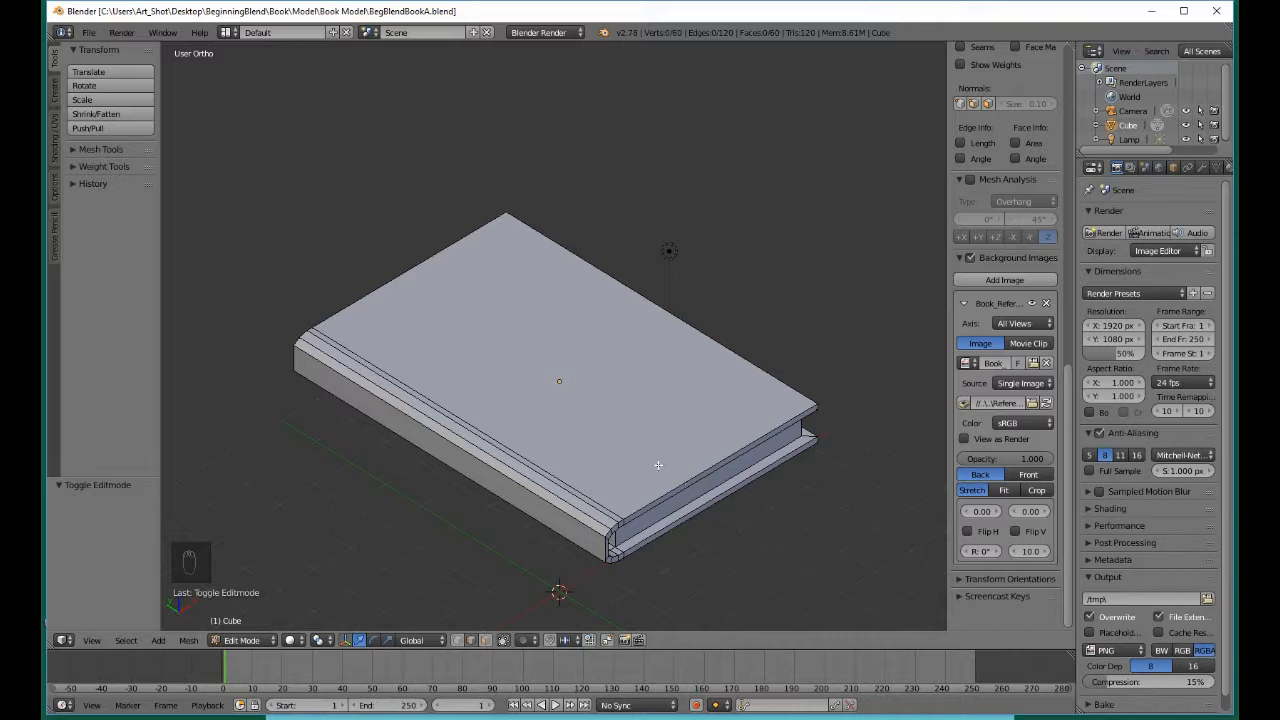
# Return the book to Object Mode and switch the scene to the empty second layer
pyautogui.press('Tab')
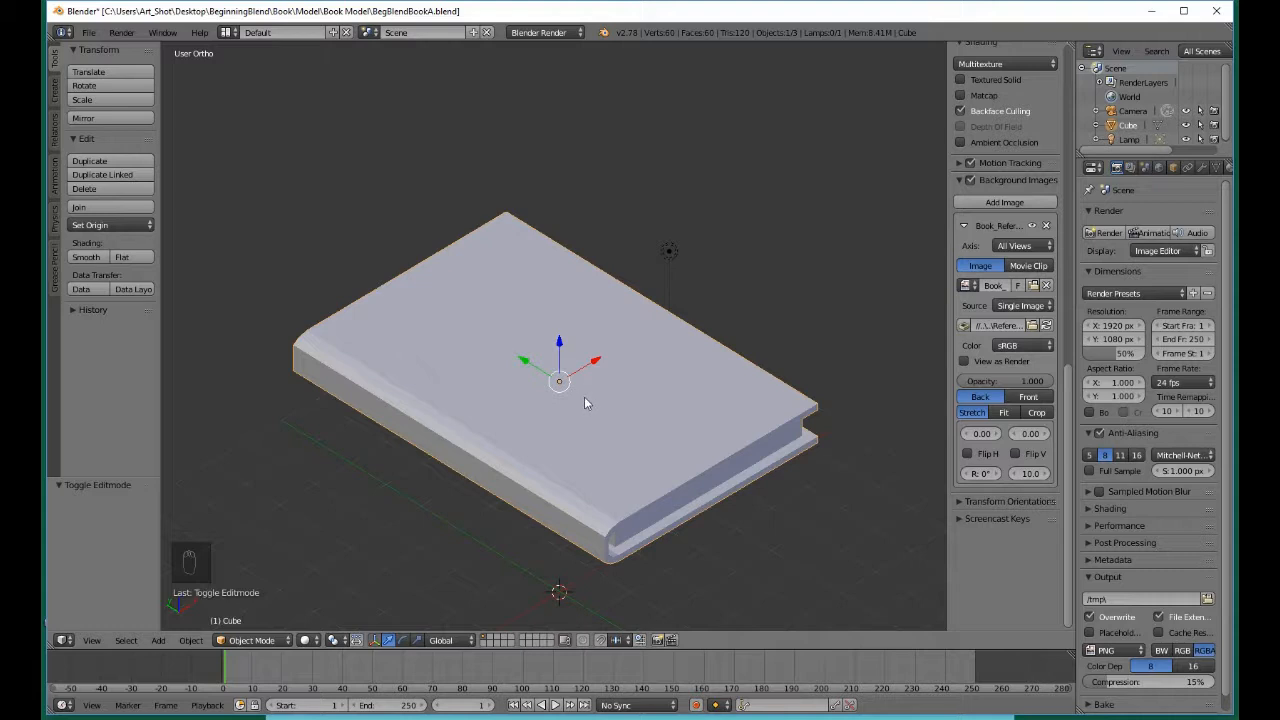
pyautogui.click(490, 641)
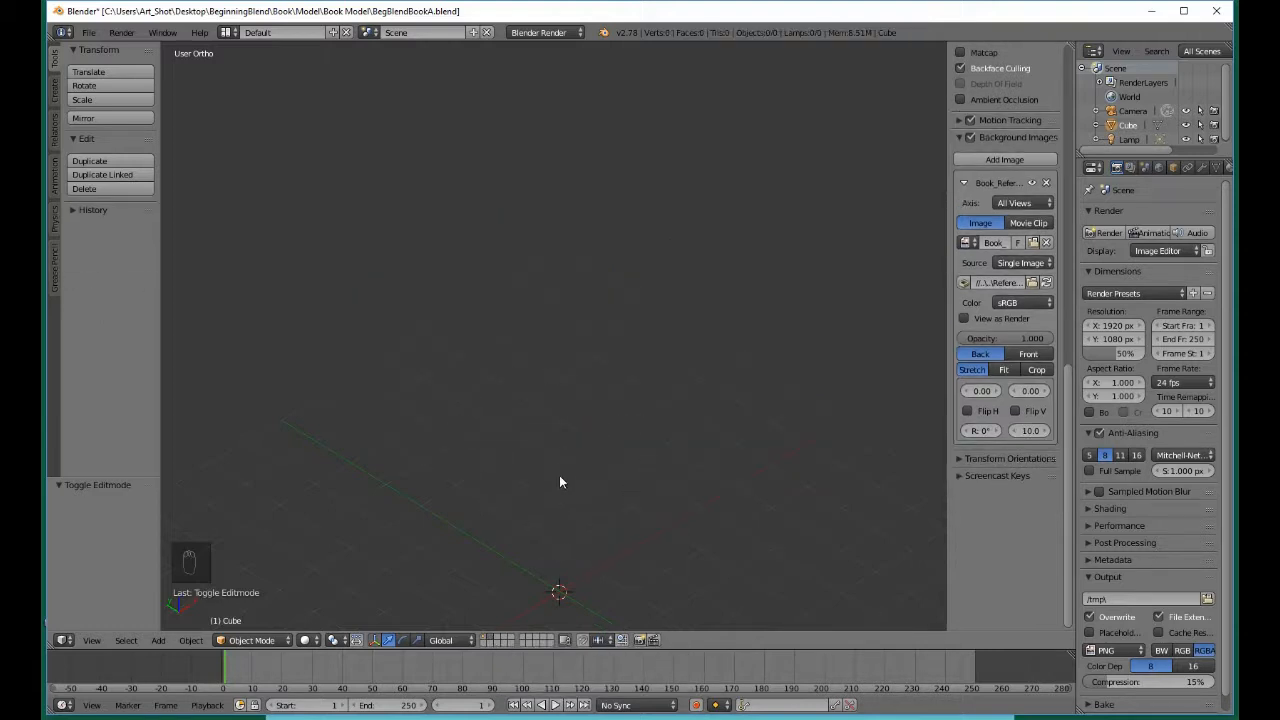
pyautogui.click(483, 638)
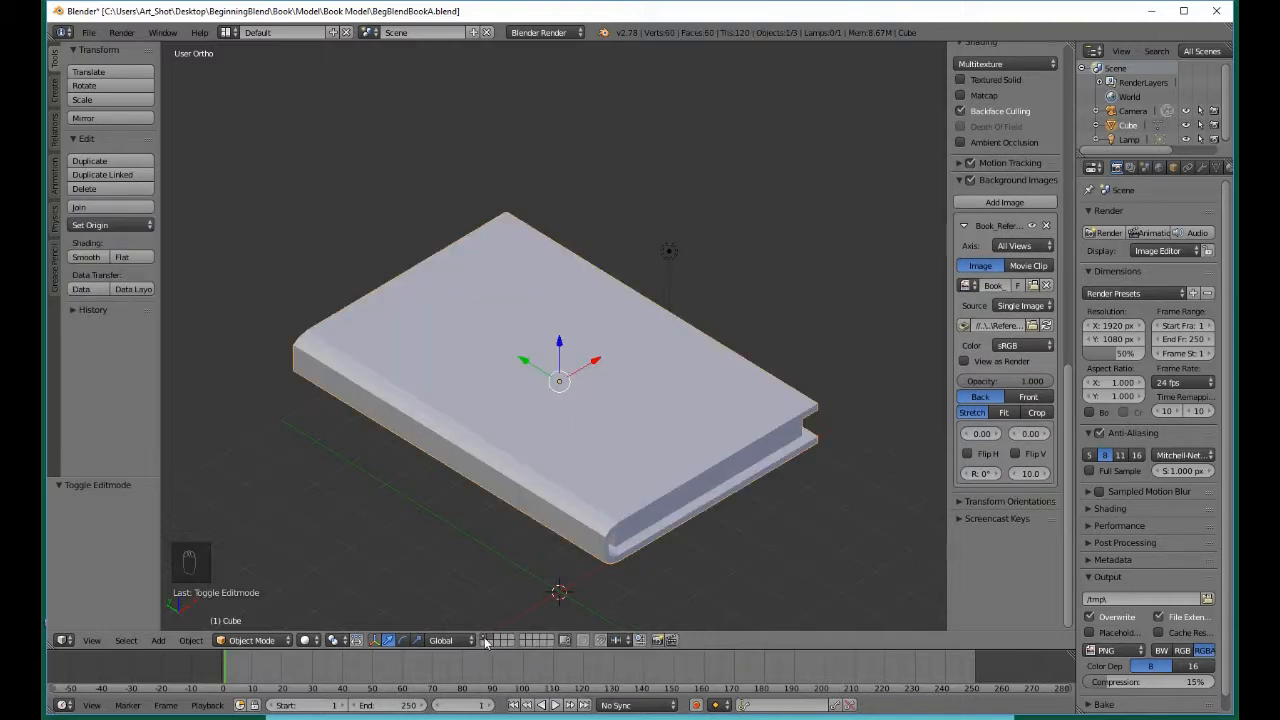
pyautogui.click(489, 643)
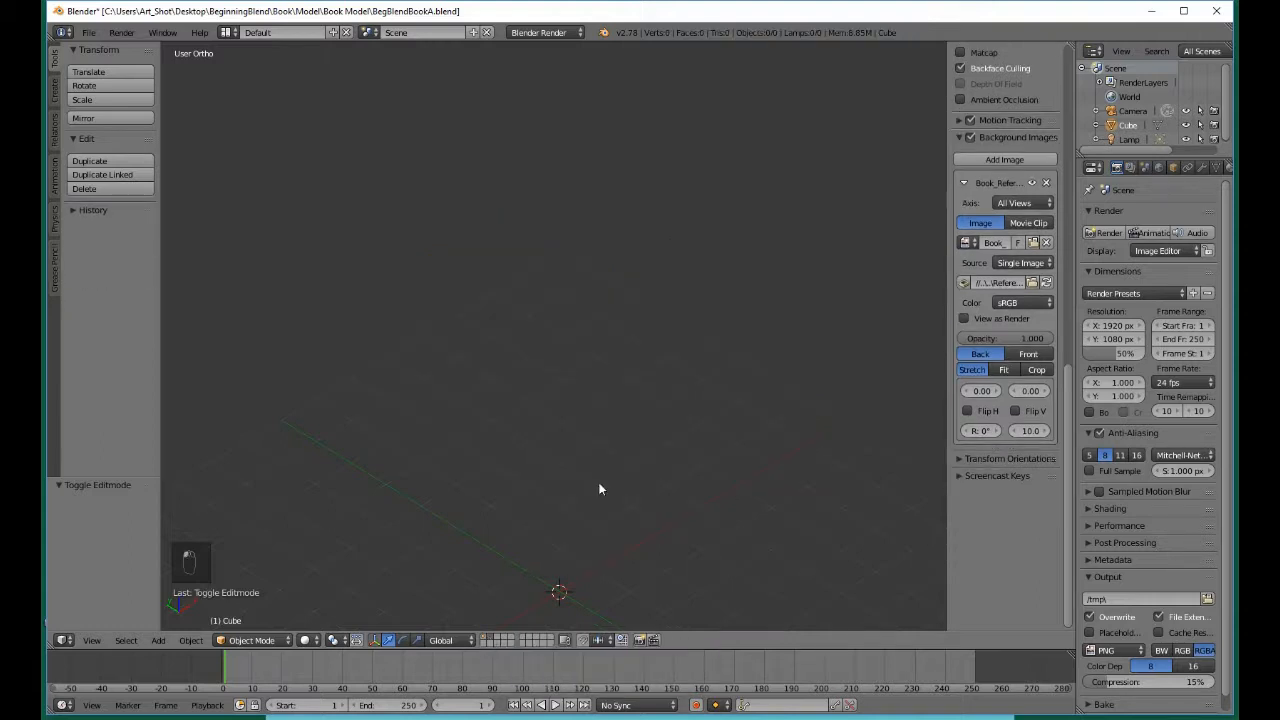
# In the right orthographic view, place the 3D cursor inside the book's end-profile drawing, add a plane there and enter Edit Mode
pyautogui.scroll(-4, 587, 495)
pyautogui.press('KP_3')
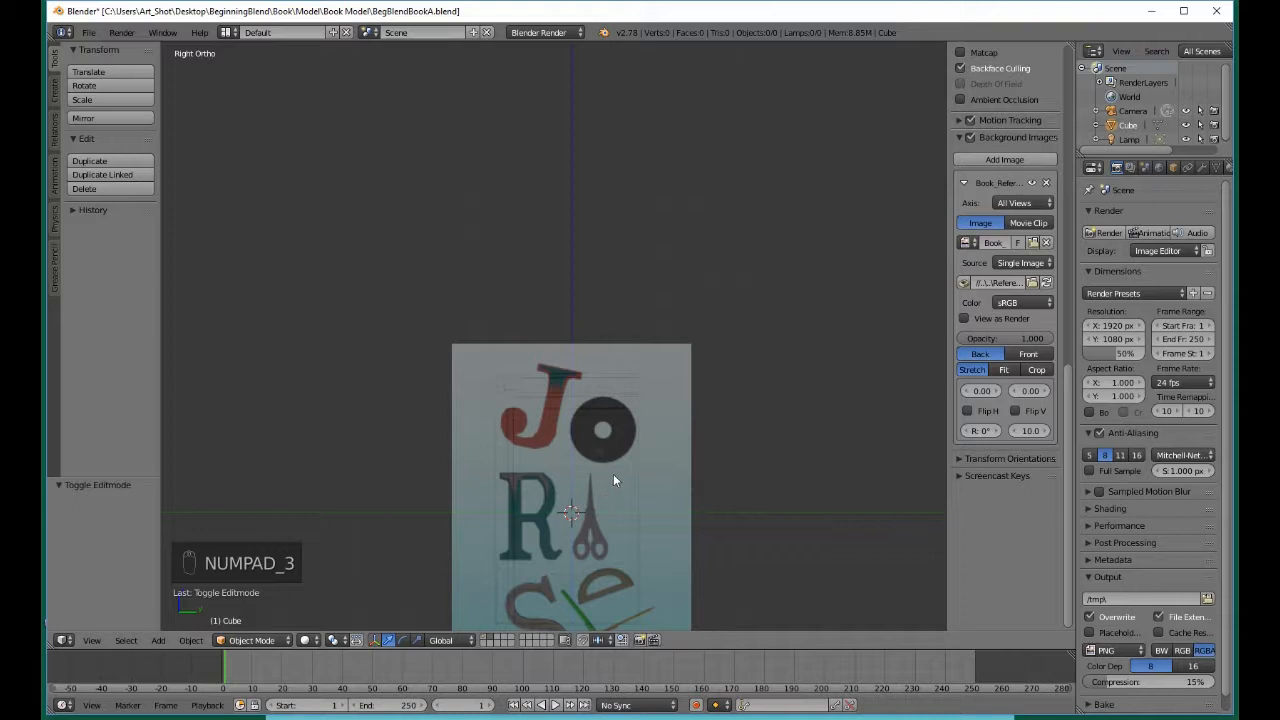
pyautogui.keyDown('shift'); pyautogui.scroll(-4, 625, 481); pyautogui.keyUp('shift')
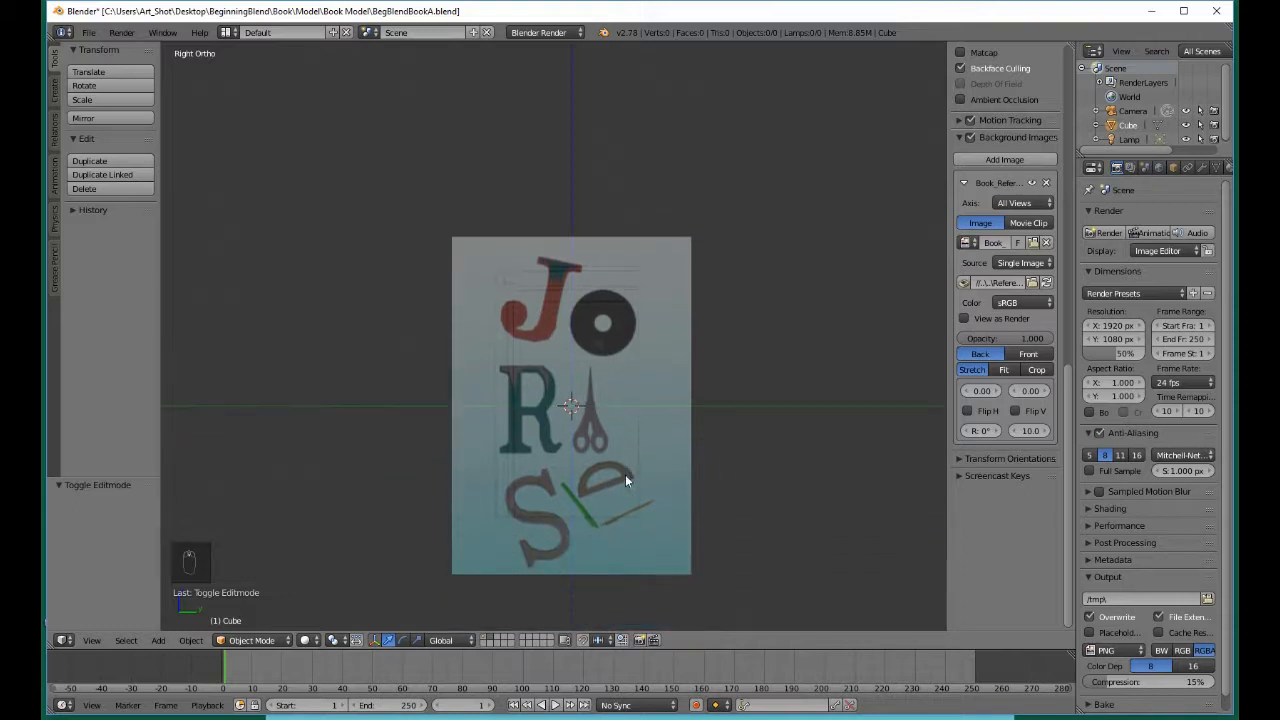
pyautogui.keyDown('shift'); pyautogui.scroll(-1, 625, 476); pyautogui.keyUp('shift')
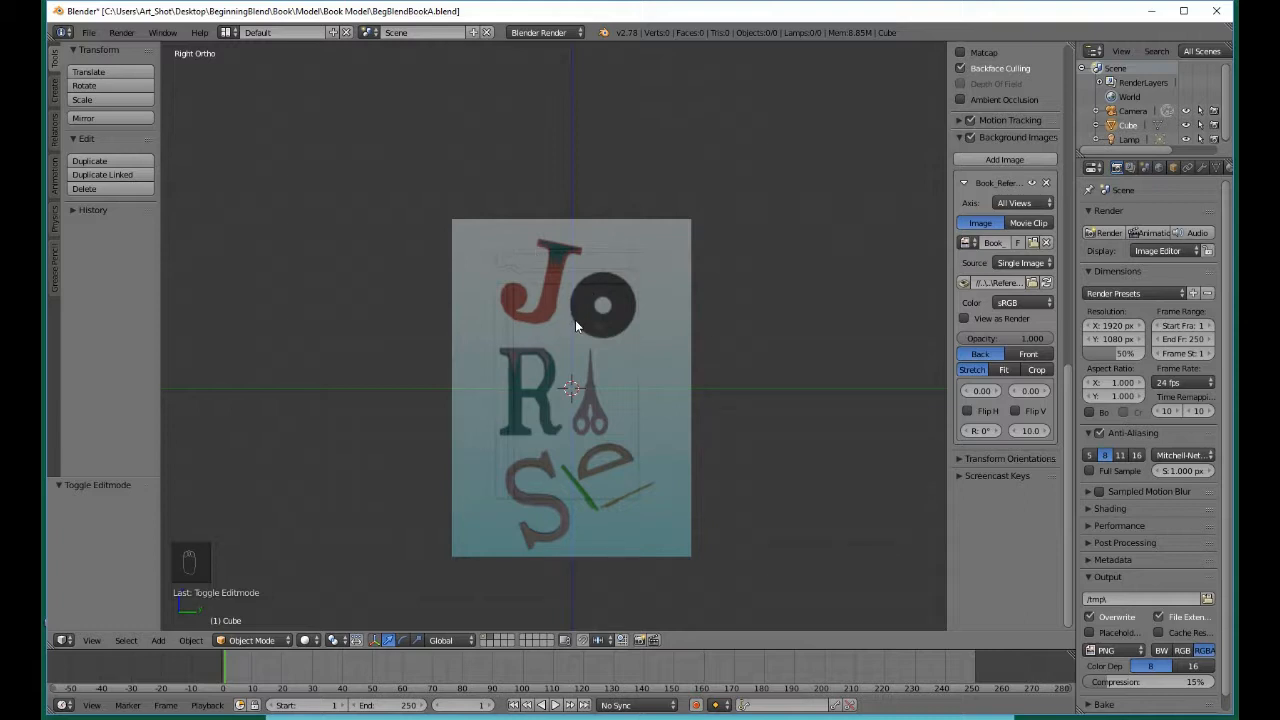
pyautogui.scroll(5, 565, 333)
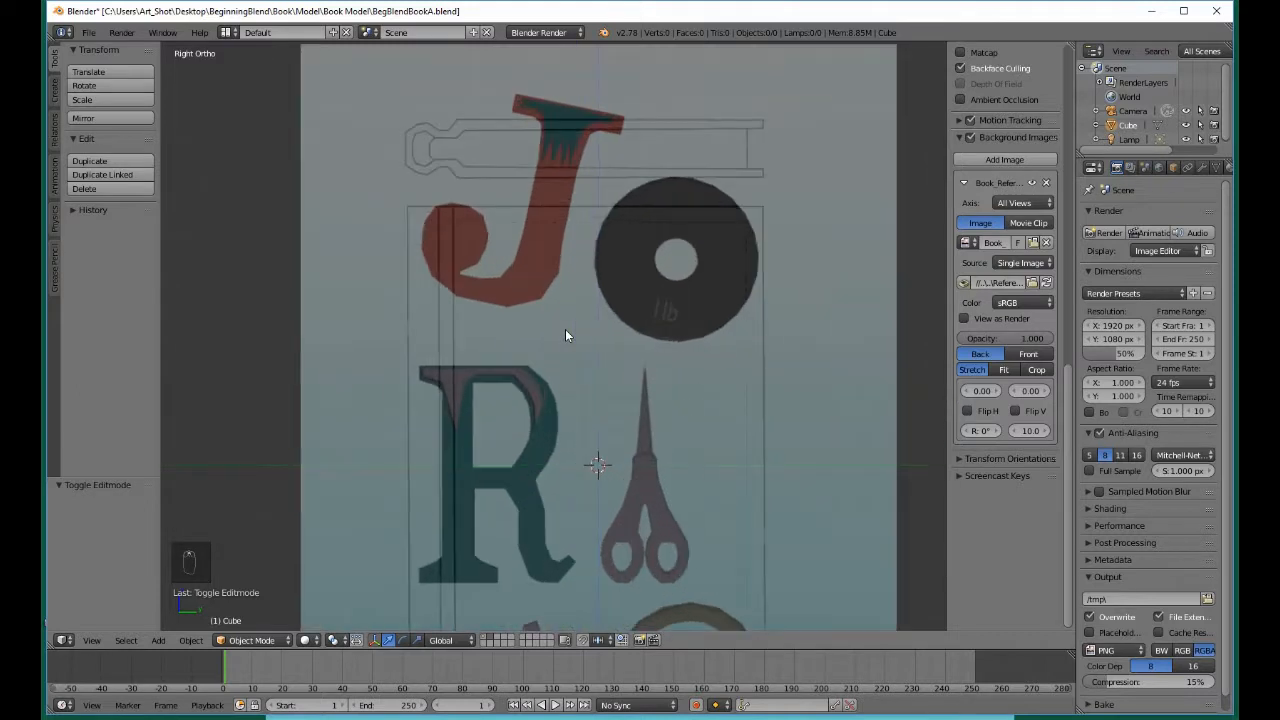
pyautogui.scroll(1, 565, 333)
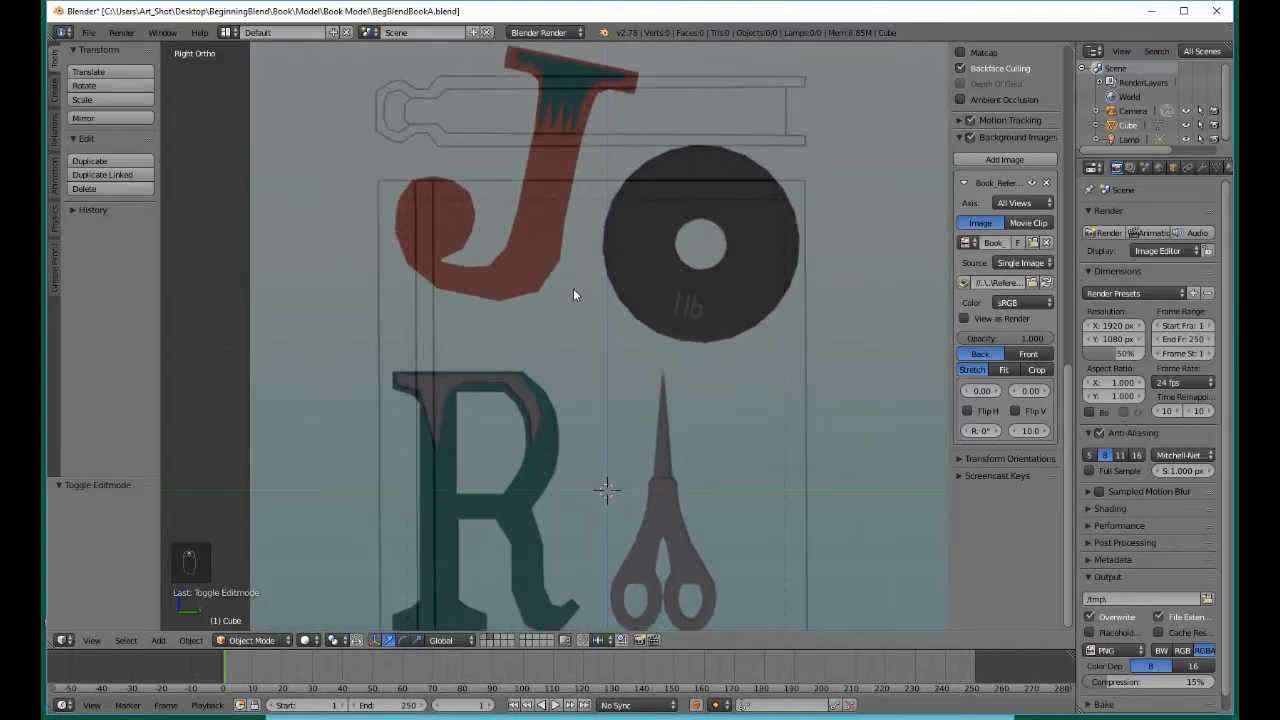
pyautogui.keyDown('shift'); pyautogui.moveTo(583, 285); pyautogui.dragTo(575, 512, button='middle'); pyautogui.keyUp('shift')
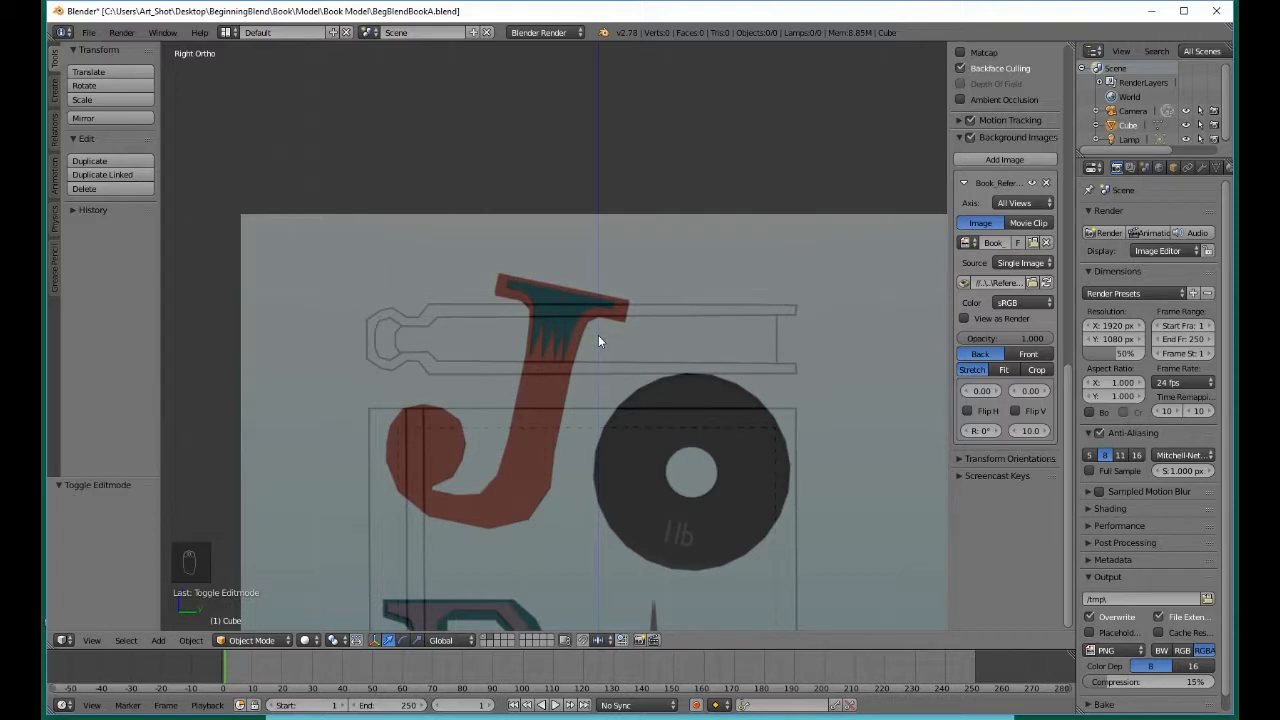
pyautogui.click(597, 336)
pyautogui.click(57, 88)
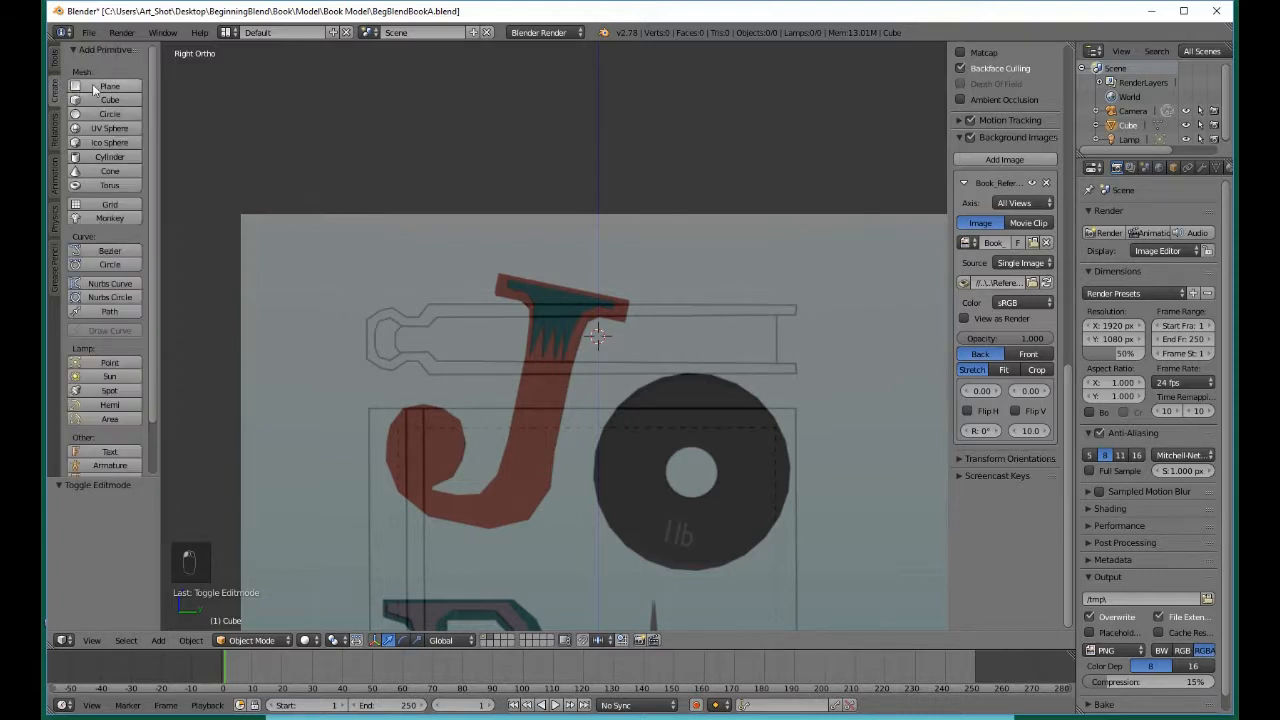
pyautogui.click(94, 89)
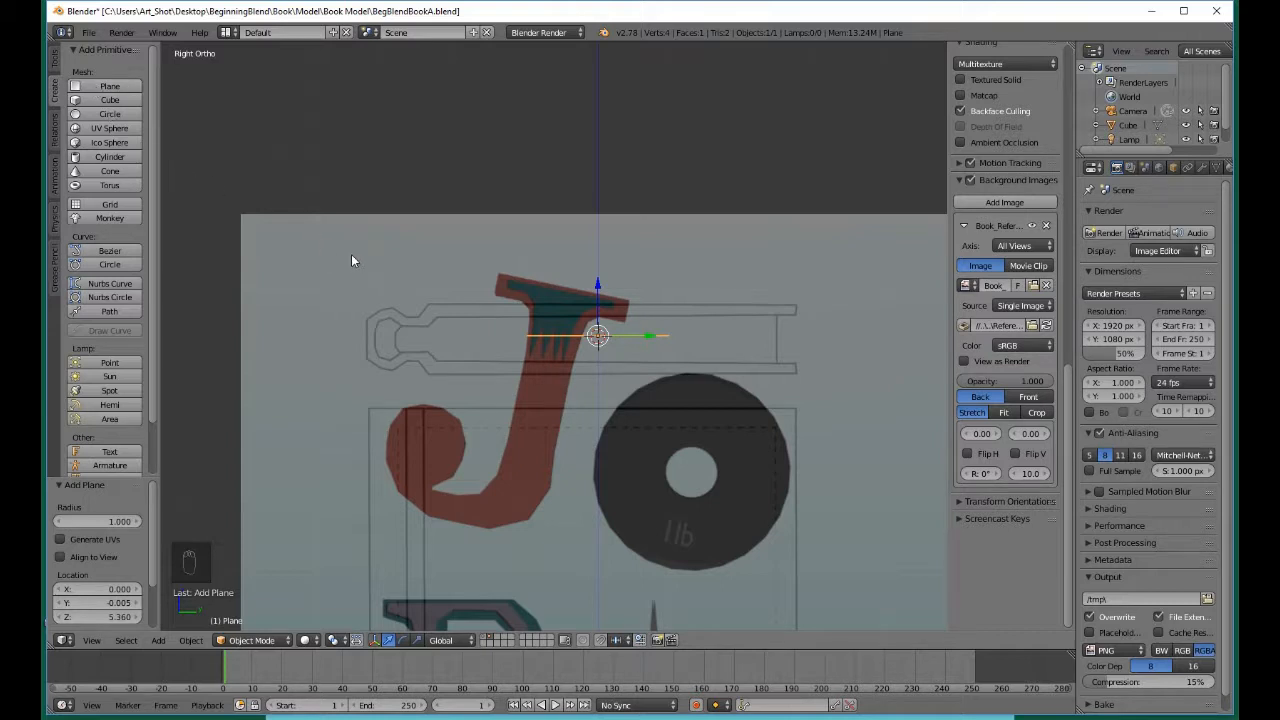
pyautogui.press('Tab')
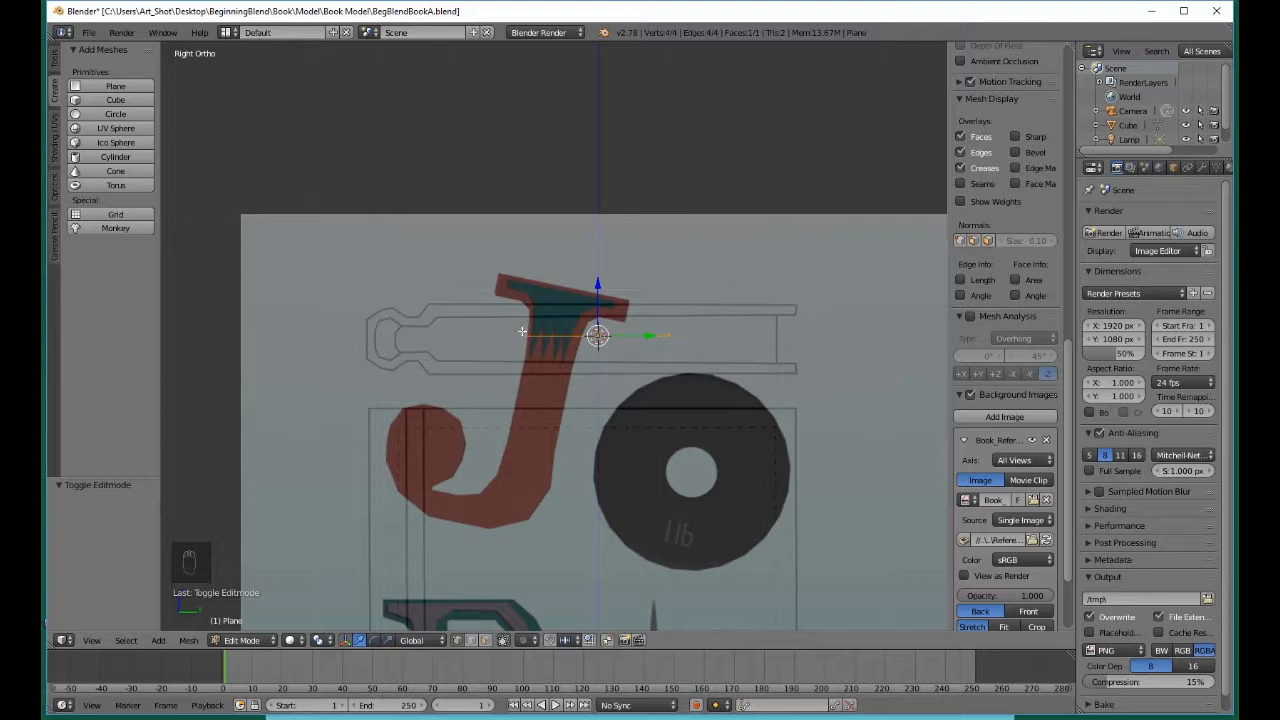
# Lower one vertex at the plane's left end about 0.35 and one at its right end about 0.6 along Z
pyautogui.press('a')
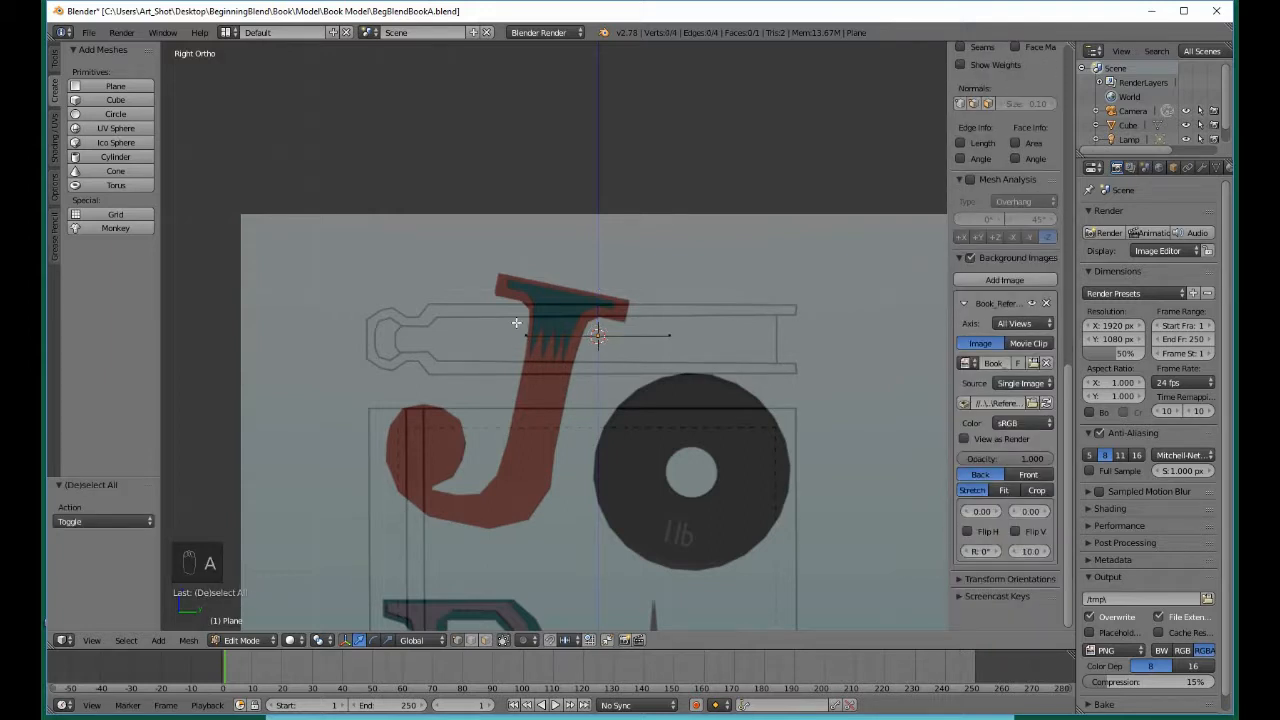
pyautogui.press('b')
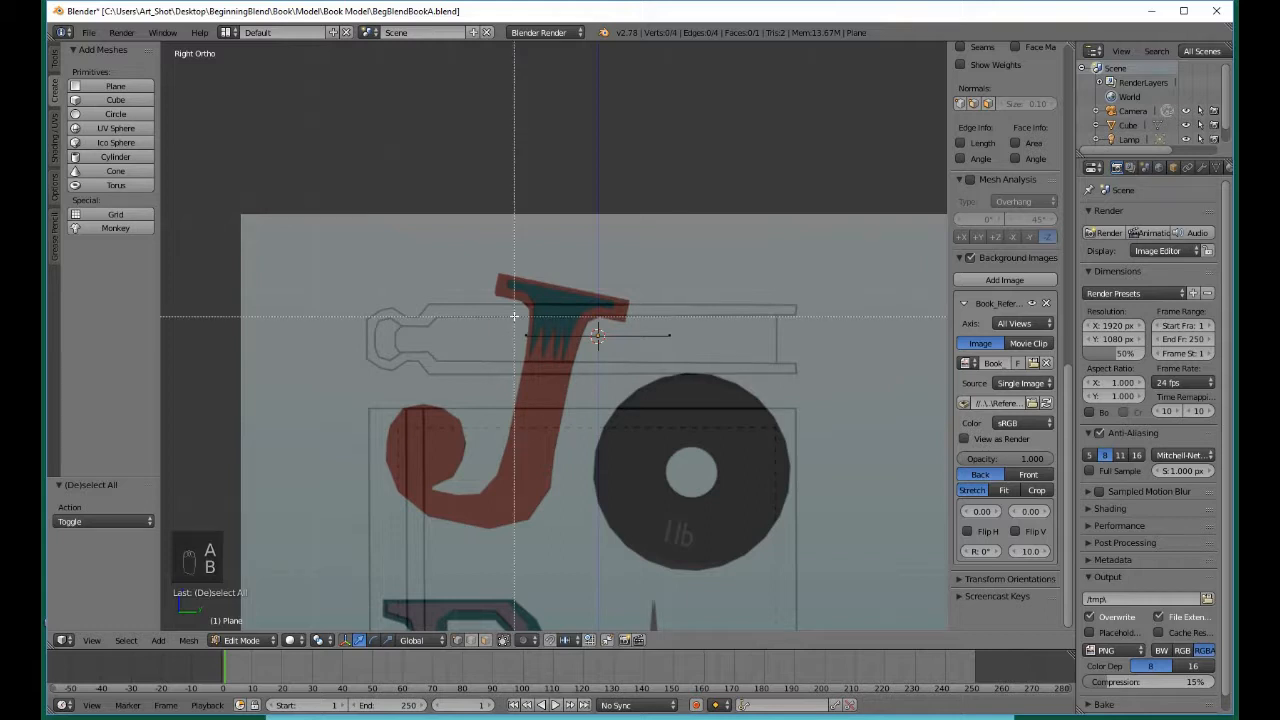
pyautogui.moveTo(513, 314); pyautogui.dragTo(544, 367)
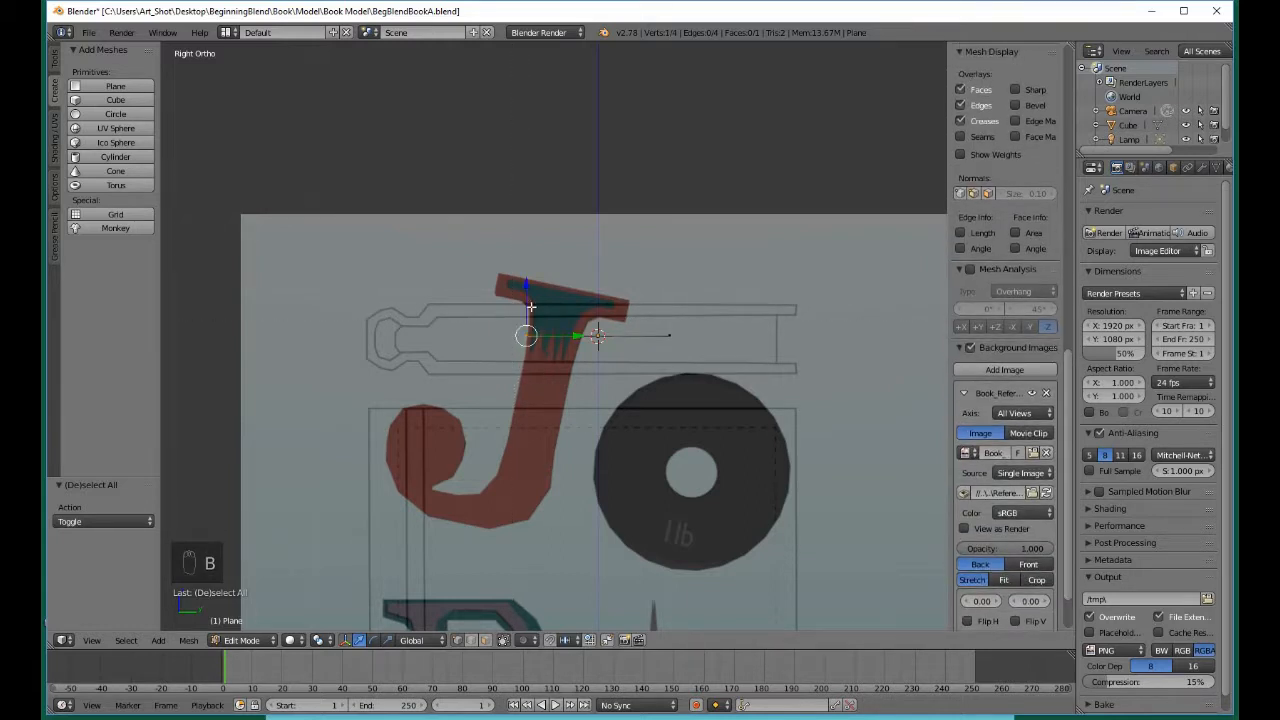
pyautogui.press('g')
pyautogui.press('z')
pyautogui.click(540, 345)
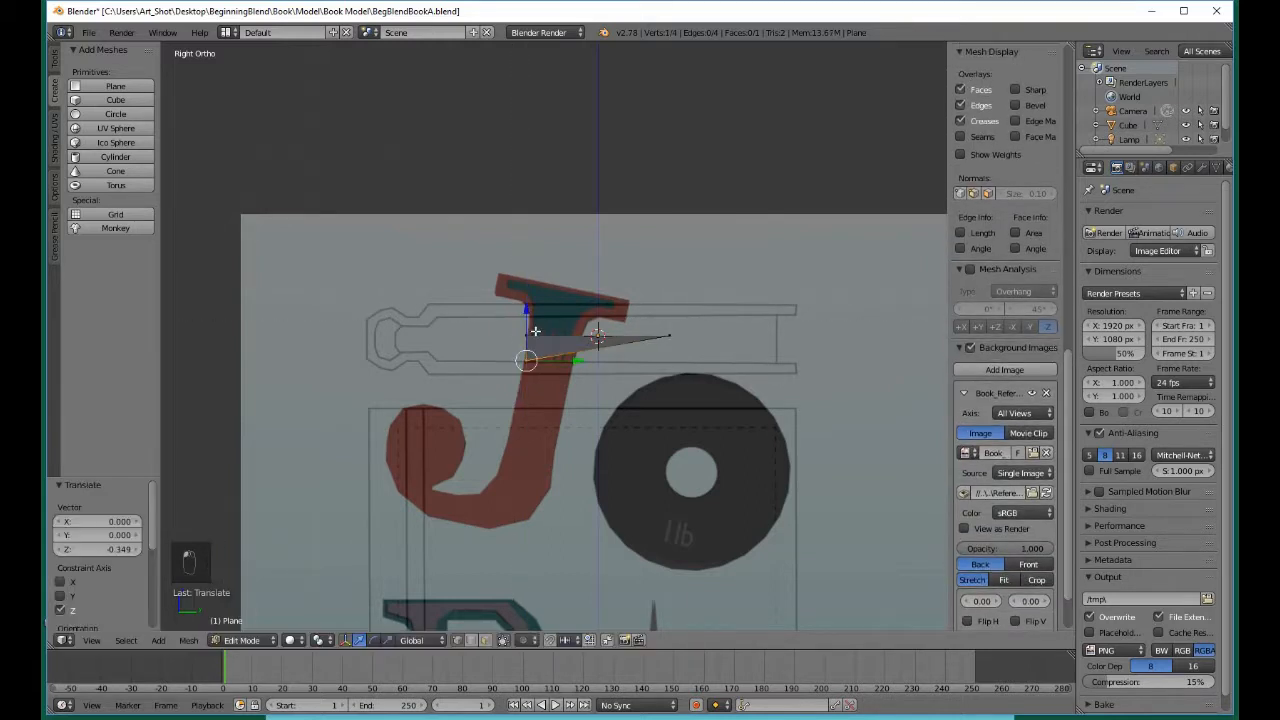
pyautogui.press('a')
pyautogui.press('b')
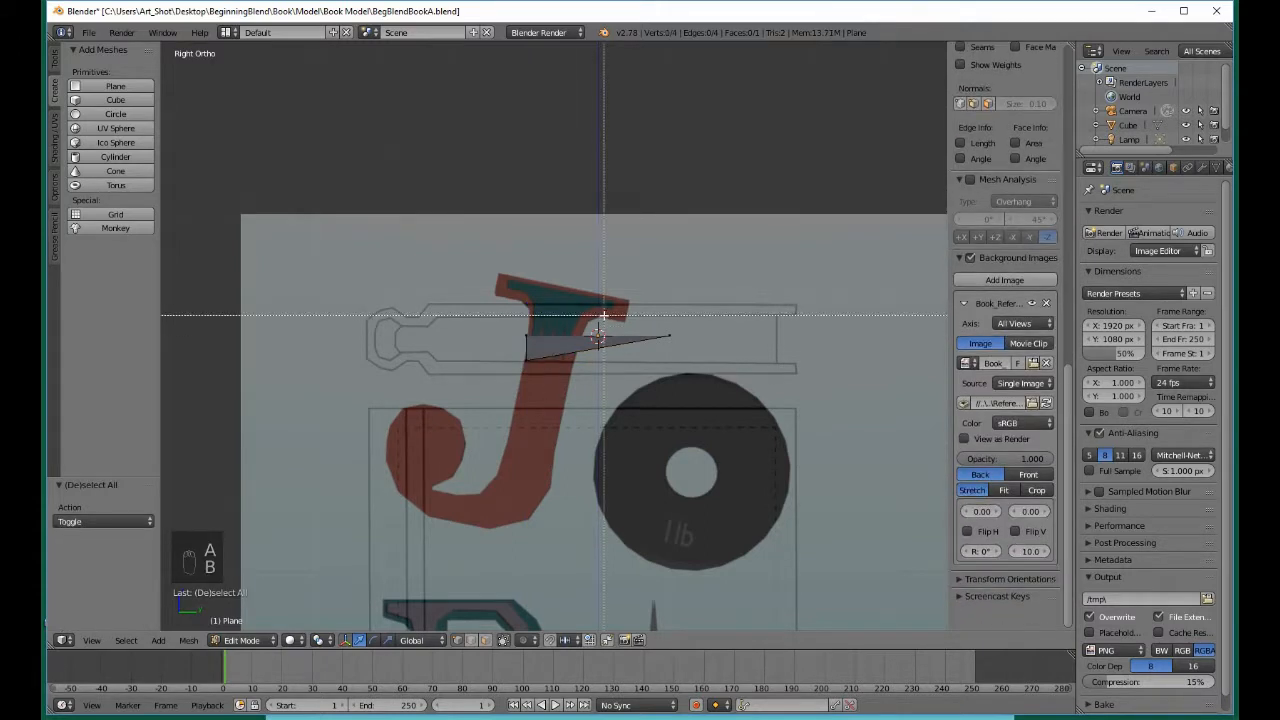
pyautogui.moveTo(622, 316); pyautogui.dragTo(700, 400)
pyautogui.moveTo(671, 290); pyautogui.dragTo(680, 342)
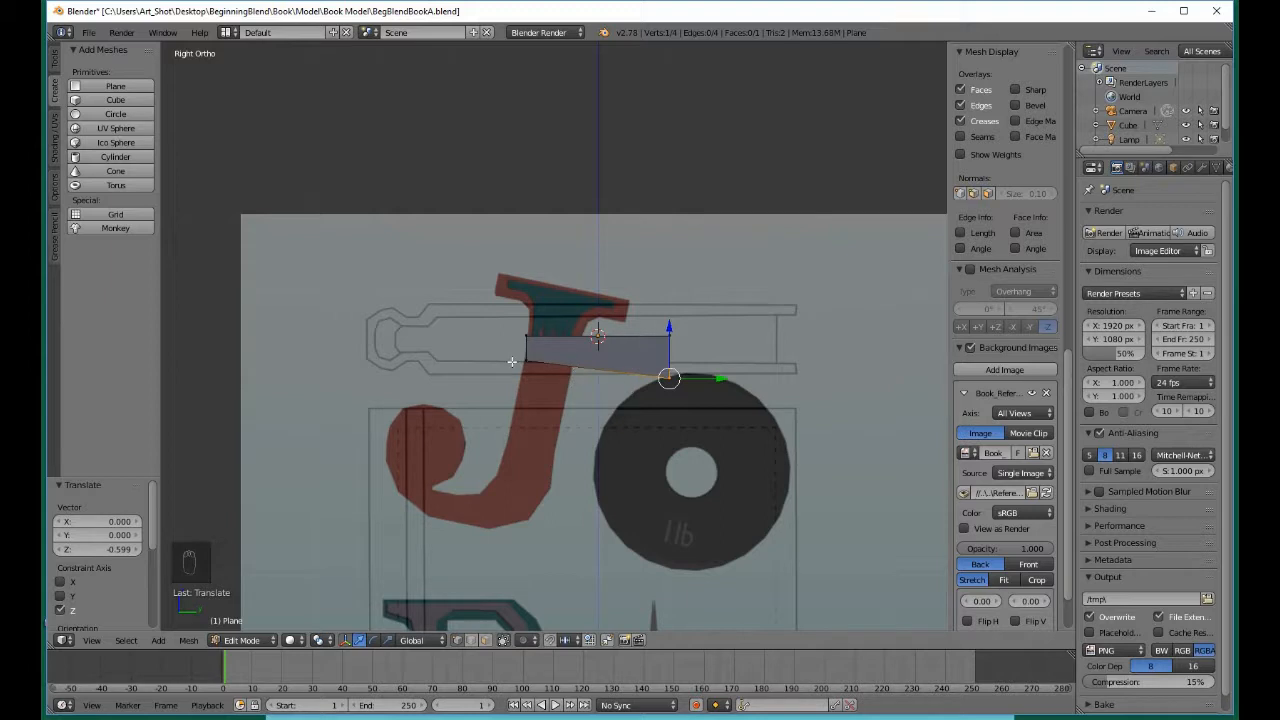
# Delete all of the plane's vertices while staying in Edit Mode on the same object
pyautogui.scroll(3, 561, 453)
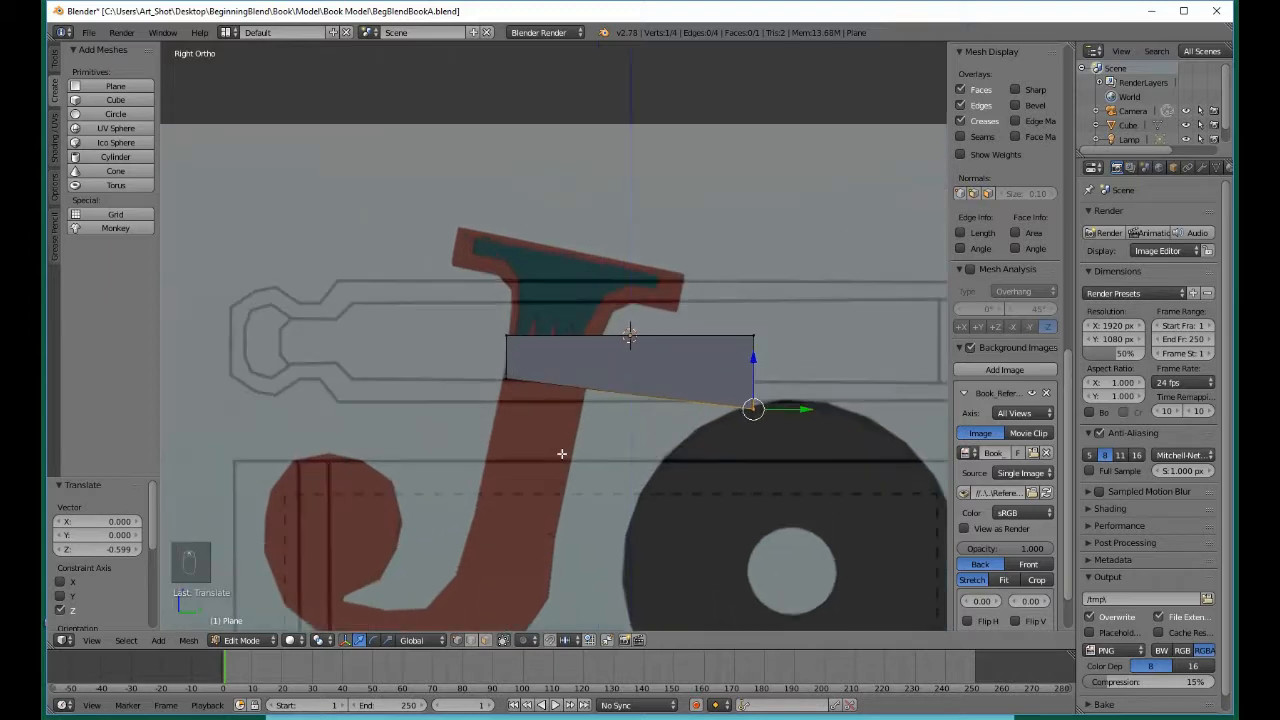
pyautogui.scroll(1, 561, 453)
pyautogui.press('a')
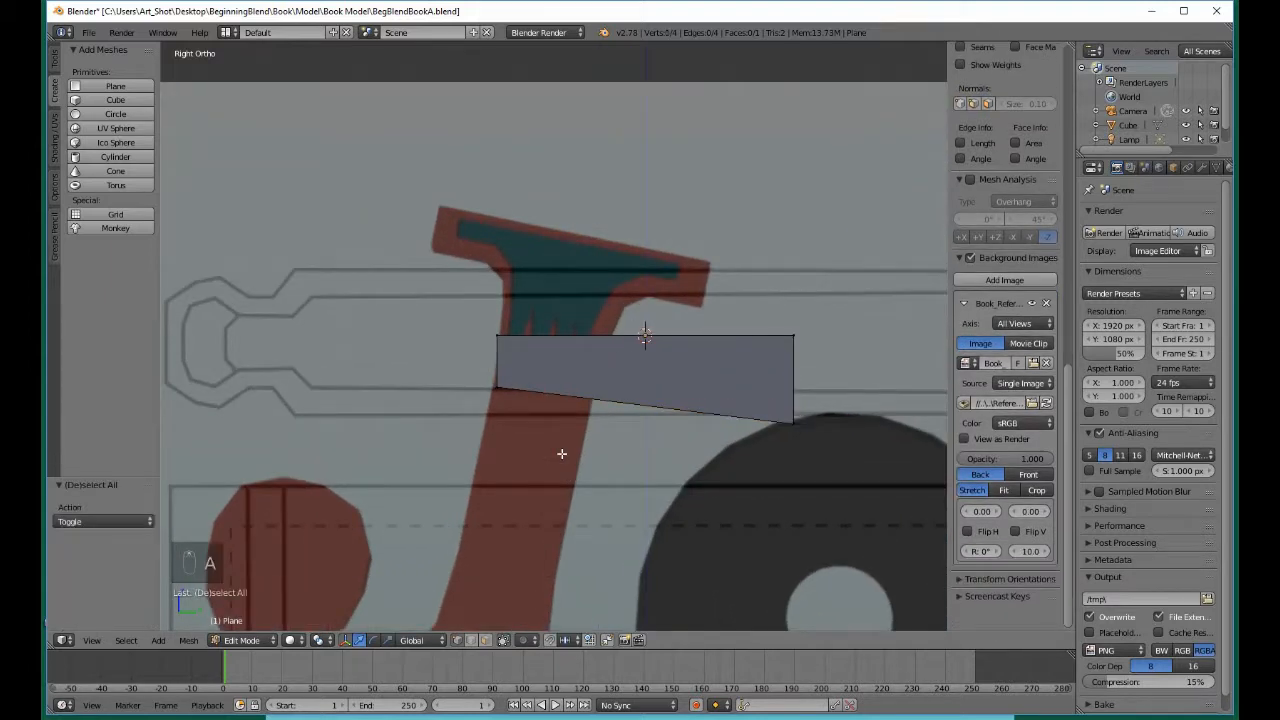
pyautogui.press('a')
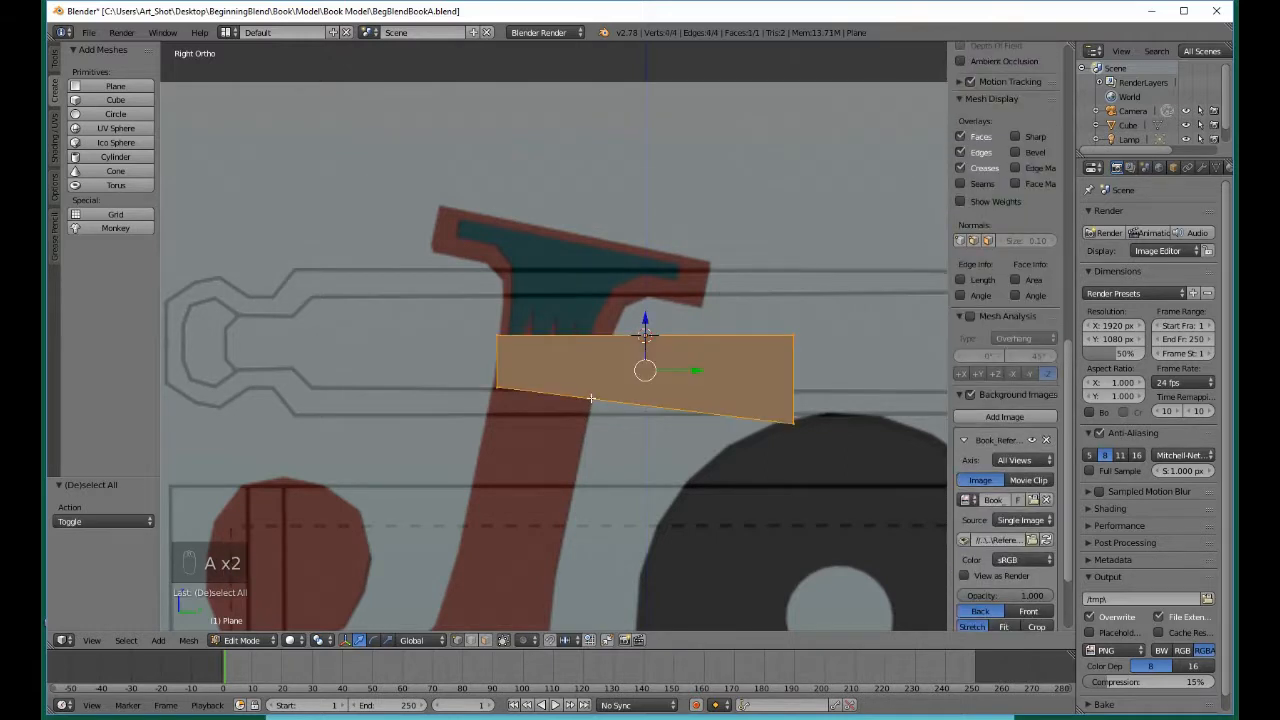
pyautogui.press('x')
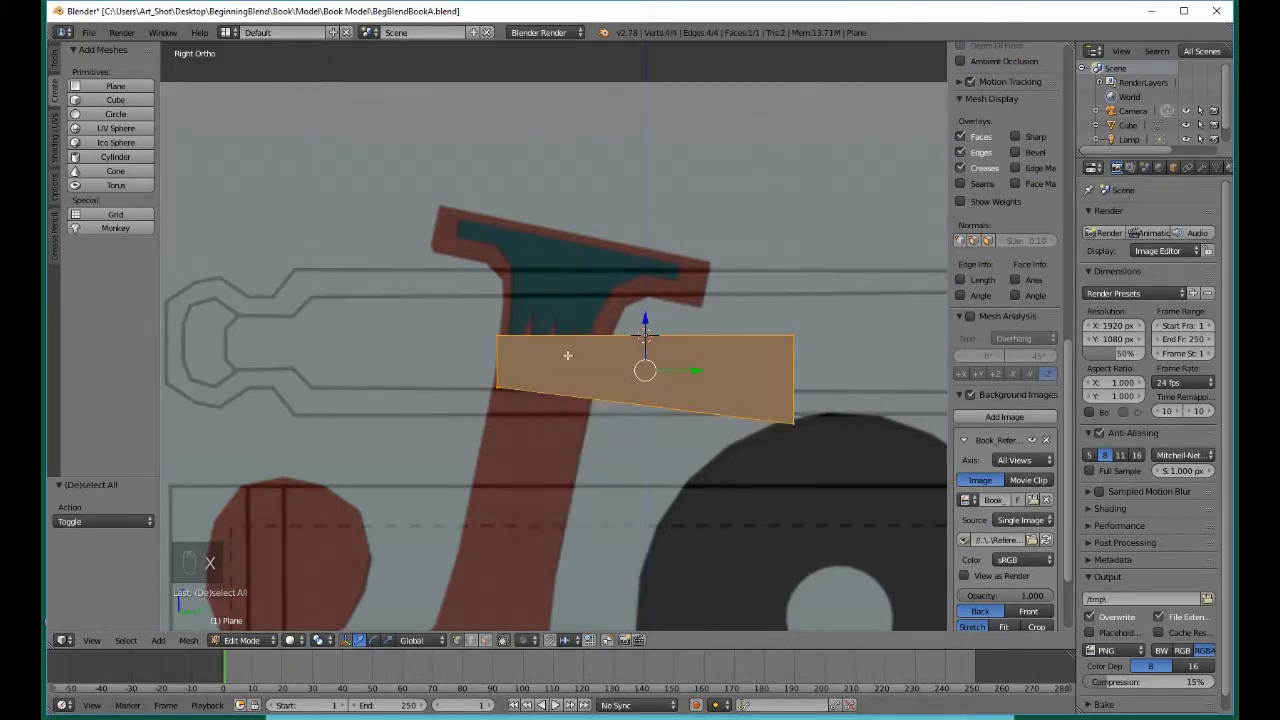
pyautogui.press('a')
pyautogui.press('a')
pyautogui.press('x')
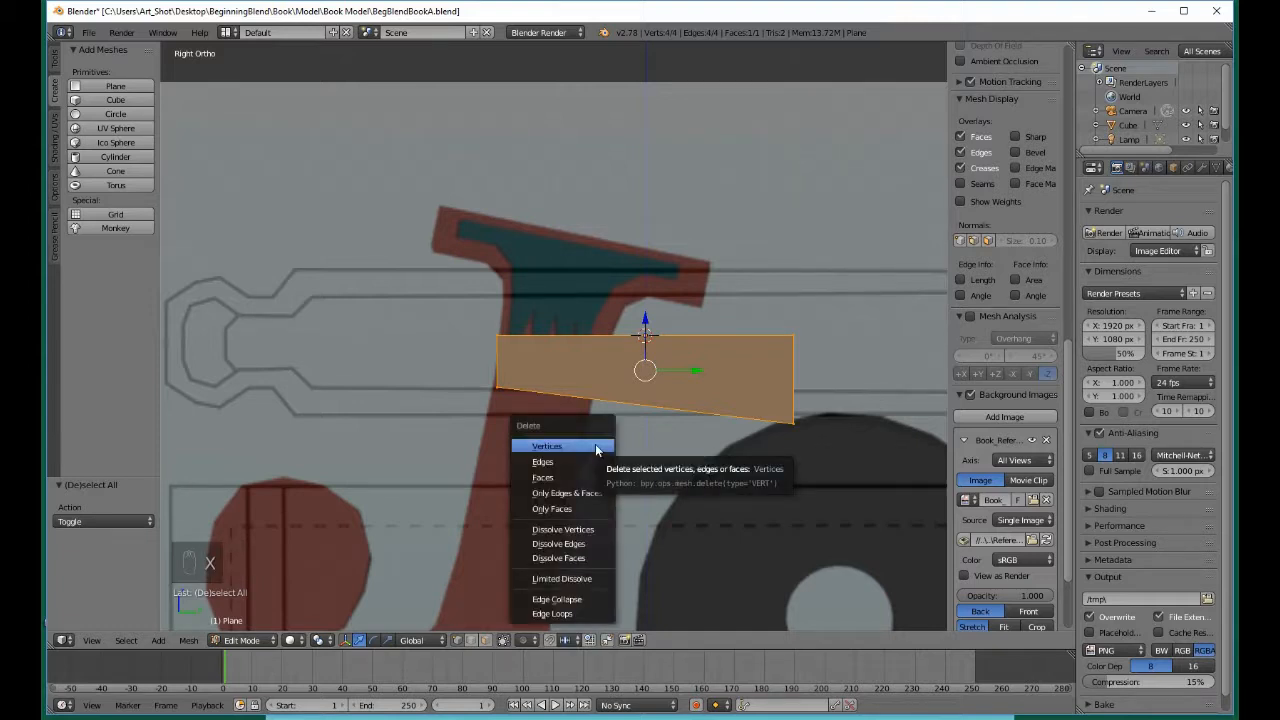
pyautogui.click(596, 447)
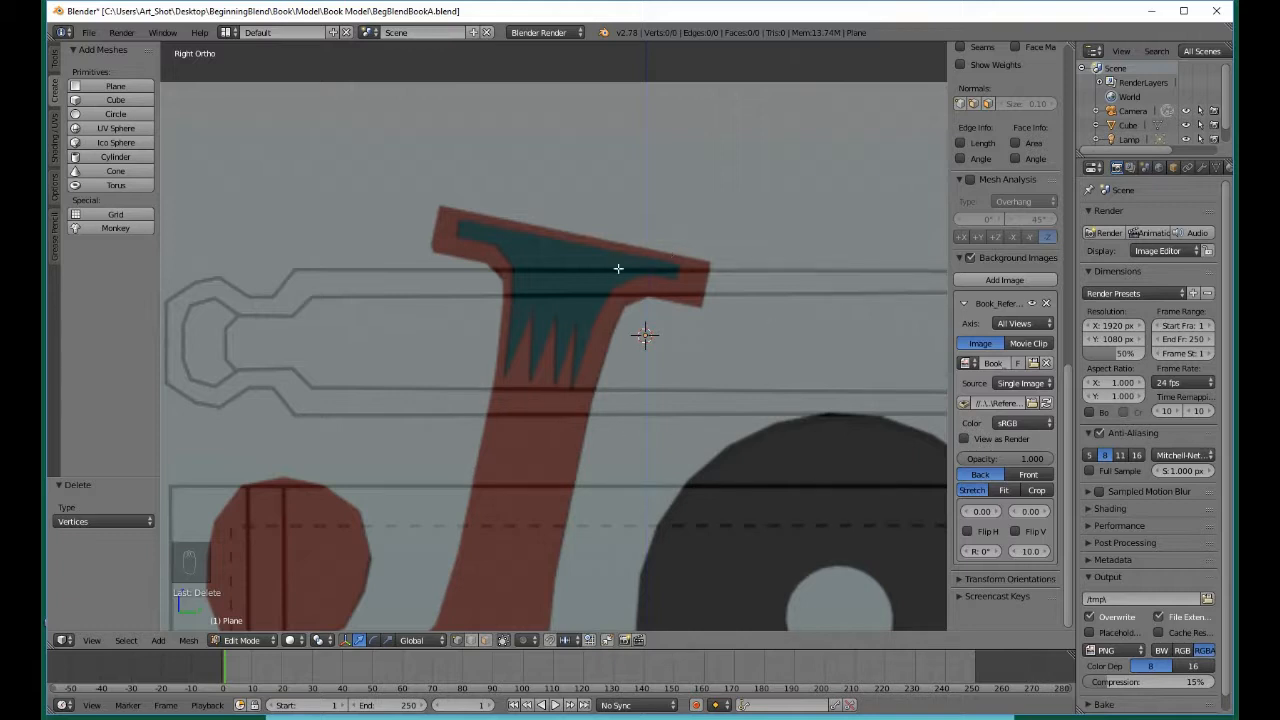
# Place a trial zigzag chain of four connected vertices over the upper part of the reference image
pyautogui.keyDown('ctrl'); pyautogui.rightClick(588, 354); pyautogui.keyUp('ctrl')
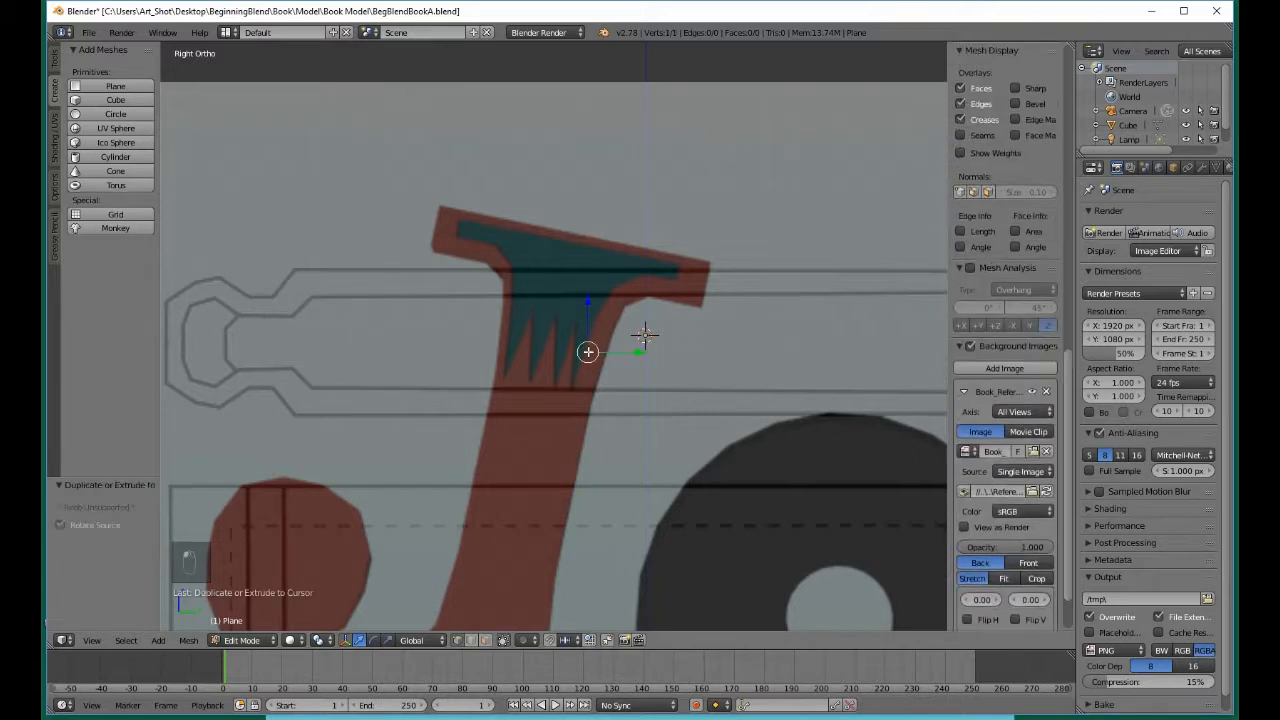
pyautogui.keyDown('ctrl'); pyautogui.rightClick(644, 387); pyautogui.keyUp('ctrl')
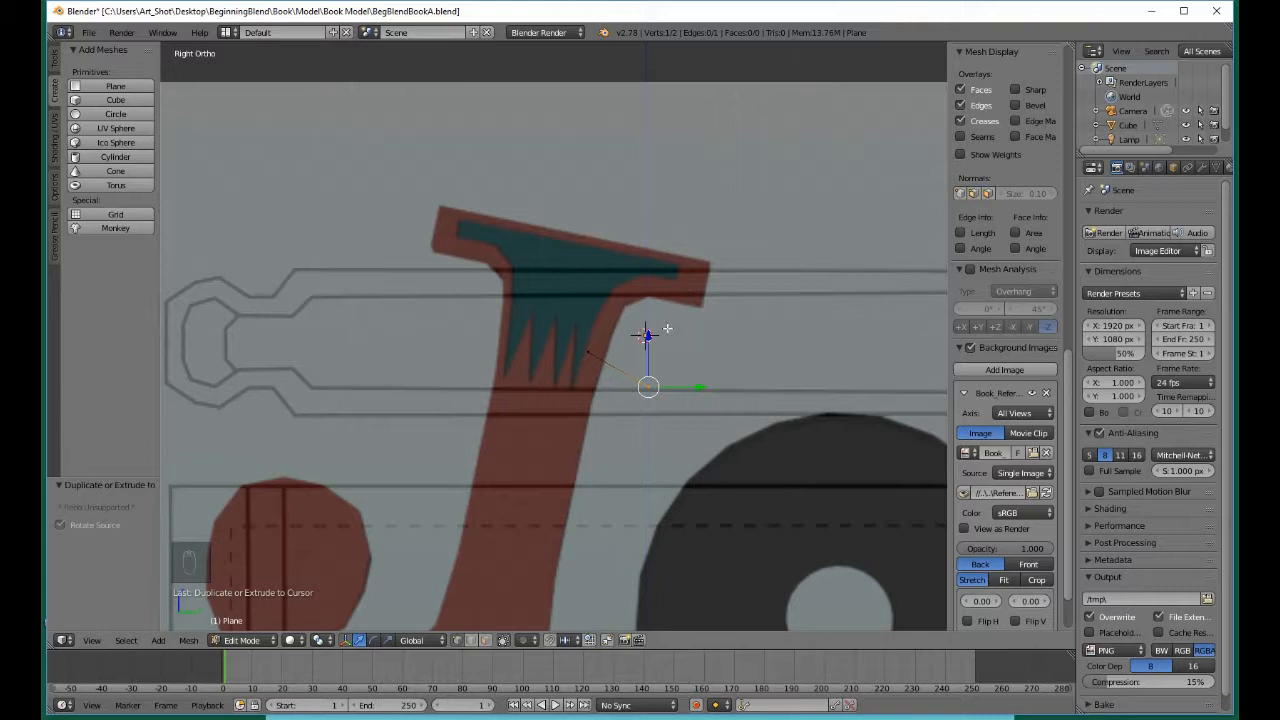
pyautogui.keyDown('ctrl'); pyautogui.rightClick(634, 246); pyautogui.keyUp('ctrl')
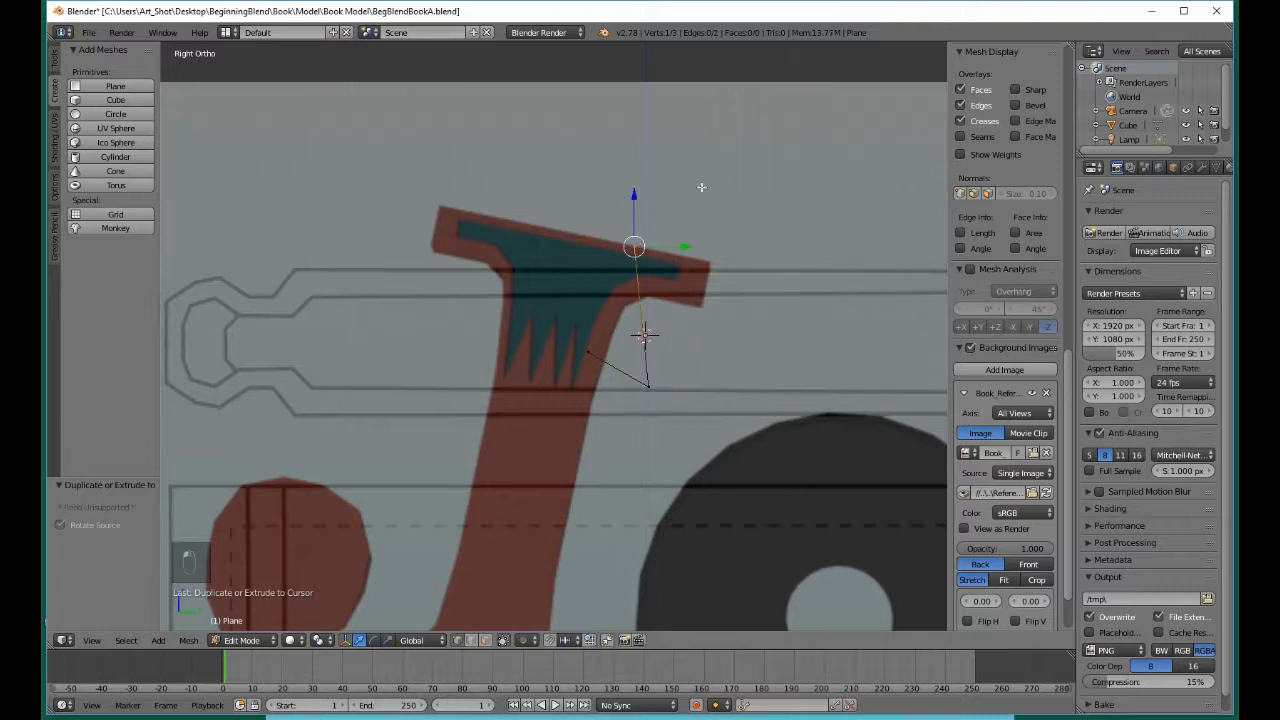
pyautogui.keyDown('ctrl'); pyautogui.rightClick(719, 177); pyautogui.keyUp('ctrl')
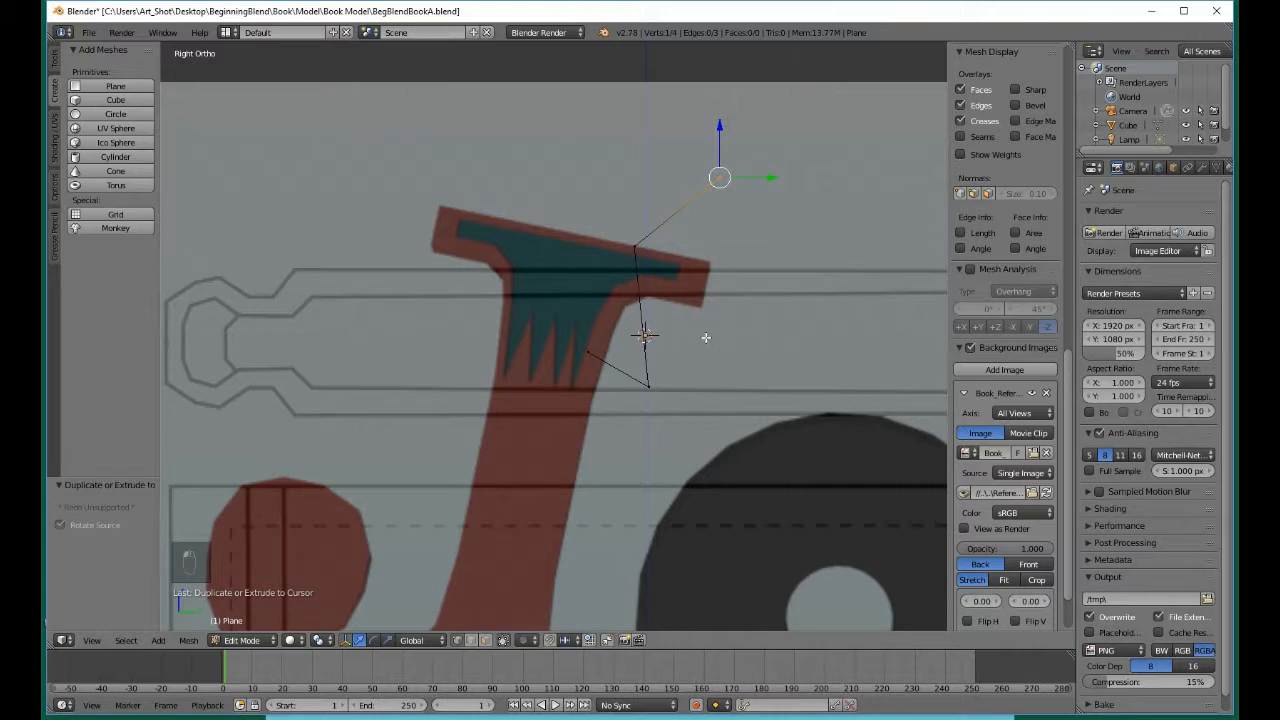
# Delete all vertices of the trial chain
pyautogui.press('a')
pyautogui.press('a')
pyautogui.press('a')
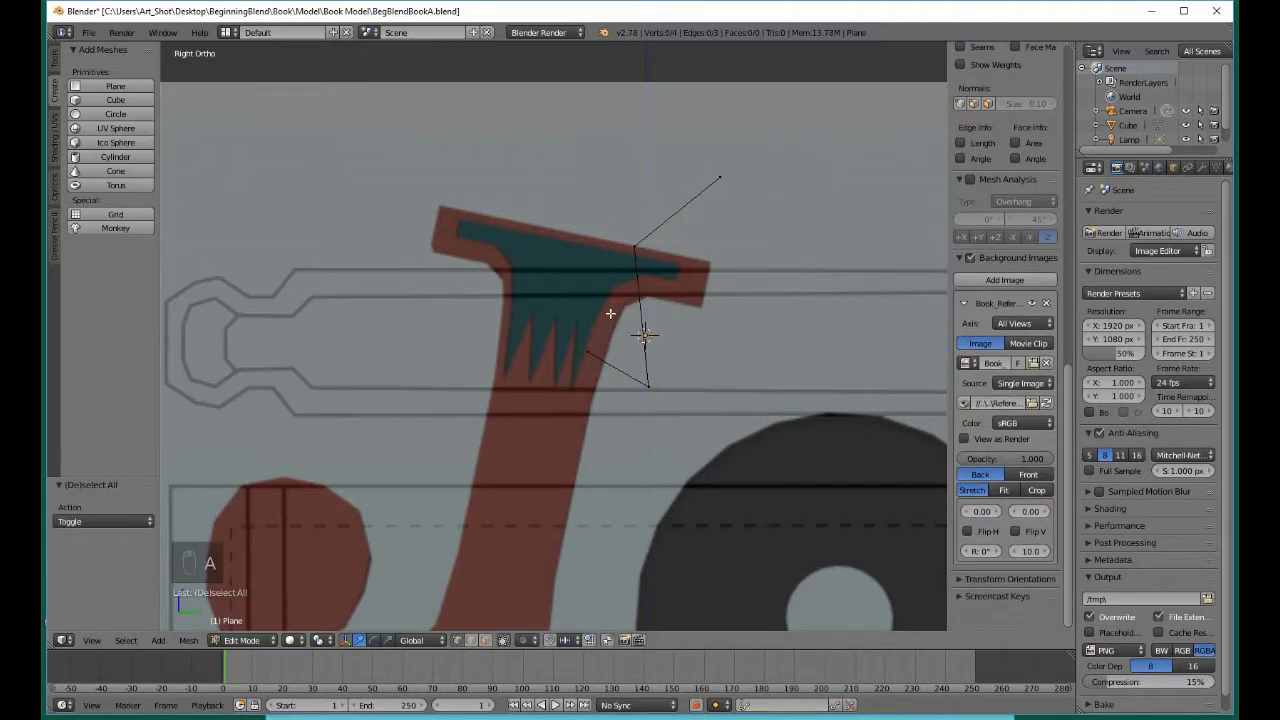
pyautogui.press('x')
pyautogui.click(608, 306)
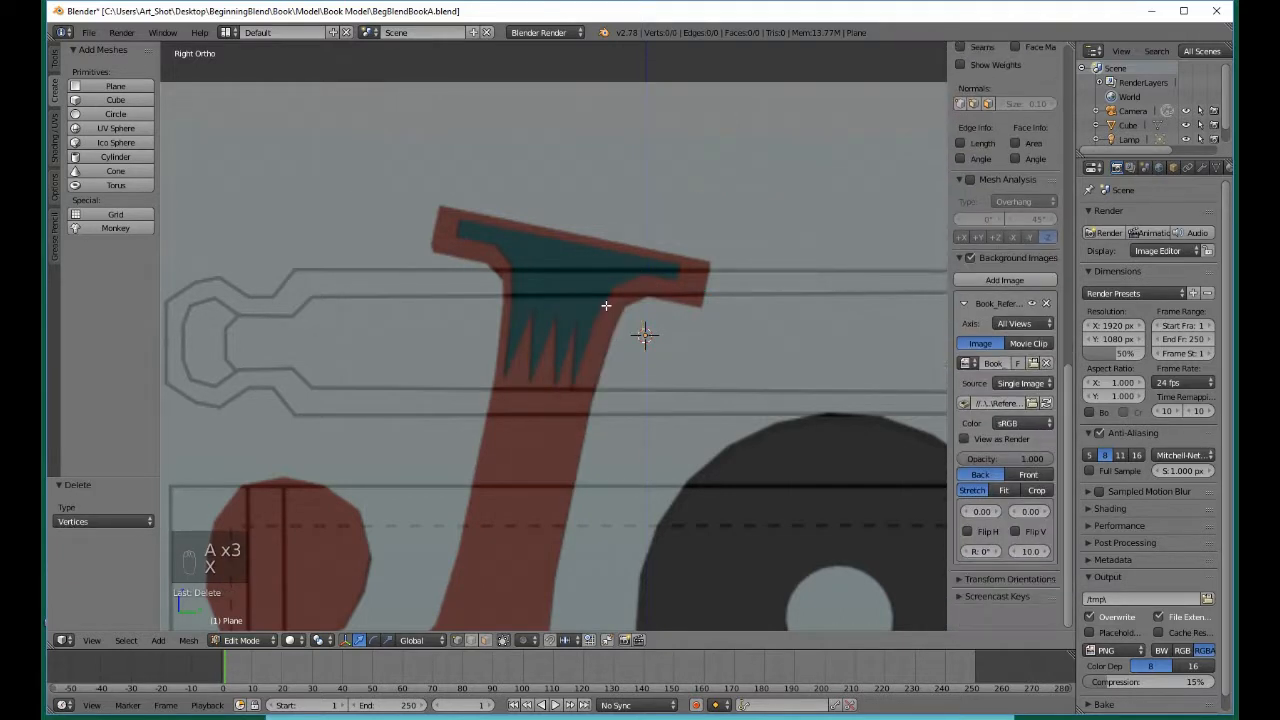
# Place a single vertex on the upper right outer corner of the book cover's end profile and deselect it
pyautogui.keyDown('shift'); pyautogui.moveTo(774, 305); pyautogui.dragTo(497, 337, button='middle'); pyautogui.keyUp('shift')
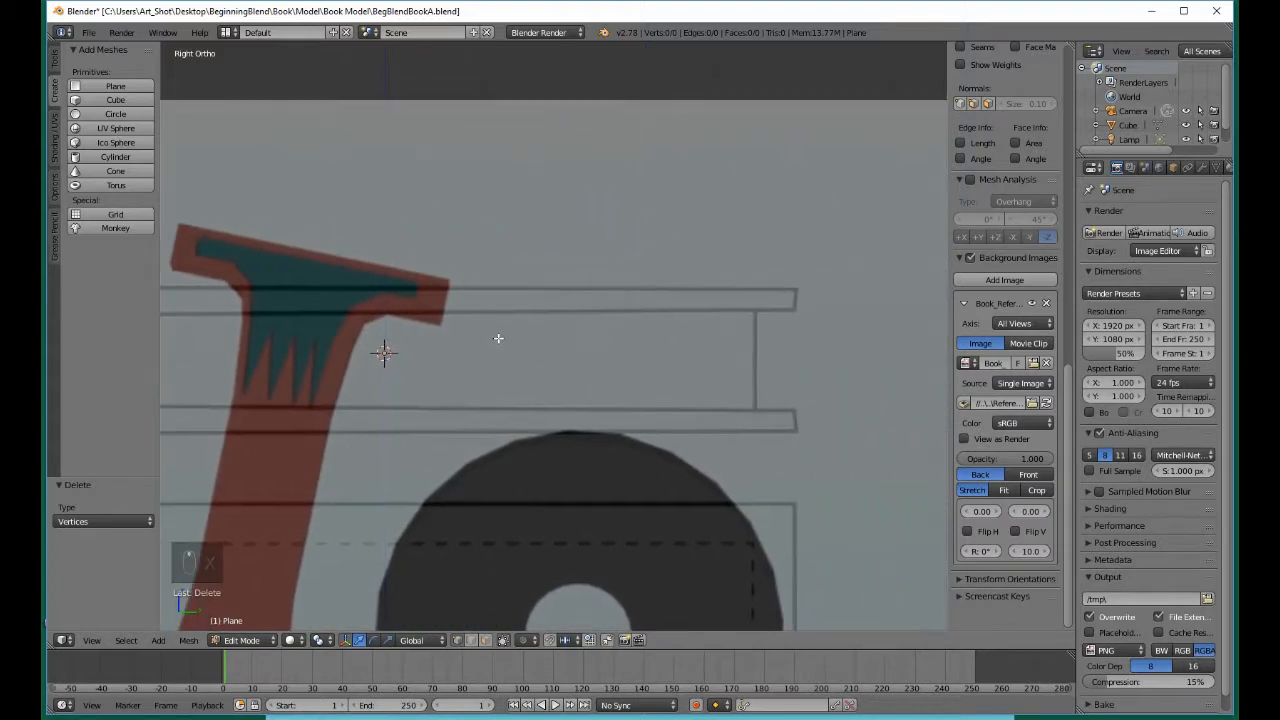
pyautogui.keyDown('ctrl'); pyautogui.rightClick(793, 289); pyautogui.keyUp('ctrl')
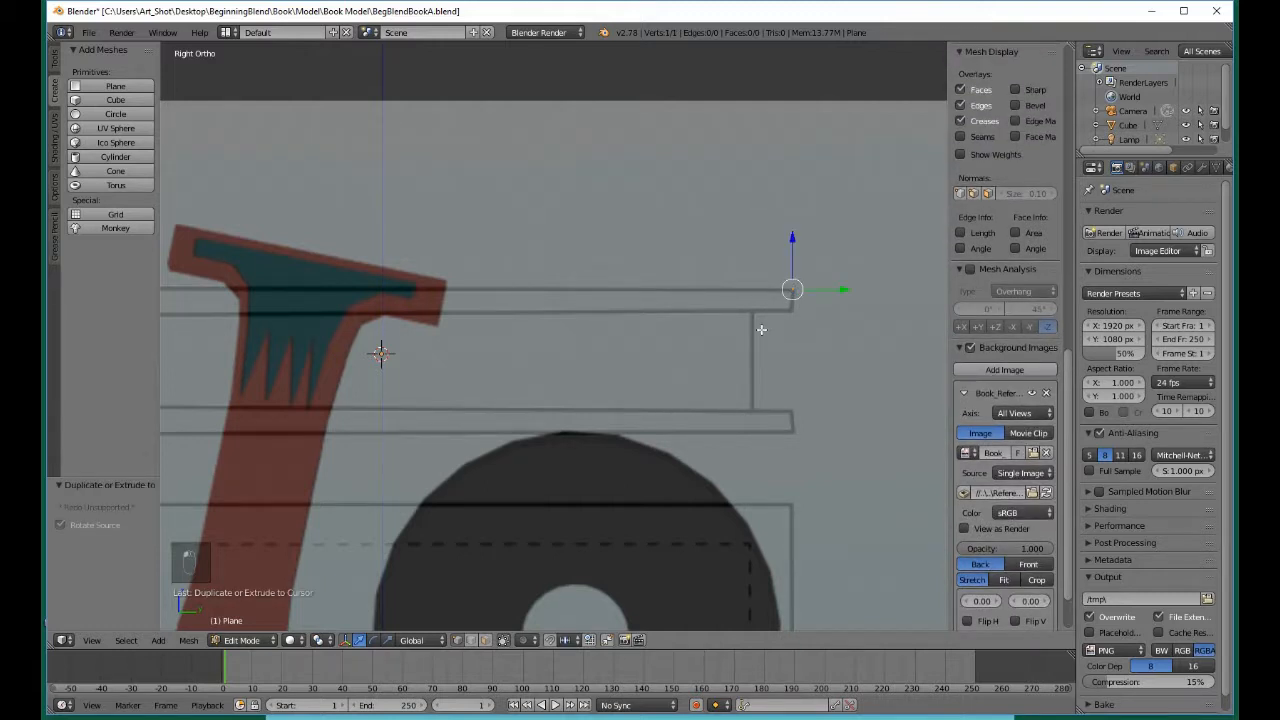
pyautogui.keyDown('shift'); pyautogui.moveTo(404, 372); pyautogui.dragTo(378, 431, button='middle'); pyautogui.keyUp('shift')
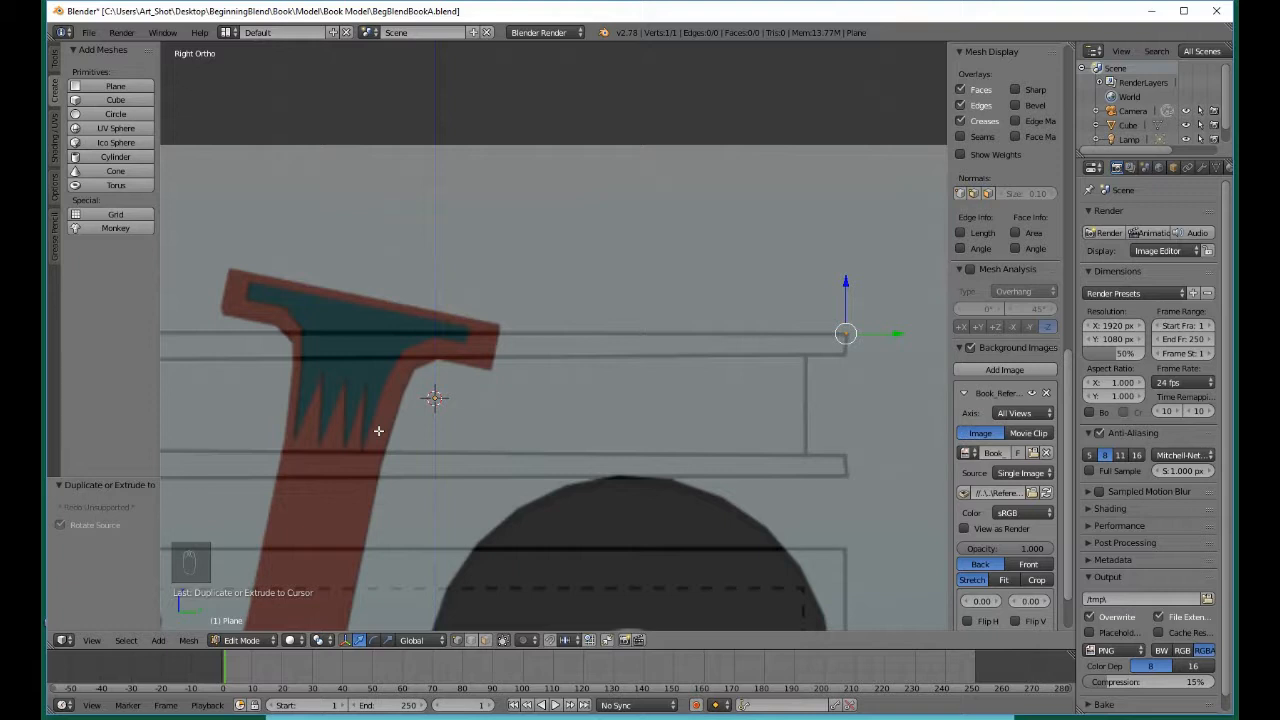
pyautogui.press('a')
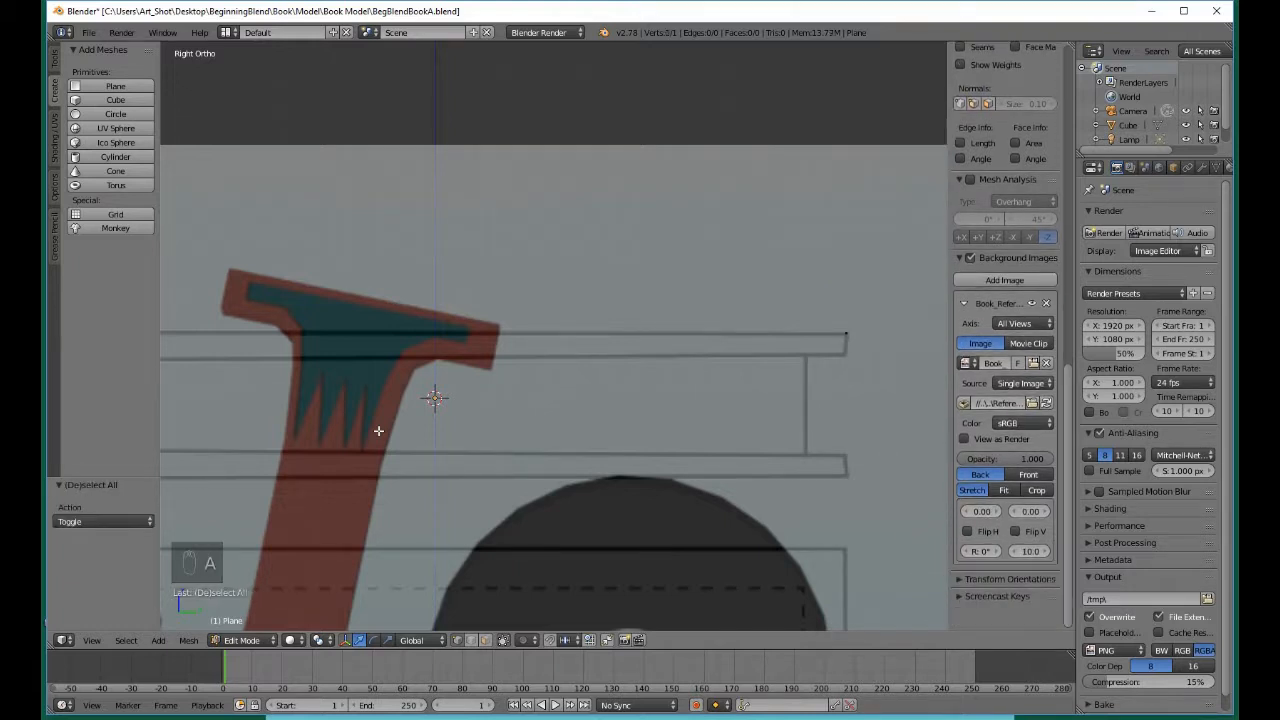
# Place three unconnected vertices on the upper cover's lower right corner and the page block's upper and lower right corners
pyautogui.keyDown('ctrl'); pyautogui.rightClick(844, 353); pyautogui.keyUp('ctrl')
pyautogui.press('a')
pyautogui.keyDown('ctrl'); pyautogui.rightClick(806, 355); pyautogui.keyUp('ctrl')
pyautogui.press('a')
pyautogui.keyDown('ctrl'); pyautogui.rightClick(805, 453); pyautogui.keyUp('ctrl')
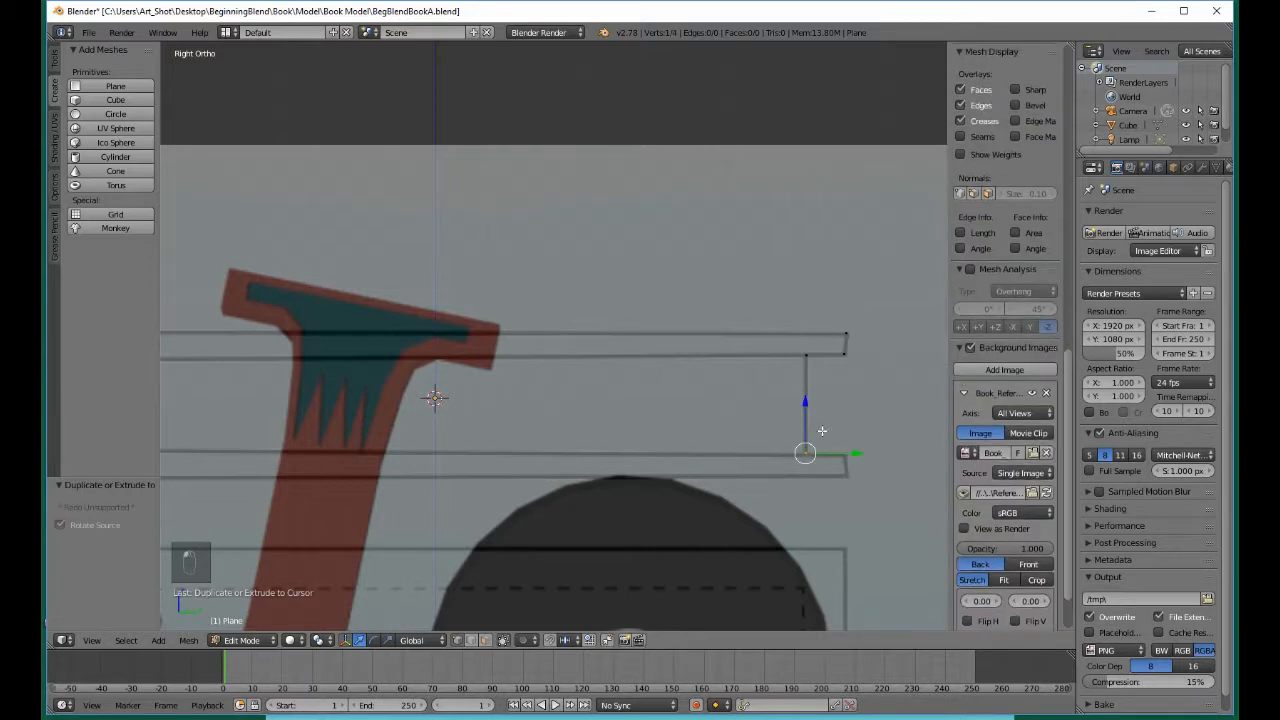
pyautogui.press('a')
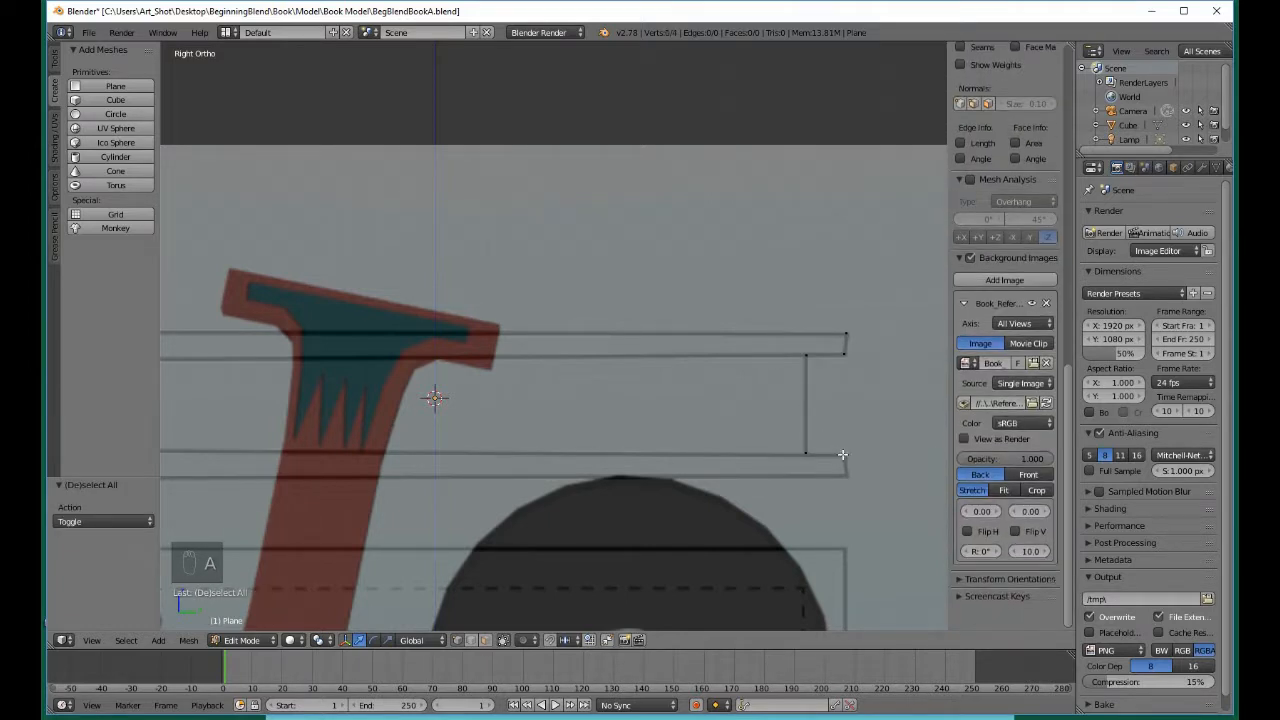
# Place separate vertices on the upper and lower corners of the bottom cover's right end
pyautogui.keyDown('ctrl'); pyautogui.rightClick(844, 456); pyautogui.keyUp('ctrl')
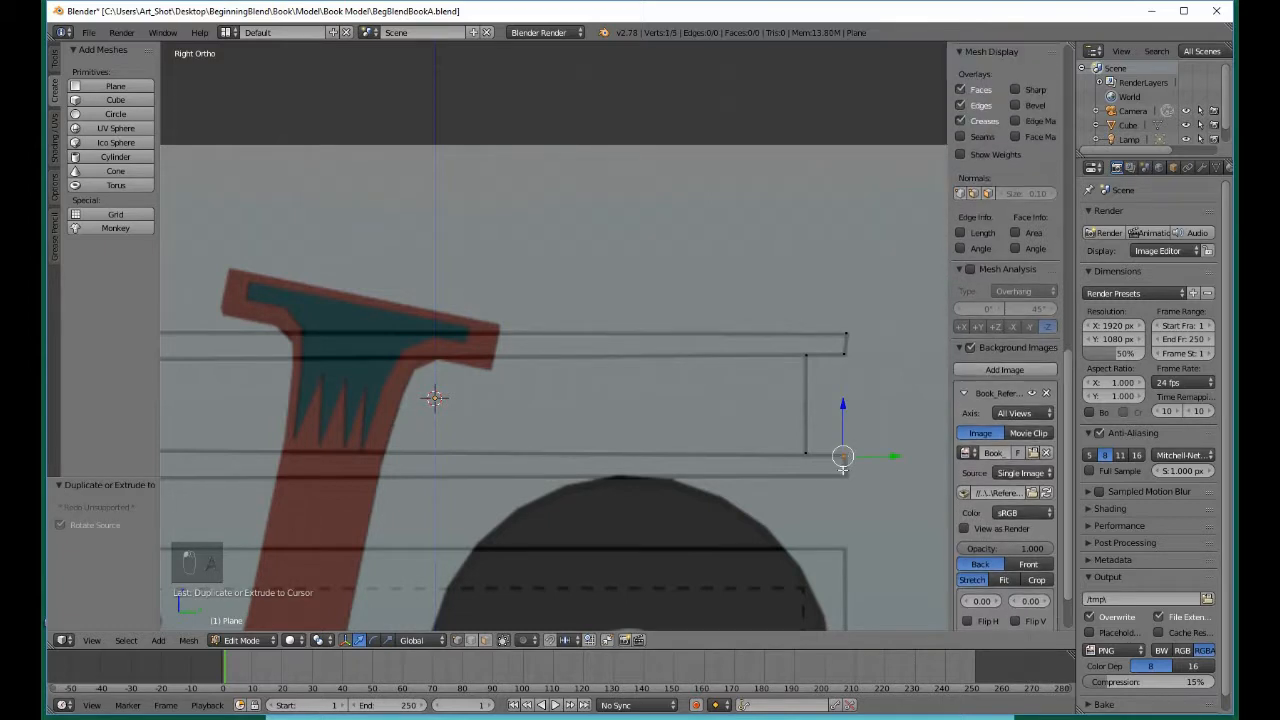
pyautogui.press('a')
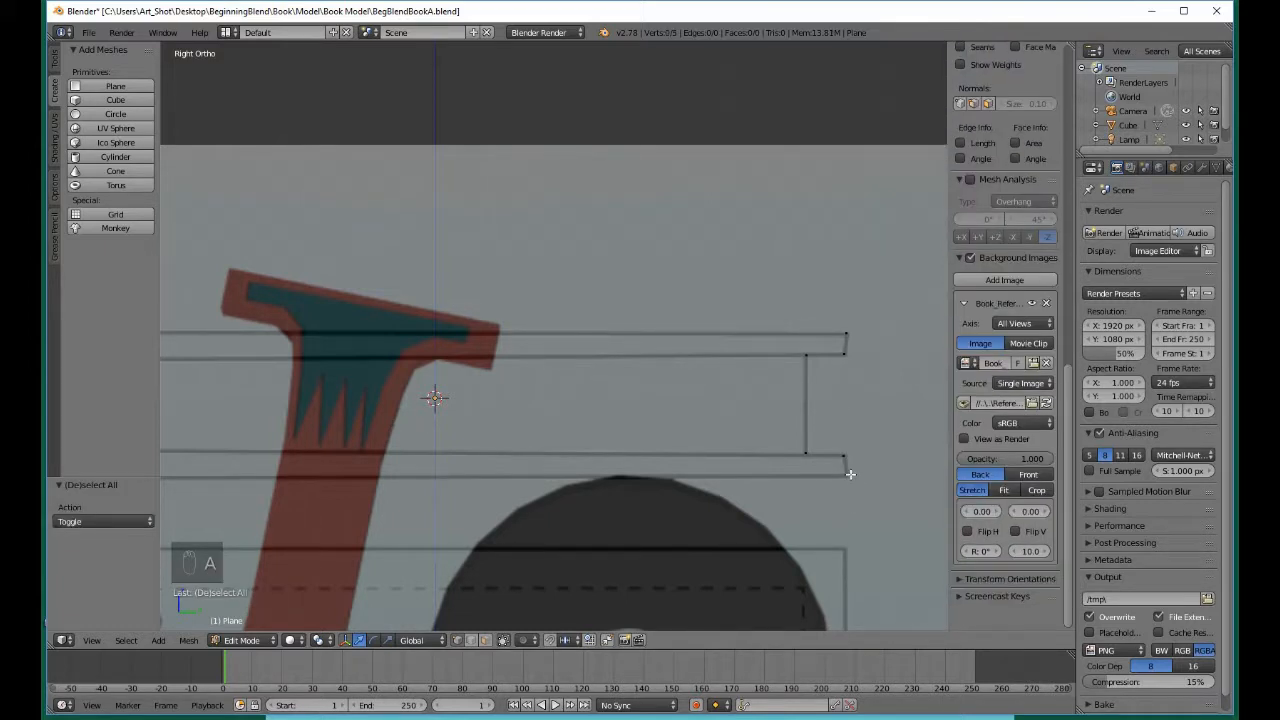
pyautogui.rightClick(846, 474)
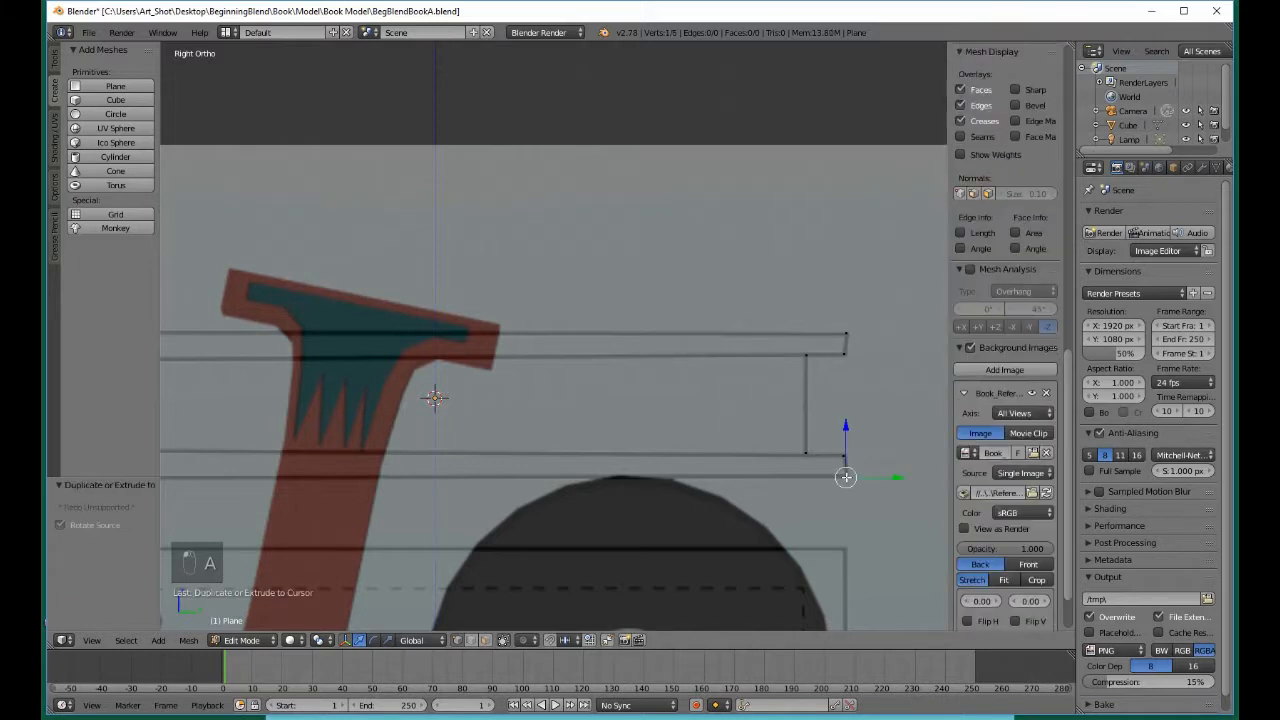
pyautogui.press('a')
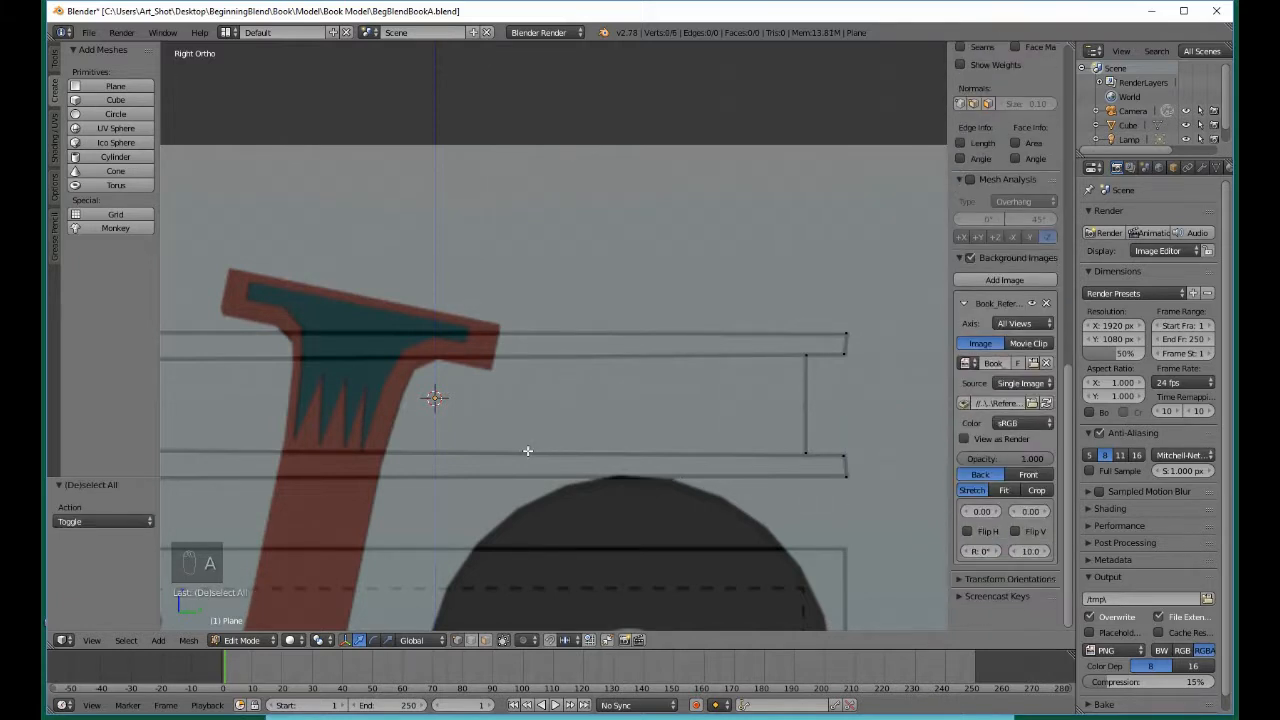
# Place four separate vertices on the outer and inner bends where both covers start narrowing toward the spine
pyautogui.keyDown('shift'); pyautogui.moveTo(470, 458); pyautogui.dragTo(796, 471, button='middle'); pyautogui.keyUp('shift')
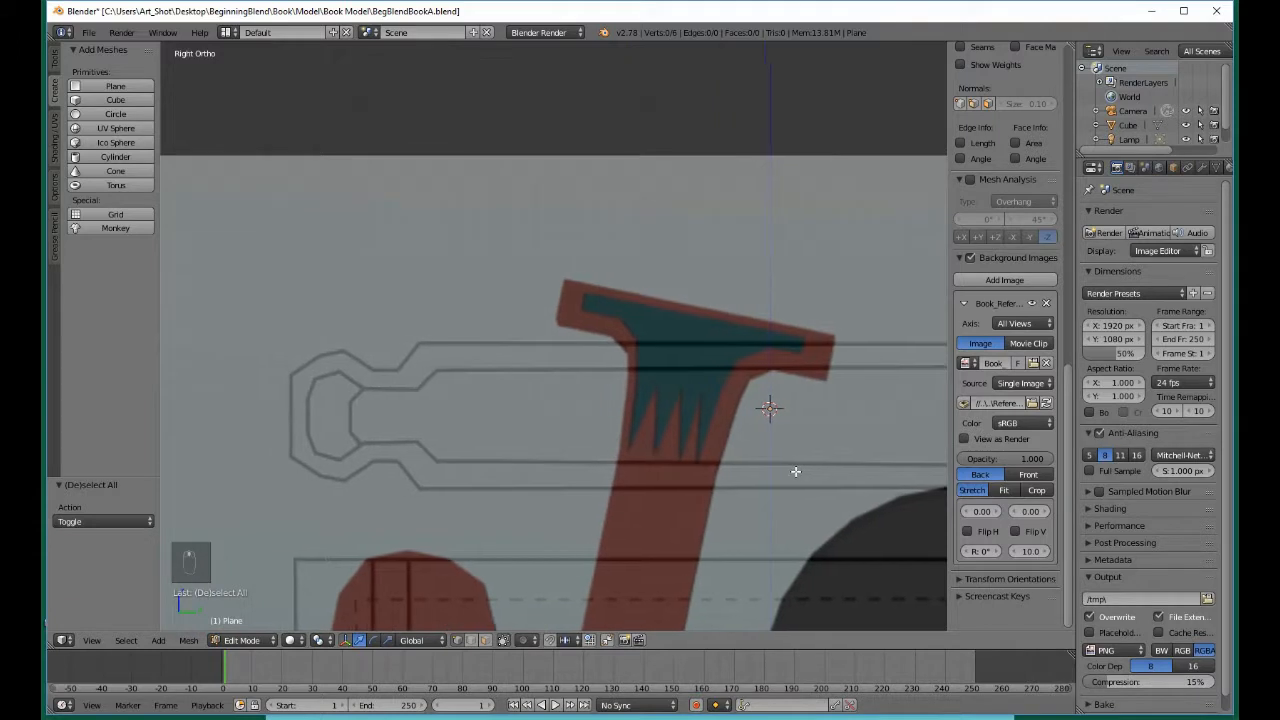
pyautogui.keyDown('ctrl'); pyautogui.rightClick(420, 487); pyautogui.keyUp('ctrl')
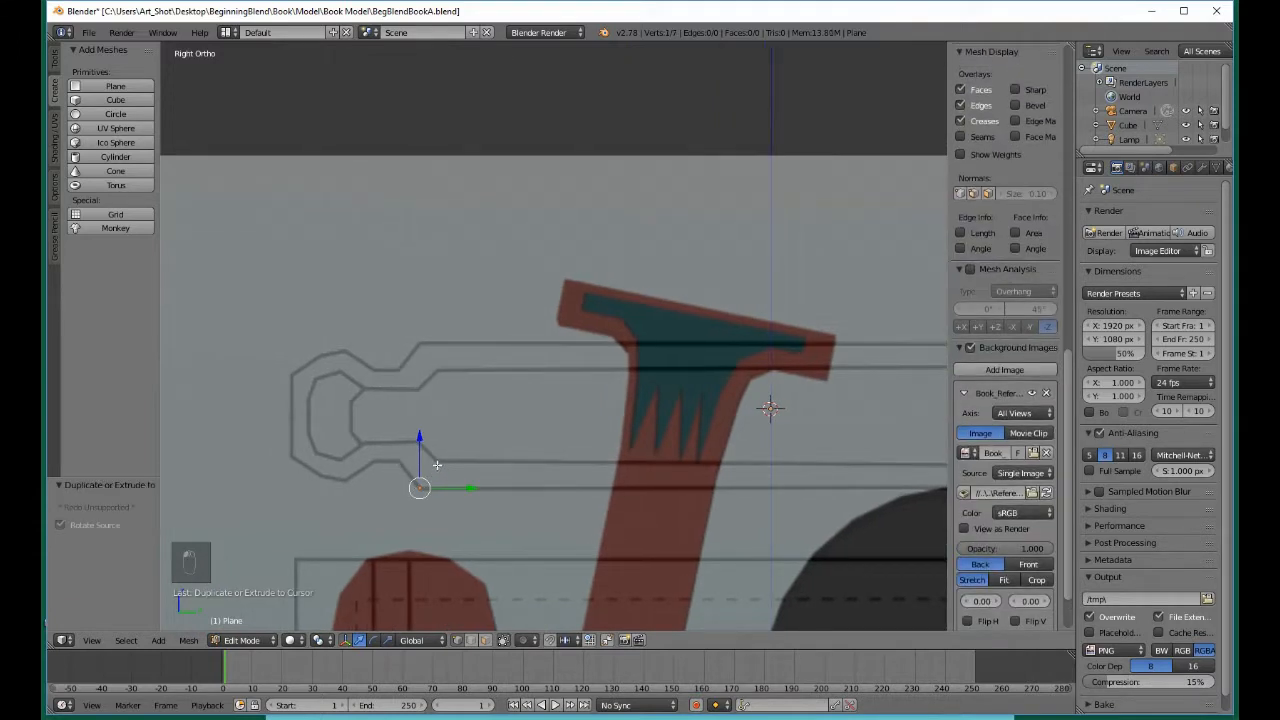
pyautogui.press('a')
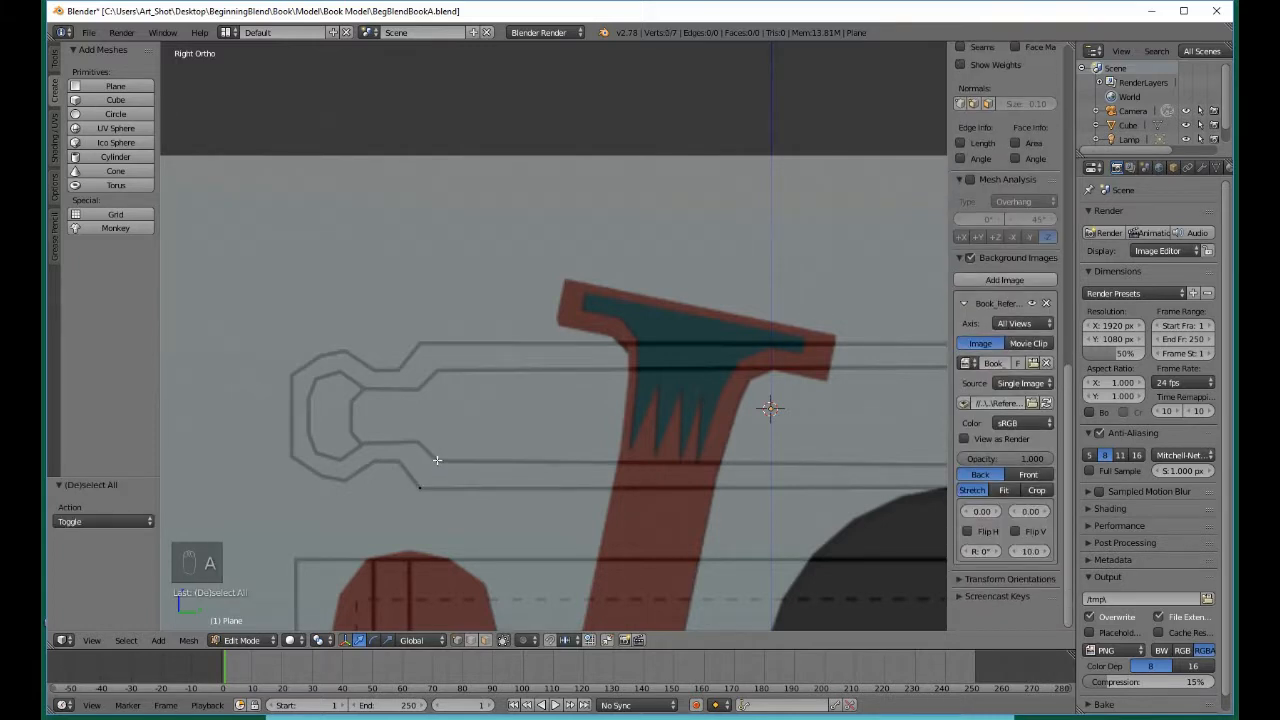
pyautogui.keyDown('ctrl'); pyautogui.rightClick(436, 460); pyautogui.keyUp('ctrl')
pyautogui.press('a')
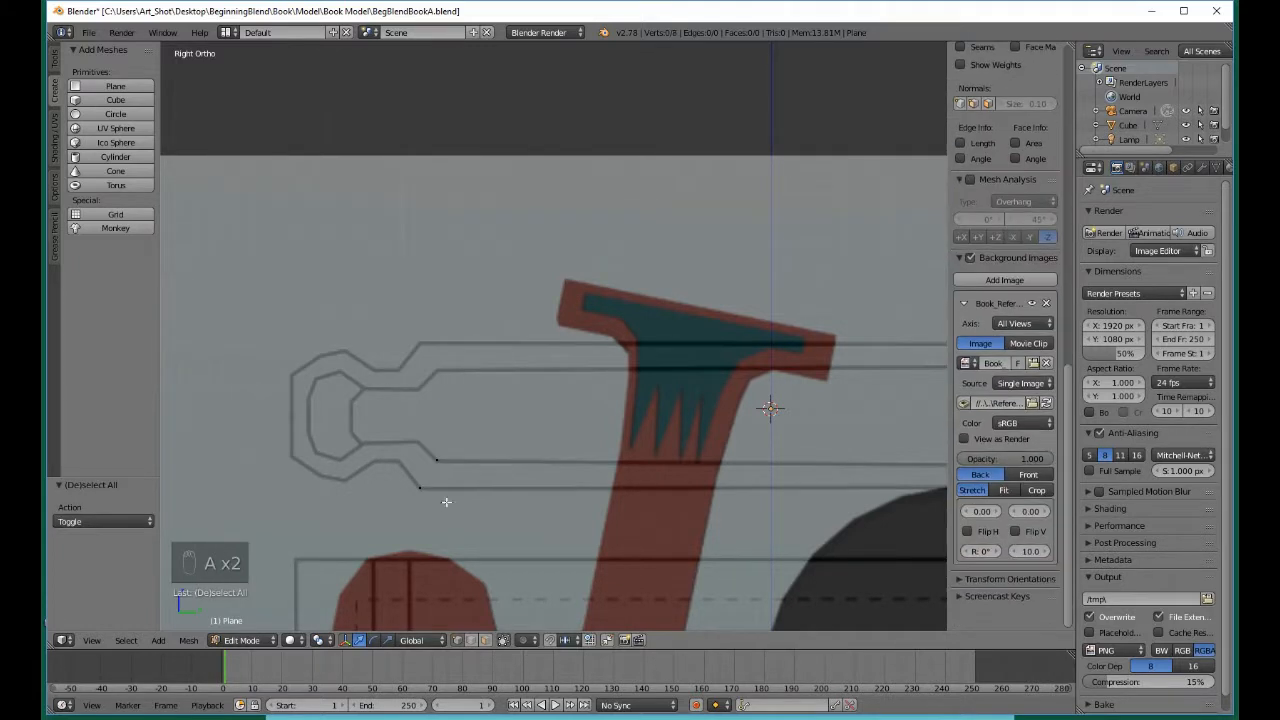
pyautogui.keyDown('ctrl'); pyautogui.rightClick(436, 371); pyautogui.keyUp('ctrl')
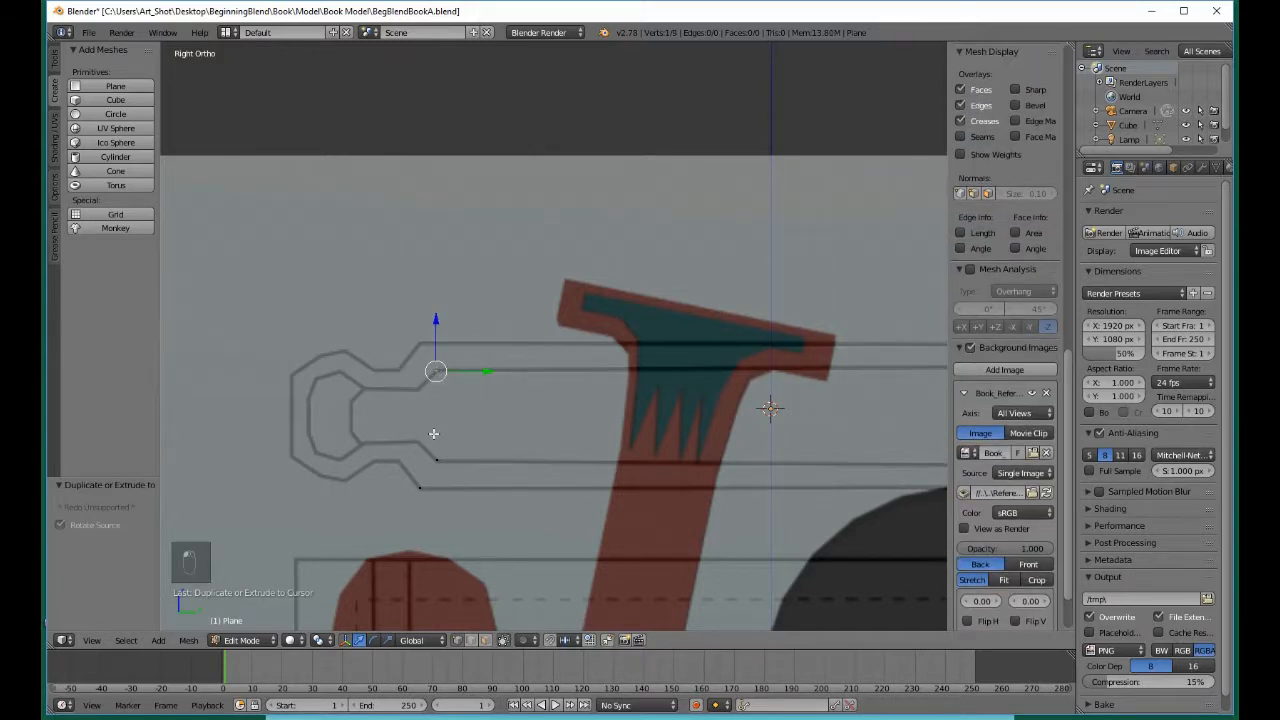
pyautogui.press('a')
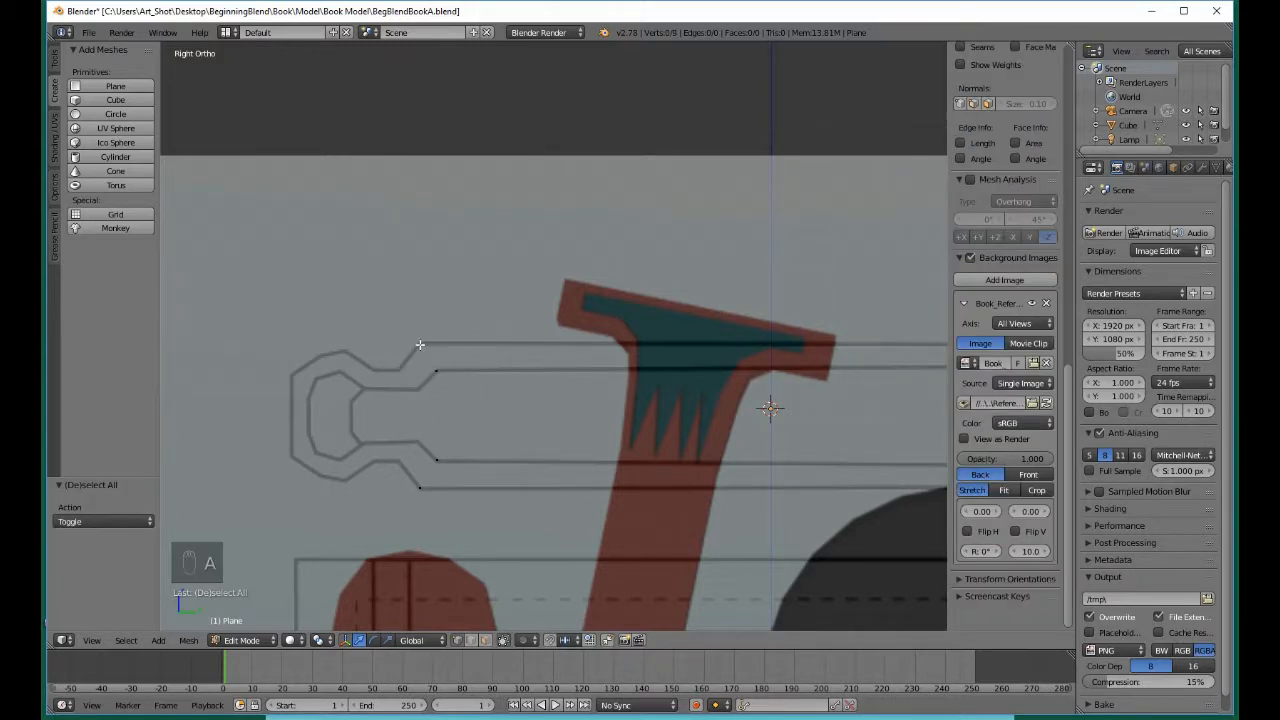
pyautogui.keyDown('ctrl'); pyautogui.rightClick(420, 344); pyautogui.keyUp('ctrl')
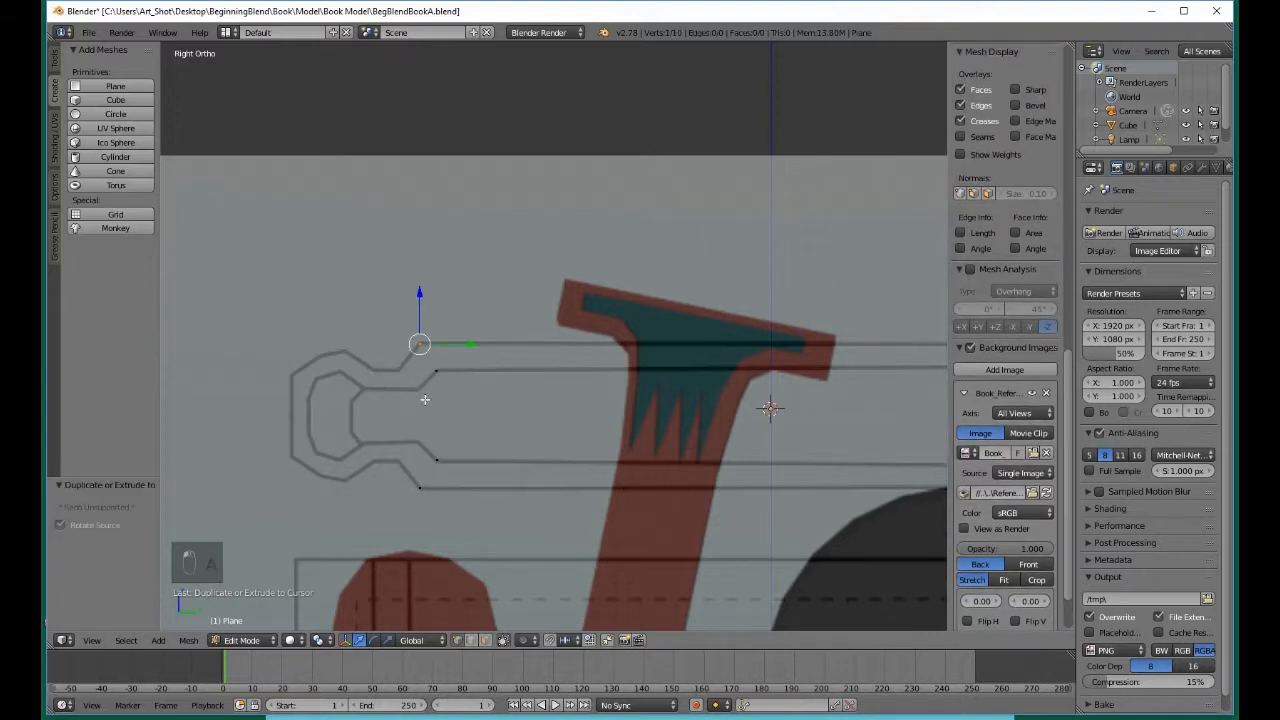
pyautogui.press('a')
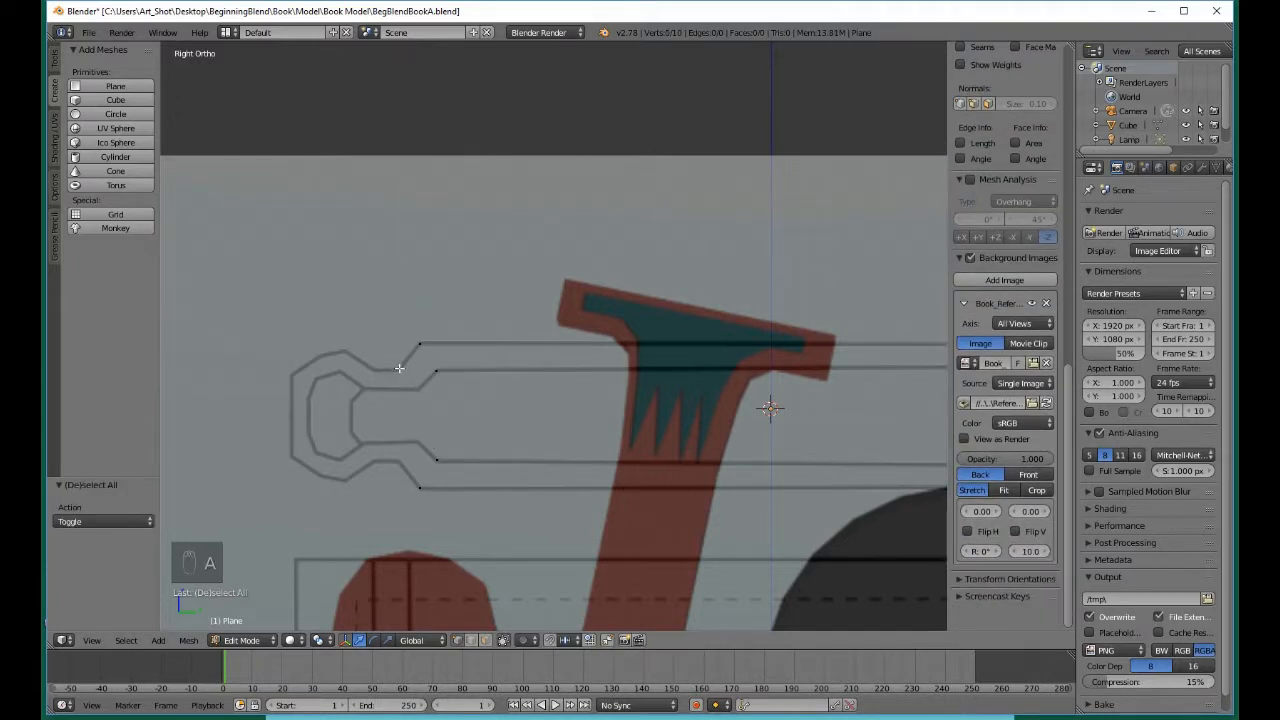
# Place separate vertices on the outer and inner outlines where the upper cover's slope meets the hinge groove
pyautogui.keyDown('ctrl'); pyautogui.rightClick(399, 370); pyautogui.keyUp('ctrl')
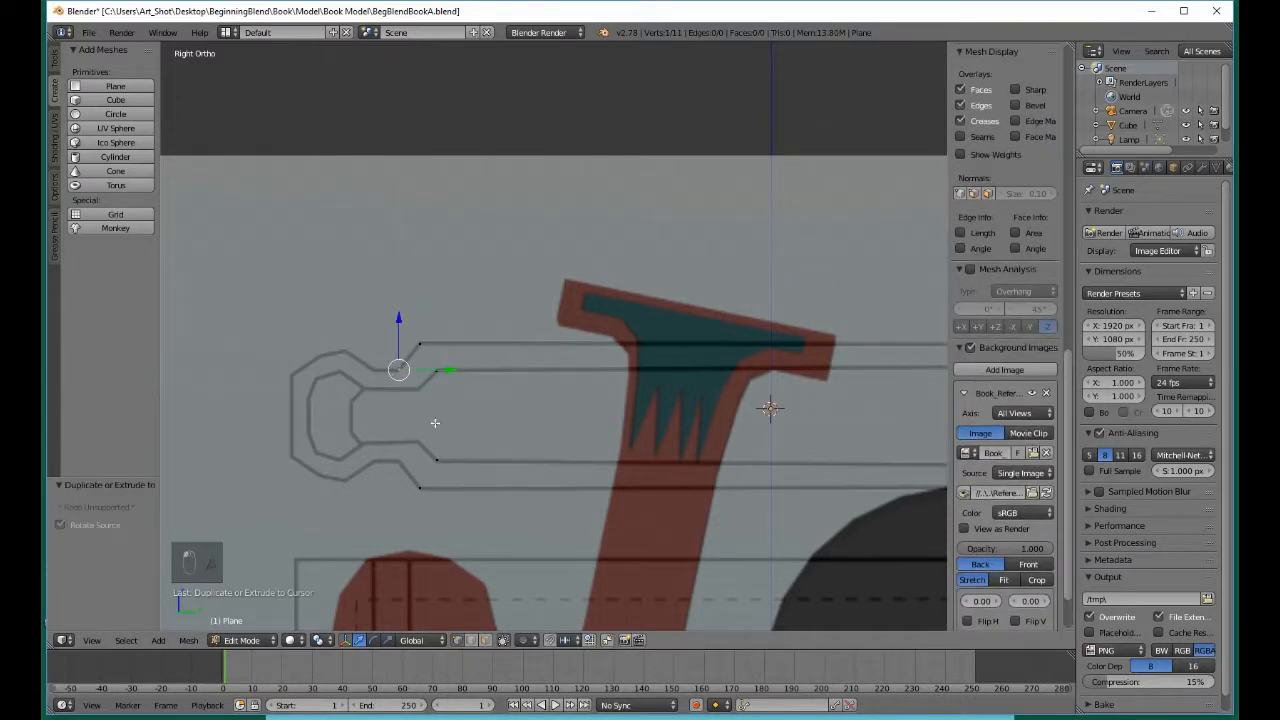
pyautogui.press('a')
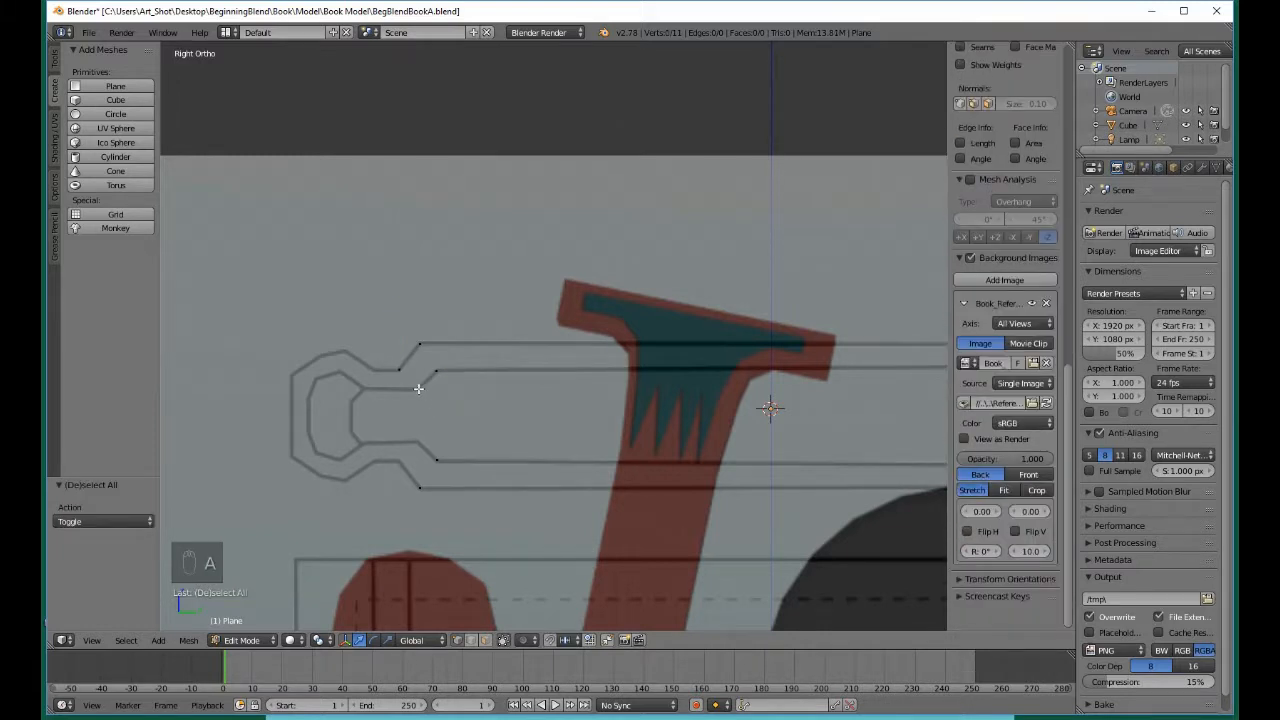
pyautogui.keyDown('ctrl'); pyautogui.rightClick(418, 389); pyautogui.keyUp('ctrl')
pyautogui.press('a')
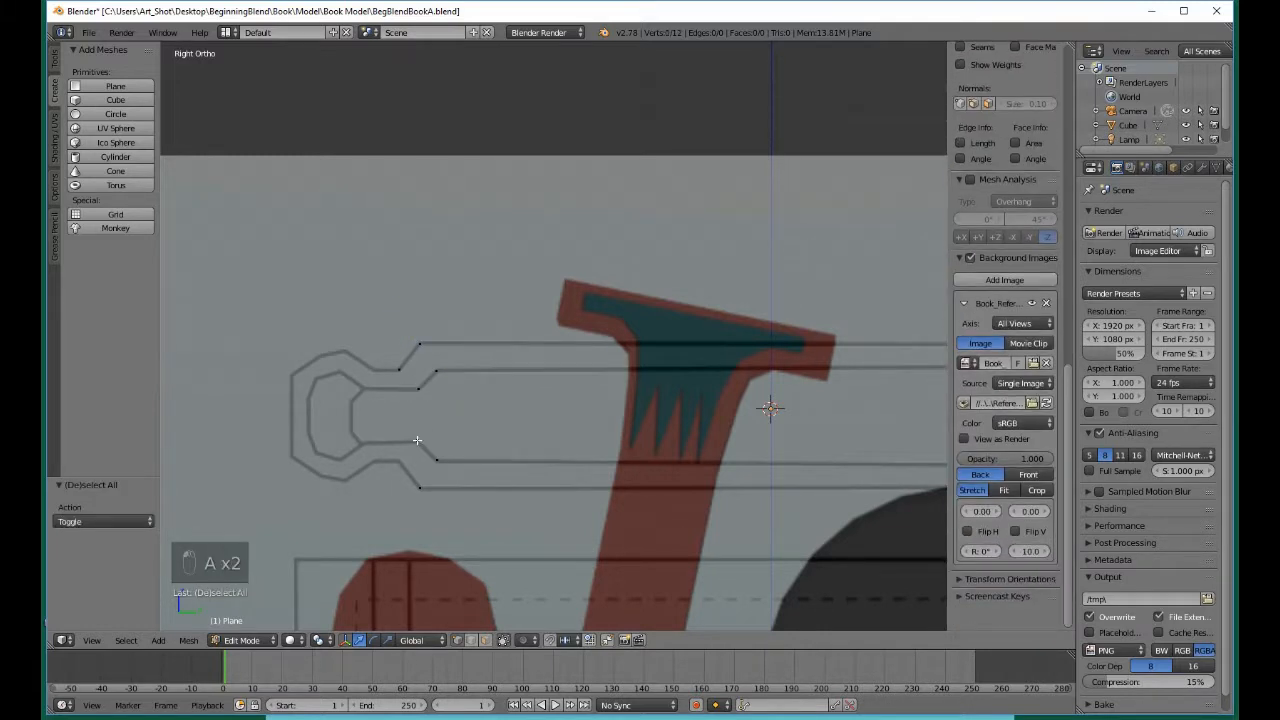
# Place separate inner and outer vertices where the lower cover's slope meets the hinge groove, nudging each -0.010 along Z
pyautogui.keyDown('ctrl'); pyautogui.rightClick(416, 440); pyautogui.keyUp('ctrl')
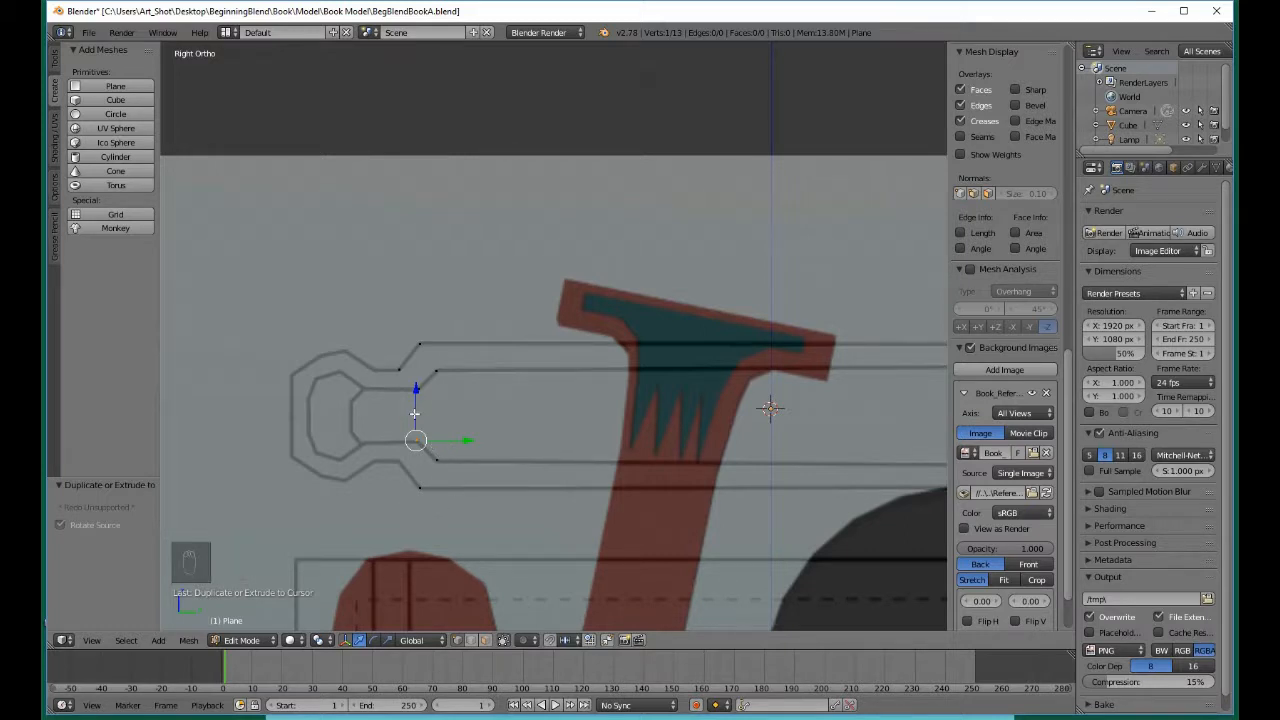
pyautogui.moveTo(415, 407); pyautogui.dragTo(417, 408)
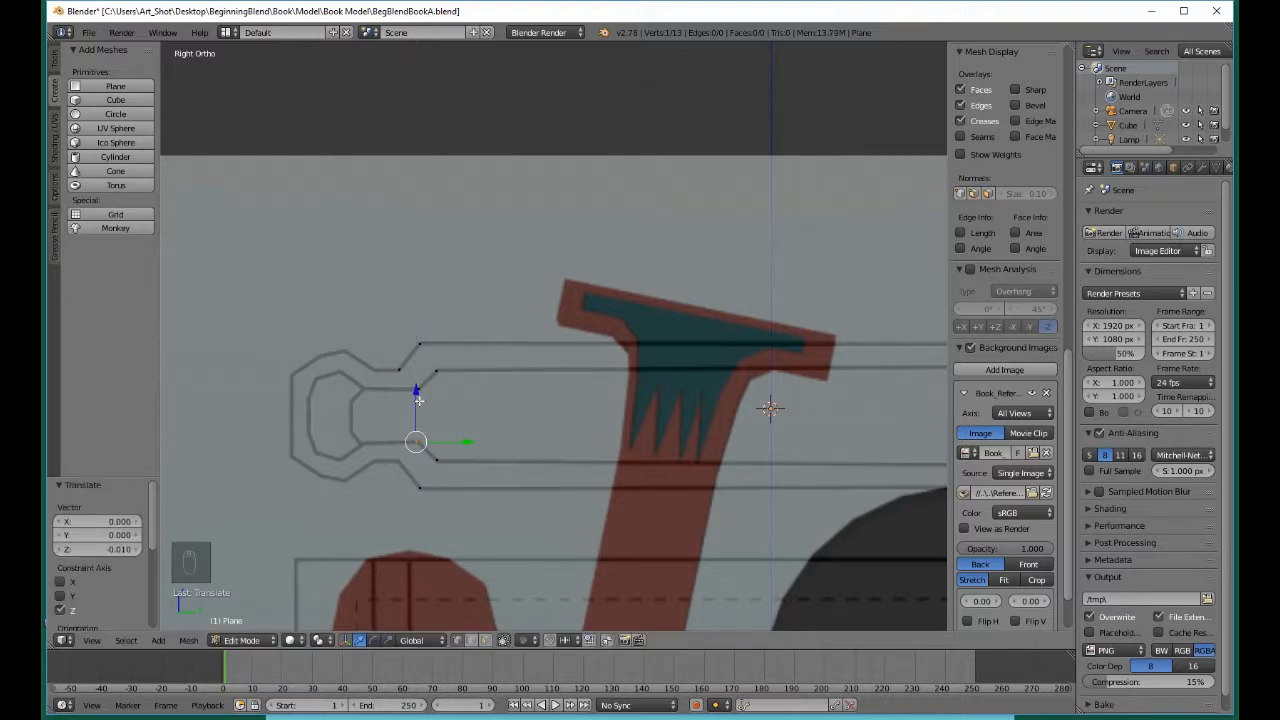
pyautogui.press('a')
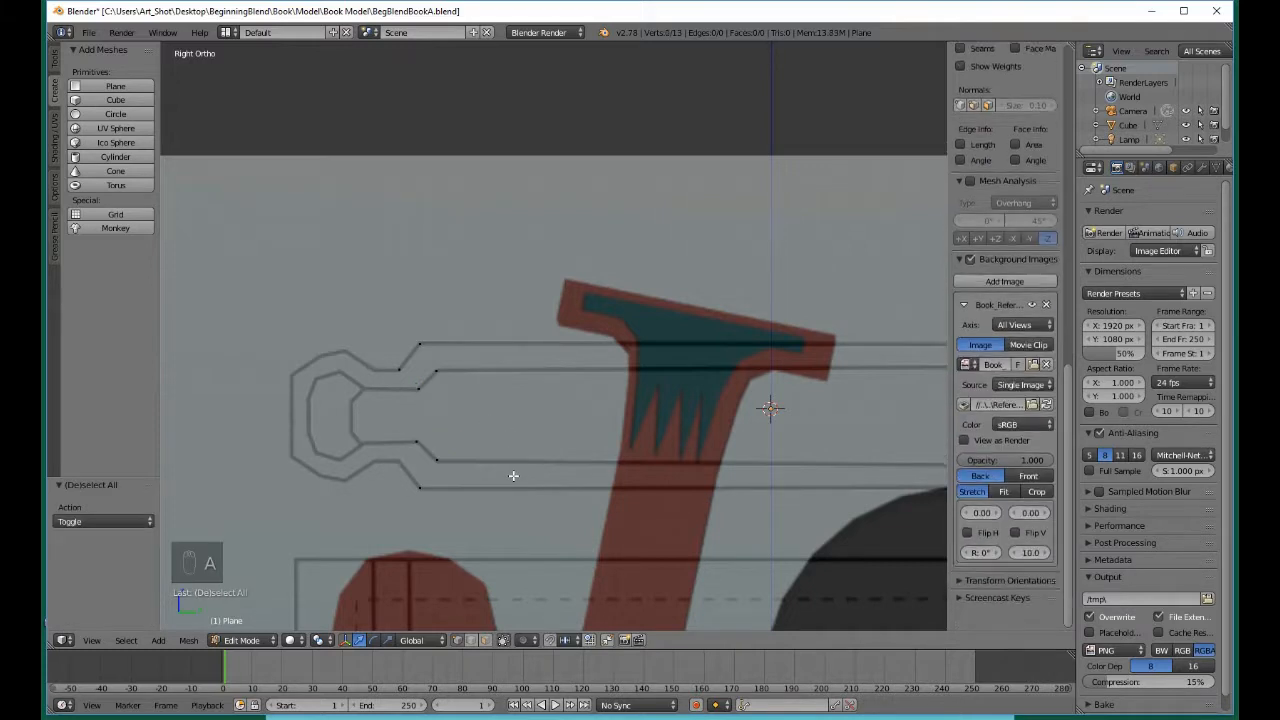
pyautogui.keyDown('ctrl'); pyautogui.click(398, 460); pyautogui.keyUp('ctrl')
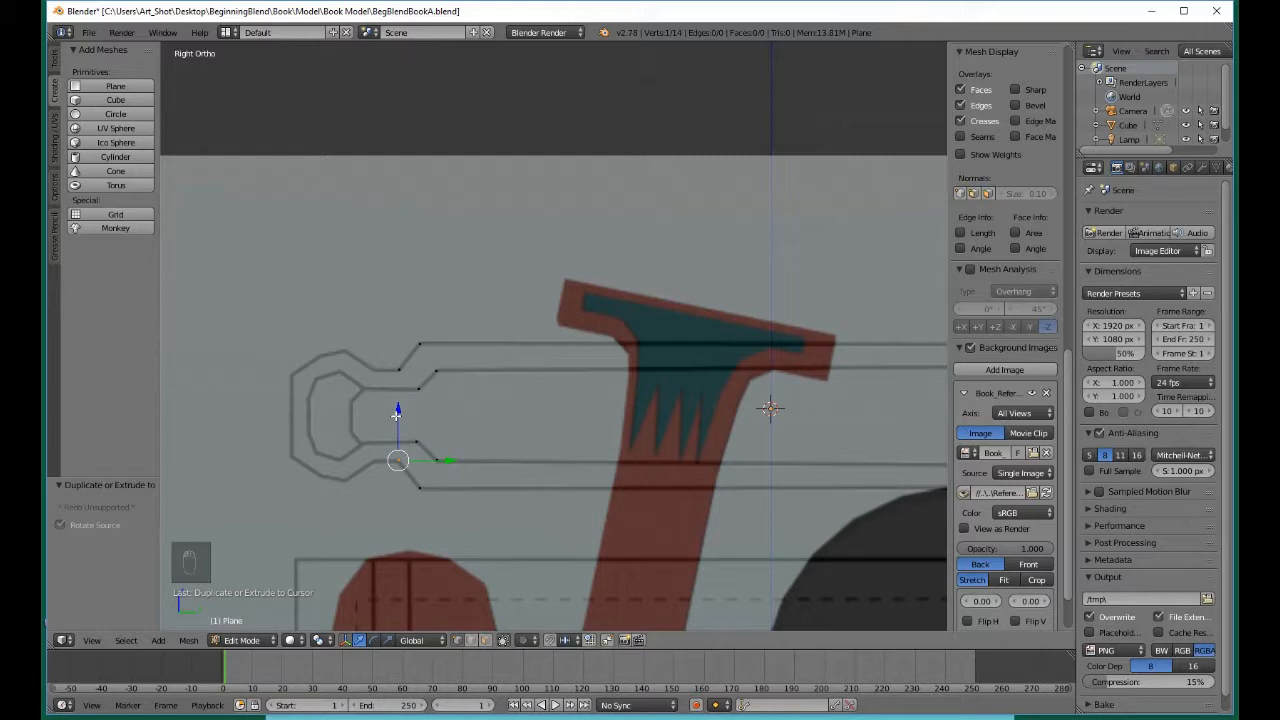
pyautogui.press('g')
pyautogui.press('z')
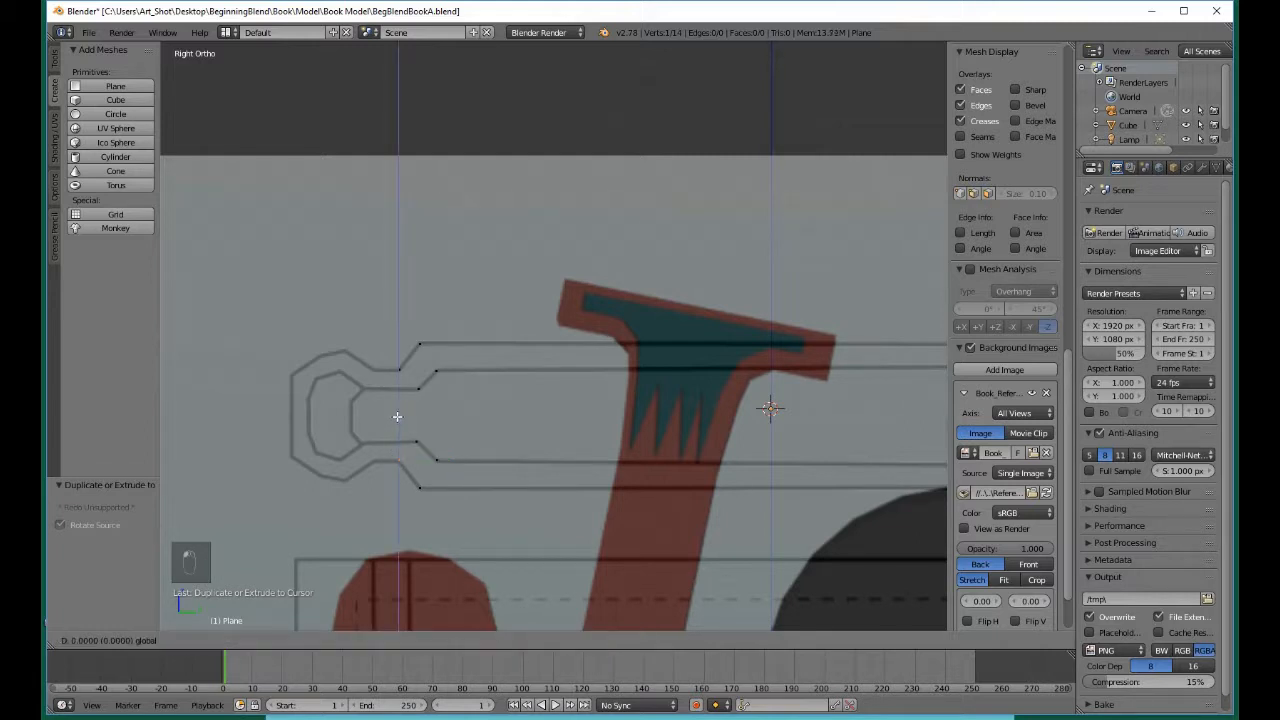
pyautogui.click(398, 417)
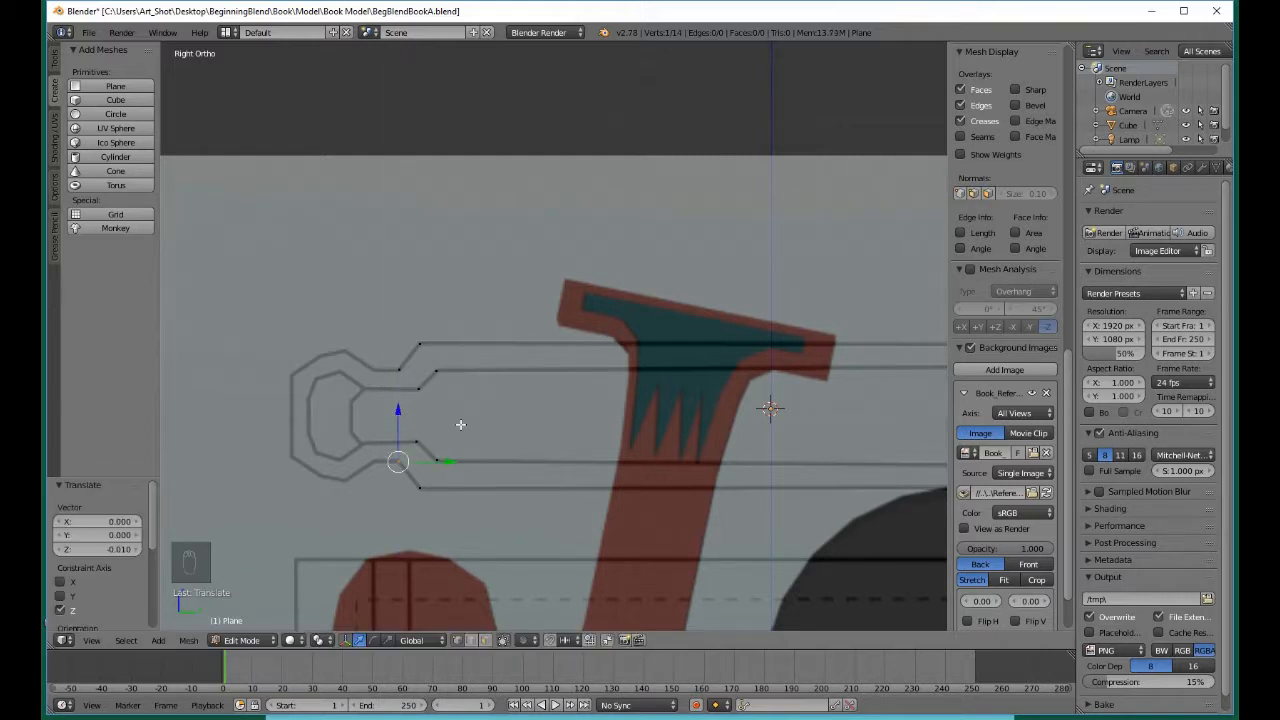
pyautogui.press('a')
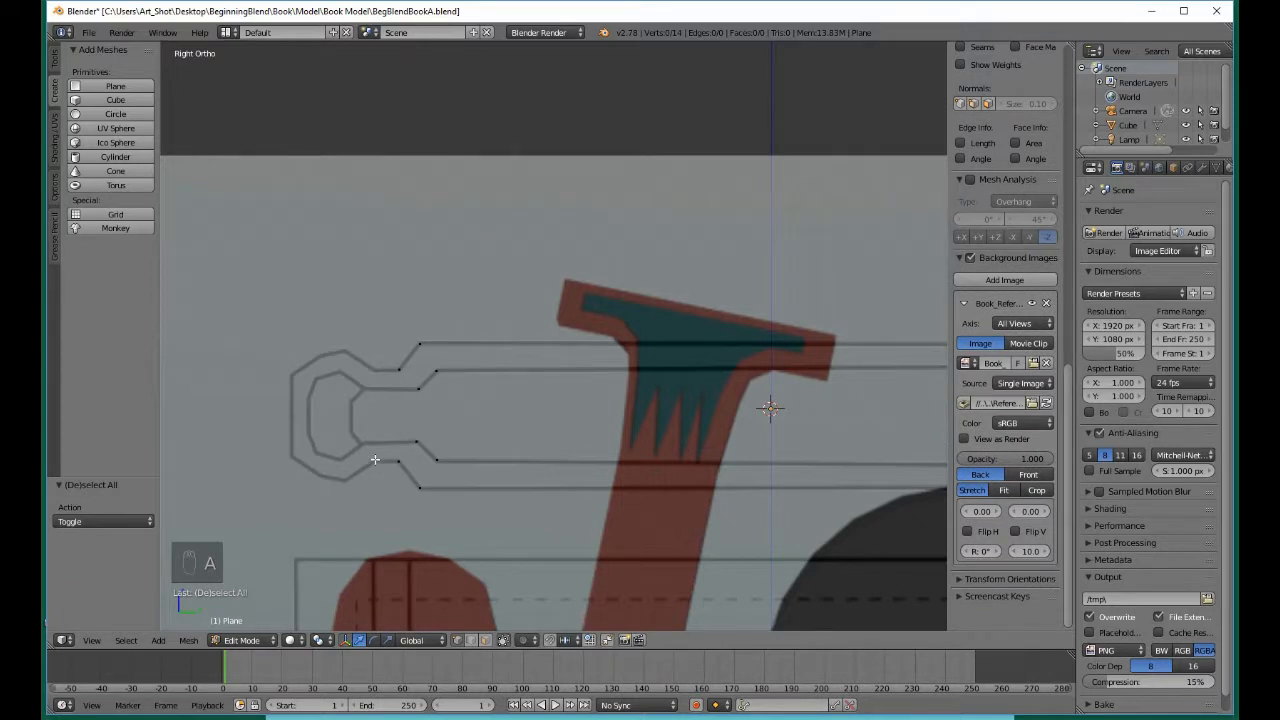
# Place four separate vertices on the outer and inner outlines where the upper and lower hinge grooves meet the spine
pyautogui.keyDown('ctrl'); pyautogui.click(373, 461); pyautogui.keyUp('ctrl')
pyautogui.press('a')
pyautogui.keyDown('ctrl'); pyautogui.click(363, 389); pyautogui.keyUp('ctrl')
pyautogui.press('a')
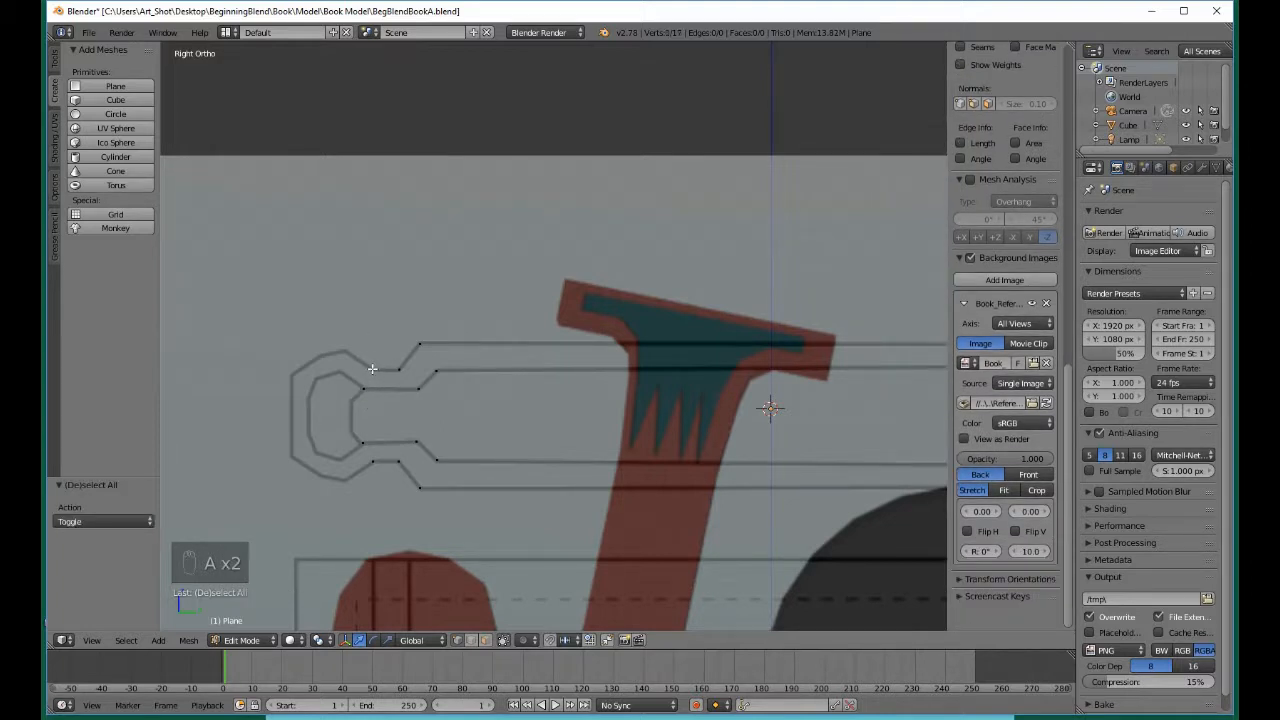
pyautogui.keyDown('ctrl'); pyautogui.click(372, 370); pyautogui.keyUp('ctrl')
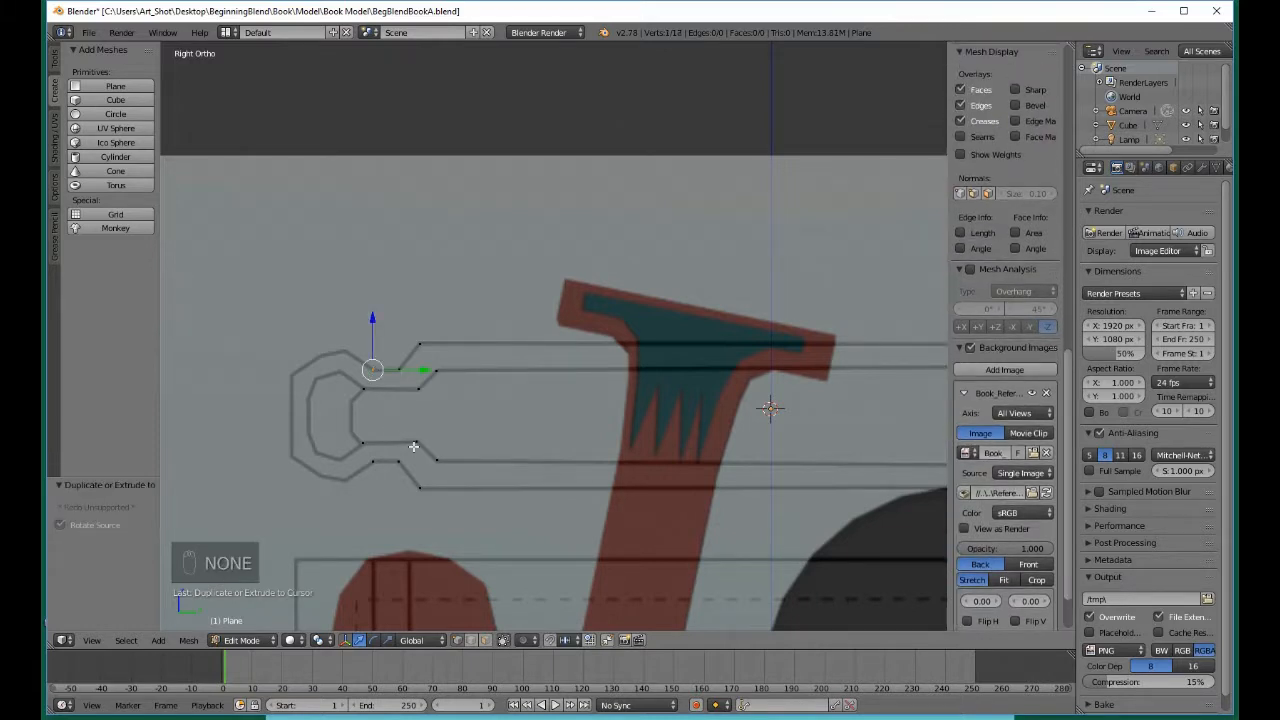
pyautogui.press('a')
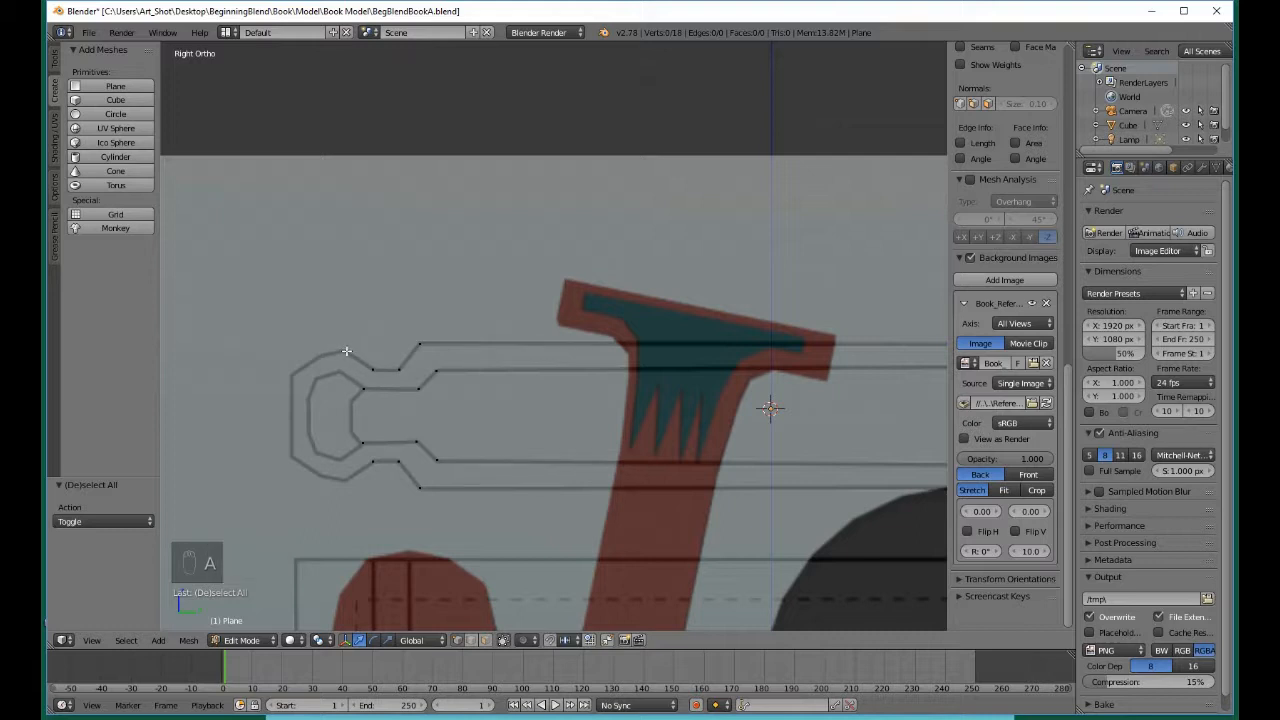
# Place separate vertices on the peak of the spine's outer outline and the matching peak of its inner loop
pyautogui.keyDown('ctrl'); pyautogui.rightClick(345, 352); pyautogui.keyUp('ctrl')
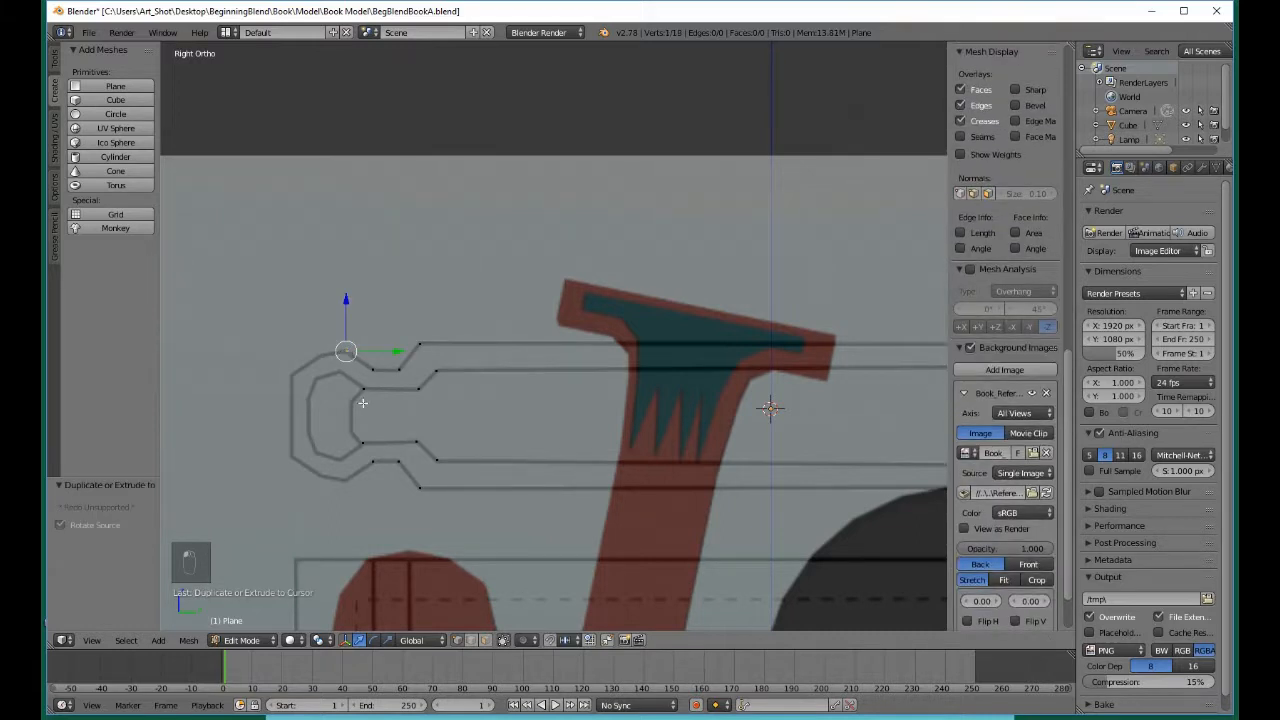
pyautogui.press('a')
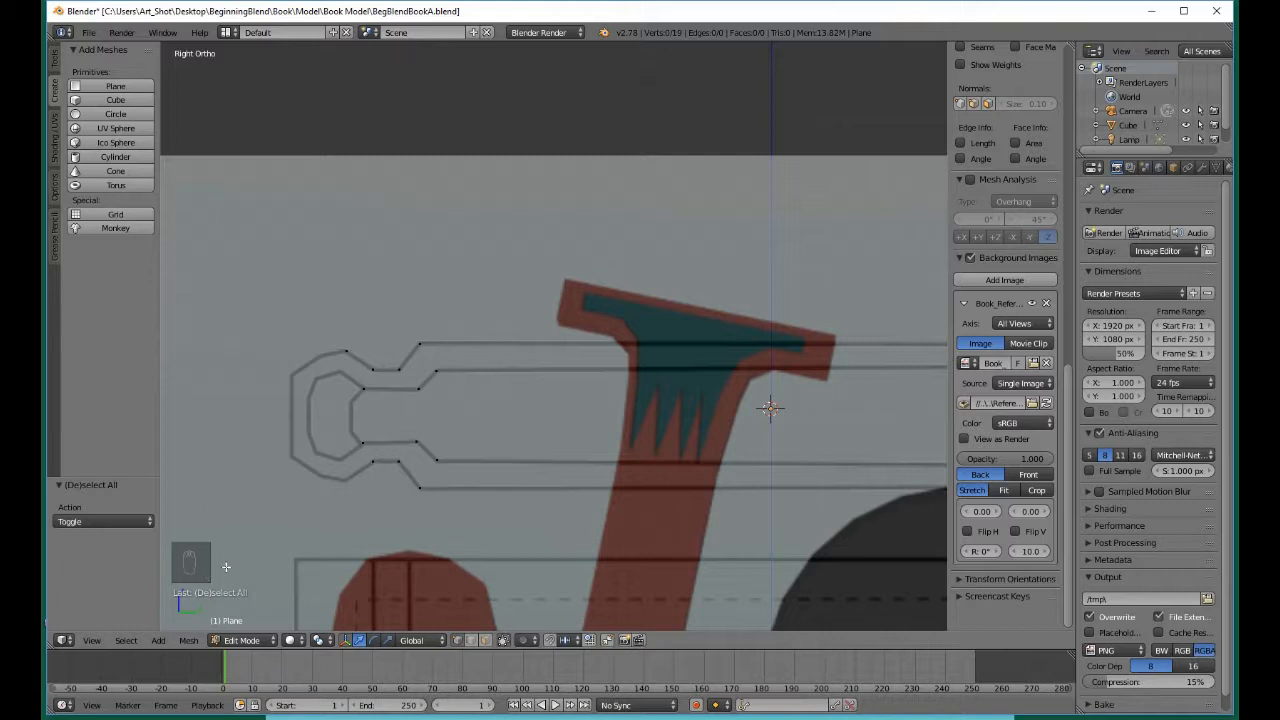
pyautogui.keyDown('ctrl'); pyautogui.click(340, 372); pyautogui.keyUp('ctrl')
pyautogui.press('a')
# Place three separate vertices on the inner spine loop: two along its page-facing side and one at its lowest point
pyautogui.keyDown('ctrl'); pyautogui.click(350, 401); pyautogui.keyUp('ctrl')
pyautogui.press('a')
pyautogui.keyDown('ctrl'); pyautogui.click(351, 432); pyautogui.keyUp('ctrl')
pyautogui.press('a')
pyautogui.keyDown('ctrl'); pyautogui.click(340, 459); pyautogui.keyUp('ctrl')
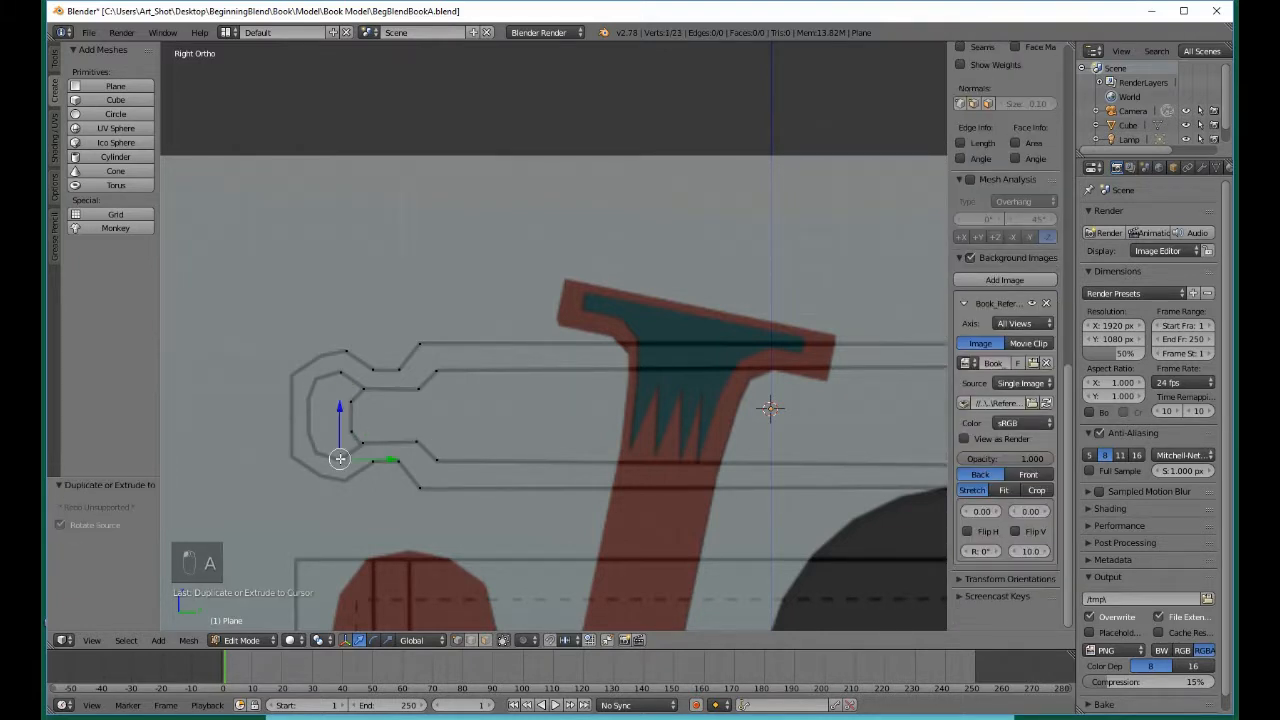
pyautogui.press('a')
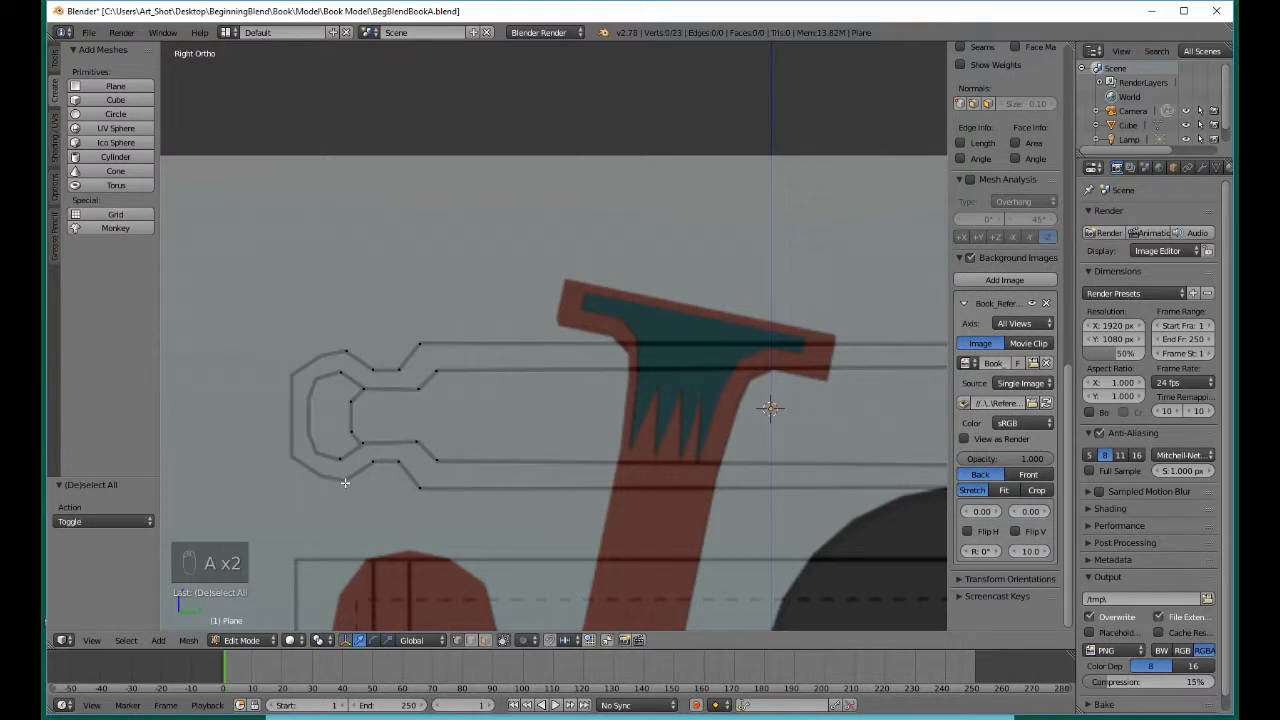
# Place separate vertices on the lowest point of the spine's outer outline and the next bend to its left
pyautogui.keyDown('ctrl'); pyautogui.click(344, 482); pyautogui.keyUp('ctrl')
pyautogui.press('a')
pyautogui.keyDown('ctrl'); pyautogui.click(317, 473); pyautogui.keyUp('ctrl')
pyautogui.press('a')
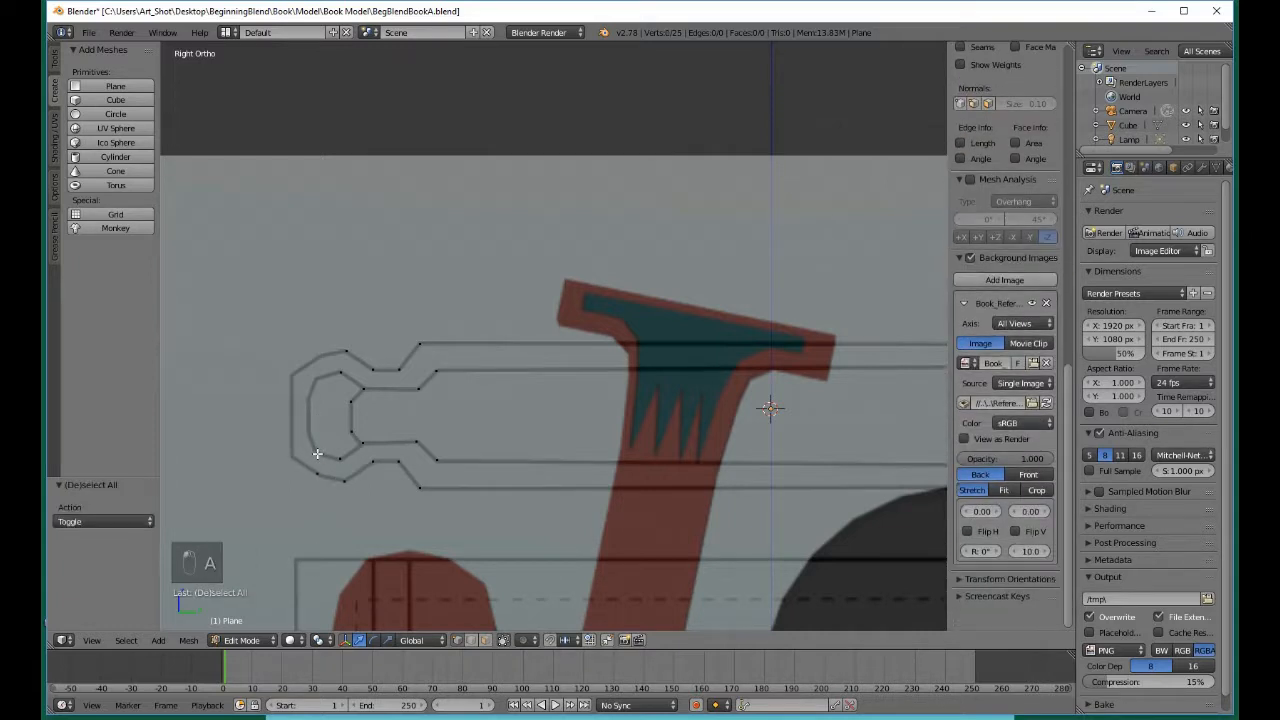
# Place separate vertices on the lower left and upper left bends of the inner spine loop
pyautogui.keyDown('ctrl'); pyautogui.click(317, 453); pyautogui.keyUp('ctrl')
pyautogui.press('a')
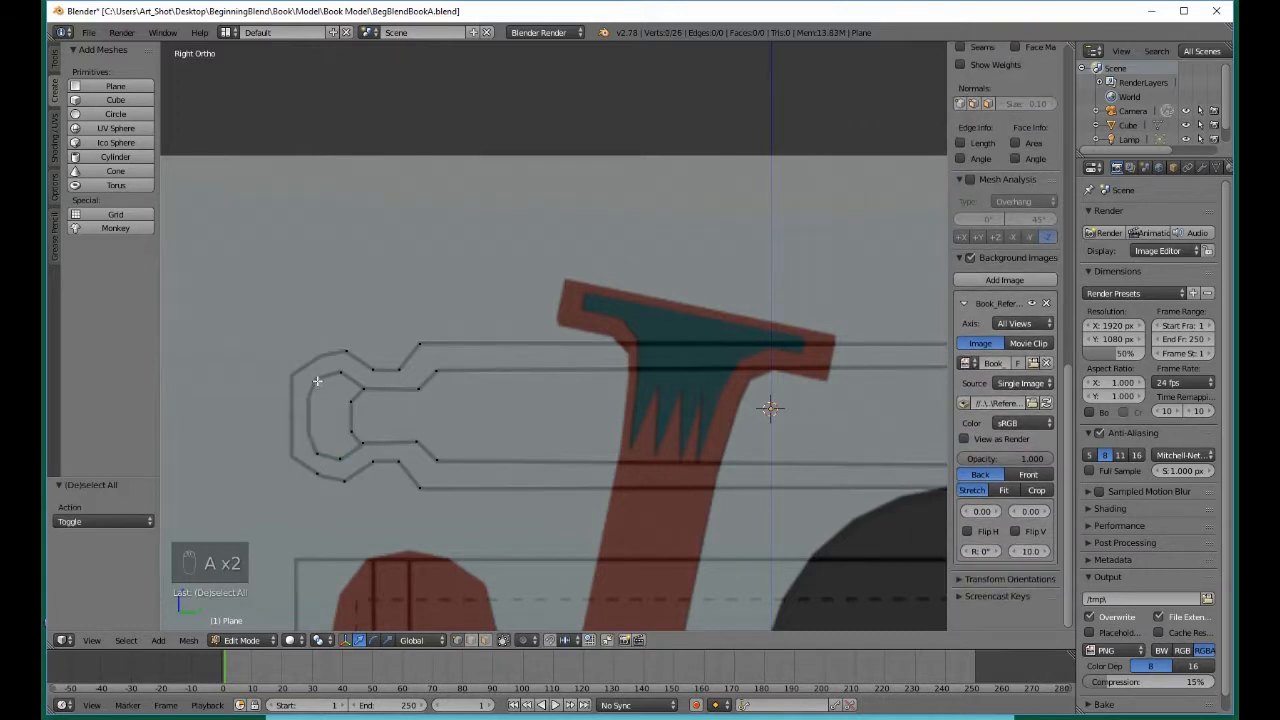
pyautogui.keyDown('ctrl'); pyautogui.click(317, 379); pyautogui.keyUp('ctrl')
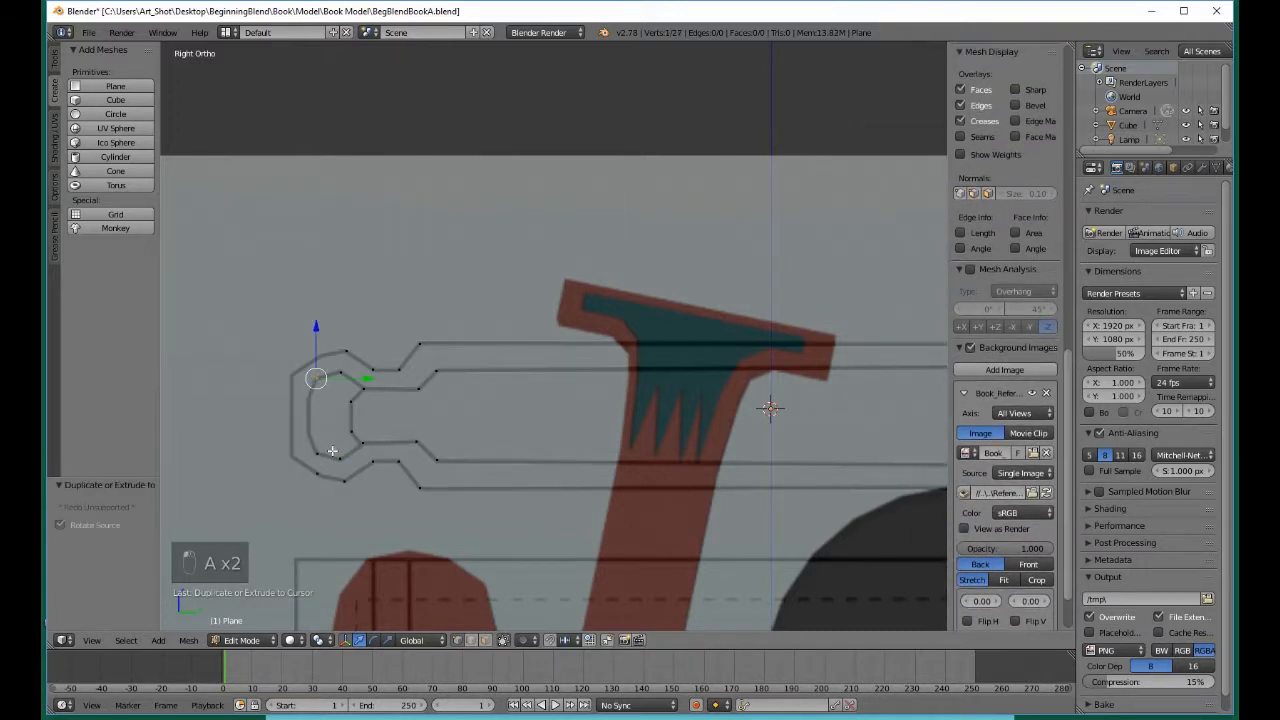
pyautogui.press('a')
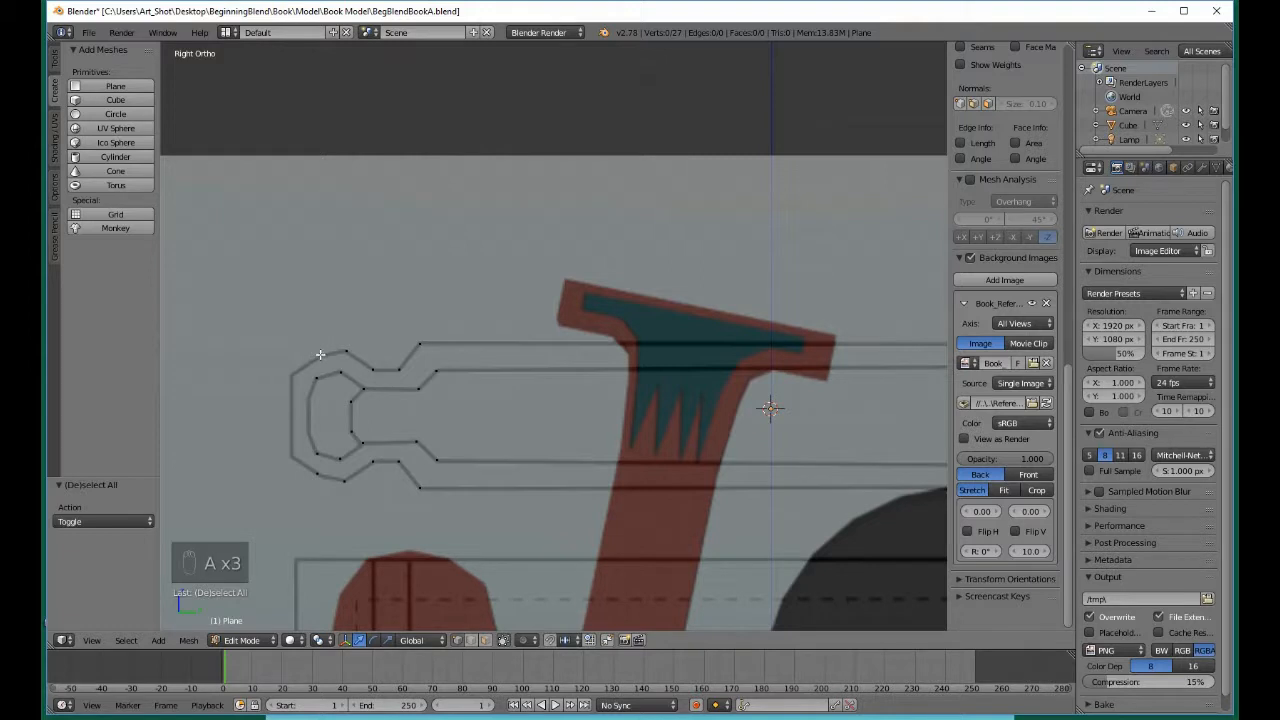
# Place separate vertices on the spine's outer outline at the bend left of its peak and at its upper left corner
pyautogui.keyDown('ctrl'); pyautogui.click(320, 355); pyautogui.keyUp('ctrl')
pyautogui.press('a')
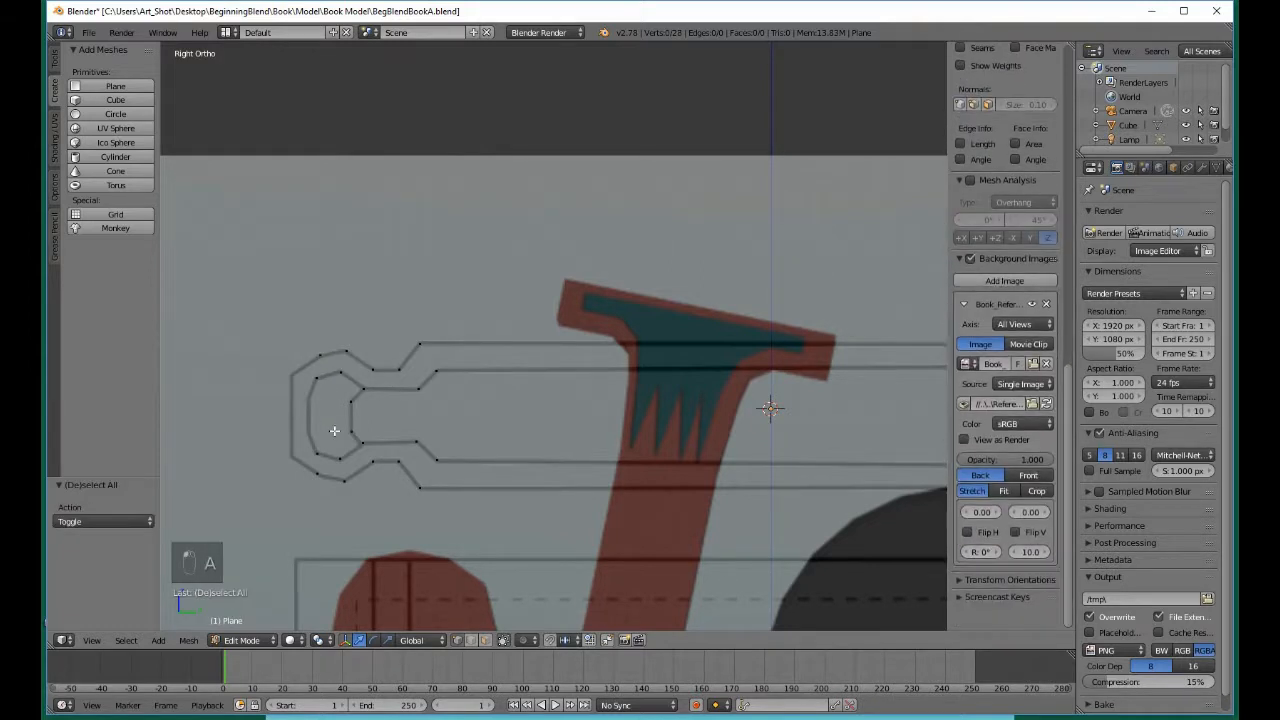
pyautogui.keyDown('ctrl'); pyautogui.click(290, 375); pyautogui.keyUp('ctrl')
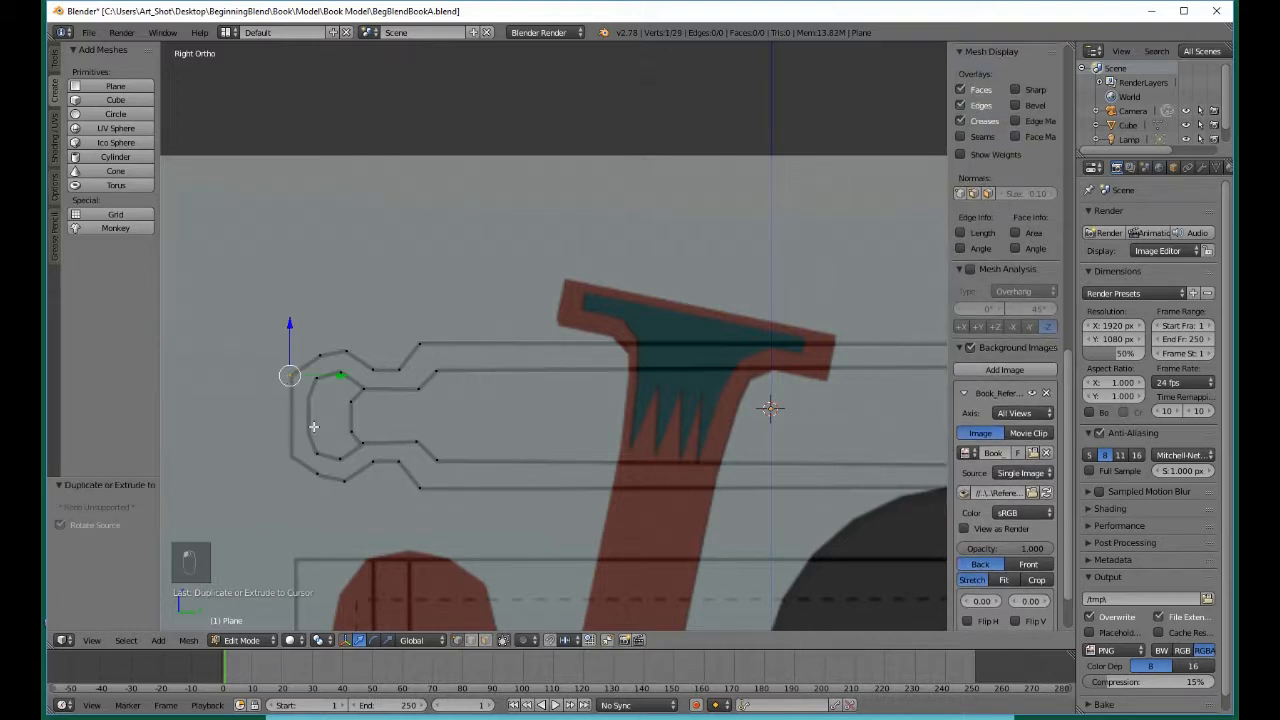
pyautogui.press('a')
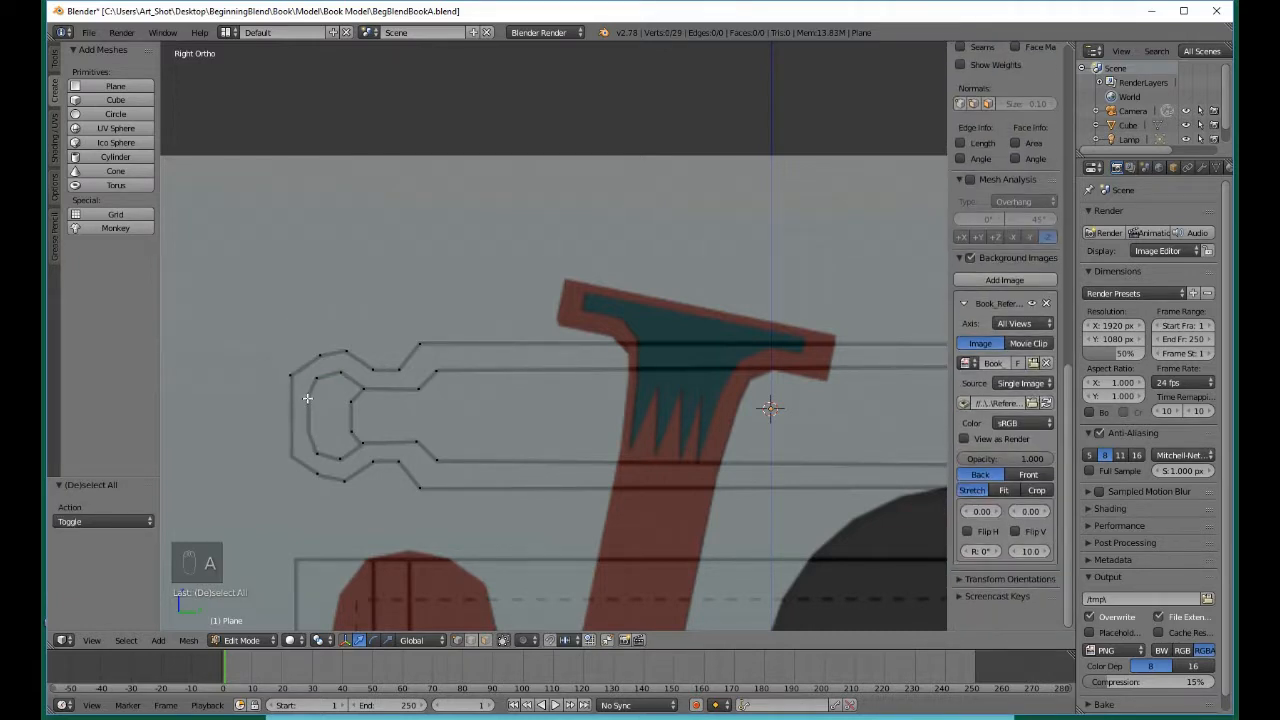
# Place a vertex near the upper end of the inner spine loop's straight left side and shift it 0.014 along Y onto the line
pyautogui.keyDown('ctrl'); pyautogui.click(307, 398); pyautogui.keyUp('ctrl')
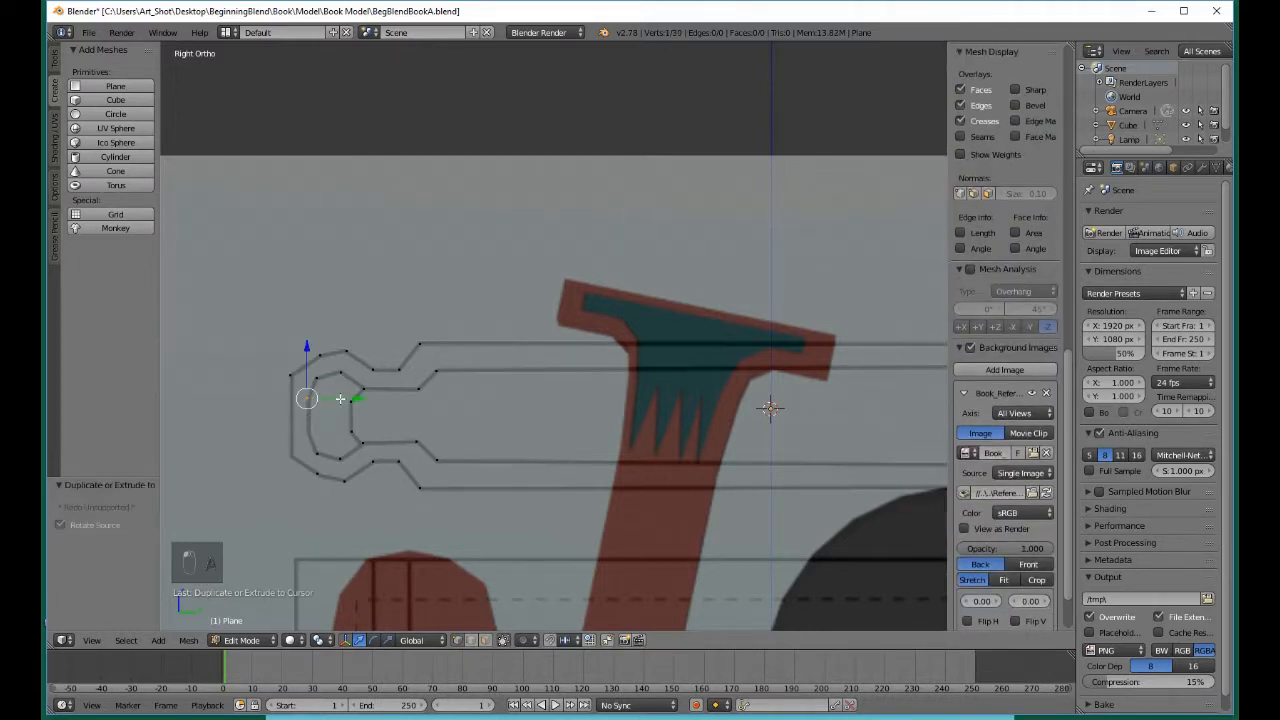
pyautogui.press('g')
pyautogui.press('y')
pyautogui.click(342, 398)
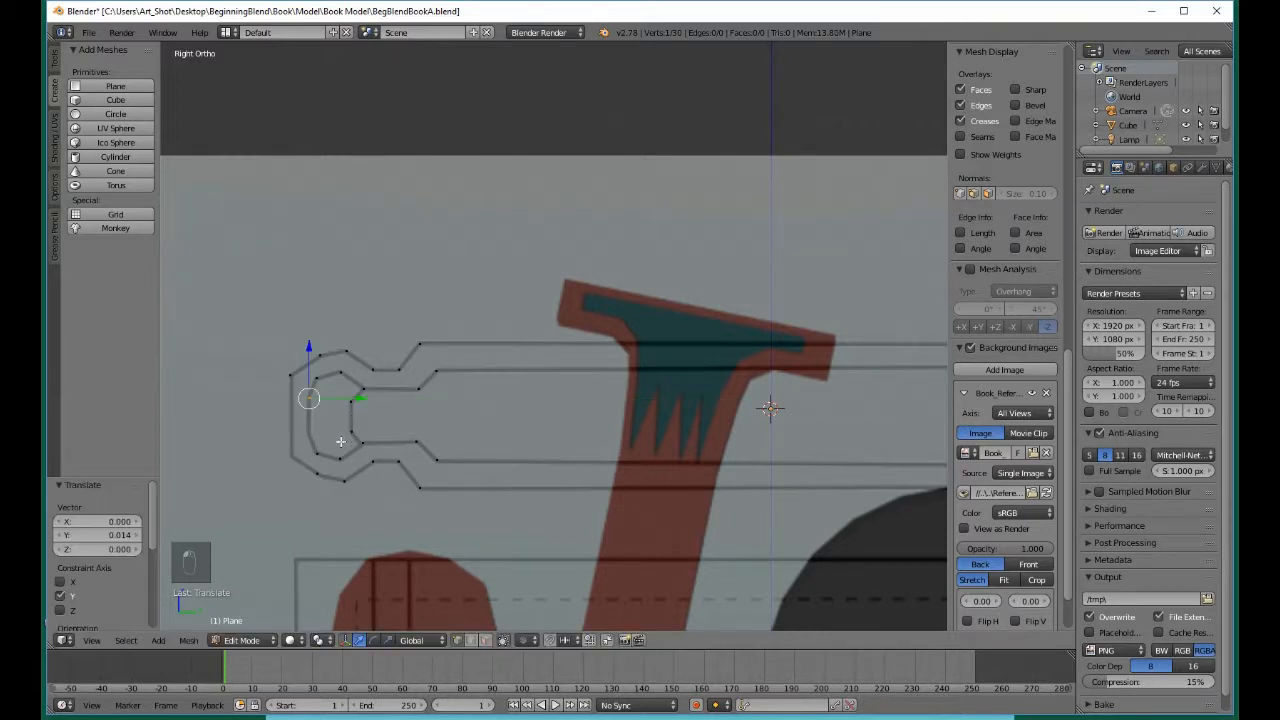
pyautogui.press('a')
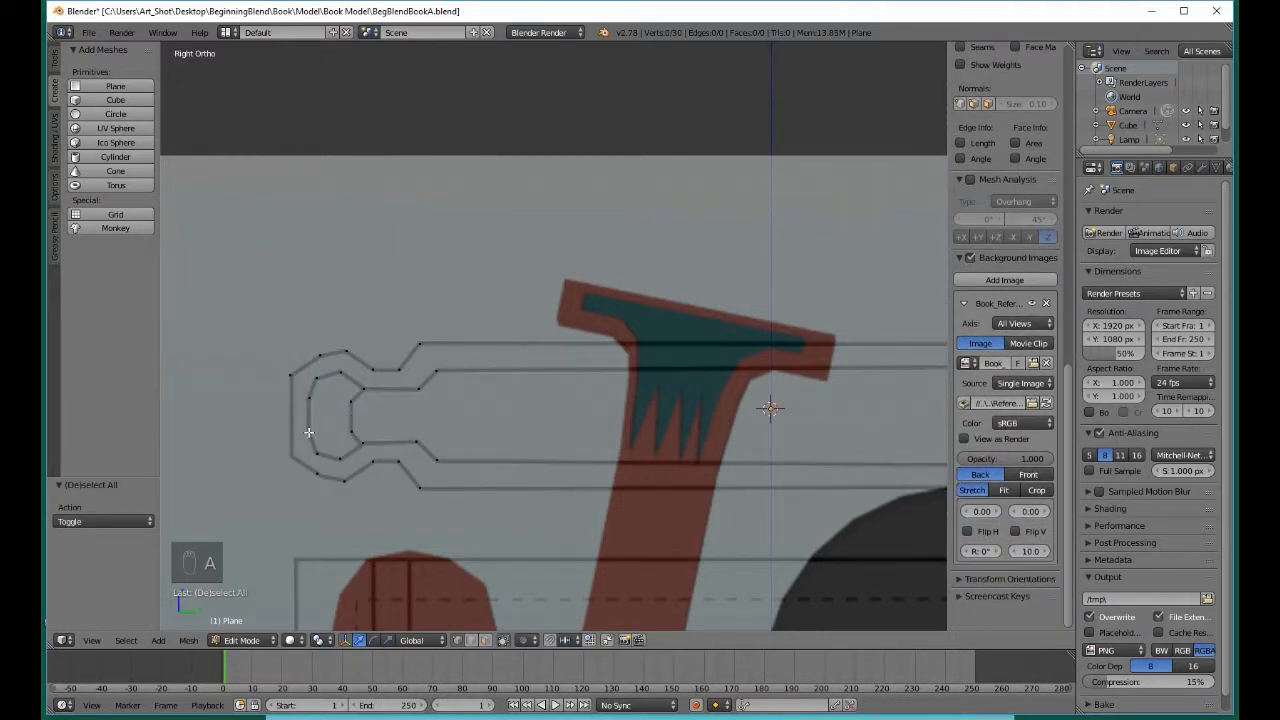
# Place separate vertices at the lower end of the inner loop's left side and on the outer outline's lower left corner
pyautogui.keyDown('ctrl'); pyautogui.click(309, 432); pyautogui.keyUp('ctrl')
pyautogui.press('a')
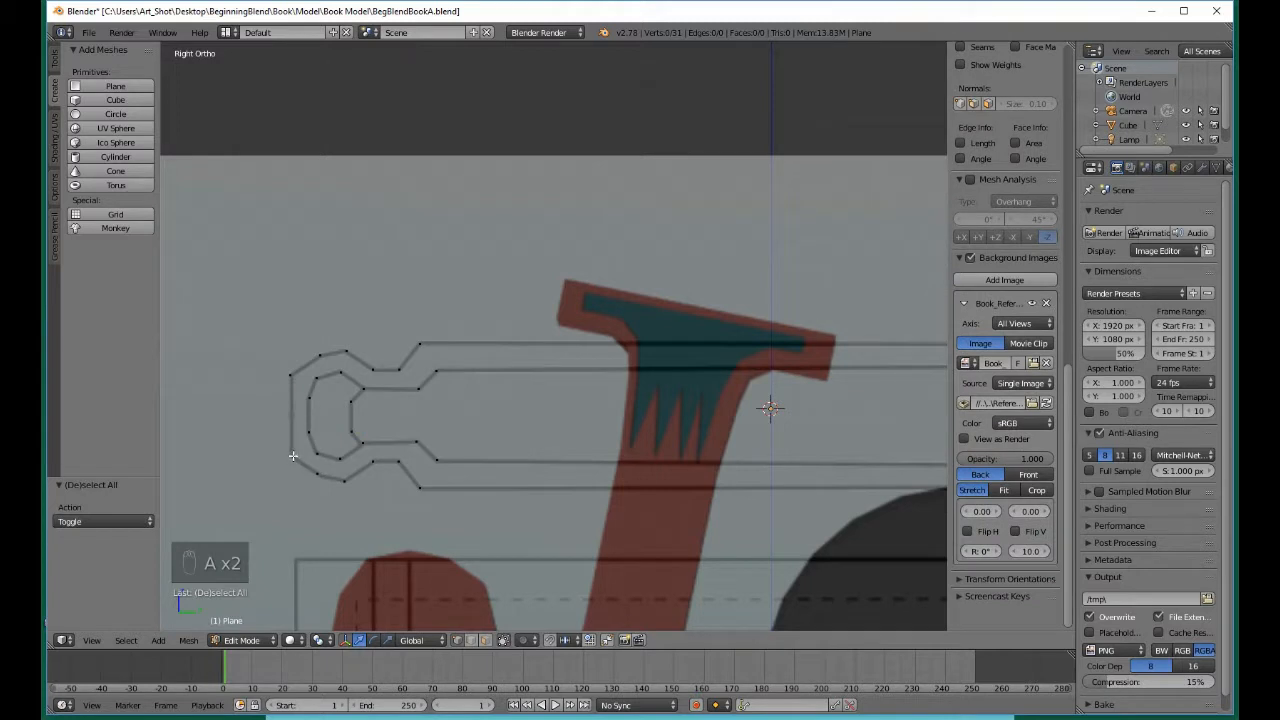
pyautogui.keyDown('ctrl'); pyautogui.click(293, 456); pyautogui.keyUp('ctrl')
pyautogui.press('a')
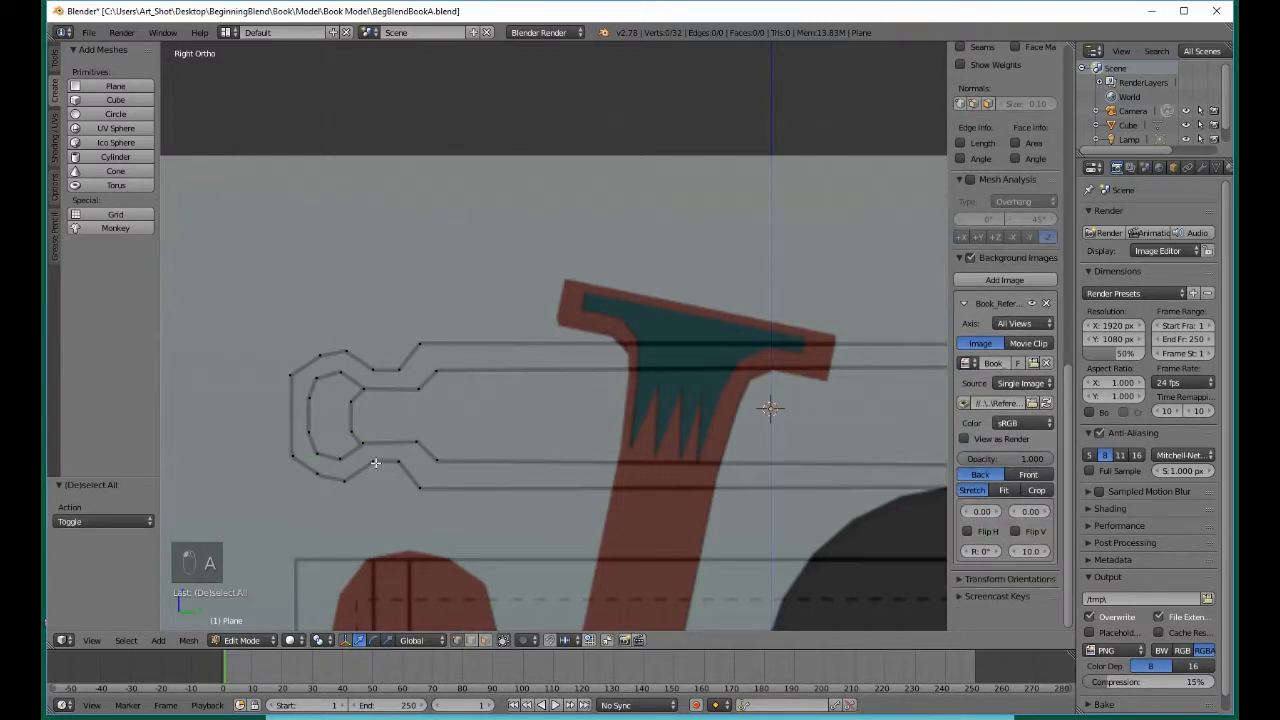
# Rotate the whole vertex profile object 90° in top view so it lies across the book's width in the reference
pyautogui.scroll(-5, 380, 457)
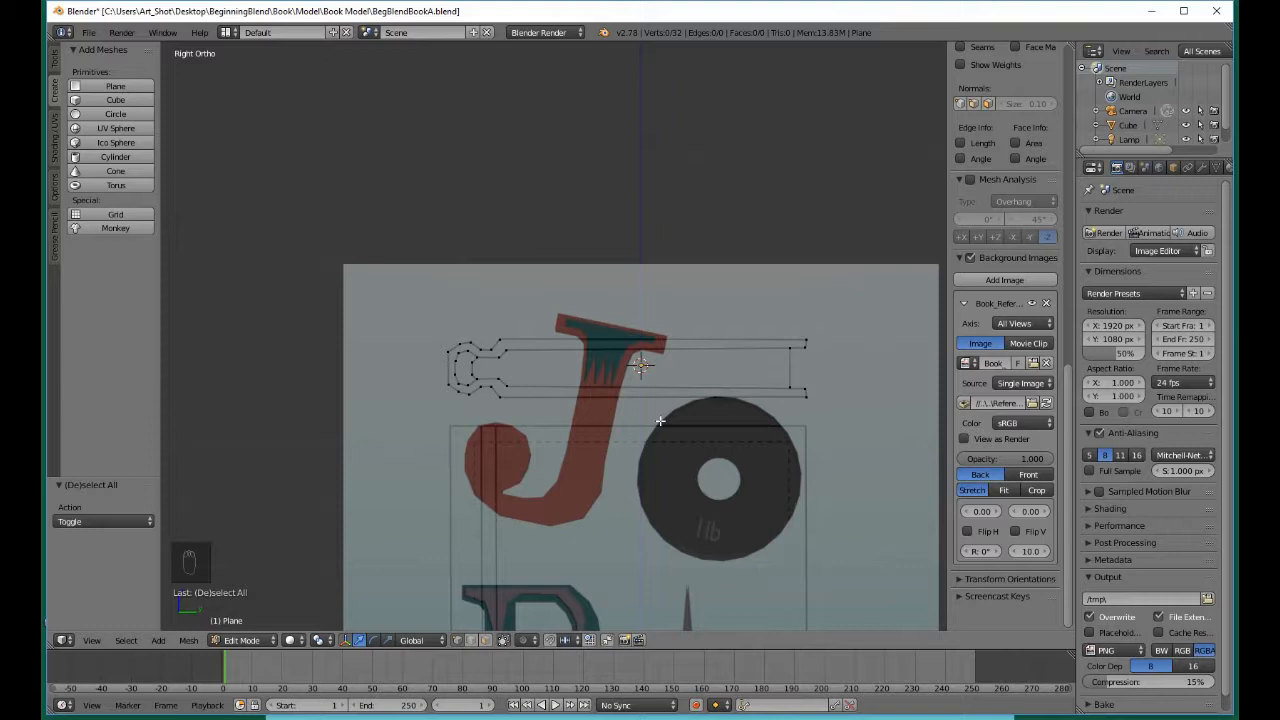
pyautogui.moveTo(660, 421); pyautogui.dragTo(654, 548, button='middle')
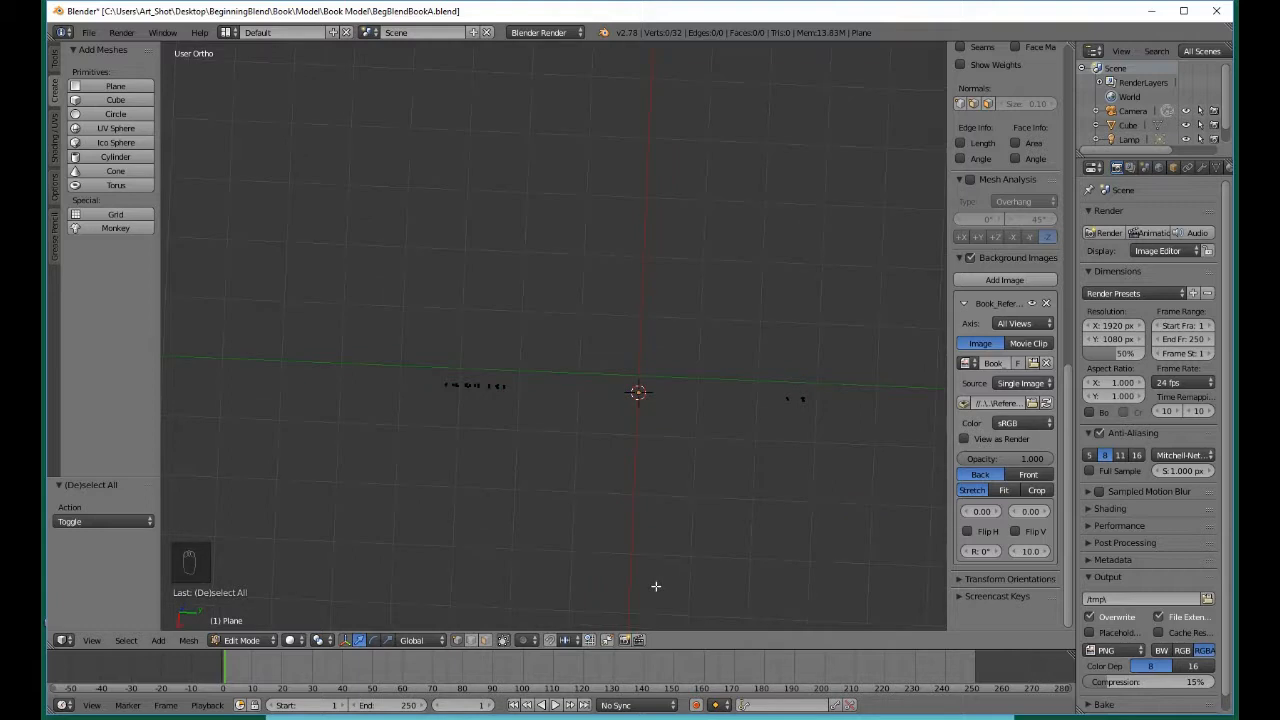
pyautogui.moveTo(656, 586); pyautogui.dragTo(637, 485, button='middle')
pyautogui.press('KP_3')
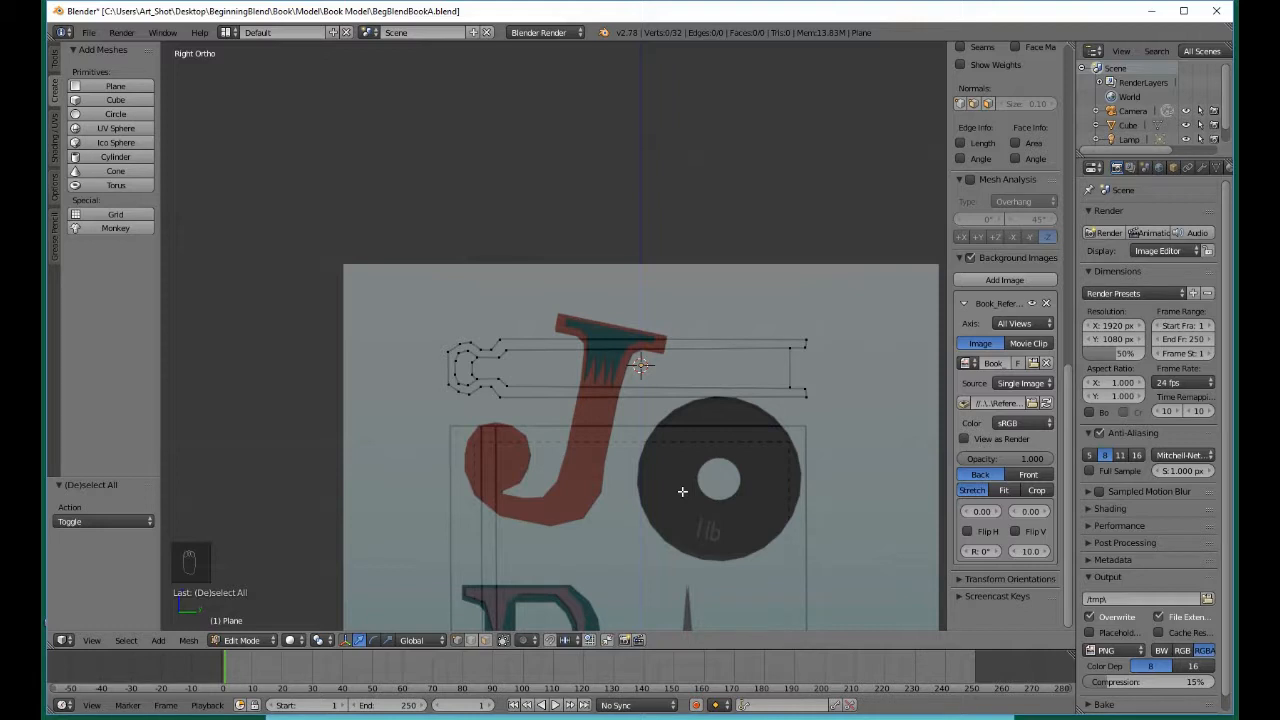
pyautogui.press('KP_7')
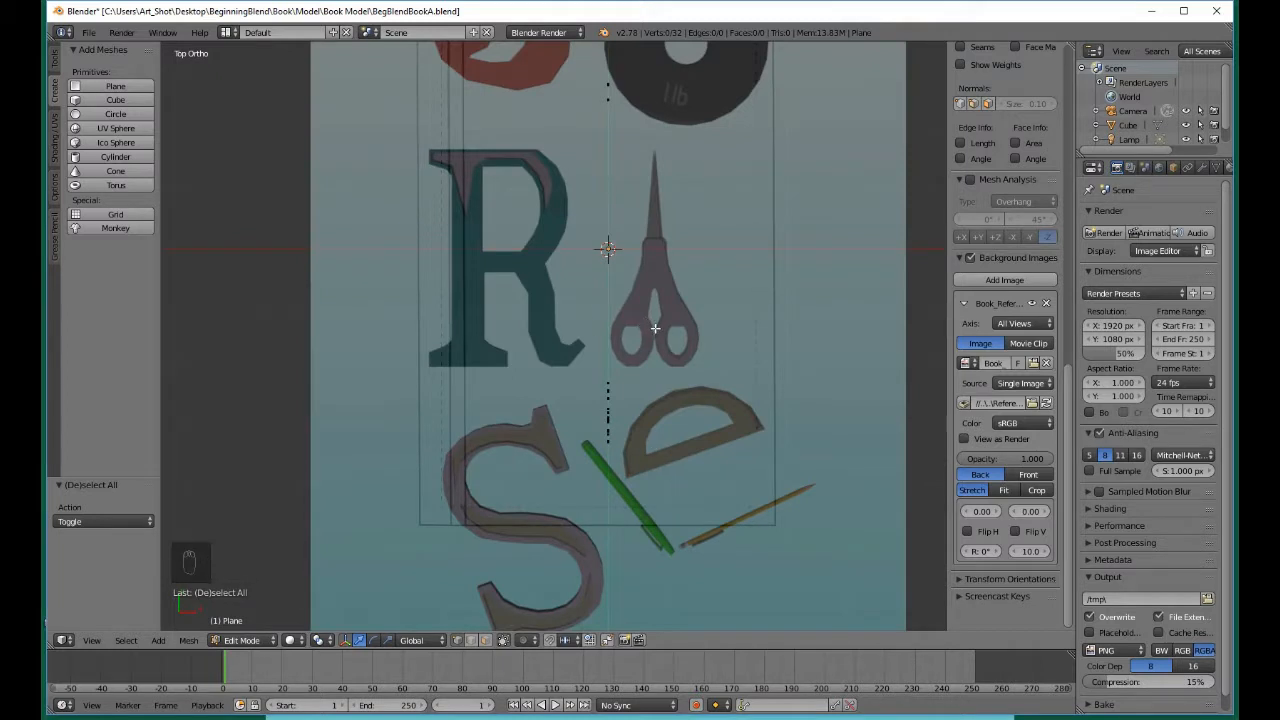
pyautogui.press('Tab')
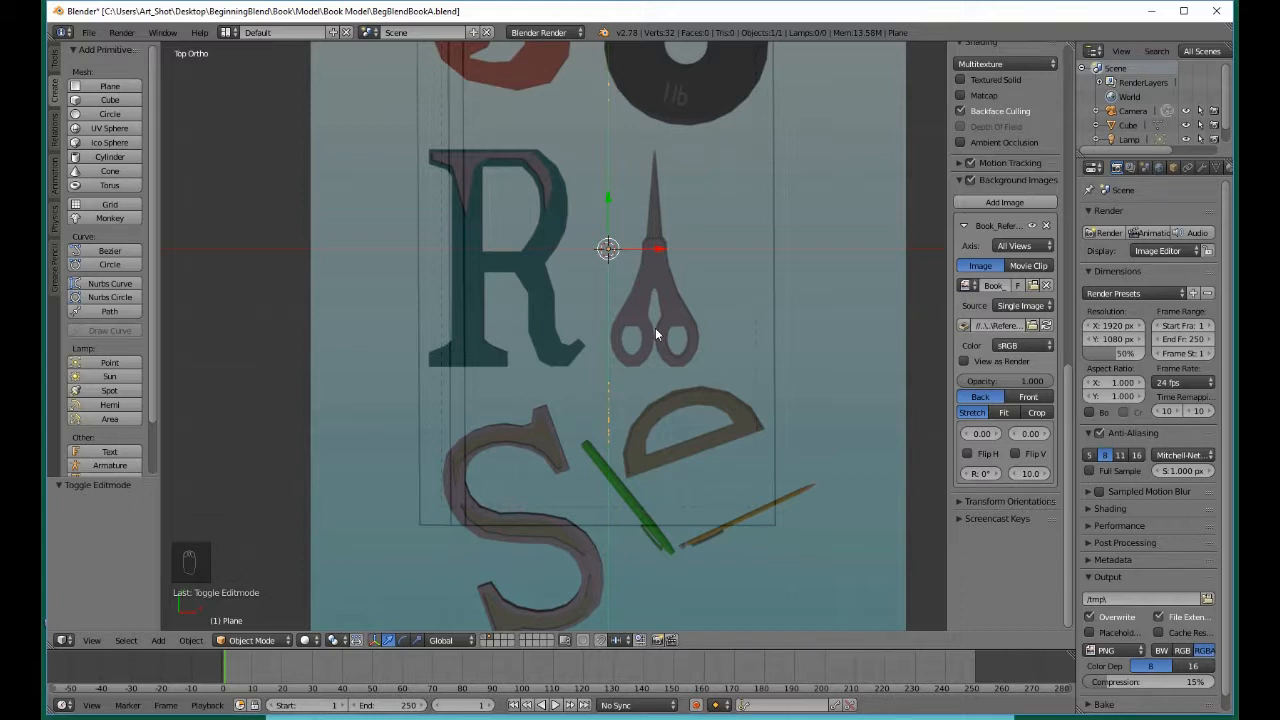
pyautogui.press('r')
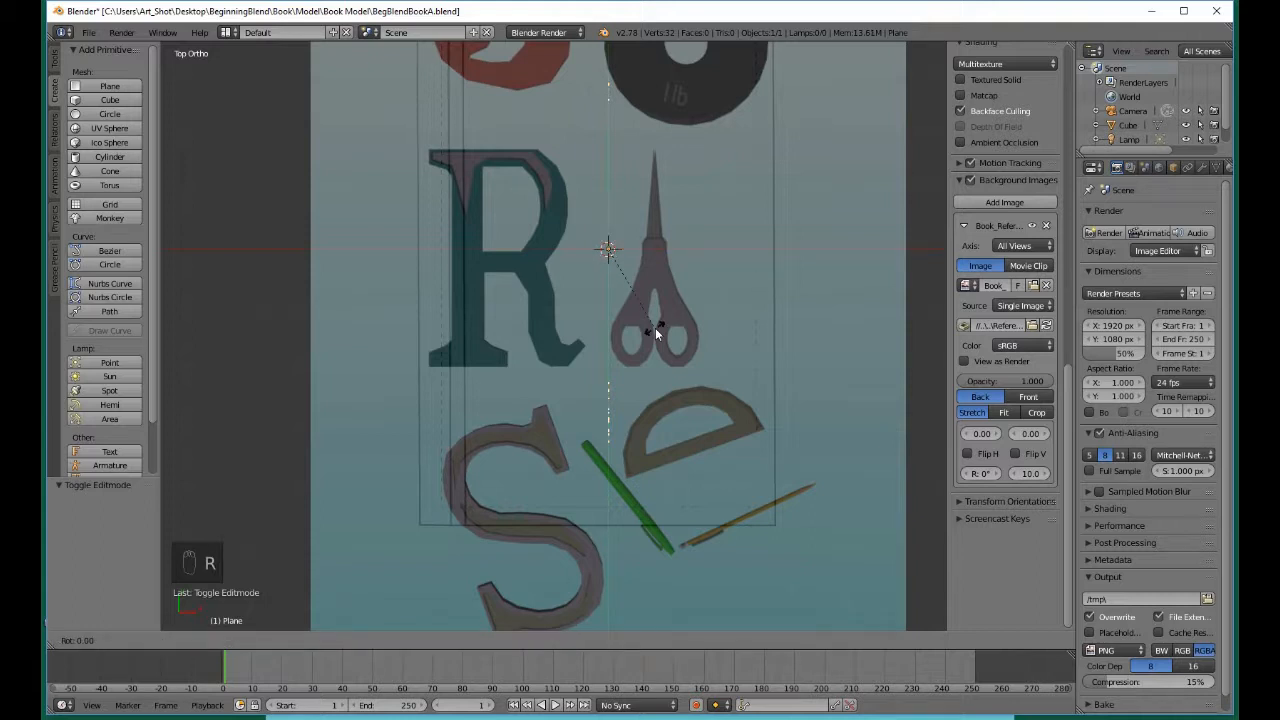
pyautogui.write('90')
pyautogui.press('Return')
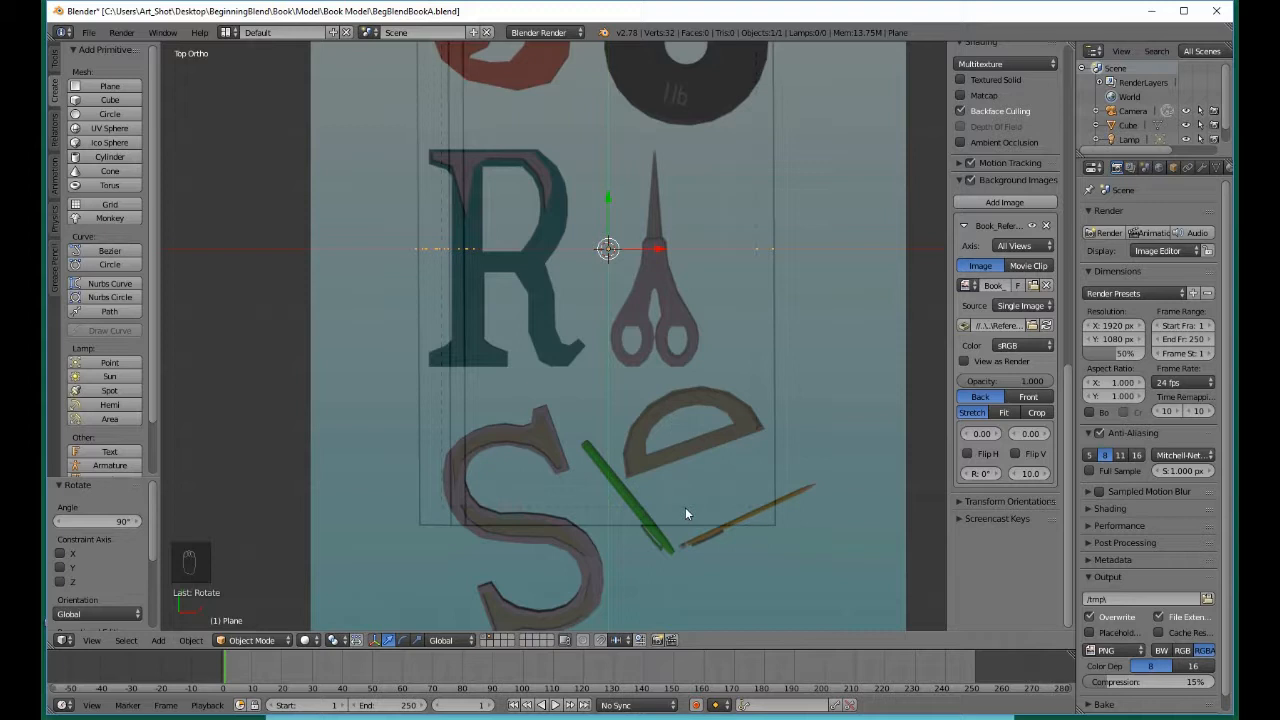
pyautogui.moveTo(685, 507); pyautogui.dragTo(680, 422, button='middle')
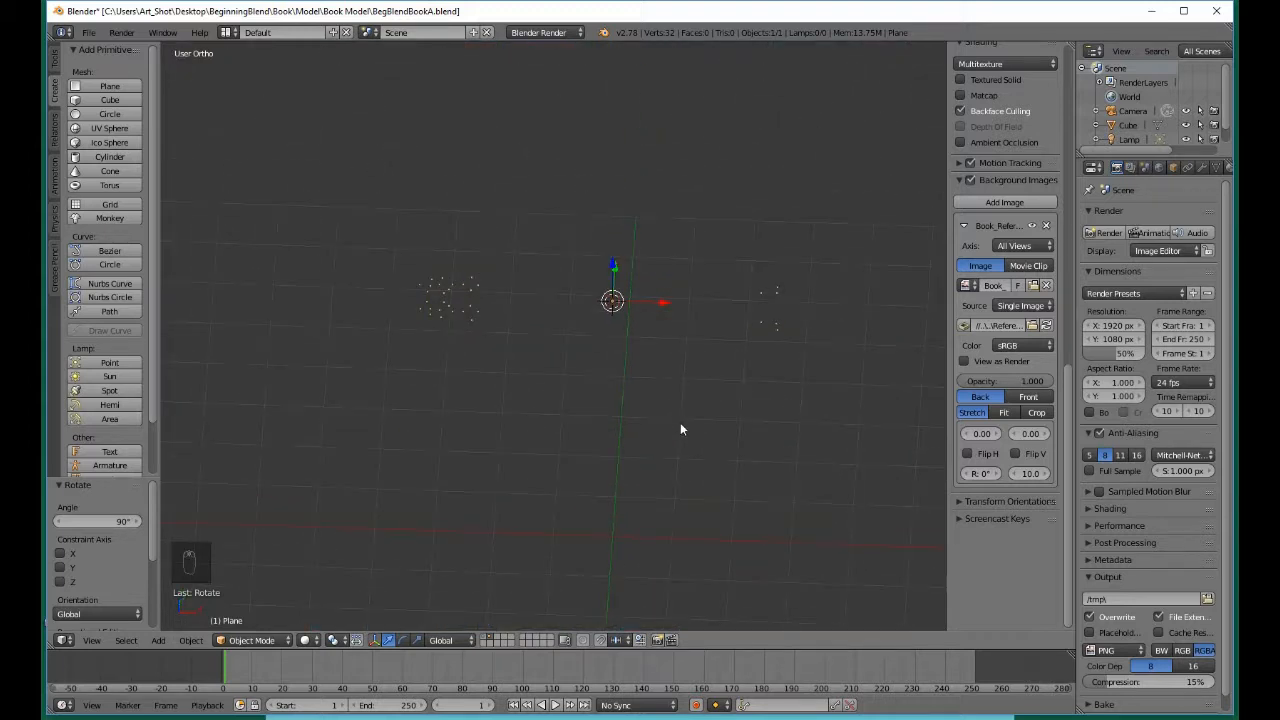
pyautogui.press('KP_7')
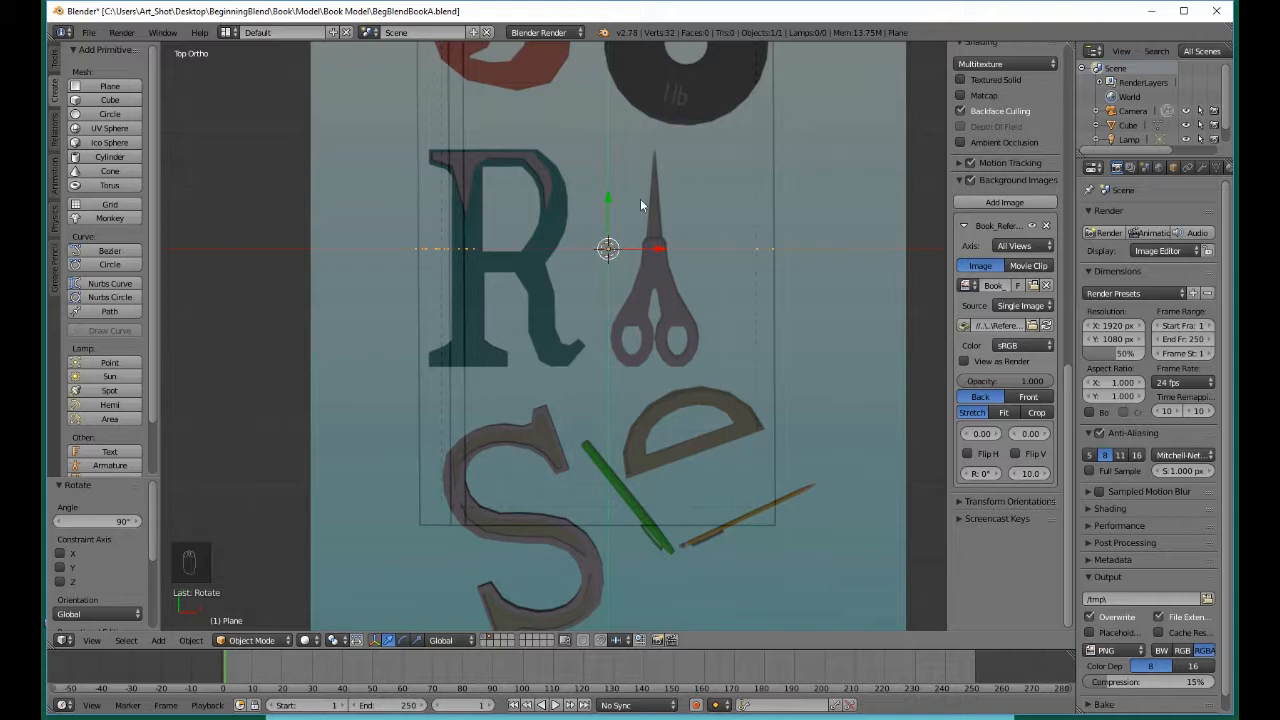
# Move all profile vertices about -4.334 along Y in Edit Mode, onto the reference's lower dashed page line
pyautogui.press('Tab')
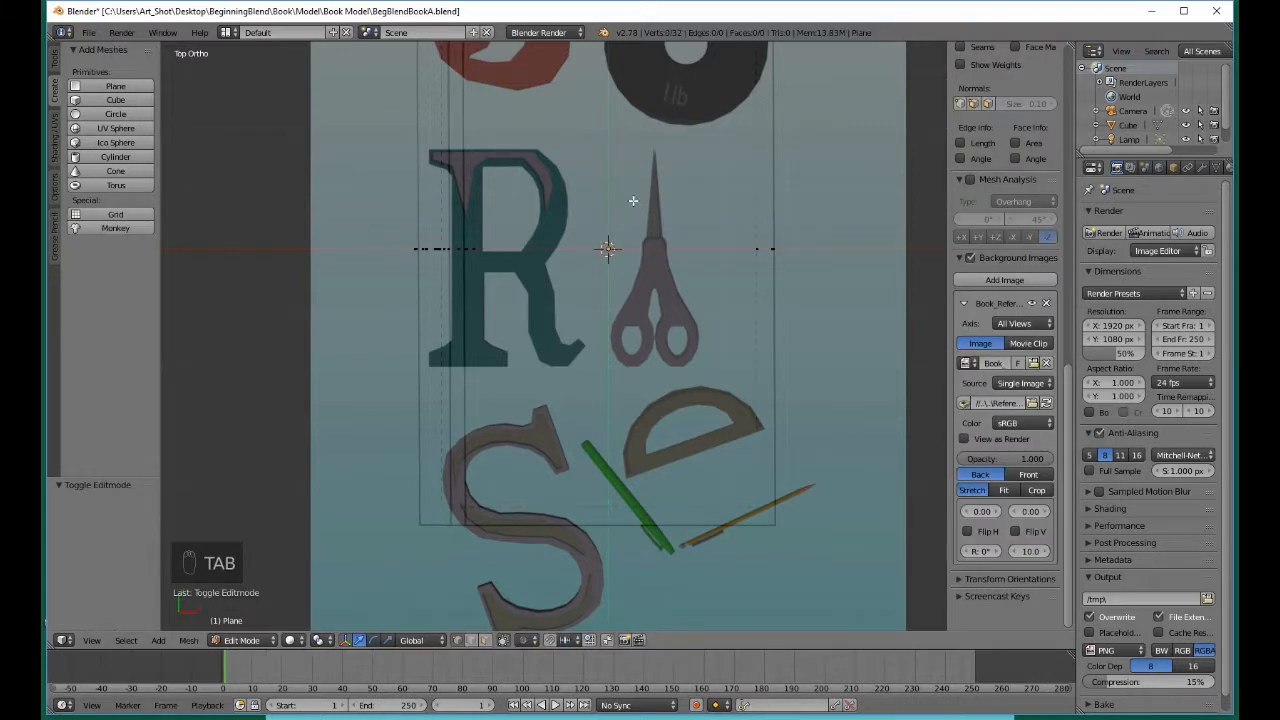
pyautogui.press('a')
pyautogui.press('a')
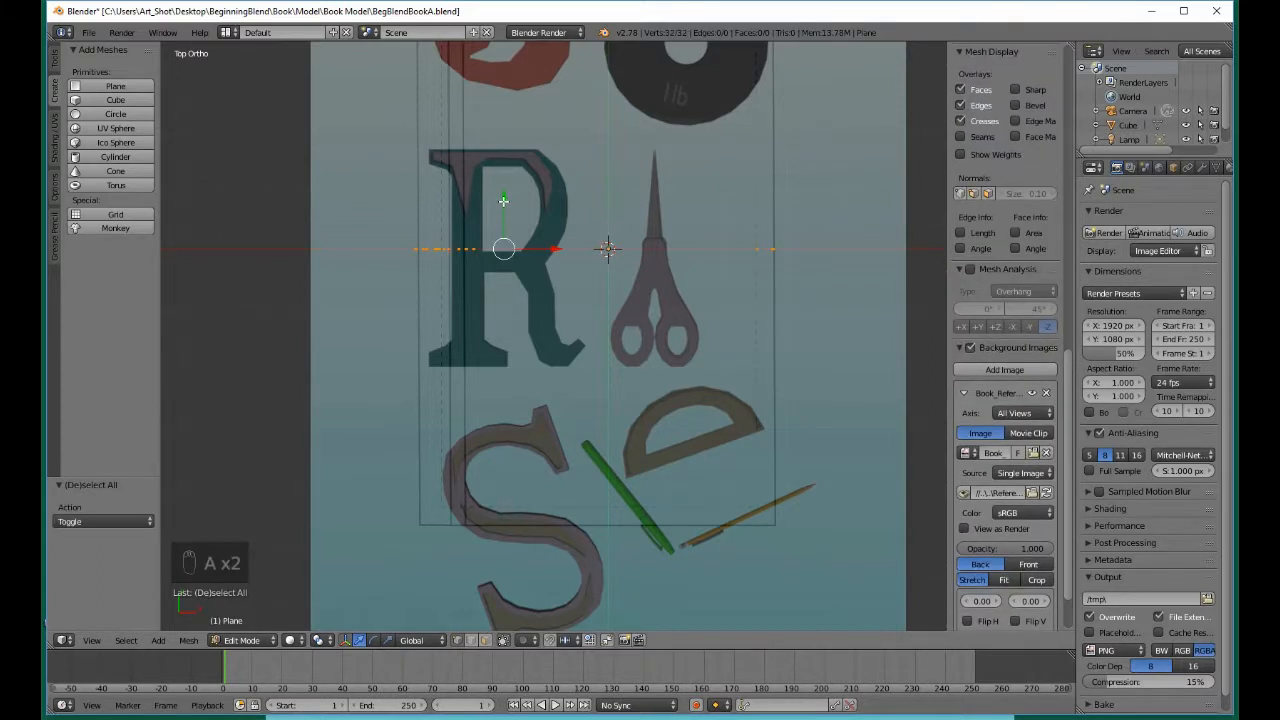
pyautogui.moveTo(503, 201); pyautogui.dragTo(494, 459)
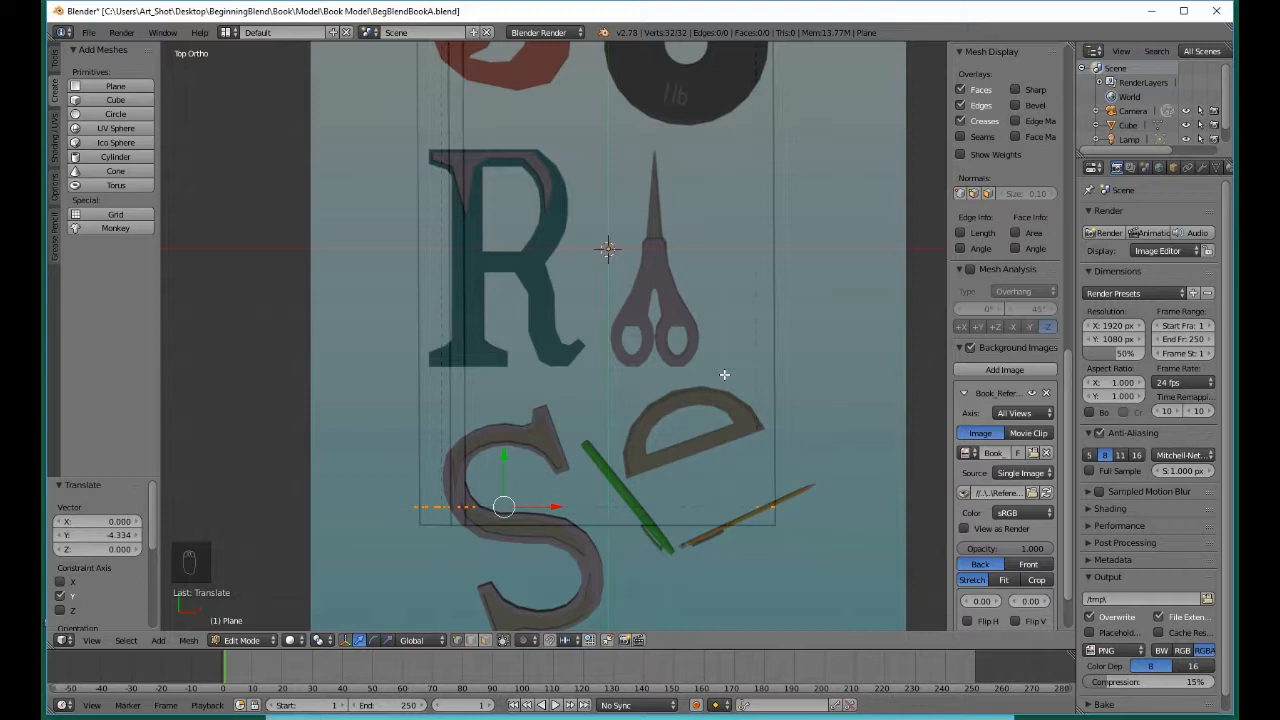
# Duplicate the profile vertices and move the copy about 8.42 along Y onto the reference's upper dashed page line
pyautogui.hotkey('shift', 'd')
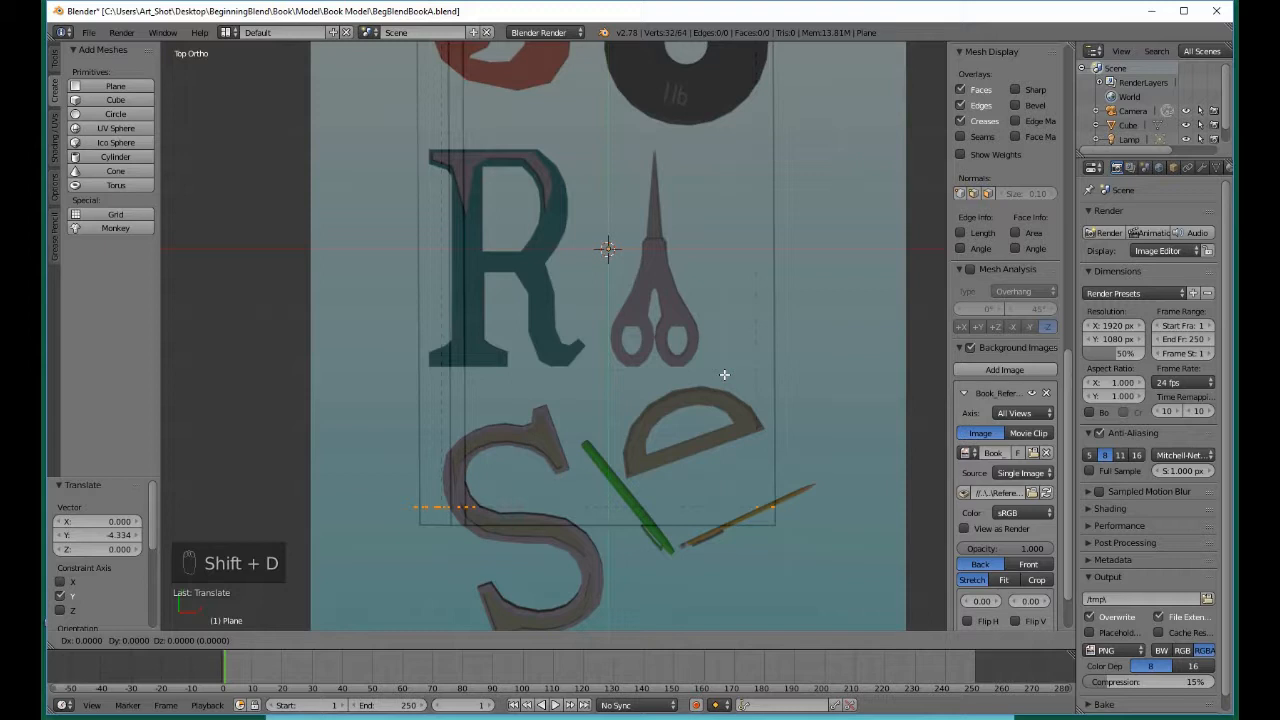
pyautogui.rightClick(724, 374)
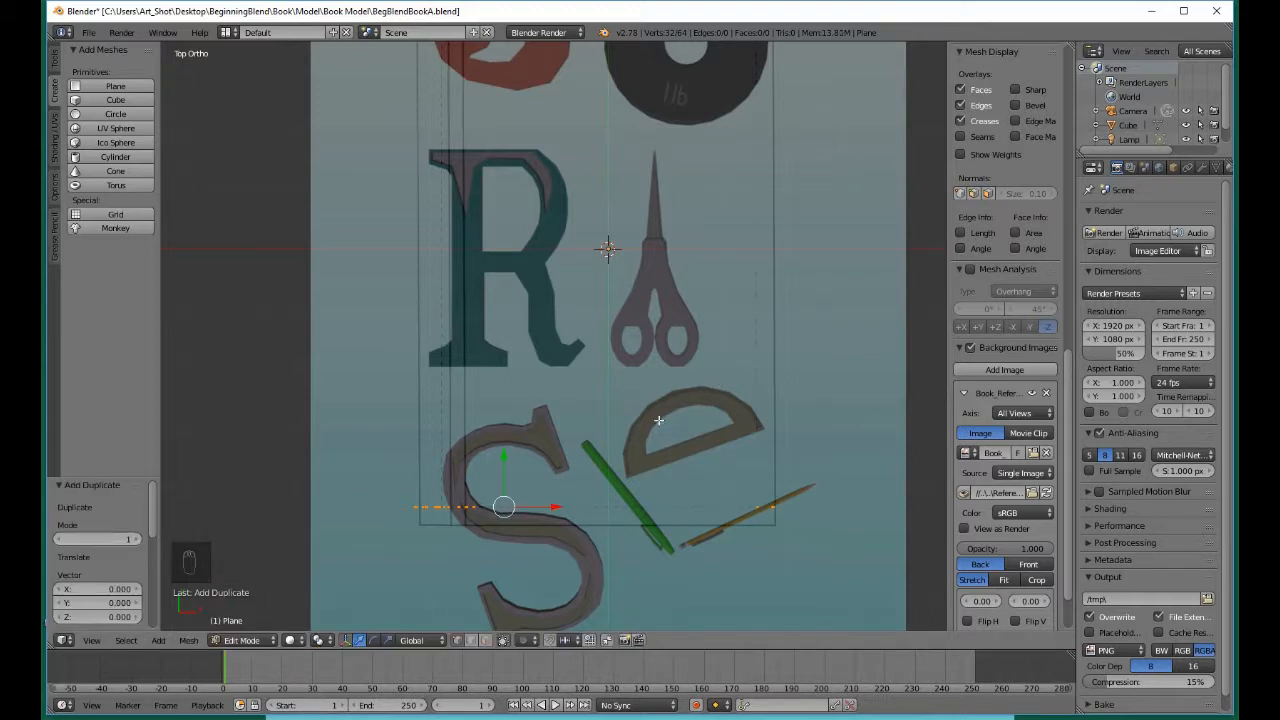
pyautogui.press('g')
pyautogui.press('y')
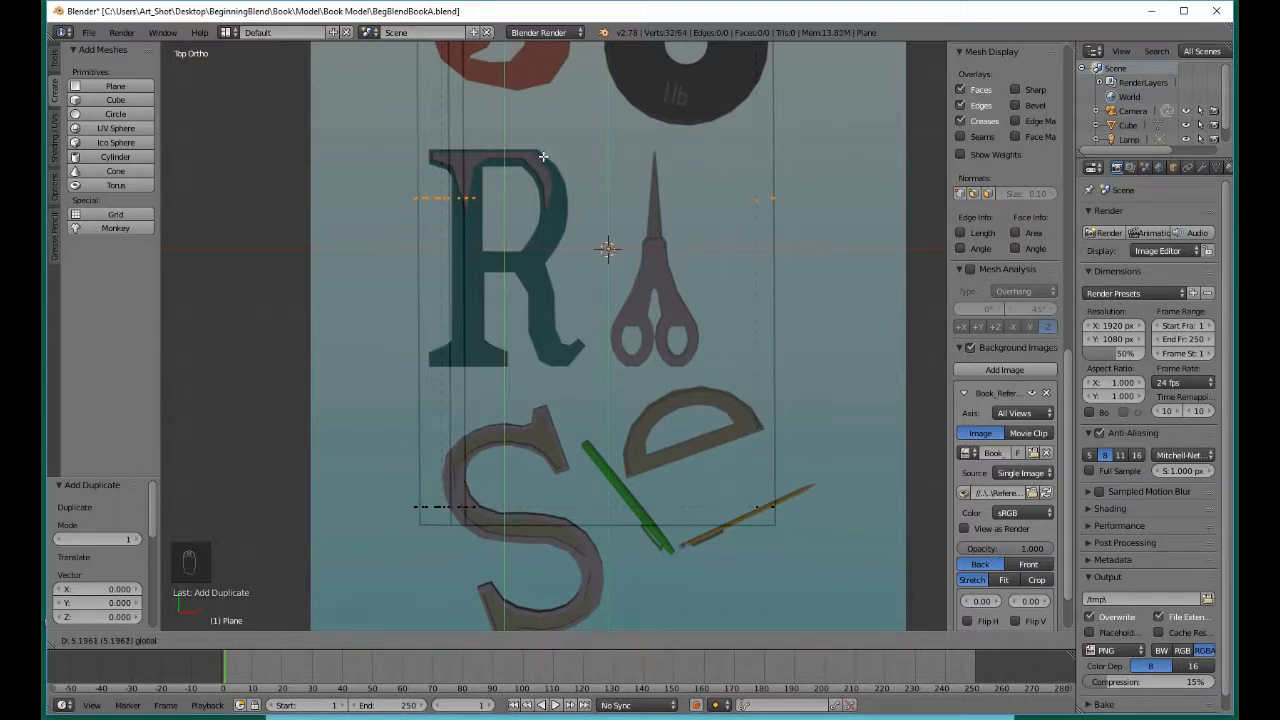
pyautogui.click(558, 66)
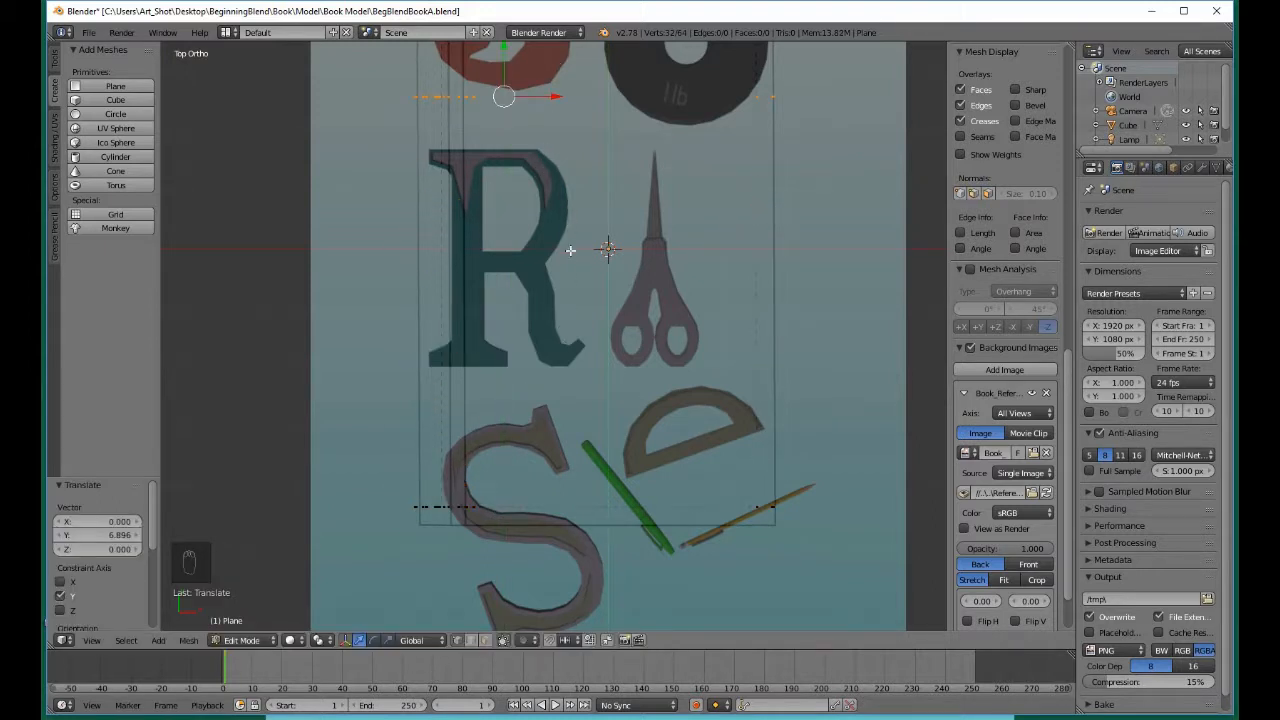
pyautogui.keyDown('shift'); pyautogui.scroll(5, 568, 262); pyautogui.keyUp('shift')
pyautogui.keyDown('shift'); pyautogui.scroll(2, 570, 285); pyautogui.keyUp('shift')
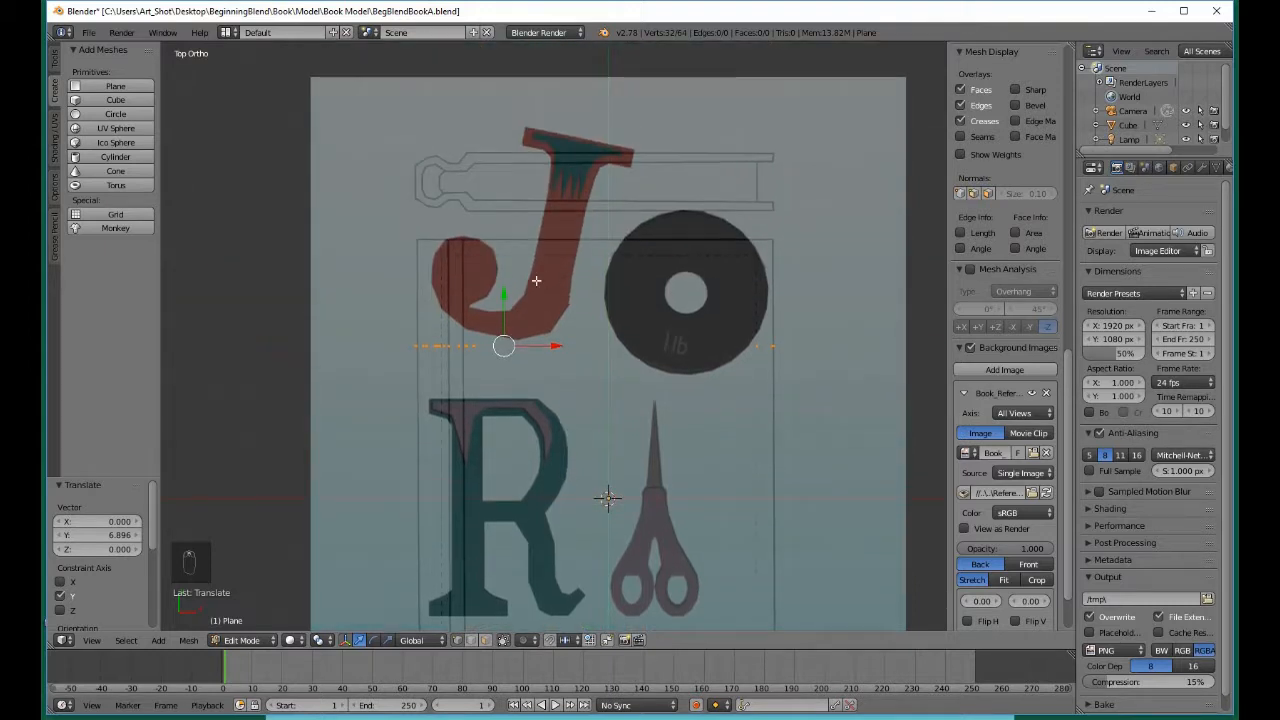
pyautogui.press('g')
pyautogui.press('y')
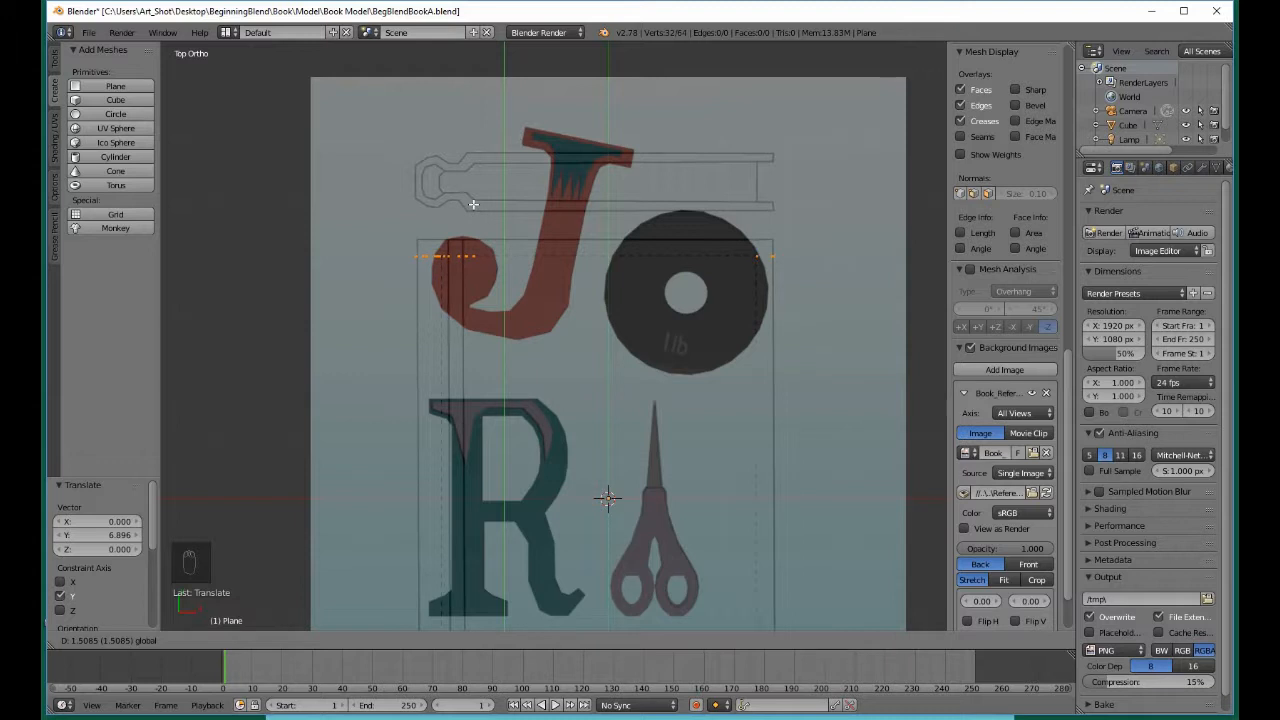
pyautogui.click(473, 204)
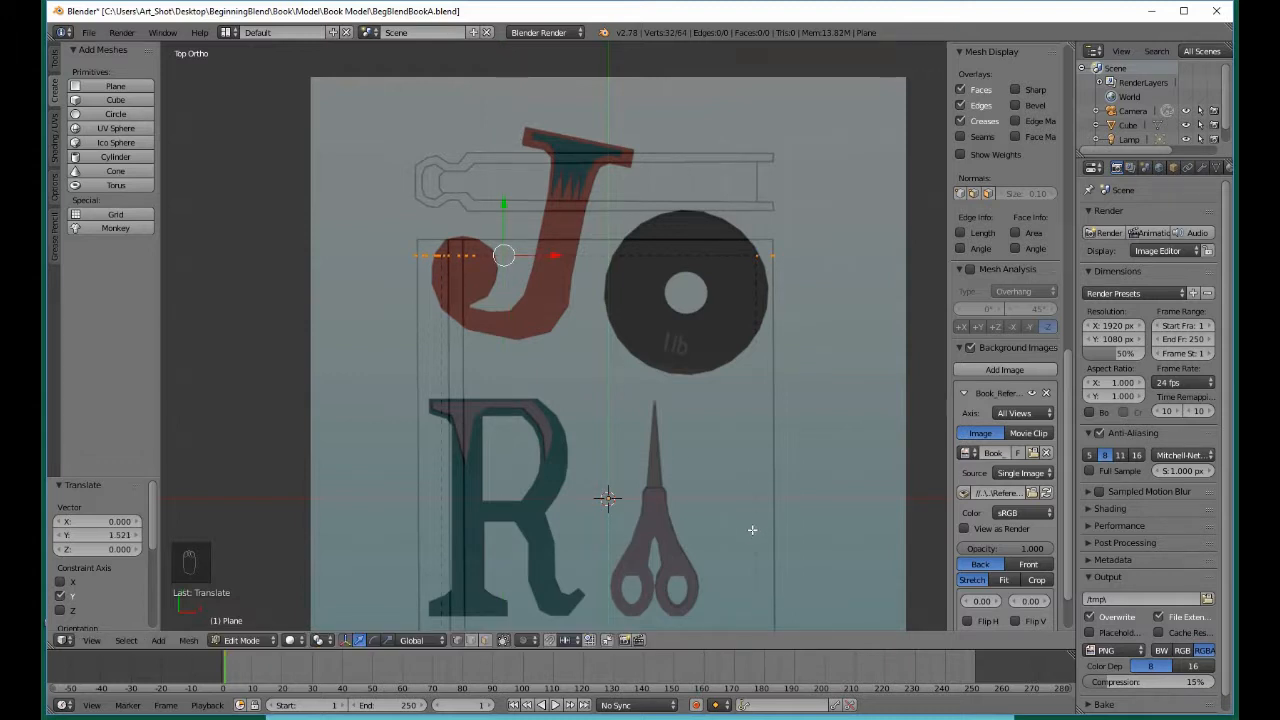
# Select all cover and spine vertices of both profiles in front view, leaving out the pages' fore-edge vertices
pyautogui.press('a')
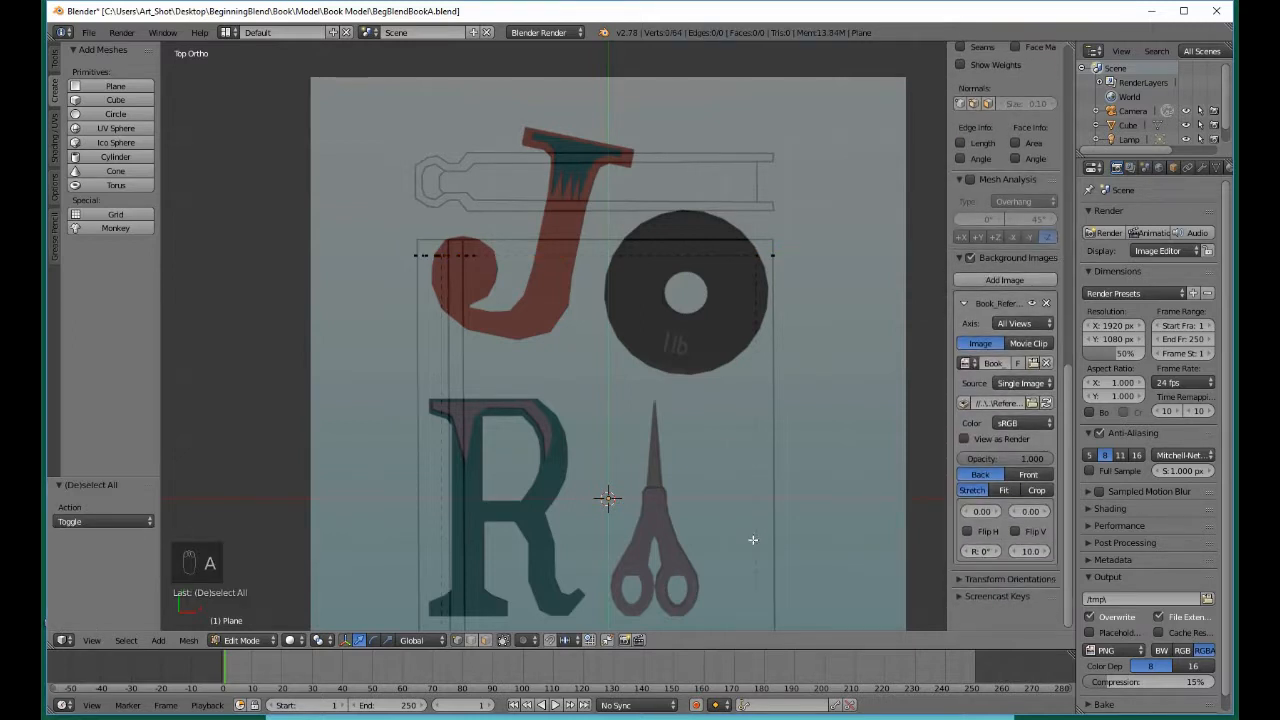
pyautogui.moveTo(751, 534); pyautogui.dragTo(750, 492, button='middle')
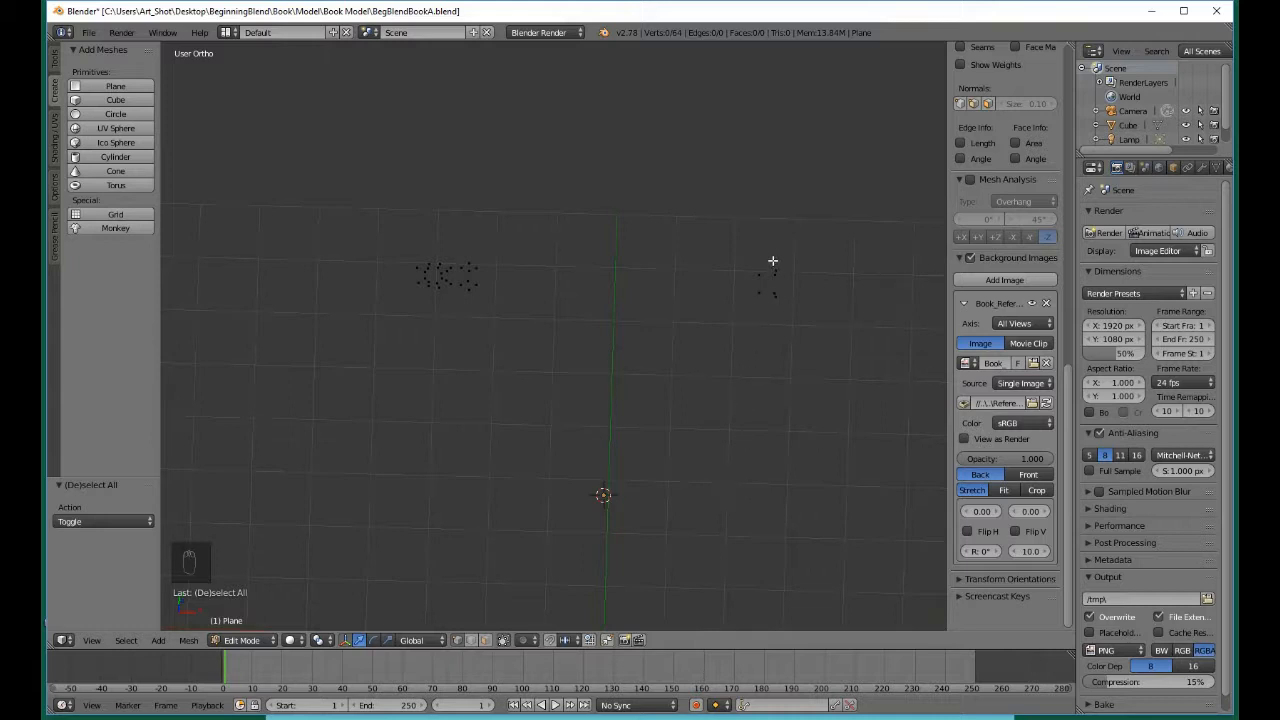
pyautogui.press('b')
pyautogui.press('KP_1')
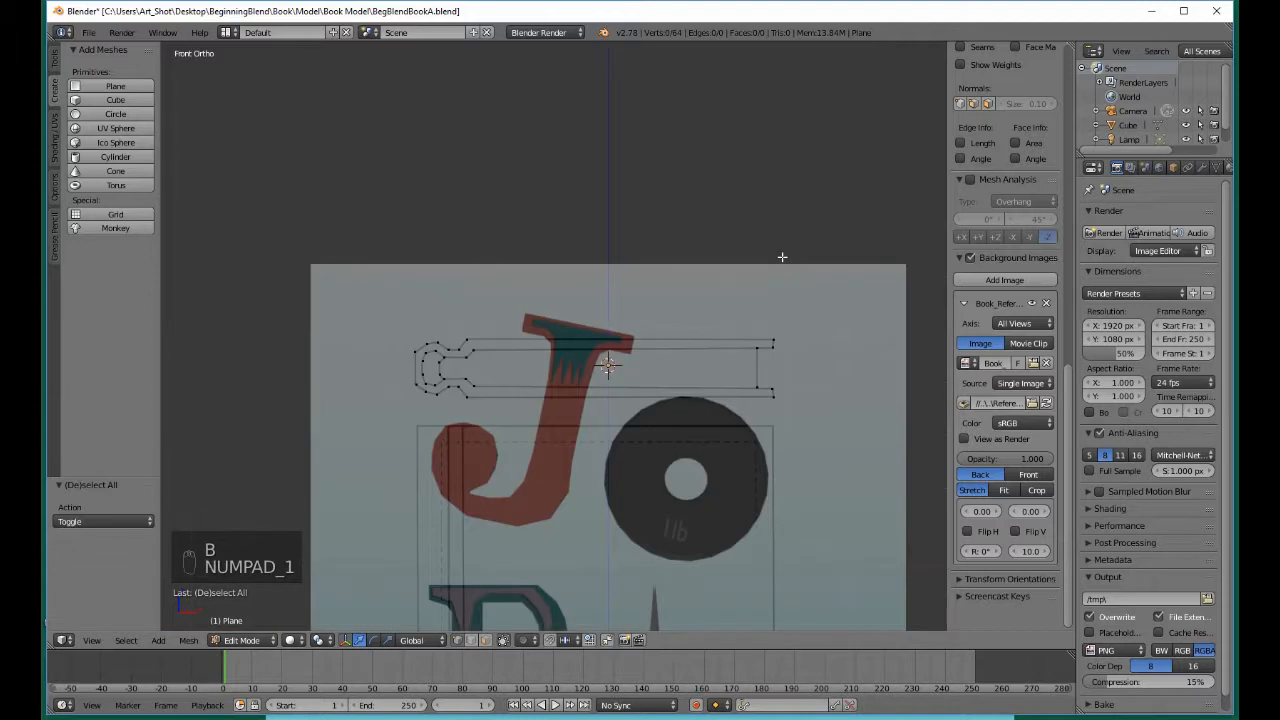
pyautogui.press('b')
pyautogui.moveTo(765, 310); pyautogui.dragTo(809, 417)
pyautogui.press('b')
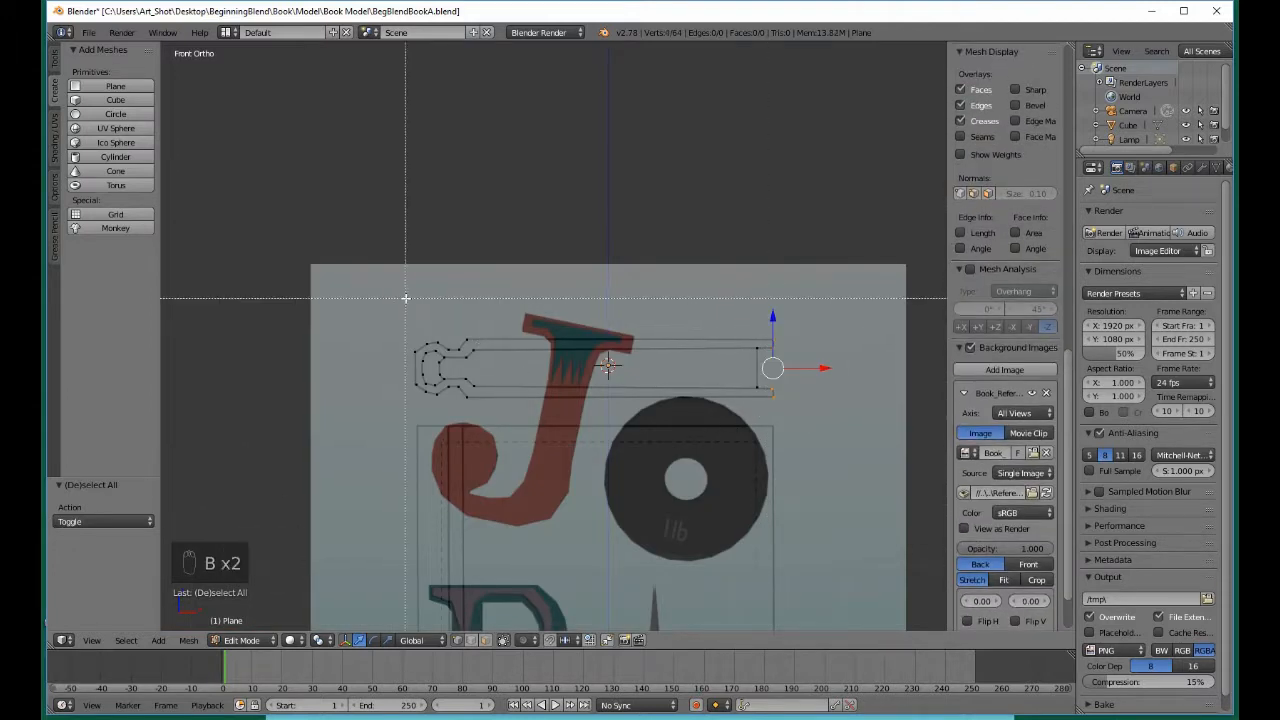
pyautogui.moveTo(405, 298); pyautogui.dragTo(472, 408)
pyautogui.press('b')
pyautogui.press('b')
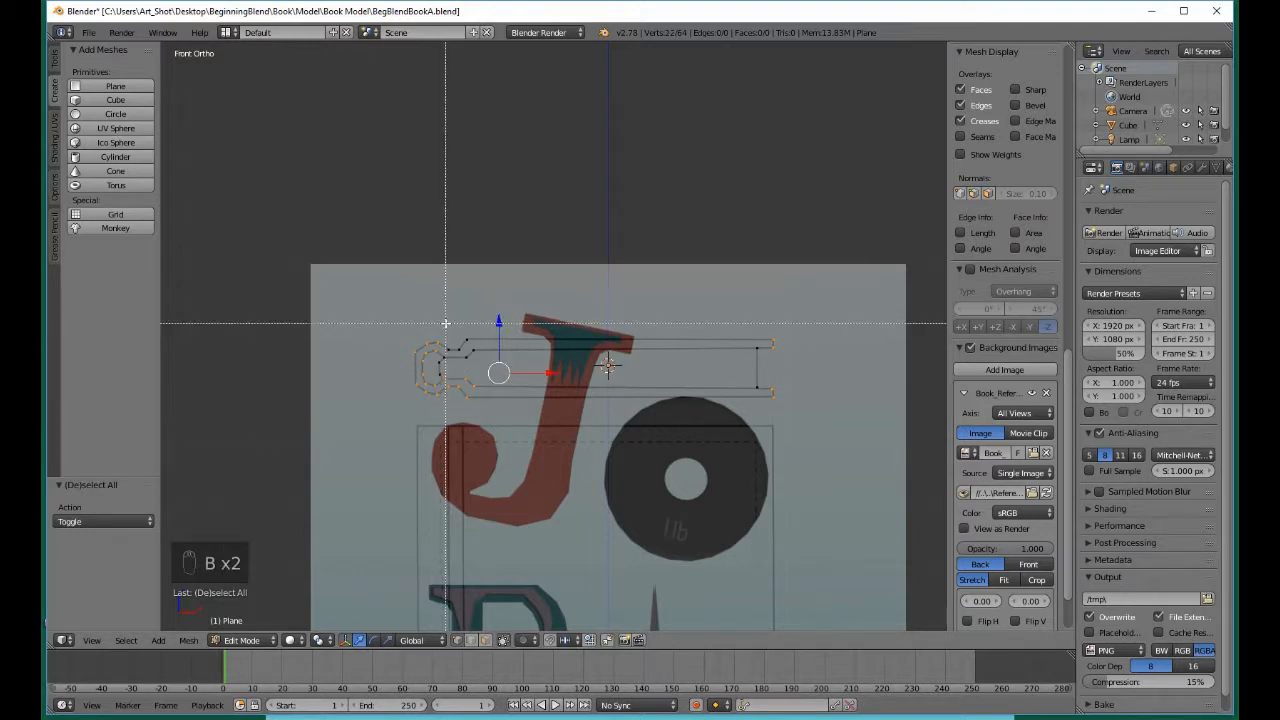
pyautogui.moveTo(445, 323); pyautogui.dragTo(480, 364)
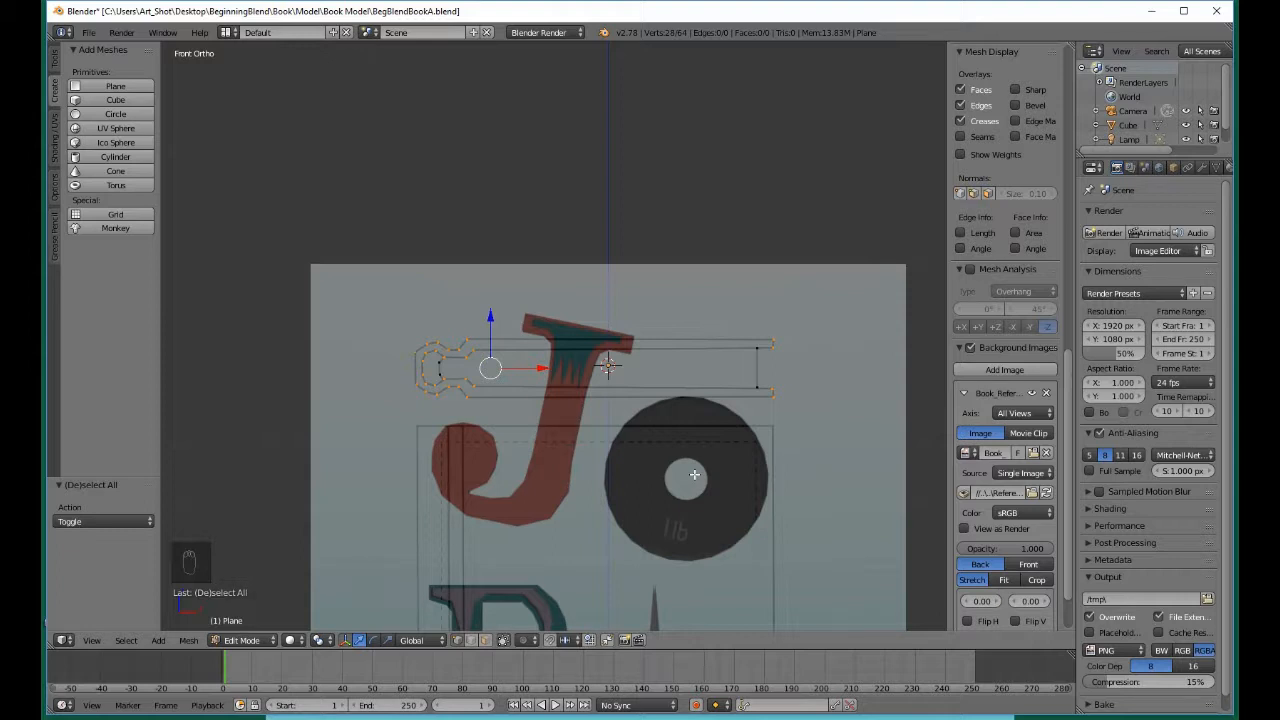
pyautogui.press('b')
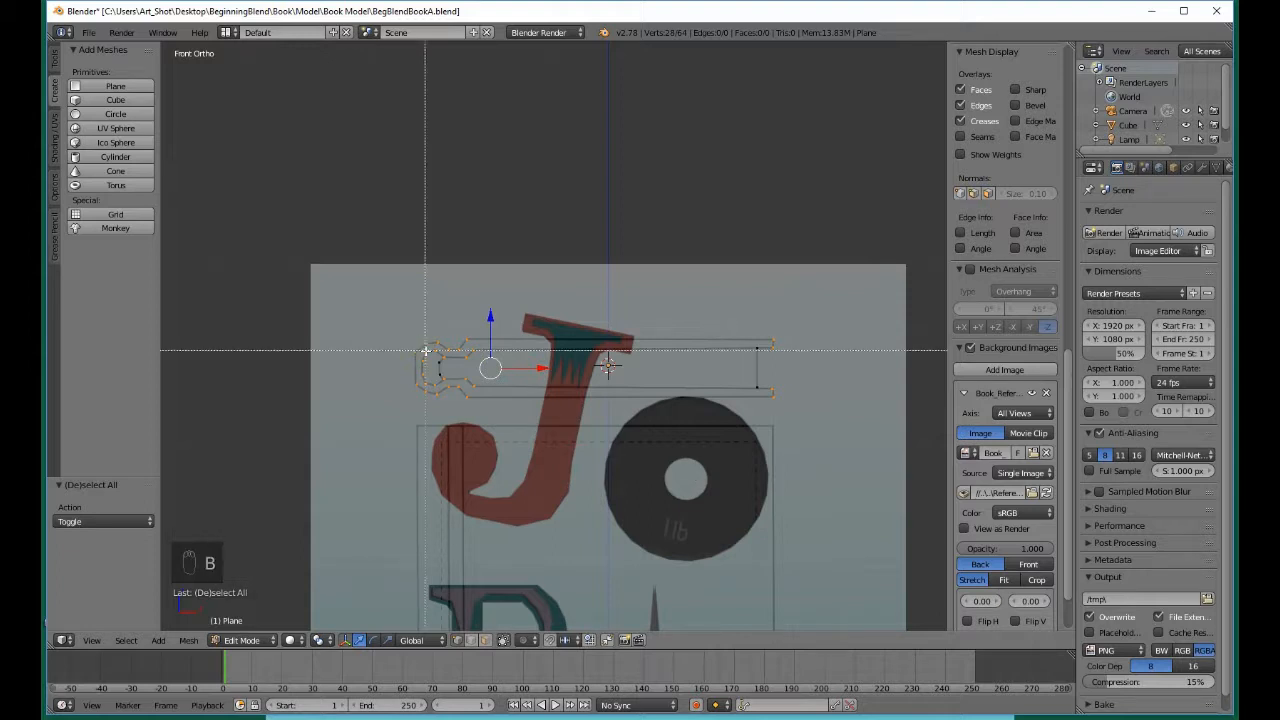
pyautogui.moveTo(429, 349); pyautogui.dragTo(444, 390)
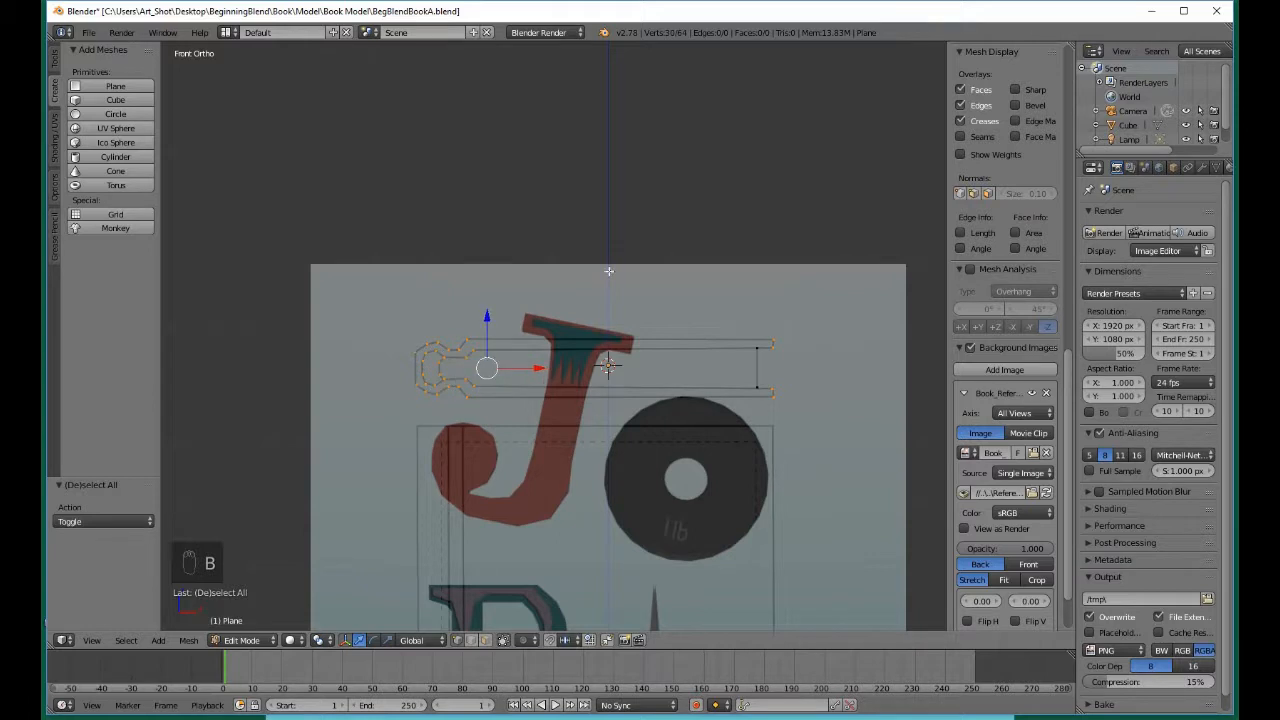
# Duplicate the selected cover and spine vertices and move the copy about -0.311 along Y onto the reference's lower solid cover line
pyautogui.press('KP_7')
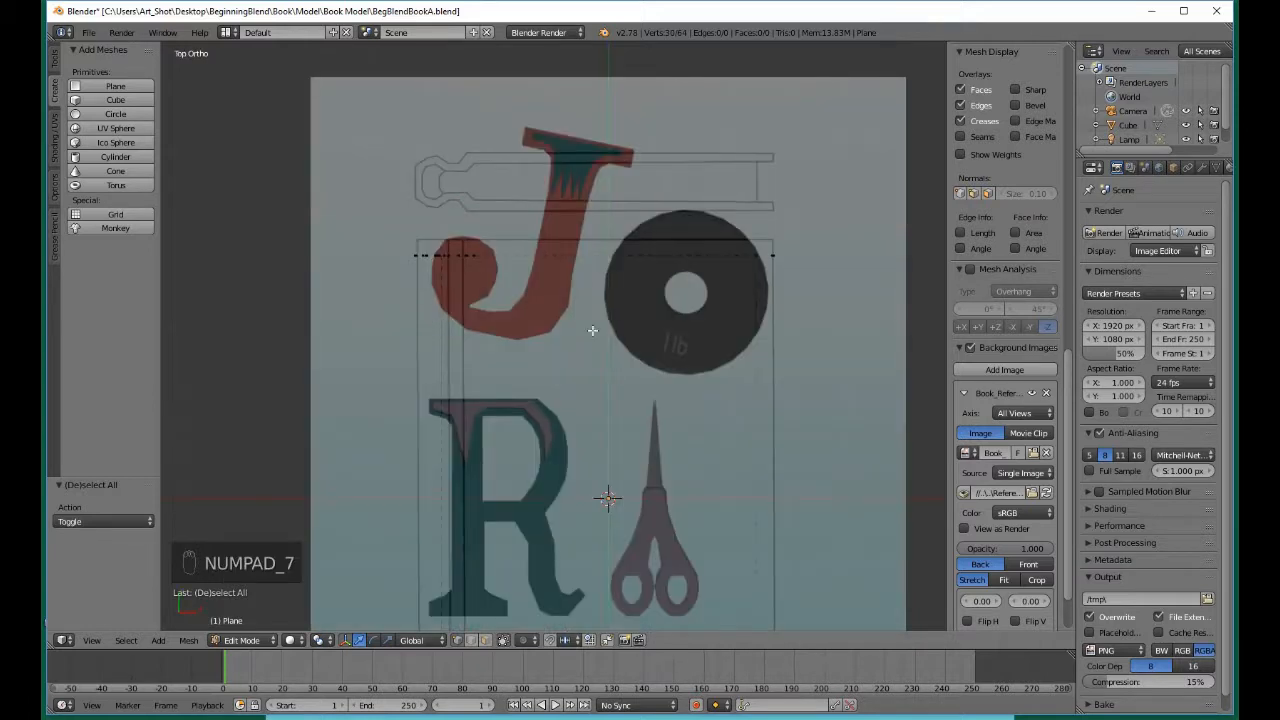
pyautogui.keyDown('shift'); pyautogui.scroll(-5, 592, 330); pyautogui.keyUp('shift')
pyautogui.keyDown('shift'); pyautogui.scroll(-6, 592, 330); pyautogui.keyUp('shift')
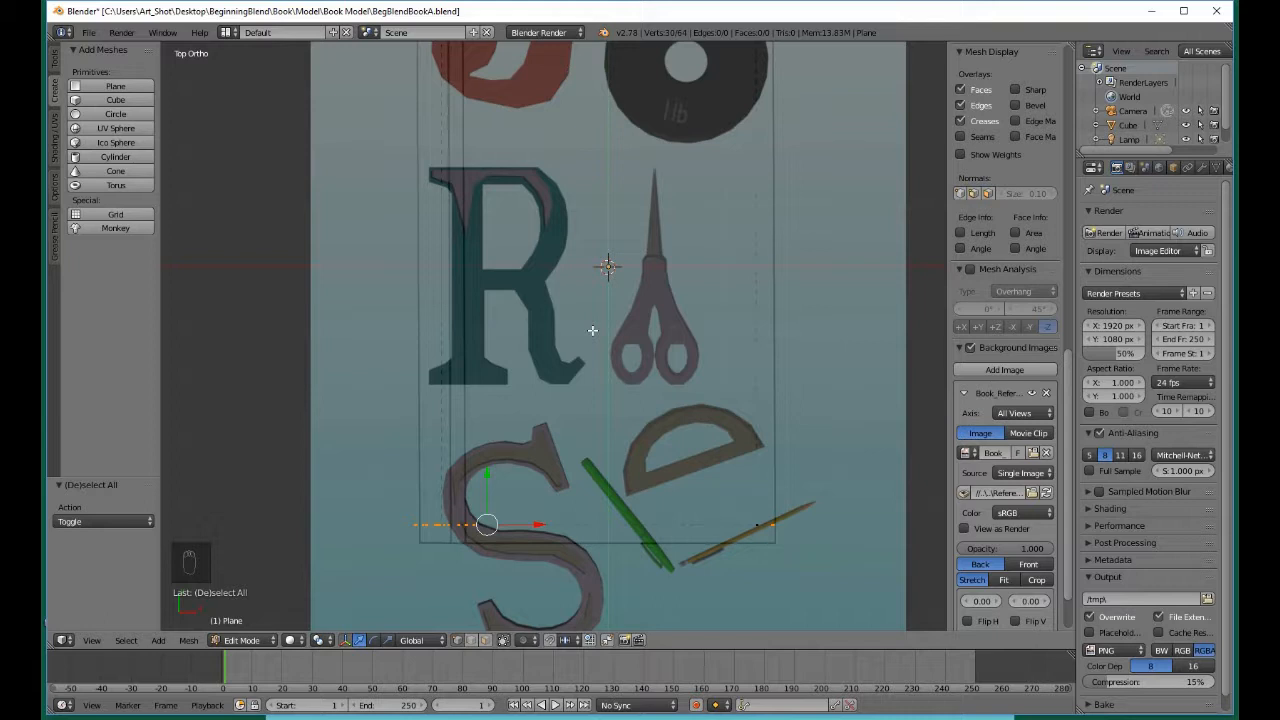
pyautogui.hotkey('shift', 'd')
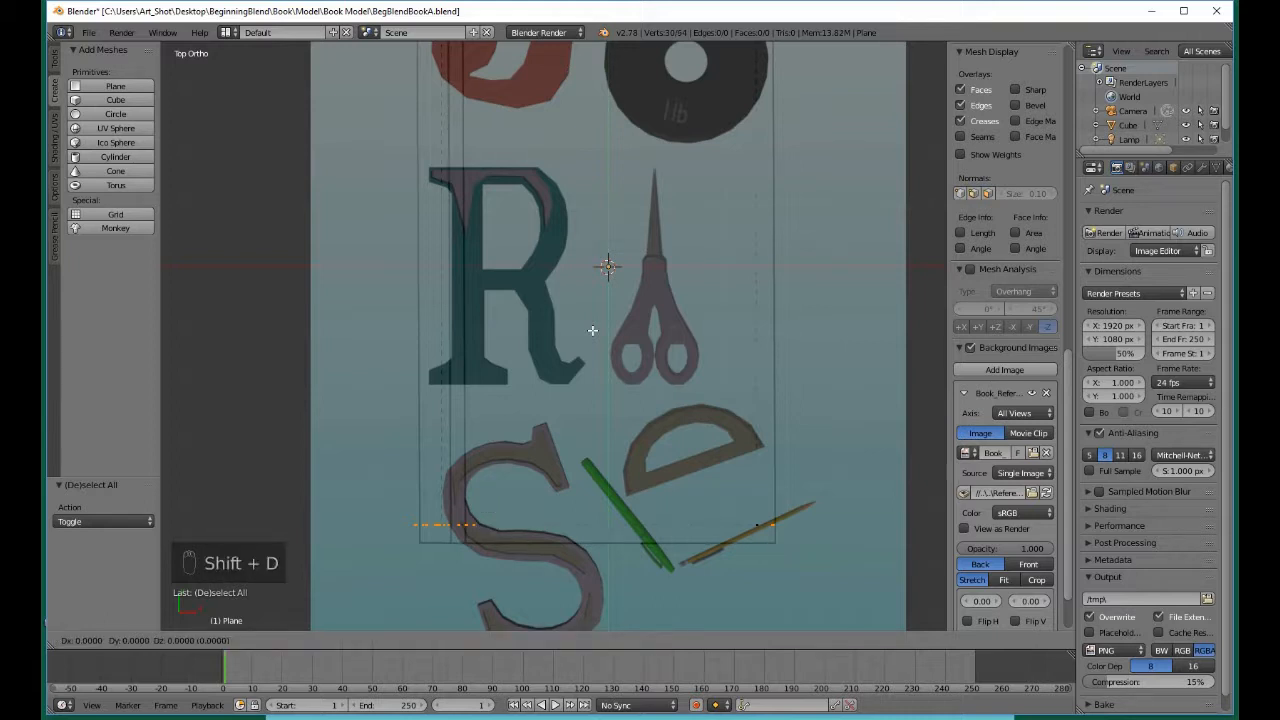
pyautogui.rightClick(592, 330)
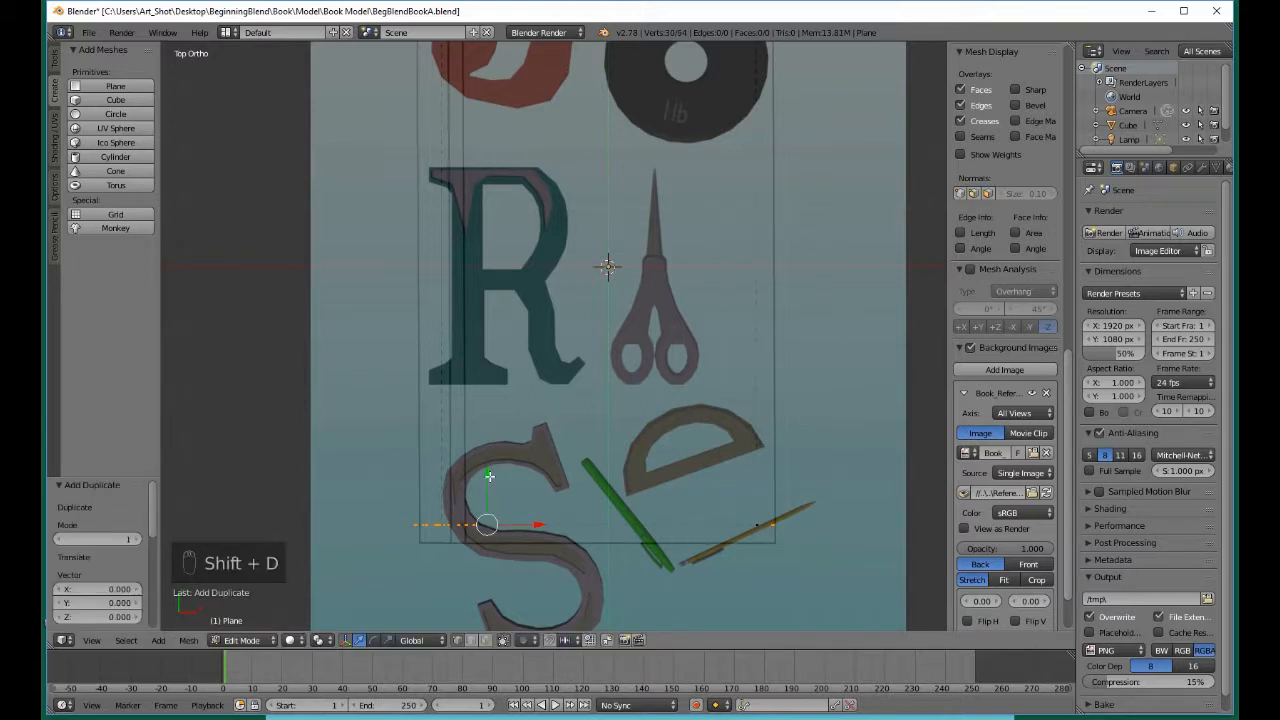
pyautogui.press('g')
pyautogui.press('y')
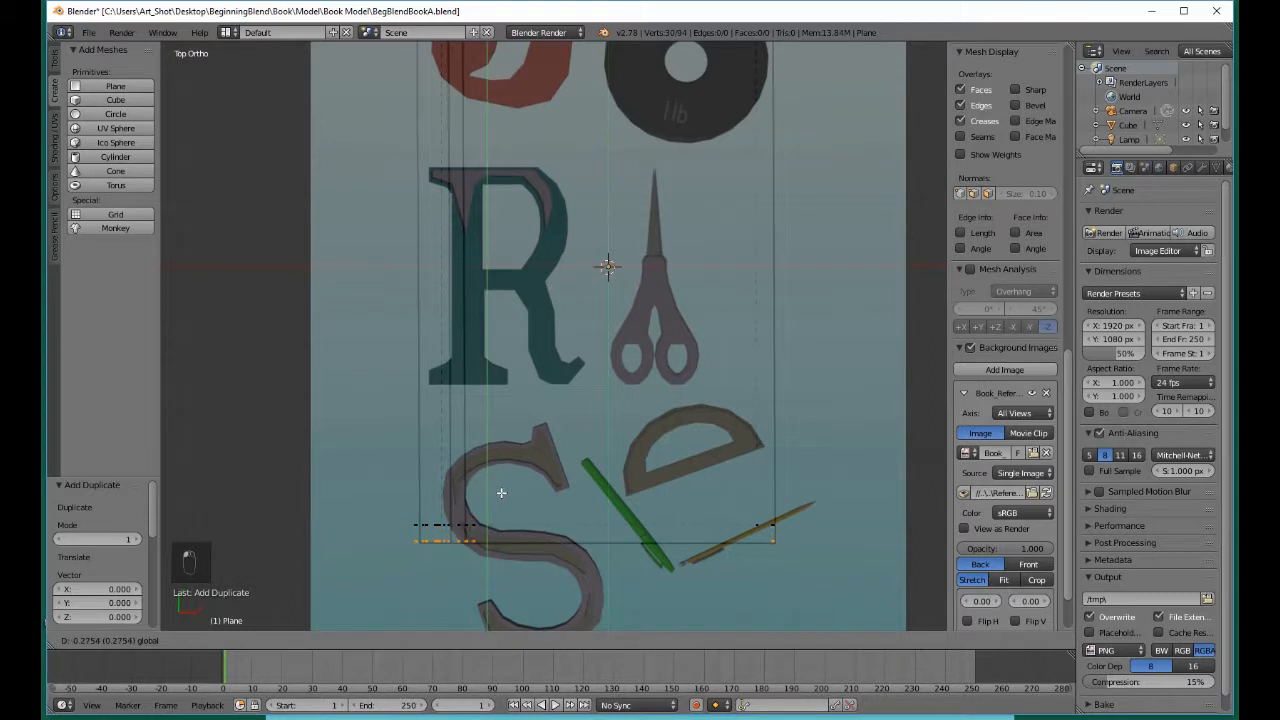
pyautogui.click(503, 494)
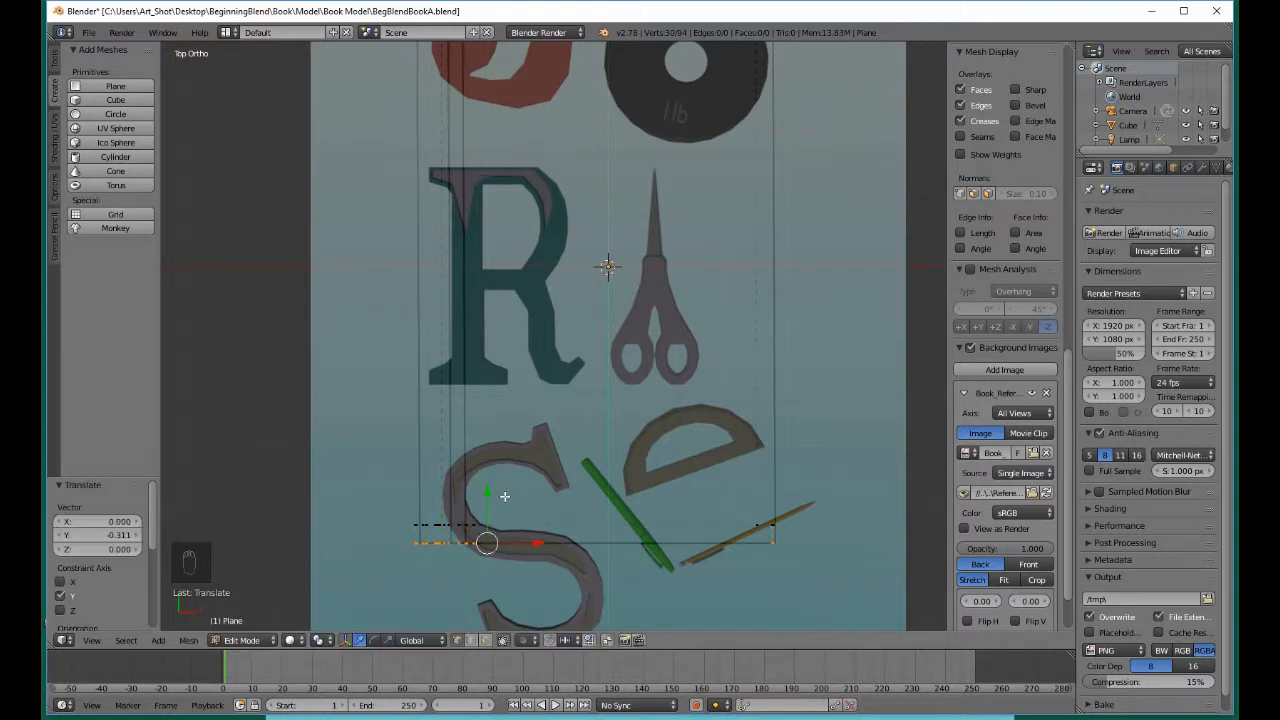
# Clear the selection, turn on wireframe shading, and select only the outermost lower cover profile's vertices in right view
pyautogui.moveTo(677, 586); pyautogui.dragTo(770, 497, button='middle')
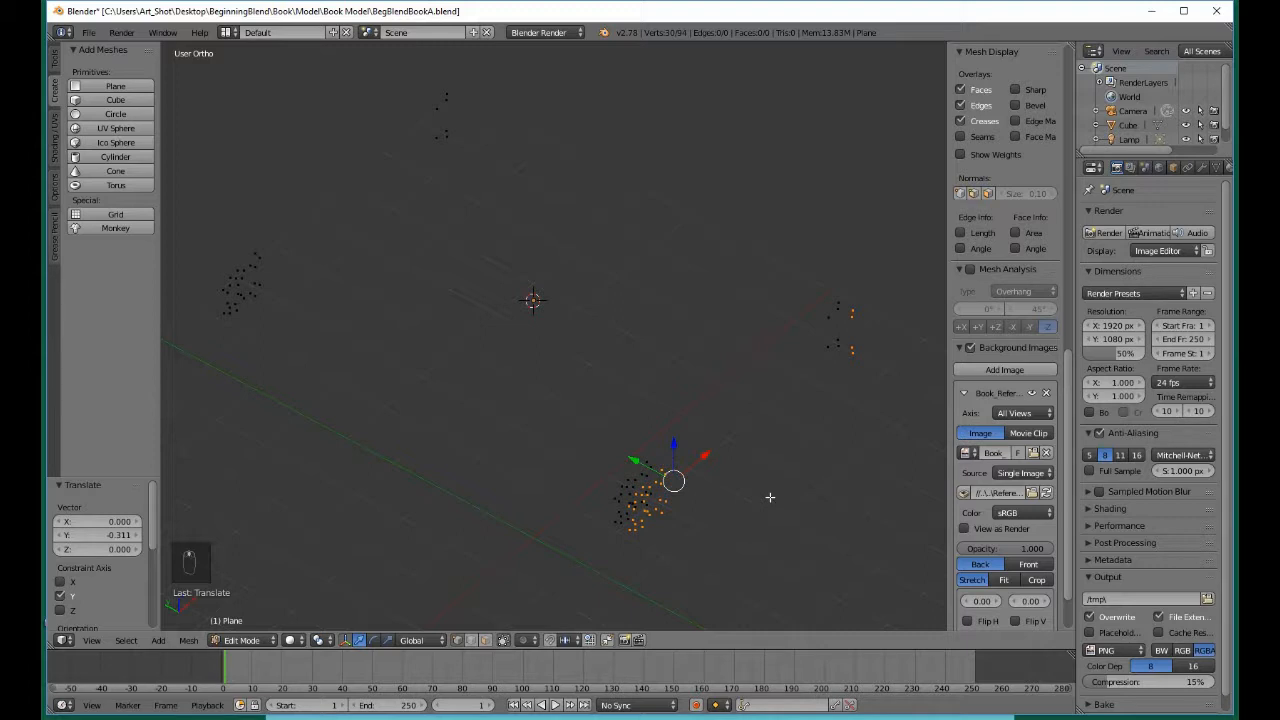
pyautogui.press('a')
pyautogui.press('KP_3')
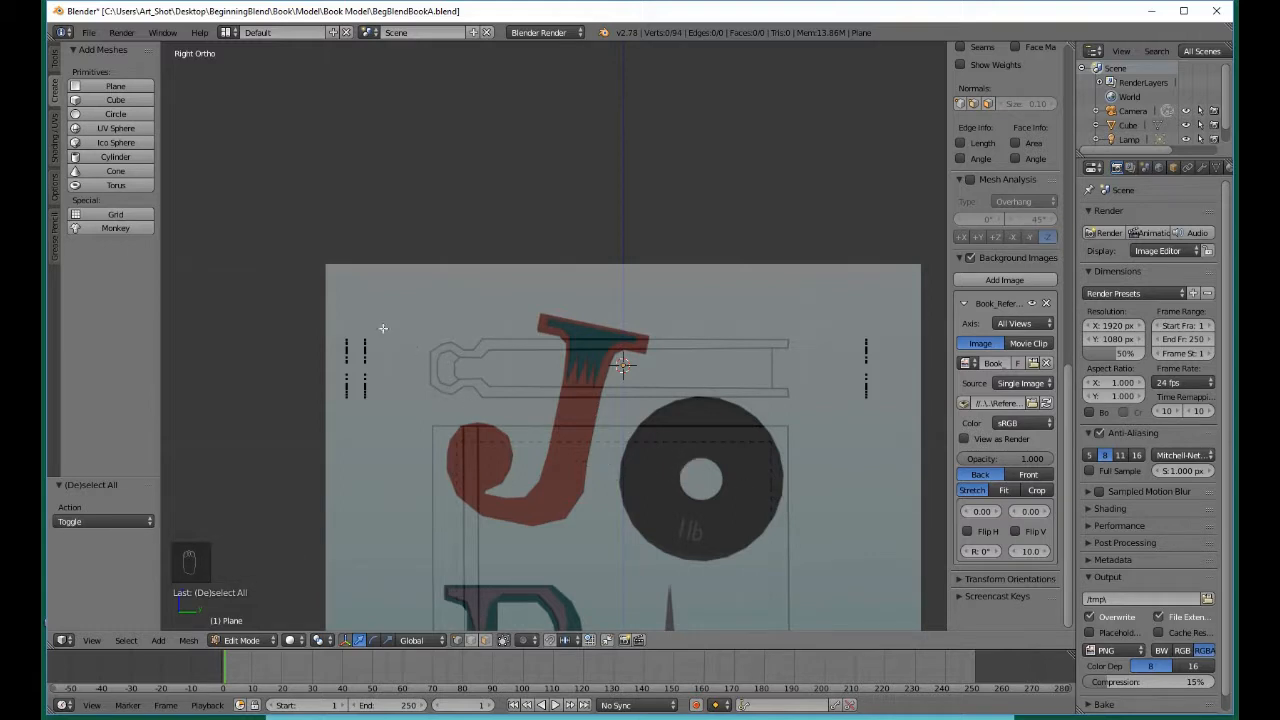
pyautogui.press('z')
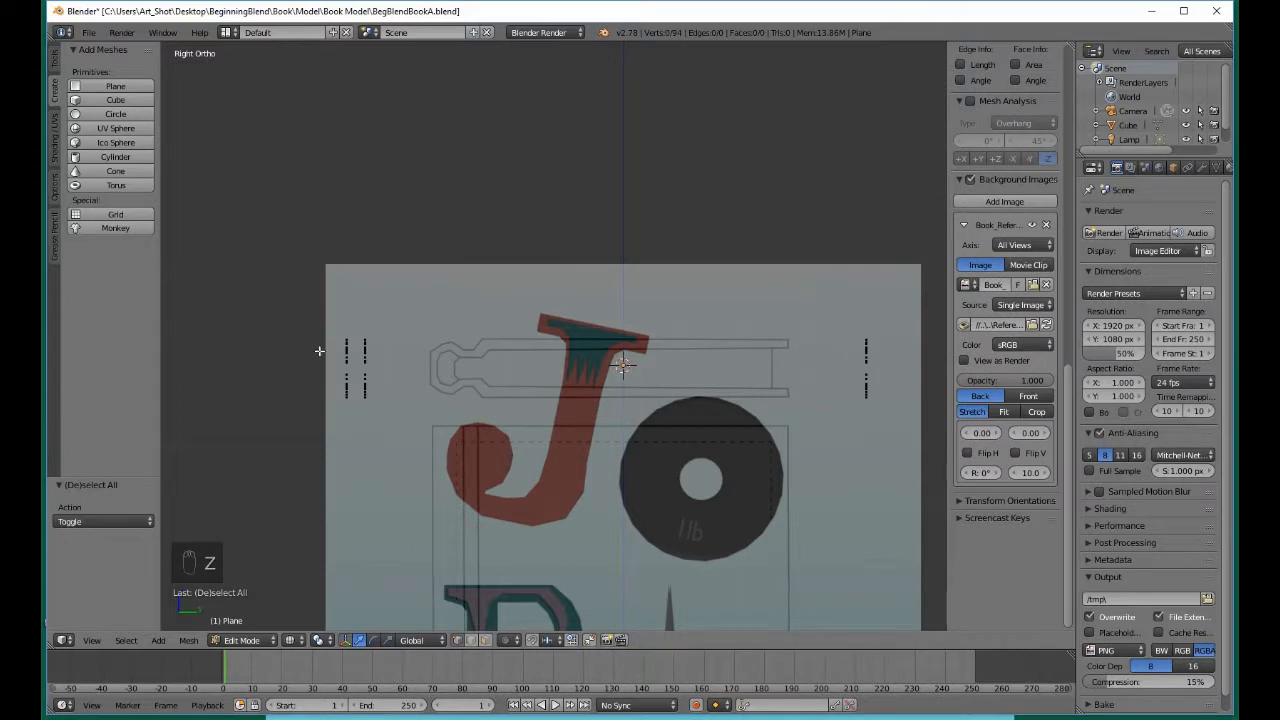
pyautogui.press('b')
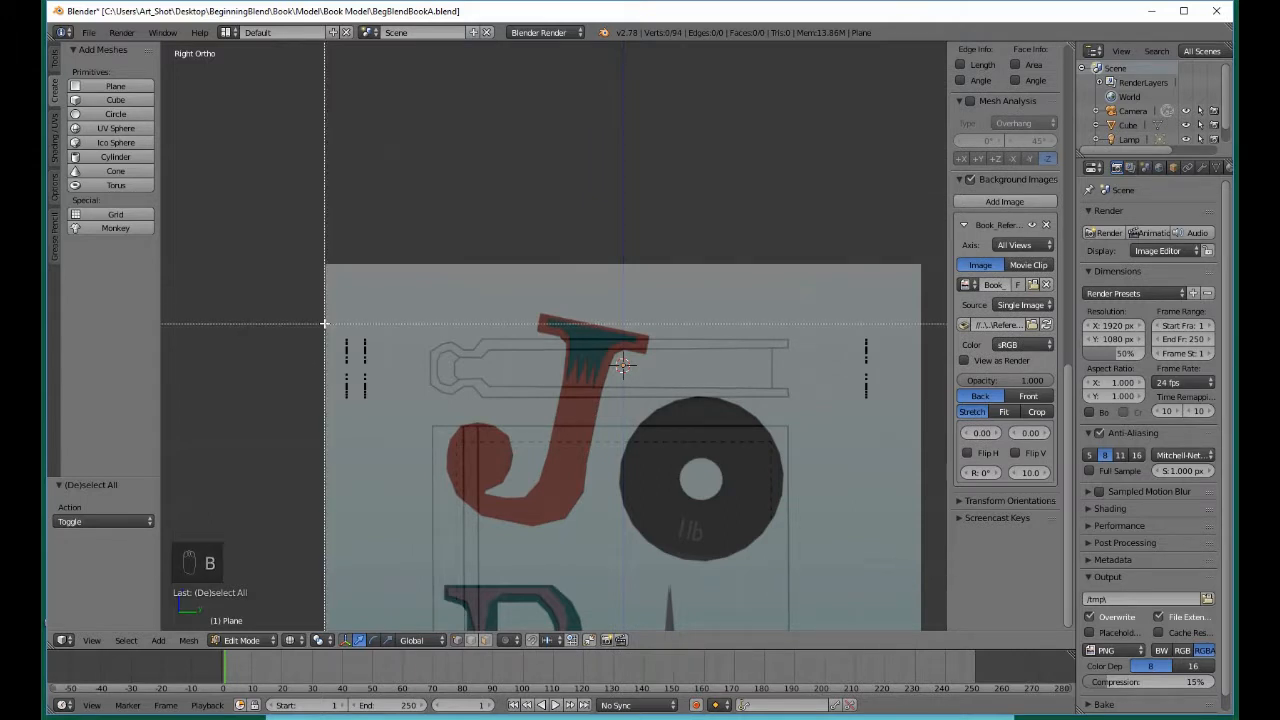
pyautogui.moveTo(324, 324); pyautogui.dragTo(346, 448)
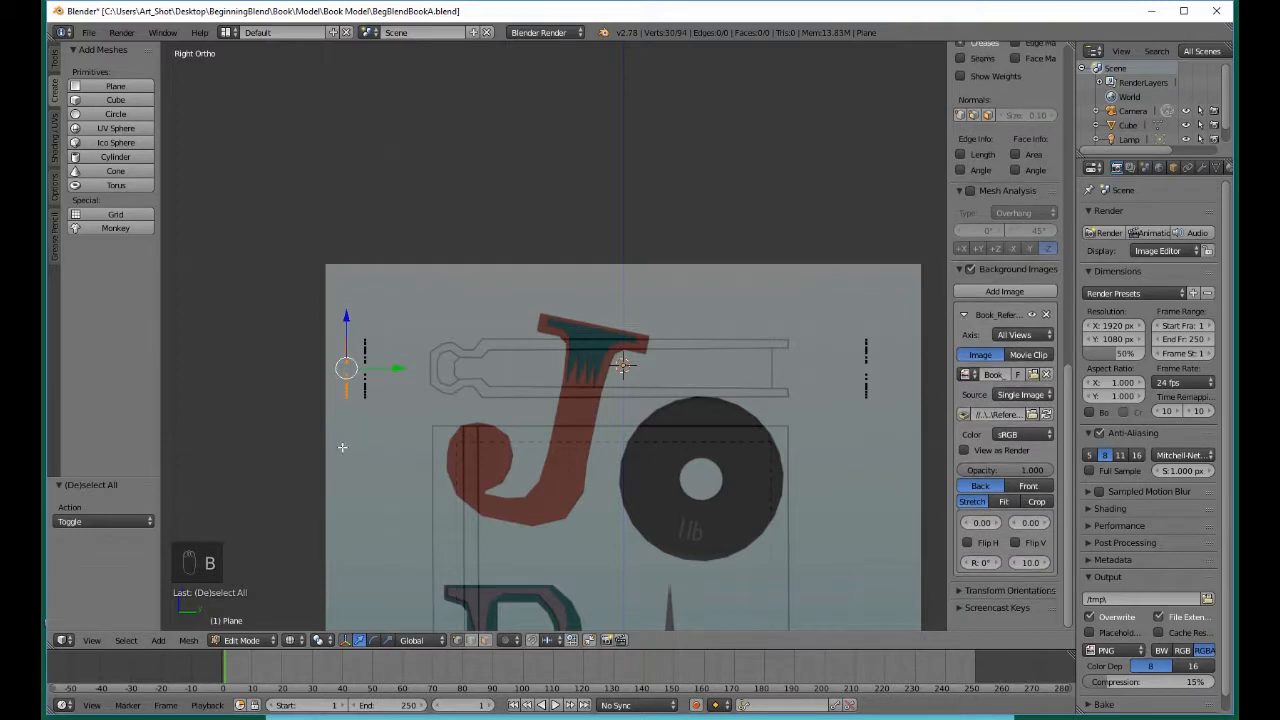
pyautogui.moveTo(345, 450); pyautogui.dragTo(448, 488, button='middle')
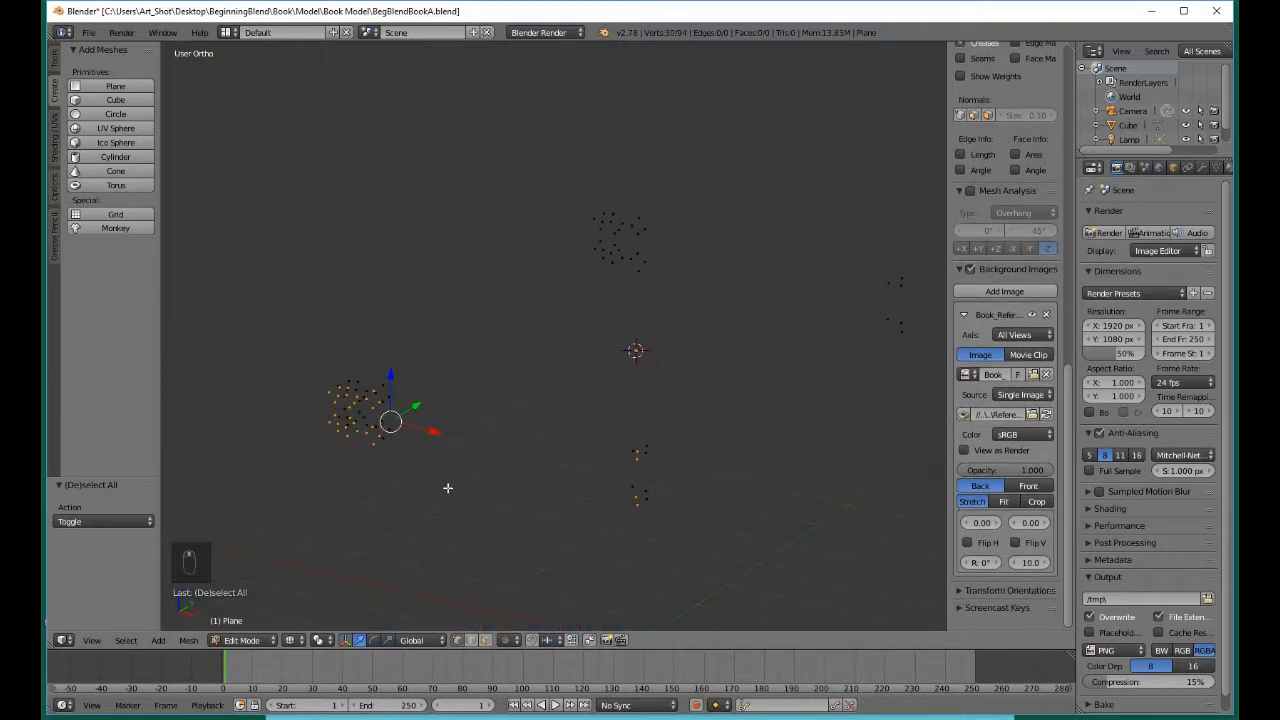
# Duplicate the lower cover profile vertices, move the copy along Y onto the reference's upper solid cover line, and deselect everything
pyautogui.press('KP_7')
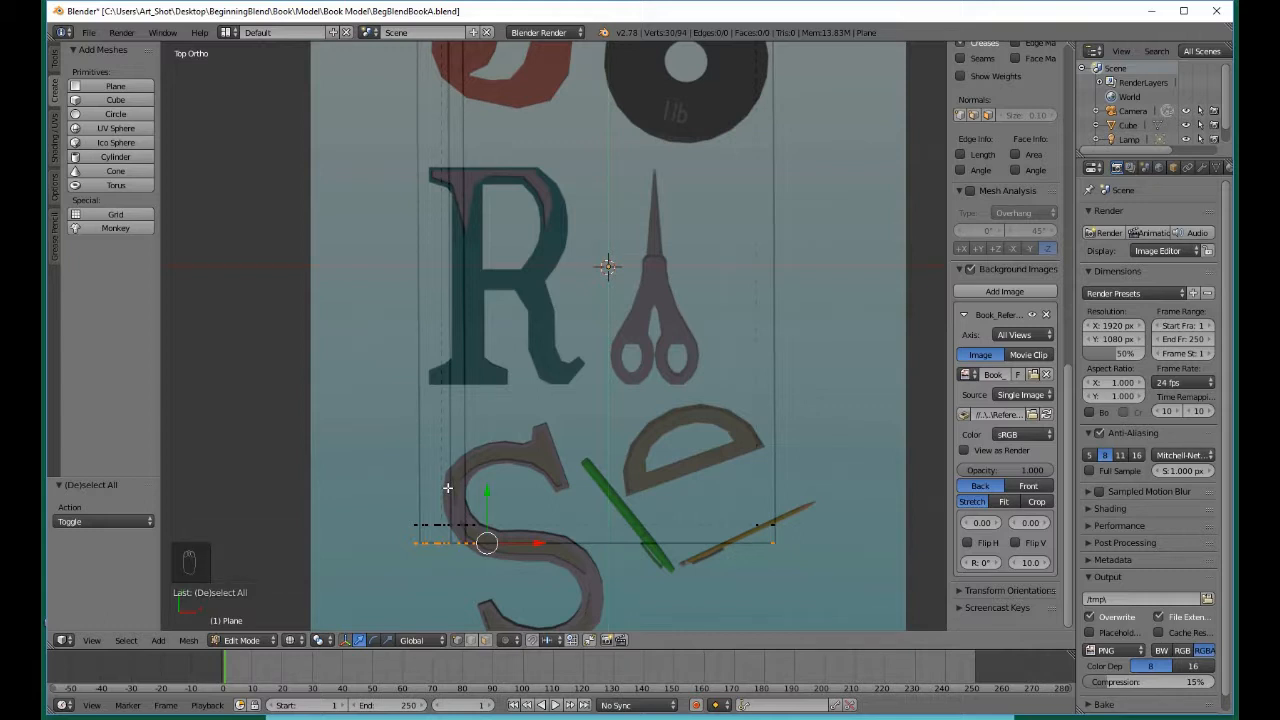
pyautogui.hotkey('shift', 'd')
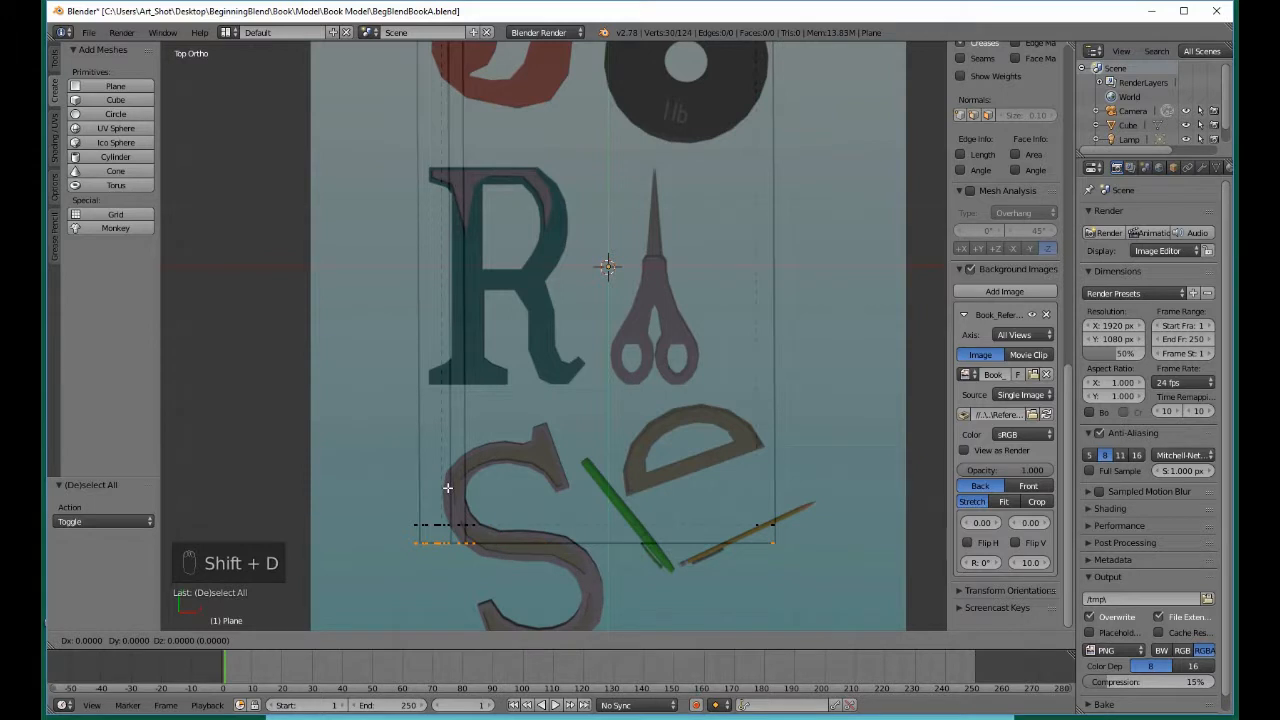
pyautogui.rightClick(448, 488)
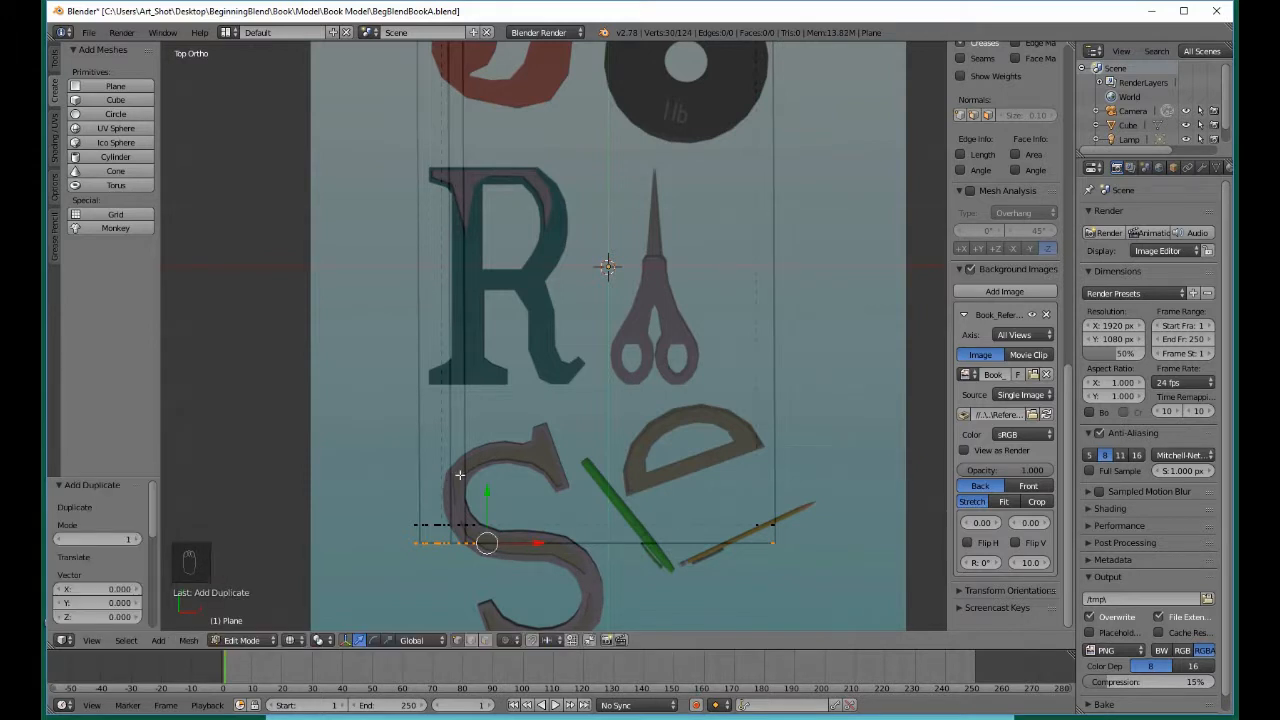
pyautogui.moveTo(486, 496); pyautogui.dragTo(600, 149)
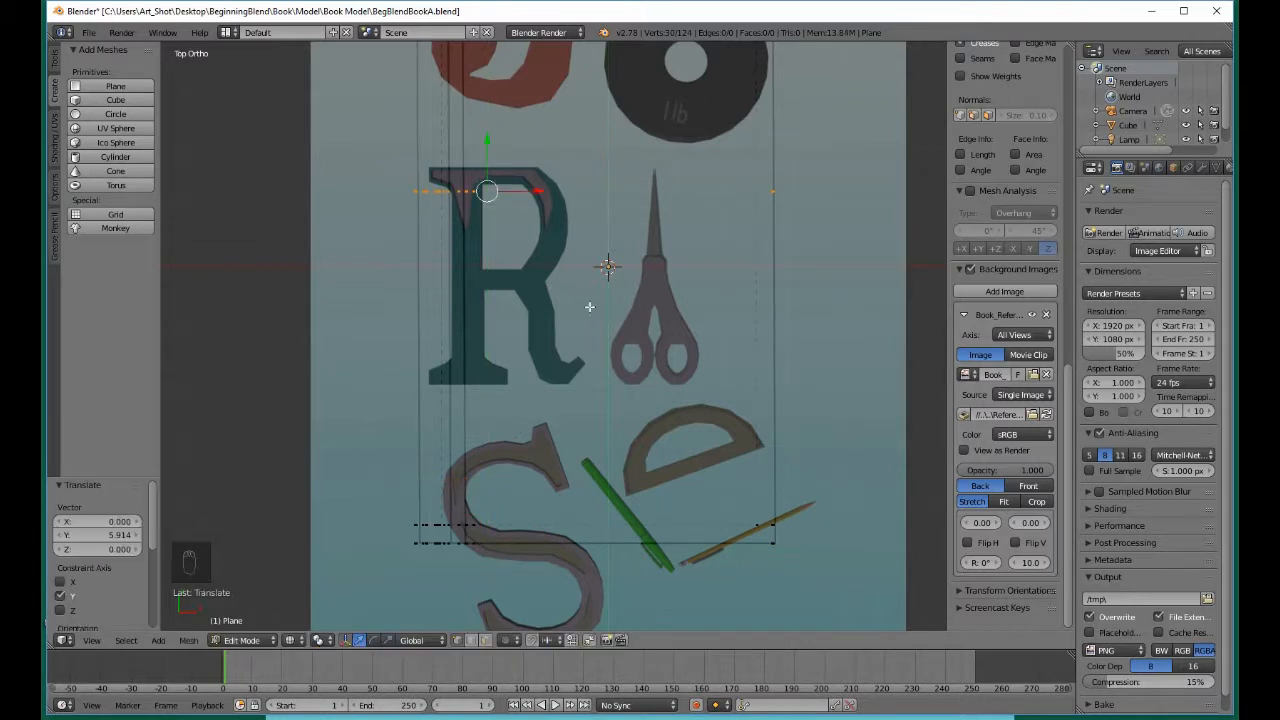
pyautogui.keyDown('shift'); pyautogui.scroll(4, 588, 333); pyautogui.keyUp('shift')
pyautogui.keyDown('shift'); pyautogui.scroll(3, 588, 331); pyautogui.keyUp('shift')
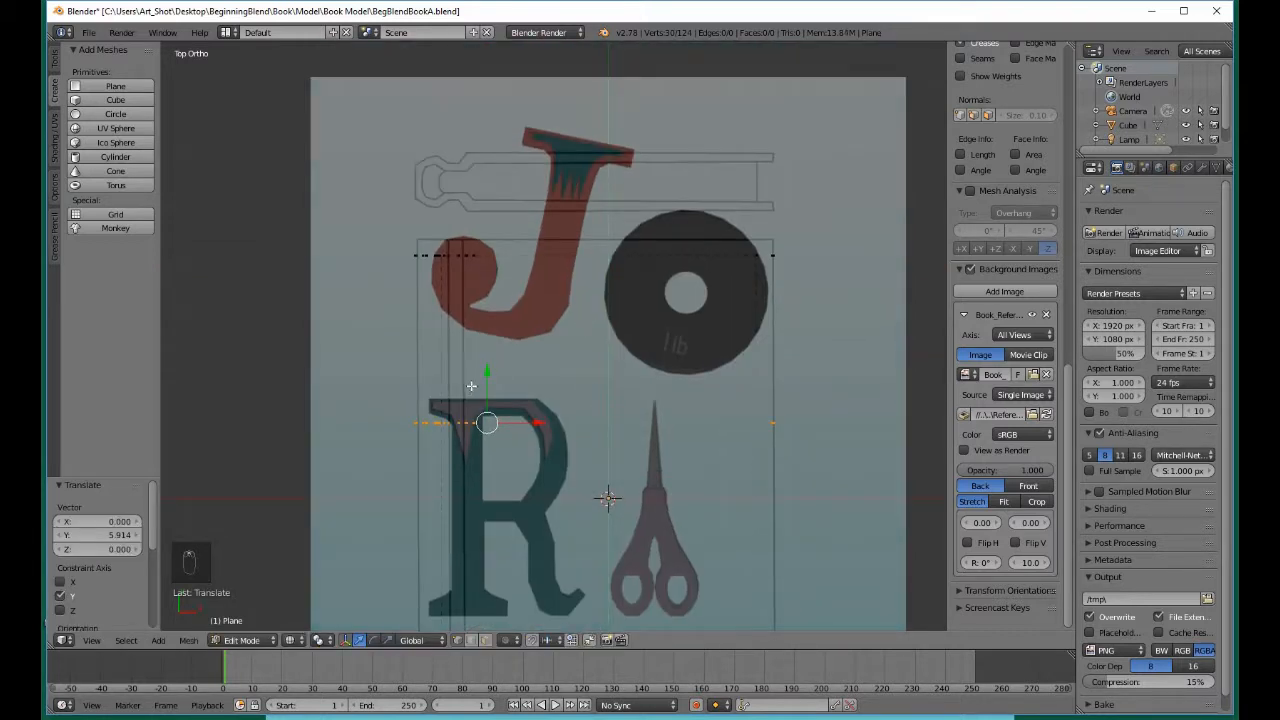
pyautogui.moveTo(483, 373); pyautogui.dragTo(555, 189)
pyautogui.press('a')
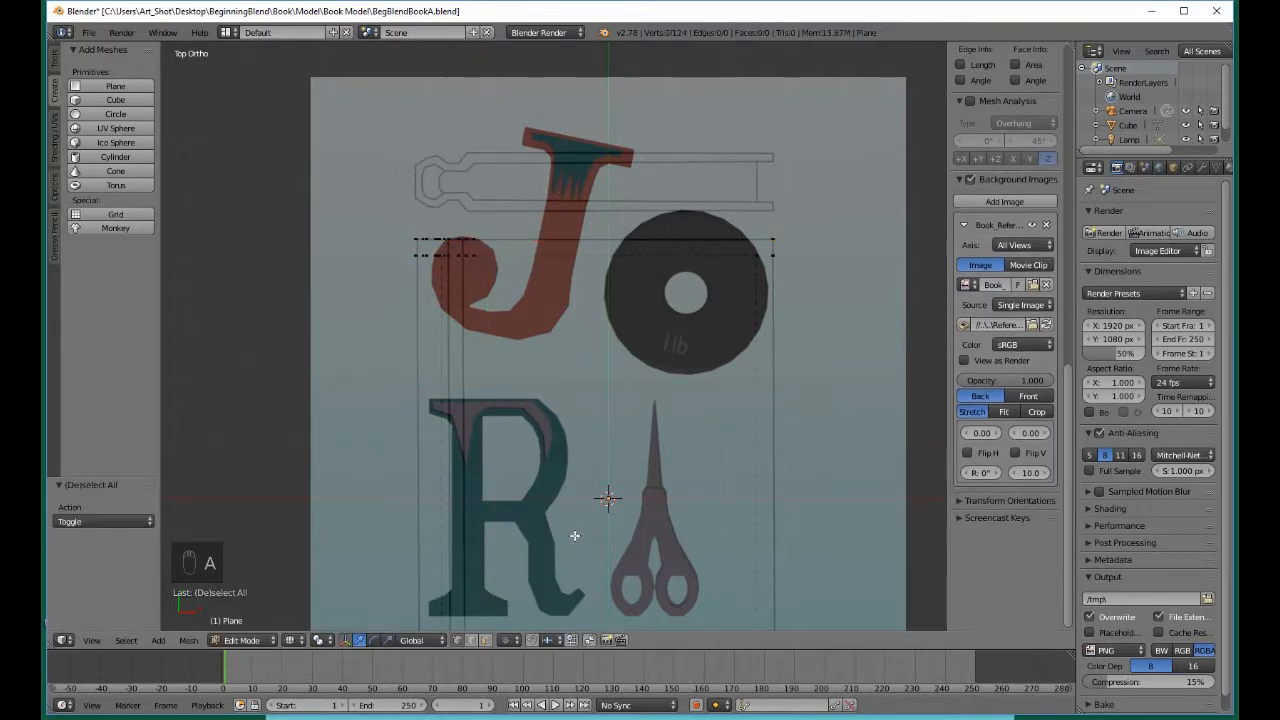
# Face the book profile from the front and return the viewport to solid shading
pyautogui.moveTo(571, 531); pyautogui.dragTo(553, 434, button='middle')
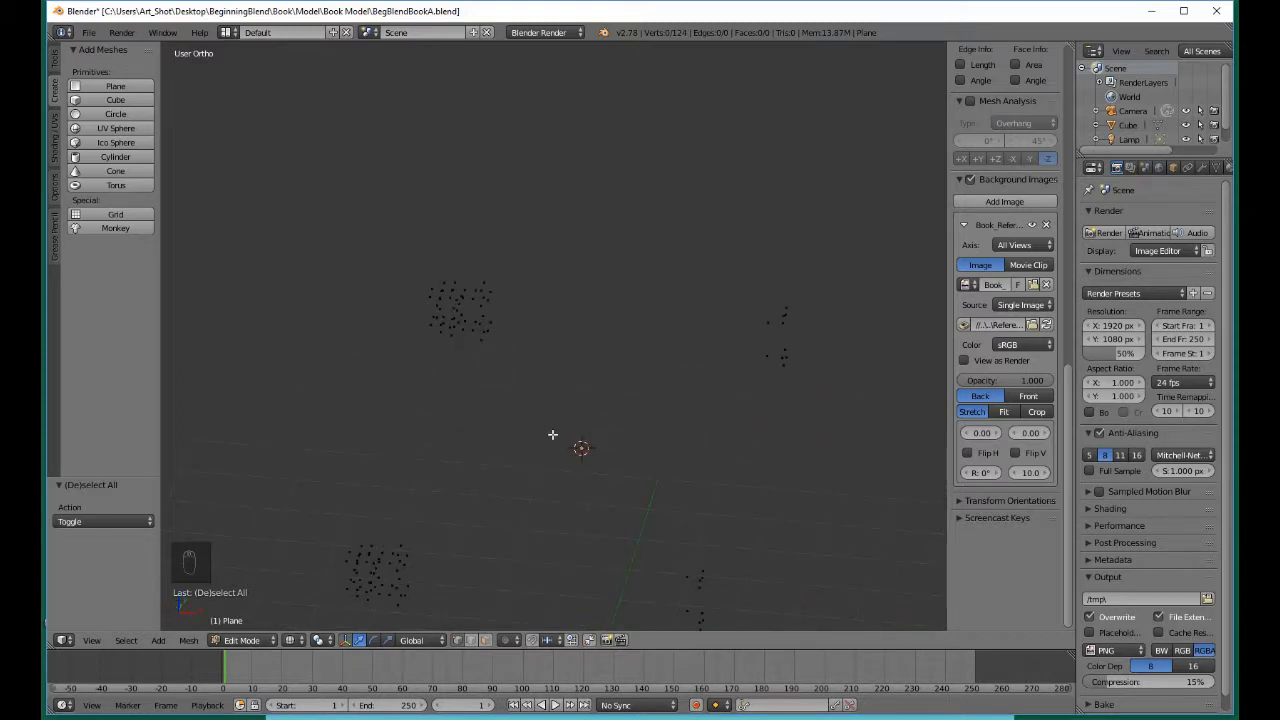
pyautogui.press('KP_3')
pyautogui.press('KP_1')
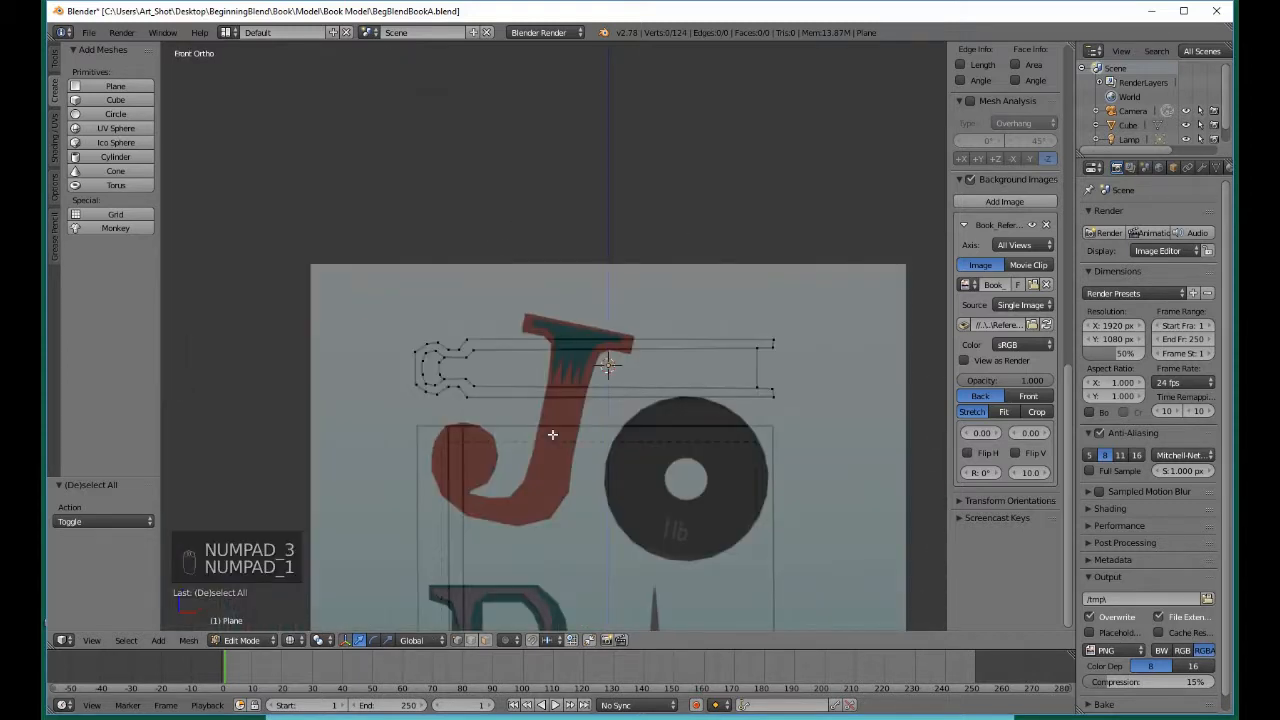
pyautogui.scroll(3, 553, 433)
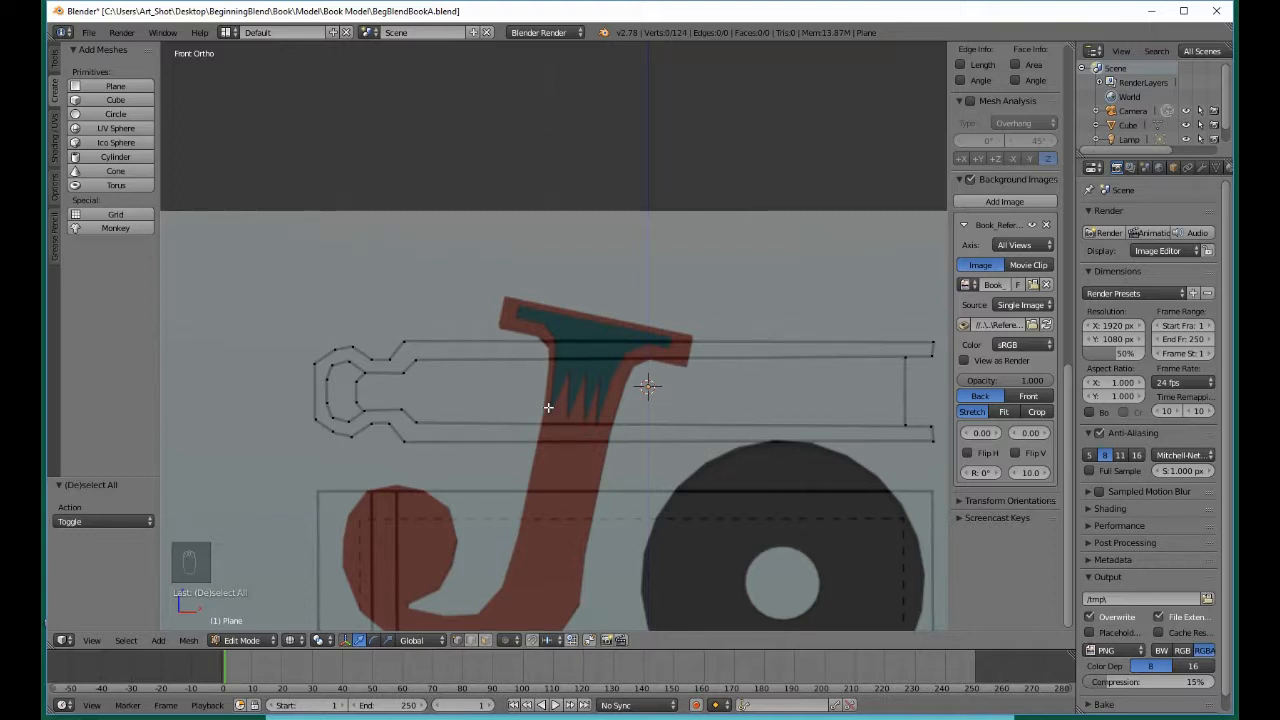
pyautogui.press('z')
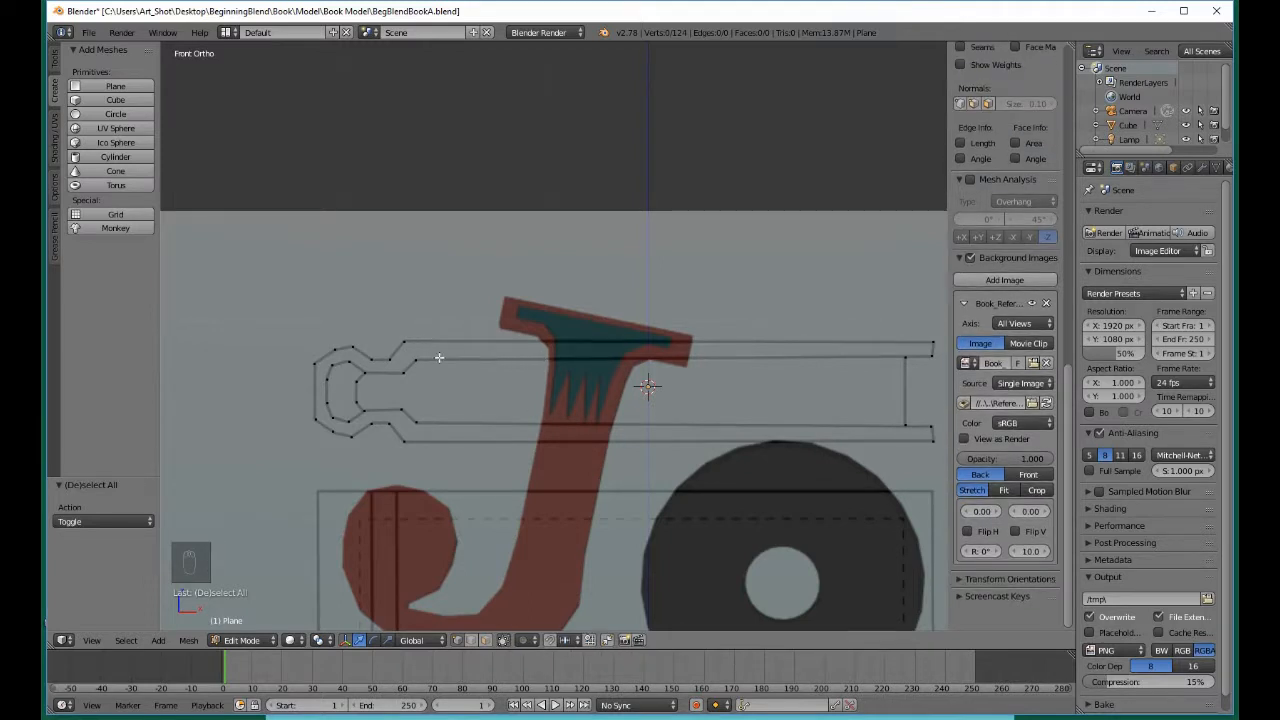
pyautogui.press('b')
pyautogui.moveTo(401, 316); pyautogui.dragTo(405, 347)
pyautogui.press('b')
pyautogui.moveTo(401, 335); pyautogui.dragTo(440, 366)
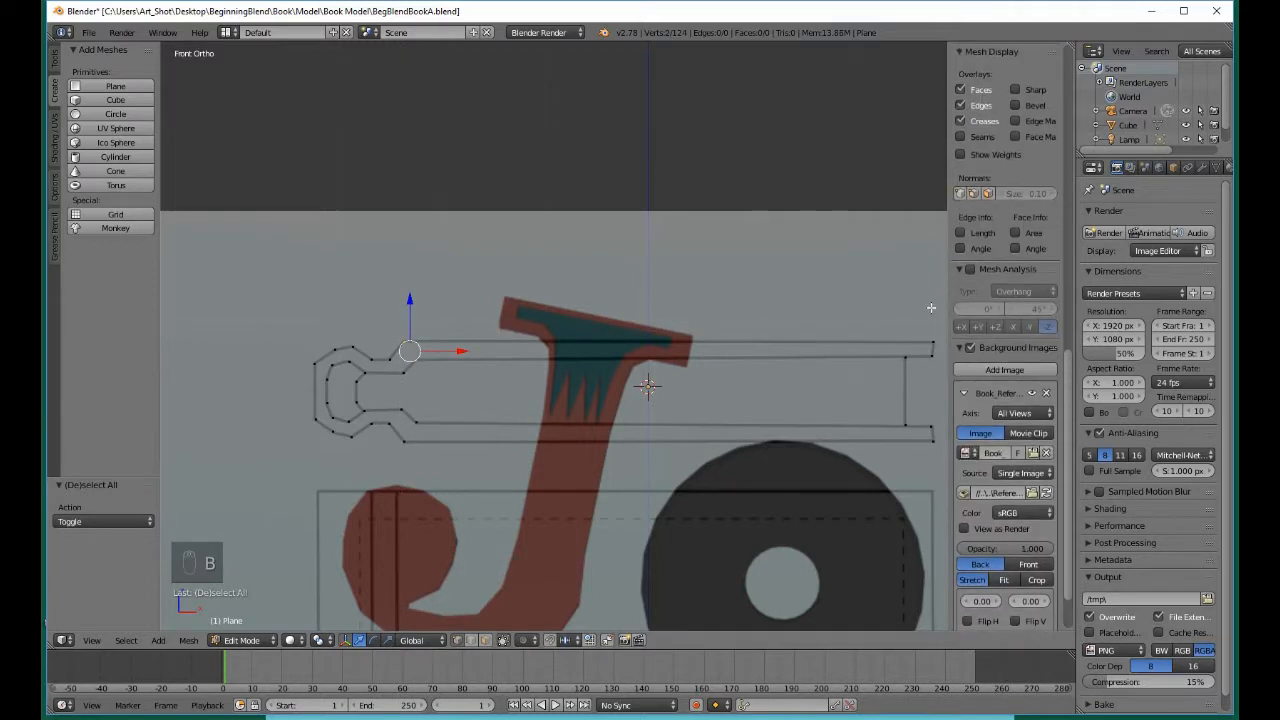
pyautogui.press('b')
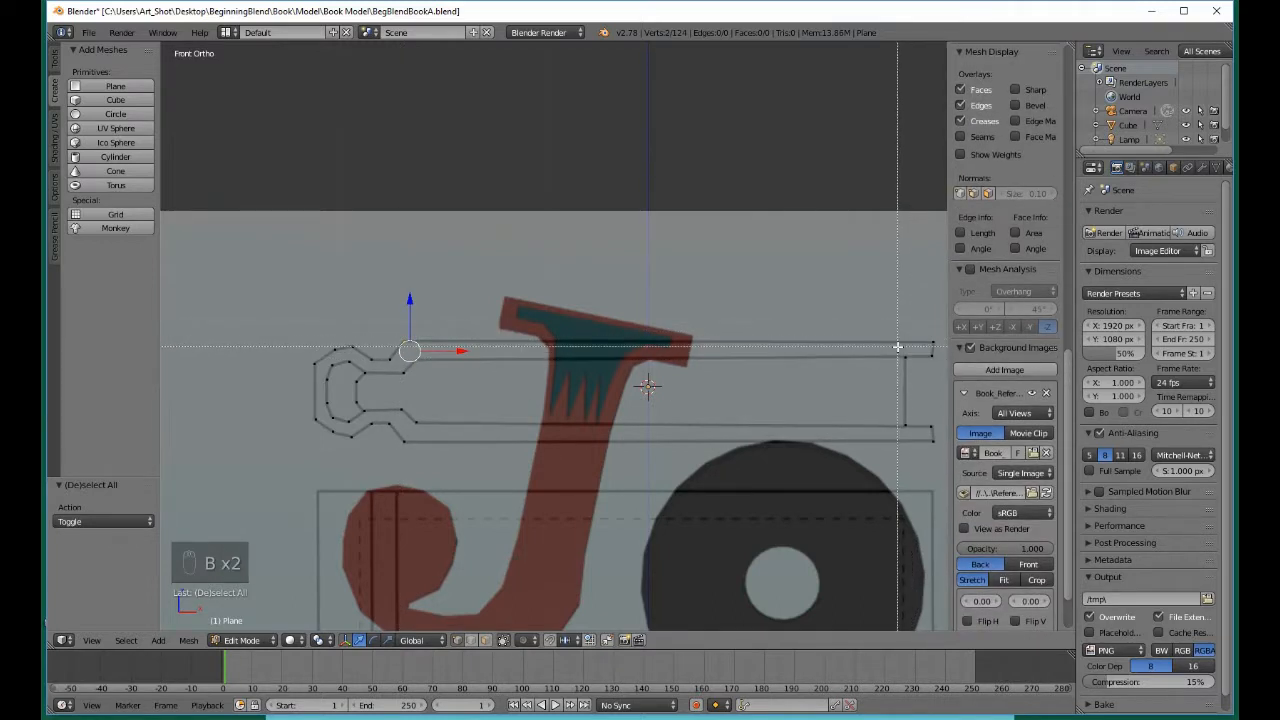
pyautogui.rightClick(898, 347)
pyautogui.press('b')
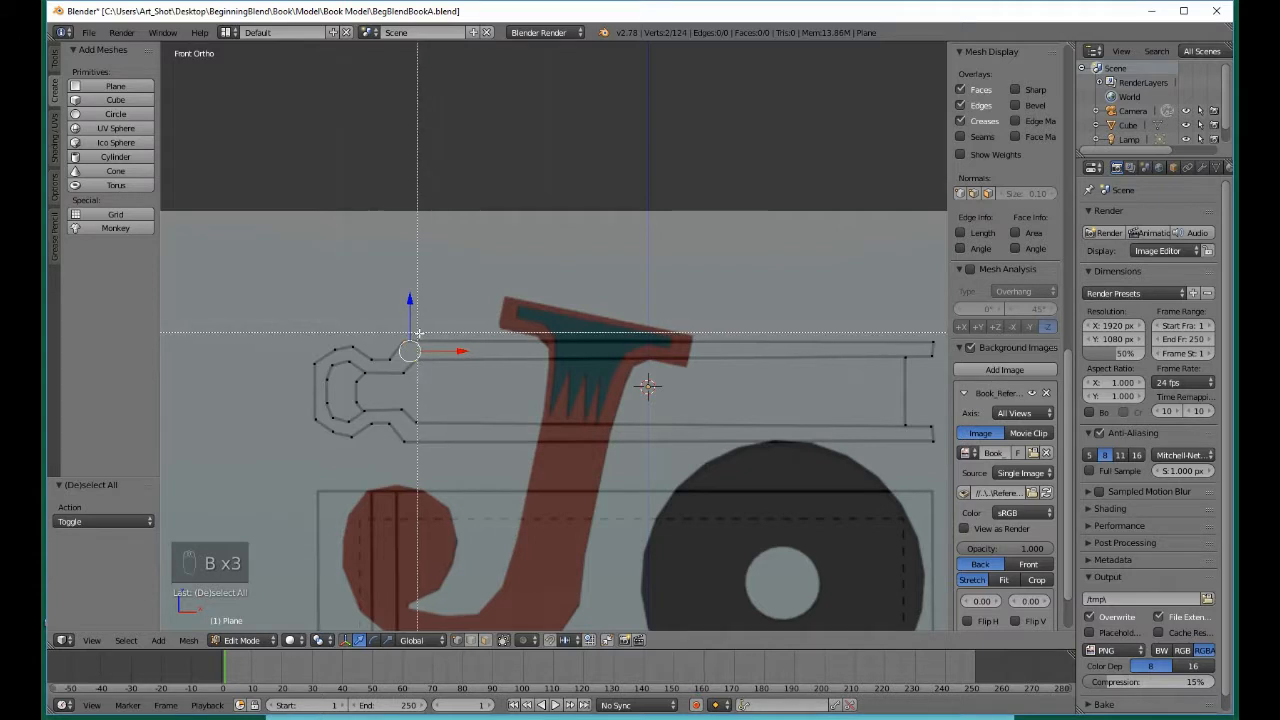
pyautogui.press('a')
# Fill a triangular face between the three vertices at the upper cover's fore-edge end, flip its normal, and deselect it
pyautogui.keyDown('shift'); pyautogui.moveTo(878, 376); pyautogui.dragTo(653, 389, button='middle'); pyautogui.keyUp('shift')
pyautogui.press('b')
pyautogui.moveTo(664, 333); pyautogui.dragTo(746, 380)
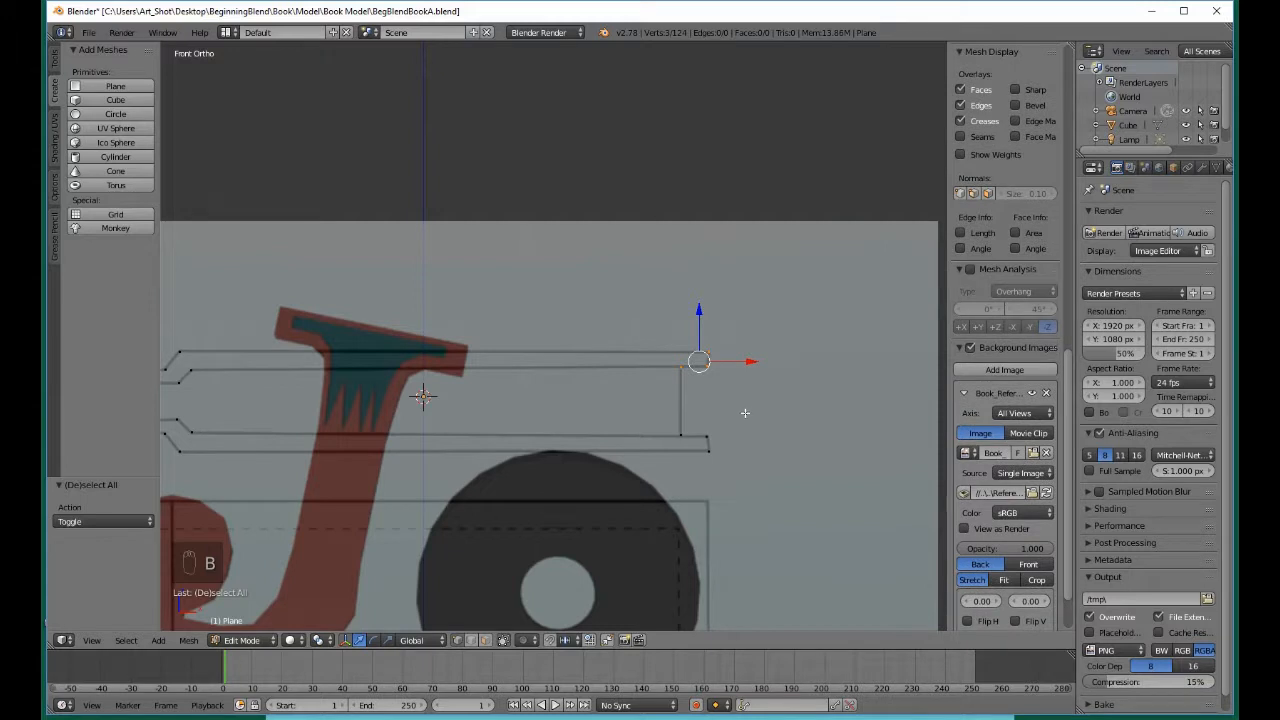
pyautogui.press('f')
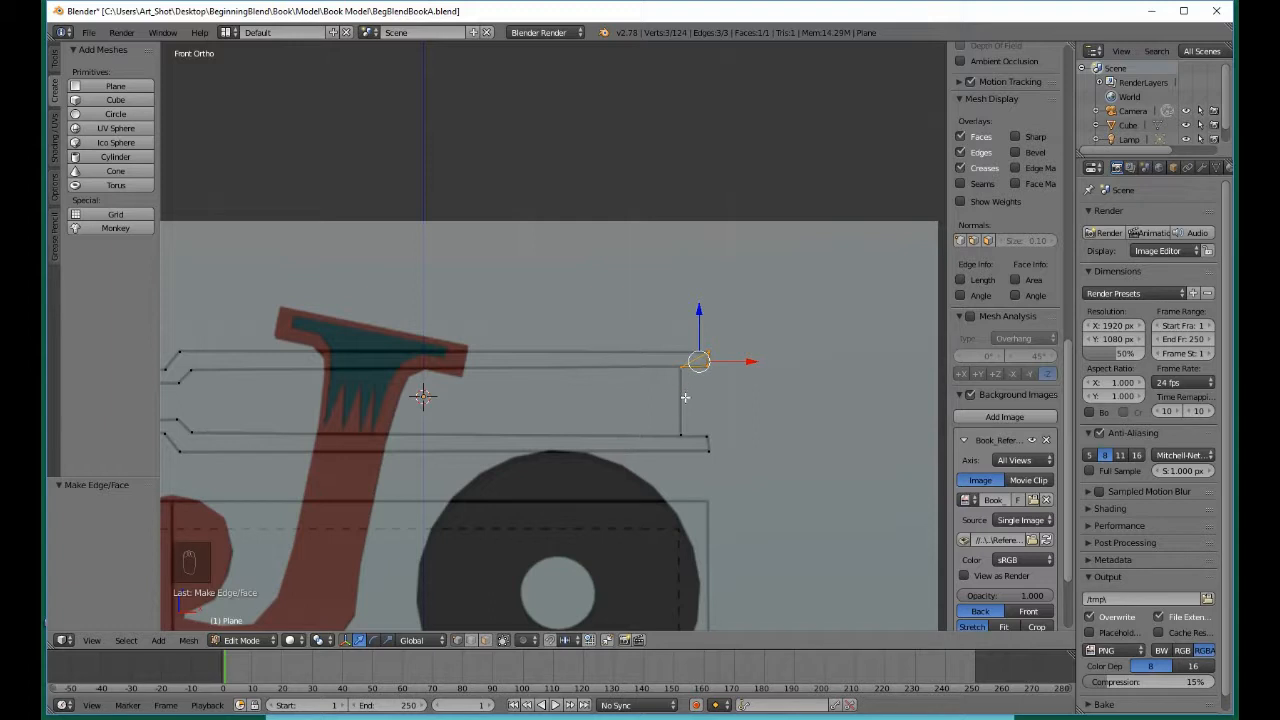
pyautogui.scroll(3, 685, 397)
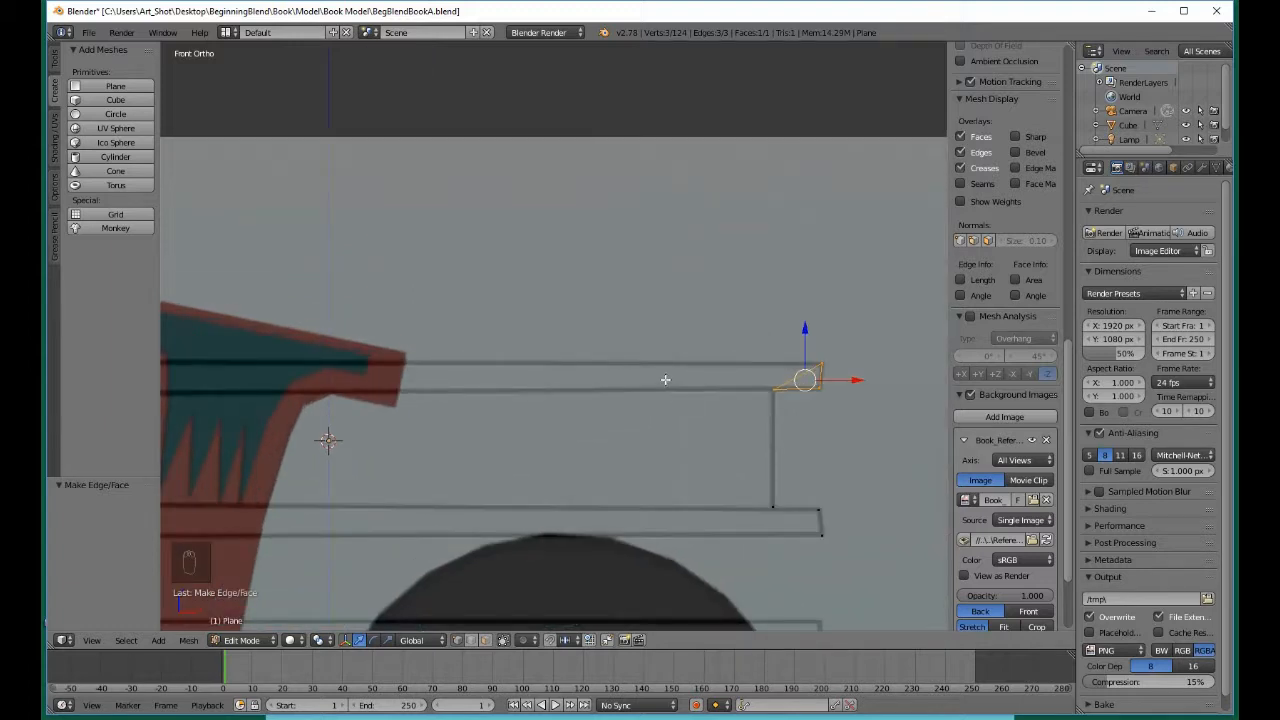
pyautogui.press('w')
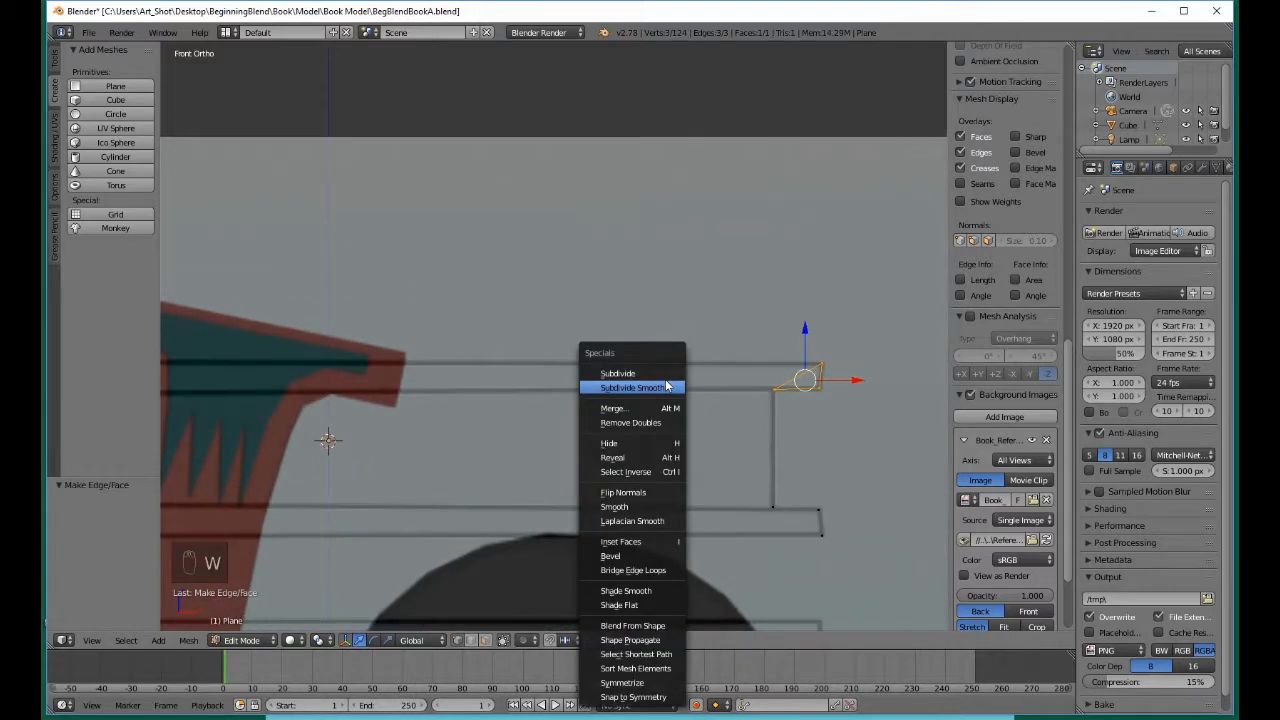
pyautogui.click(639, 493)
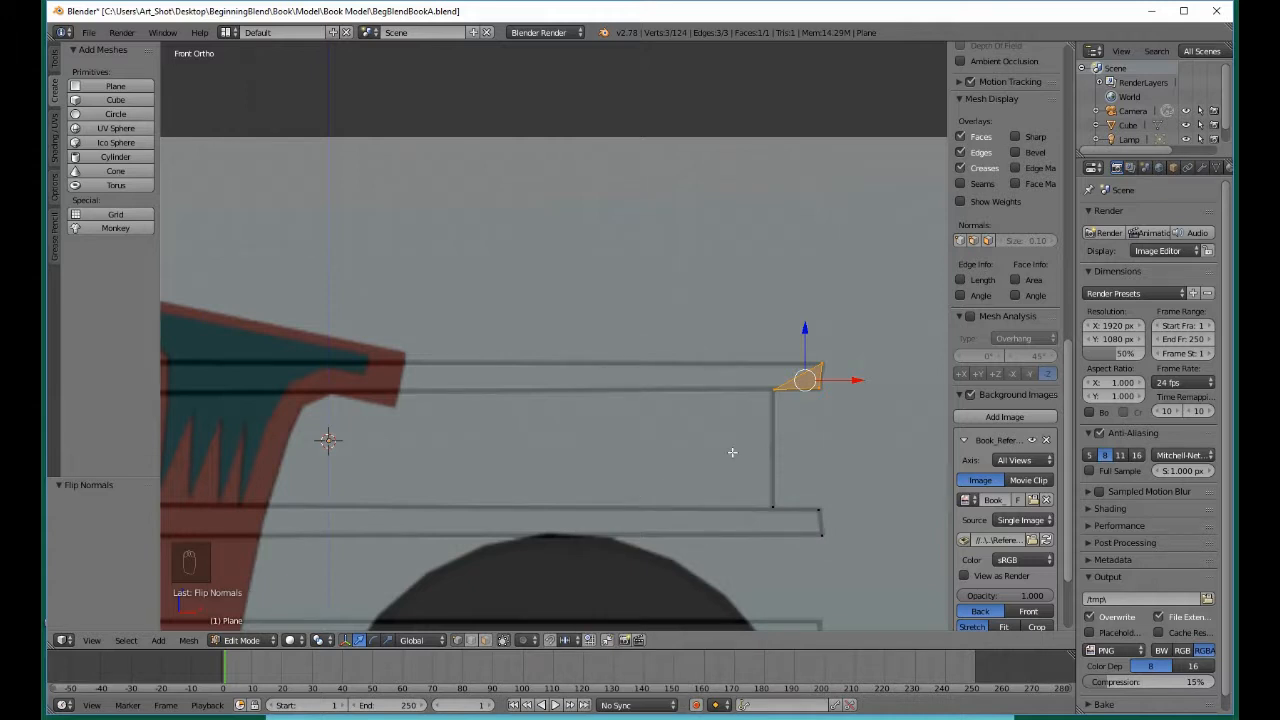
pyautogui.press('a')
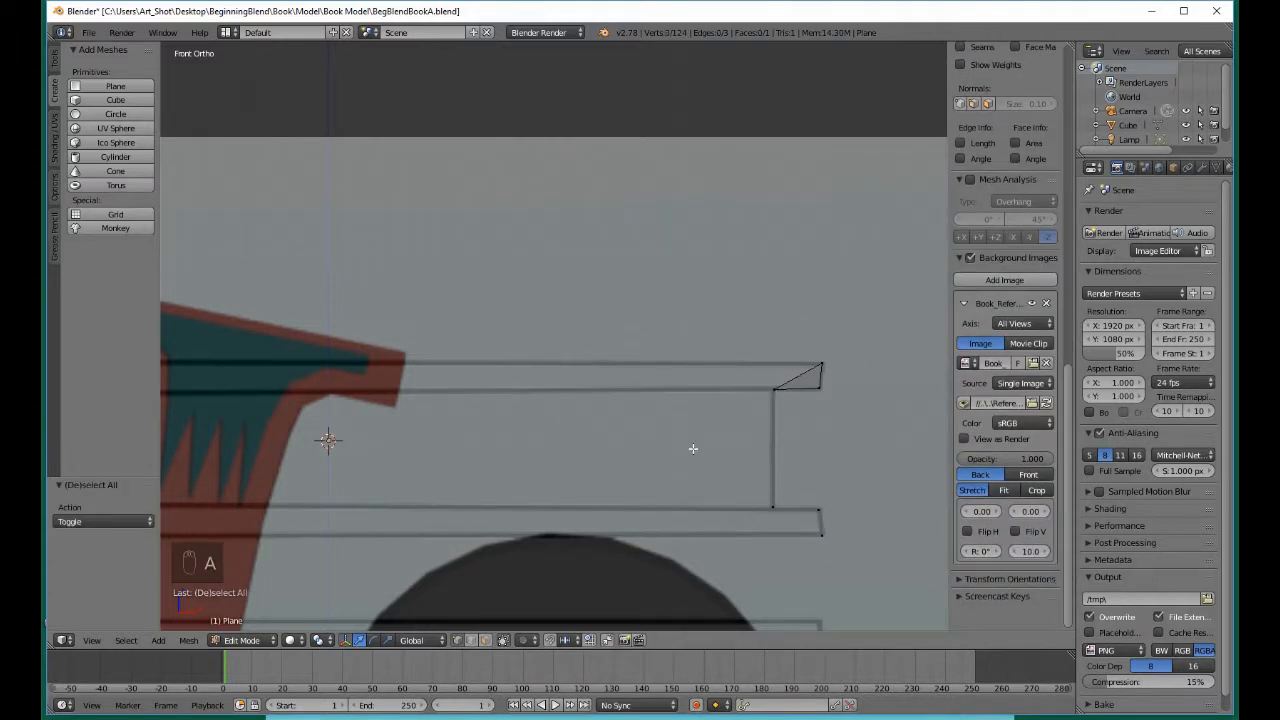
# Fill a four-sided face along the upper cover between the triangle's slanted edge and the two vertices beside the spine hinge
pyautogui.press('b')
pyautogui.moveTo(733, 377); pyautogui.dragTo(785, 400)
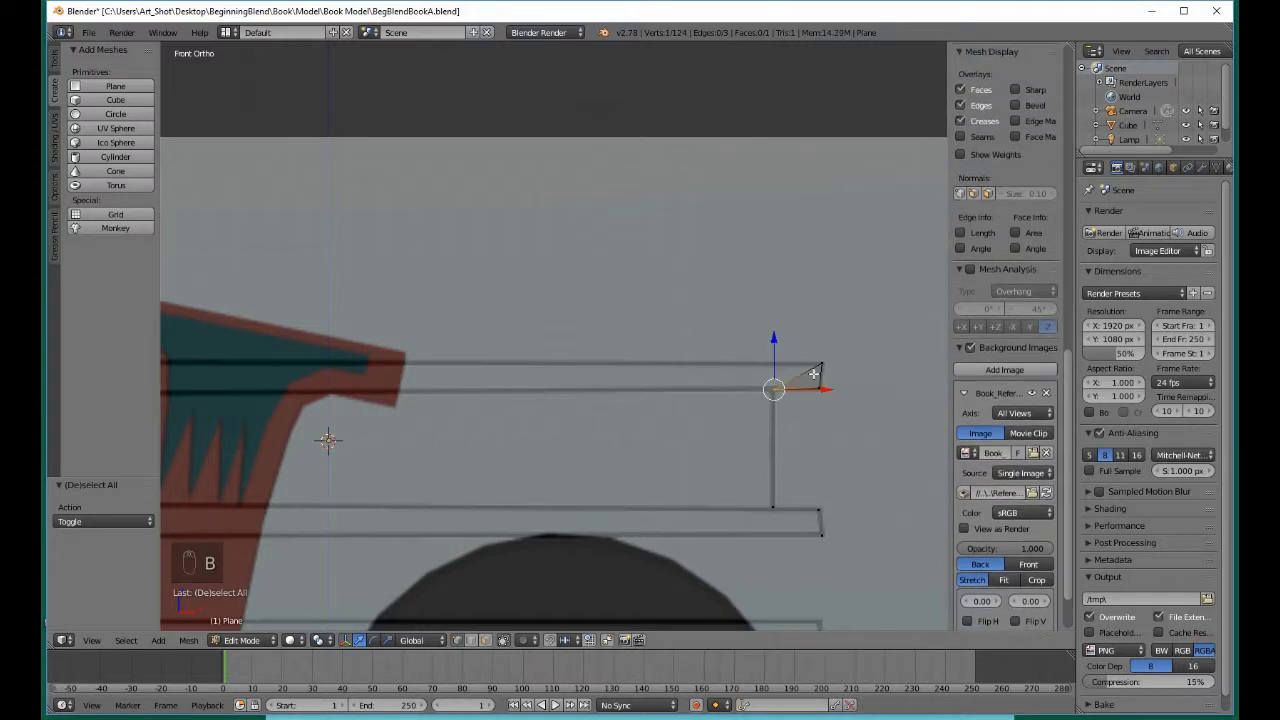
pyautogui.press('b')
pyautogui.moveTo(805, 355); pyautogui.dragTo(830, 390)
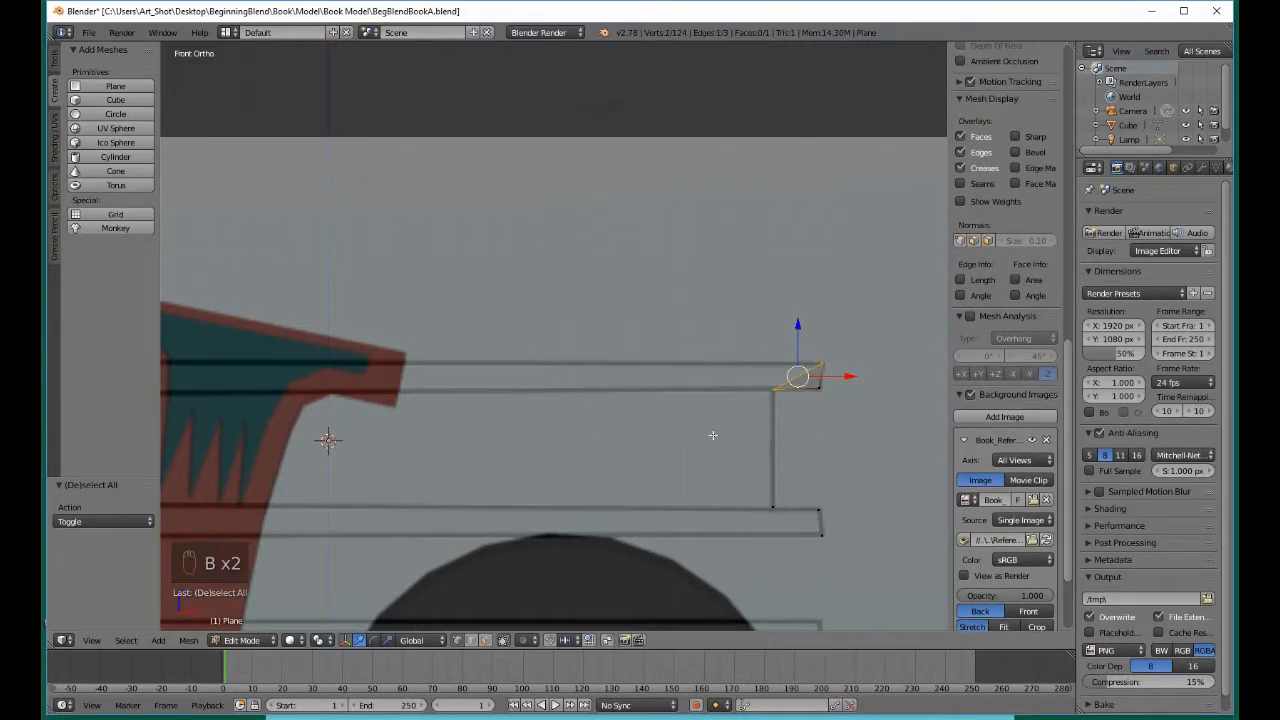
pyautogui.keyDown('shift'); pyautogui.moveTo(402, 531); pyautogui.dragTo(803, 531, button='middle'); pyautogui.keyUp('shift')
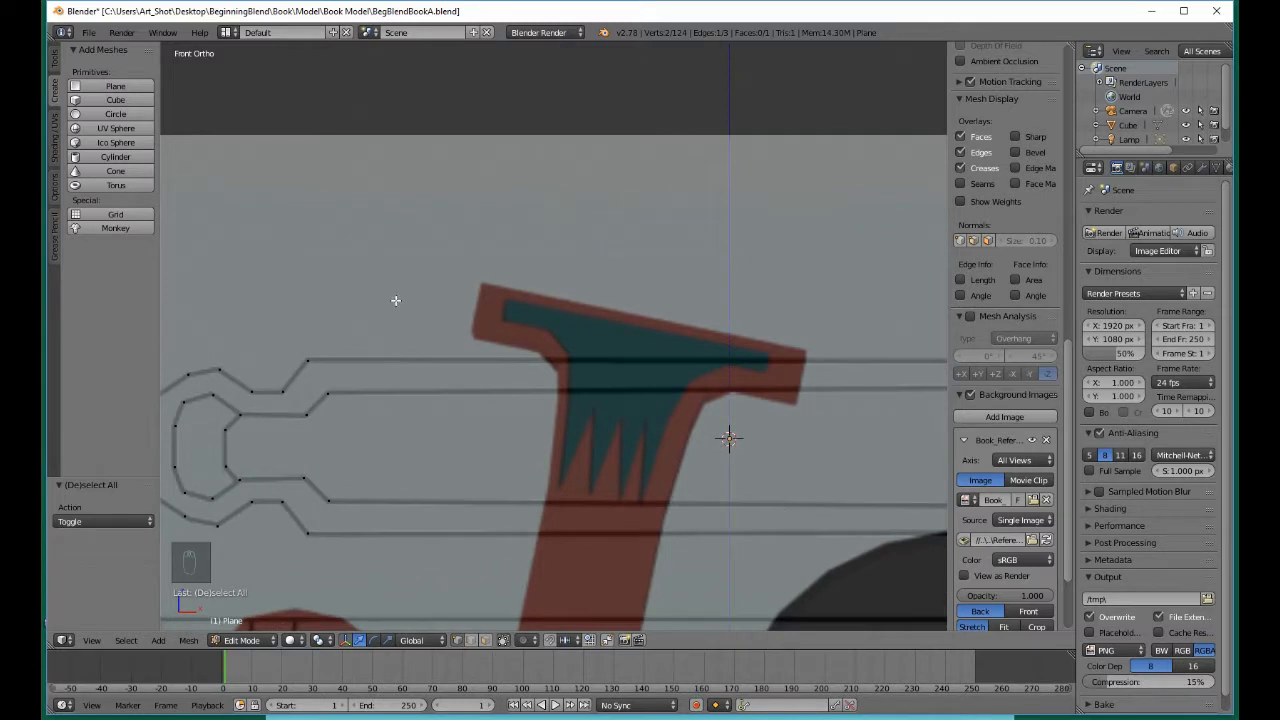
pyautogui.press('b')
pyautogui.moveTo(297, 322); pyautogui.dragTo(336, 399)
pyautogui.press('f')
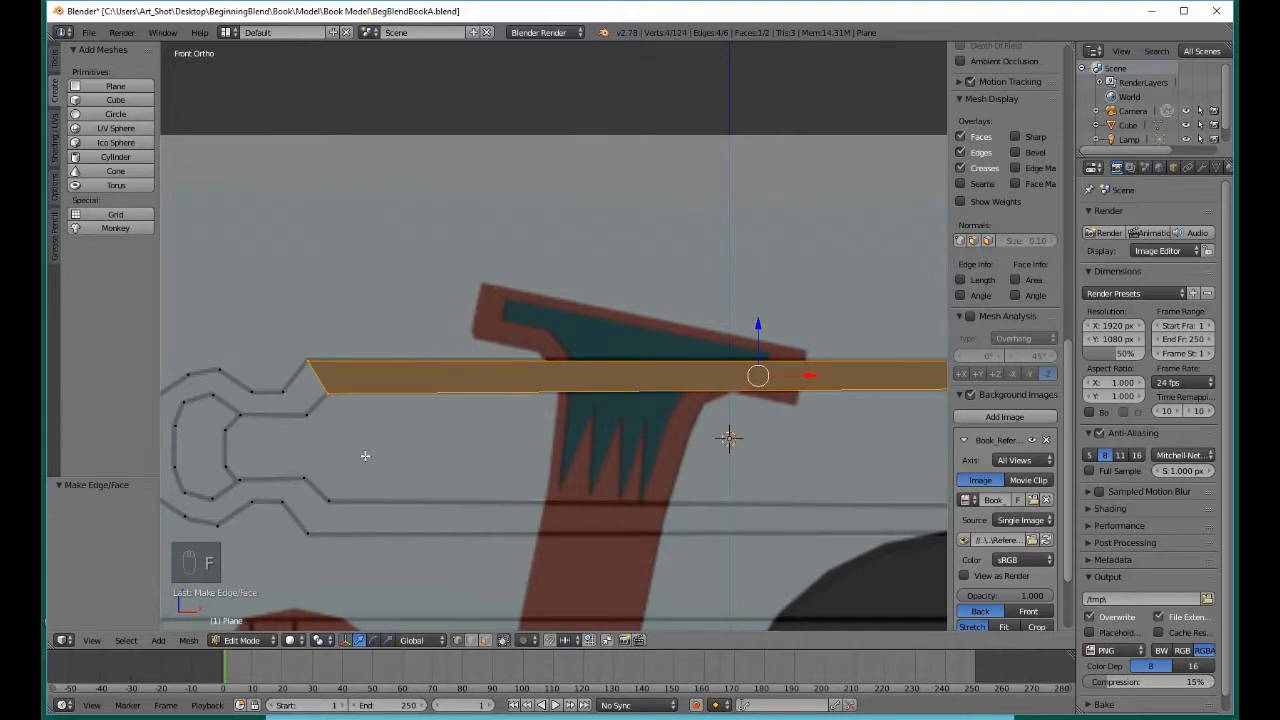
# Undo the four-sided face along the upper cover and the triangular face at its fore-edge end
pyautogui.press('a')
pyautogui.scroll(-3, 365, 456)
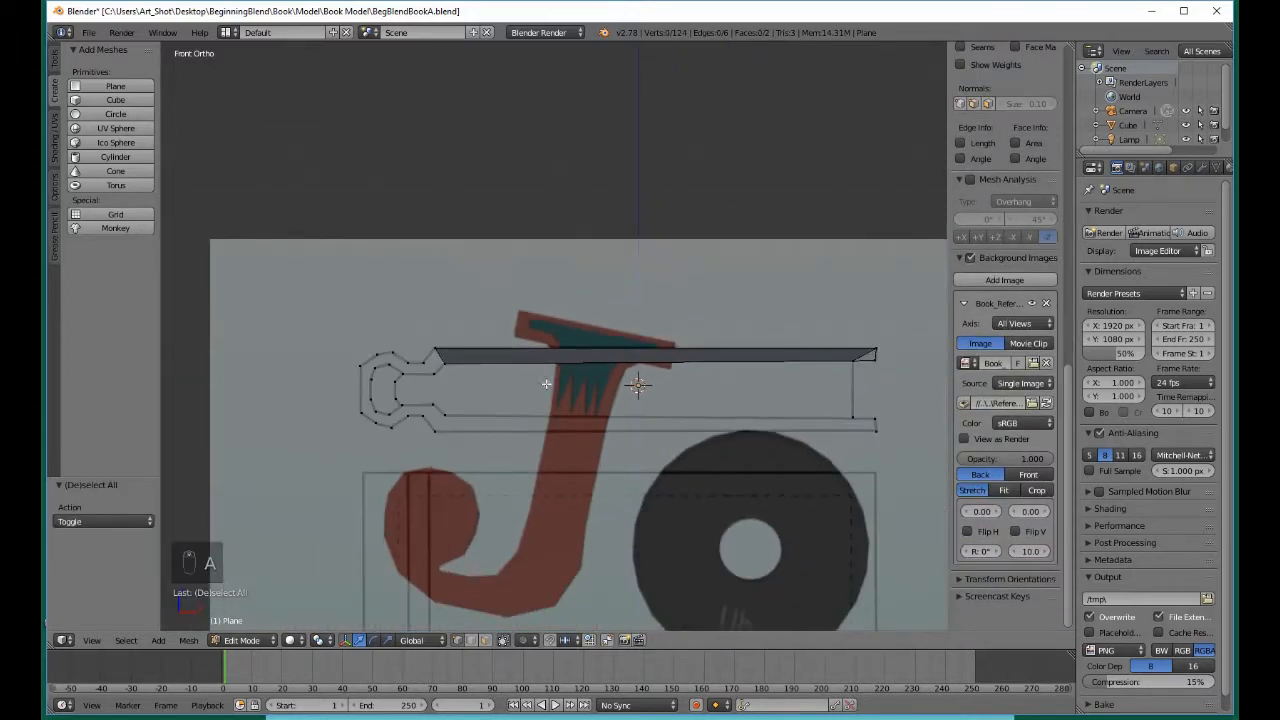
pyautogui.keyDown('shift'); pyautogui.moveTo(734, 374); pyautogui.dragTo(540, 440, button='middle'); pyautogui.keyUp('shift')
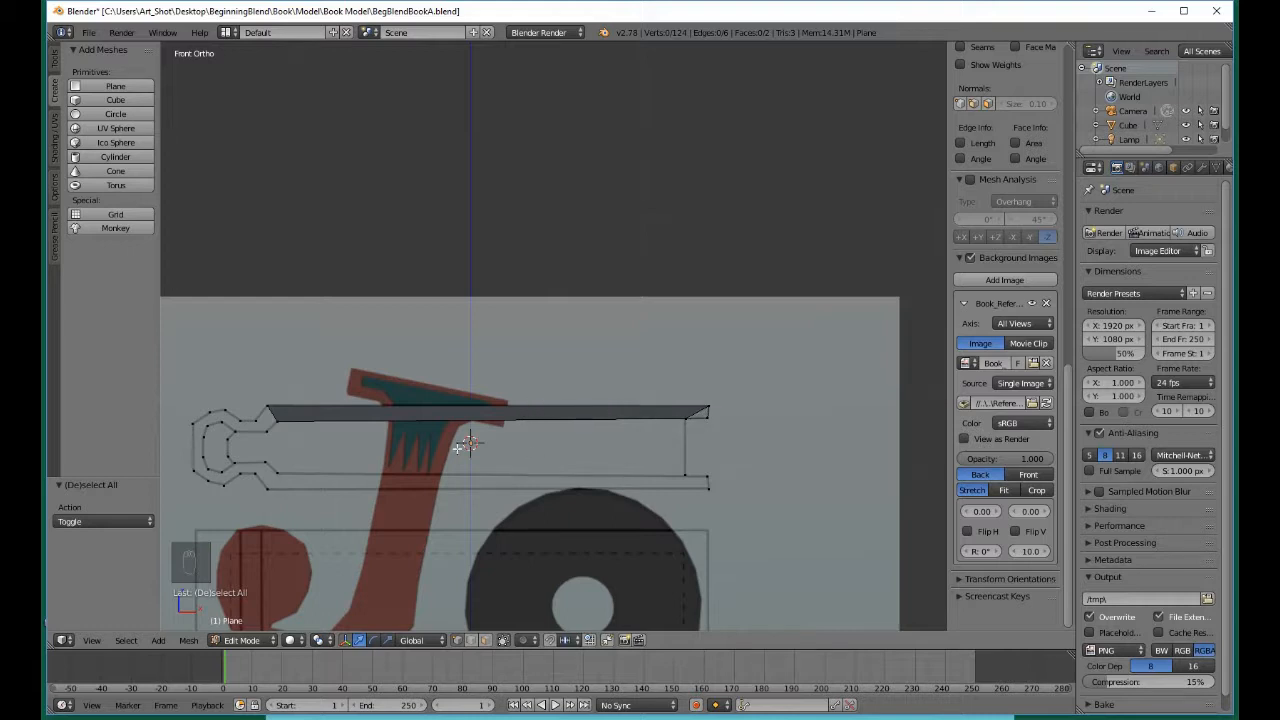
pyautogui.moveTo(458, 448); pyautogui.dragTo(474, 477, button='middle')
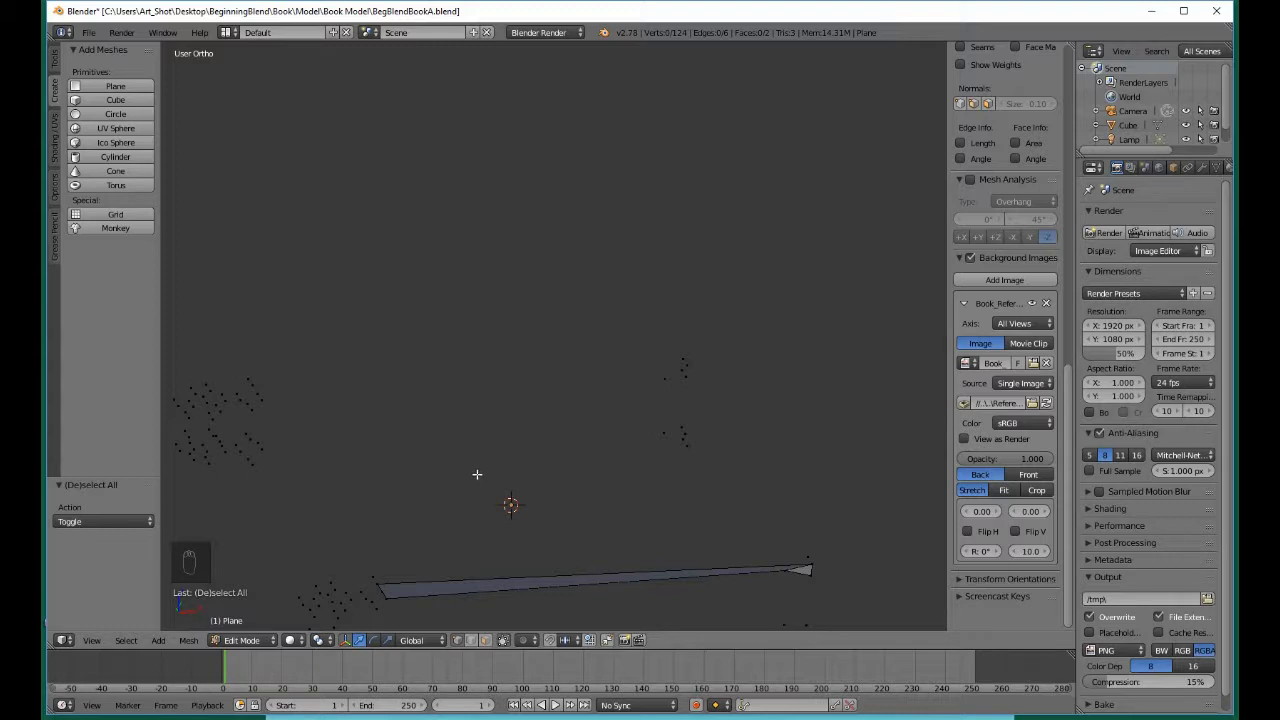
pyautogui.hotkey('ctrl', 'z')
pyautogui.hotkey('ctrl', 'z')
pyautogui.hotkey('ctrl', 'z')
pyautogui.hotkey('ctrl', 'z')
pyautogui.hotkey('ctrl', 'z')
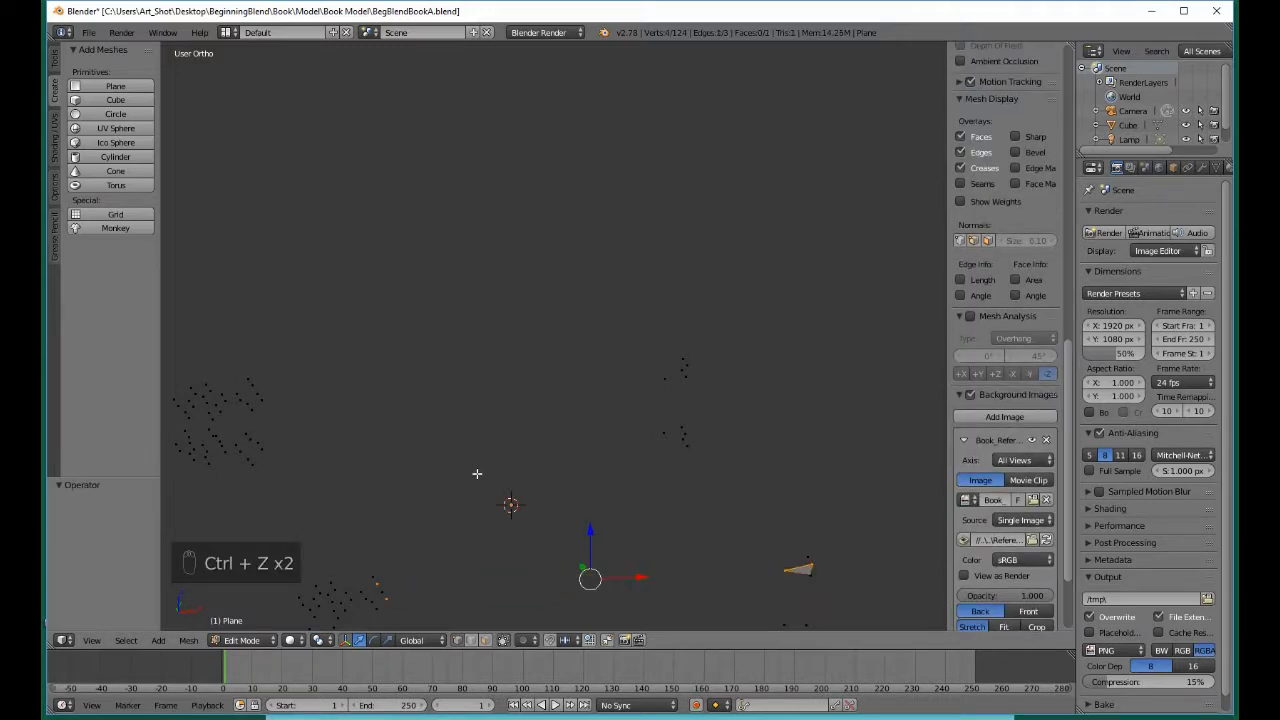
pyautogui.hotkey('ctrl', 'z')
pyautogui.hotkey('ctrl', 'z')
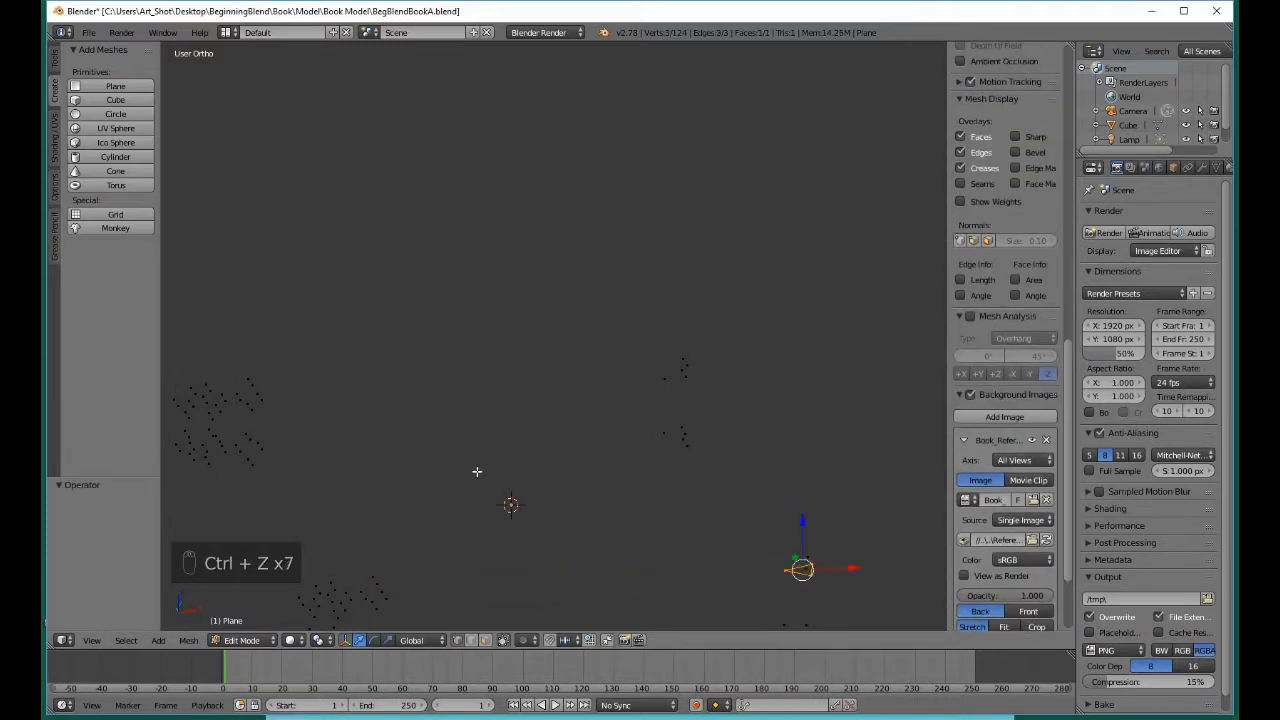
pyautogui.hotkey('ctrl', 'z')
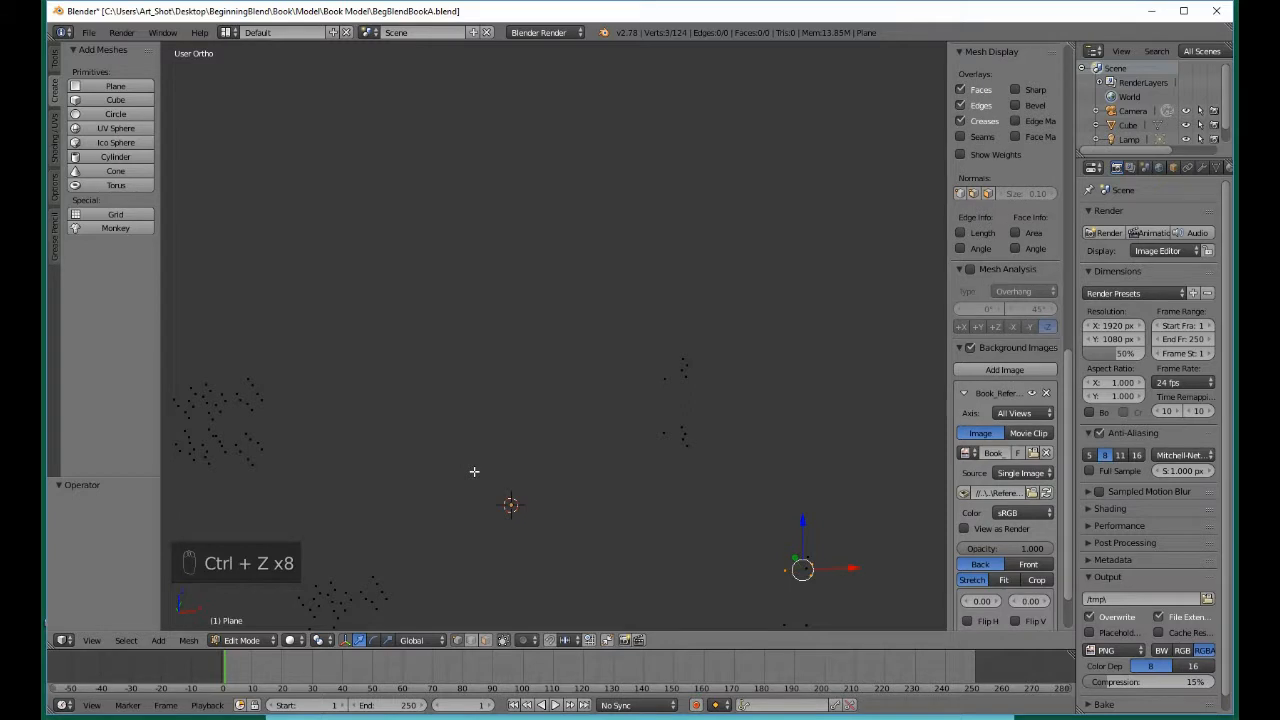
# Try to fill a face along the upper cover from a wireframe box selection of the vertices at its fore-edge and hinge ends
pyautogui.press('KP_3')
pyautogui.press('KP_1')
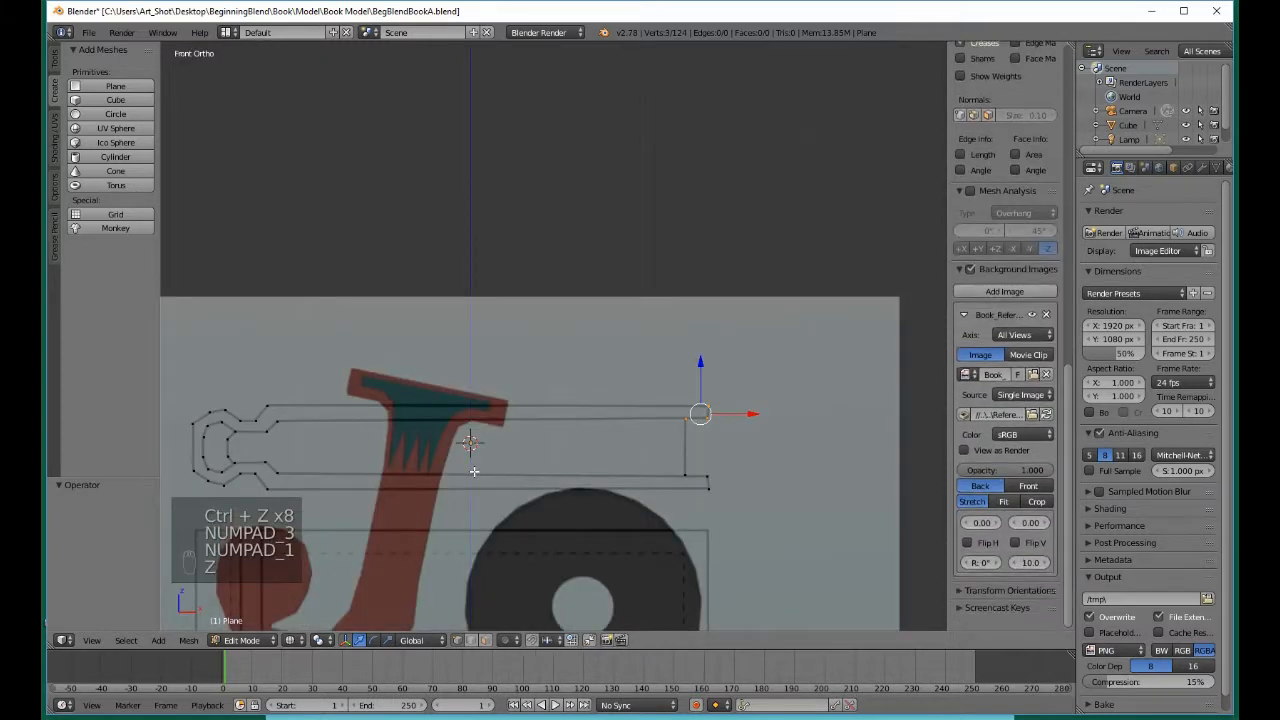
pyautogui.press('z')
pyautogui.press('a')
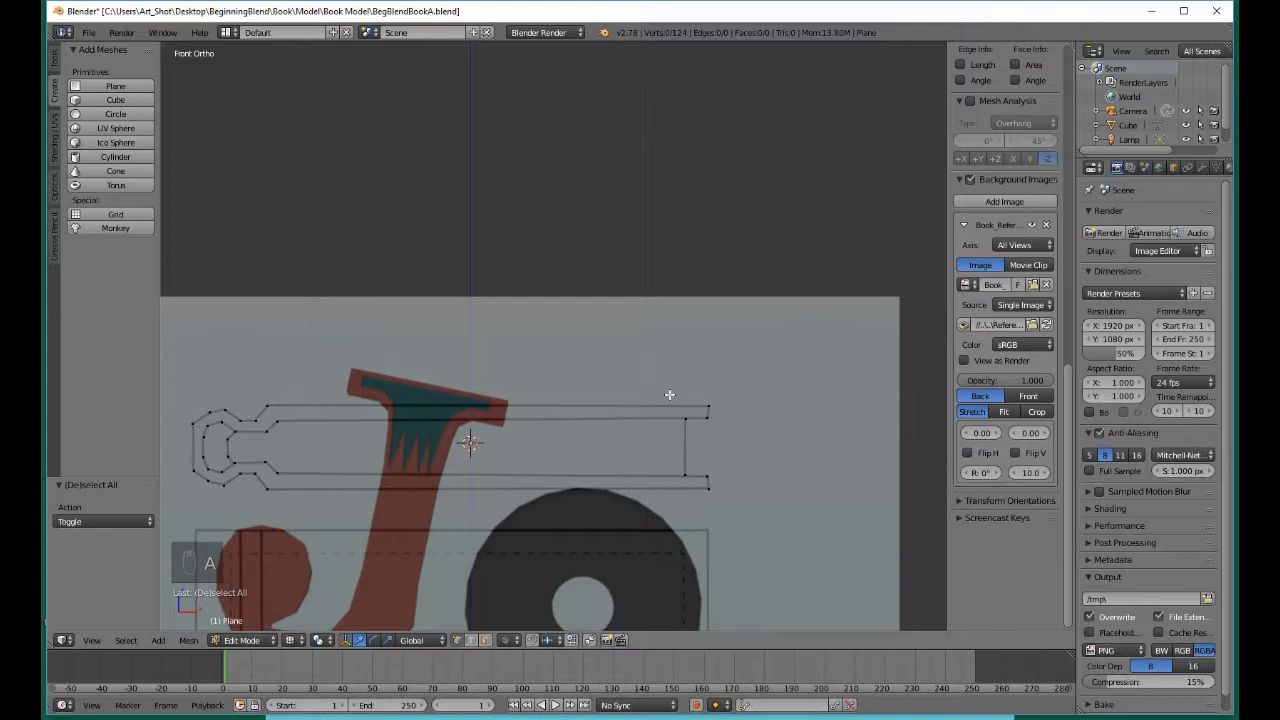
pyautogui.press('b')
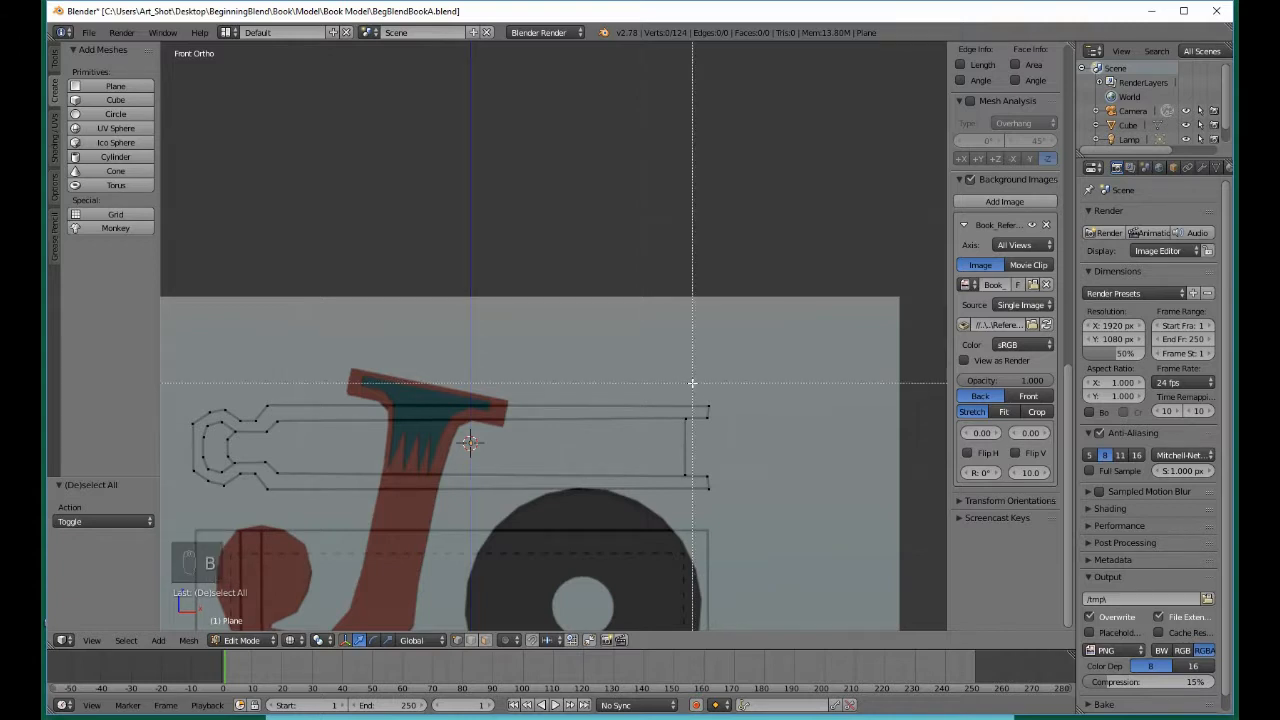
pyautogui.moveTo(692, 383); pyautogui.dragTo(719, 427)
pyautogui.press('b')
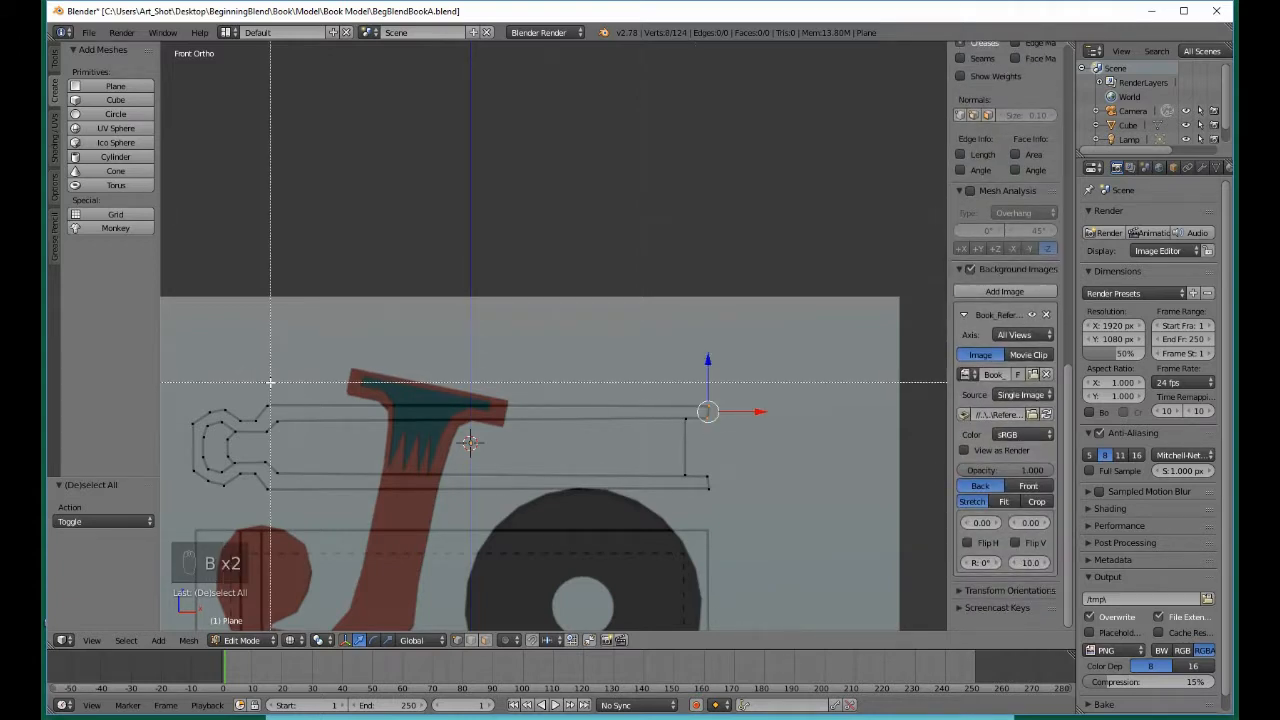
pyautogui.moveTo(263, 384); pyautogui.dragTo(299, 430)
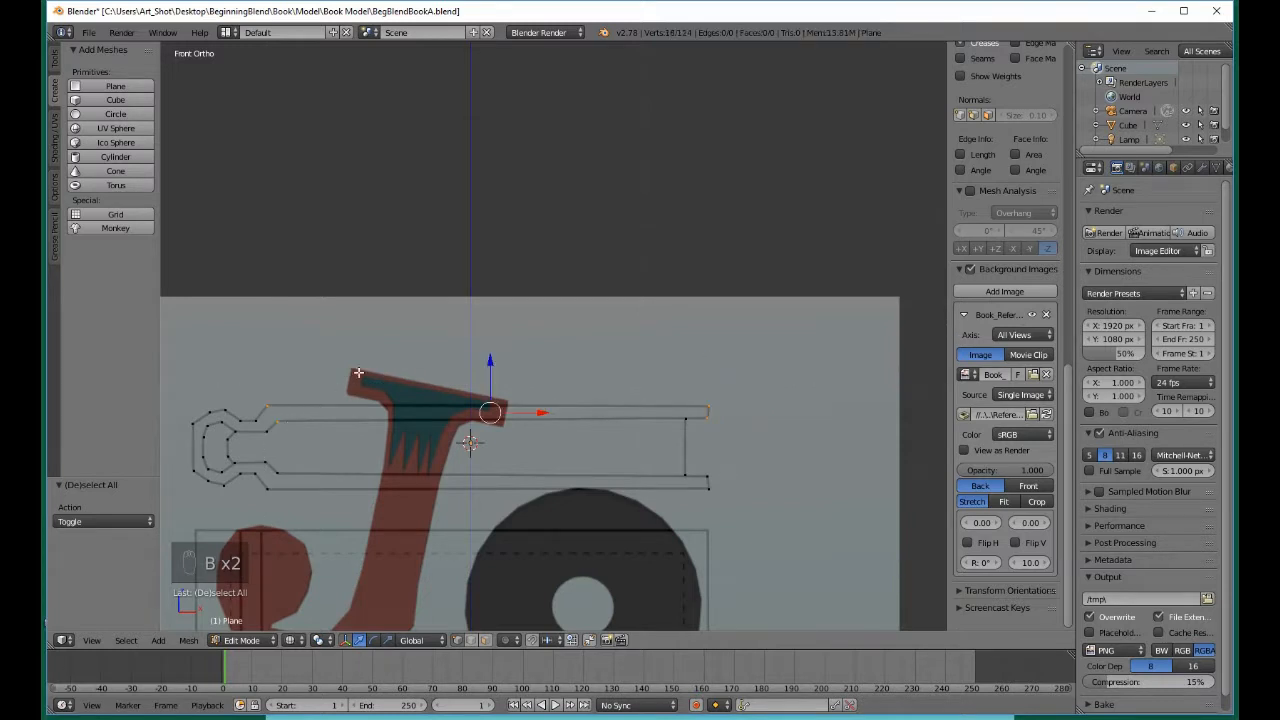
pyautogui.press('f')
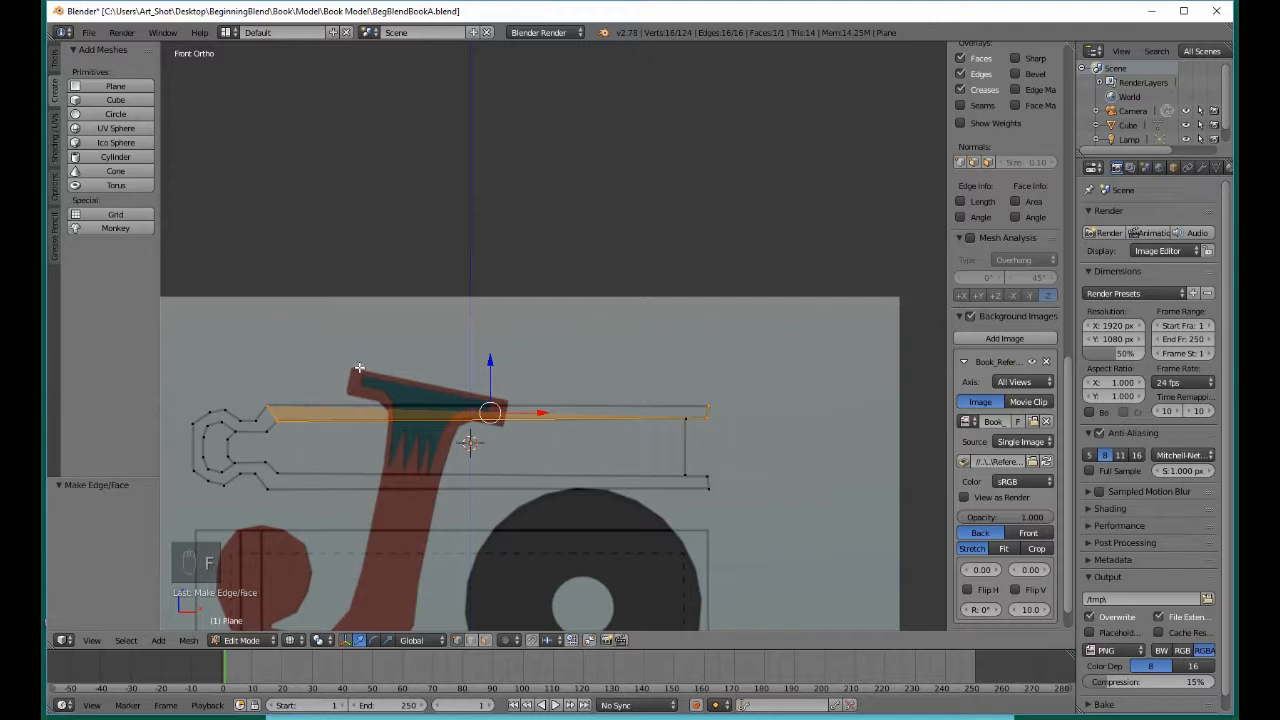
pyautogui.moveTo(359, 368); pyautogui.dragTo(367, 381, button='middle')
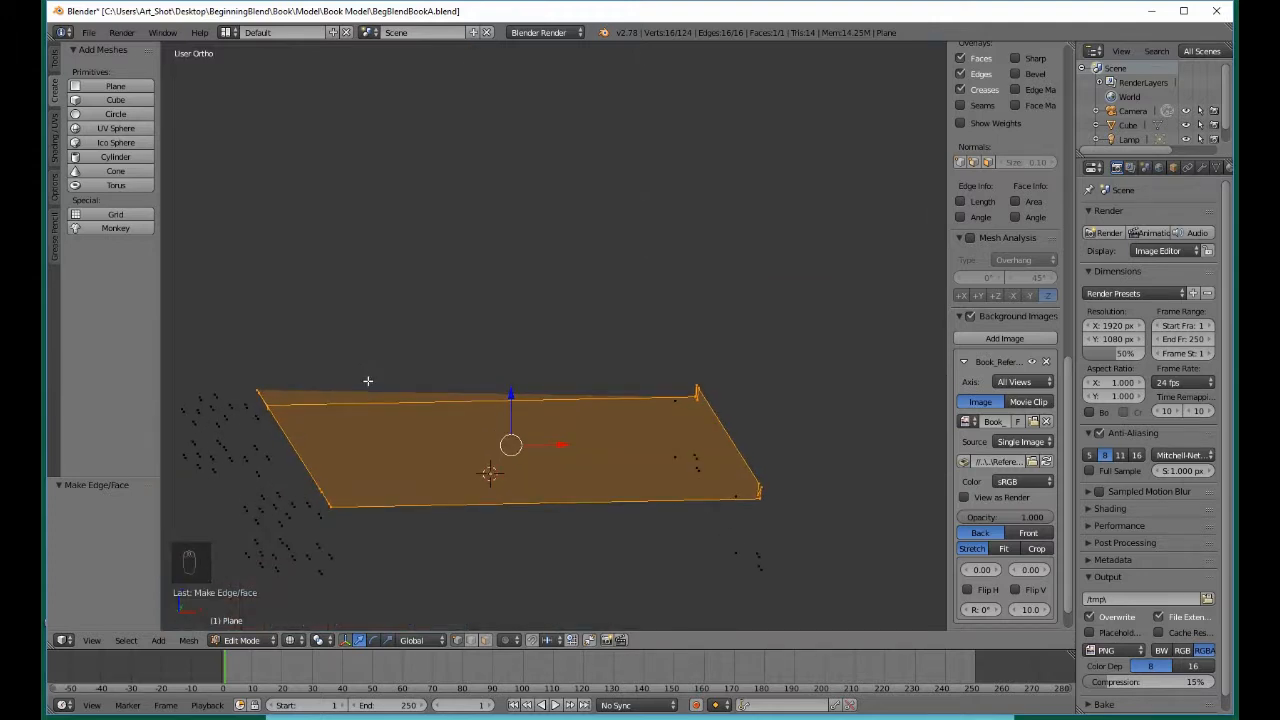
pyautogui.hotkey('ctrl', 'z')
pyautogui.press('a')
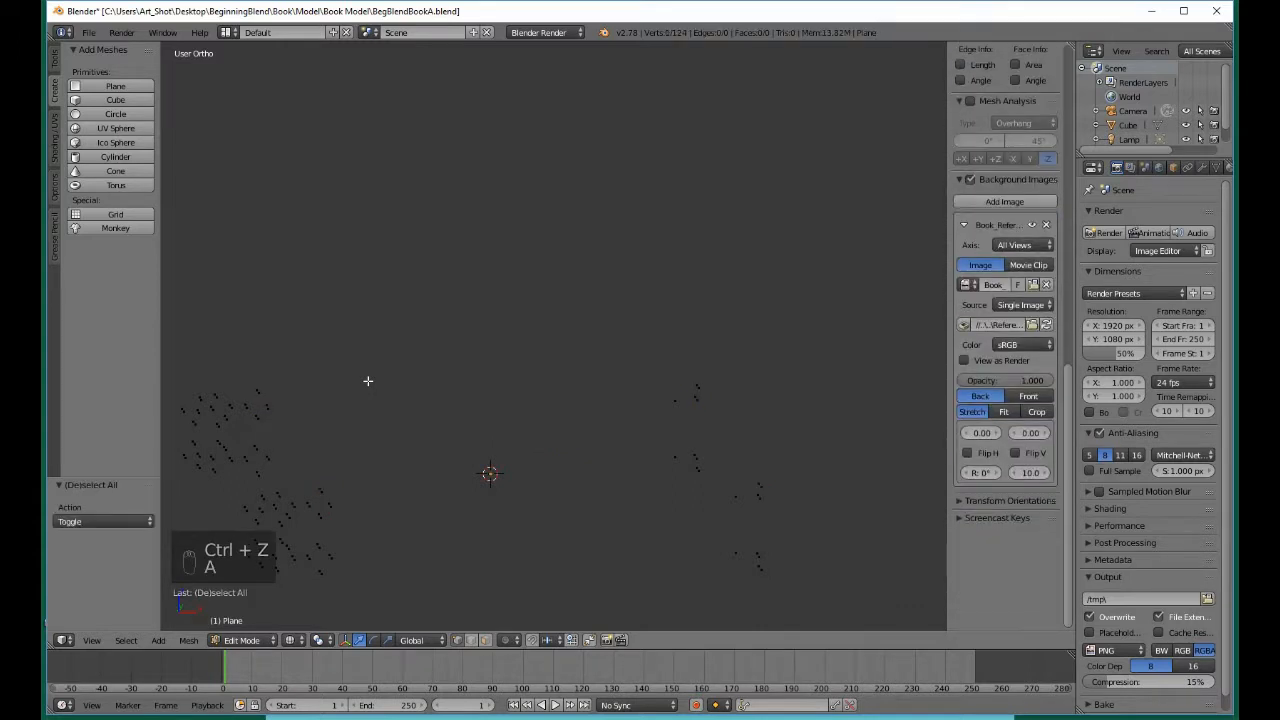
# In solid shading, fill a four-sided face on the front profile between the upper cover's two fore-edge vertices and the two beside the hinge
pyautogui.press('z')
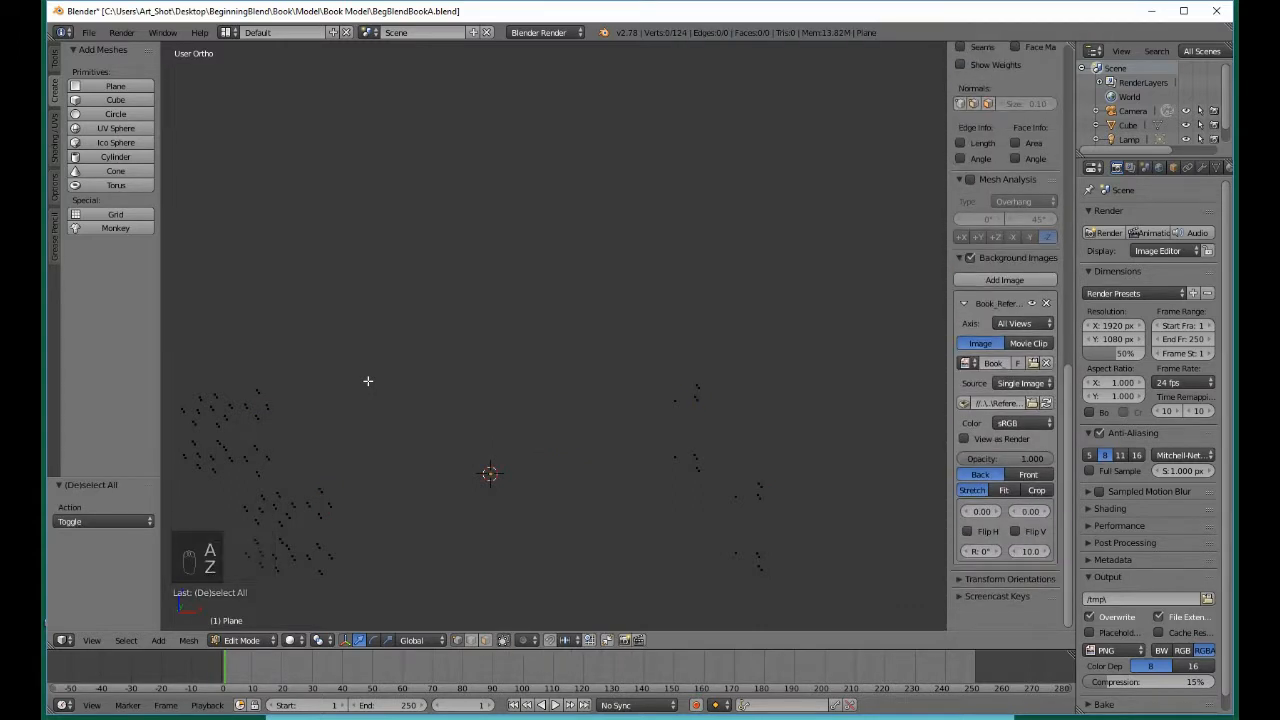
pyautogui.press('KP_3')
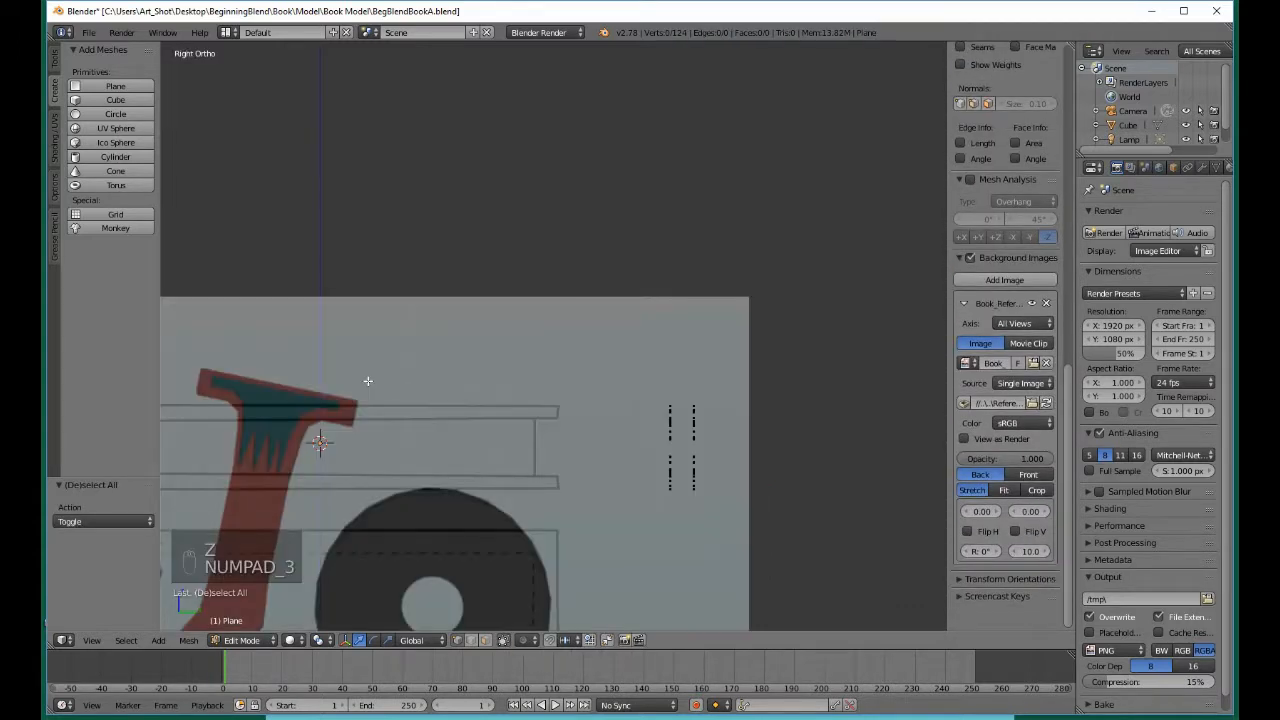
pyautogui.press('KP_1')
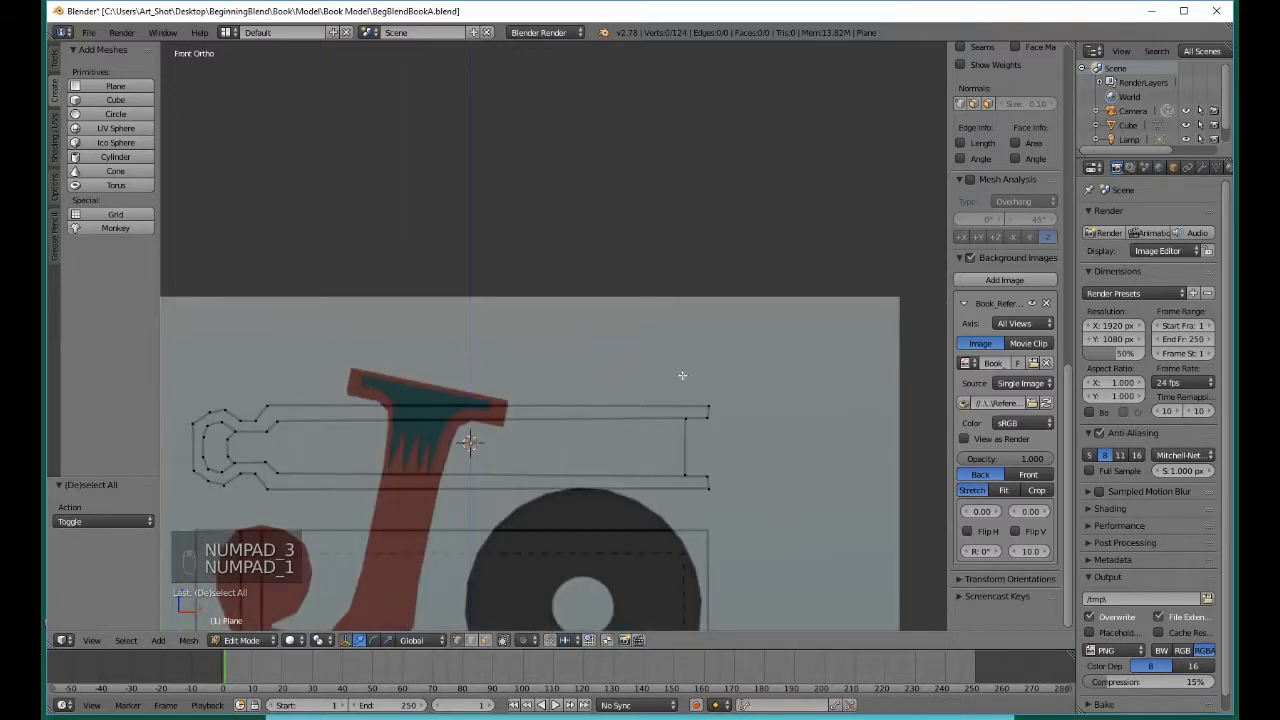
pyautogui.press('b')
pyautogui.moveTo(698, 392); pyautogui.dragTo(716, 432)
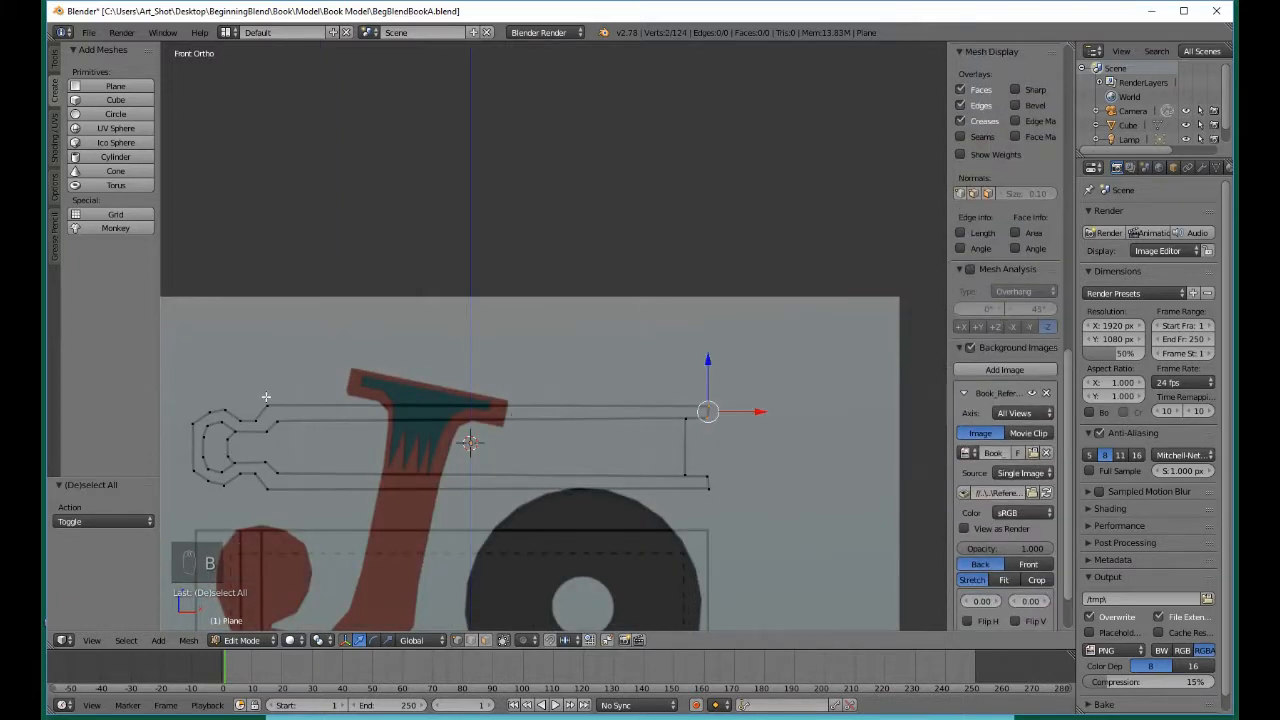
pyautogui.press('b')
pyautogui.moveTo(266, 397); pyautogui.dragTo(296, 429)
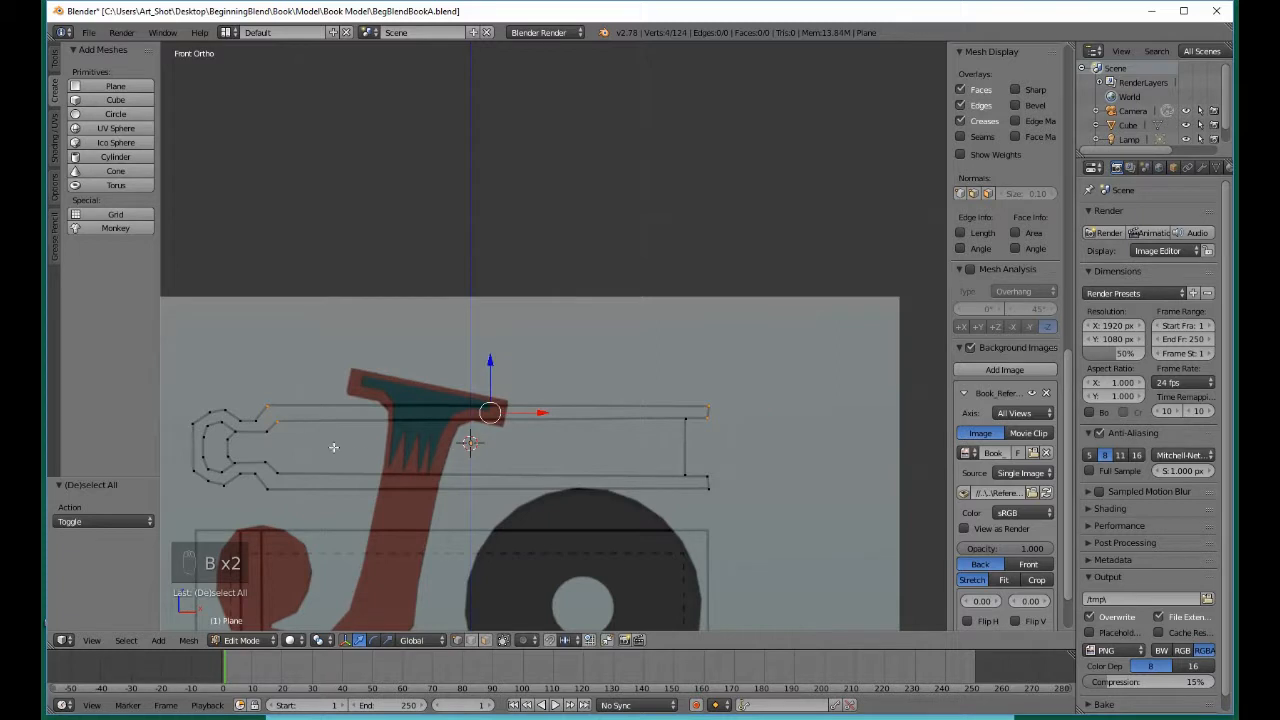
pyautogui.moveTo(346, 452); pyautogui.dragTo(351, 477, button='middle')
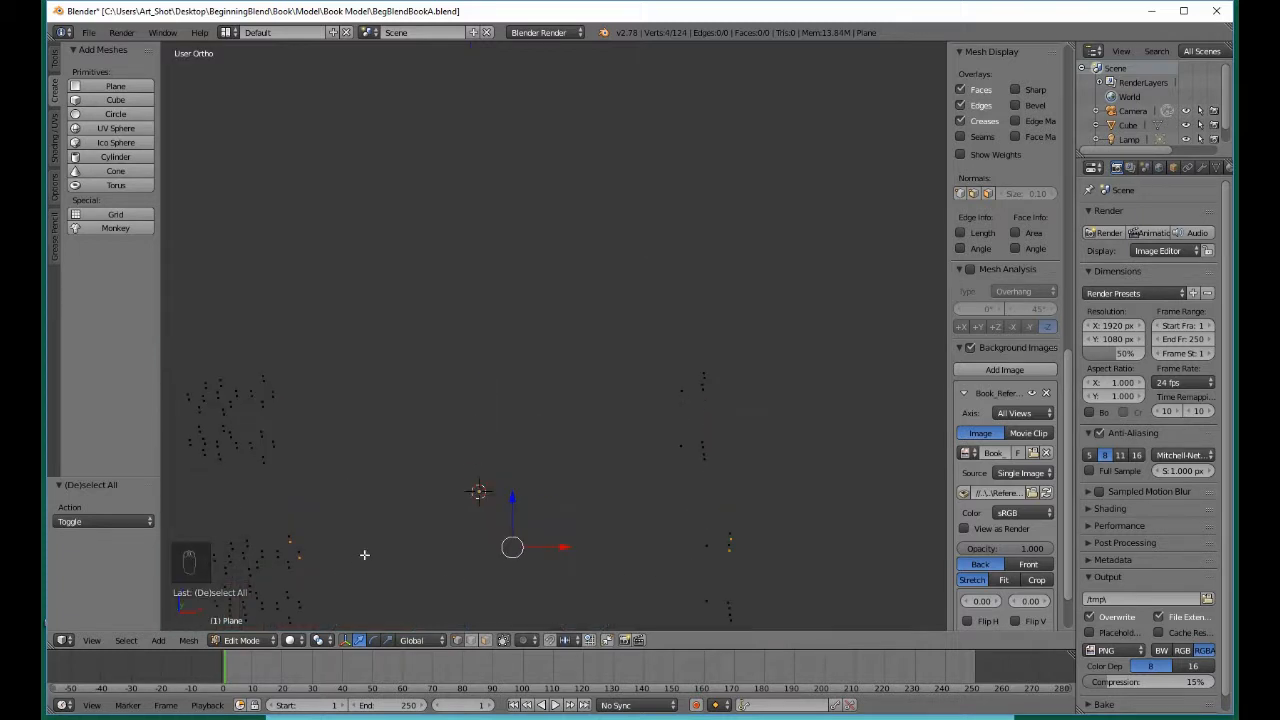
pyautogui.press('f')
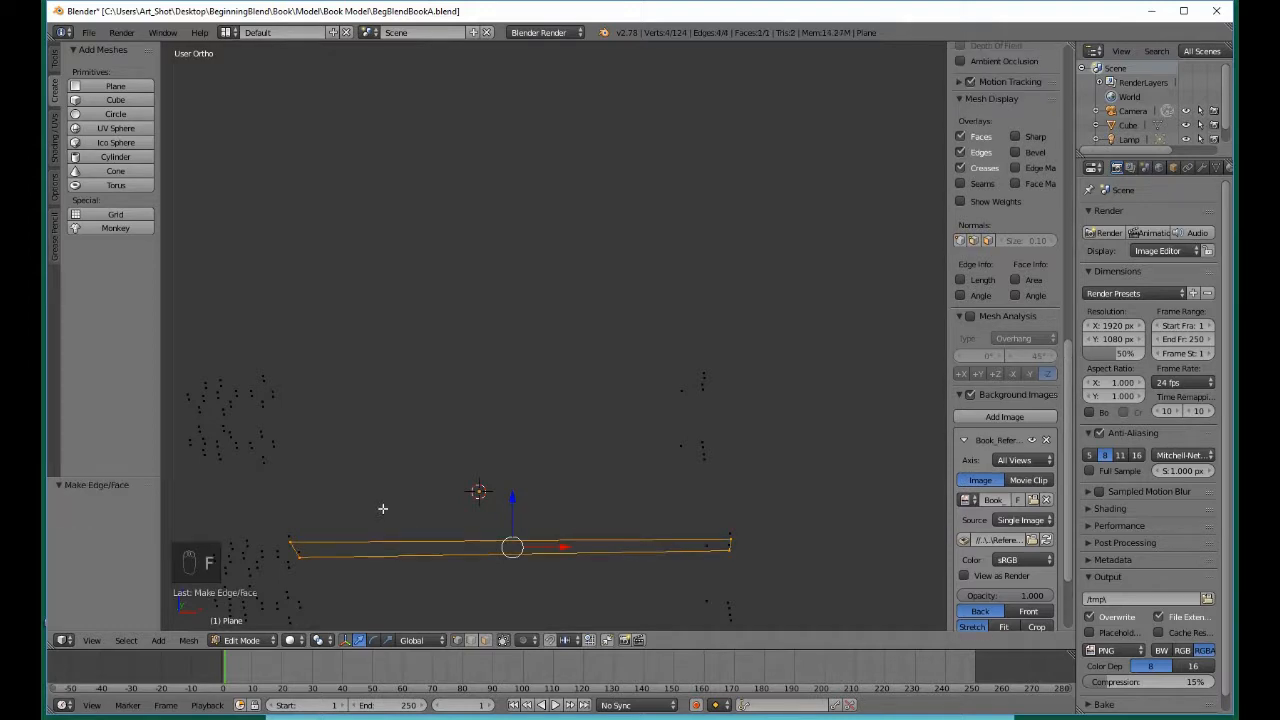
# Flip the normal of the long upper cover face from the front view and deselect it
pyautogui.press('KP_3')
pyautogui.press('KP_1')
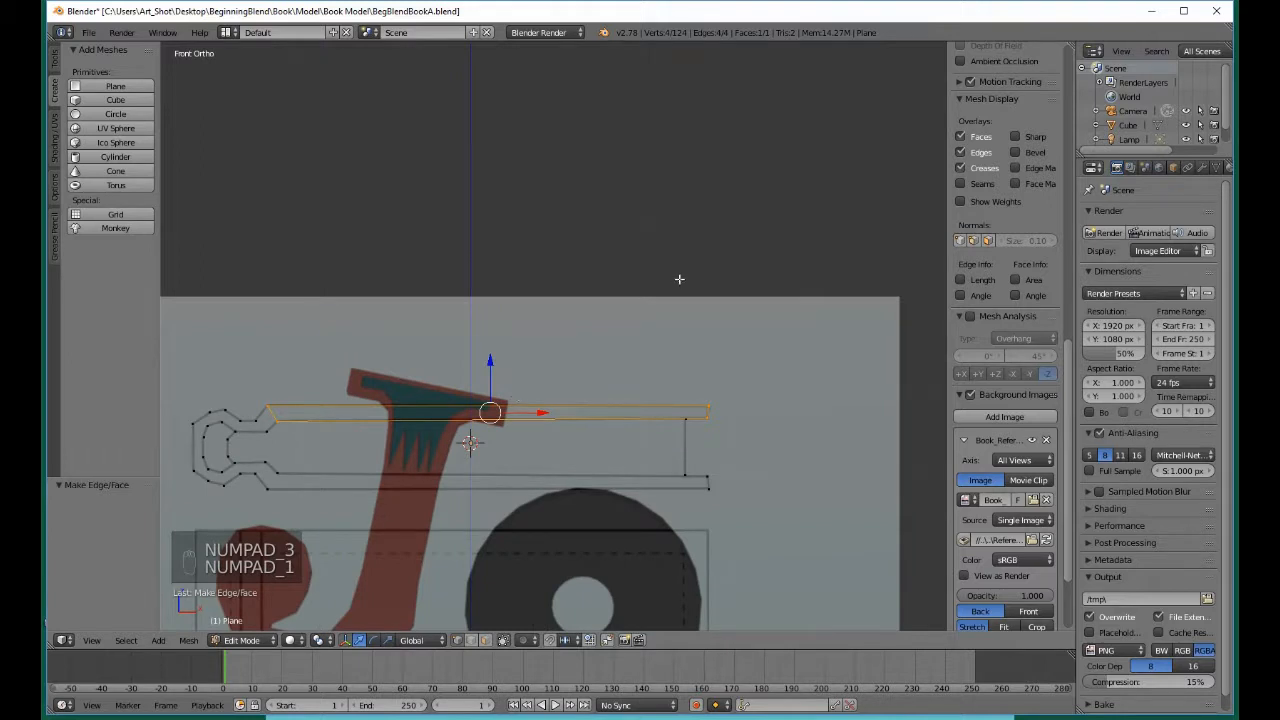
pyautogui.press('w')
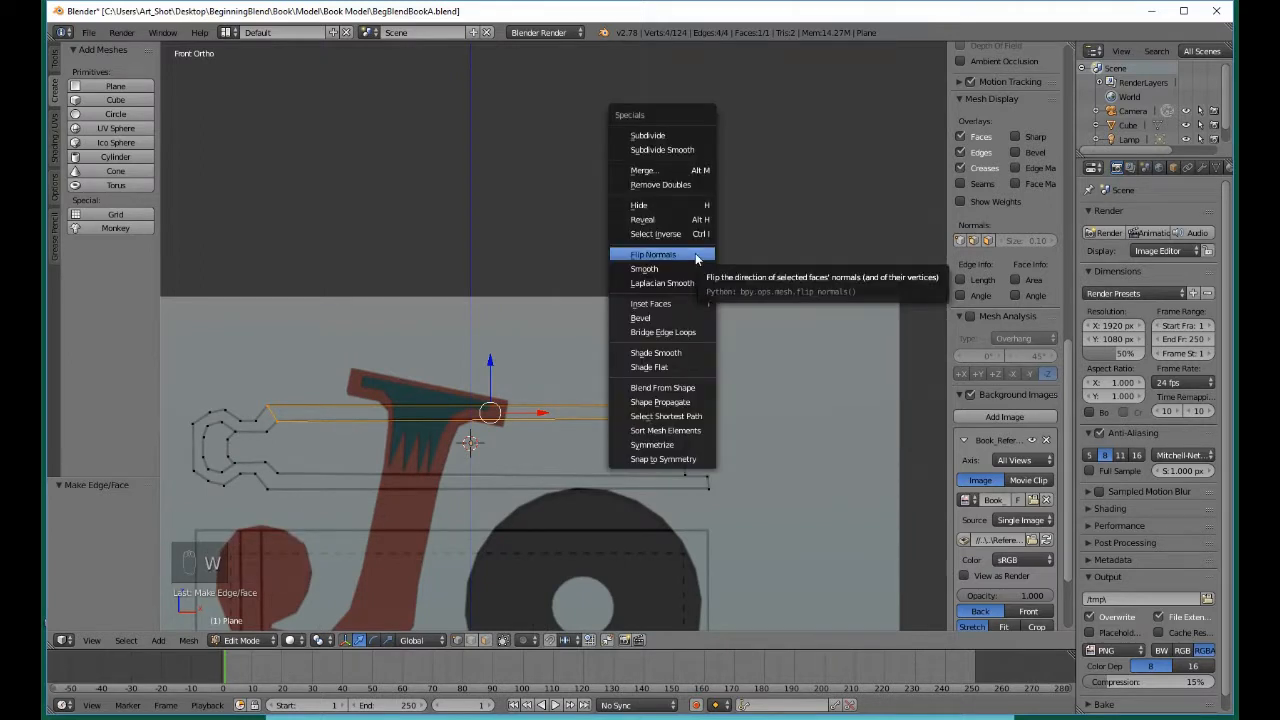
pyautogui.click(695, 253)
pyautogui.press('a')
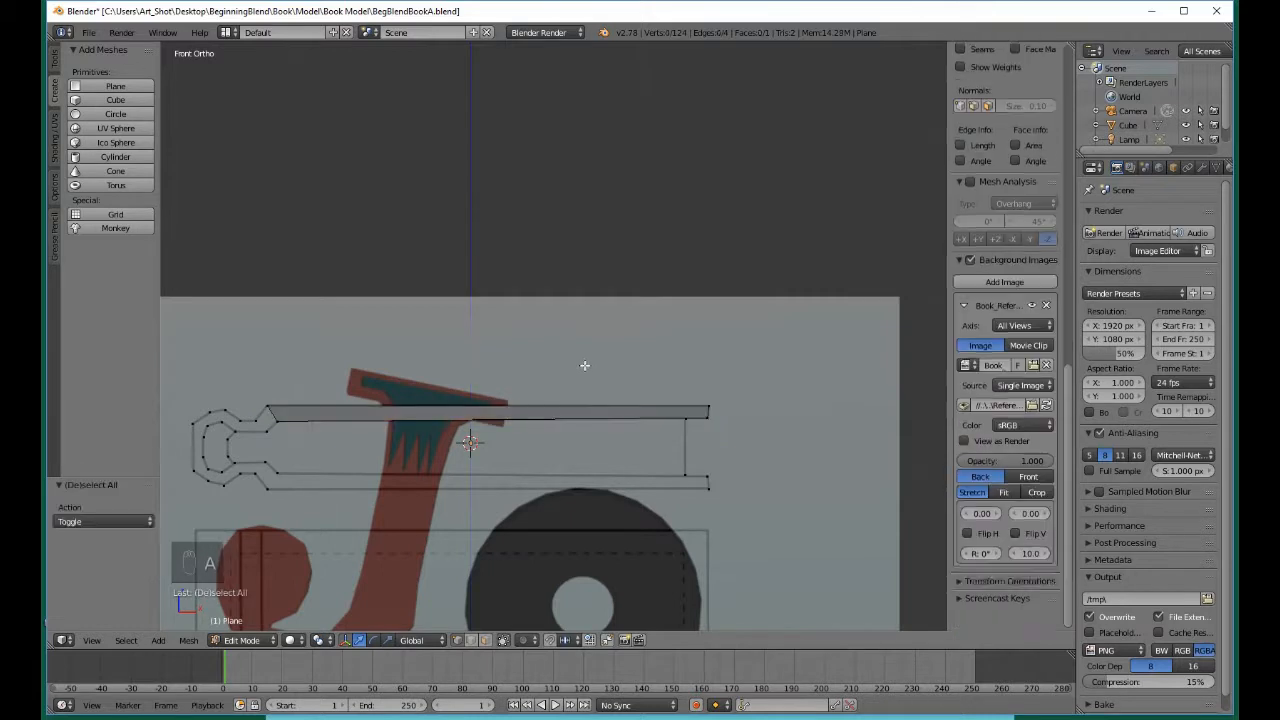
# Fill a four-sided face from the upper cover's hinge-side edge down the slope to the next two vertices, and deselect it
pyautogui.scroll(4, 519, 388)
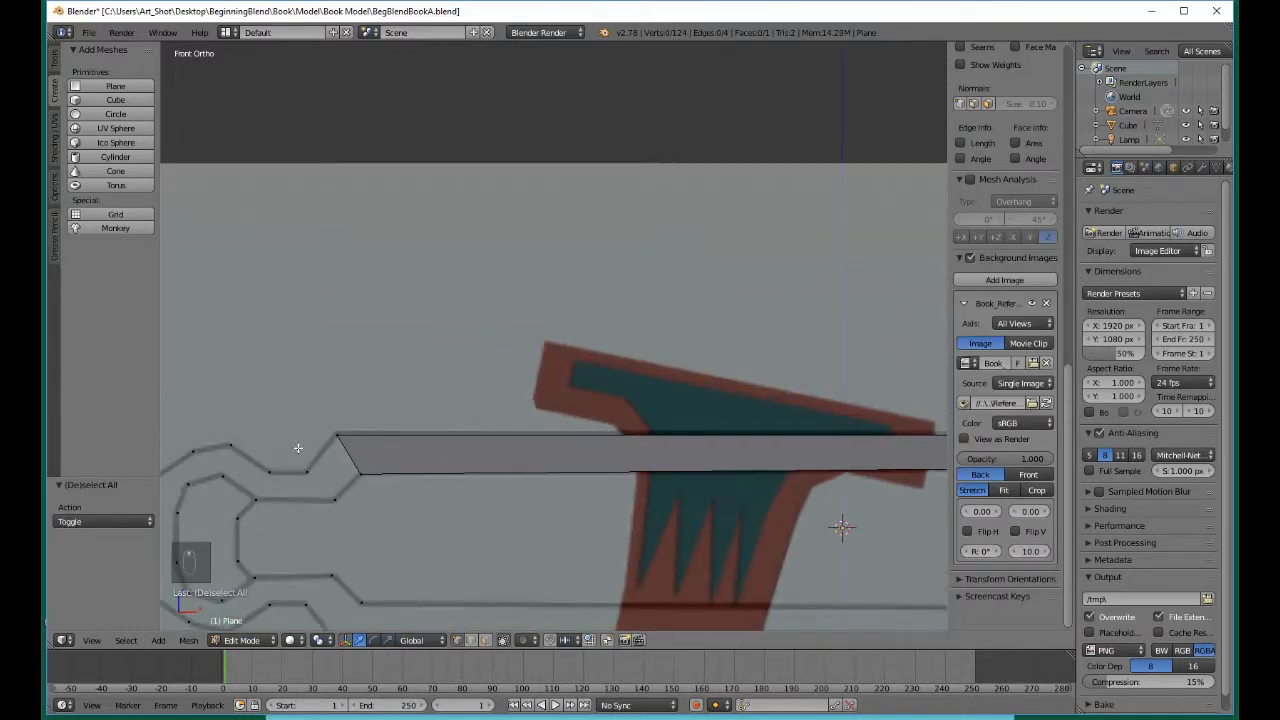
pyautogui.press('b')
pyautogui.moveTo(297, 413); pyautogui.dragTo(375, 504)
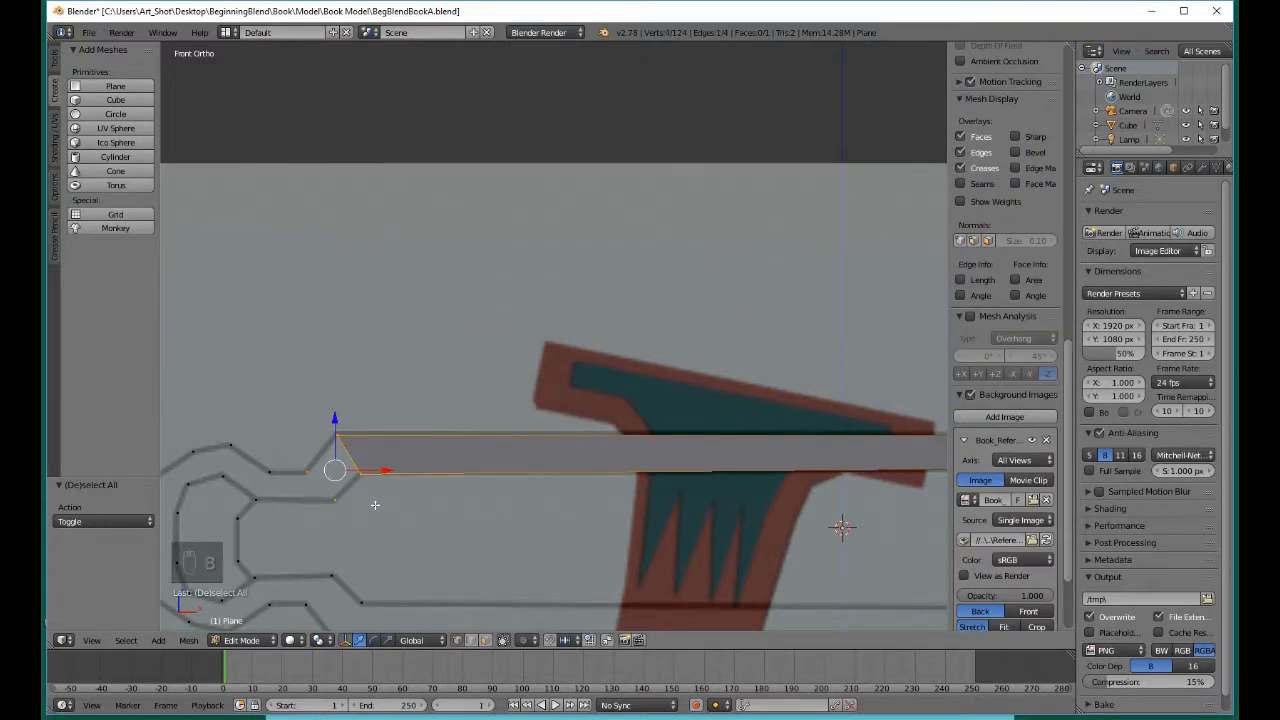
pyautogui.press('f')
pyautogui.press('a')
# Fill a four-sided face across the flat bottom of the upper hinge groove and deselect it
pyautogui.press('b')
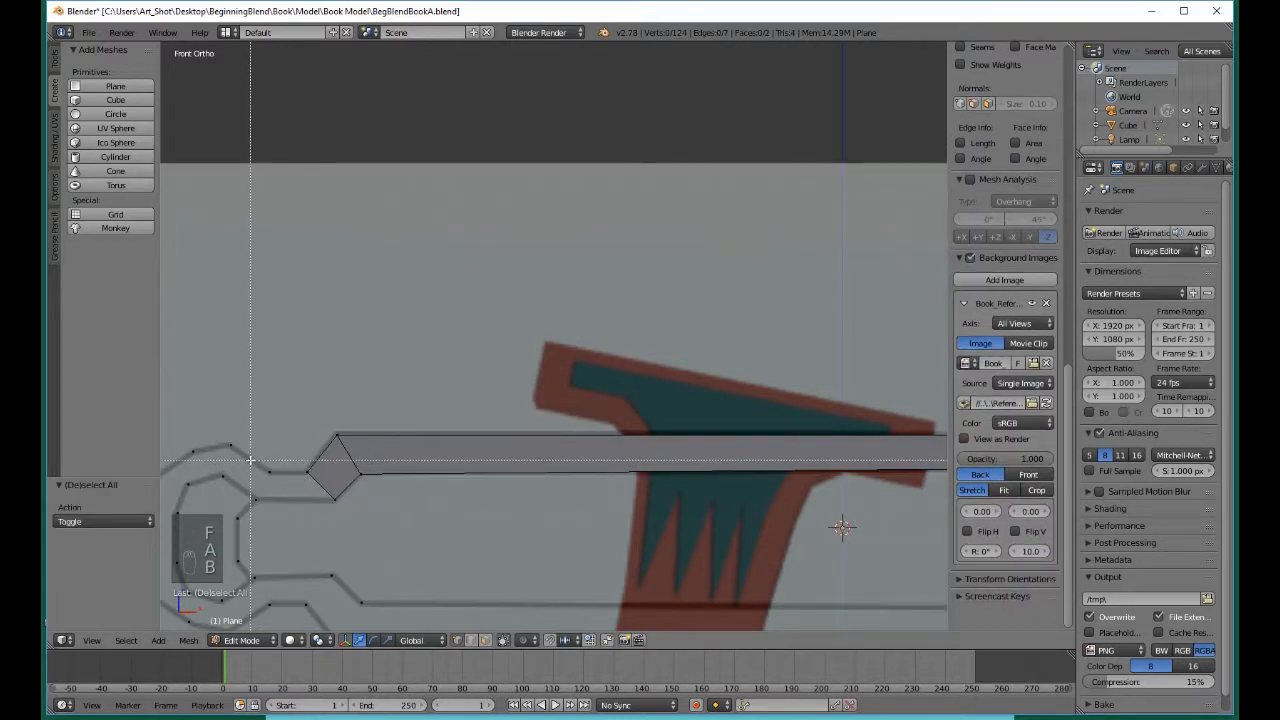
pyautogui.moveTo(250, 460); pyautogui.dragTo(337, 511)
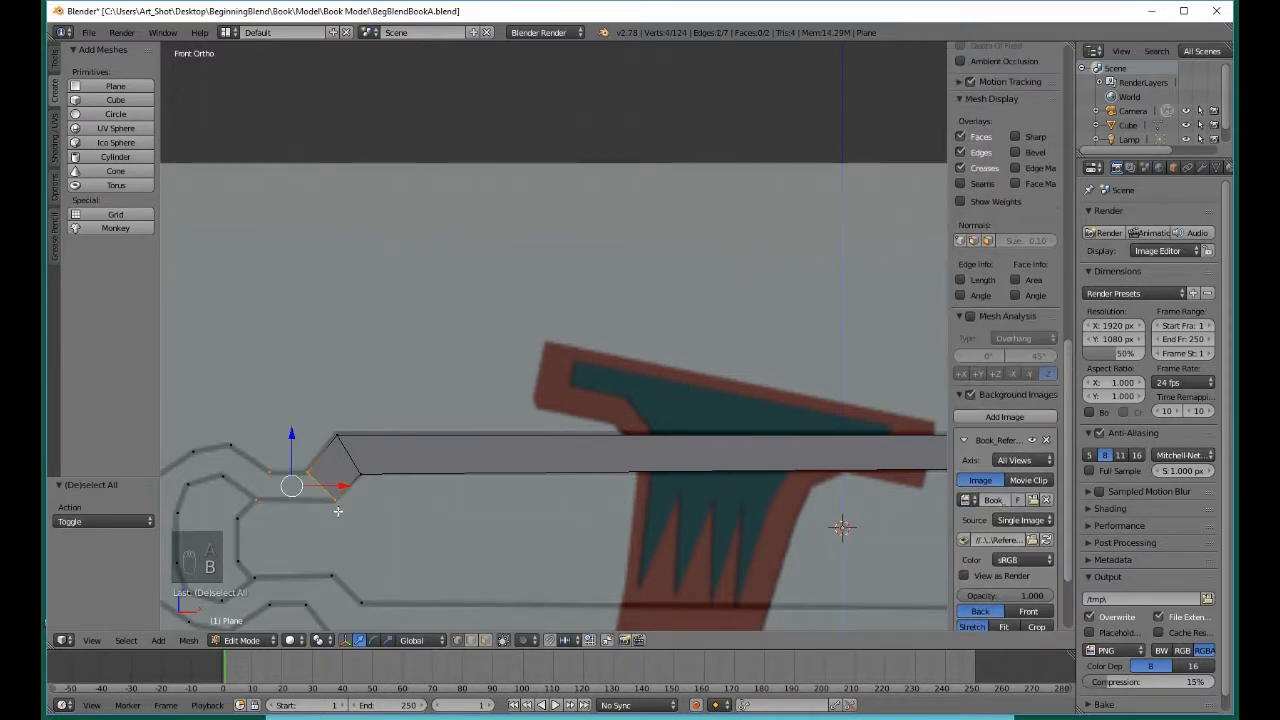
pyautogui.press('f')
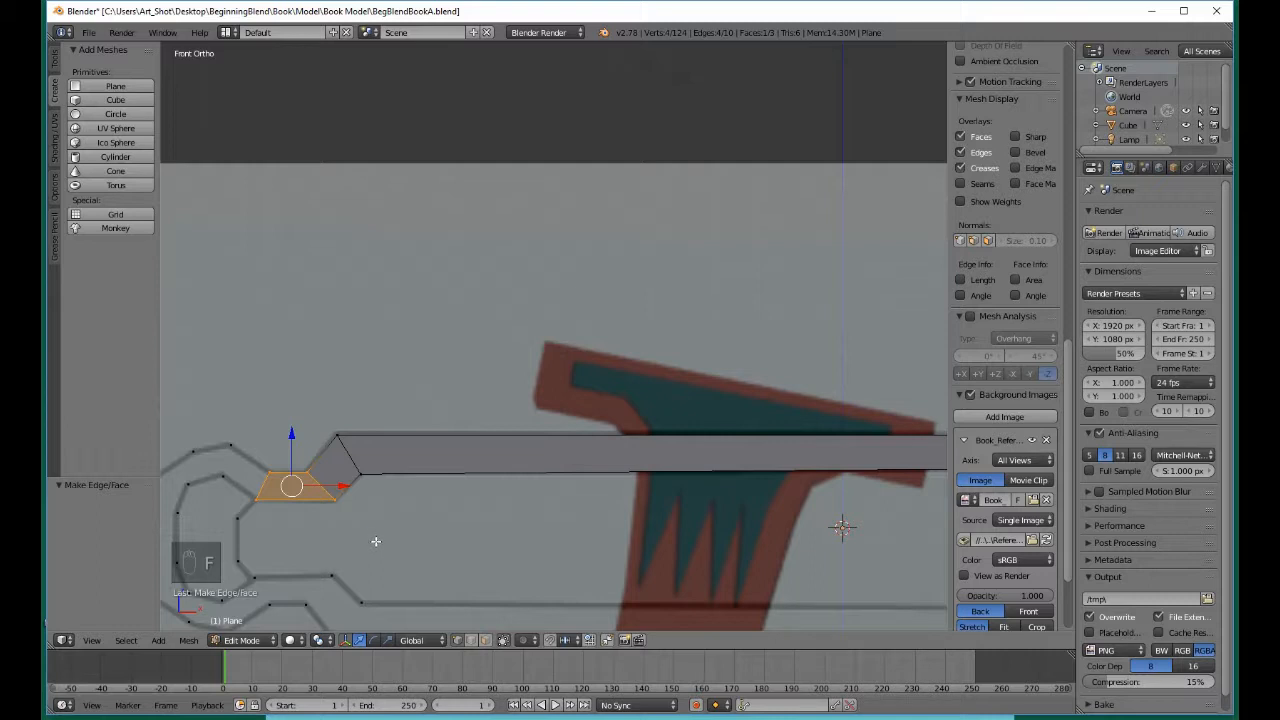
pyautogui.press('a')
# Fill a four-sided face rising from the hinge groove to the next vertex pair on the spine's upper curve, and deselect it
pyautogui.press('b')
pyautogui.moveTo(215, 427); pyautogui.dragTo(281, 506)
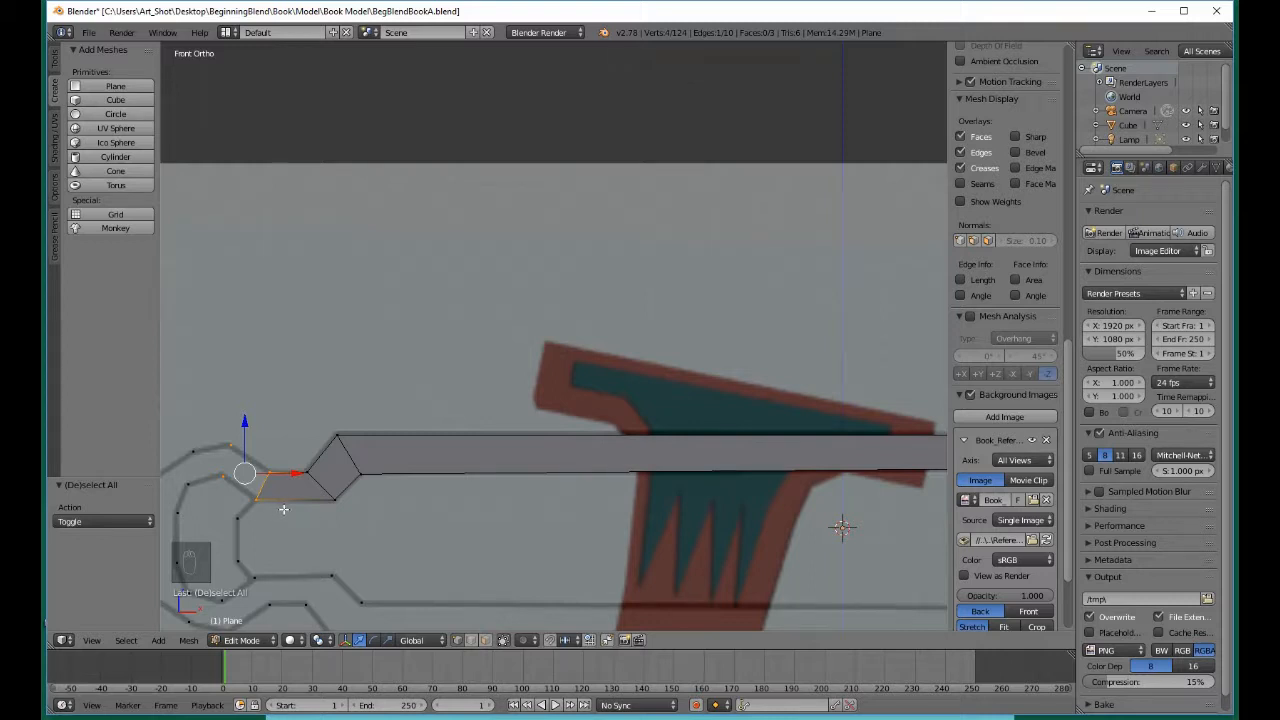
pyautogui.press('f')
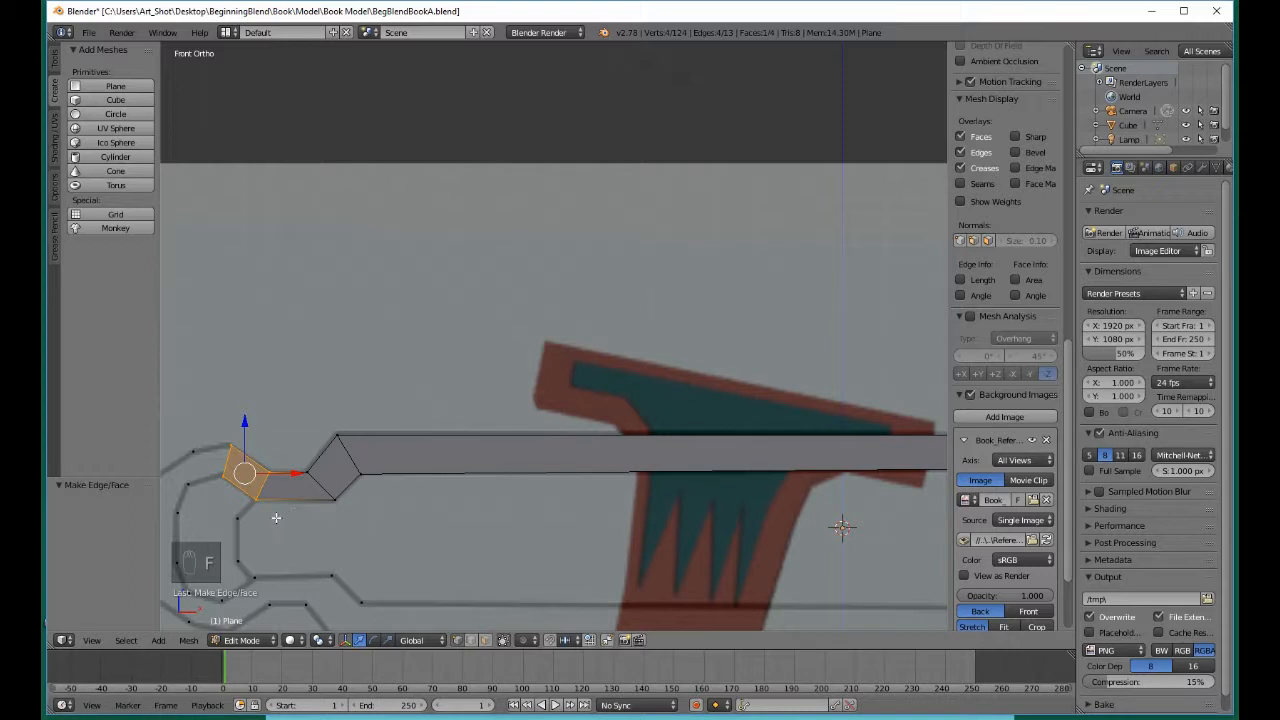
pyautogui.press('a')
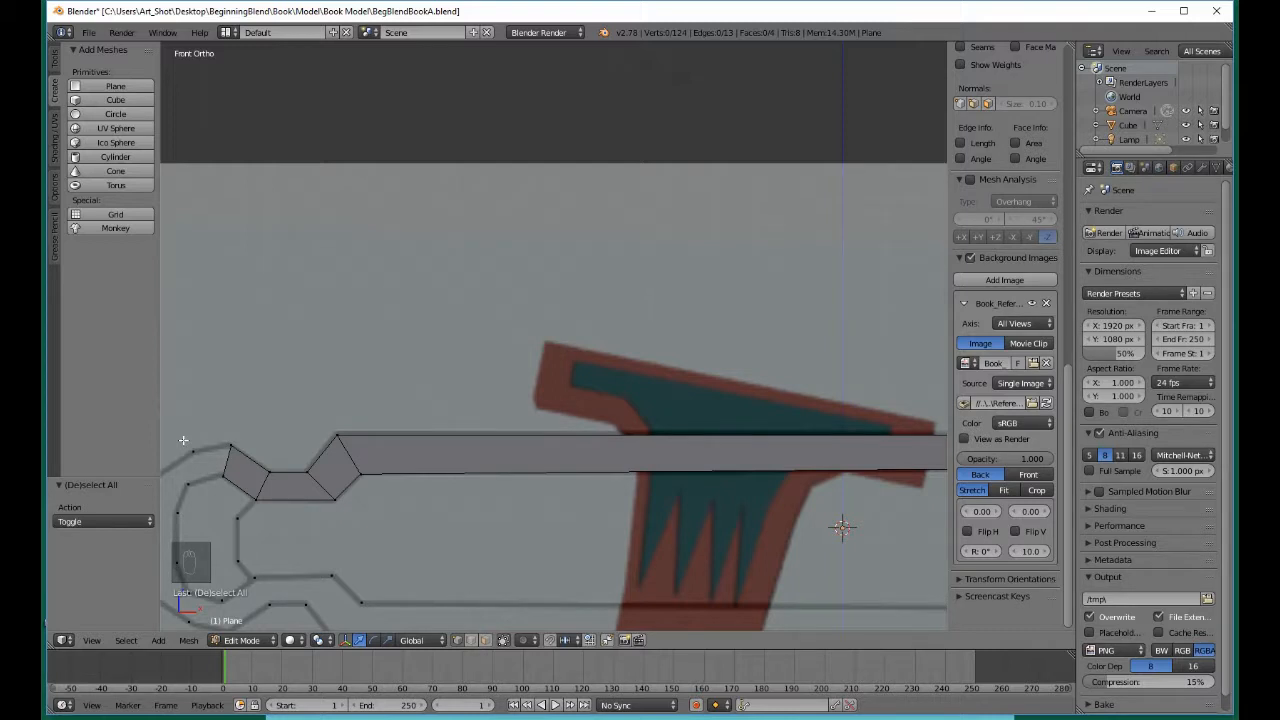
# Fill a four-sided face across the top of the spine's curve to the following inner and outer vertices
pyautogui.press('b')
pyautogui.moveTo(183, 440); pyautogui.dragTo(244, 496)
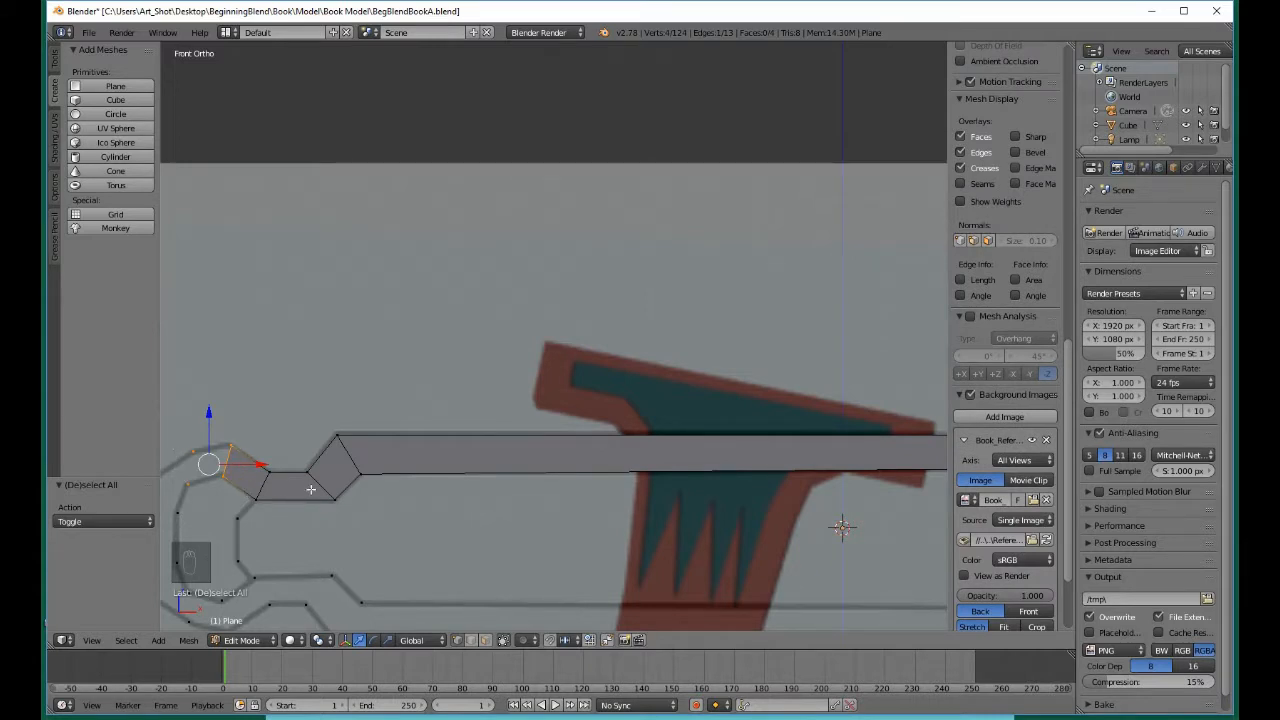
pyautogui.press('f')
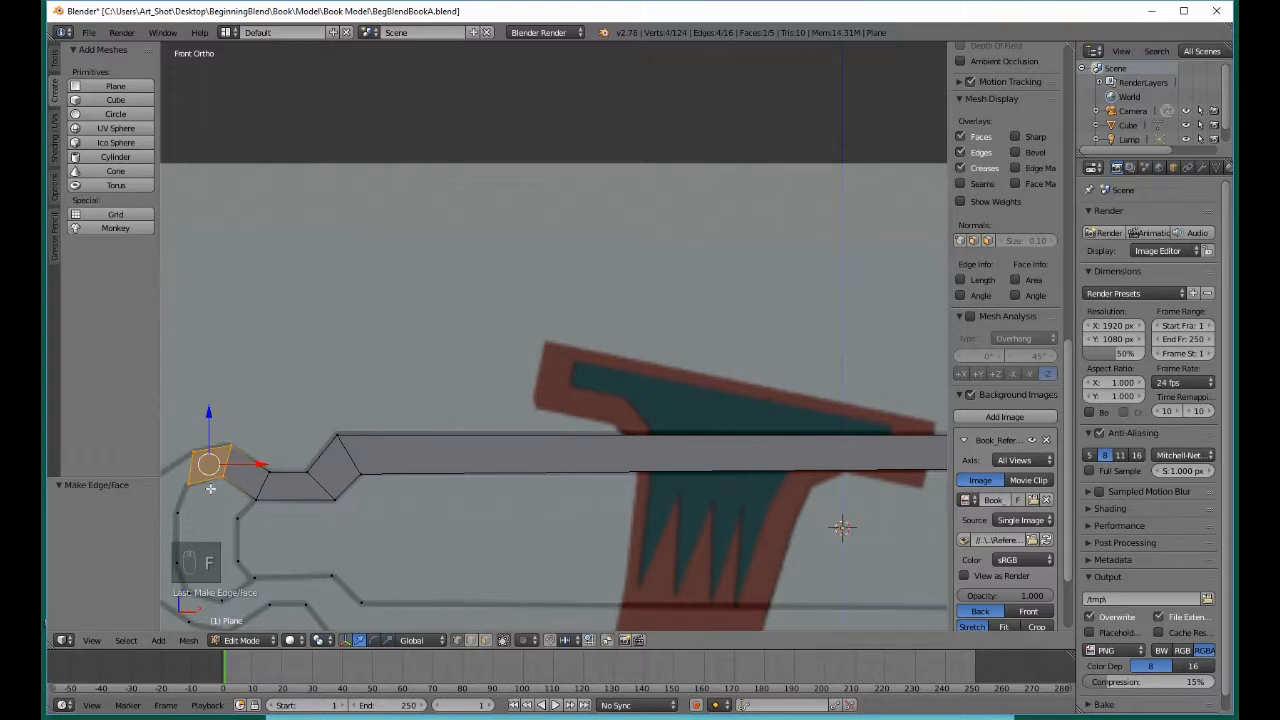
pyautogui.keyDown('shift'); pyautogui.moveTo(211, 490); pyautogui.dragTo(526, 425, button='middle'); pyautogui.keyUp('shift')
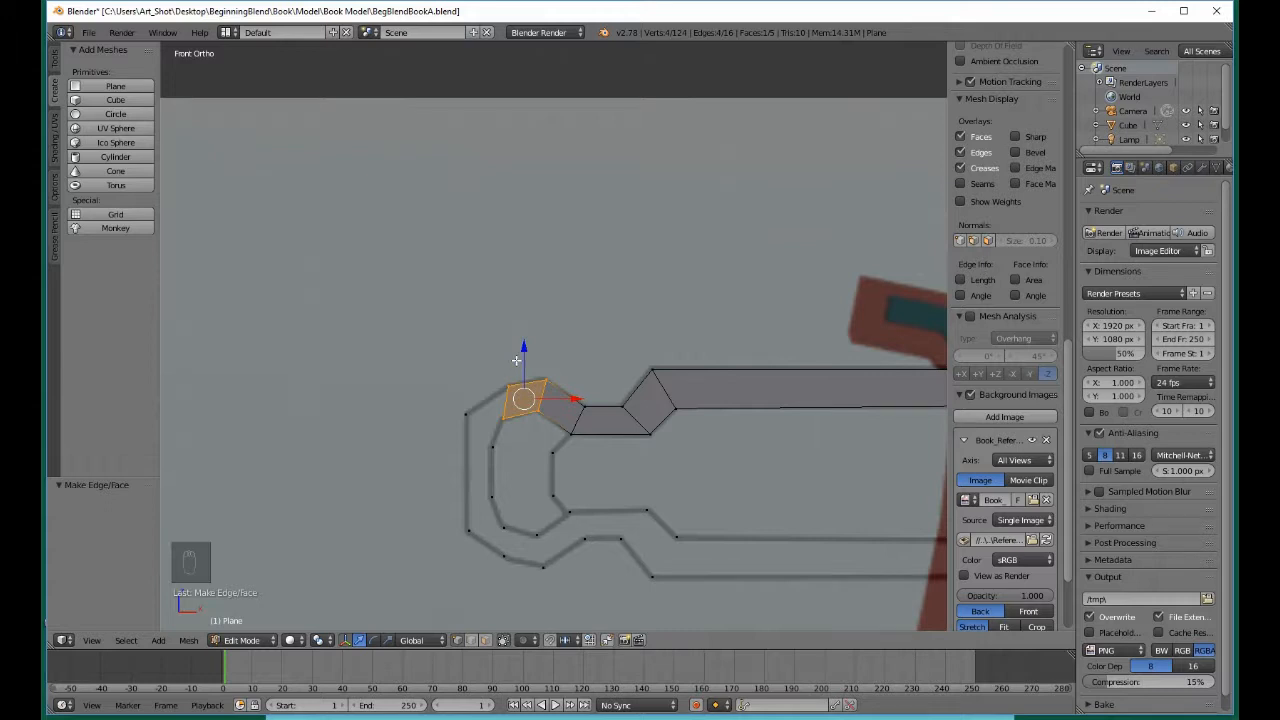
# Fill a triangular face from the spine's upper inner-outer edge to the upper outer corner vertex, and deselect it
pyautogui.press('a')
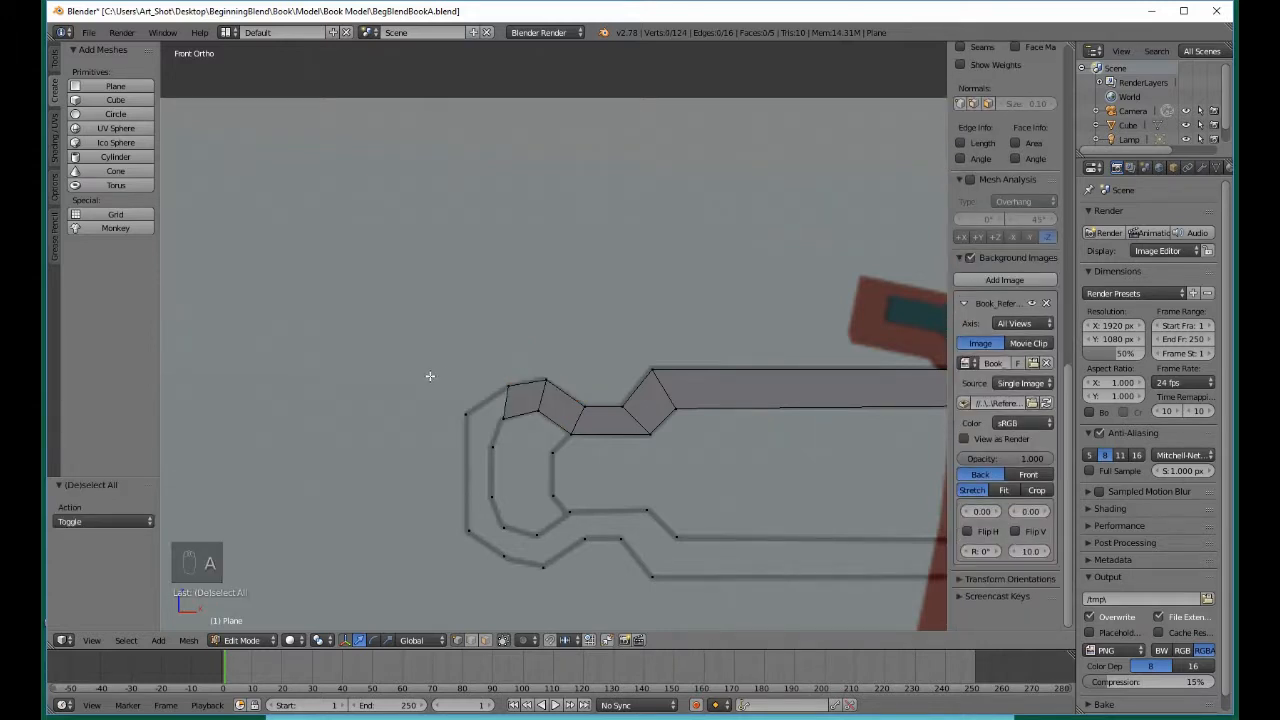
pyautogui.press('b')
pyautogui.moveTo(428, 376); pyautogui.dragTo(512, 430)
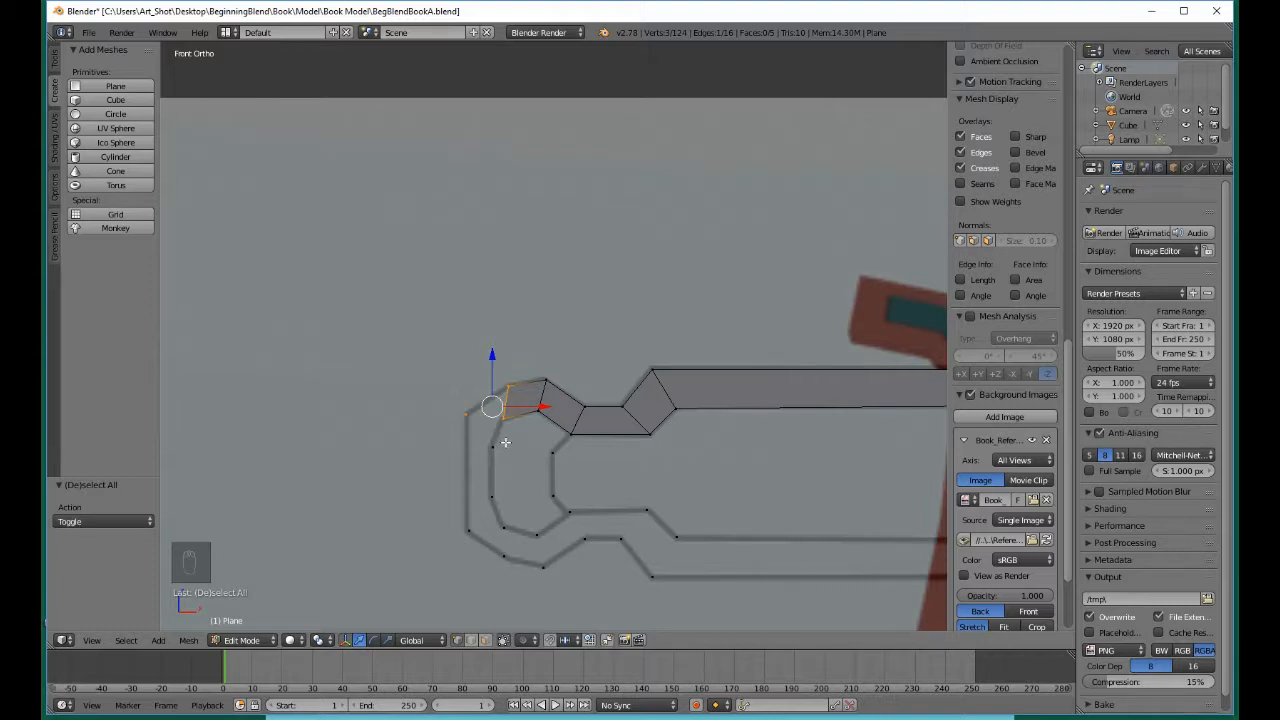
pyautogui.press('f')
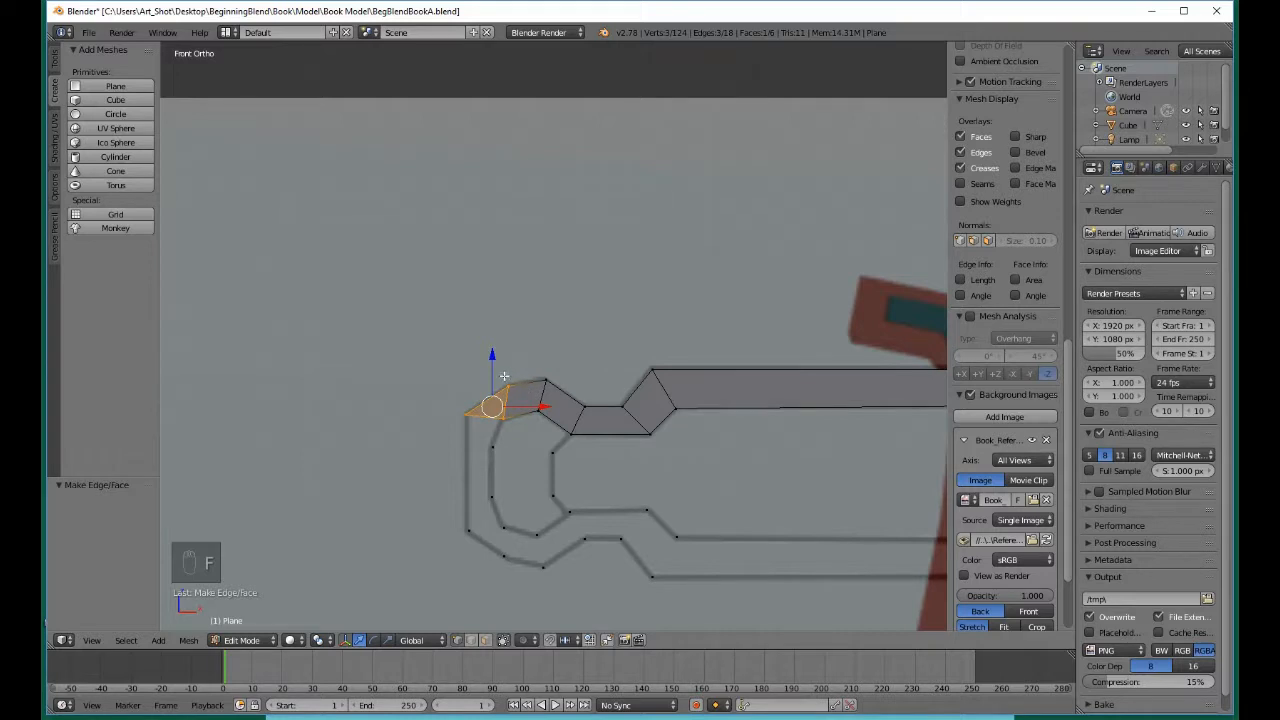
pyautogui.press('a')
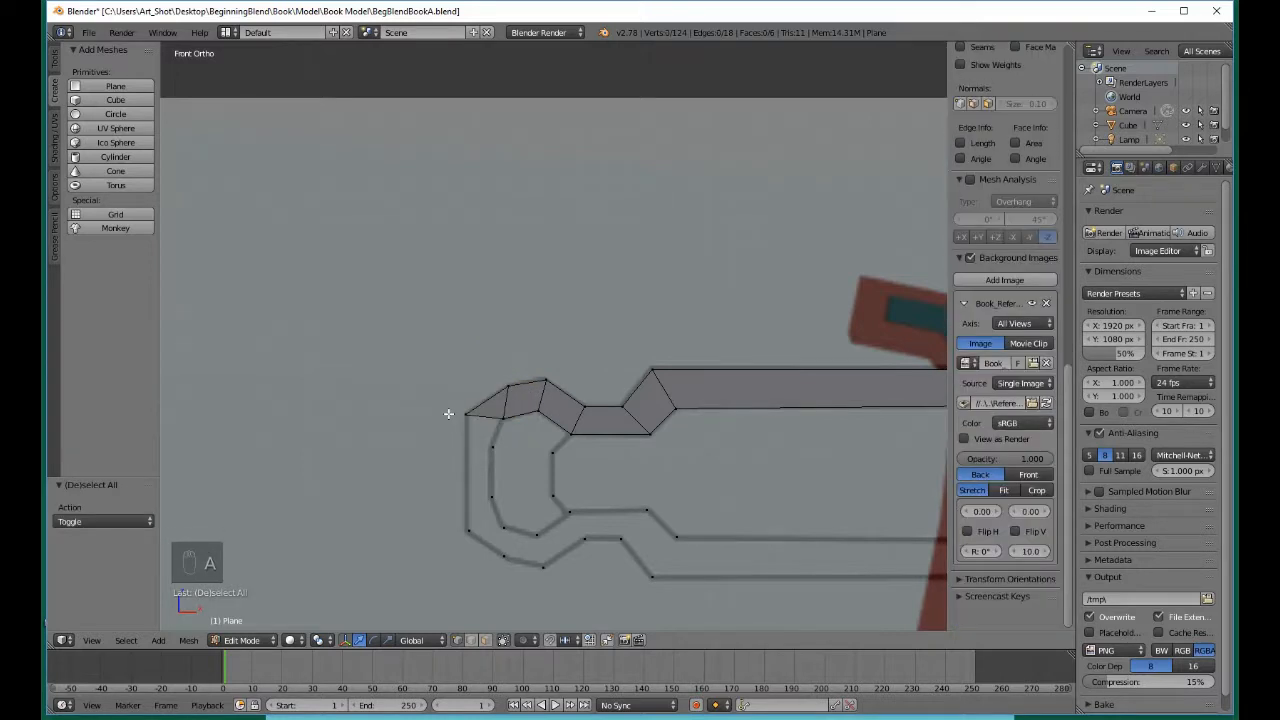
# Fill a triangular face between the spine's upper outer corner and the next two inner vertices, and deselect it
pyautogui.press('b')
pyautogui.moveTo(456, 413); pyautogui.dragTo(518, 449)
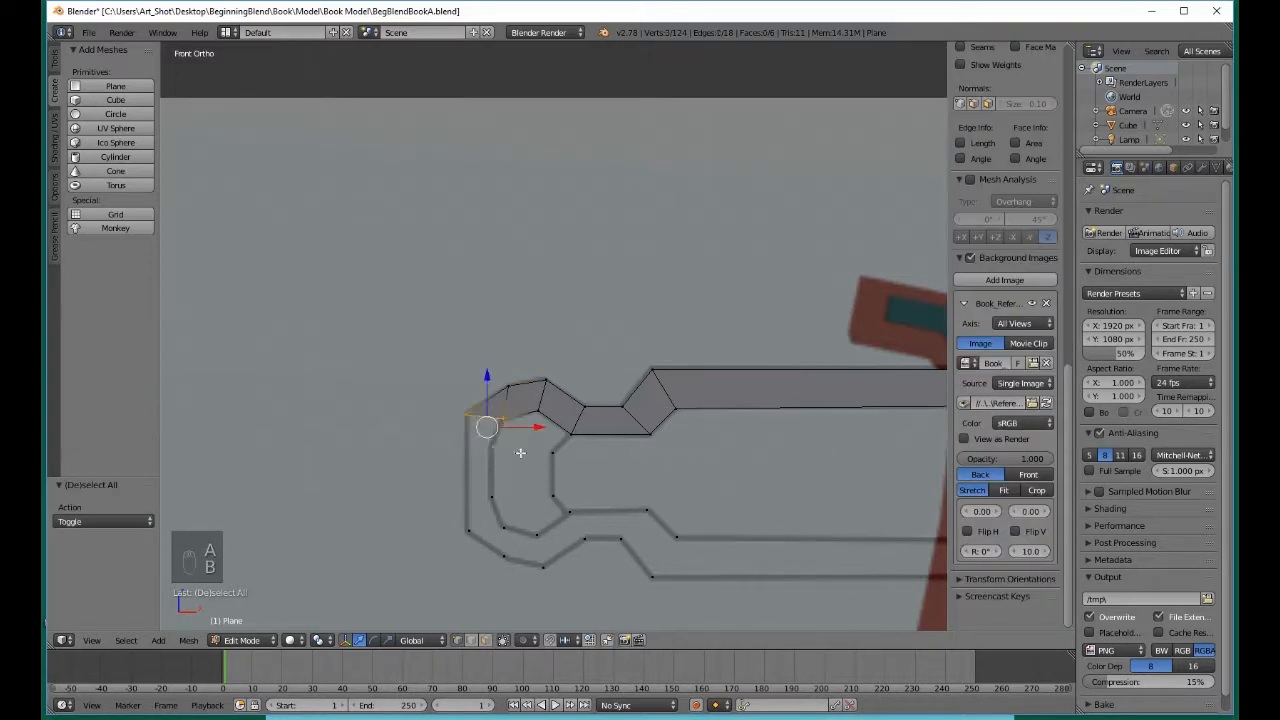
pyautogui.press('f')
pyautogui.press('a')
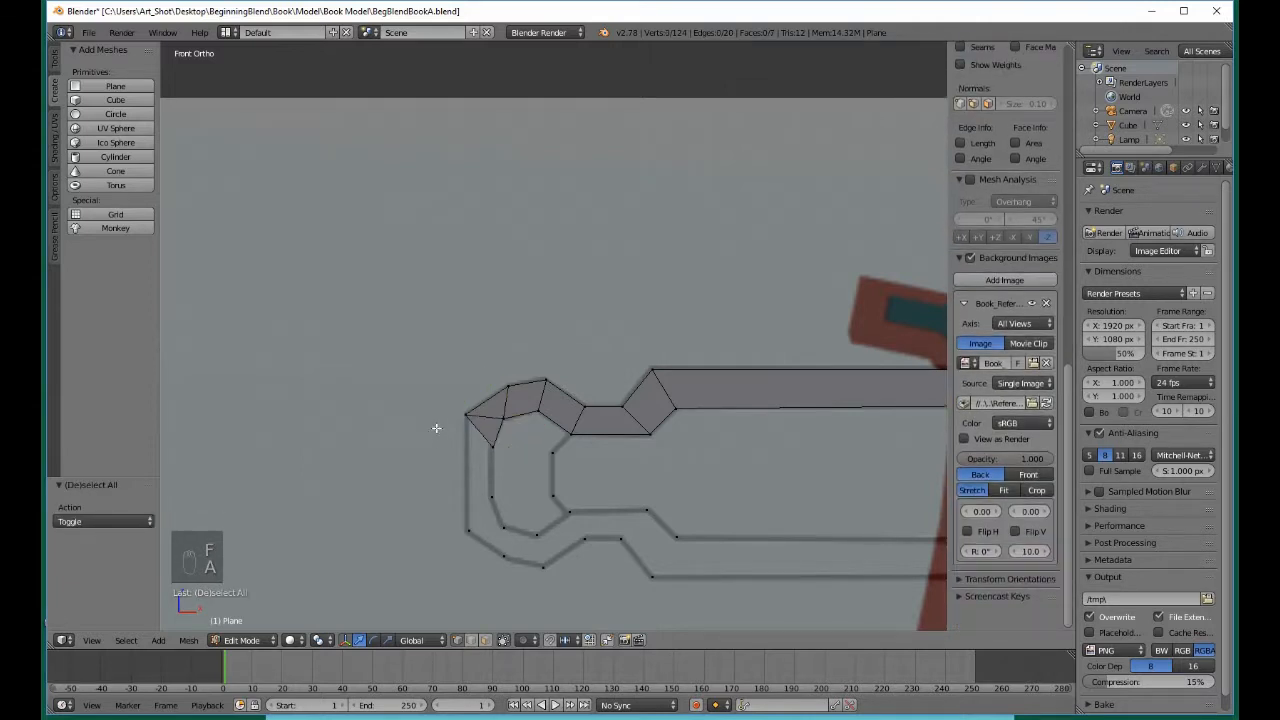
# Fill a four-sided face down the spine's straight back to the lower outer corner and inner vertex, and deselect it
pyautogui.press('b')
pyautogui.moveTo(436, 411); pyautogui.dragTo(474, 545)
pyautogui.press('b')
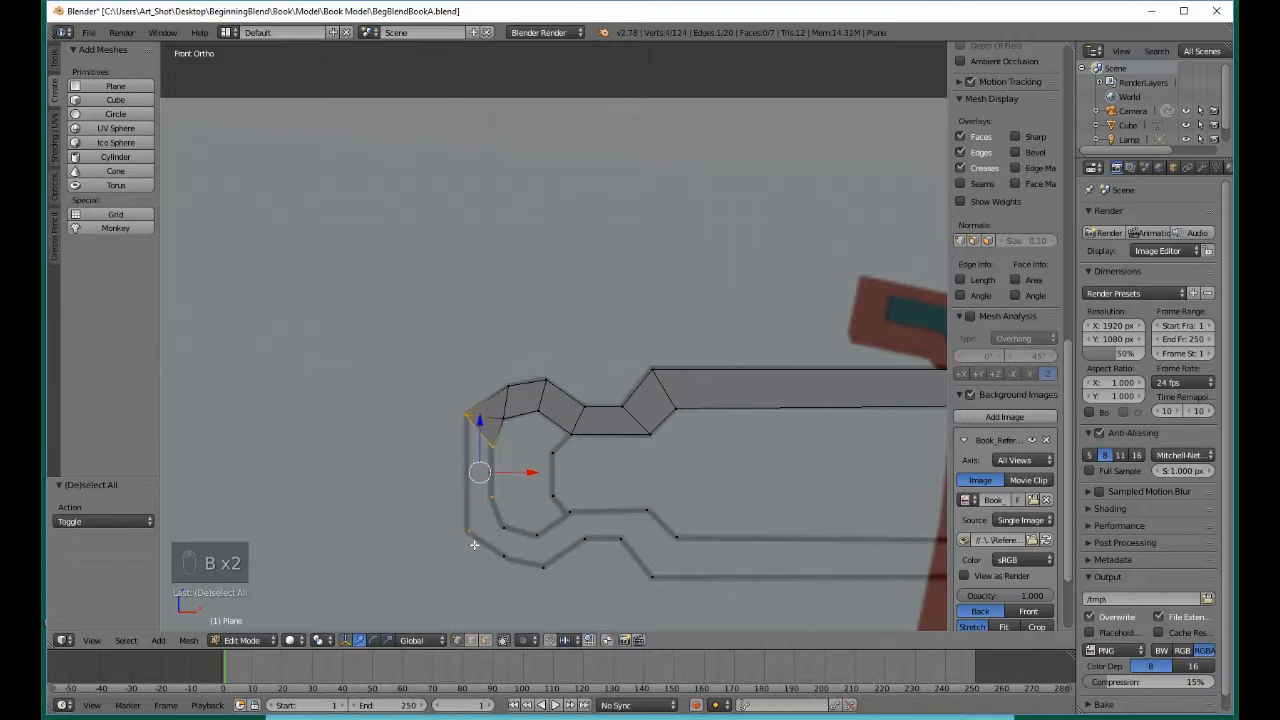
pyautogui.press('f')
pyautogui.press('a')
pyautogui.press('a')
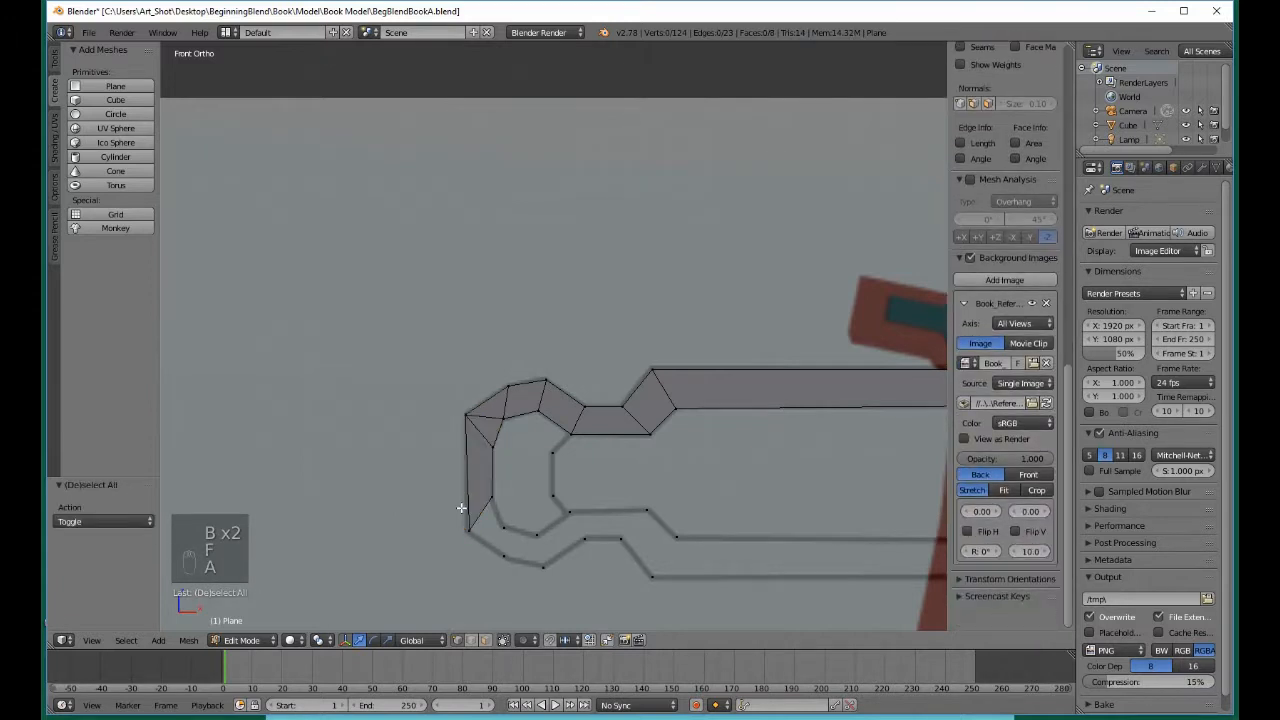
pyautogui.press('a')
pyautogui.press('a')
pyautogui.press('a')
pyautogui.press('a')
pyautogui.press('a')
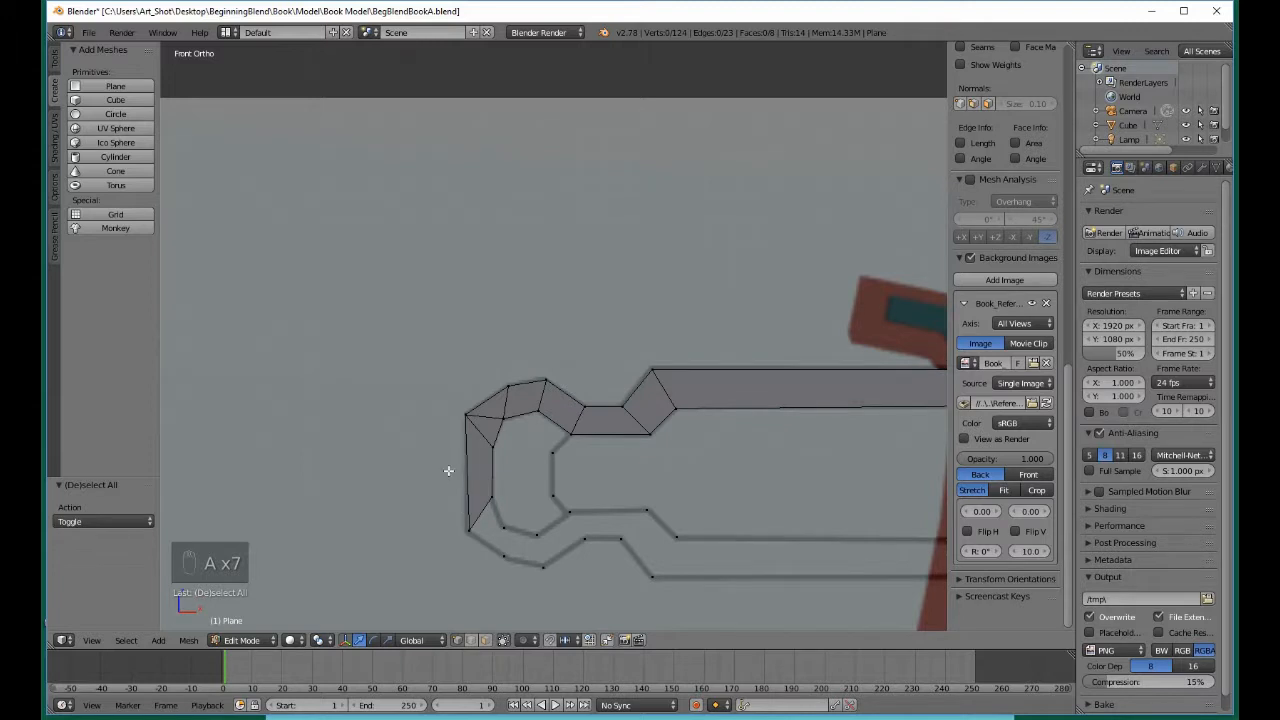
# Fill a triangular face between the spine's lower outer corner and the two adjacent inner vertices, keeping the front view
pyautogui.moveTo(448, 470)
pyautogui.mouseDown(button='middle')
pyautogui.moveTo(477, 503)
pyautogui.moveTo(420, 480)
pyautogui.moveTo(440, 493)
pyautogui.mouseUp(button='middle')
pyautogui.scroll(-6, 420, 481)
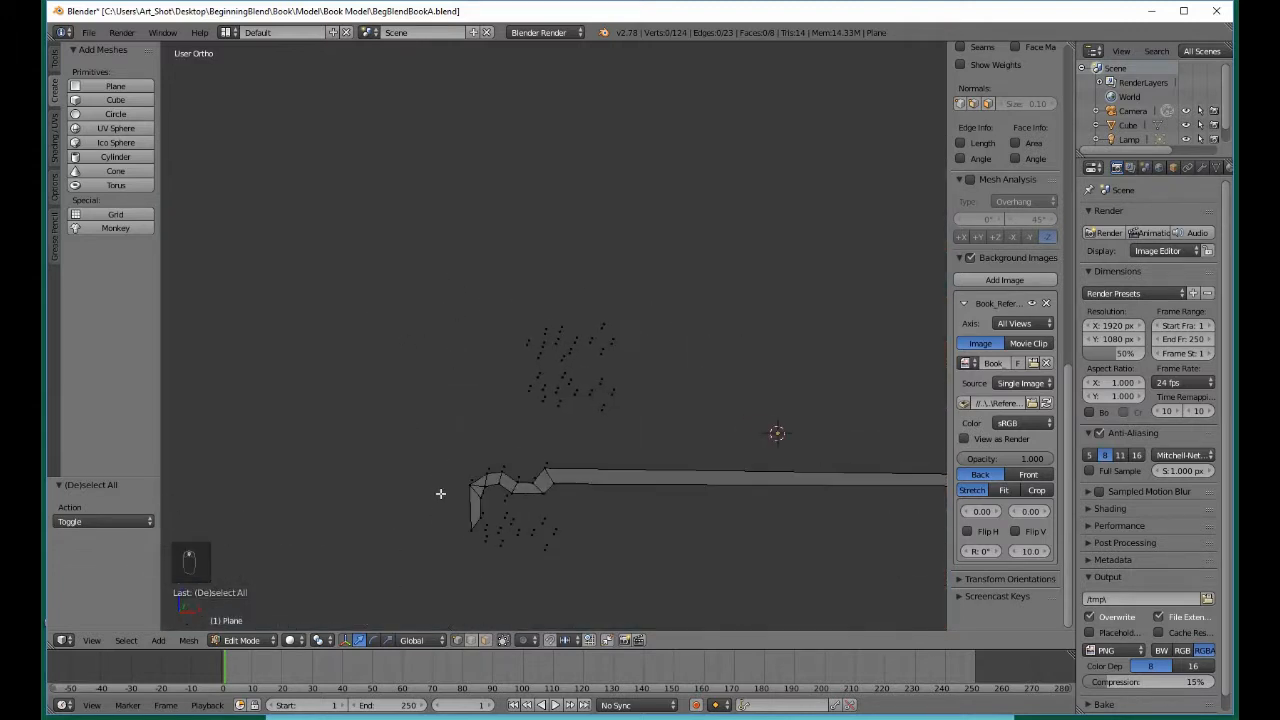
pyautogui.press('KP_3')
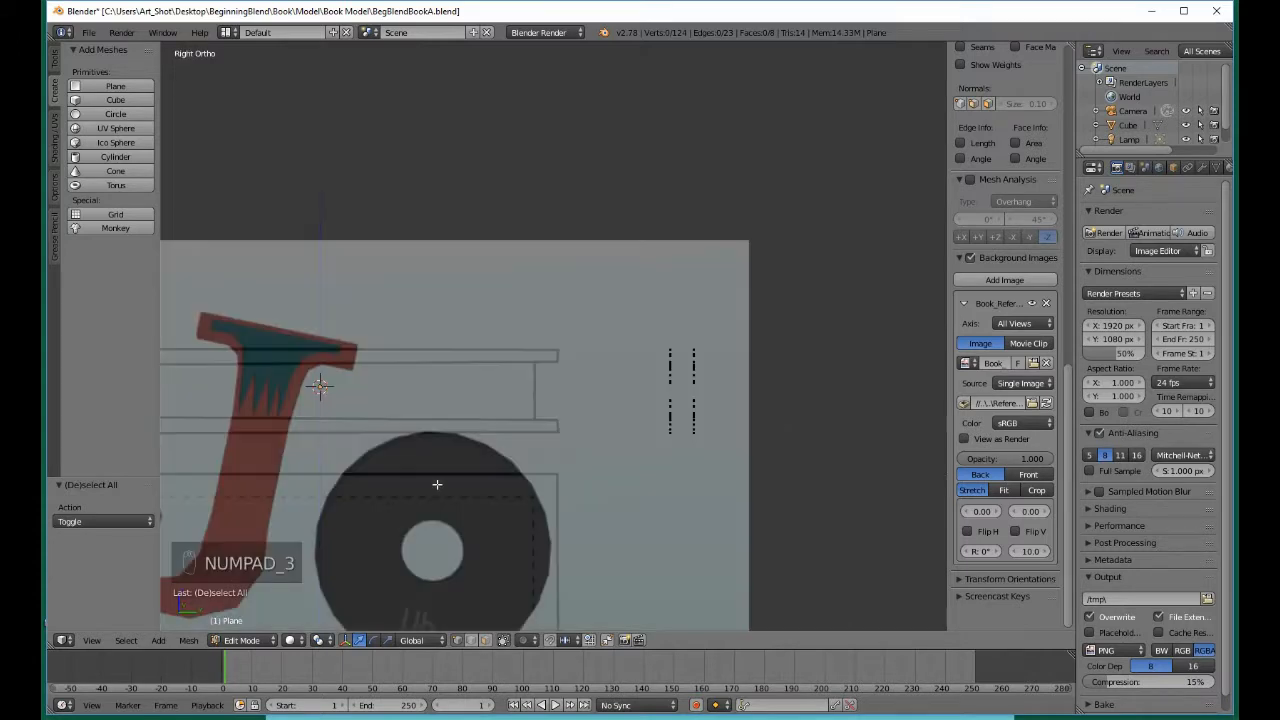
pyautogui.press('KP_1')
pyautogui.scroll(5, 437, 484)
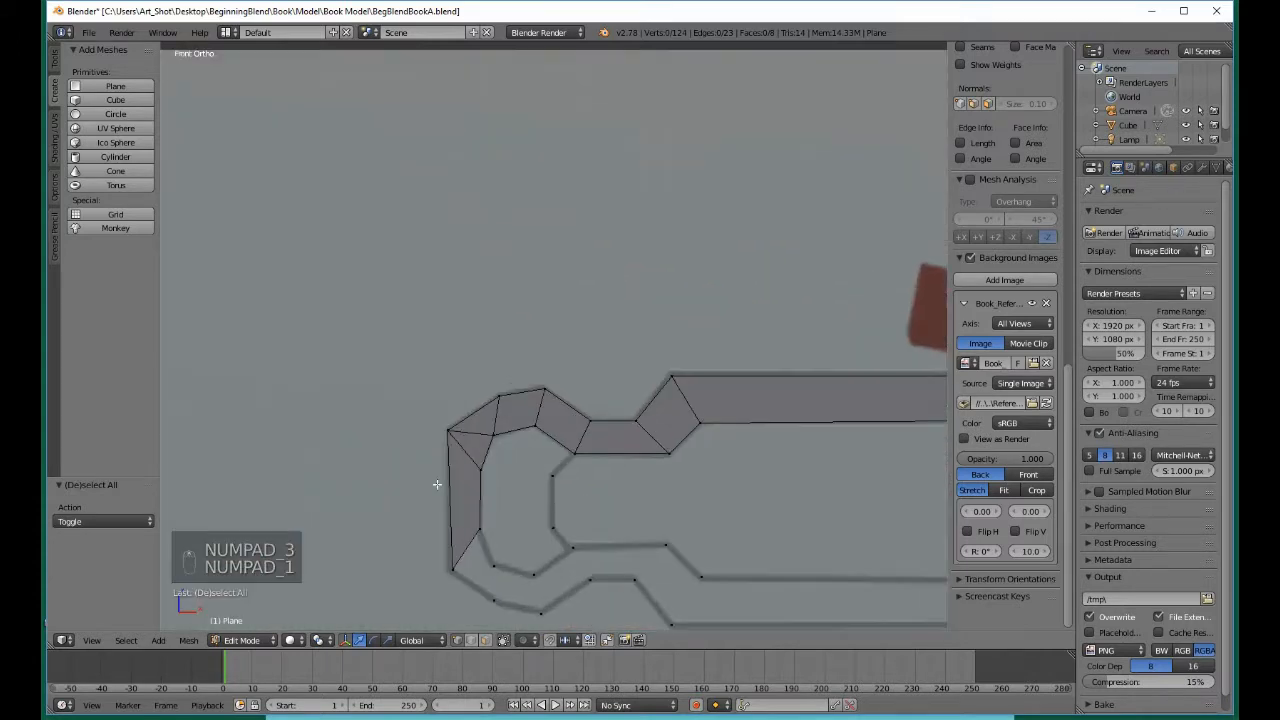
pyautogui.keyDown('shift'); pyautogui.moveTo(522, 558); pyautogui.dragTo(423, 407, button='middle'); pyautogui.keyUp('shift')
pyautogui.press('b')
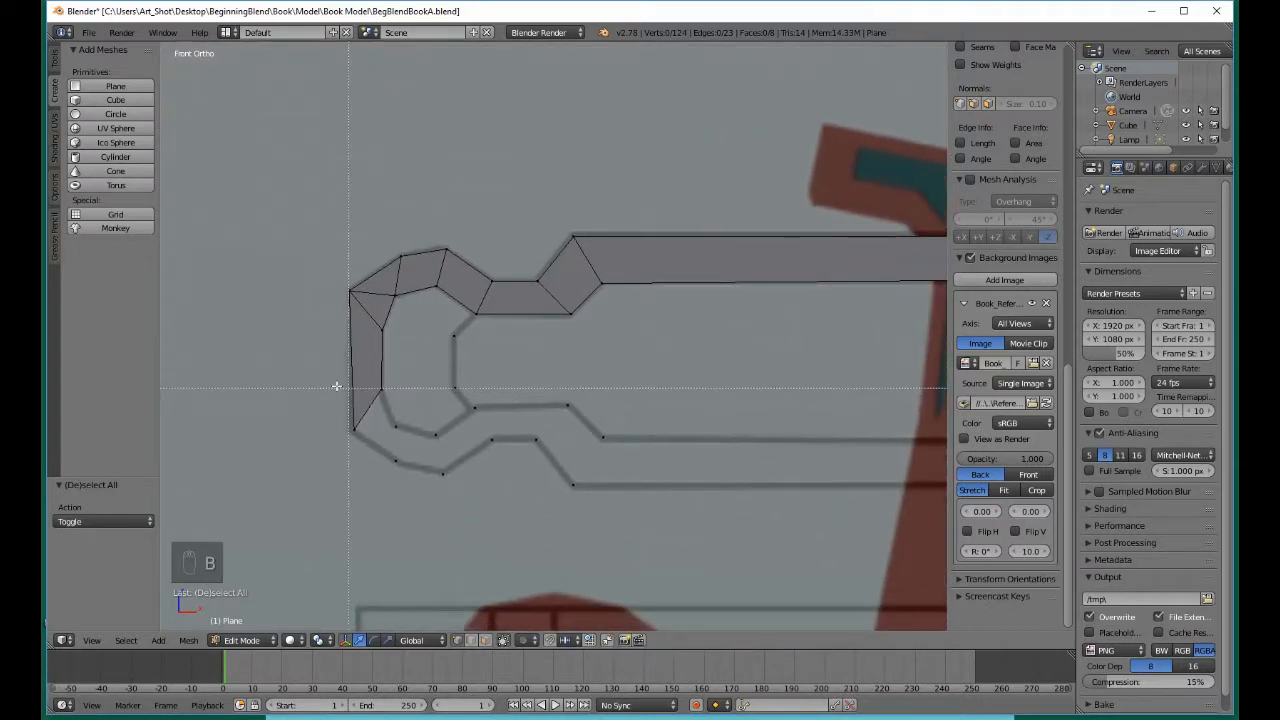
pyautogui.moveTo(320, 378); pyautogui.dragTo(401, 489)
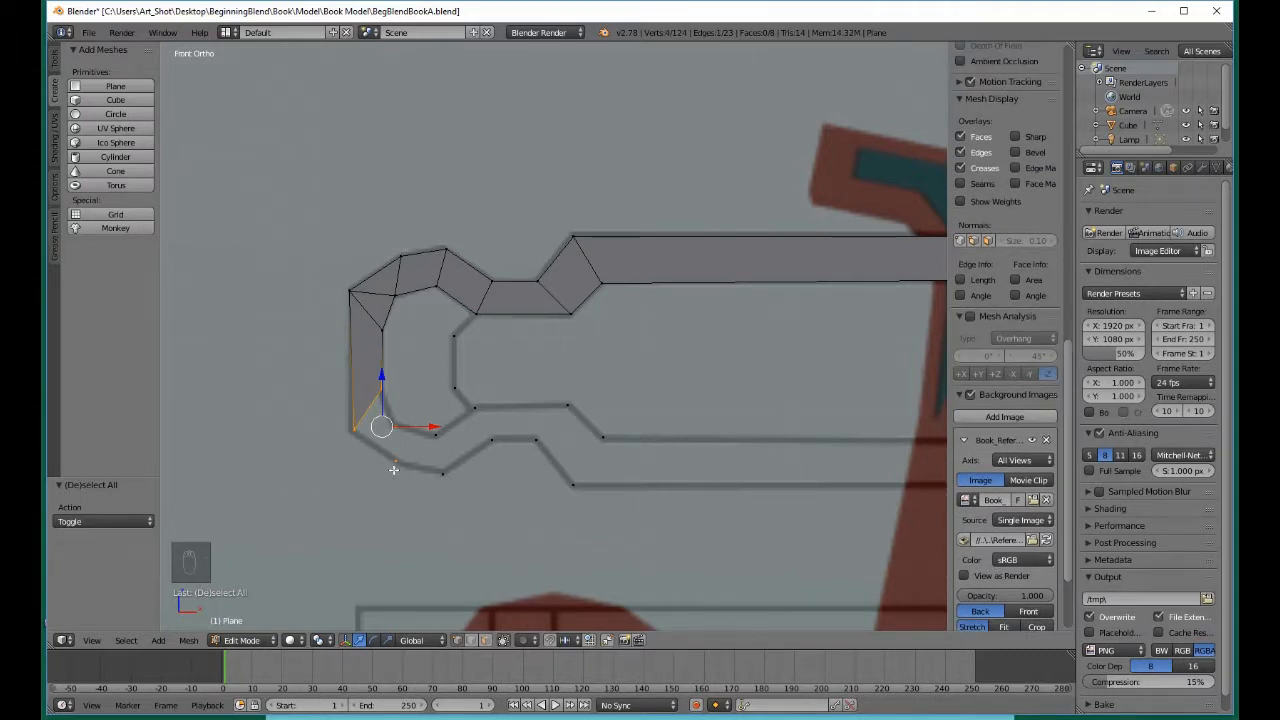
pyautogui.press('b')
pyautogui.moveTo(380, 450); pyautogui.dragTo(416, 484, button='middle')
pyautogui.press('f')
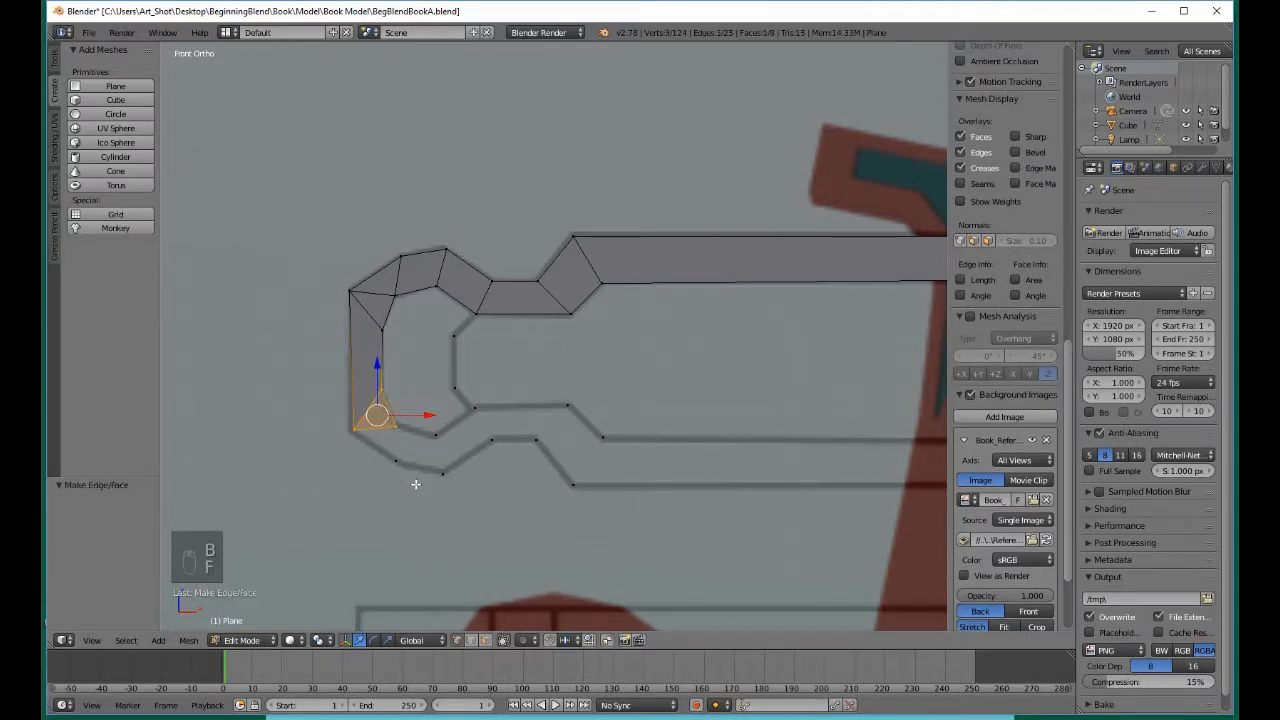
# Fill a triangular face from the spine's lower outer corner and inner vertex to the next outer vertex
pyautogui.press('b')
pyautogui.moveTo(361, 386); pyautogui.dragTo(405, 410, button='middle')
pyautogui.press('b')
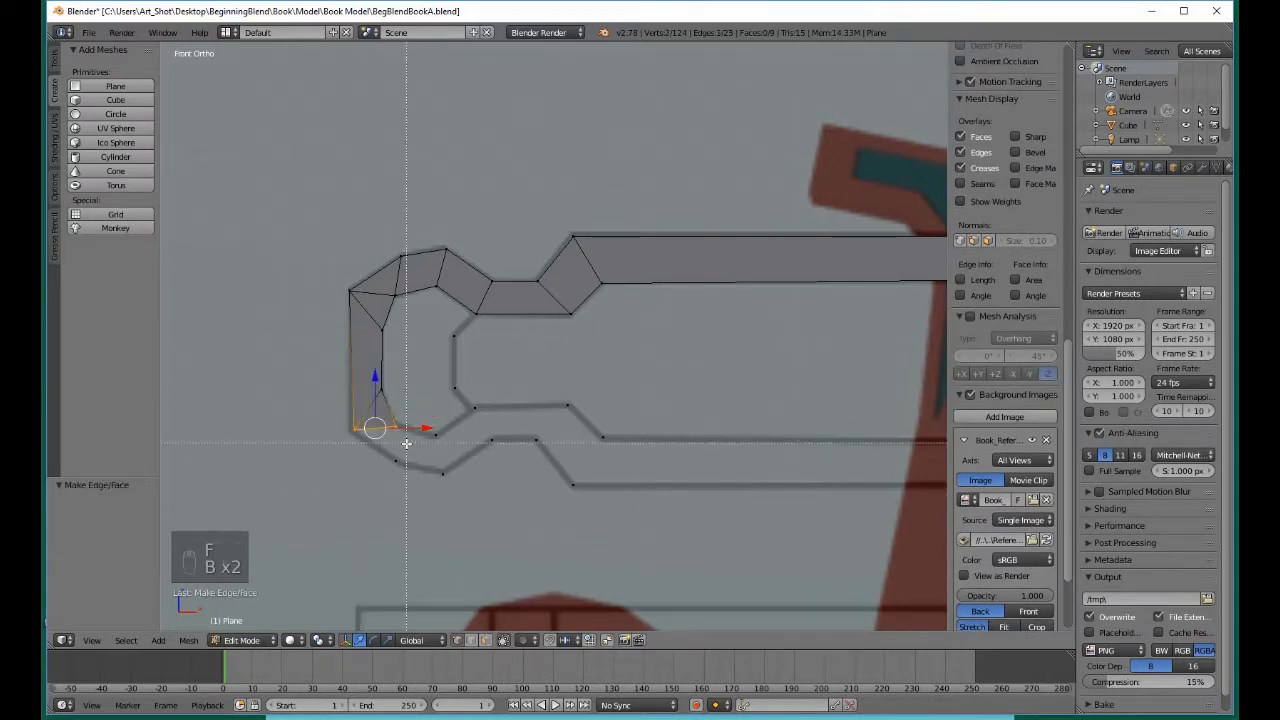
pyautogui.moveTo(391, 452); pyautogui.dragTo(408, 470)
pyautogui.press('f')
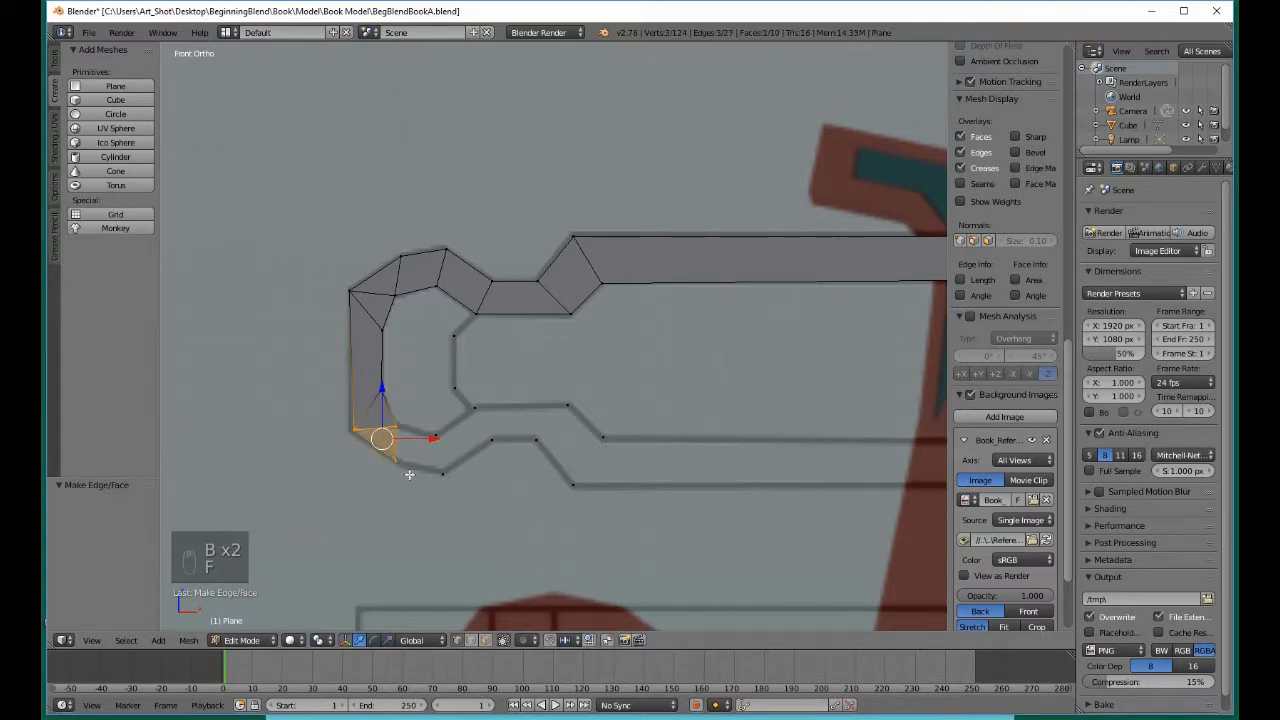
# Fill a four-sided face across the bottom of the spine's lower curve to the following inner and outer vertices
pyautogui.press('b')
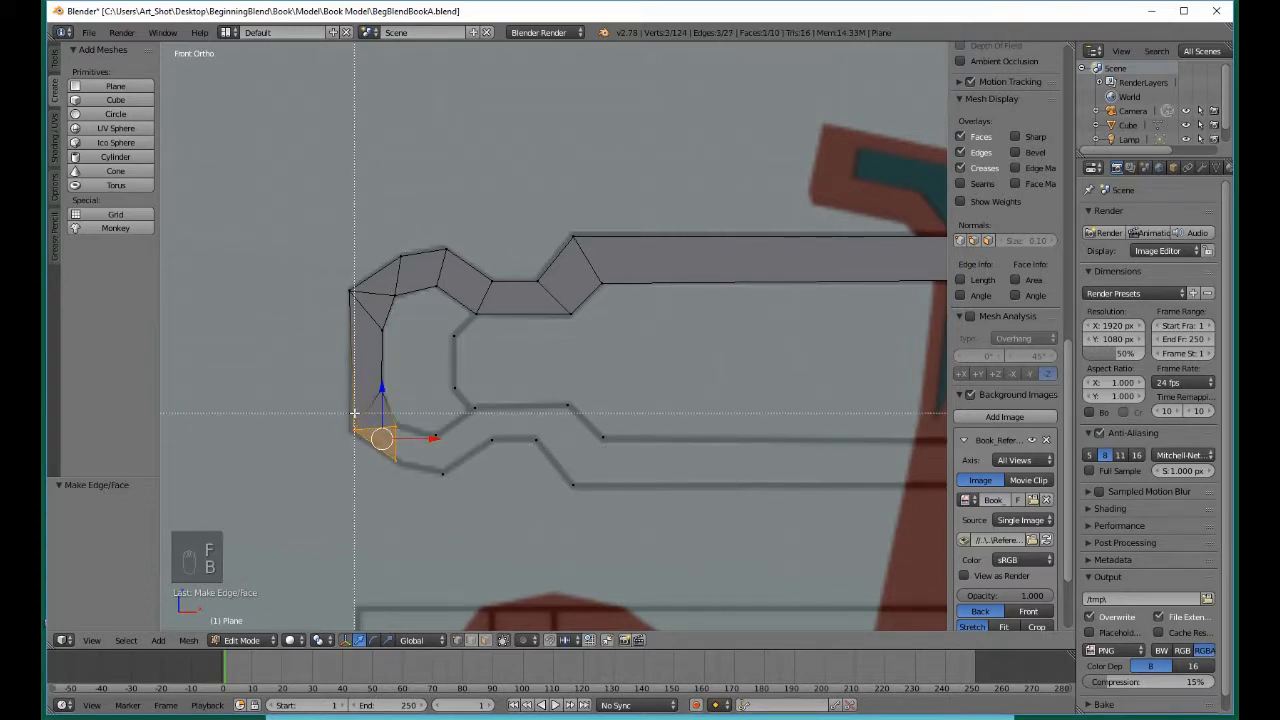
pyautogui.moveTo(352, 414); pyautogui.dragTo(467, 500, button='middle')
pyautogui.press('b')
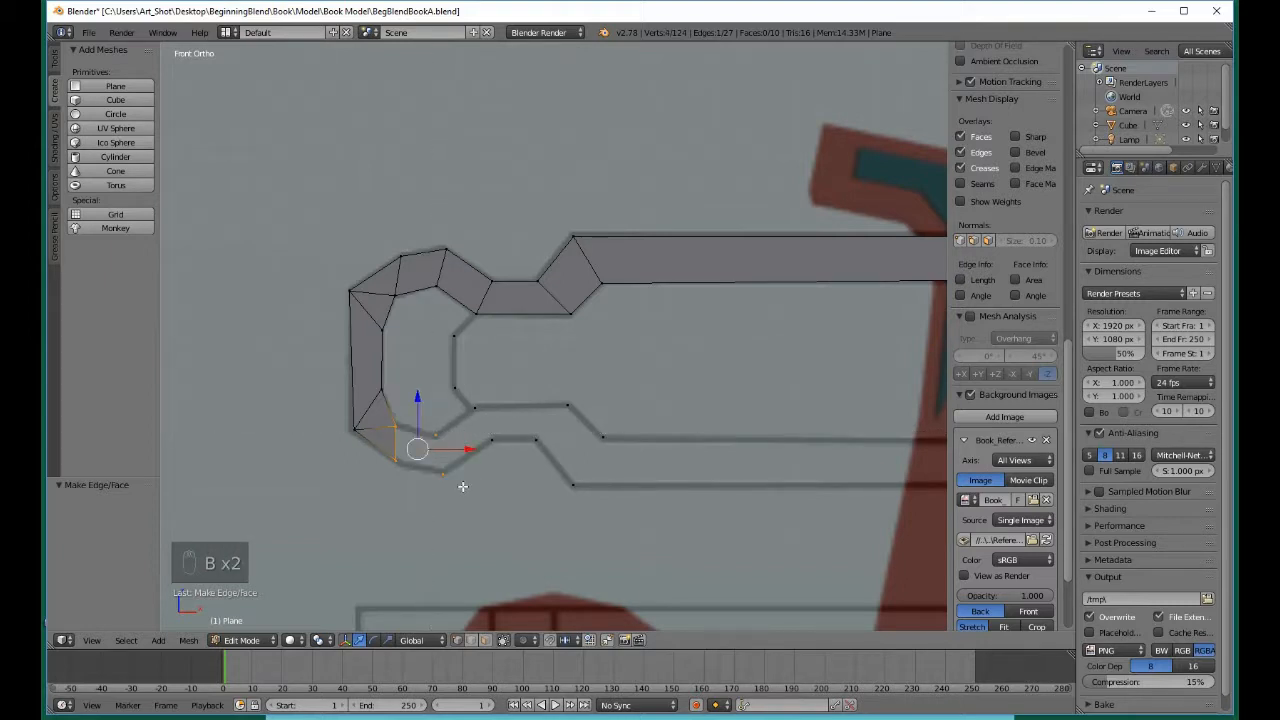
pyautogui.press('f')
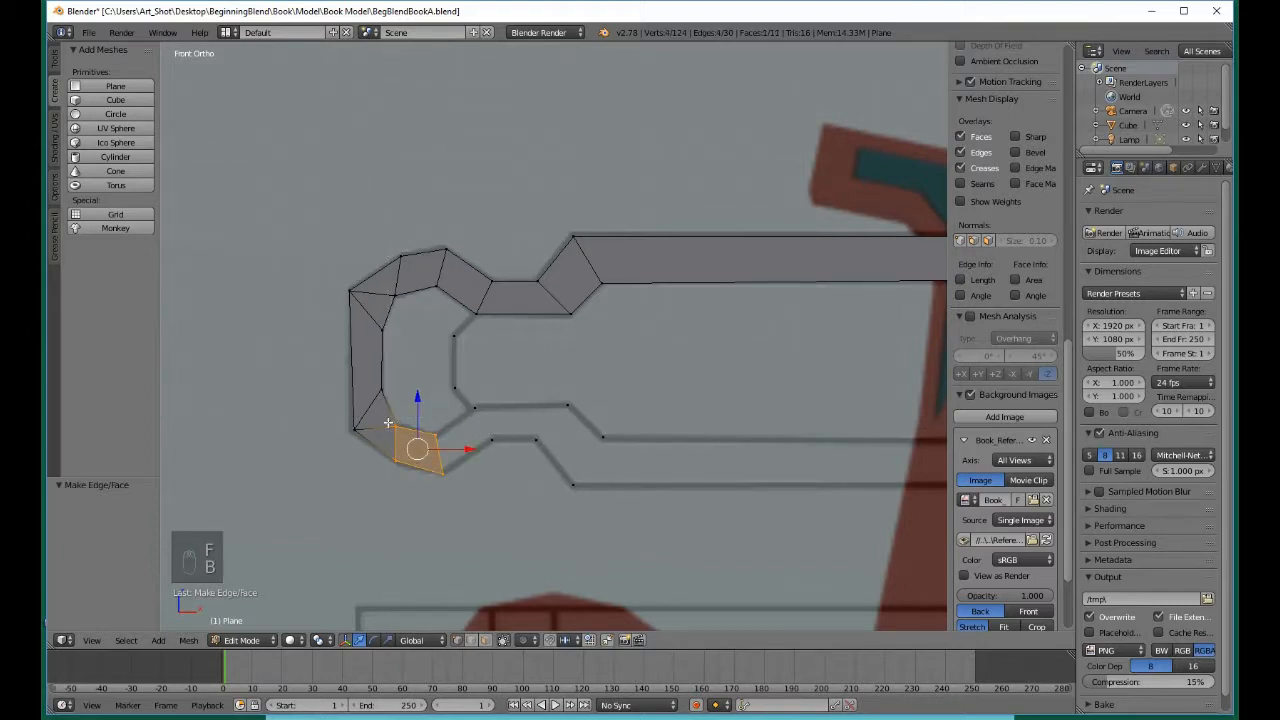
# Fill a four-sided face rising from the spine's lower curve to the start of the lower hinge groove
pyautogui.press('b')
pyautogui.moveTo(390, 420); pyautogui.dragTo(416, 477, button='middle')
pyautogui.press('b')
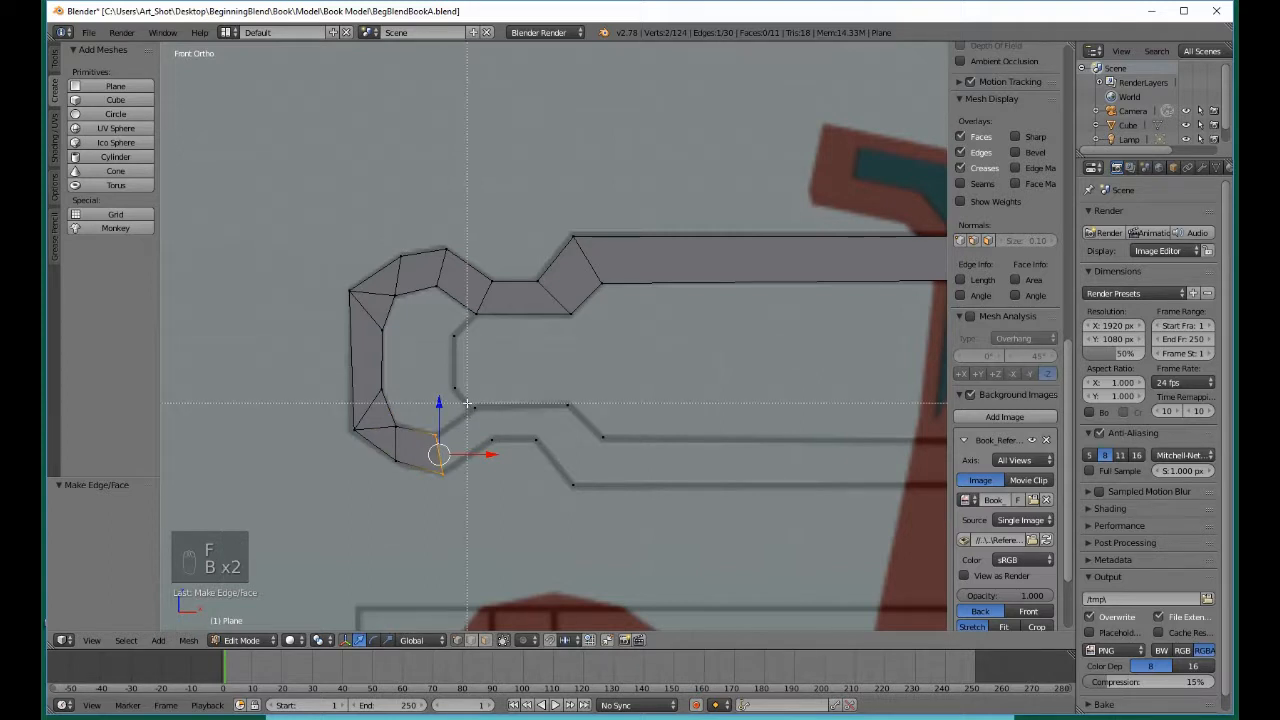
pyautogui.moveTo(467, 403); pyautogui.dragTo(492, 465)
pyautogui.press('f')
# Fill a four-sided face across the flat part of the lower hinge groove
pyautogui.press('b')
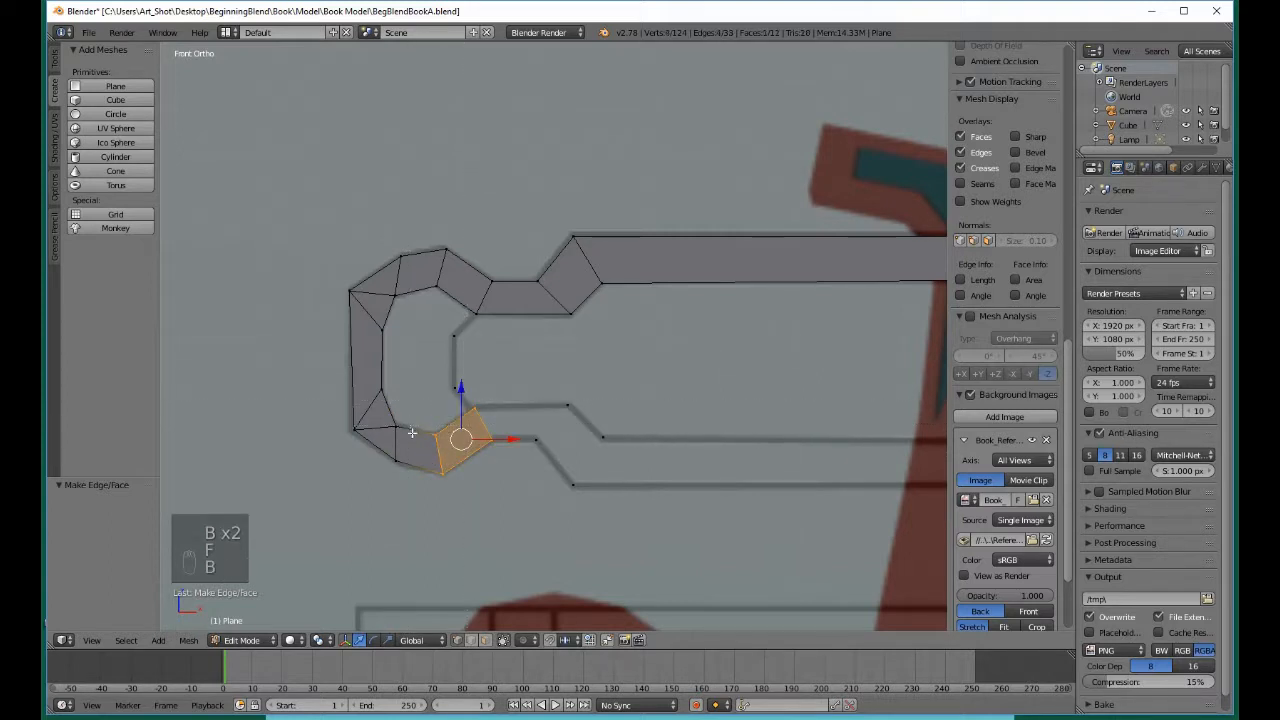
pyautogui.moveTo(410, 425); pyautogui.dragTo(448, 500, button='middle')
pyautogui.press('b')
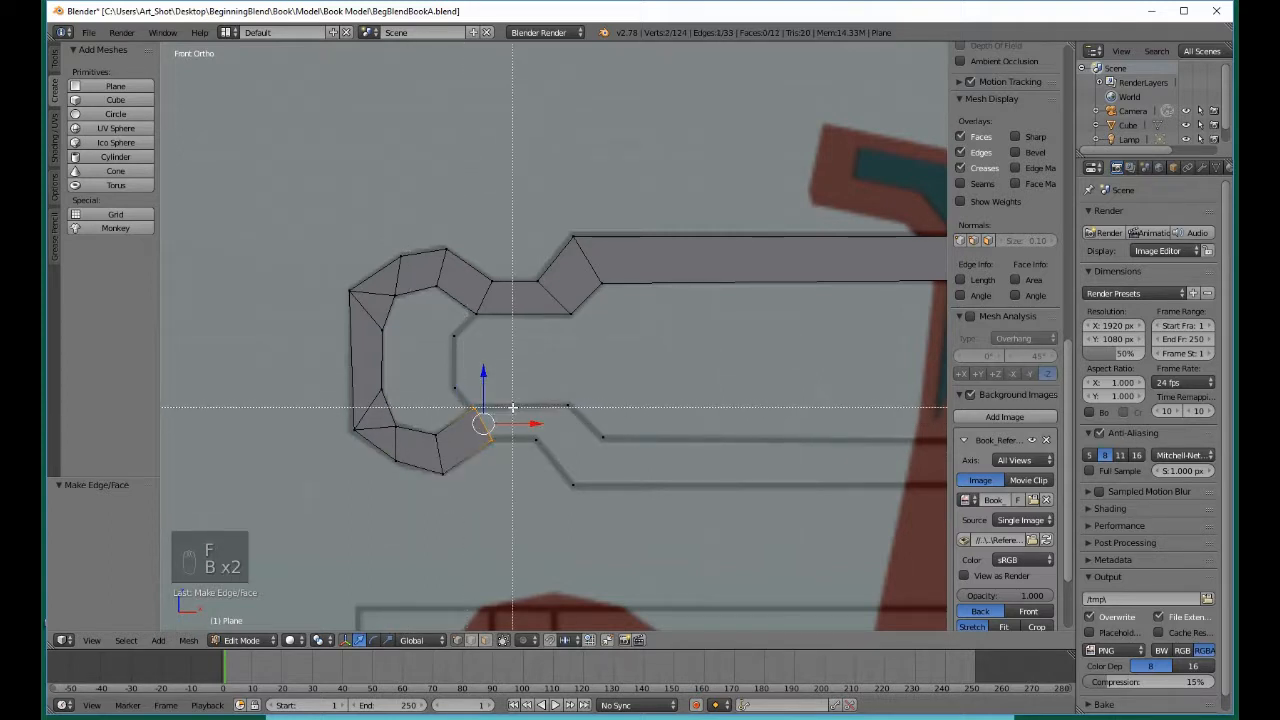
pyautogui.moveTo(516, 407); pyautogui.dragTo(580, 460)
pyautogui.press('f')
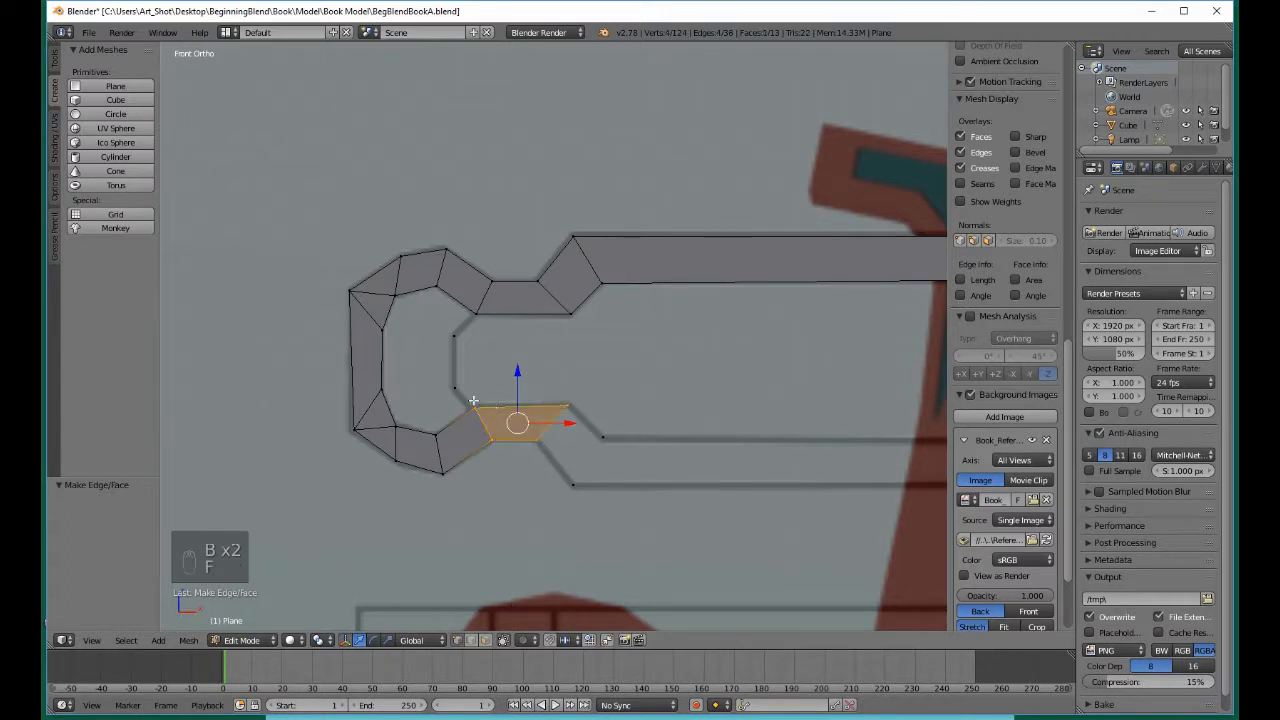
# Fill a four-sided face sloping down from the lower hinge groove to the lower cover's hinge-side vertices
pyautogui.press('b')
pyautogui.moveTo(445, 392); pyautogui.dragTo(516, 477, button='middle')
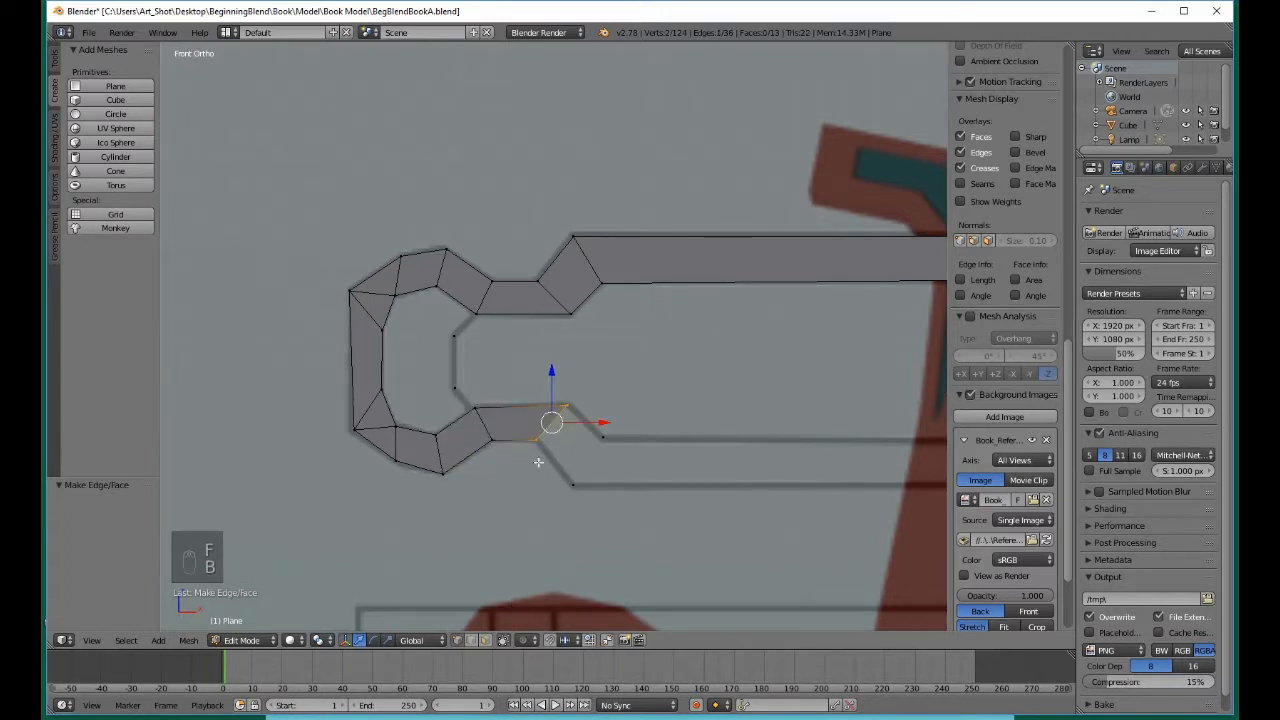
pyautogui.press('b')
pyautogui.moveTo(557, 423); pyautogui.dragTo(629, 514)
pyautogui.press('f')
pyautogui.press('f')
pyautogui.press('f')
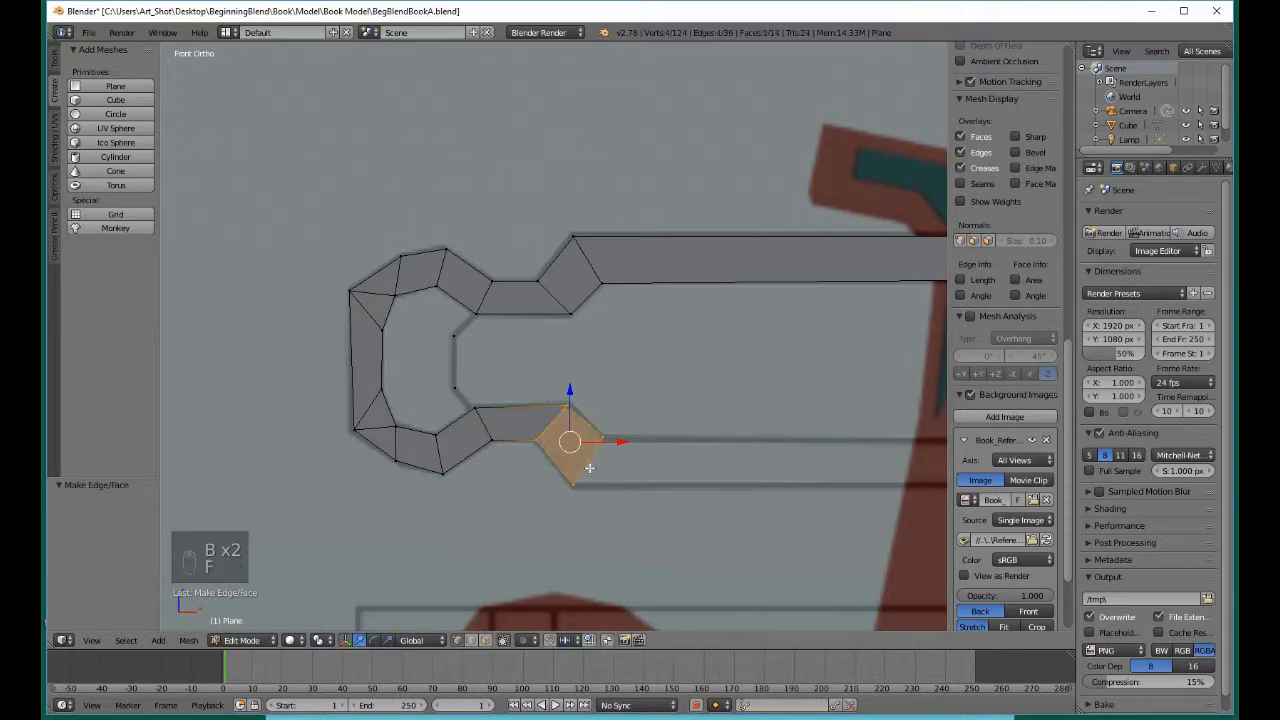
# Fill a long four-sided face along the lower cover from its hinge-side edge to its far end, and deselect it
pyautogui.press('b')
pyautogui.moveTo(508, 400); pyautogui.dragTo(575, 442, button='middle')
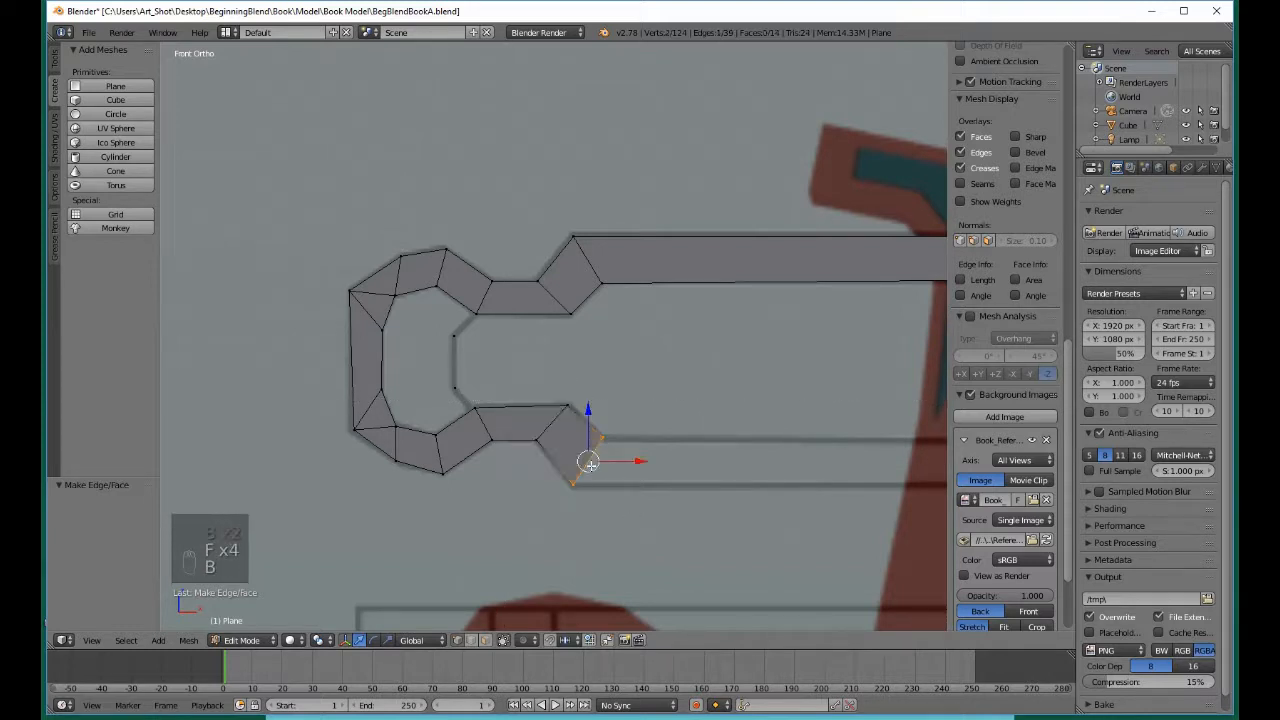
pyautogui.keyDown('shift'); pyautogui.moveTo(860, 522); pyautogui.dragTo(185, 494, button='middle'); pyautogui.keyUp('shift')
pyautogui.keyDown('shift'); pyautogui.moveTo(670, 518); pyautogui.dragTo(303, 509, button='middle'); pyautogui.keyUp('shift')
pyautogui.keyDown('shift'); pyautogui.moveTo(534, 518); pyautogui.dragTo(378, 517, button='middle'); pyautogui.keyUp('shift')
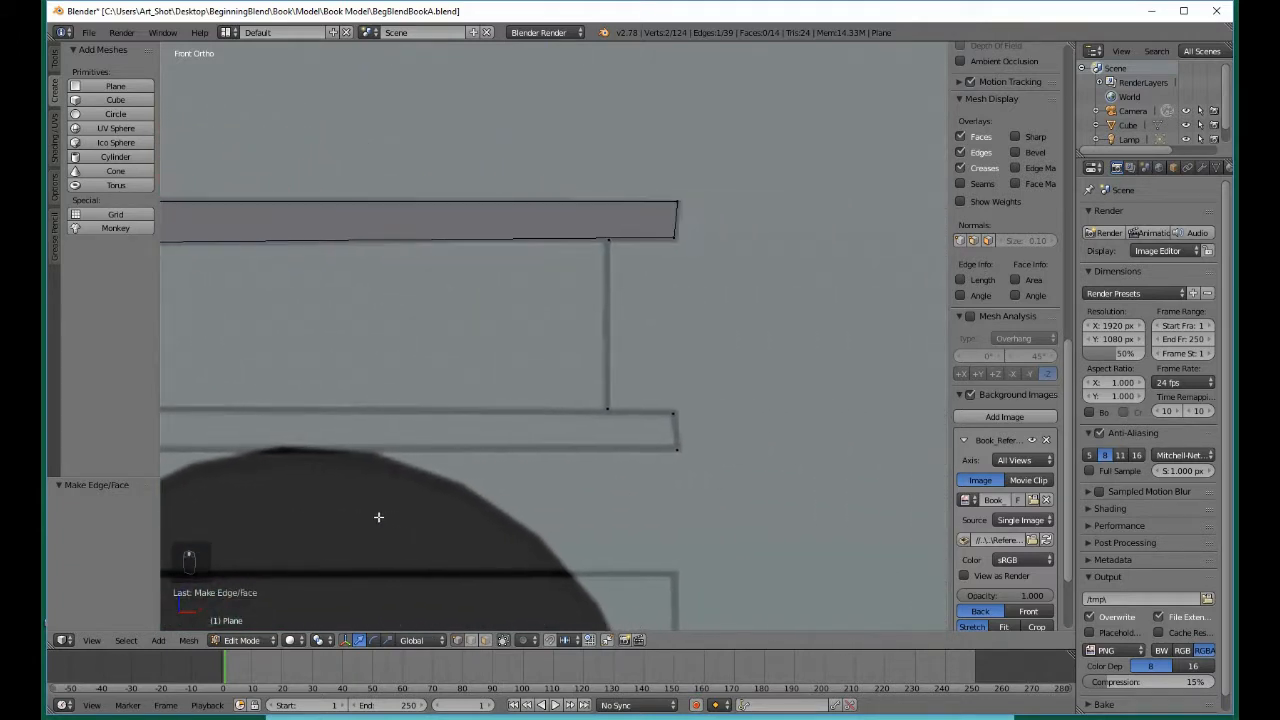
pyautogui.press('b')
pyautogui.moveTo(662, 405); pyautogui.dragTo(688, 466)
pyautogui.press('f')
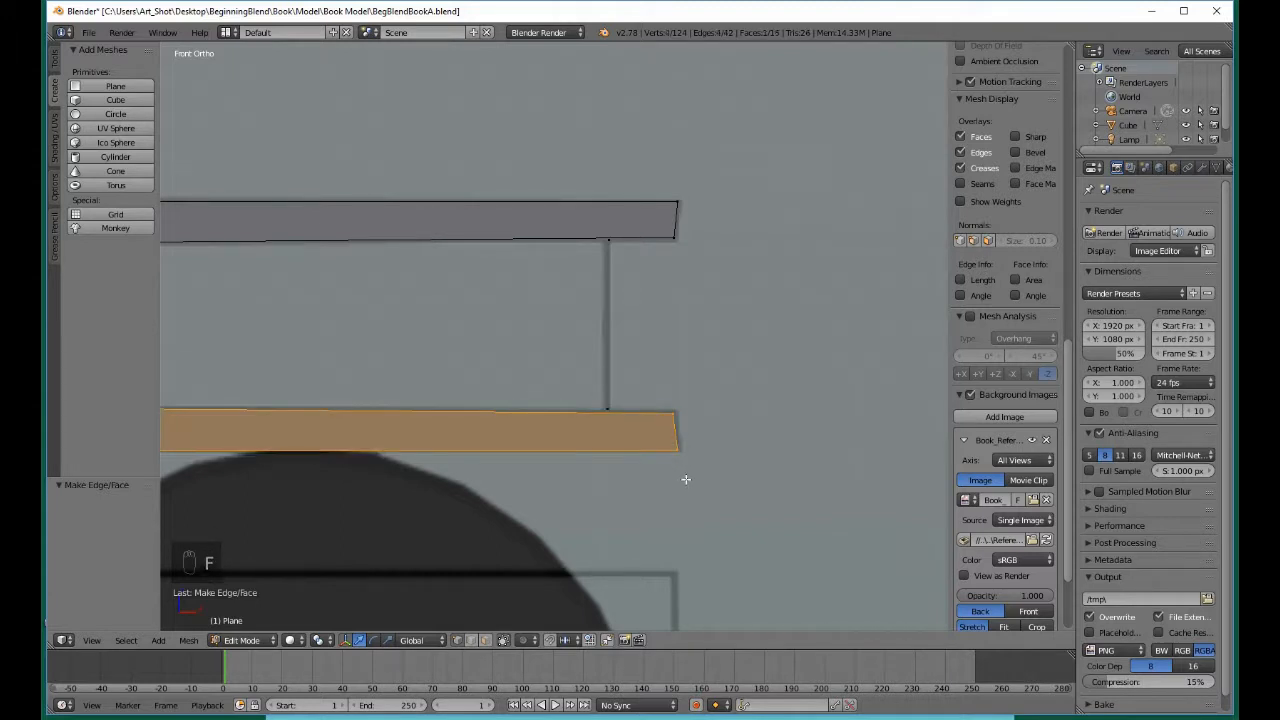
pyautogui.press('a')
# Box-select the loose back-row vertices behind the far ends of the upper and lower covers
pyautogui.moveTo(669, 477); pyautogui.dragTo(642, 502, button='middle')
pyautogui.scroll(-9, 672, 486)
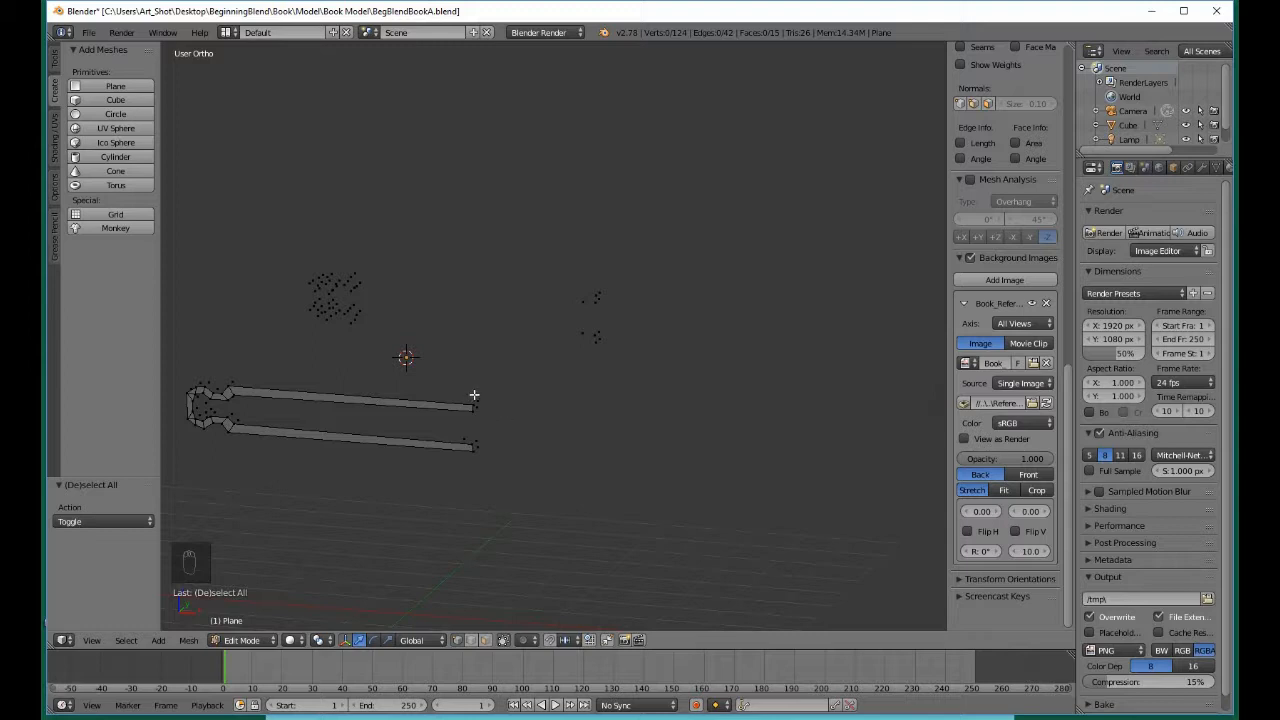
pyautogui.press('b')
pyautogui.moveTo(470, 392); pyautogui.dragTo(480, 408)
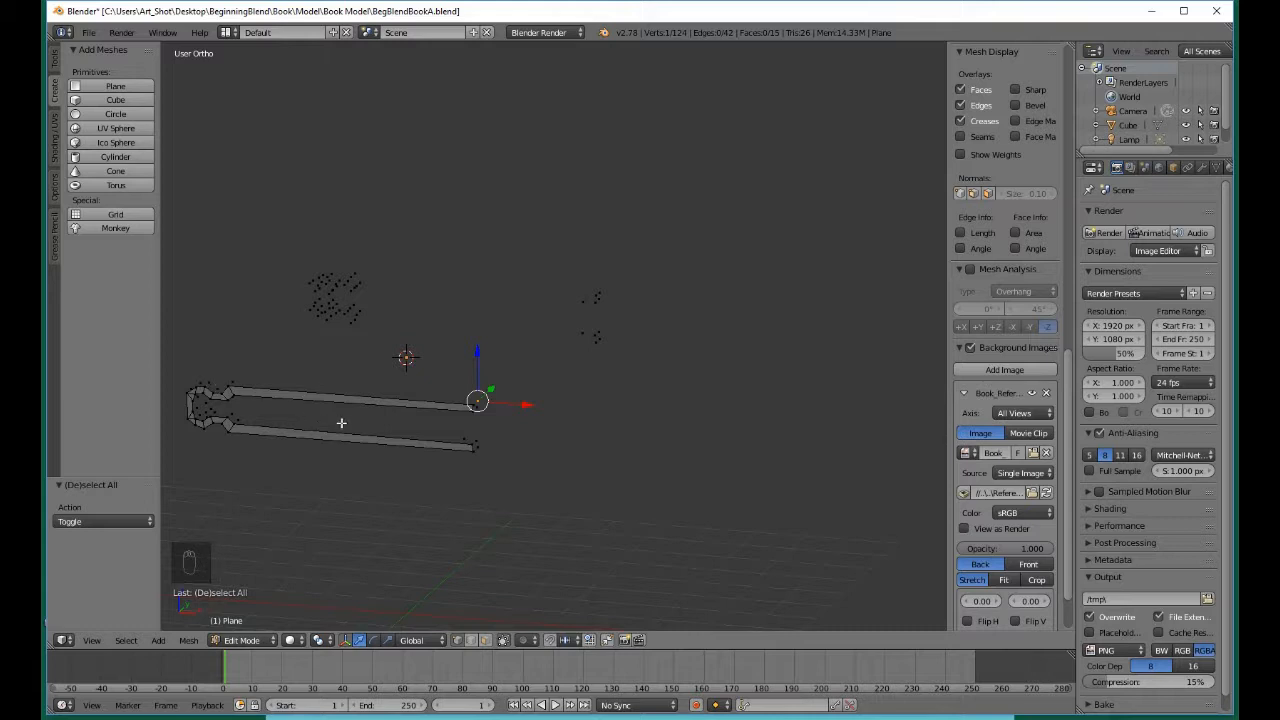
pyautogui.moveTo(341, 423); pyautogui.dragTo(603, 460, button='middle')
pyautogui.scroll(5, 627, 484)
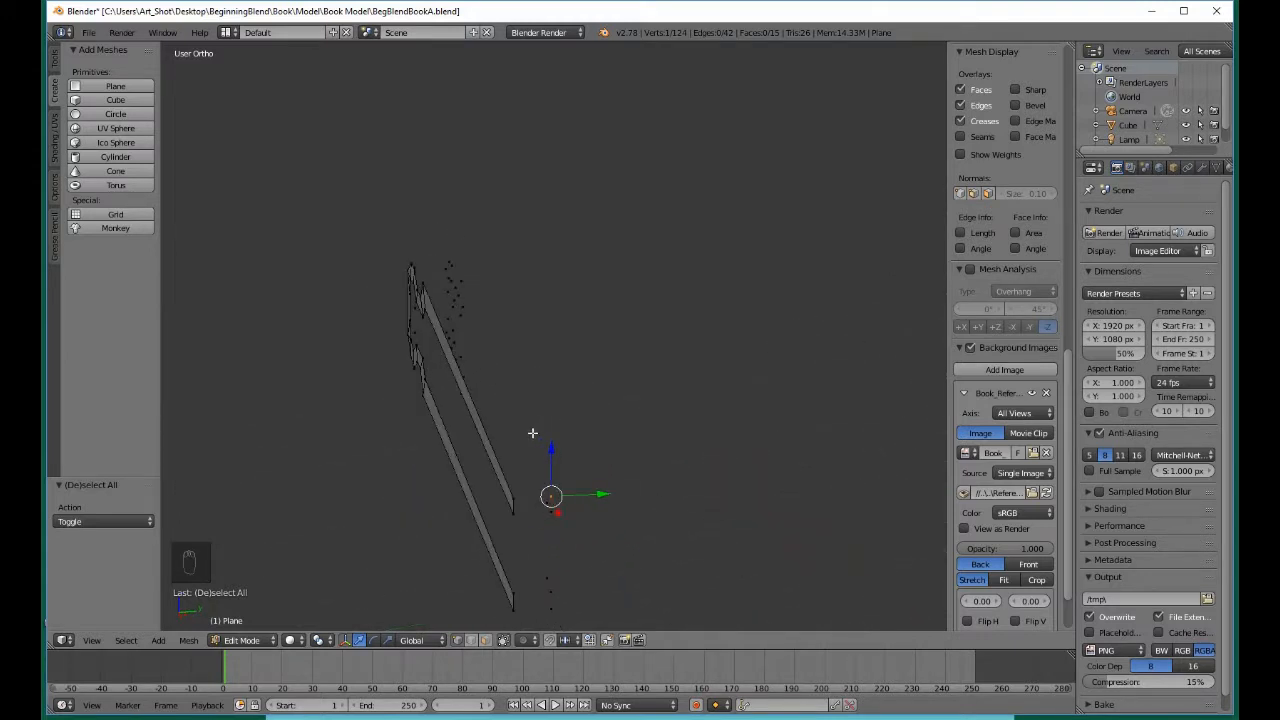
pyautogui.press('b')
pyautogui.moveTo(532, 432); pyautogui.dragTo(584, 622)
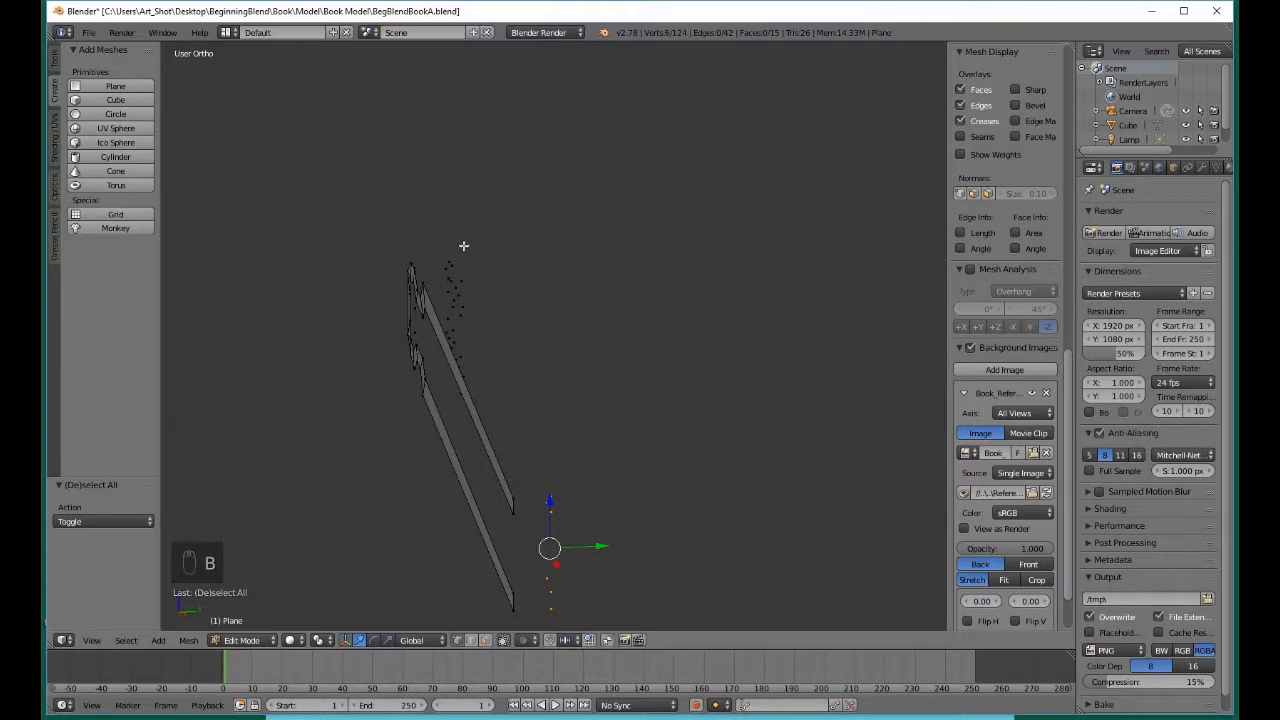
# Add the loose back-row vertices behind the spine and hinge grooves to the selection
pyautogui.press('b')
pyautogui.moveTo(437, 234); pyautogui.dragTo(528, 416)
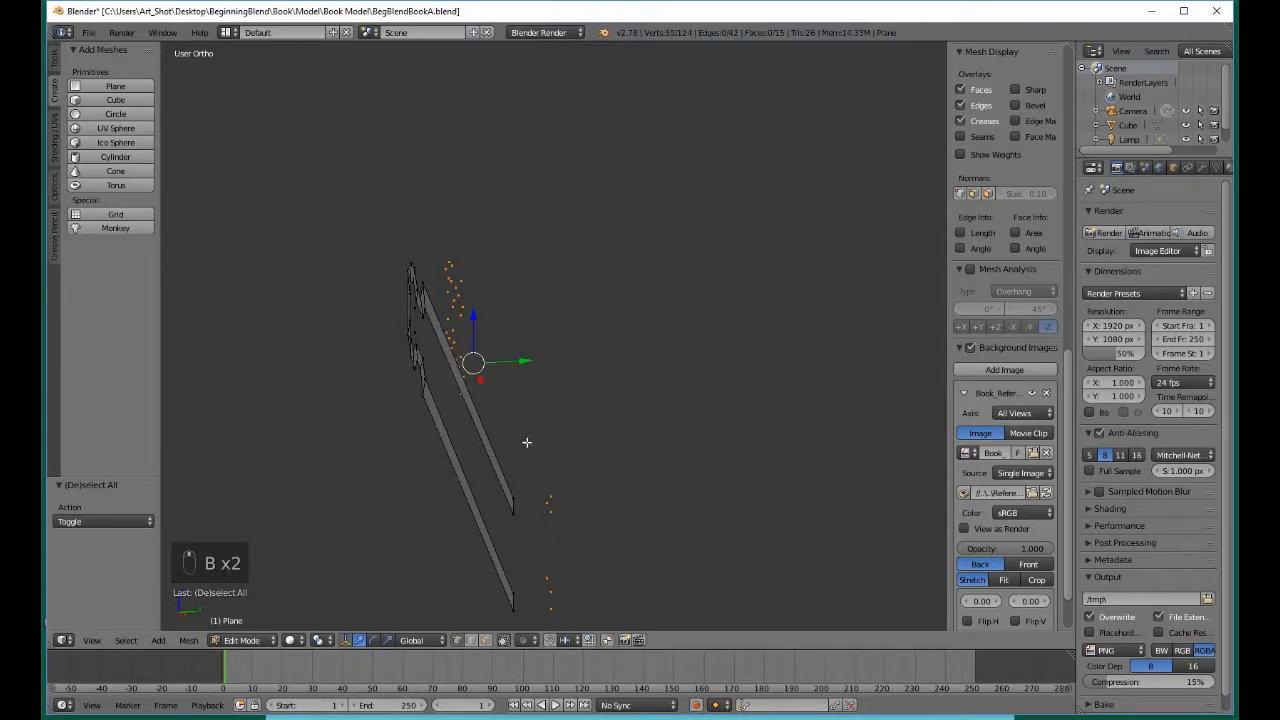
pyautogui.moveTo(527, 442); pyautogui.dragTo(457, 426, button='middle')
pyautogui.press('b')
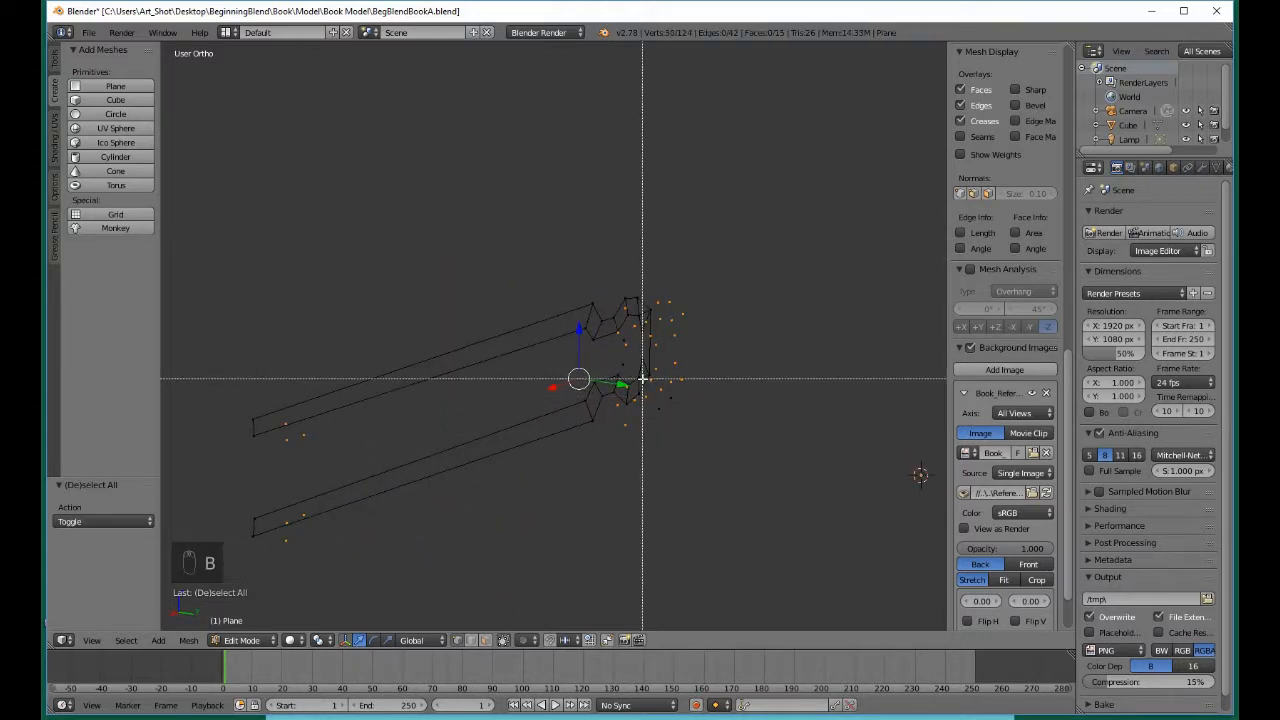
pyautogui.moveTo(651, 386); pyautogui.dragTo(706, 429)
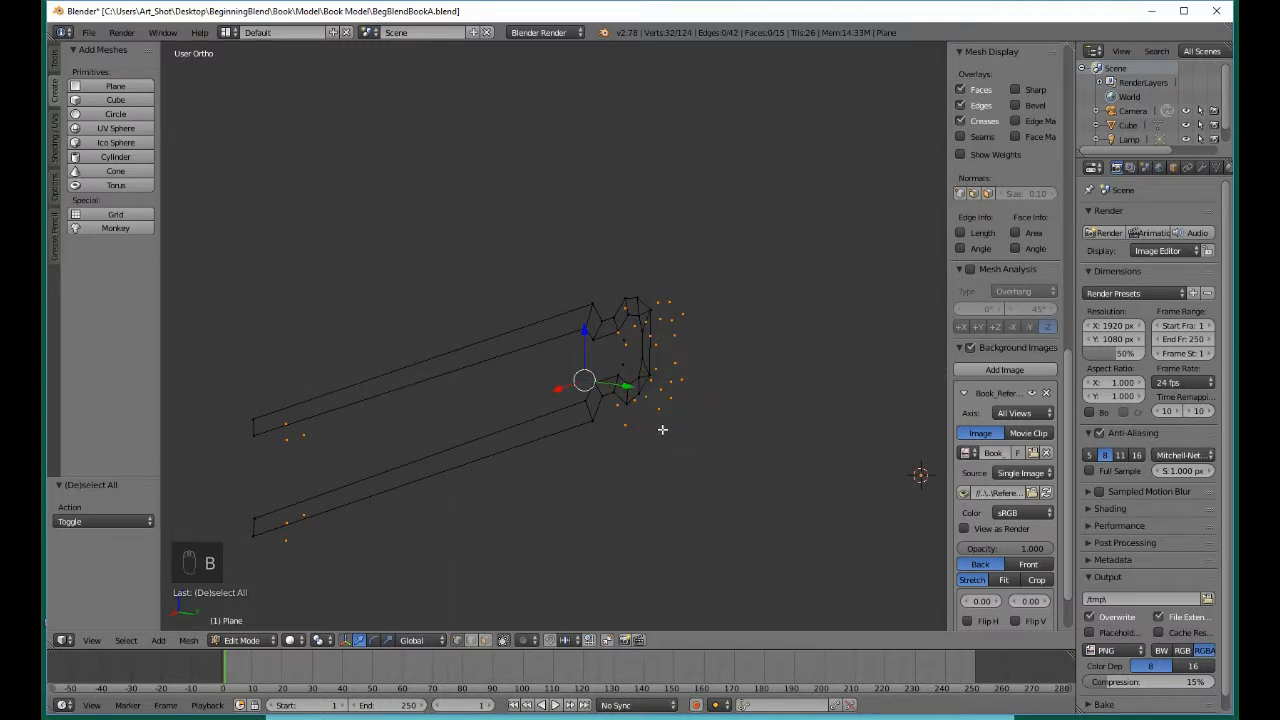
pyautogui.moveTo(662, 429); pyautogui.dragTo(797, 449, button='middle')
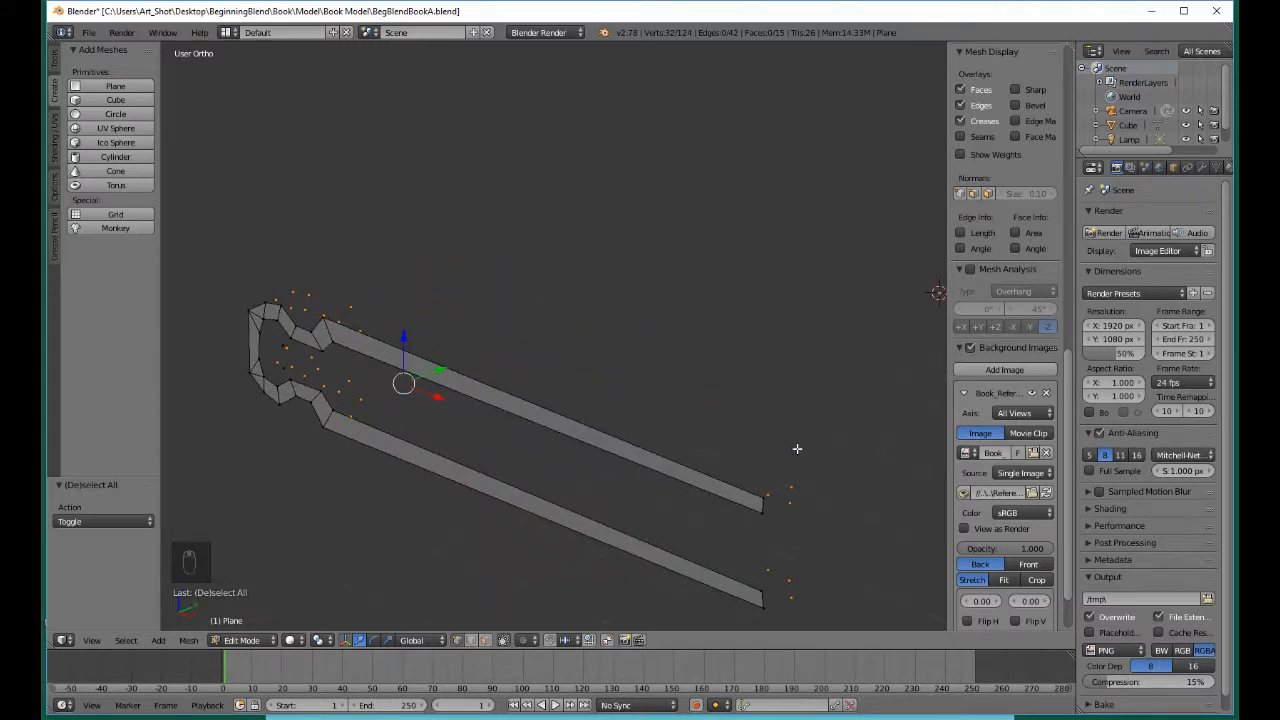
# In a front wireframe view, remove the vertices along the spine's inner curve from the selection
pyautogui.press('KP_1')
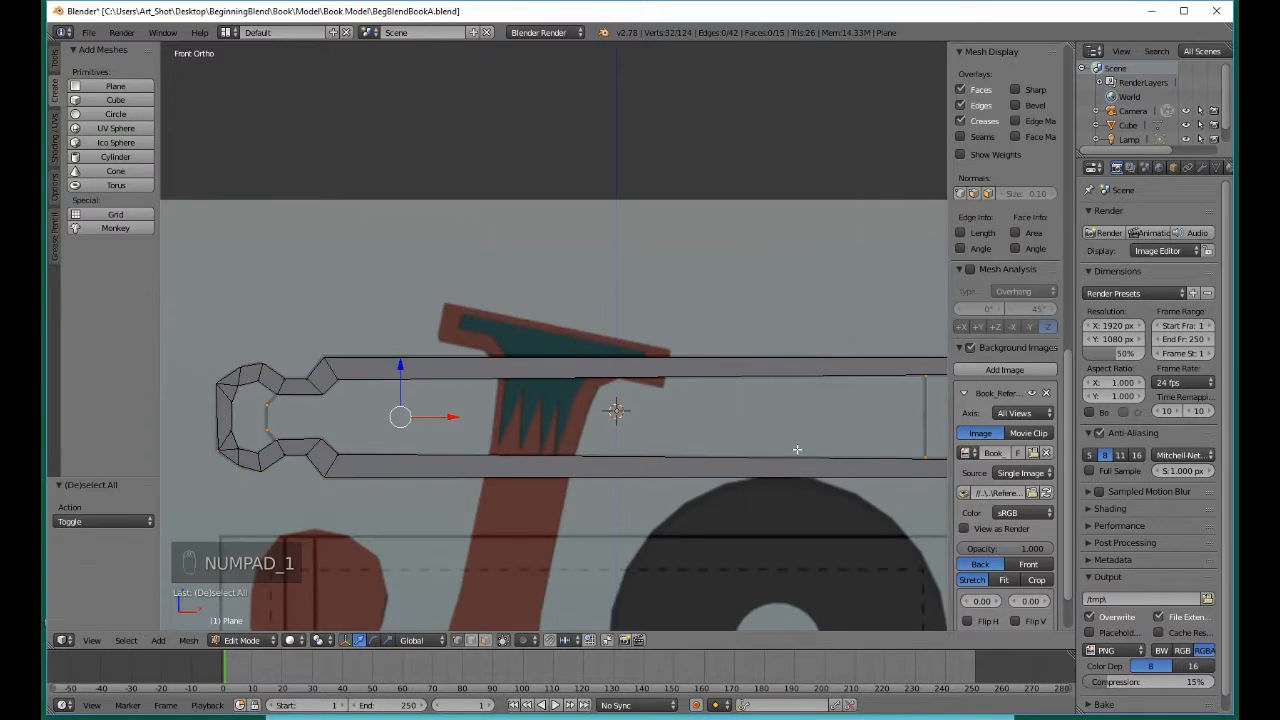
pyautogui.press('z')
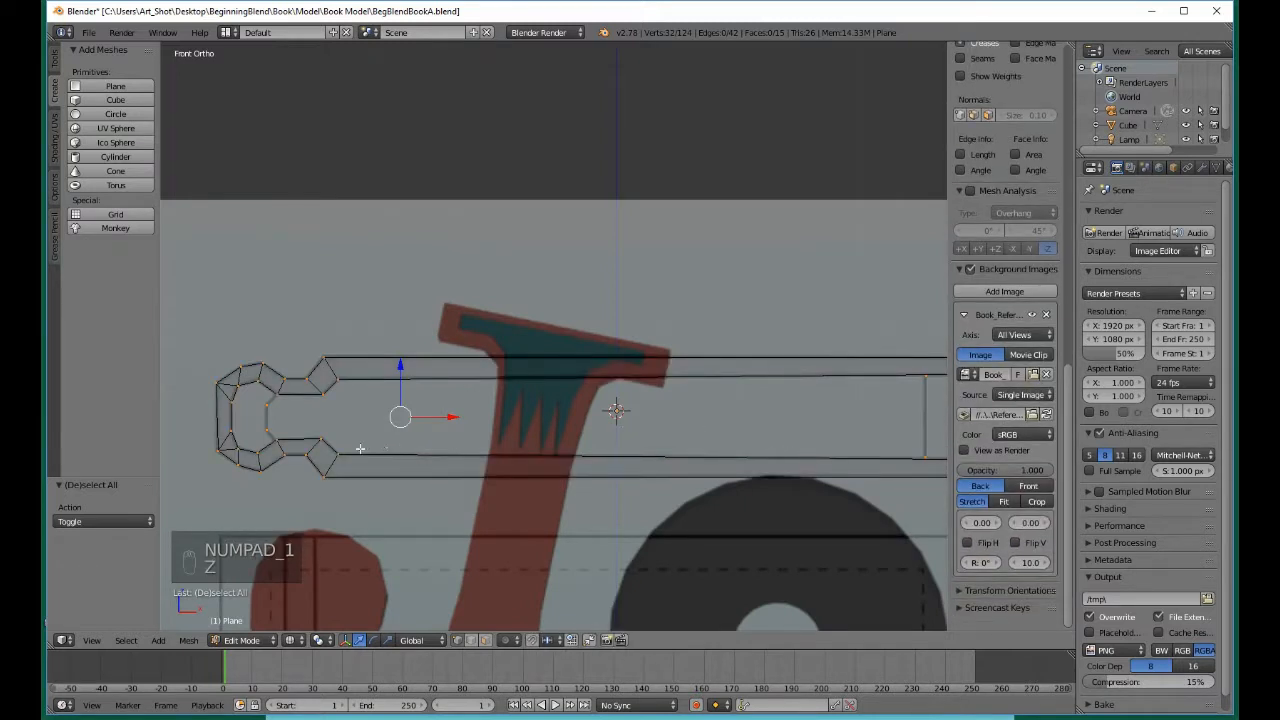
pyautogui.press('b')
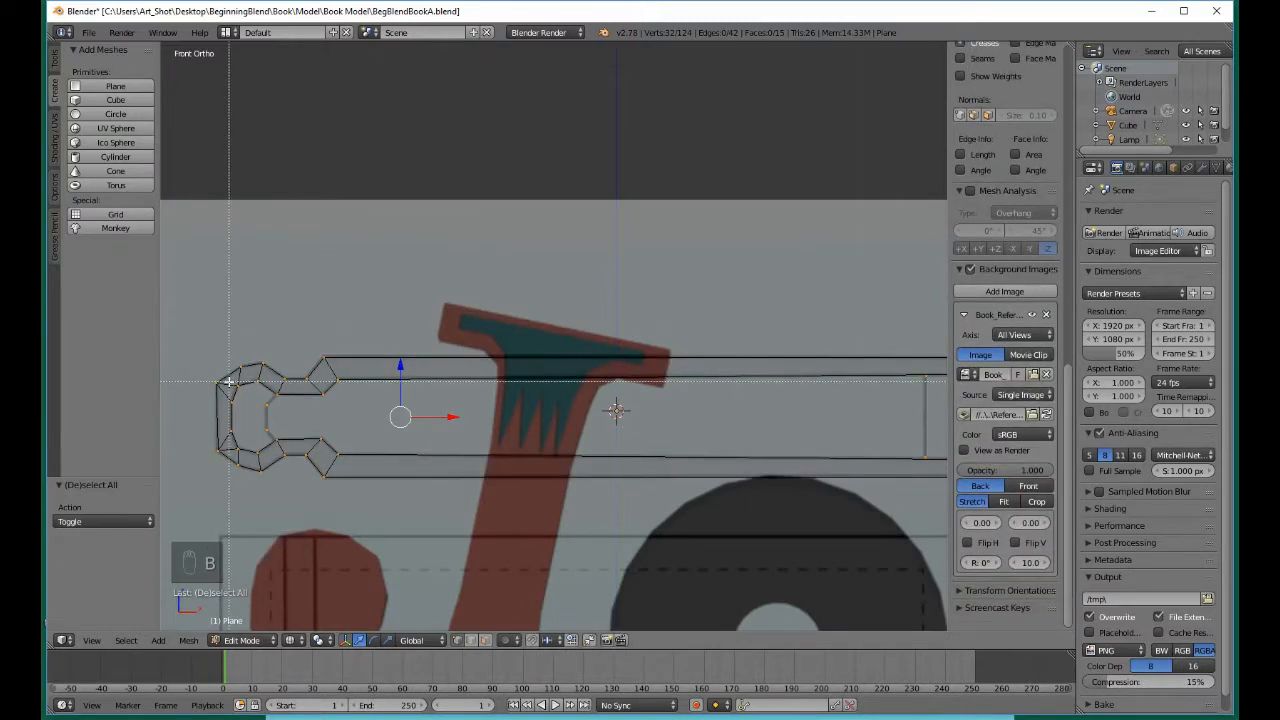
pyautogui.moveTo(228, 381); pyautogui.dragTo(279, 432)
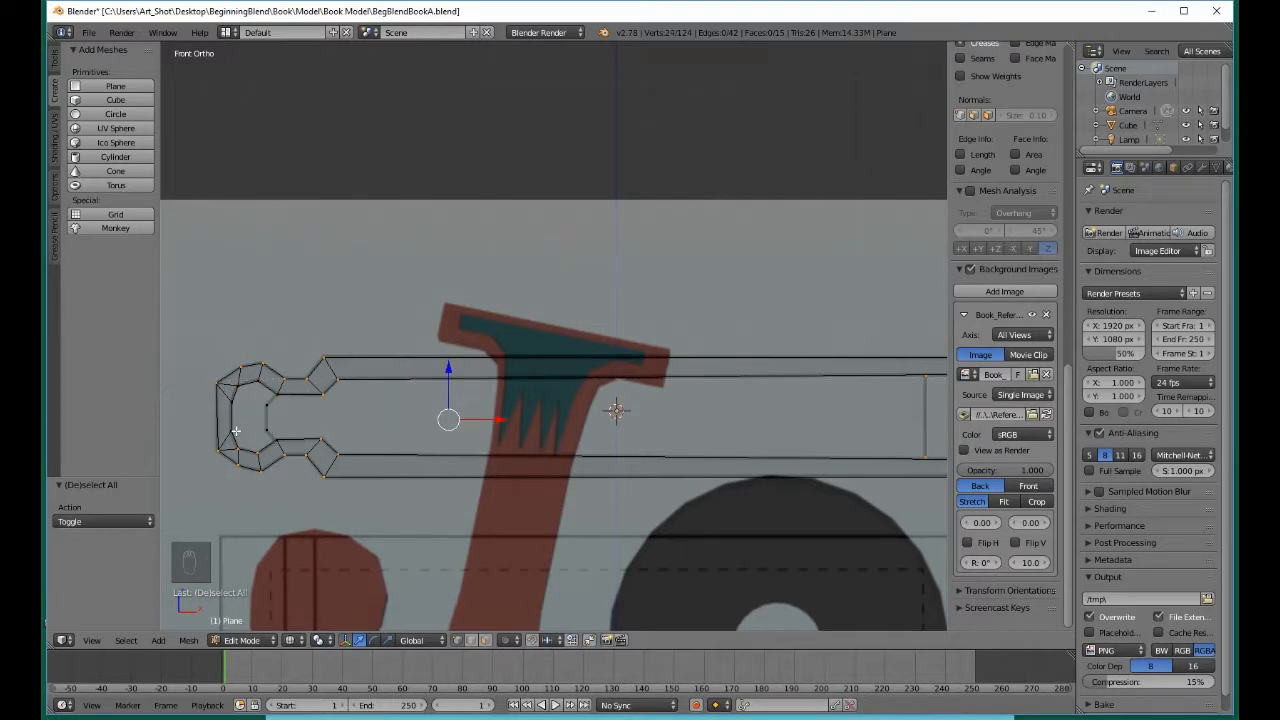
pyautogui.press('b')
pyautogui.moveTo(235, 431); pyautogui.dragTo(282, 458, button='middle')
# Remove the inner vertices of both hinge grooves and of the covers' hinge-side edges from the selection
pyautogui.press('b')
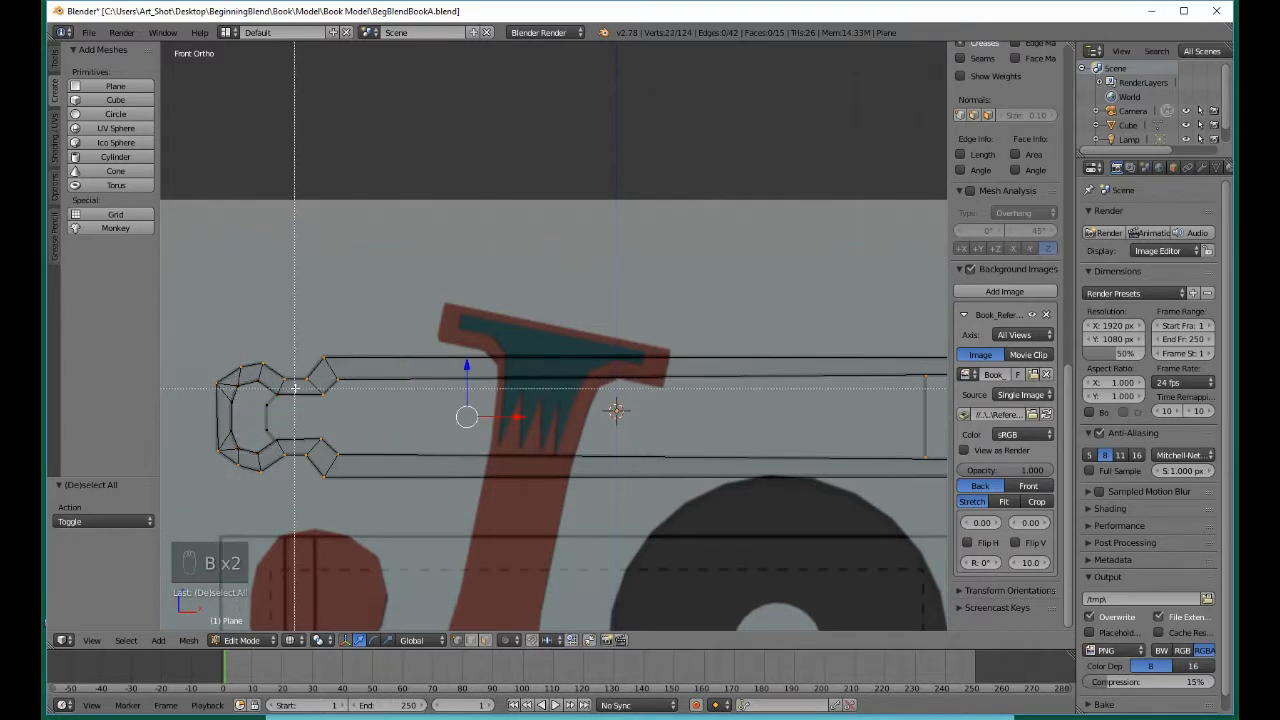
pyautogui.moveTo(299, 383); pyautogui.dragTo(343, 442, button='middle')
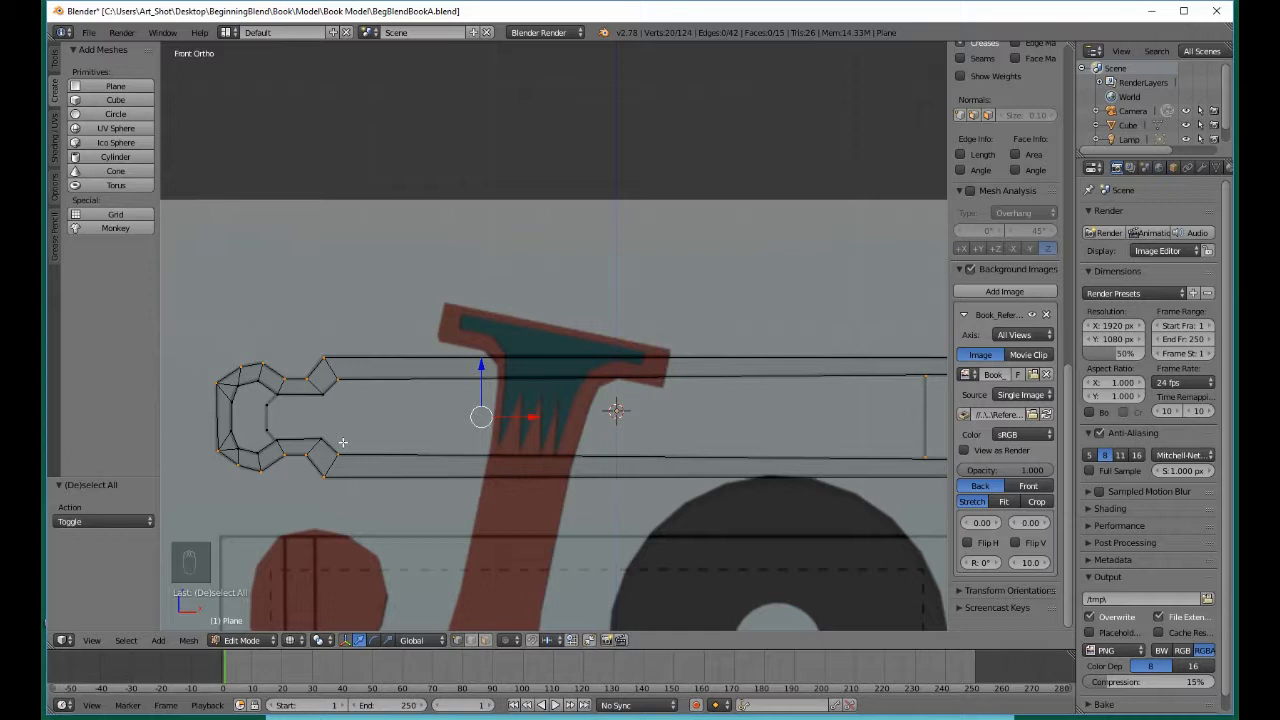
pyautogui.press('b')
pyautogui.moveTo(329, 377); pyautogui.dragTo(383, 458)
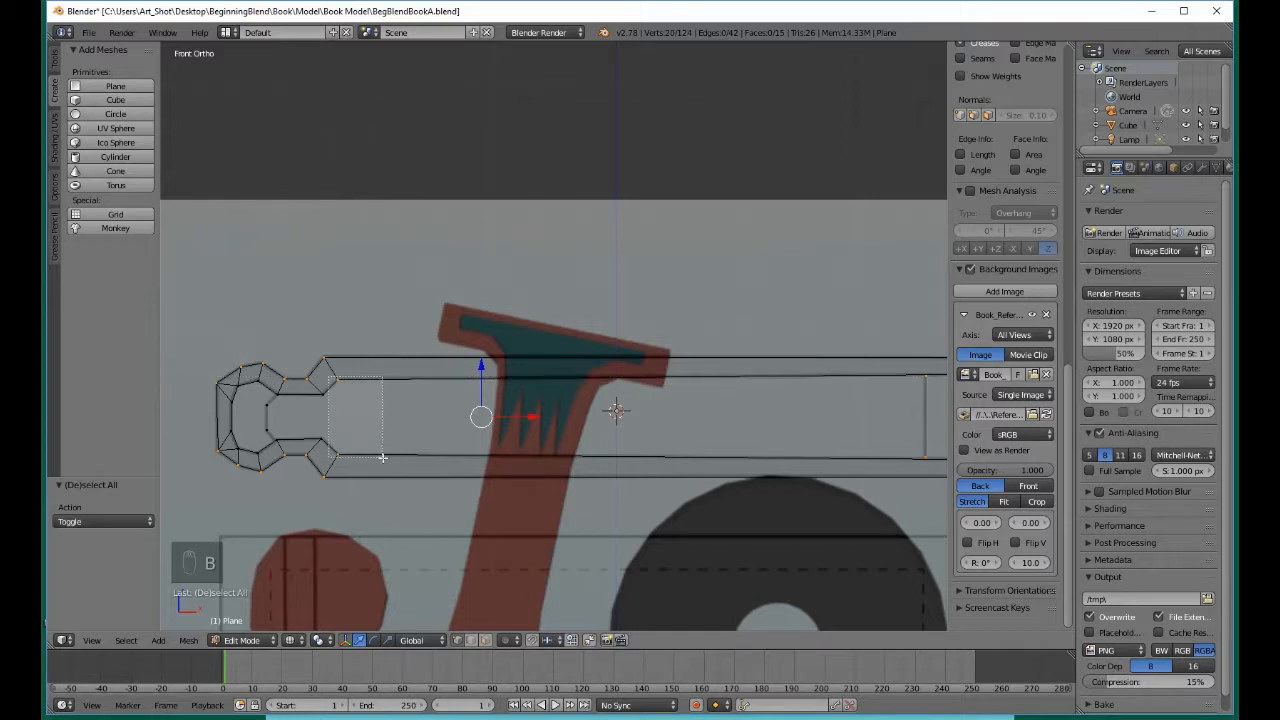
pyautogui.moveTo(383, 458); pyautogui.dragTo(384, 458, button='middle')
# Remove the two page-block vertices near the covers' far ends from the selection, keeping the cover corner vertices selected
pyautogui.press('b')
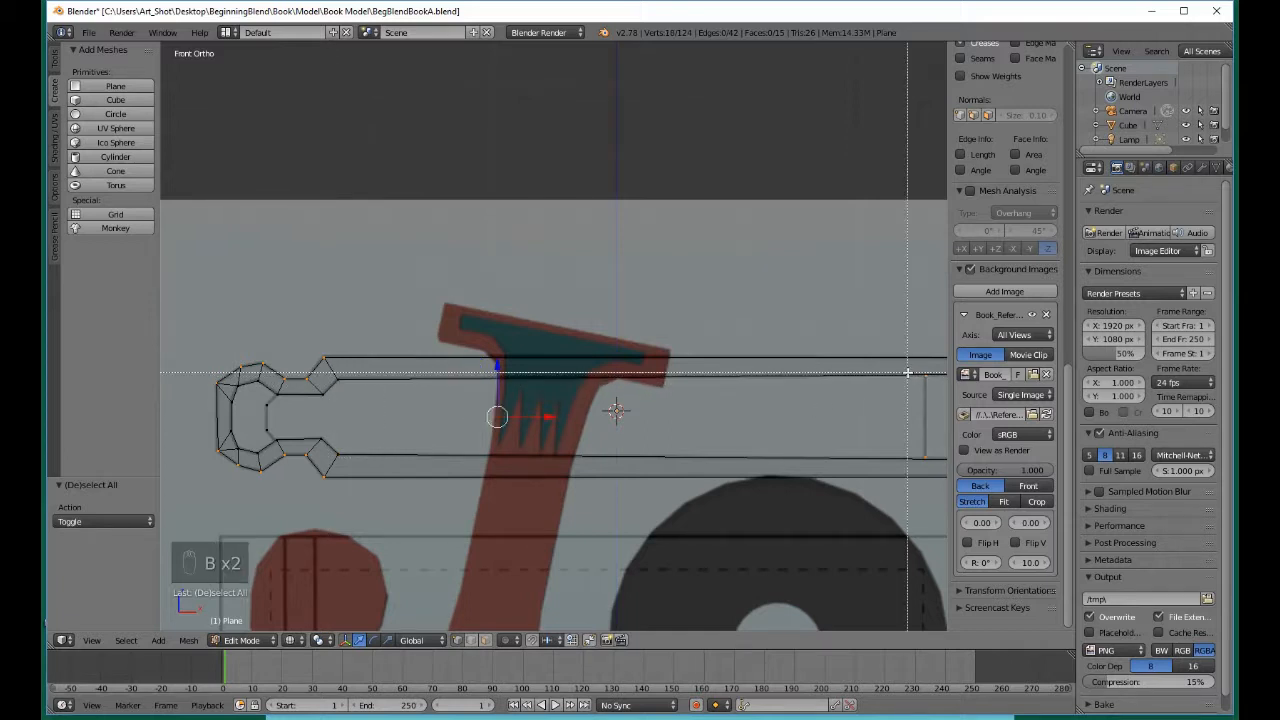
pyautogui.moveTo(907, 374); pyautogui.dragTo(937, 461)
pyautogui.moveTo(937, 461); pyautogui.dragTo(632, 477, button='middle')
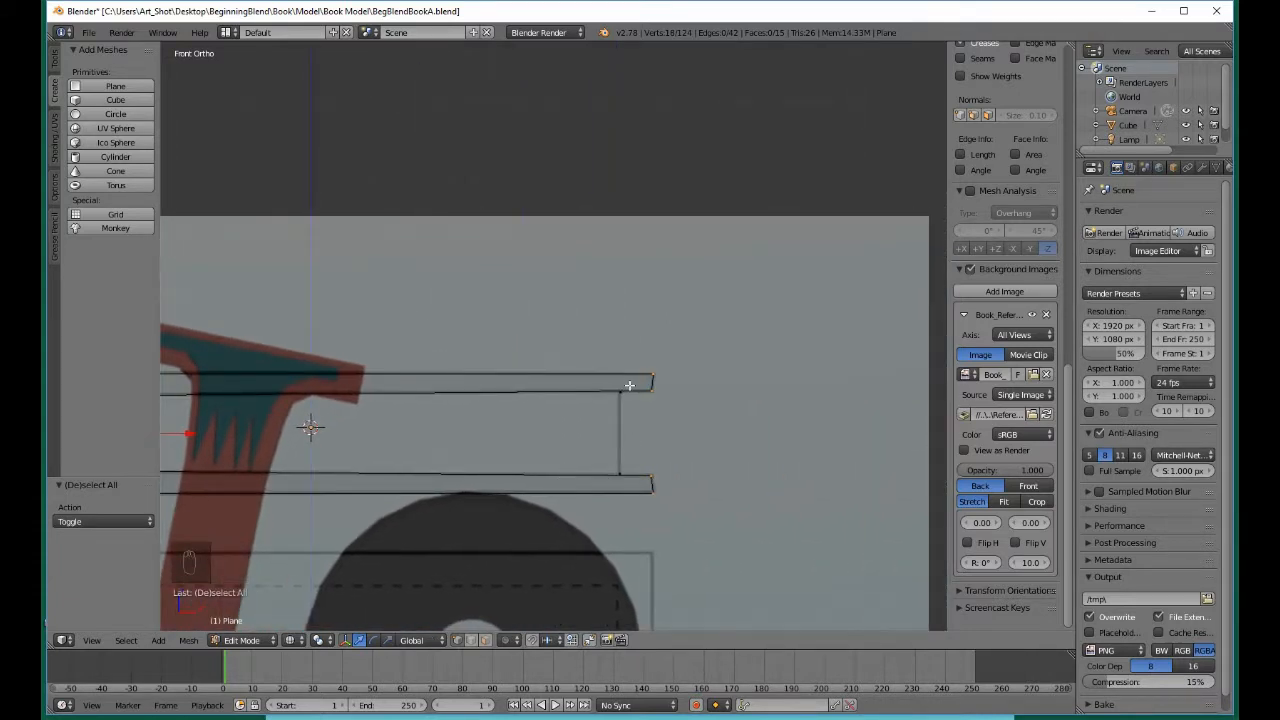
pyautogui.press('b')
pyautogui.moveTo(629, 386); pyautogui.dragTo(669, 476)
pyautogui.moveTo(669, 476); pyautogui.dragTo(669, 476)
pyautogui.moveTo(680, 443); pyautogui.dragTo(627, 485, button='middle')
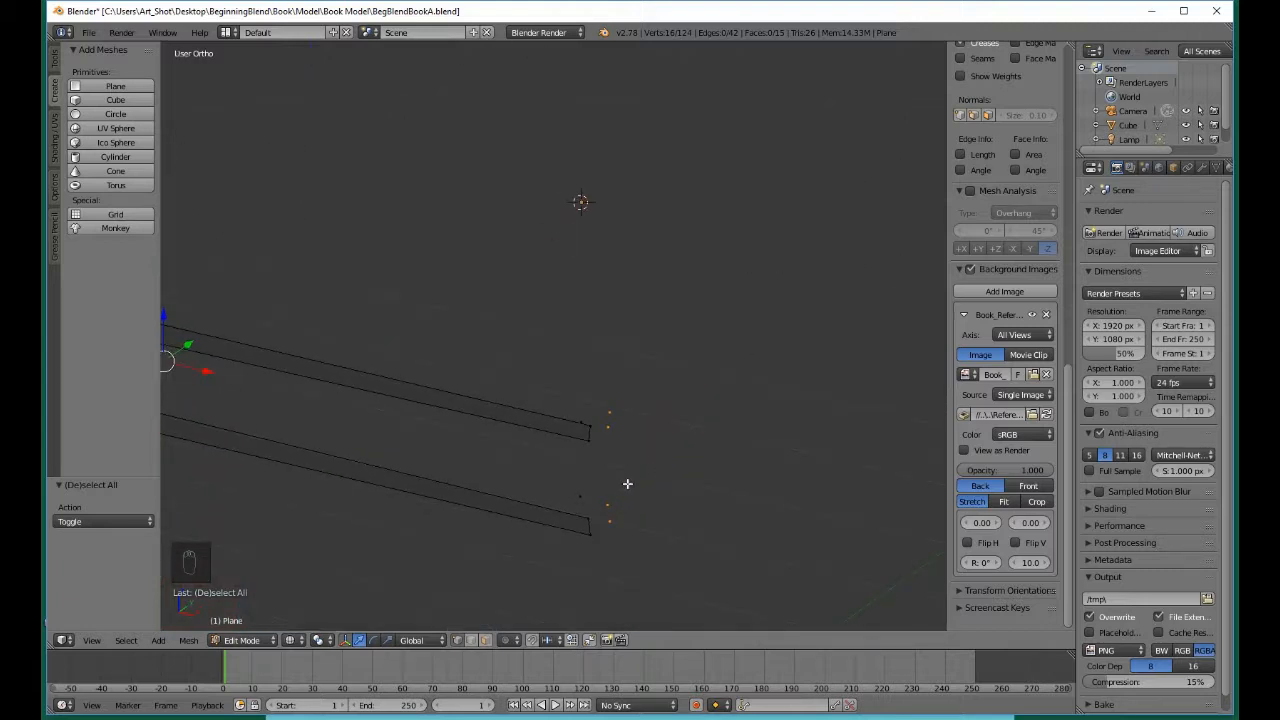
# Delete the selected stray vertices around the spine and cover ends
pyautogui.scroll(-5, 628, 481)
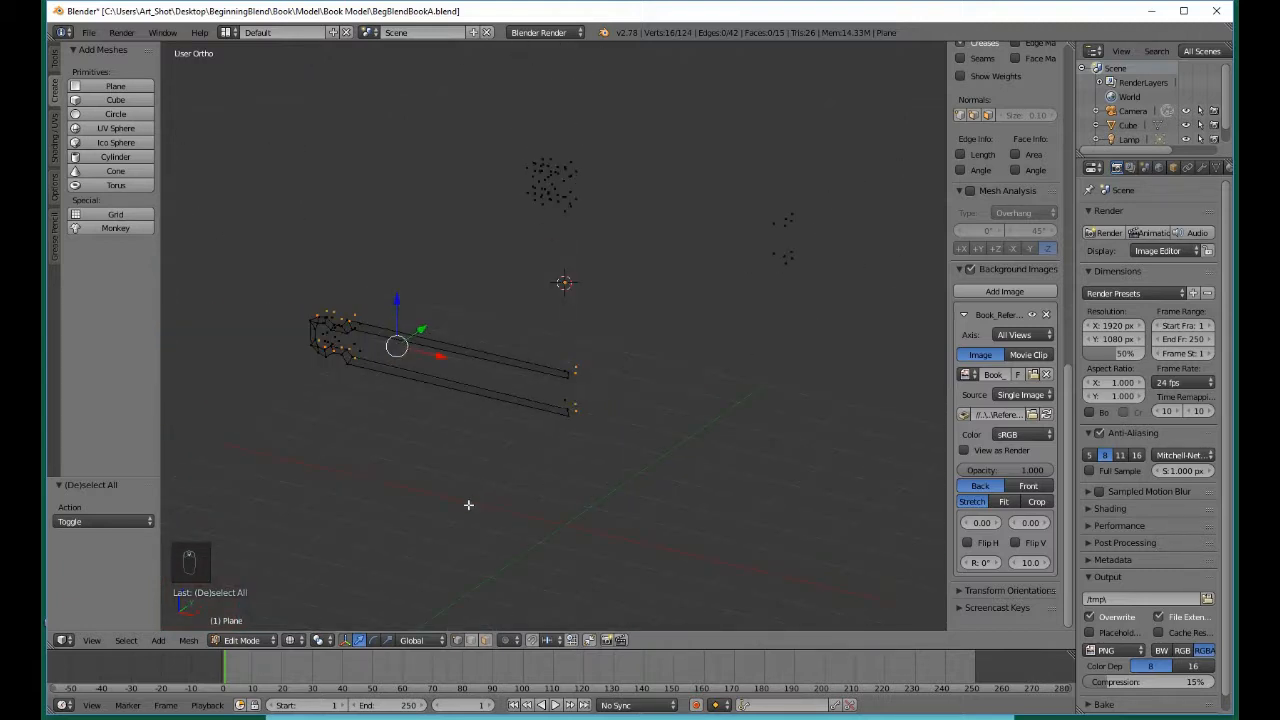
pyautogui.press('x')
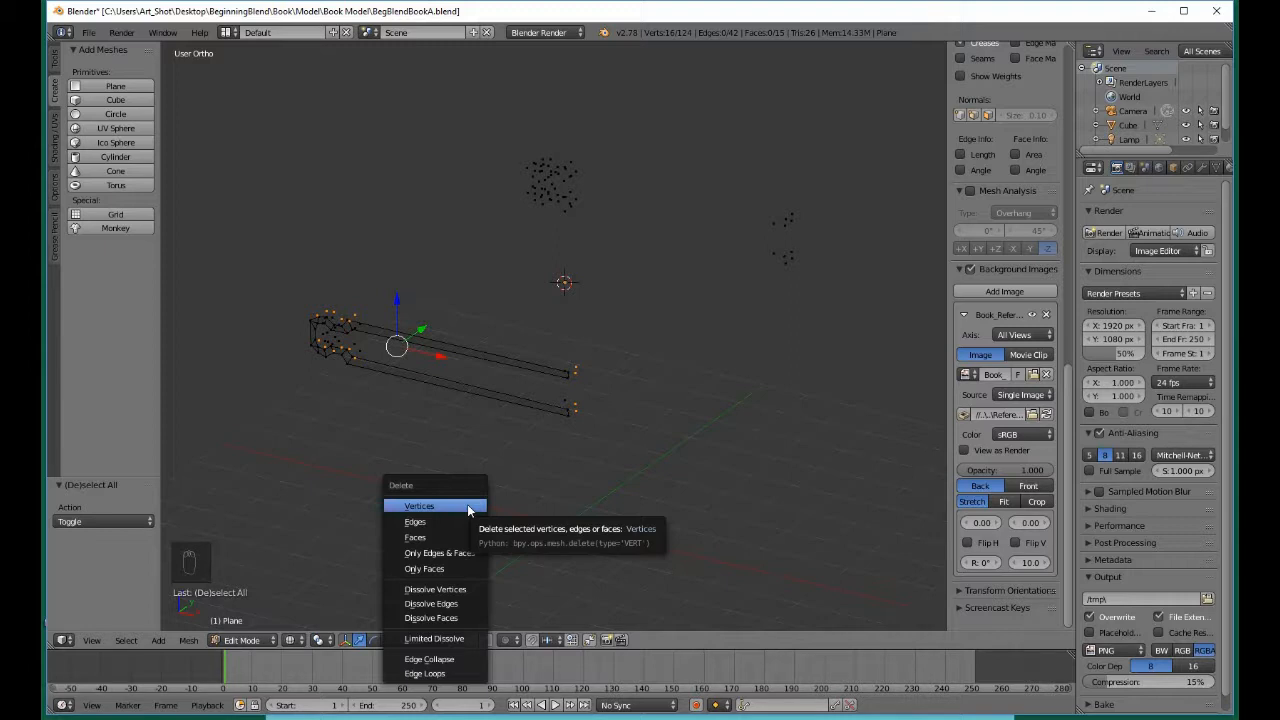
pyautogui.click(469, 511)
# Select the two loose vertices inside the book's spine and delete them
pyautogui.moveTo(467, 505); pyautogui.dragTo(540, 494, button='middle')
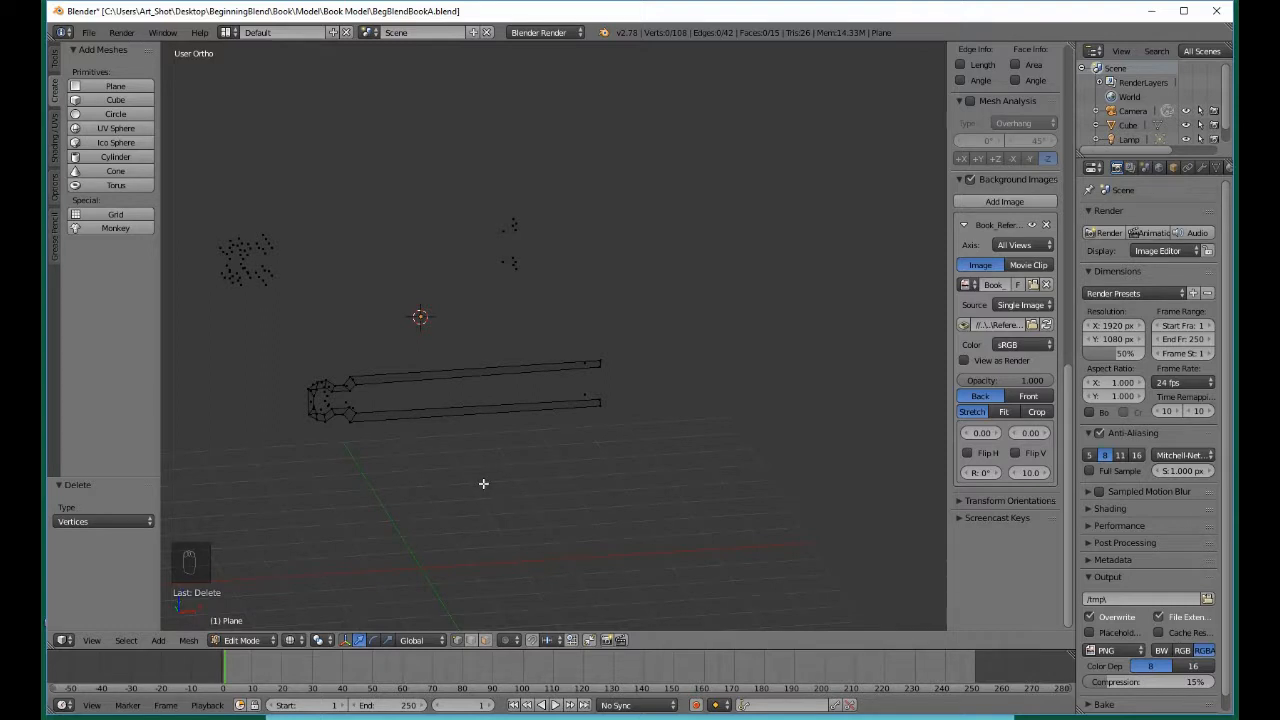
pyautogui.moveTo(500, 486); pyautogui.dragTo(447, 482, button='middle')
pyautogui.scroll(6, 392, 479)
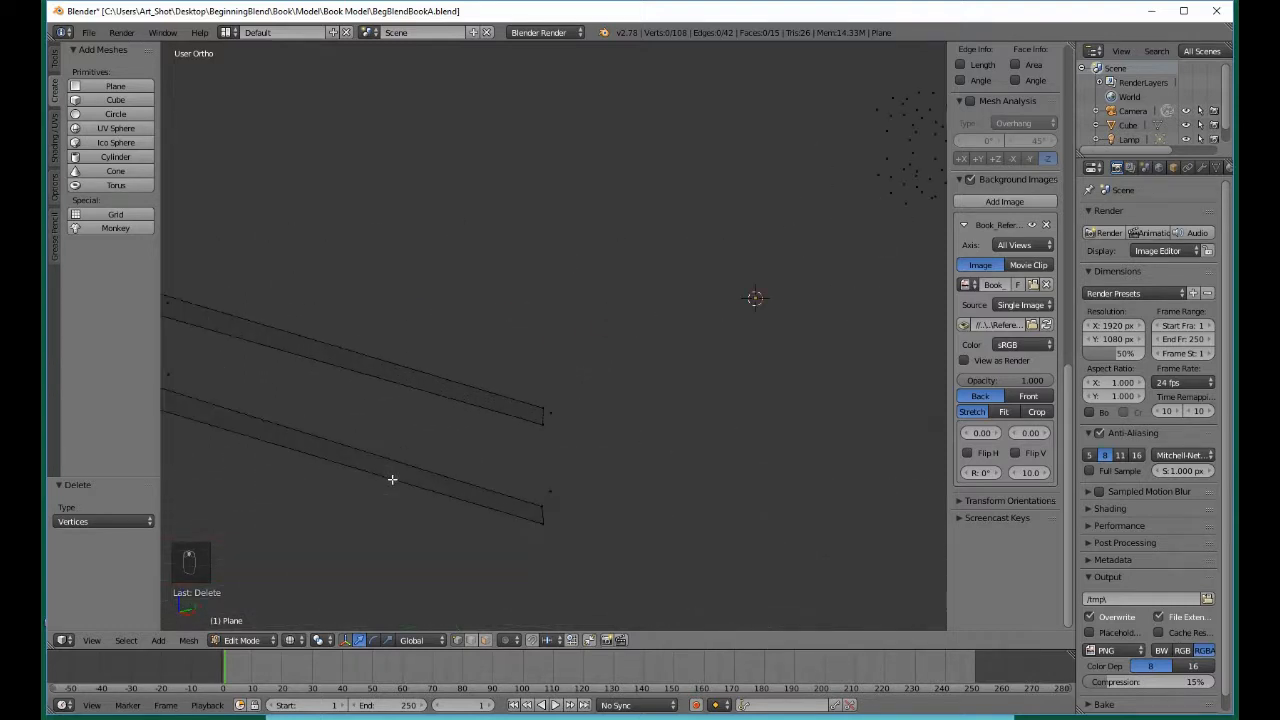
pyautogui.keyDown('shift'); pyautogui.moveTo(323, 436); pyautogui.dragTo(745, 454, button='middle'); pyautogui.keyUp('shift')
pyautogui.scroll(1, 583, 437)
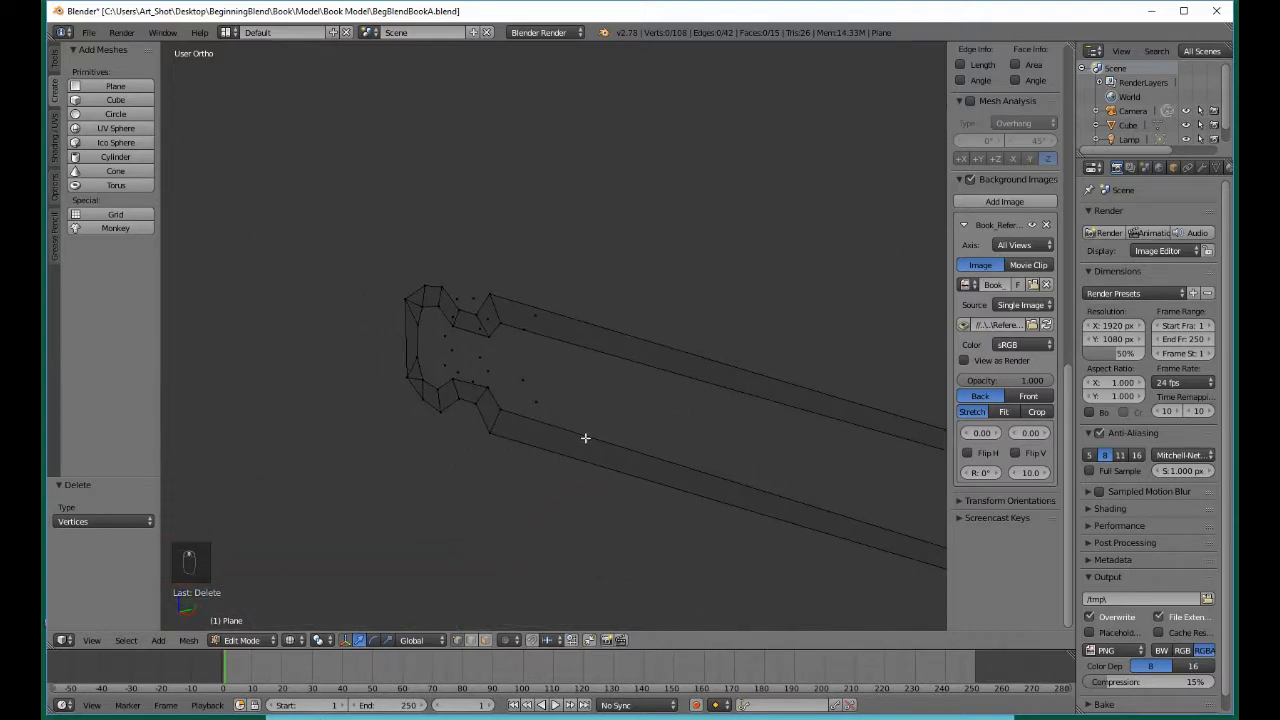
pyautogui.scroll(3, 454, 434)
pyautogui.moveTo(476, 449); pyautogui.dragTo(465, 449, button='middle')
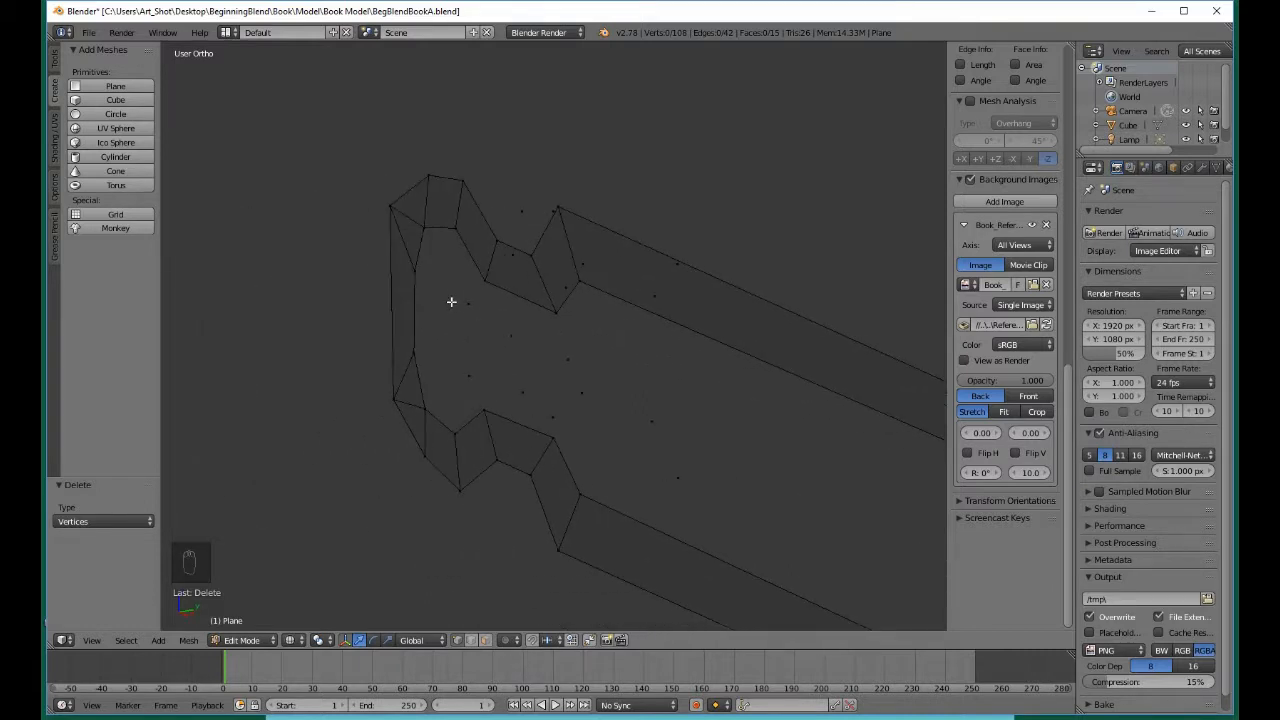
pyautogui.press('b')
pyautogui.moveTo(451, 299); pyautogui.dragTo(483, 393)
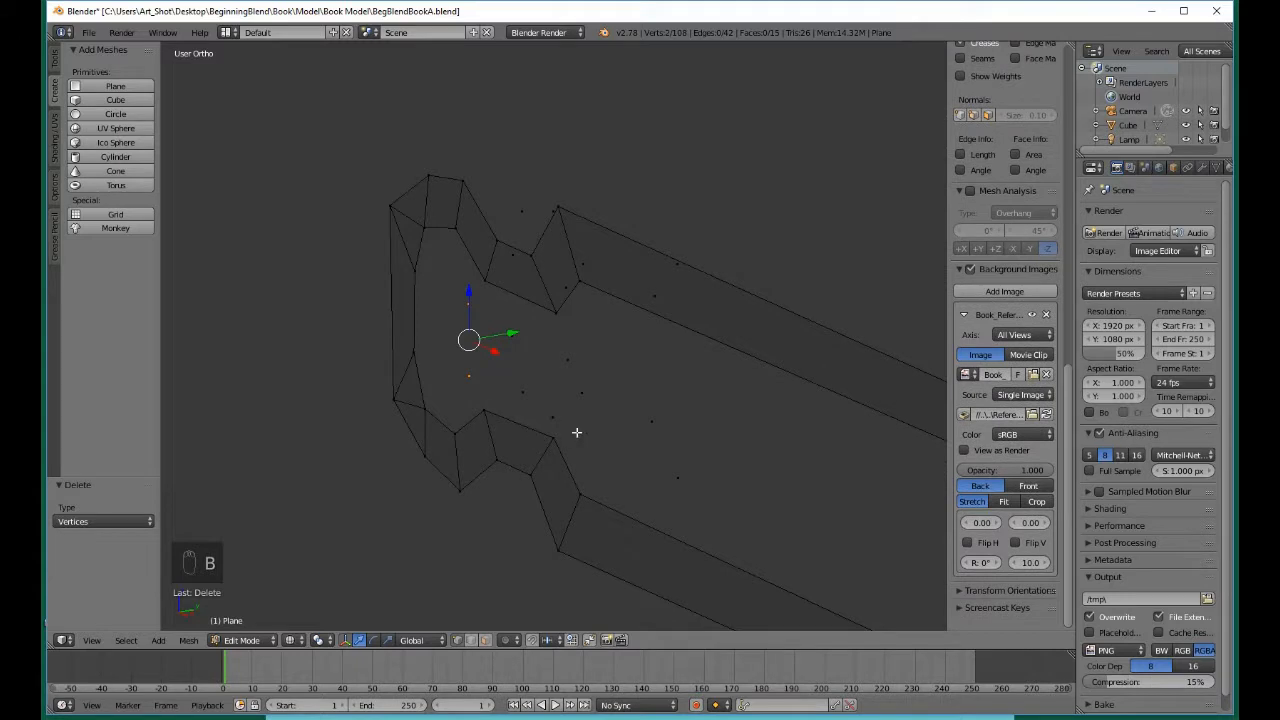
pyautogui.moveTo(622, 437)
pyautogui.mouseDown(button='middle')
pyautogui.moveTo(580, 425)
pyautogui.moveTo(605, 429)
pyautogui.mouseUp(button='middle')
pyautogui.press('x')
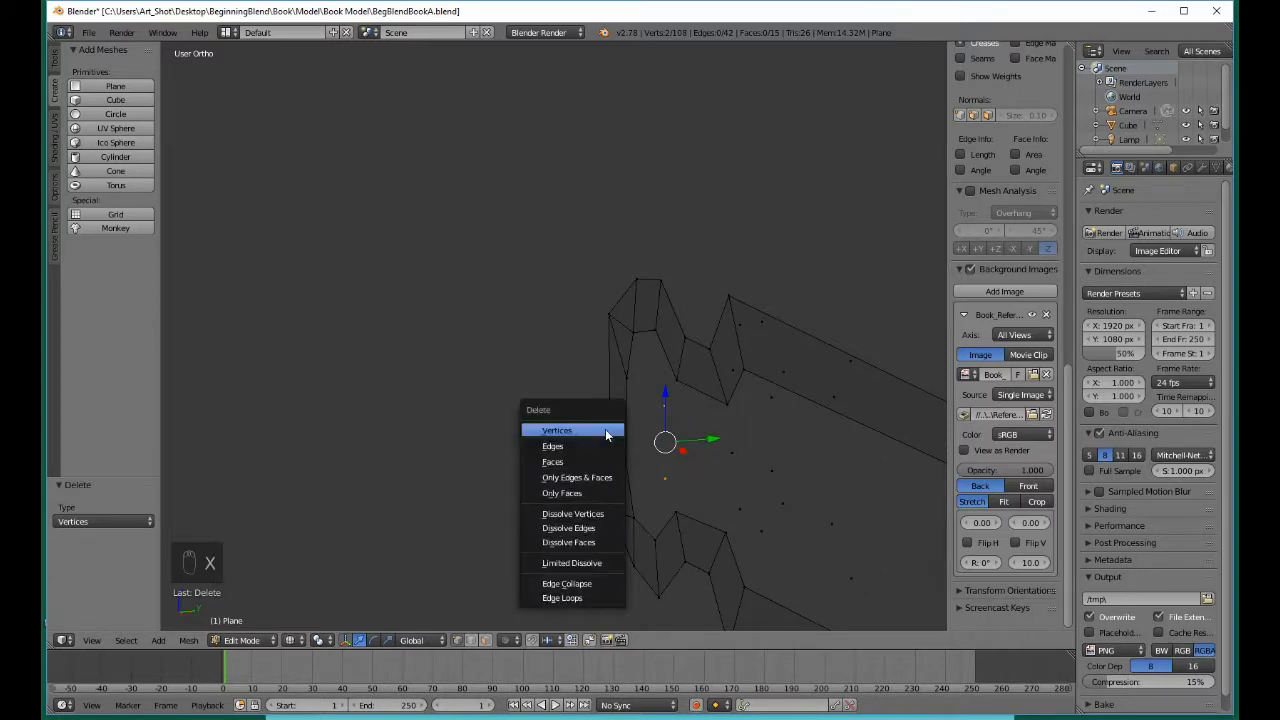
pyautogui.click(605, 429)
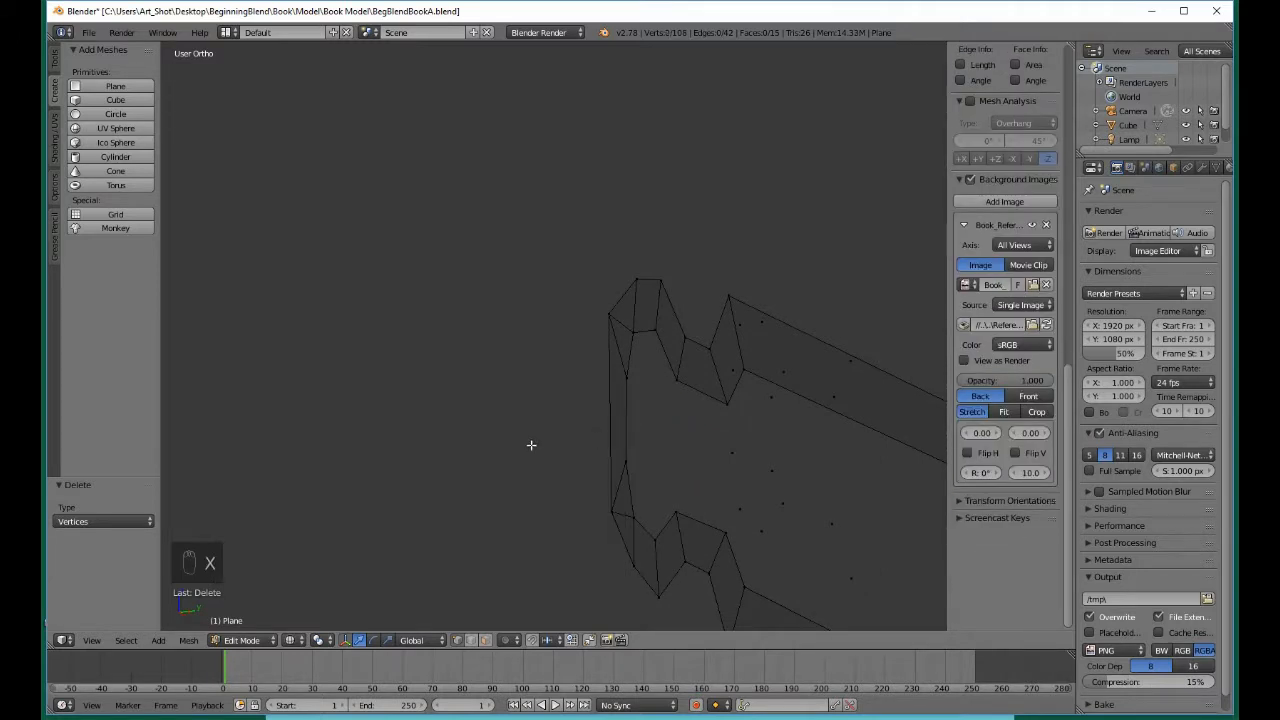
pyautogui.press('KP_3')
pyautogui.press('KP_1')
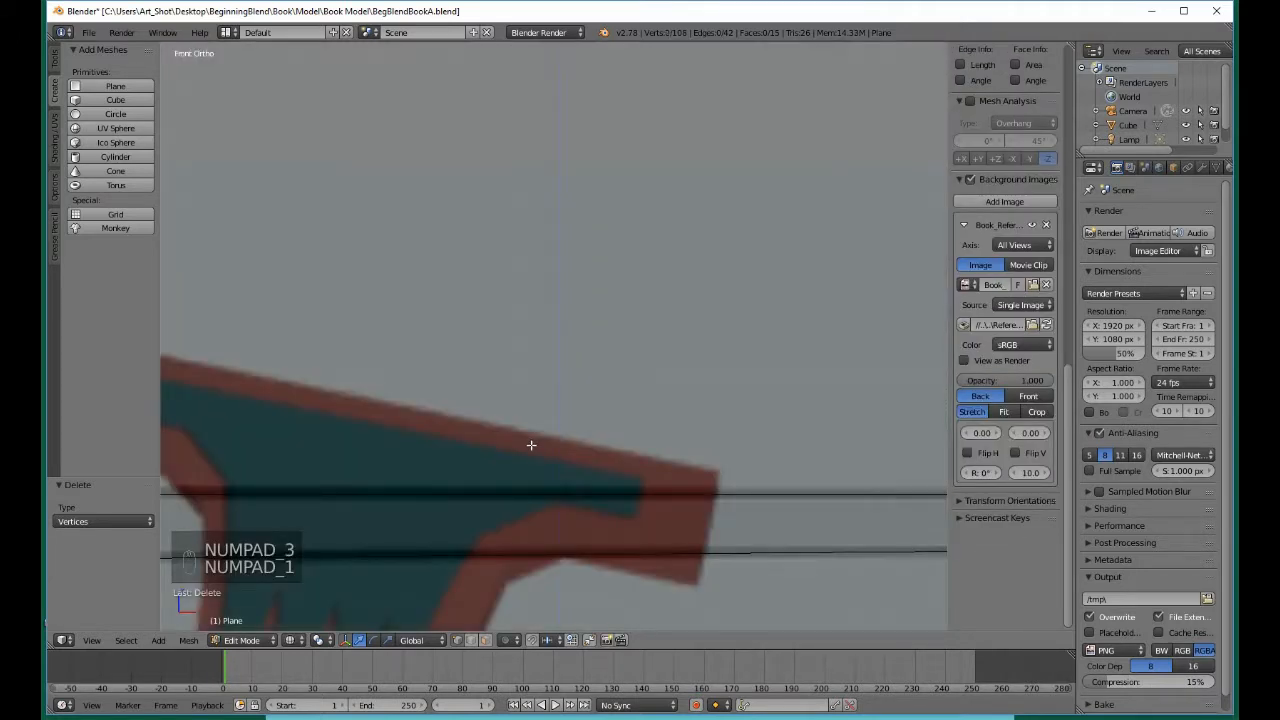
pyautogui.scroll(-2, 531, 445)
pyautogui.keyDown('shift'); pyautogui.moveTo(523, 421); pyautogui.dragTo(877, 286, button='middle'); pyautogui.keyUp('shift')
pyautogui.keyDown('shift'); pyautogui.moveTo(581, 362); pyautogui.dragTo(760, 380, button='middle'); pyautogui.keyUp('shift')
pyautogui.moveTo(651, 377); pyautogui.dragTo(653, 403, button='middle')
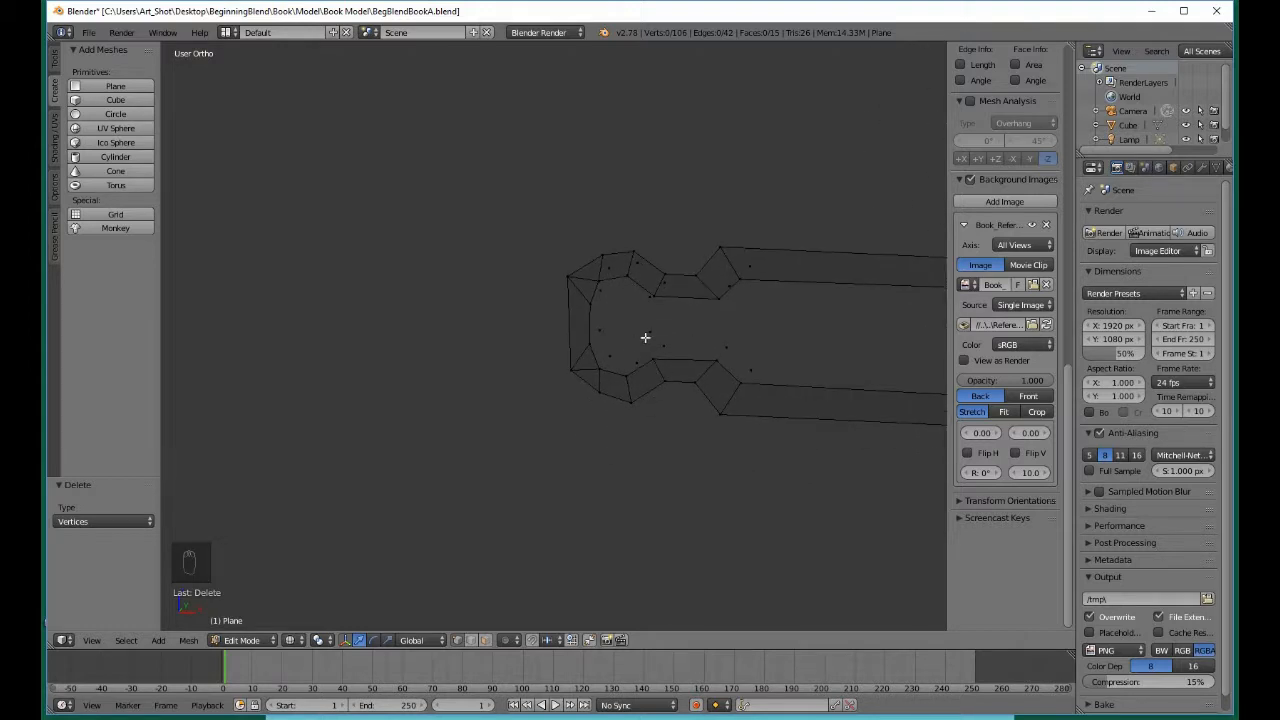
pyautogui.press('b')
pyautogui.moveTo(652, 340); pyautogui.dragTo(725, 368)
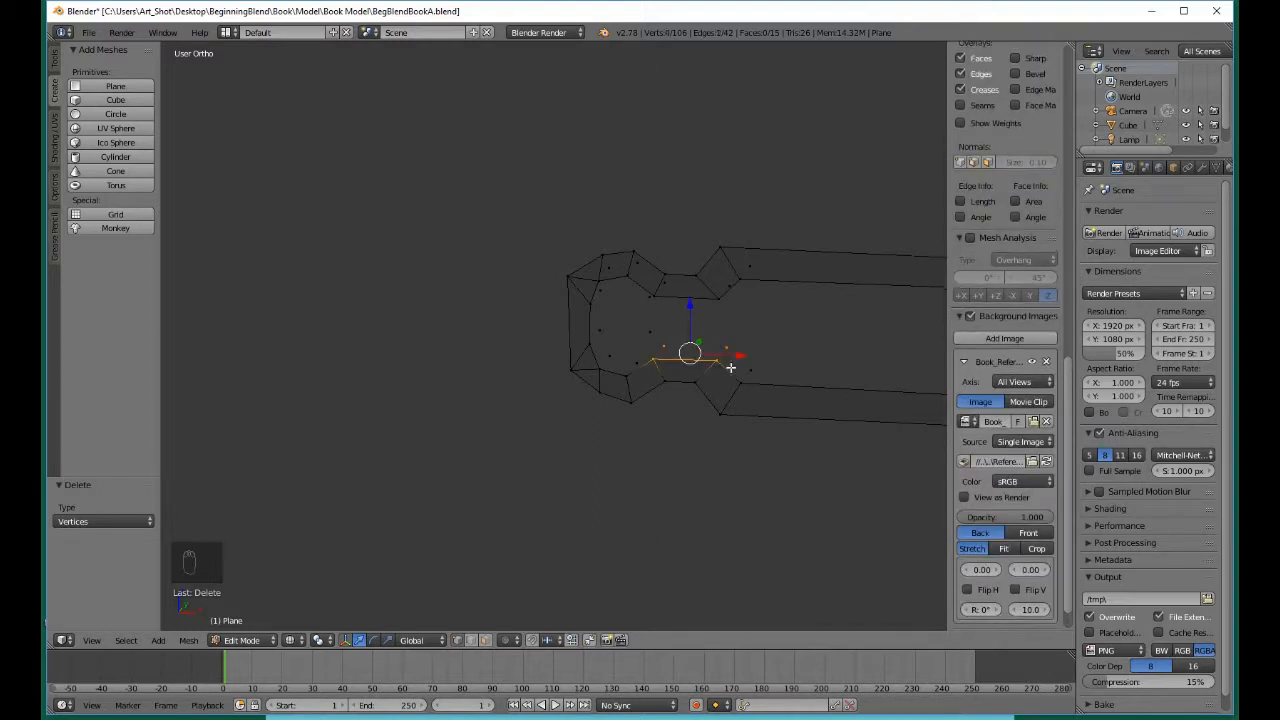
pyautogui.press('a')
# Fill a face between the upper cover's inner edge and its matching loose vertices, from the fore-edge to the hinge
pyautogui.keyDown('shift'); pyautogui.moveTo(764, 382); pyautogui.dragTo(392, 340, button='middle'); pyautogui.keyUp('shift')
pyautogui.keyDown('shift'); pyautogui.moveTo(725, 351); pyautogui.dragTo(509, 357, button='middle'); pyautogui.keyUp('shift')
pyautogui.keyDown('shift'); pyautogui.moveTo(784, 362); pyautogui.dragTo(536, 387, button='middle'); pyautogui.keyUp('shift')
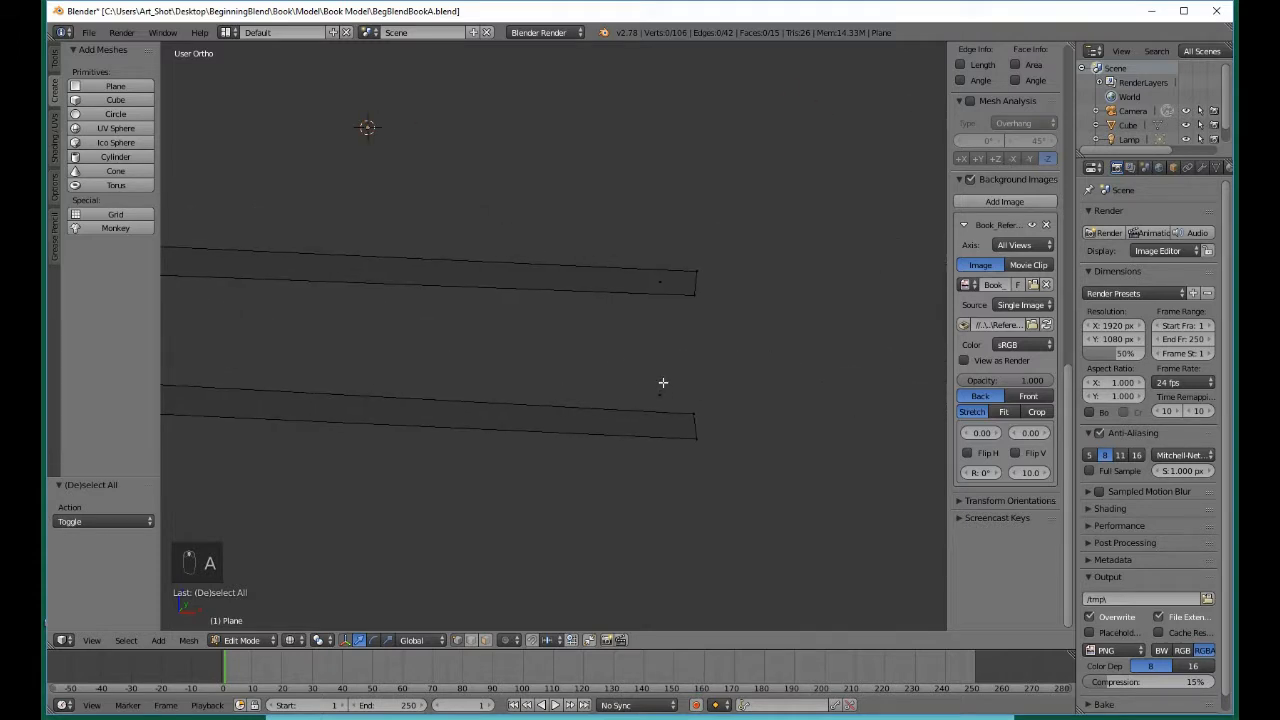
pyautogui.press('b')
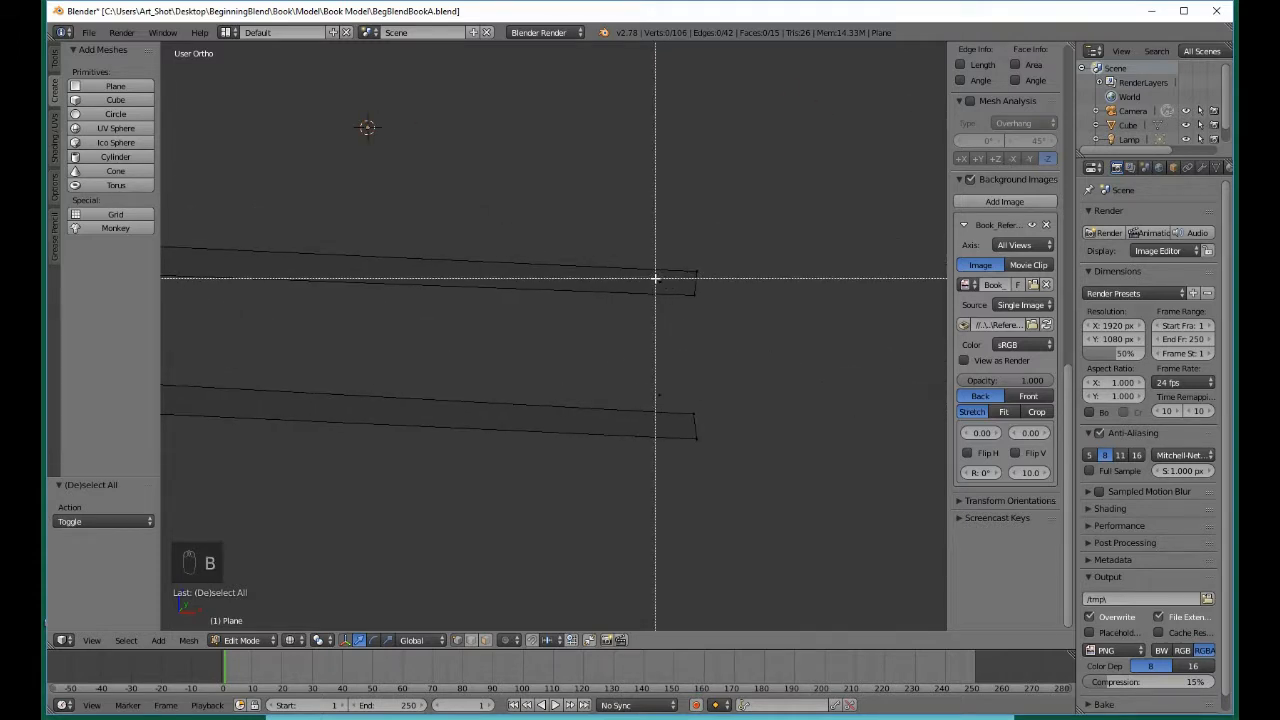
pyautogui.moveTo(655, 276); pyautogui.dragTo(712, 318)
pyautogui.keyDown('shift'); pyautogui.moveTo(434, 383); pyautogui.dragTo(749, 411, button='middle'); pyautogui.keyUp('shift')
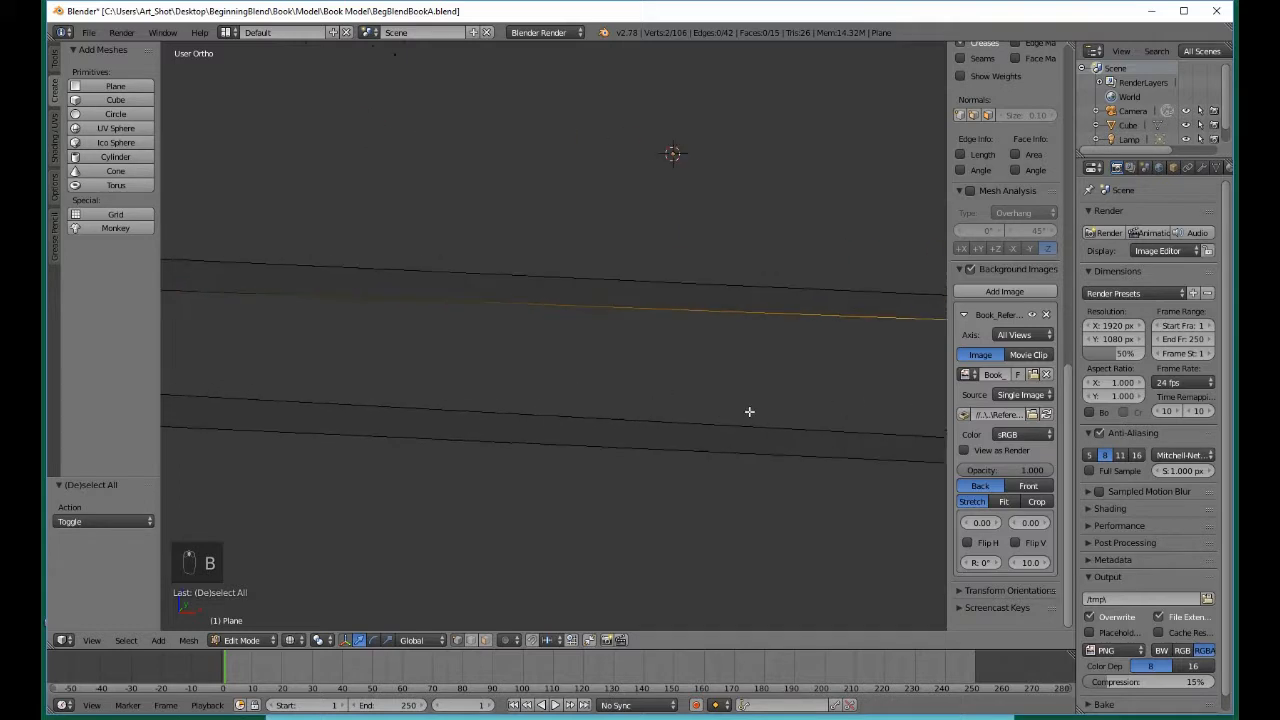
pyautogui.keyDown('shift'); pyautogui.moveTo(340, 371); pyautogui.dragTo(584, 373, button='middle'); pyautogui.keyUp('shift')
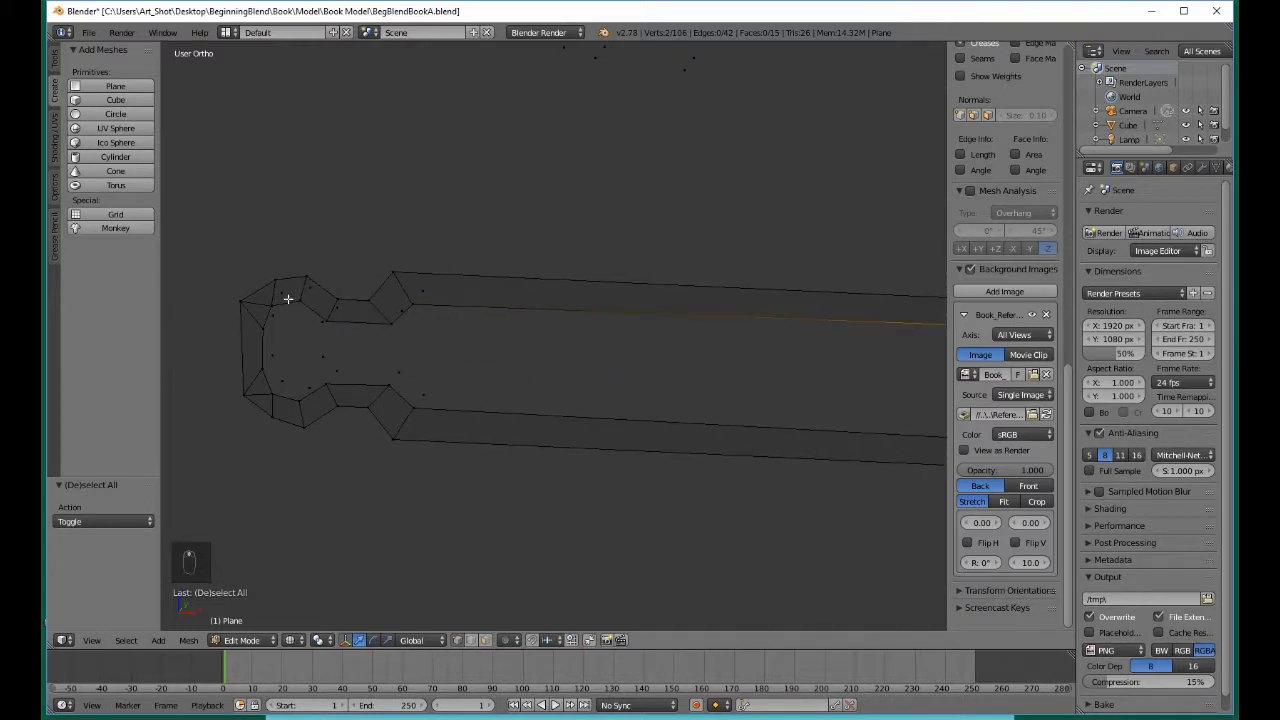
pyautogui.moveTo(288, 299); pyautogui.dragTo(299, 264, button='middle')
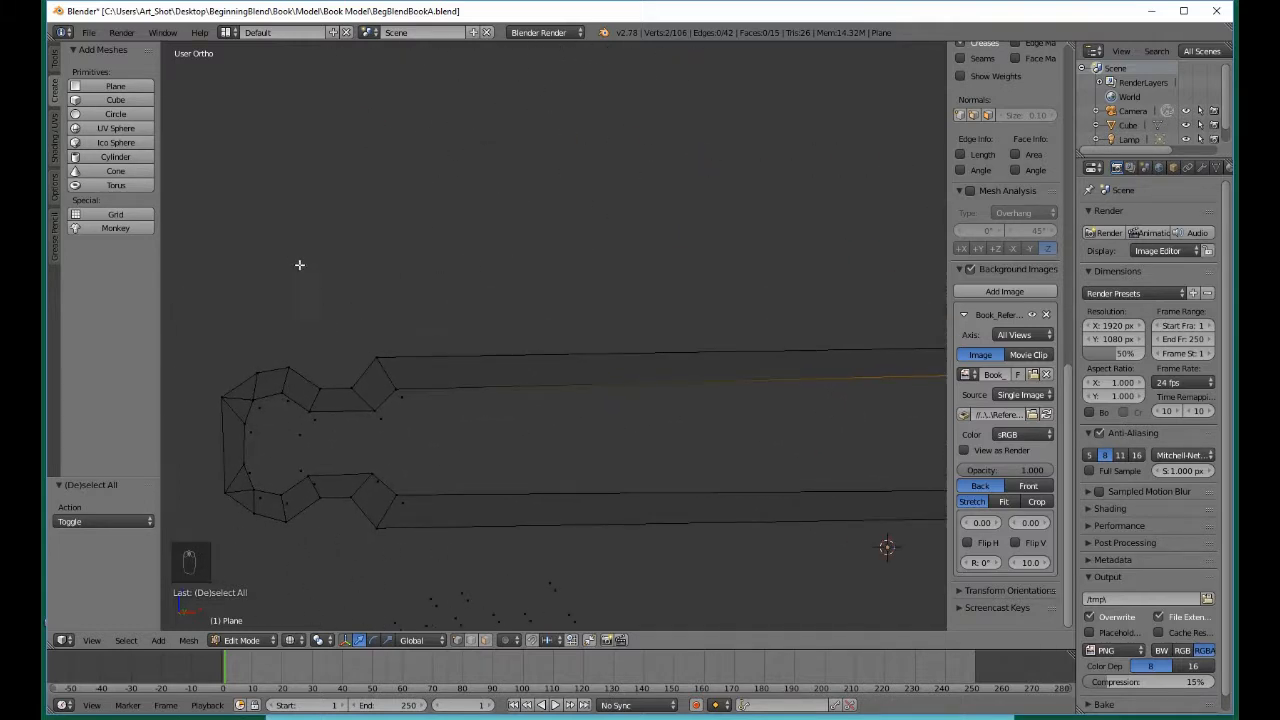
pyautogui.press('b')
pyautogui.rightClick(393, 386)
pyautogui.press('b')
pyautogui.moveTo(387, 375); pyautogui.dragTo(415, 408)
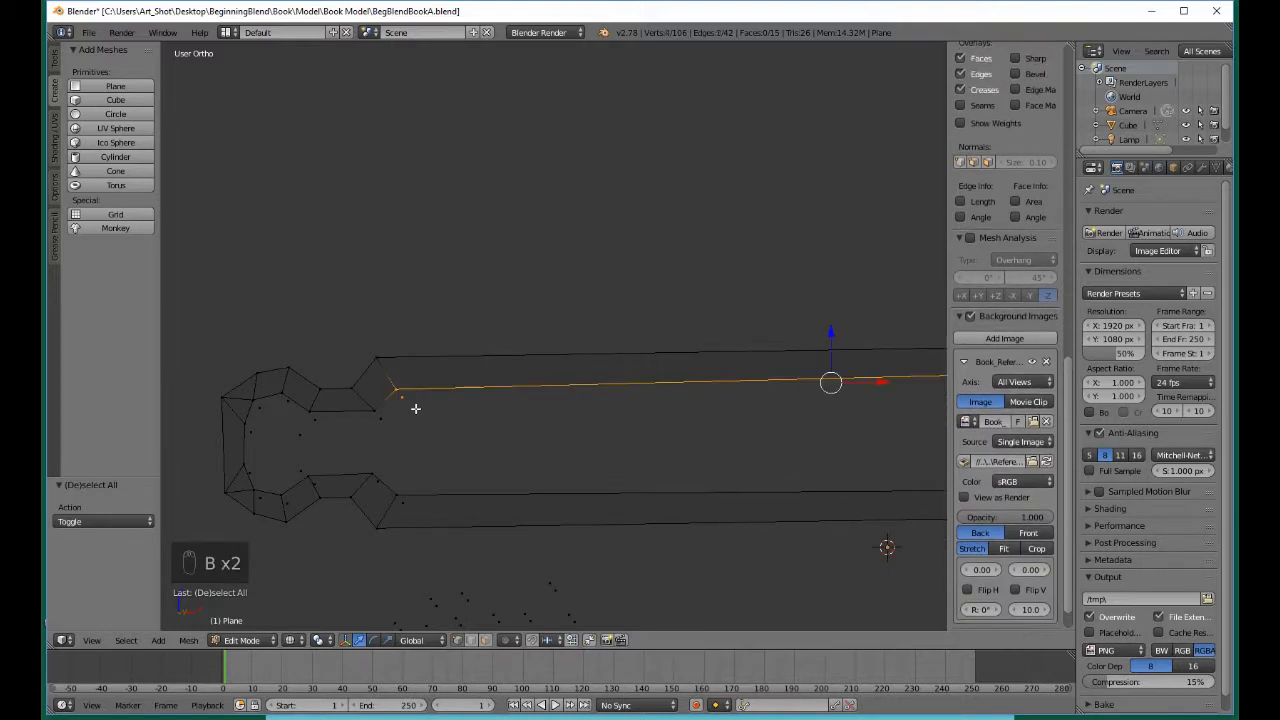
pyautogui.press('f')
pyautogui.press('a')
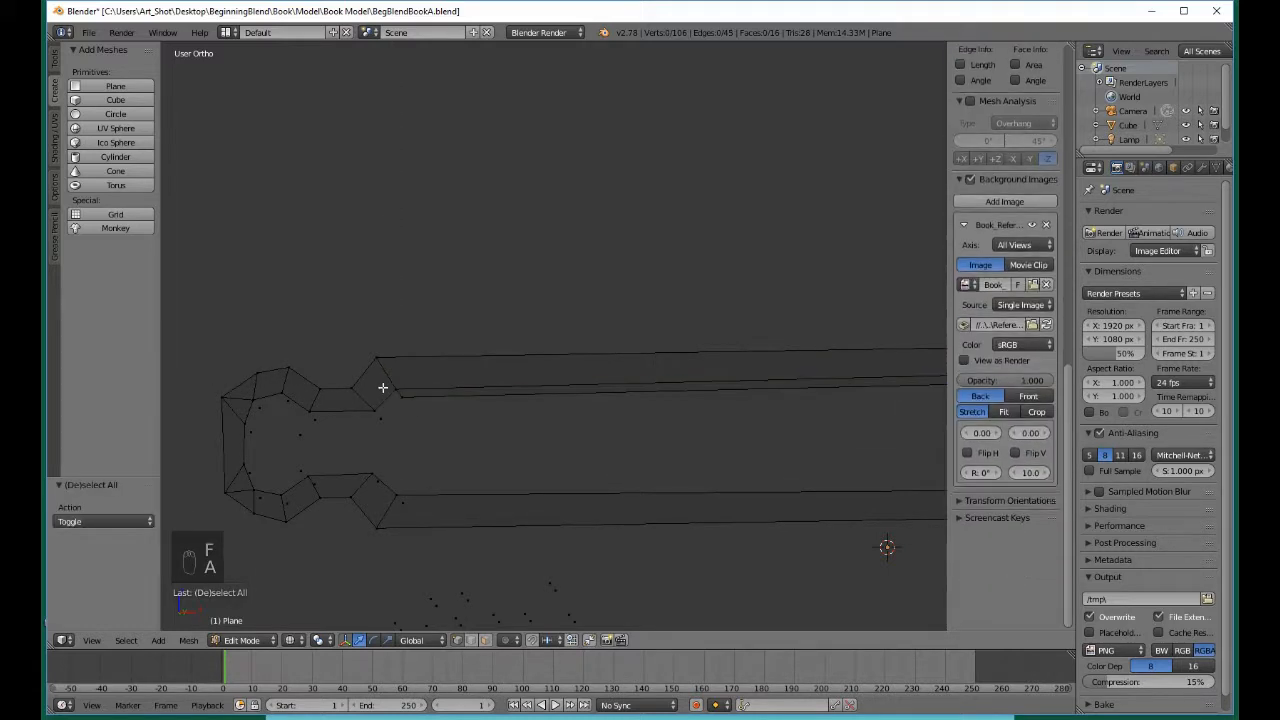
# Fill two faces along the upper hinge's inner edge, one on the slope beside the cover and one along the groove
pyautogui.press('b')
pyautogui.moveTo(372, 381); pyautogui.dragTo(402, 418)
pyautogui.press('f')
pyautogui.press('a')
pyautogui.press('b')
pyautogui.moveTo(309, 404); pyautogui.dragTo(382, 422)
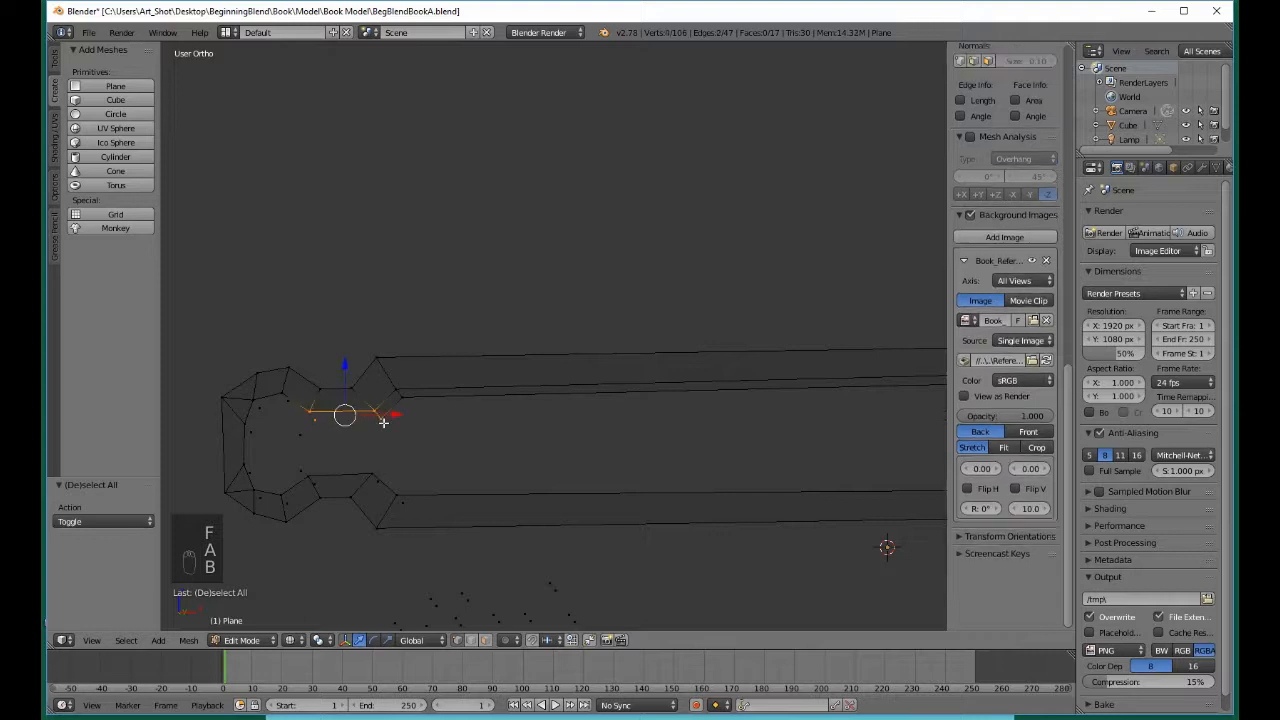
pyautogui.press('f')
pyautogui.press('a')
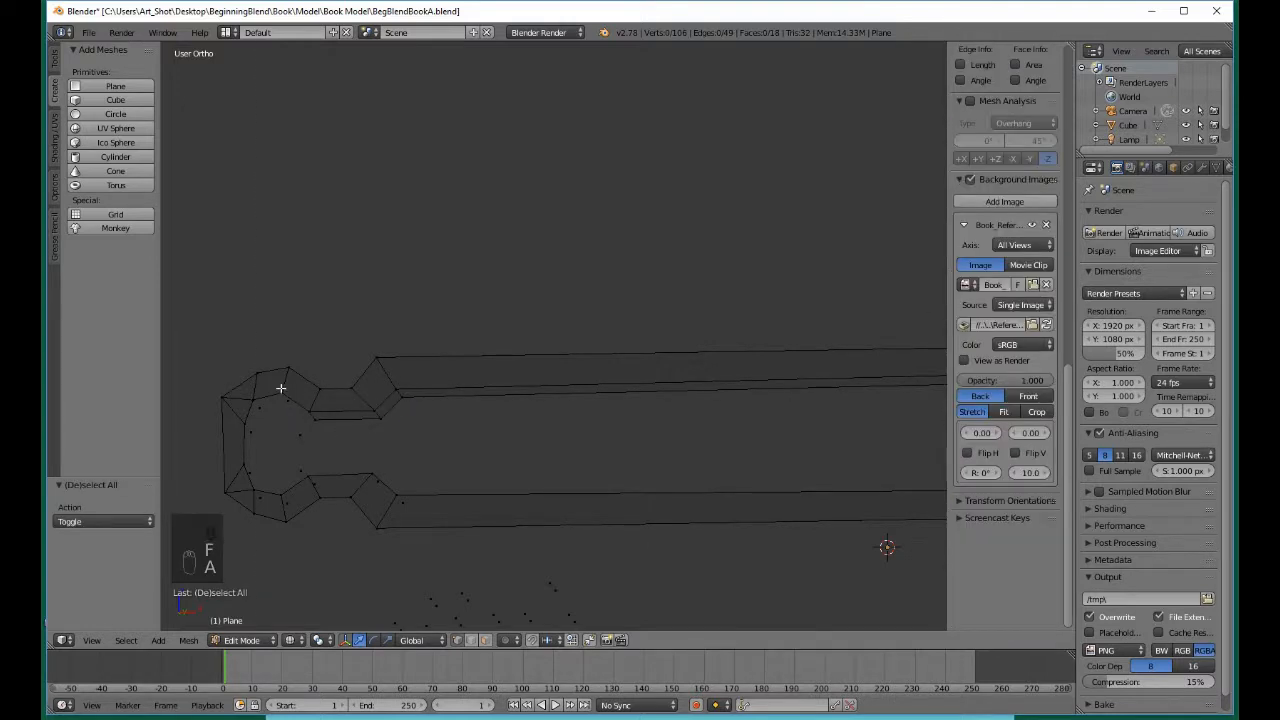
# Fill the face on the inner slope between the upper hinge groove and the top of the spine
pyautogui.press('b')
pyautogui.moveTo(278, 388); pyautogui.dragTo(326, 420)
pyautogui.press('b')
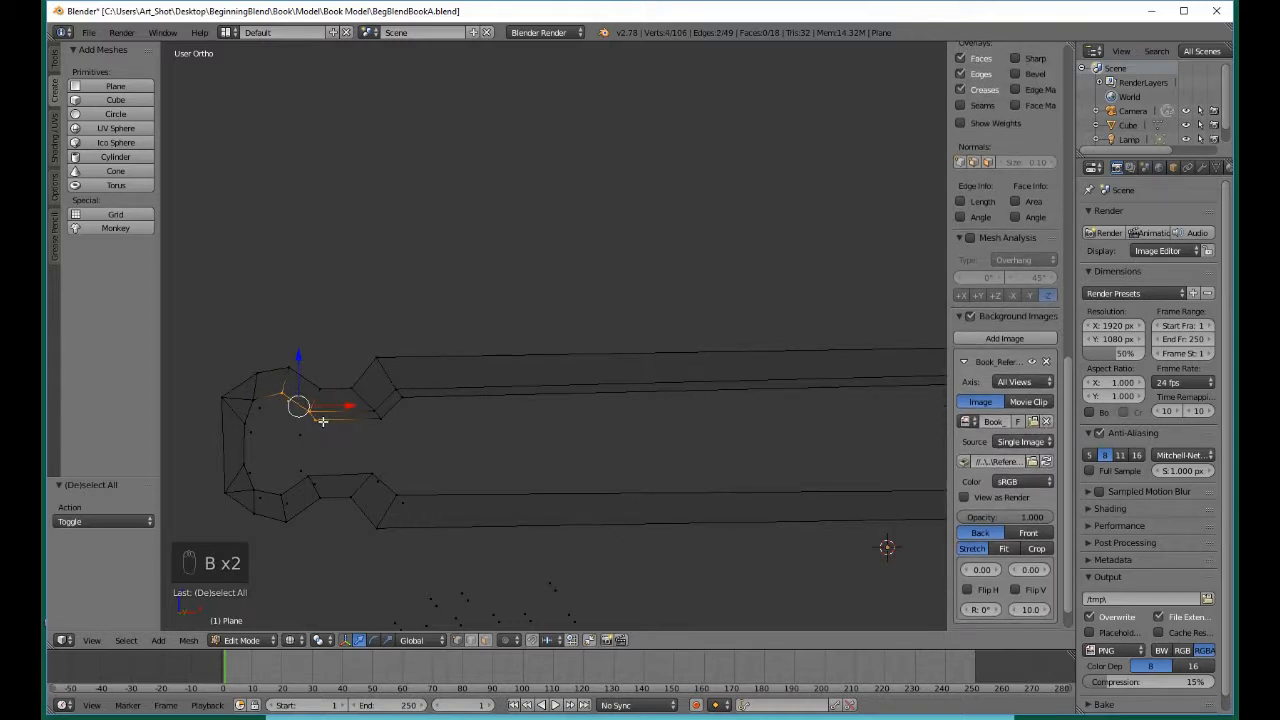
pyautogui.press('f')
pyautogui.press('a')
# Fill two inner faces around the spine's upper corner
pyautogui.moveTo(298, 425); pyautogui.dragTo(291, 414, button='middle')
pyautogui.press('b')
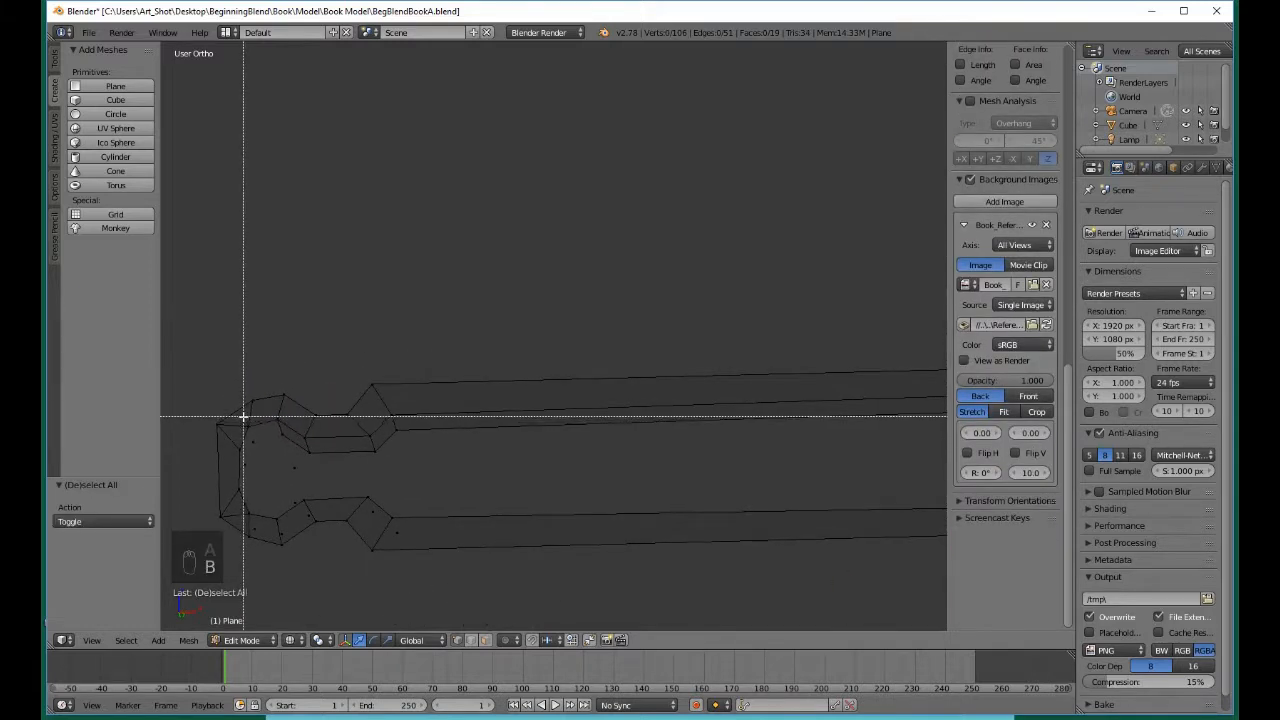
pyautogui.moveTo(244, 418); pyautogui.dragTo(258, 466)
pyautogui.press('f')
pyautogui.press('a')
pyautogui.press('b')
pyautogui.press('f')
pyautogui.press('a')
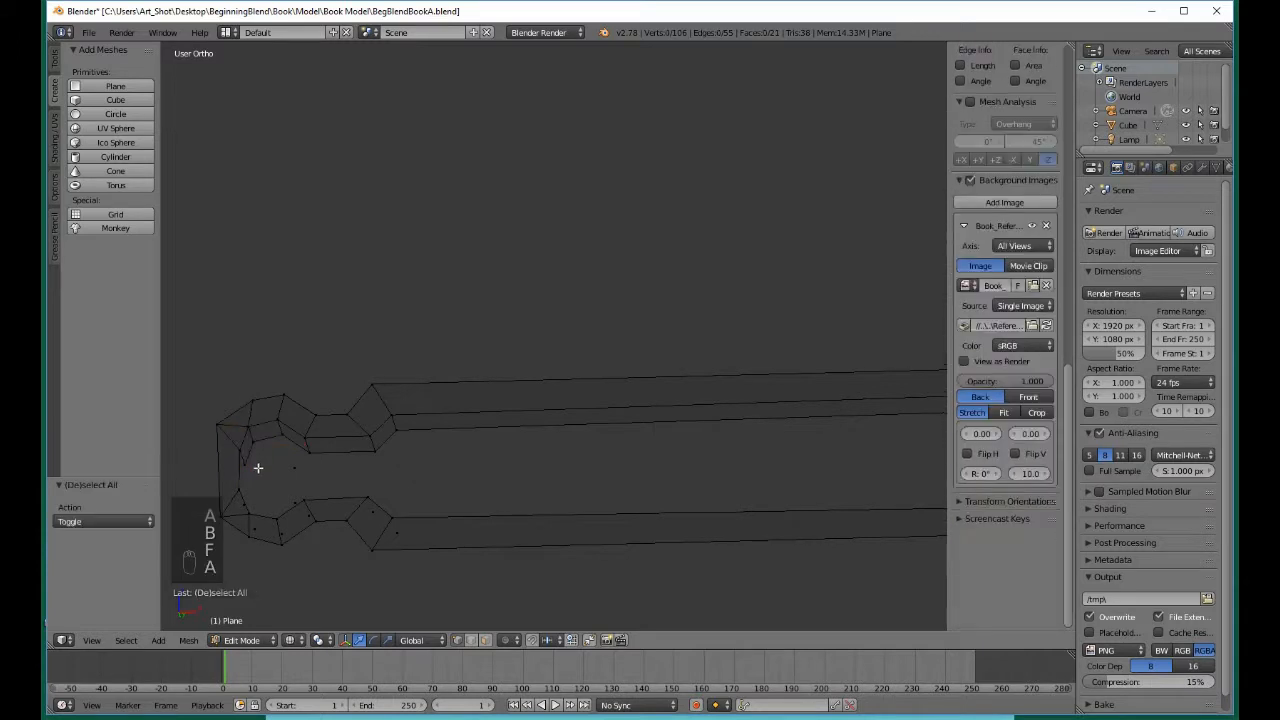
# Fill the vertical face along the inner side of the spine
pyautogui.moveTo(257, 463); pyautogui.dragTo(243, 486, button='middle')
pyautogui.press('b')
pyautogui.moveTo(264, 393); pyautogui.dragTo(295, 443)
pyautogui.press('f')
pyautogui.press('a')
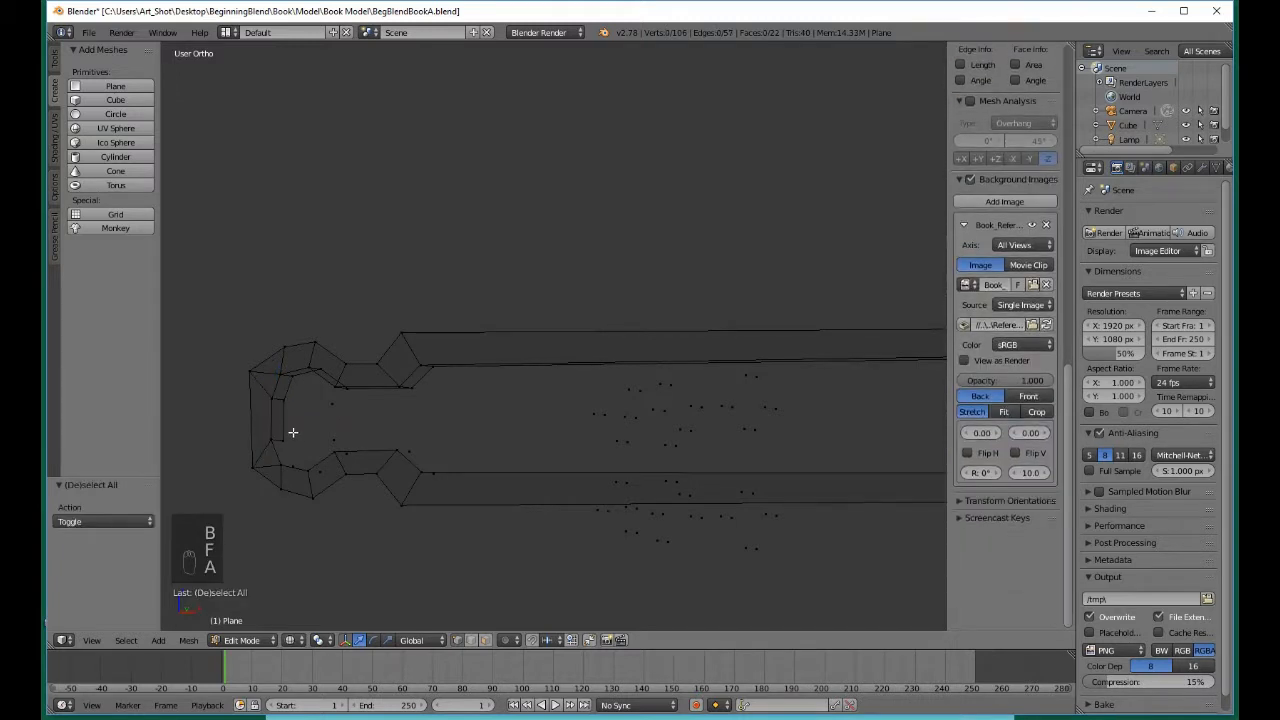
# Fill two inner faces around the spine's lower corner
pyautogui.moveTo(291, 431); pyautogui.dragTo(293, 447, button='middle')
pyautogui.press('b')
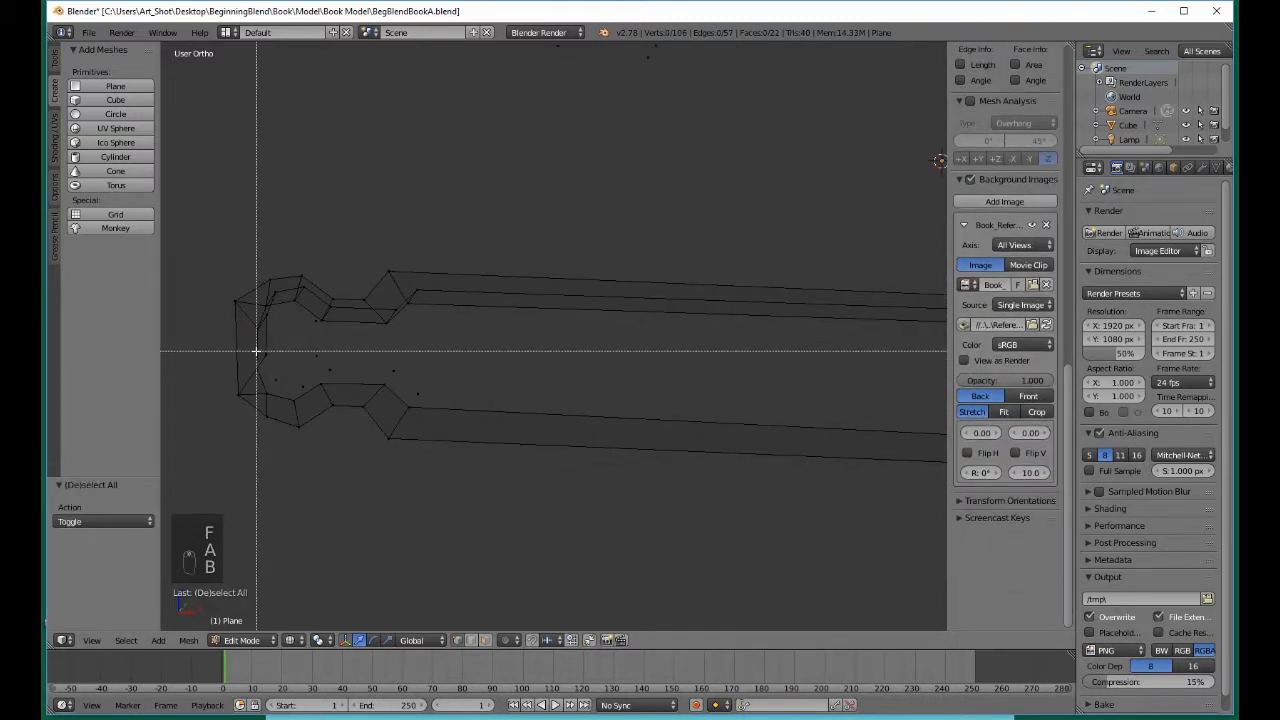
pyautogui.moveTo(256, 347); pyautogui.dragTo(436, 430)
pyautogui.press('f')
pyautogui.press('a')
pyautogui.press('b')
pyautogui.press('f')
pyautogui.press('a')
# Fill three inner faces along the lower hinge: the slope at the spine, the groove, and the slope at the cover
pyautogui.press('b')
pyautogui.press('b')
pyautogui.press('b')
pyautogui.press('f')
pyautogui.press('a')
pyautogui.press('b')
pyautogui.press('b')
pyautogui.press('f')
pyautogui.press('a')
pyautogui.press('b')
pyautogui.press('f')
pyautogui.press('a')
# Fill a face between the lower cover's inner edge and its matching loose vertices, from the hinge to the fore-edge
pyautogui.press('b')
pyautogui.keyDown('shift'); pyautogui.moveTo(792, 444); pyautogui.dragTo(266, 394, button='middle'); pyautogui.keyUp('shift')
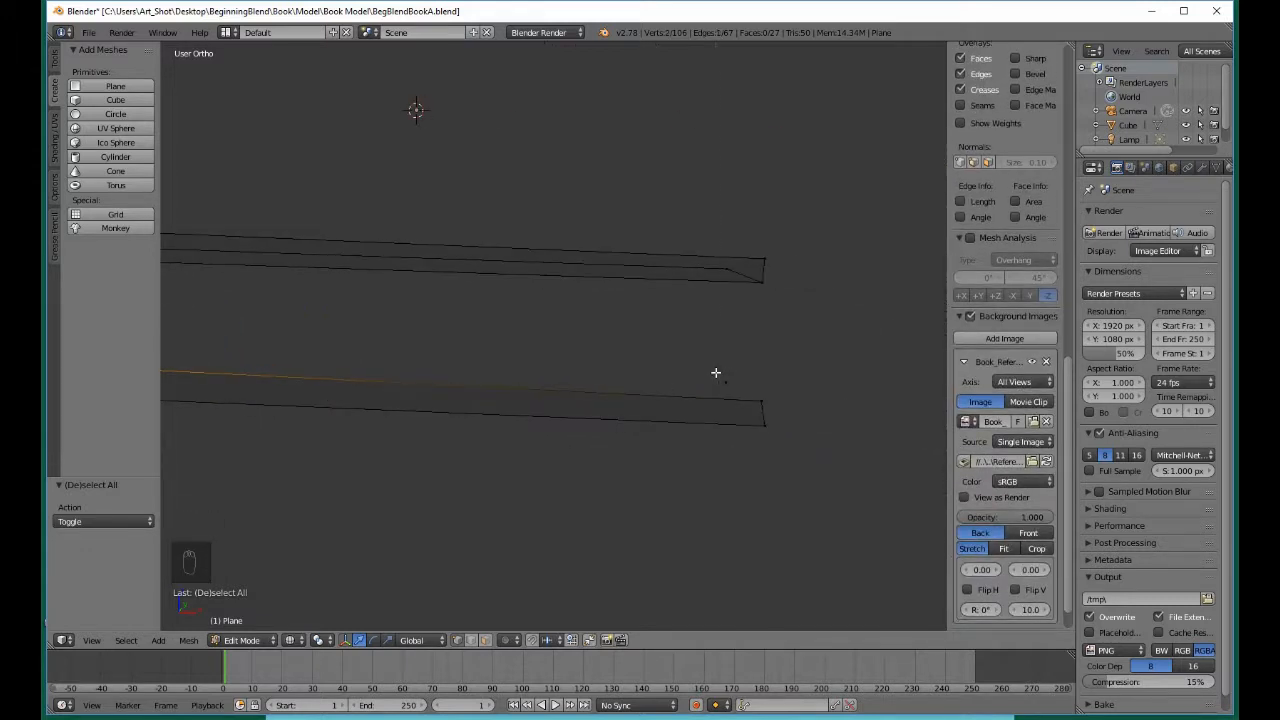
pyautogui.press('b')
pyautogui.moveTo(715, 372); pyautogui.dragTo(771, 406)
pyautogui.press('f')
pyautogui.press('a')
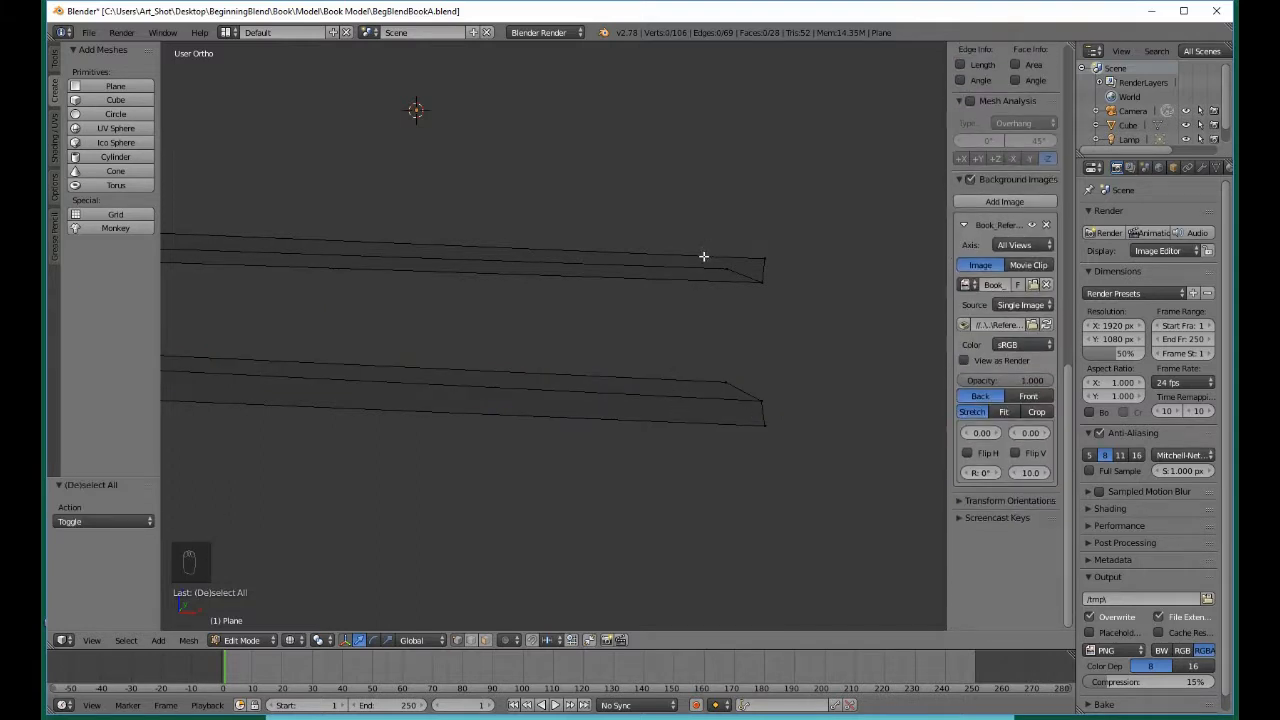
# Fill a large face between the upper and lower covers using the four vertices at the ends of their inner strips
pyautogui.press('b')
pyautogui.moveTo(703, 257); pyautogui.dragTo(744, 402)
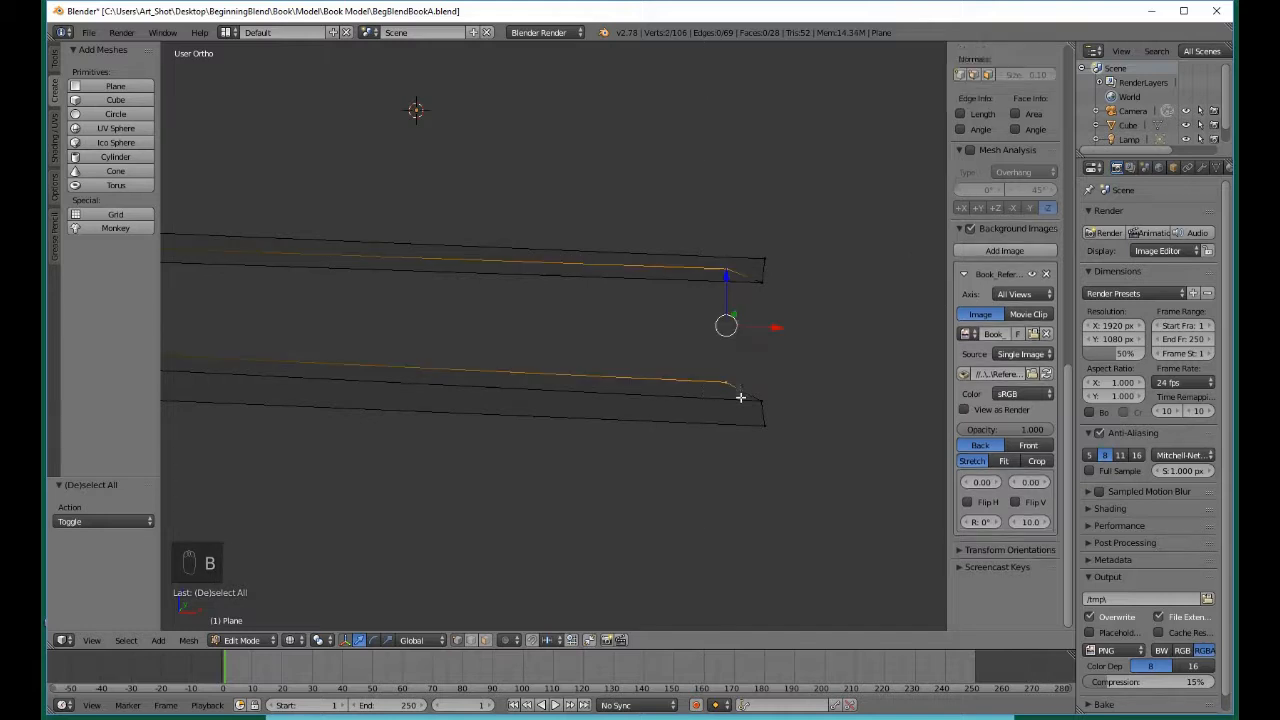
pyautogui.keyDown('shift'); pyautogui.moveTo(443, 394); pyautogui.dragTo(783, 449, button='middle'); pyautogui.keyUp('shift')
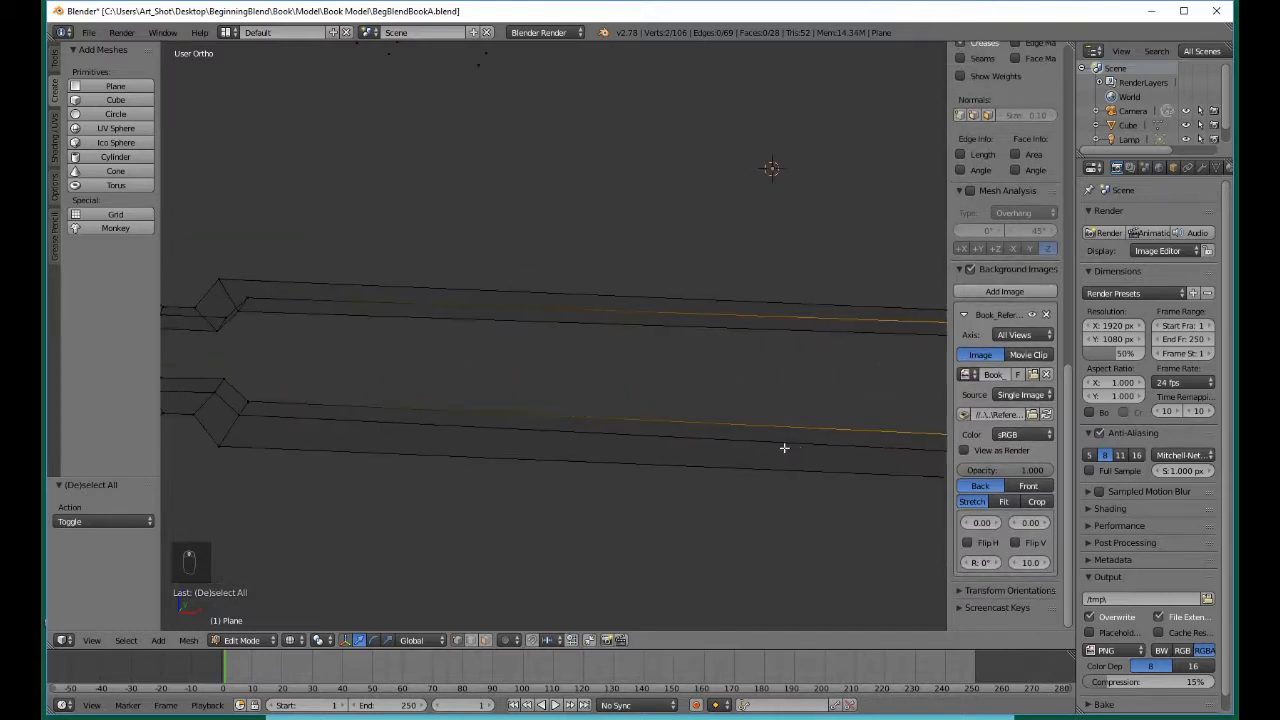
pyautogui.keyDown('shift'); pyautogui.moveTo(525, 450); pyautogui.dragTo(681, 448, button='middle'); pyautogui.keyUp('shift')
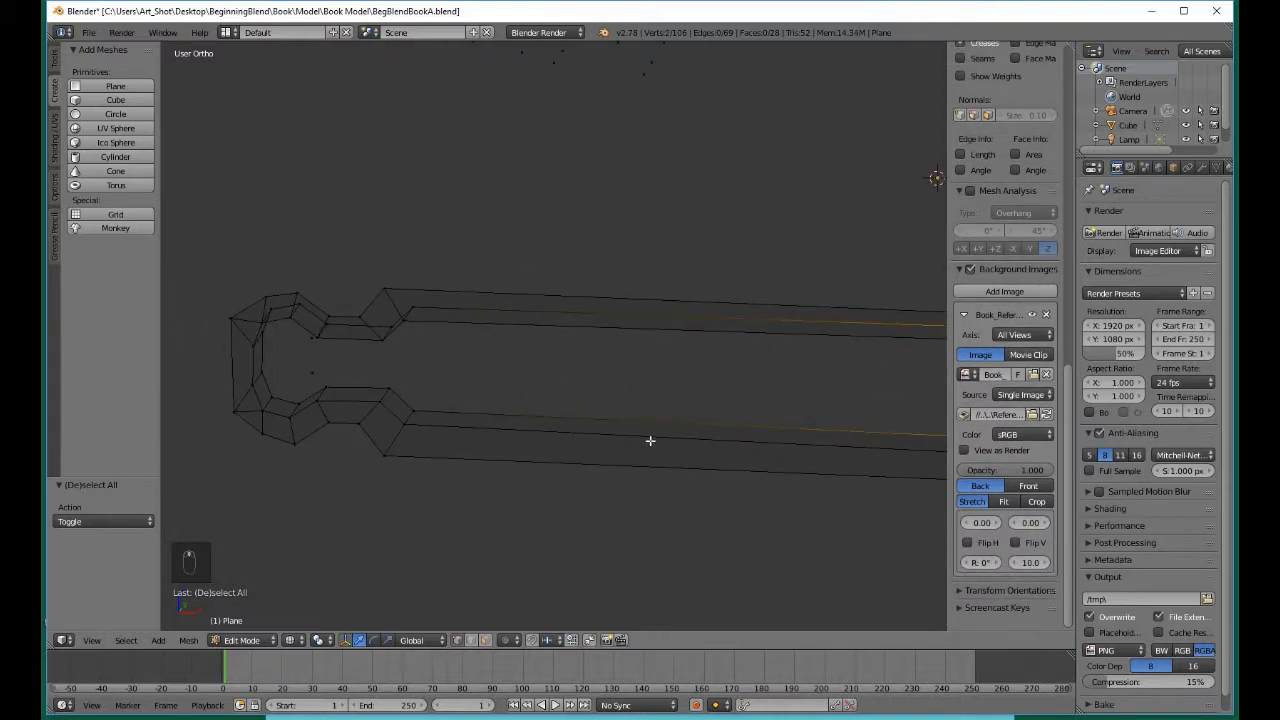
pyautogui.press('b')
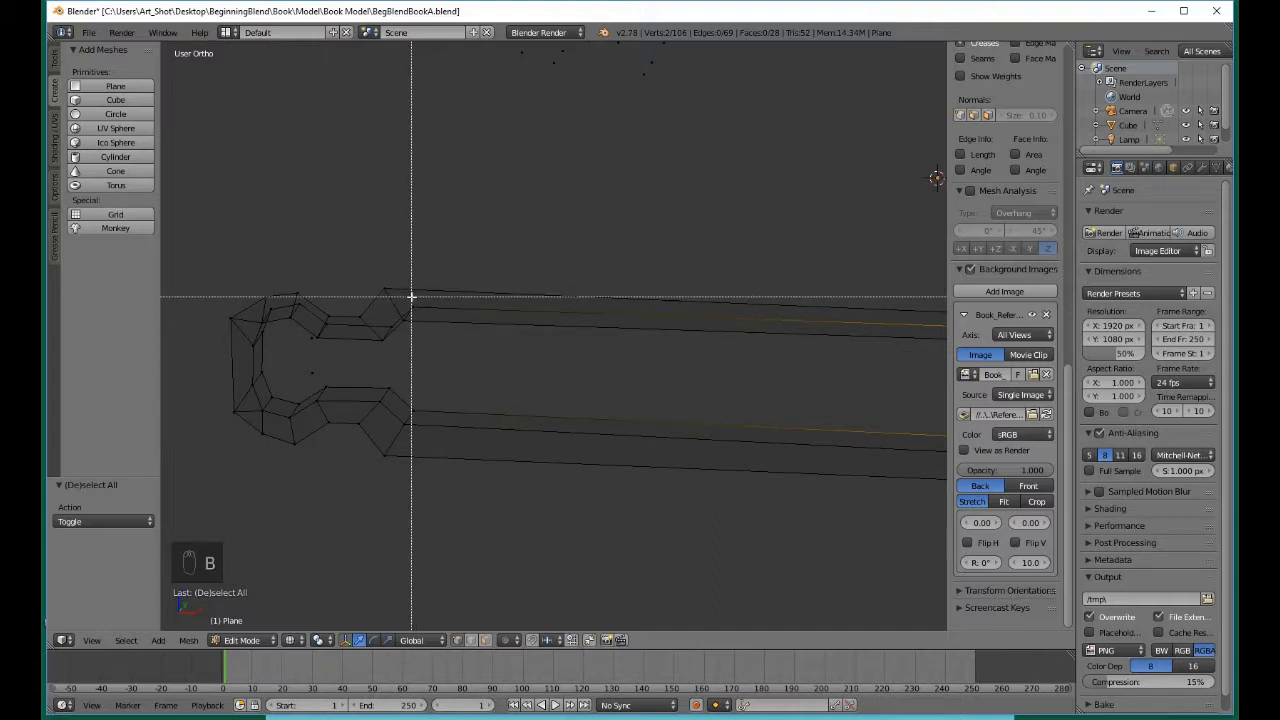
pyautogui.moveTo(411, 296); pyautogui.dragTo(452, 414)
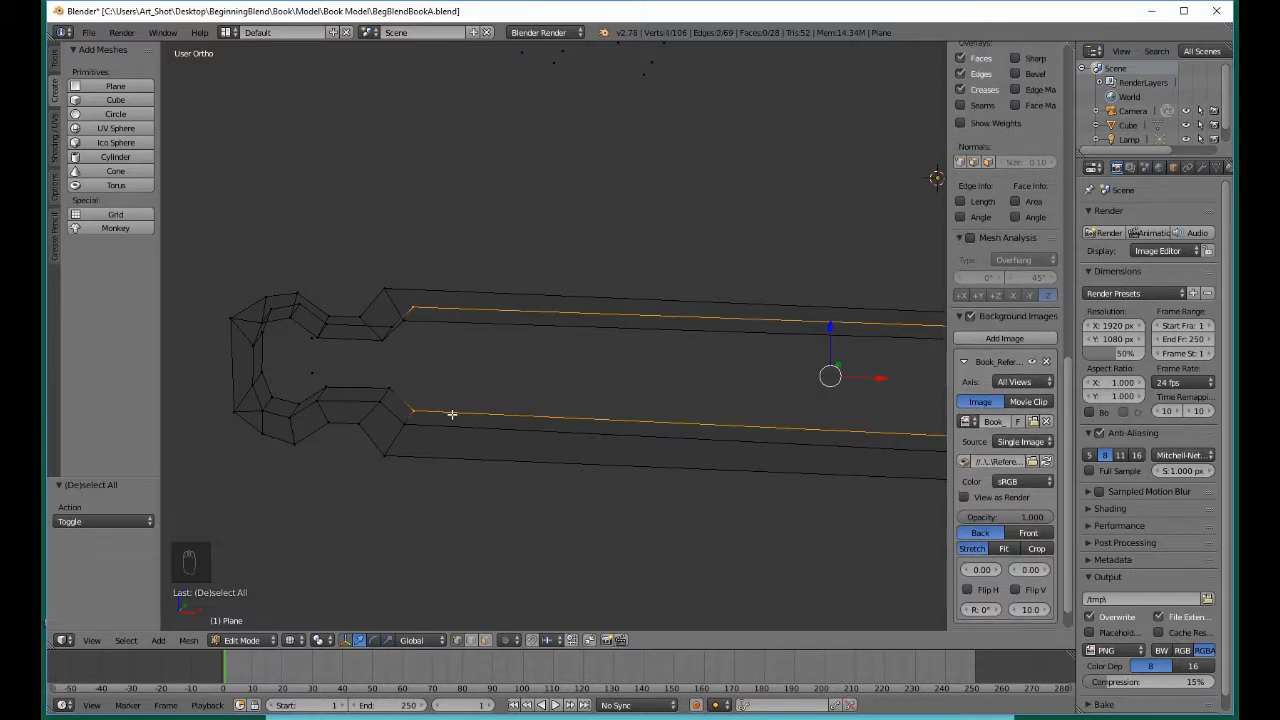
pyautogui.press('f')
pyautogui.press('a')
# Fill a face between the upper and lower covers' inner corners and the adjacent inner corners of the hinge grooves
pyautogui.press('b')
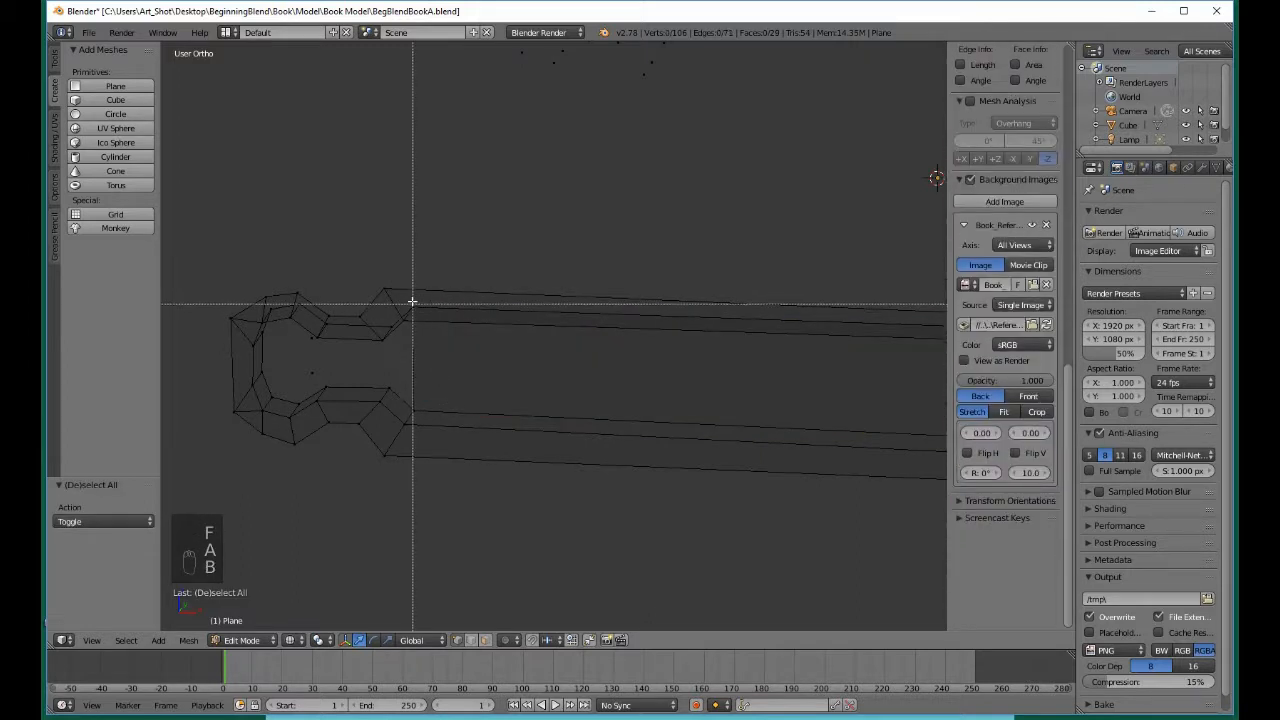
pyautogui.moveTo(414, 300); pyautogui.dragTo(434, 428)
pyautogui.press('b')
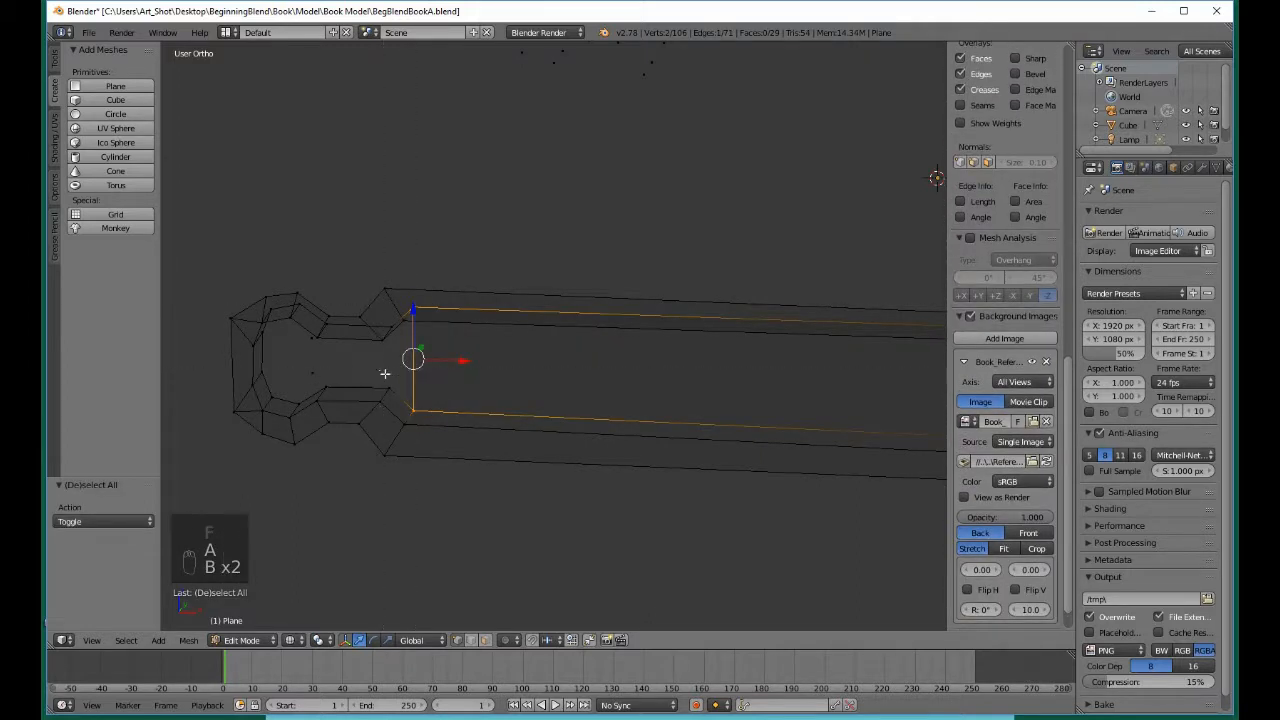
pyautogui.moveTo(379, 370); pyautogui.dragTo(401, 387)
pyautogui.press('b')
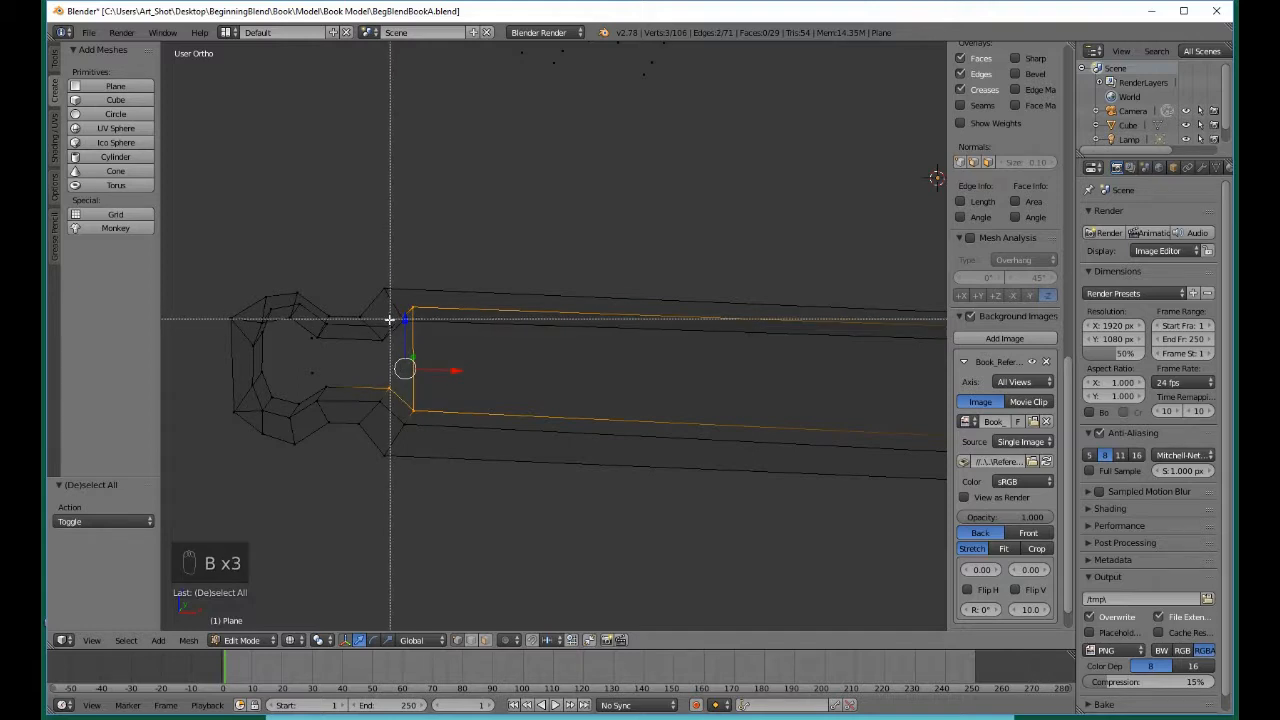
pyautogui.moveTo(392, 334); pyautogui.dragTo(453, 358)
pyautogui.press('f')
# Fill a face between the upper and lower hinge grooves using the four vertices at the ends of their inner edges
pyautogui.press('b')
pyautogui.moveTo(453, 358); pyautogui.dragTo(453, 358, button='middle')
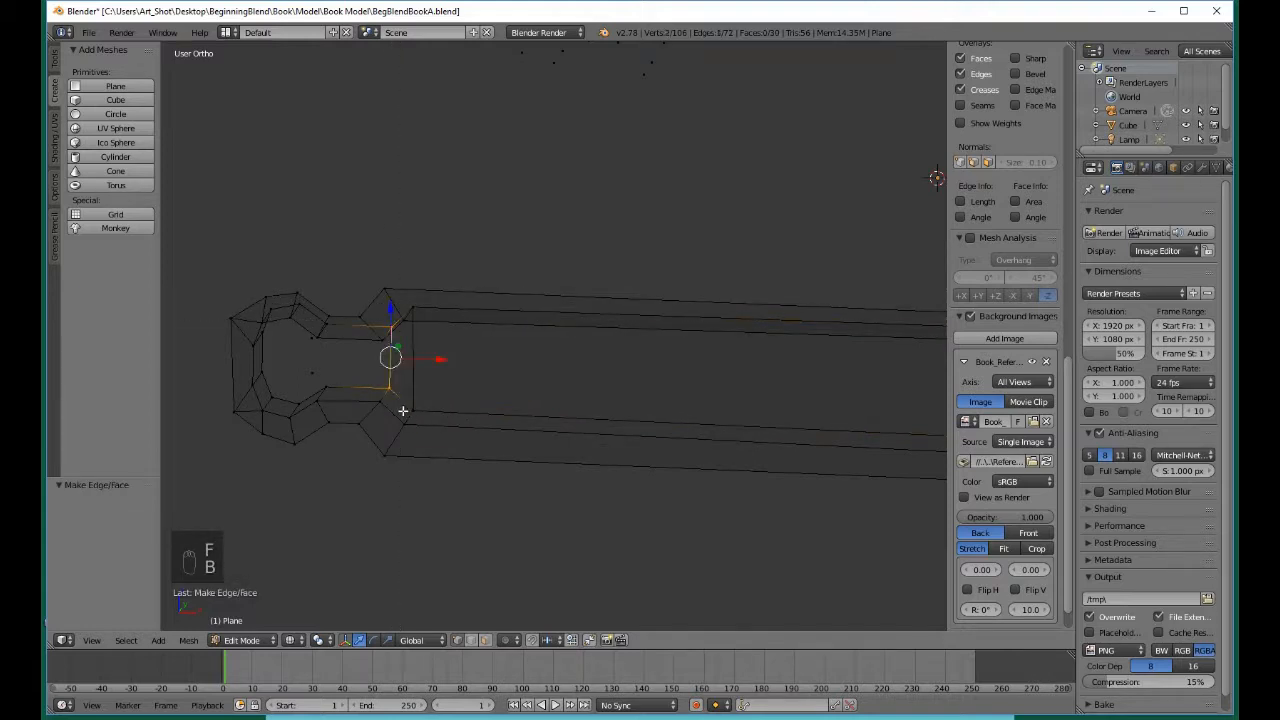
pyautogui.keyDown('shift'); pyautogui.moveTo(299, 418); pyautogui.dragTo(475, 431, button='middle'); pyautogui.keyUp('shift')
pyautogui.scroll(6, 476, 431)
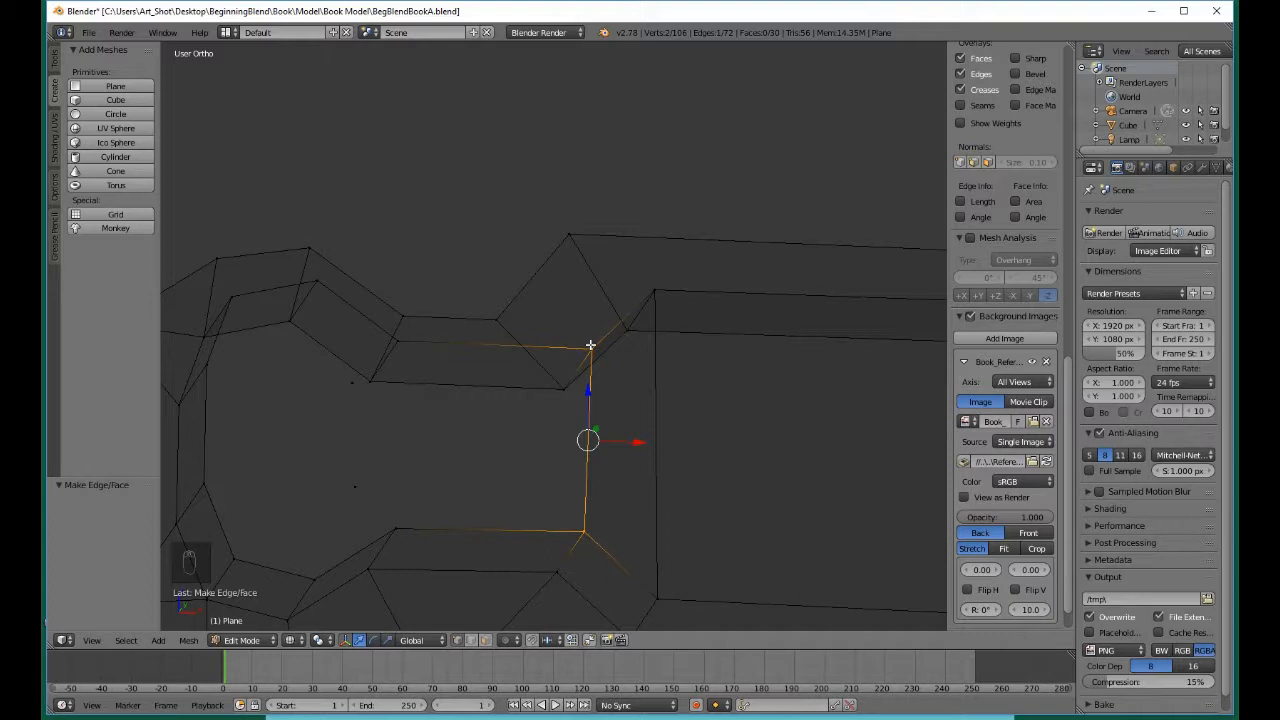
pyautogui.rightClick(590, 345)
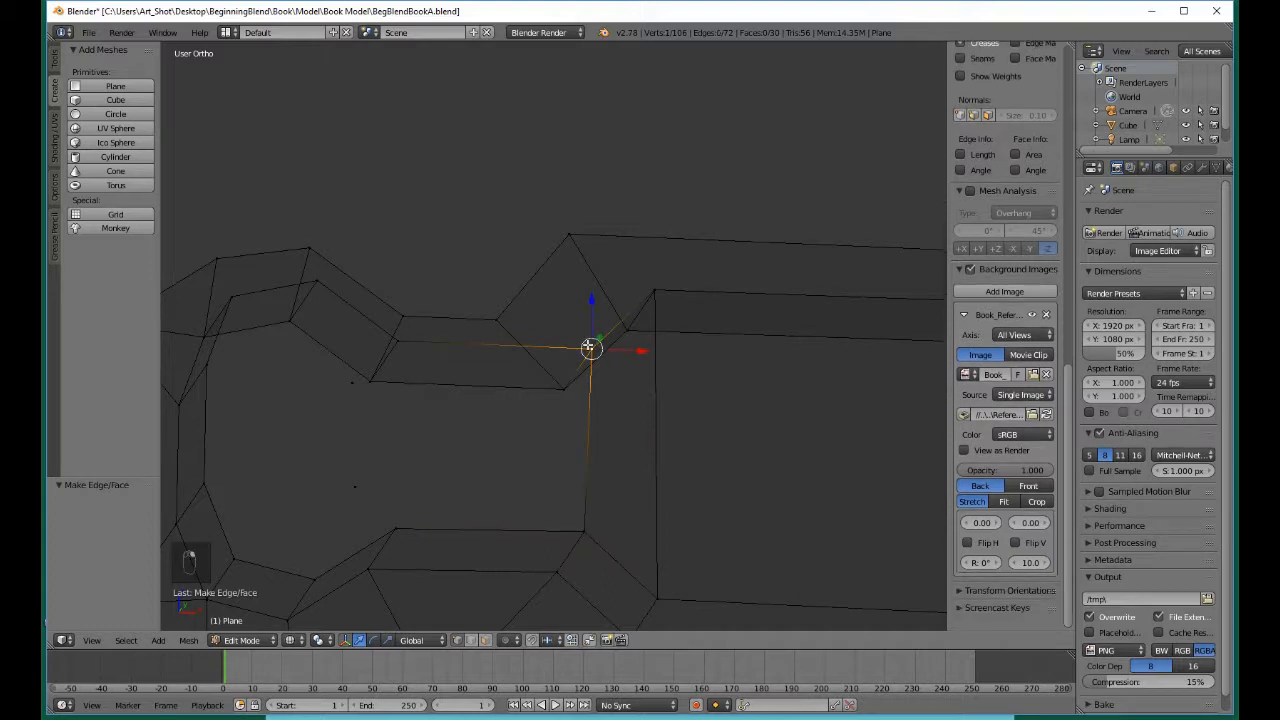
pyautogui.keyDown('shift'); pyautogui.rightClick(580, 528); pyautogui.keyUp('shift')
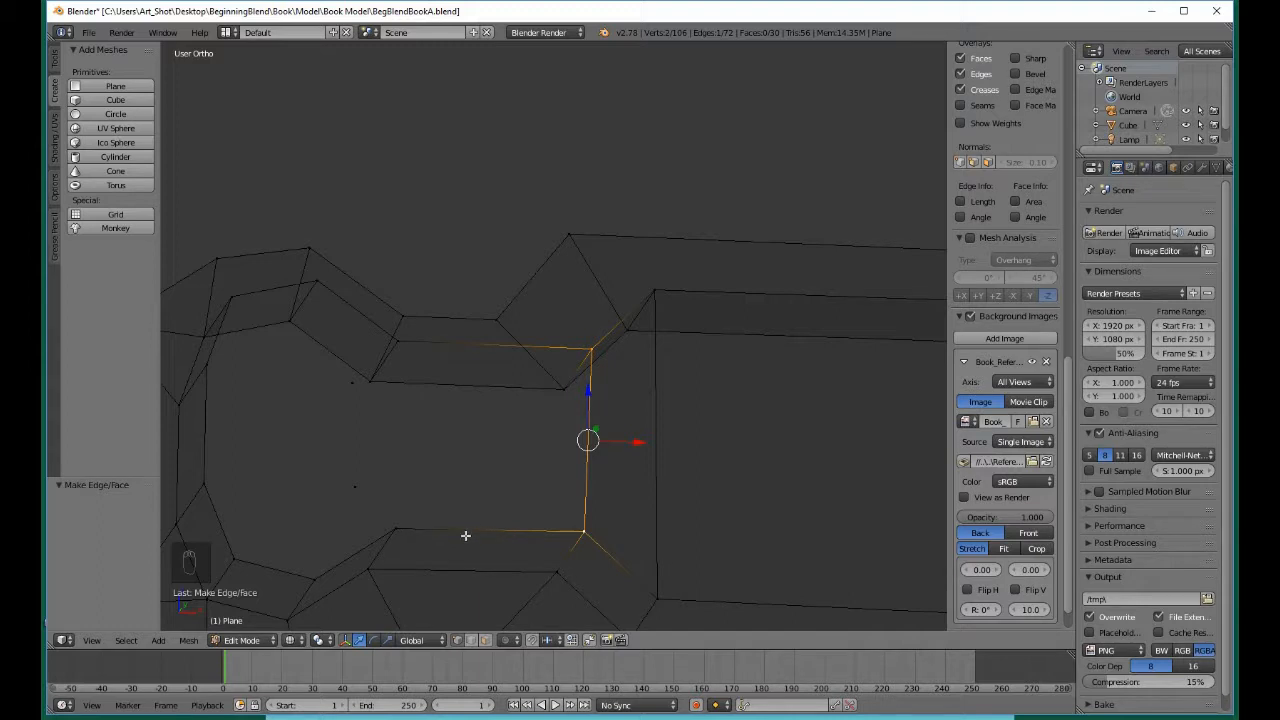
pyautogui.press('b')
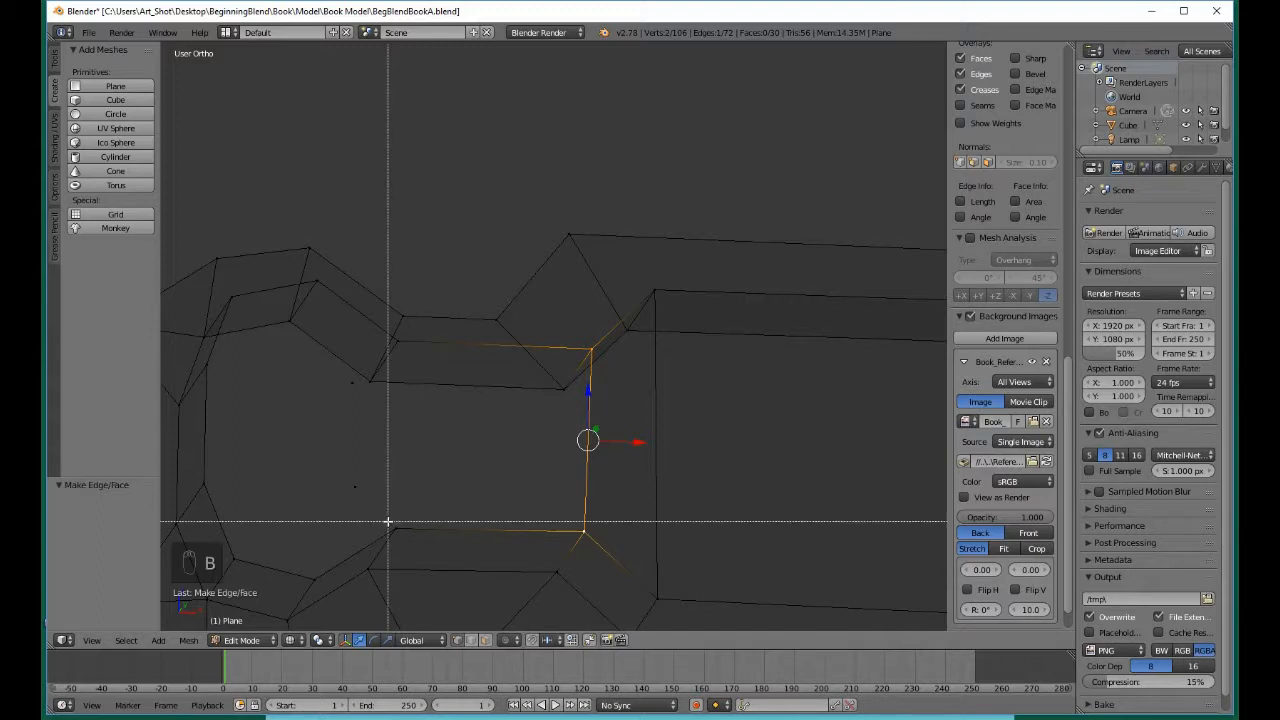
pyautogui.moveTo(386, 521); pyautogui.dragTo(402, 536)
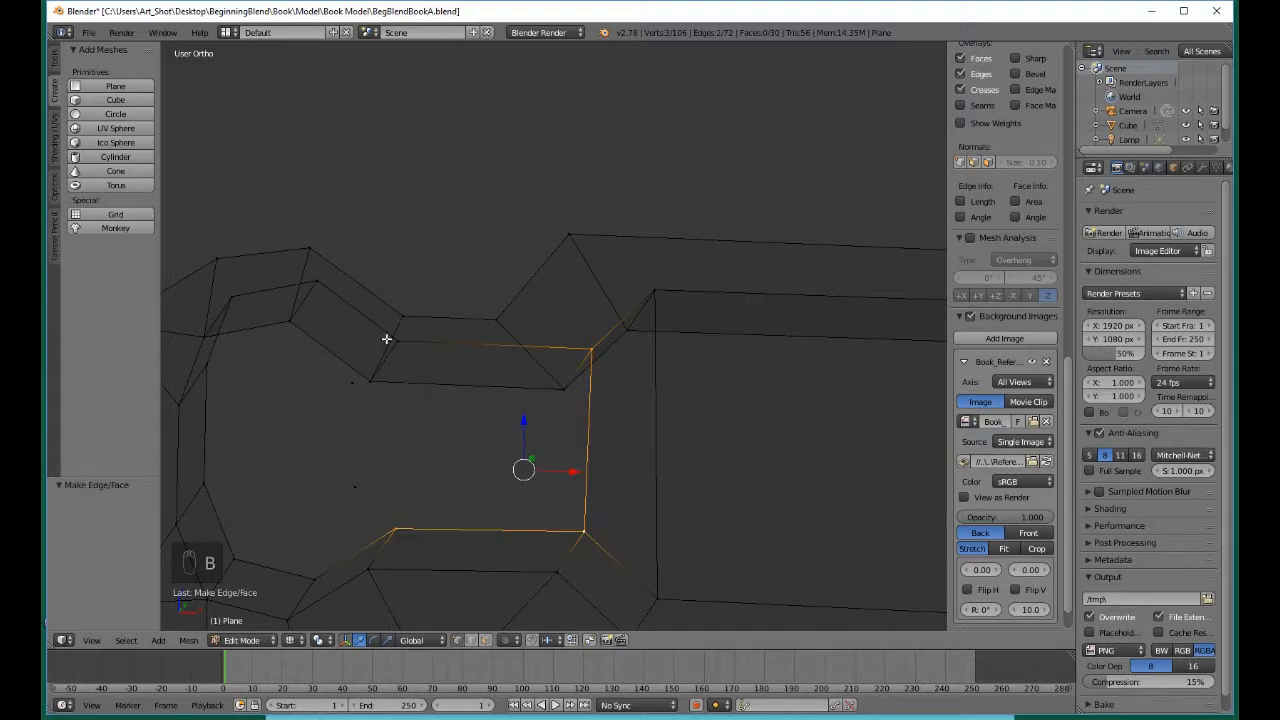
pyautogui.press('b')
pyautogui.moveTo(386, 339); pyautogui.dragTo(402, 349)
pyautogui.press('f')
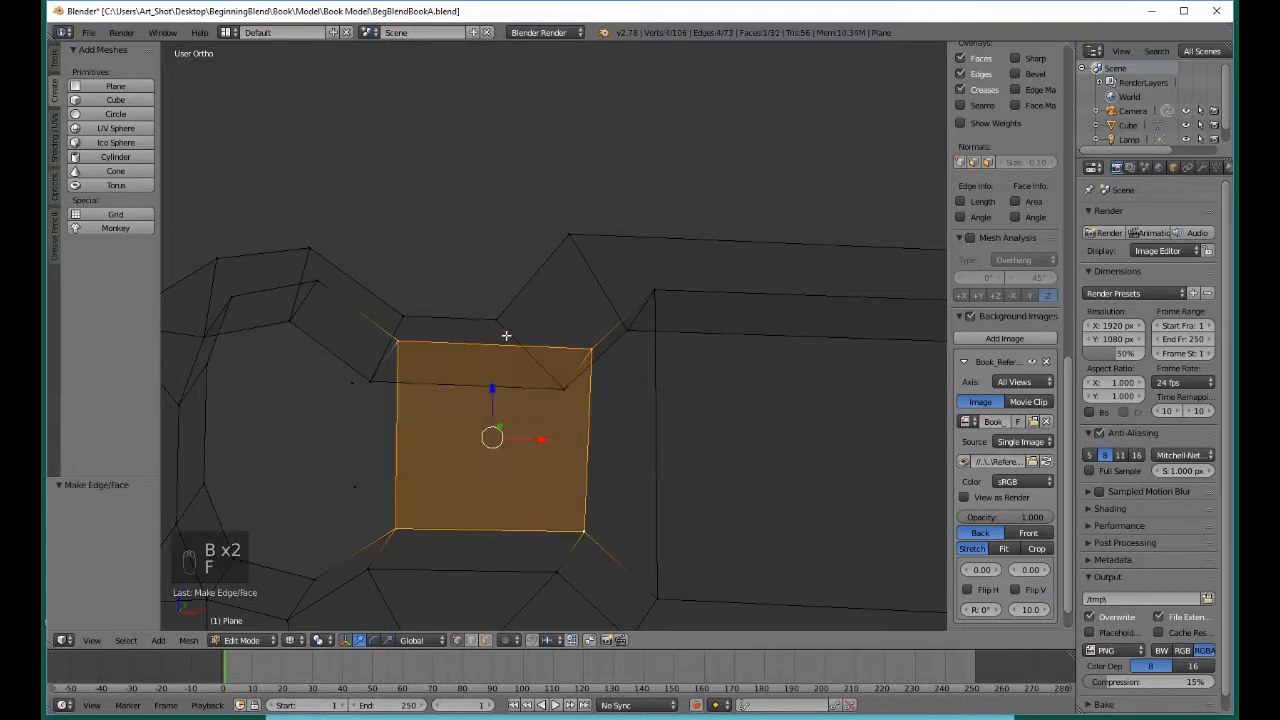
# Fill a face between the spine-side corners of the hinge grooves and the two loose vertices inside the spine
pyautogui.press('b')
pyautogui.moveTo(540, 332); pyautogui.dragTo(675, 607)
pyautogui.moveTo(675, 607); pyautogui.dragTo(678, 610, button='middle')
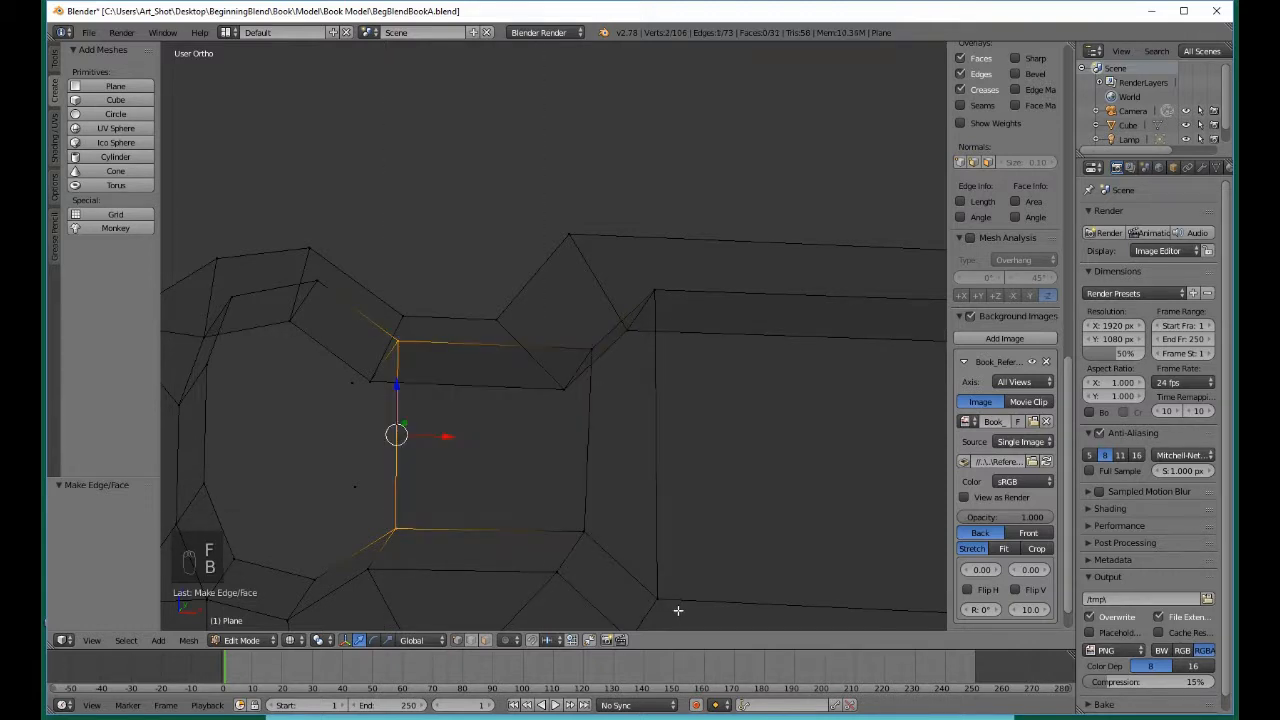
pyautogui.press('b')
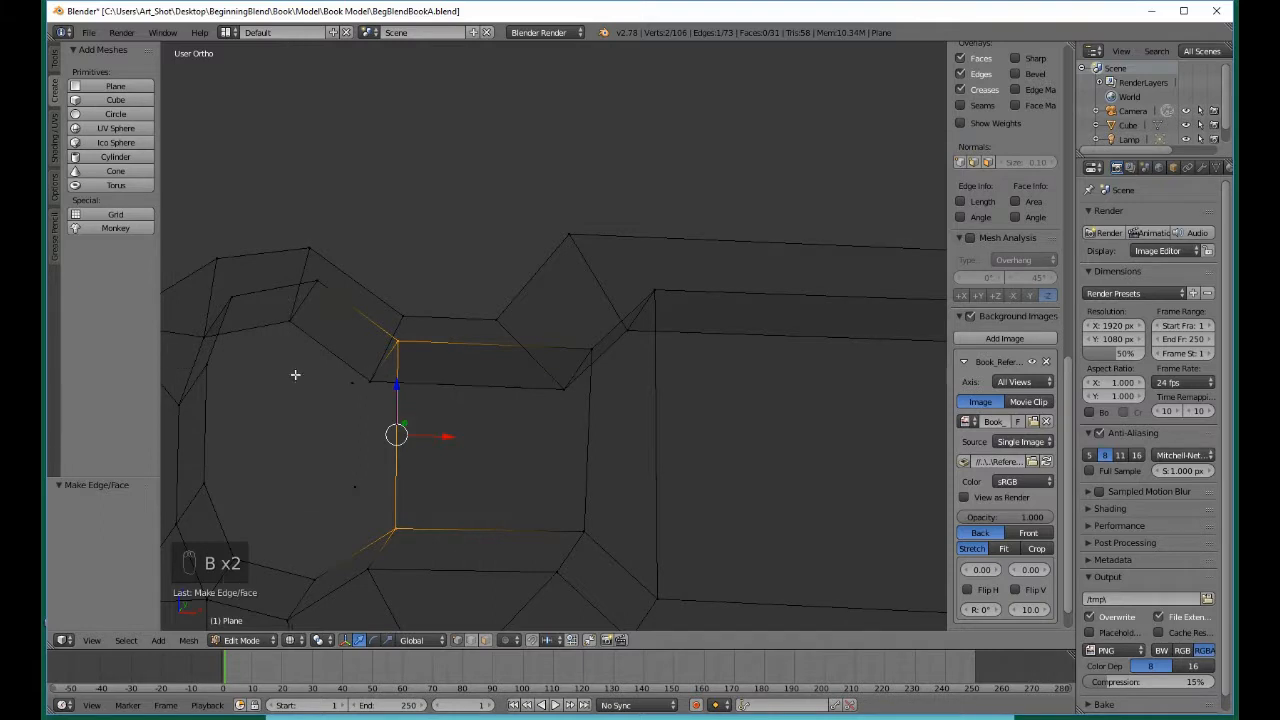
pyautogui.moveTo(294, 374); pyautogui.dragTo(363, 514)
pyautogui.press('f')
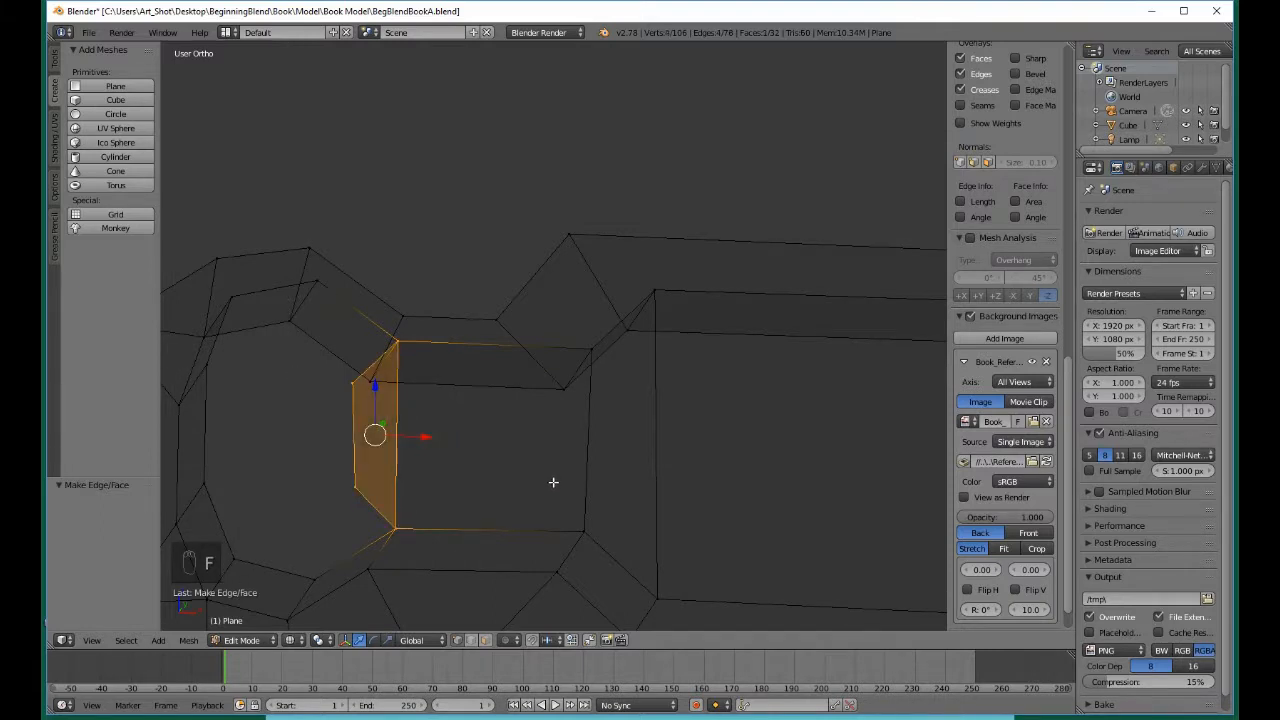
# Deselect everything and examine the filled book end in solid shading from the front and at an angle
pyautogui.press('a')
pyautogui.scroll(-6, 563, 486)
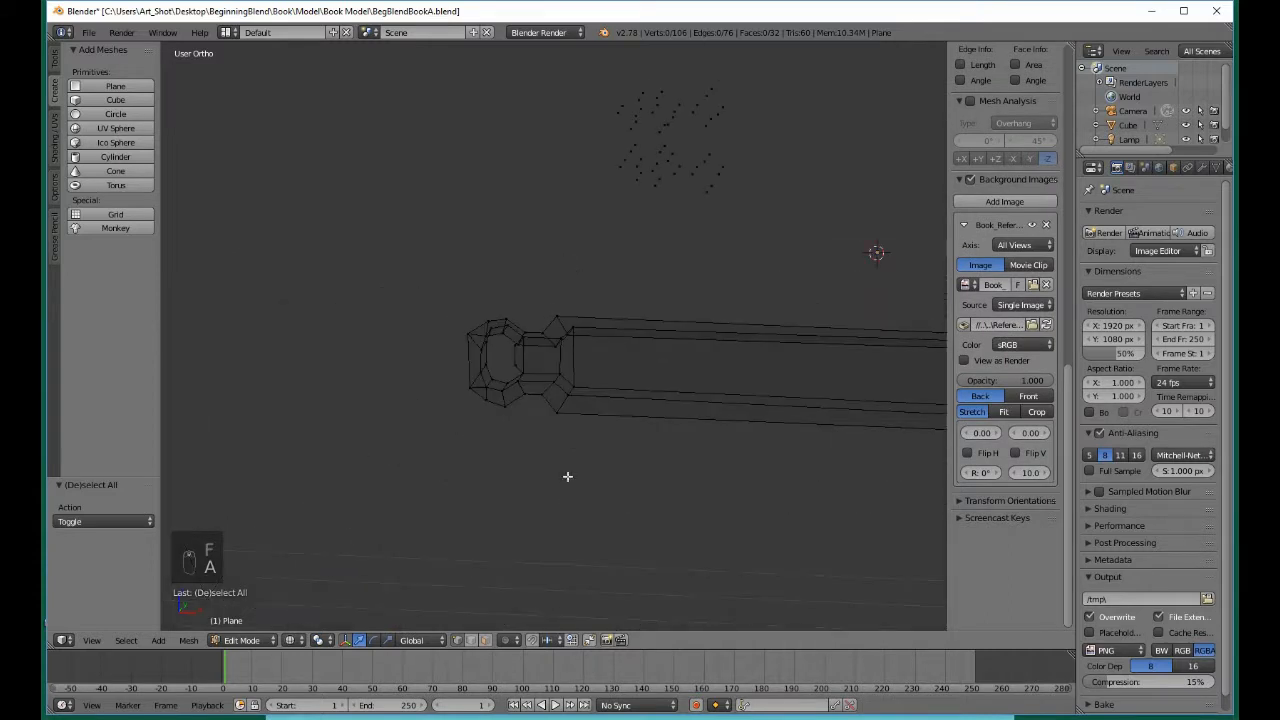
pyautogui.press('KP_3')
pyautogui.press('KP_1')
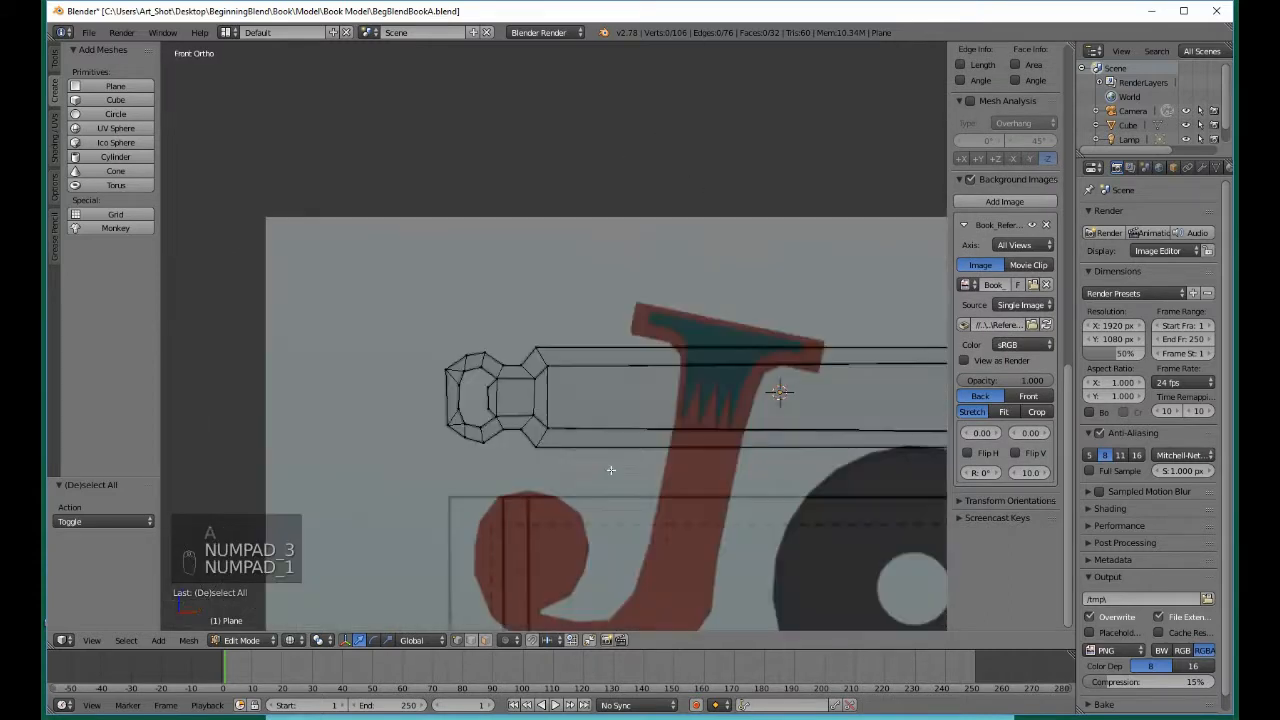
pyautogui.press('z')
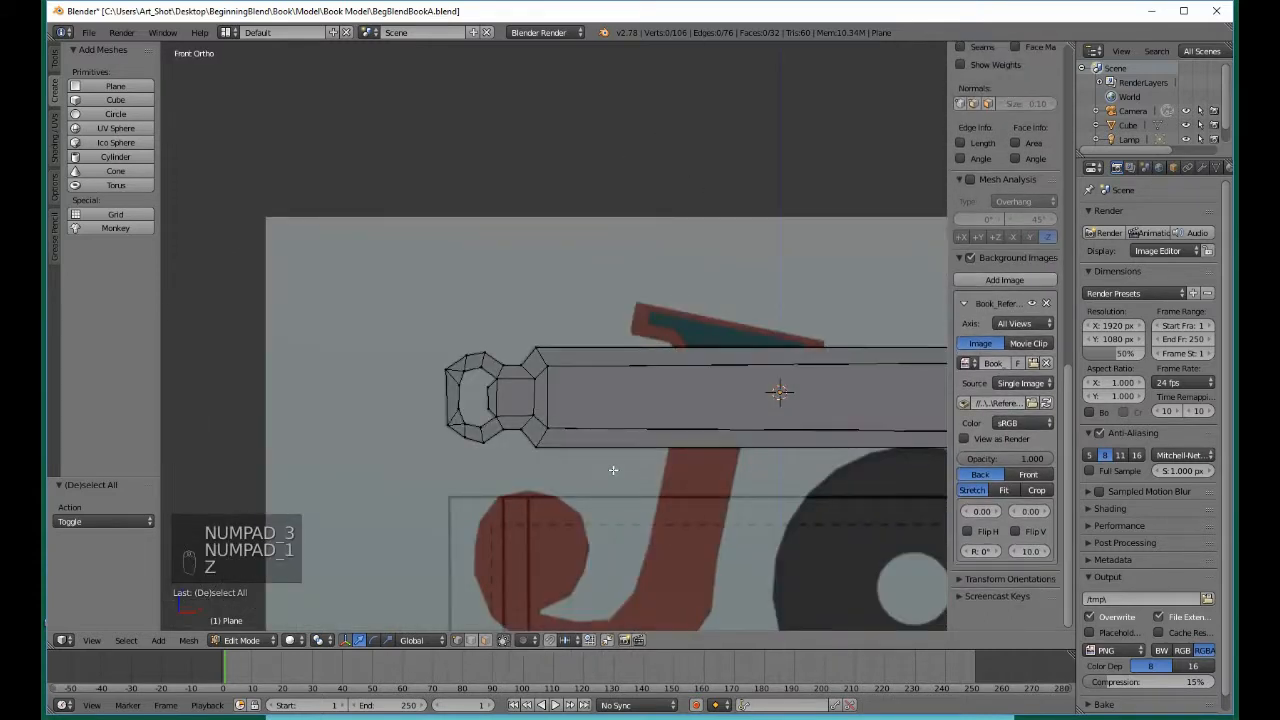
pyautogui.scroll(-4, 623, 465)
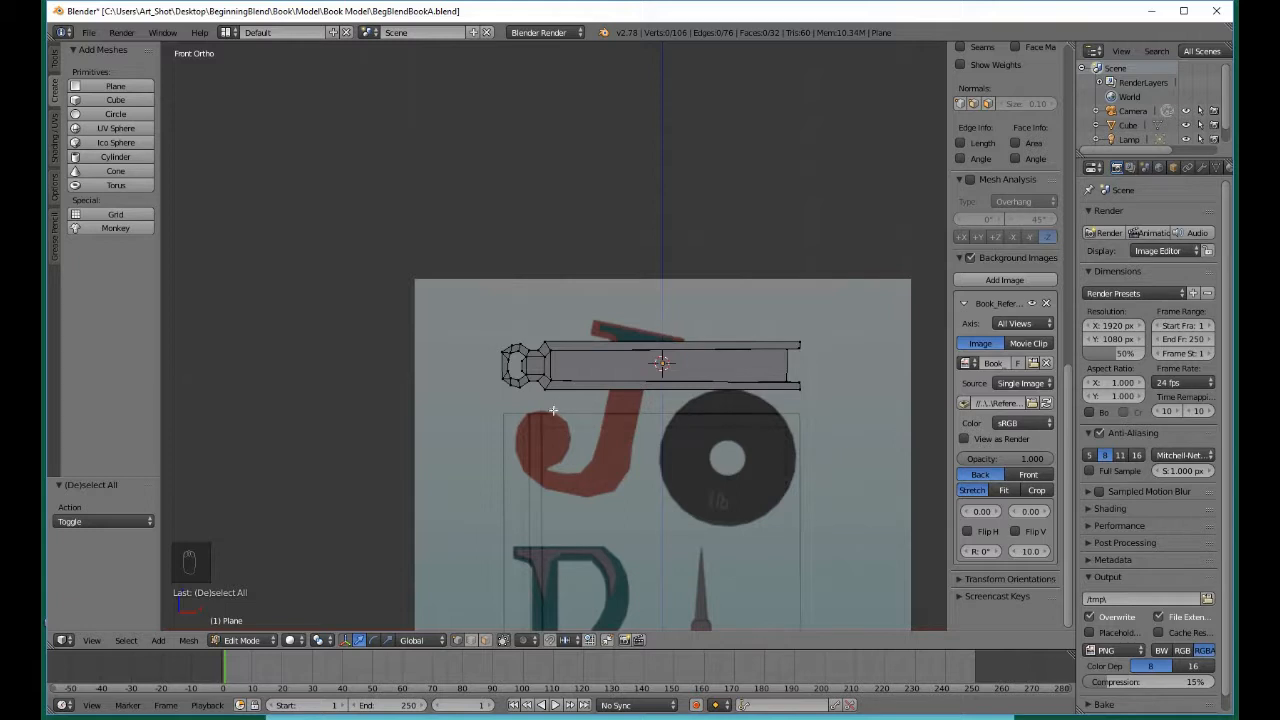
pyautogui.moveTo(518, 435); pyautogui.dragTo(530, 471, button='middle')
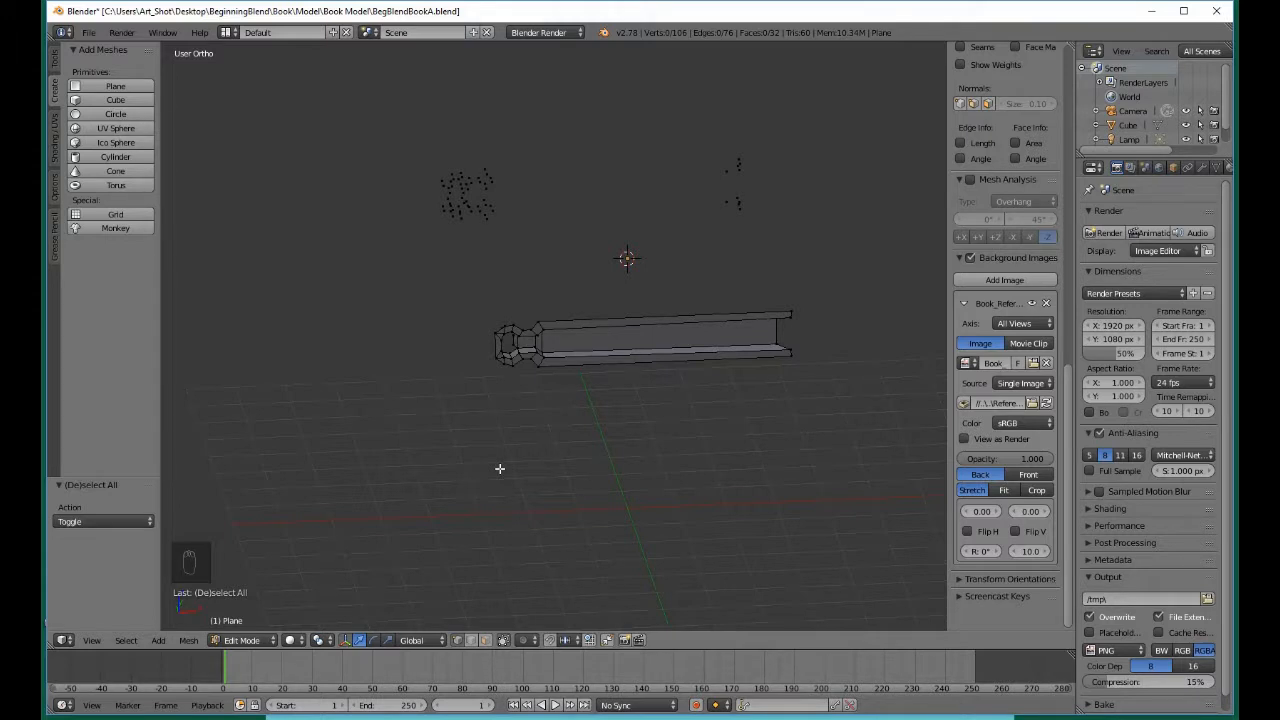
# Delete all loose vertices at the book's far end, working in wireframe from the top view
pyautogui.press('KP_7')
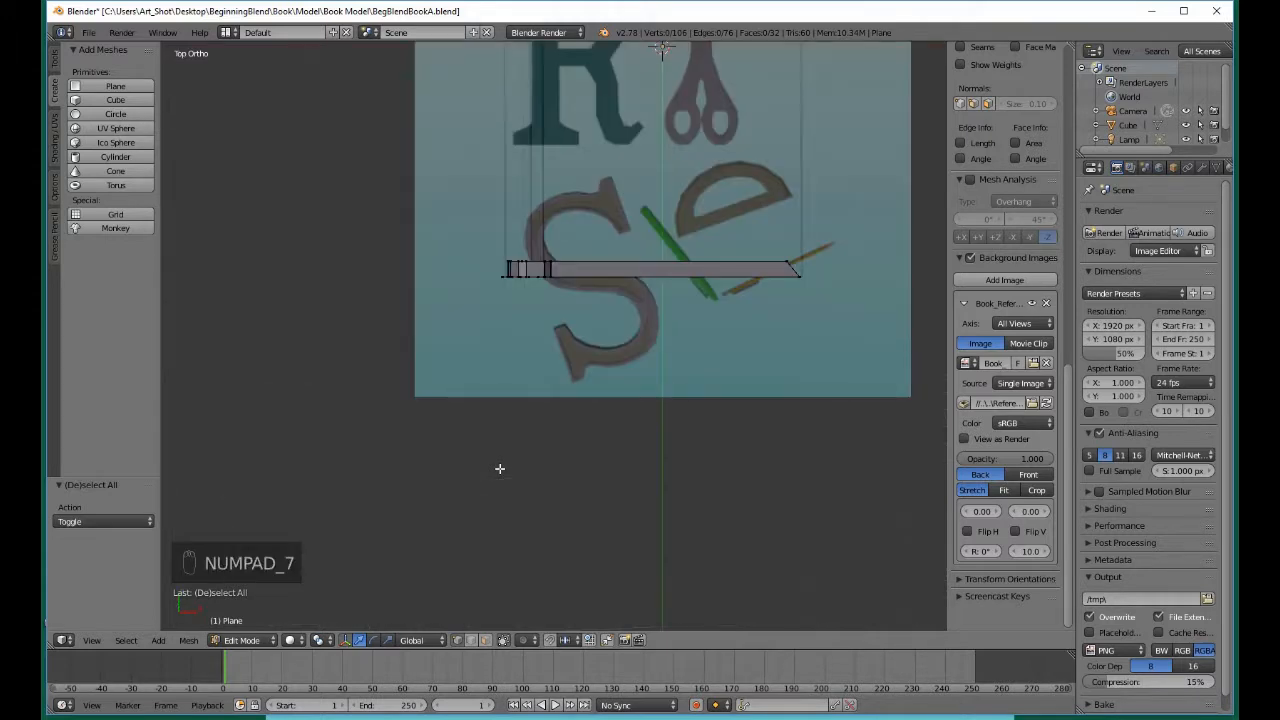
pyautogui.keyDown('shift'); pyautogui.scroll(10, 500, 468); pyautogui.keyUp('shift')
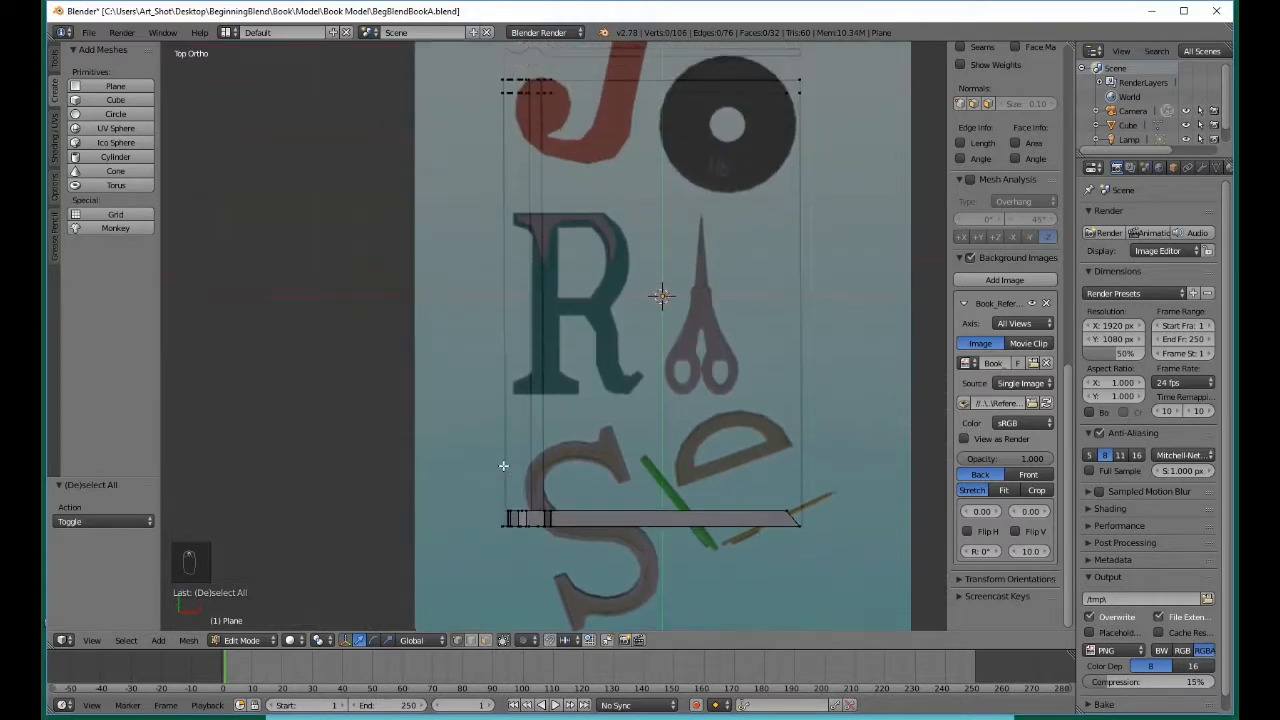
pyautogui.keyDown('shift'); pyautogui.scroll(1, 519, 464); pyautogui.keyUp('shift')
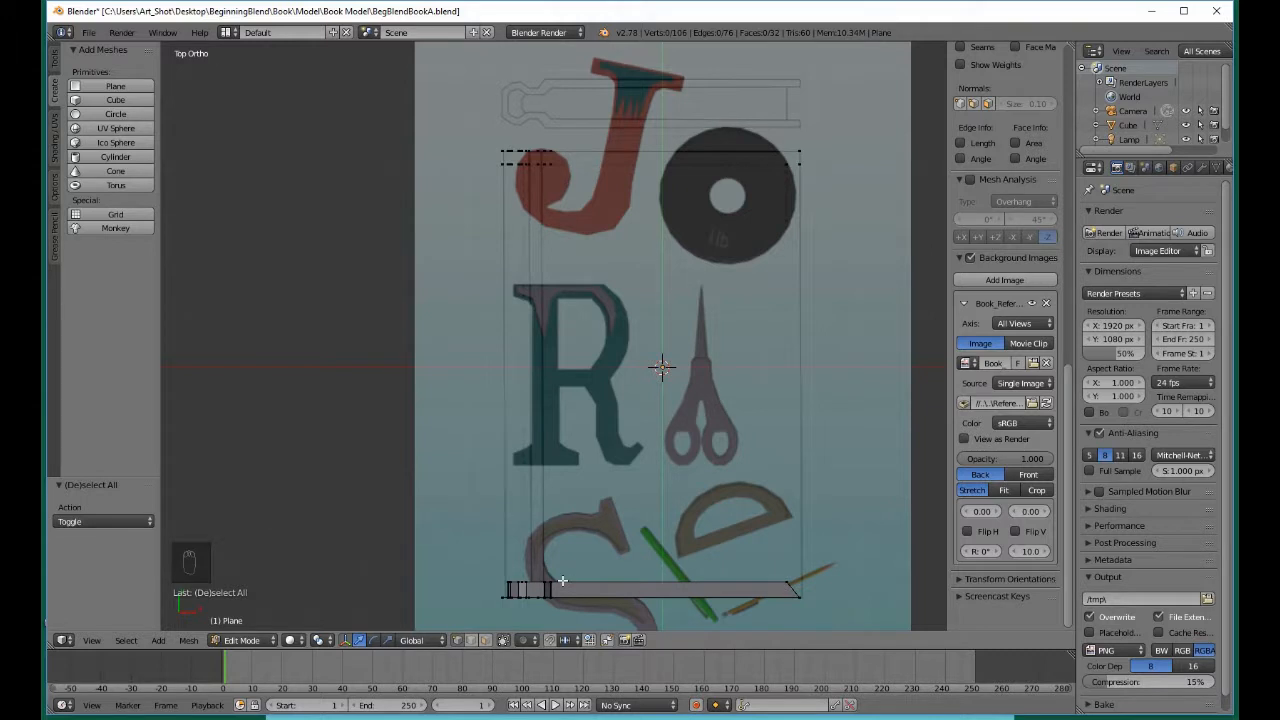
pyautogui.press('z')
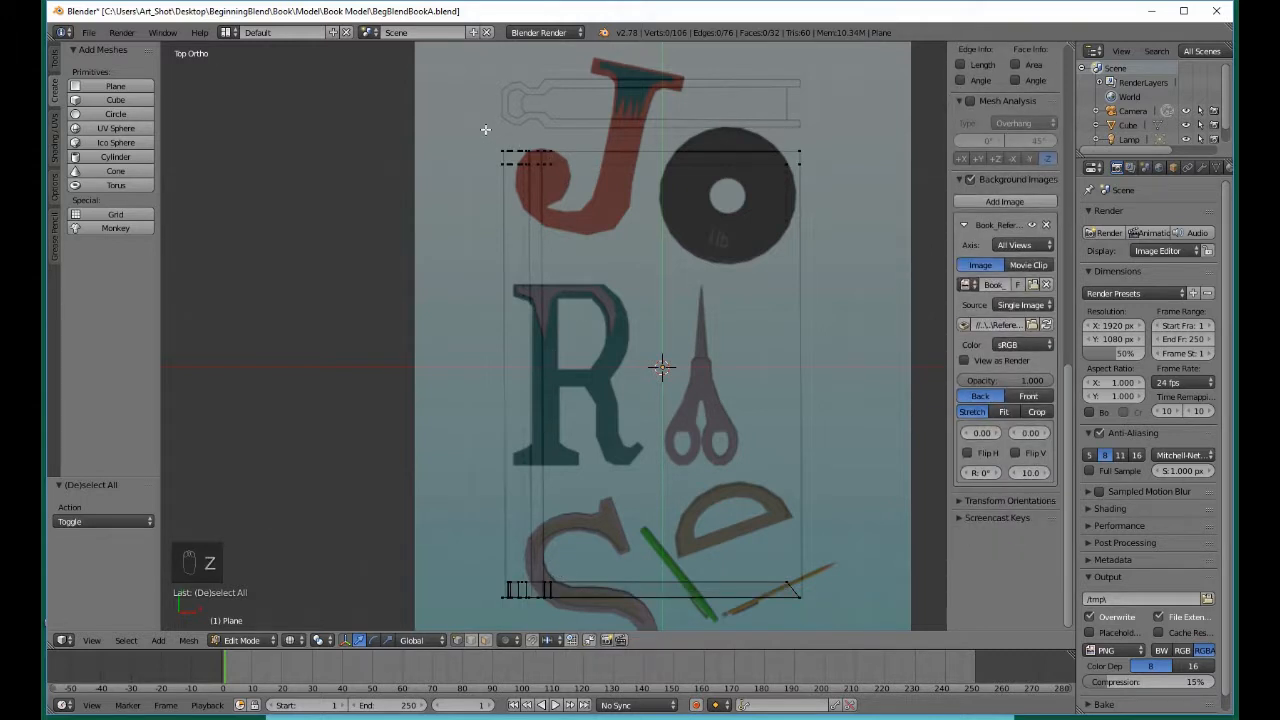
pyautogui.press('b')
pyautogui.moveTo(483, 126); pyautogui.dragTo(819, 197)
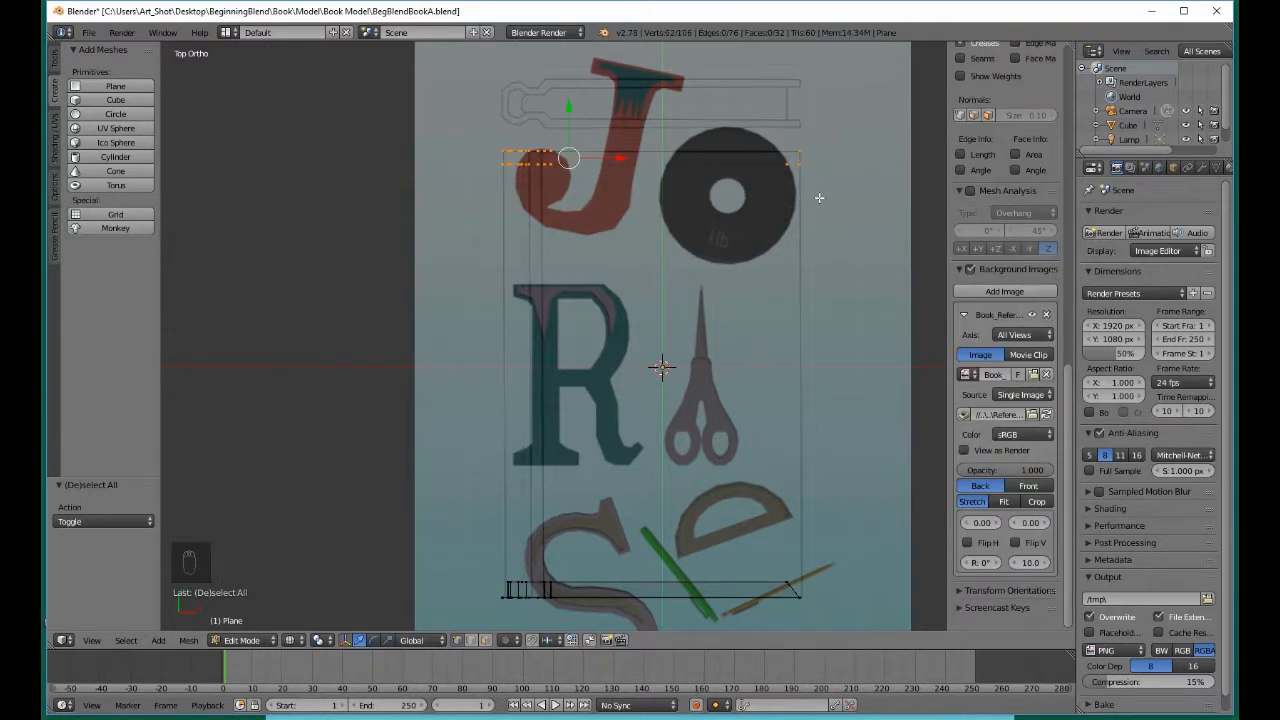
pyautogui.press('x')
pyautogui.click(819, 197)
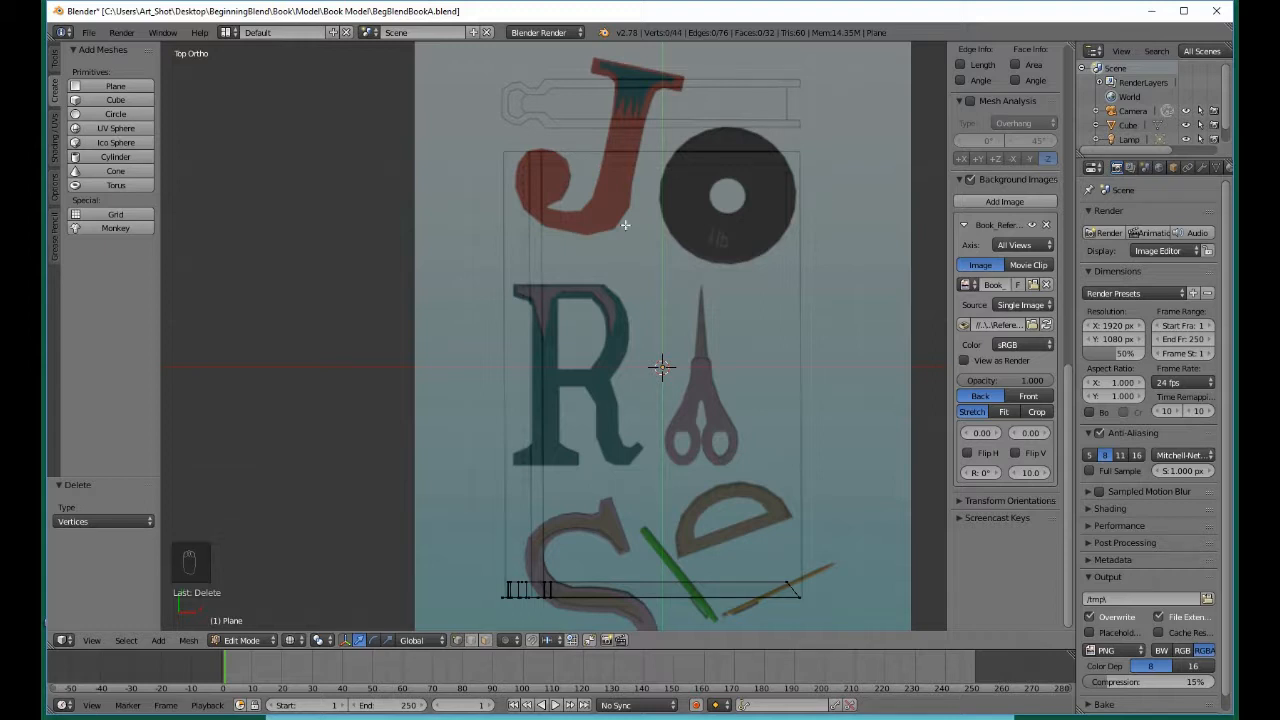
# Duplicate the whole finished book end in place and mirror the copy along the global Y axis
pyautogui.press('b')
pyautogui.moveTo(479, 555); pyautogui.dragTo(819, 618)
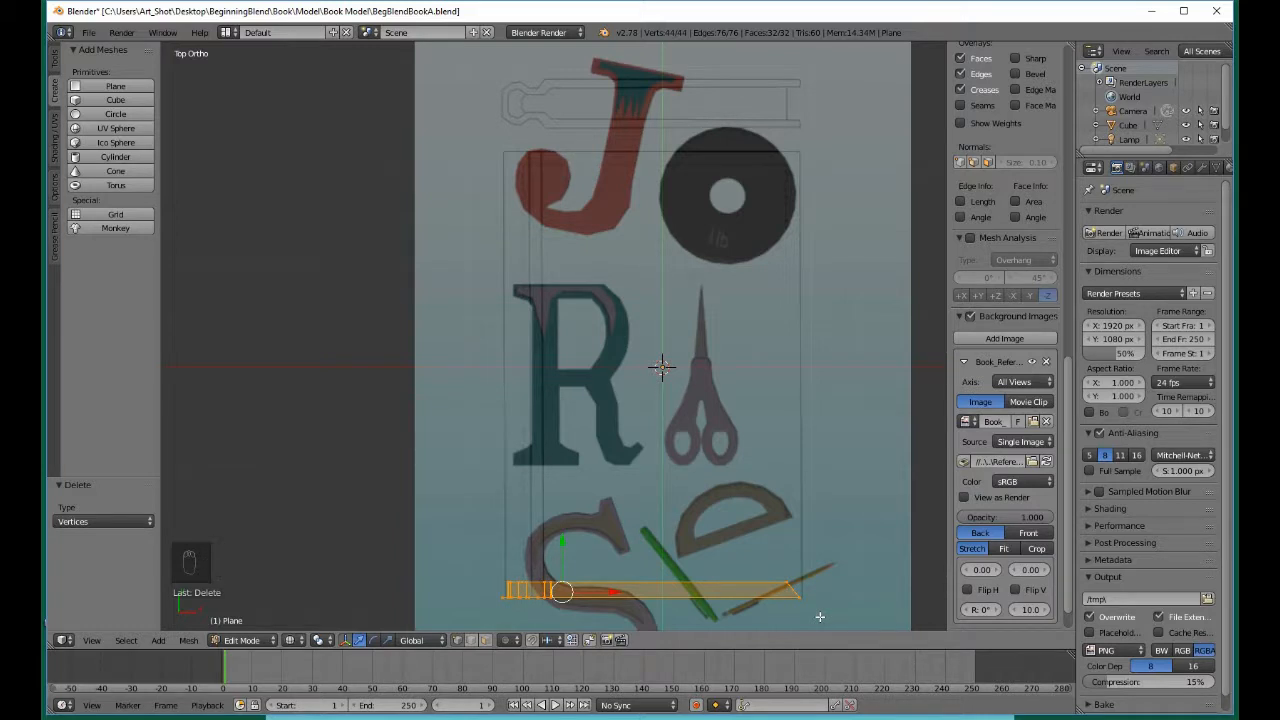
pyautogui.hotkey('shift', 'd')
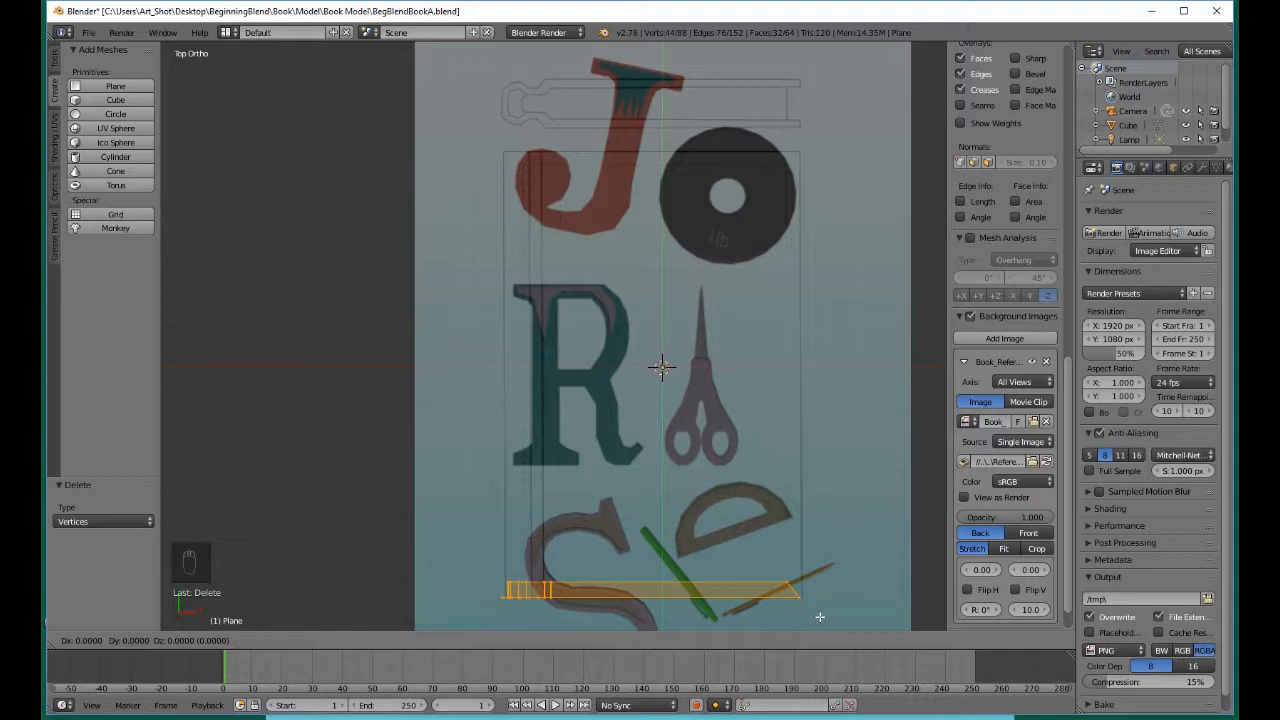
pyautogui.rightClick(820, 617)
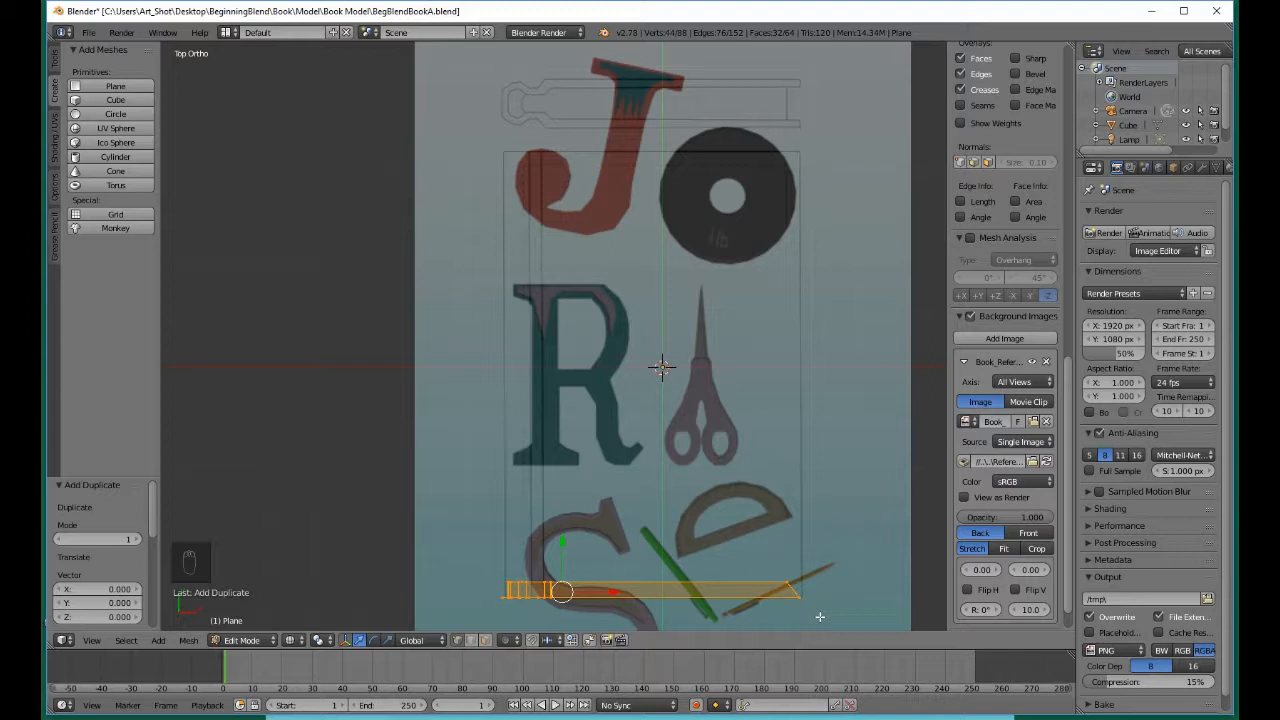
pyautogui.hotkey('ctrl', 'm')
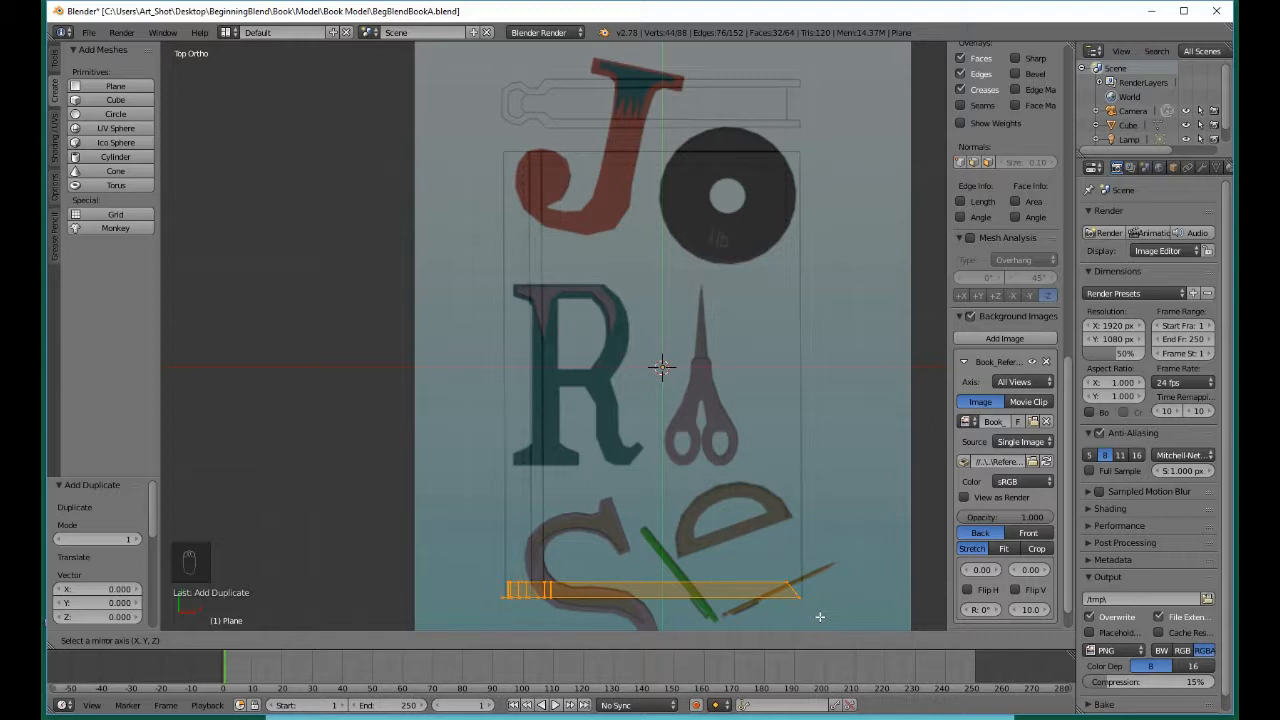
pyautogui.press('y')
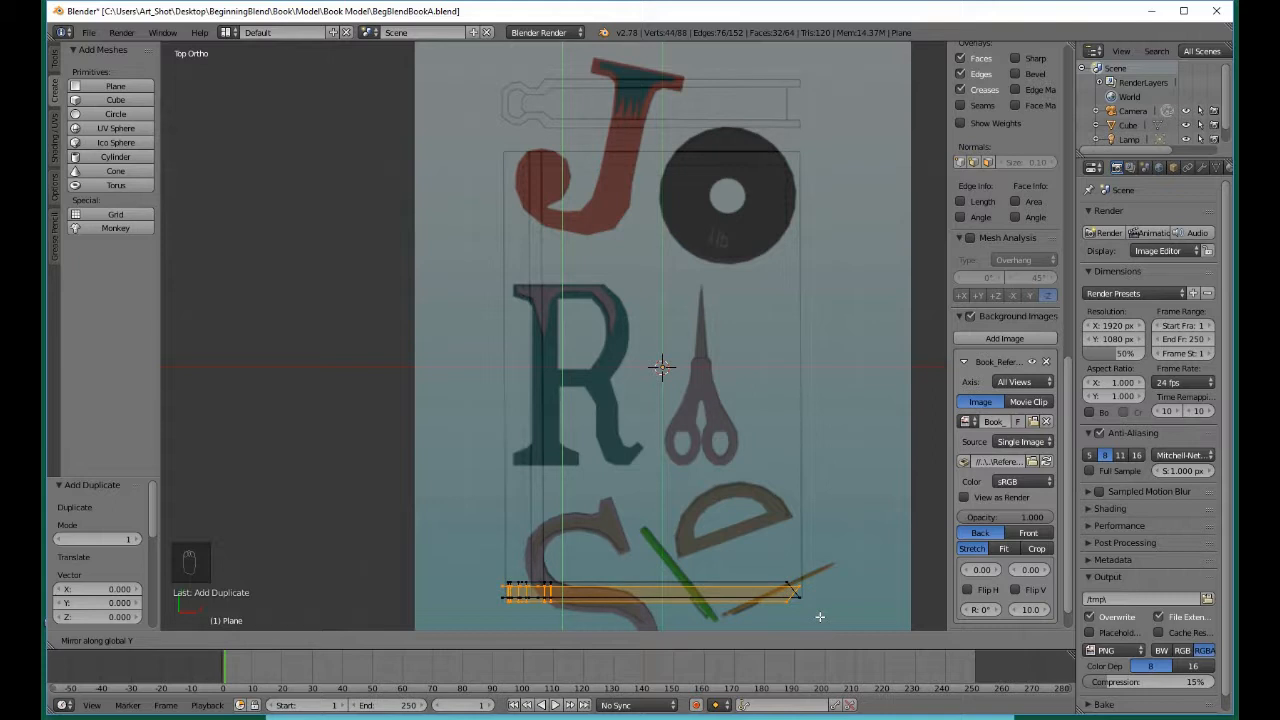
pyautogui.press('Return')
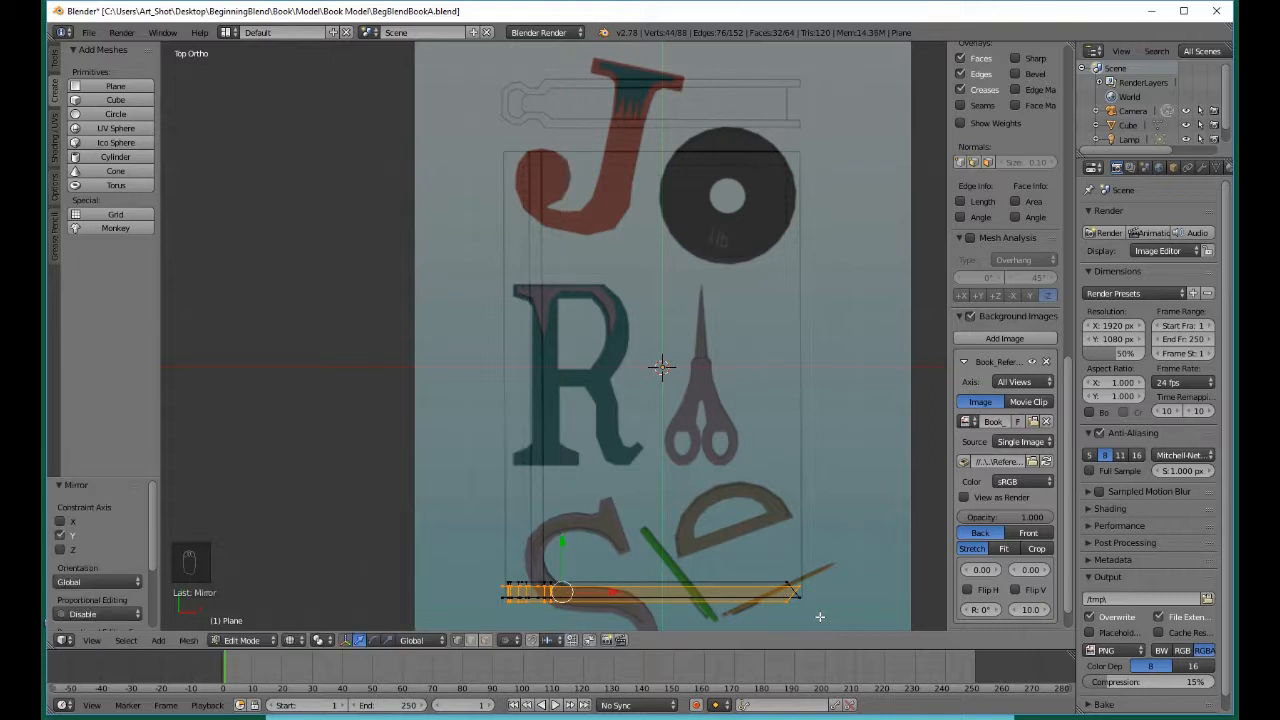
# Move the mirrored copy about 8.764 units along Y to the opposite end of the book's reference outline, and deselect it
pyautogui.press('g')
pyautogui.press('y')
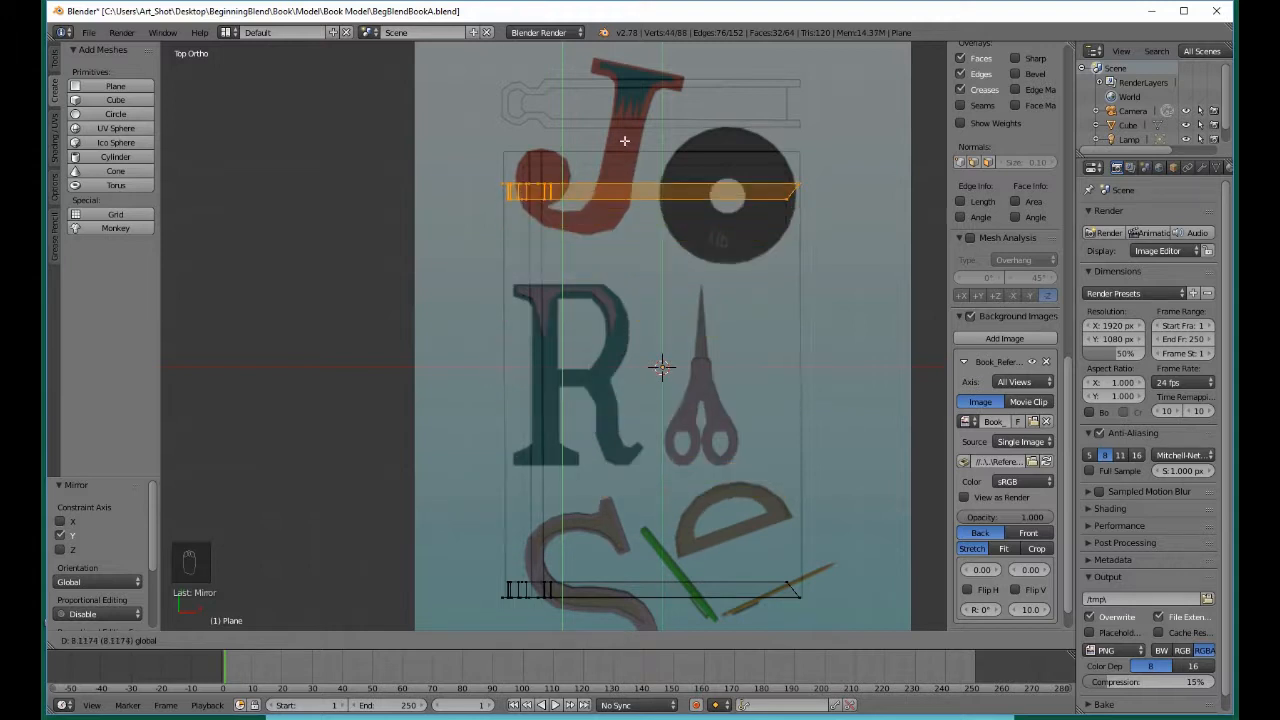
pyautogui.click(561, 111)
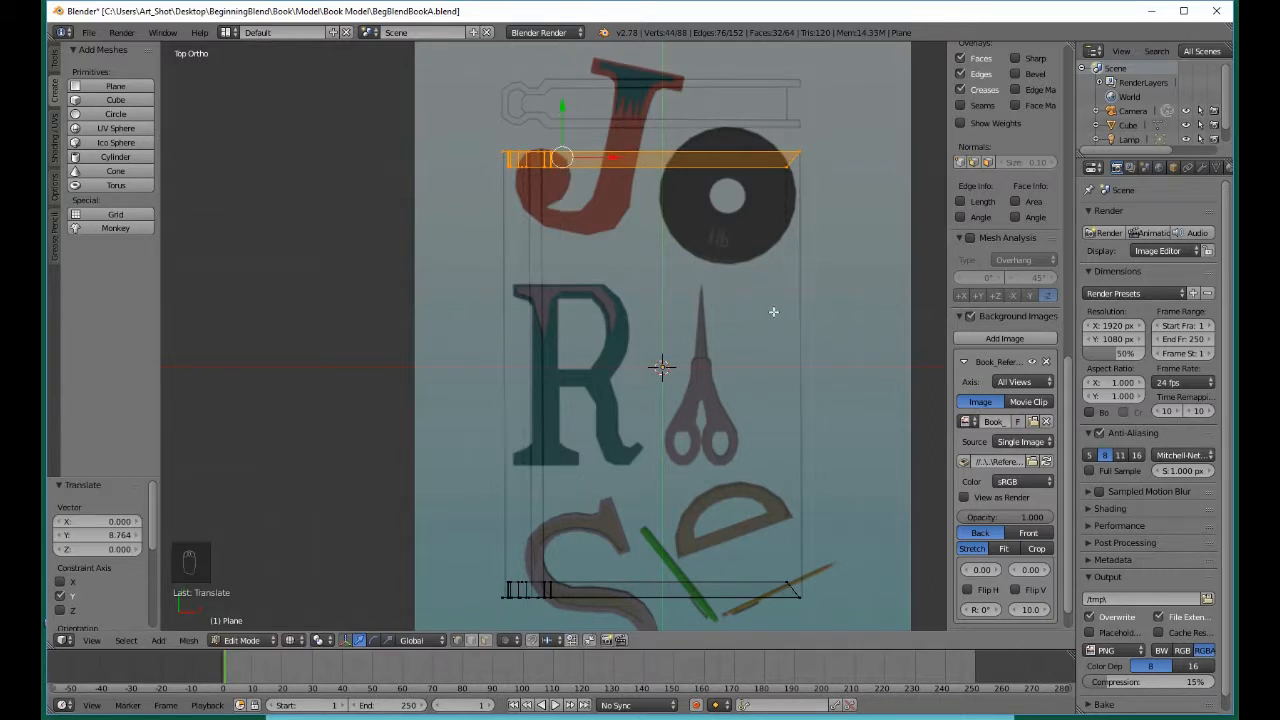
pyautogui.press('a')
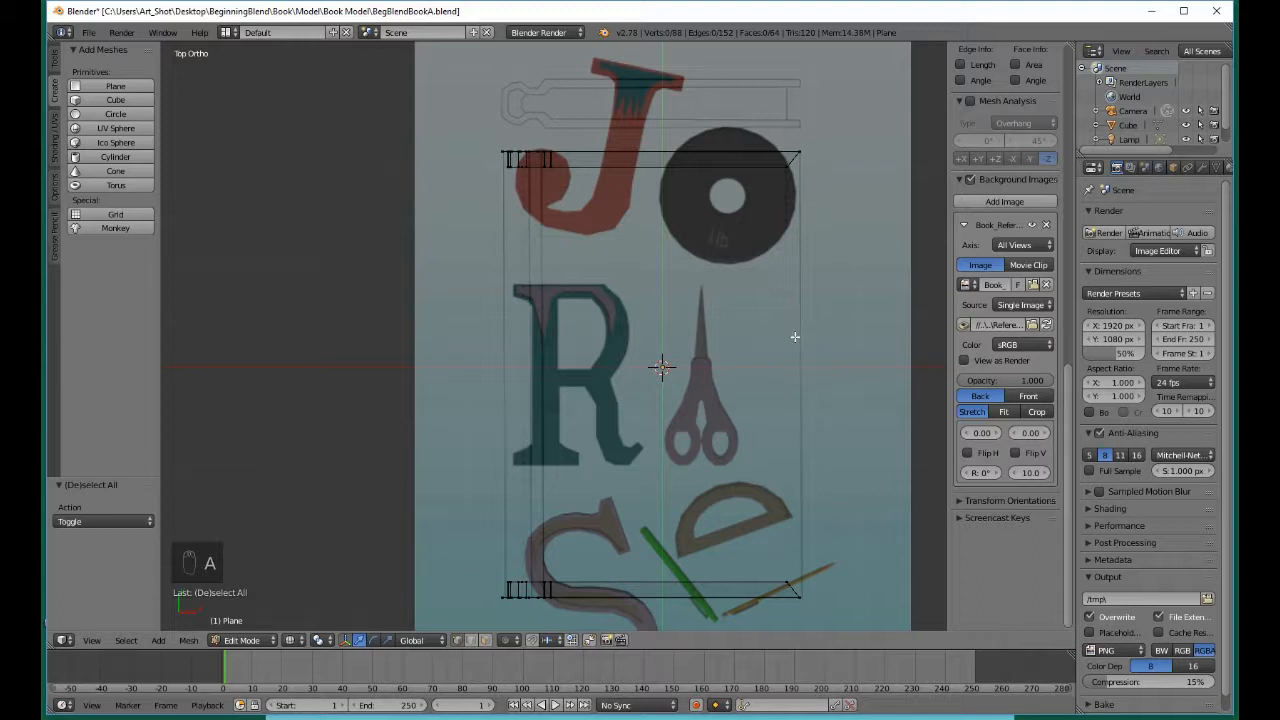
# Display the model in solid shading and examine the two opposite book ends from an angle
pyautogui.press('z')
pyautogui.moveTo(811, 367); pyautogui.dragTo(737, 300, button='middle')
pyautogui.moveTo(812, 437); pyautogui.dragTo(678, 398, button='middle')
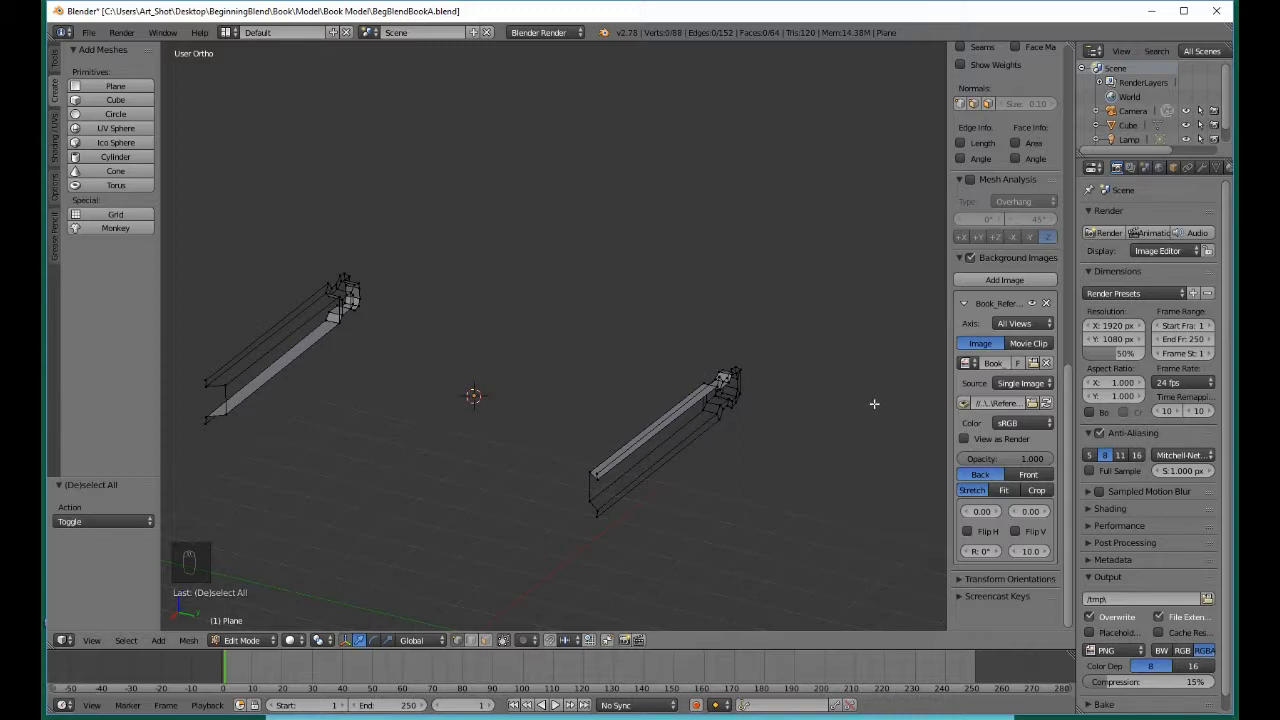
pyautogui.scroll(2, 1012, 370)
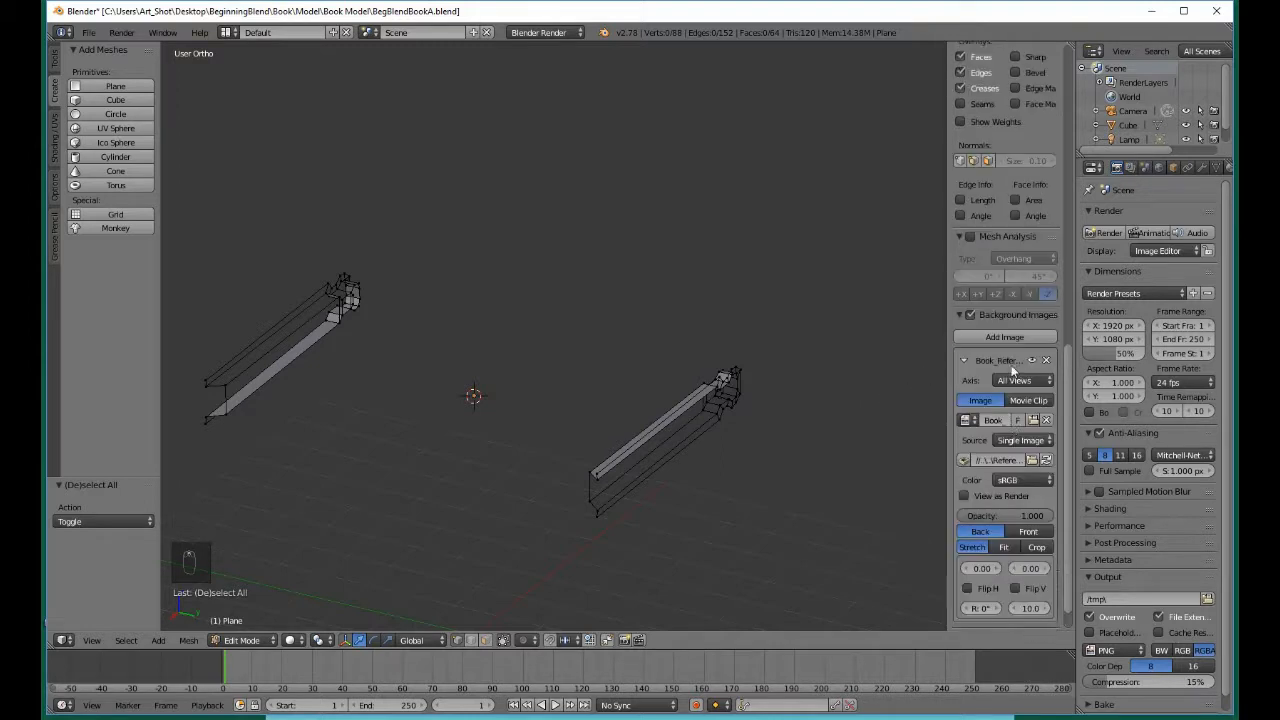
# Display face normals at size 0.70 and examine their direction on both book ends from several angles
pyautogui.scroll(6, 1012, 370)
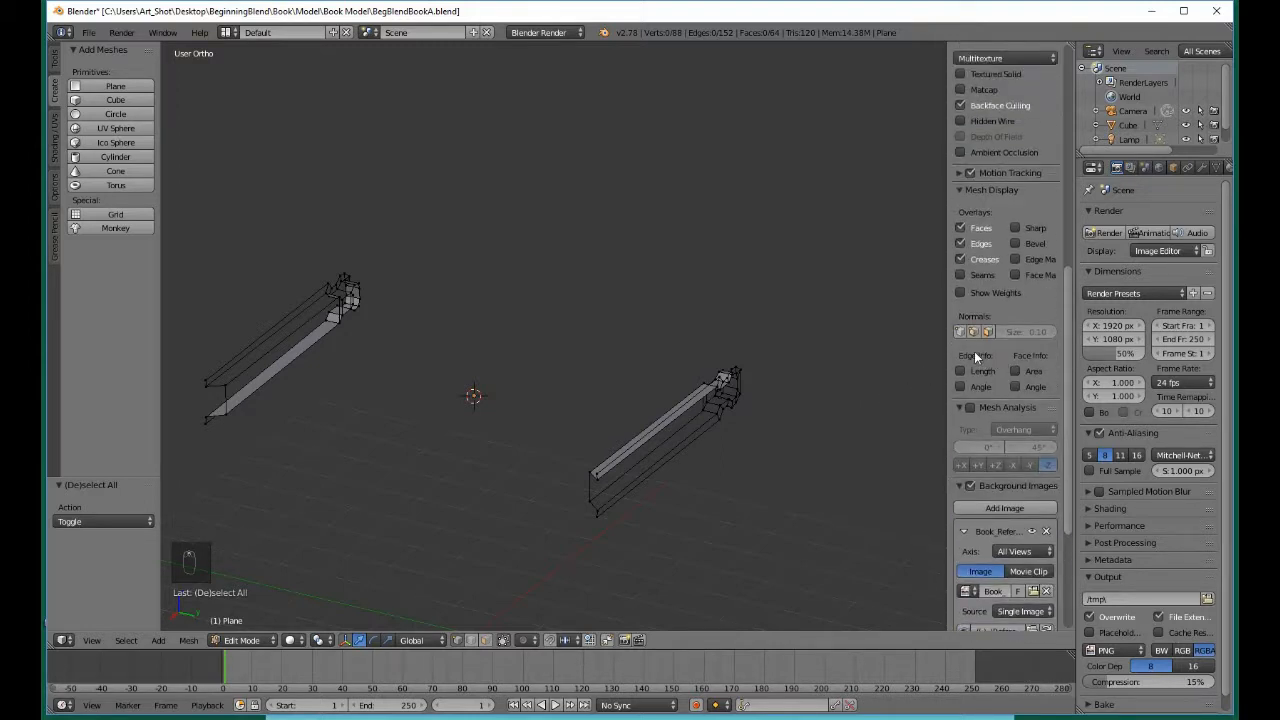
pyautogui.click(987, 333)
pyautogui.click(1051, 332)
pyautogui.click(1051, 332)
pyautogui.click(1051, 332)
pyautogui.click(1051, 332)
pyautogui.click(1051, 332)
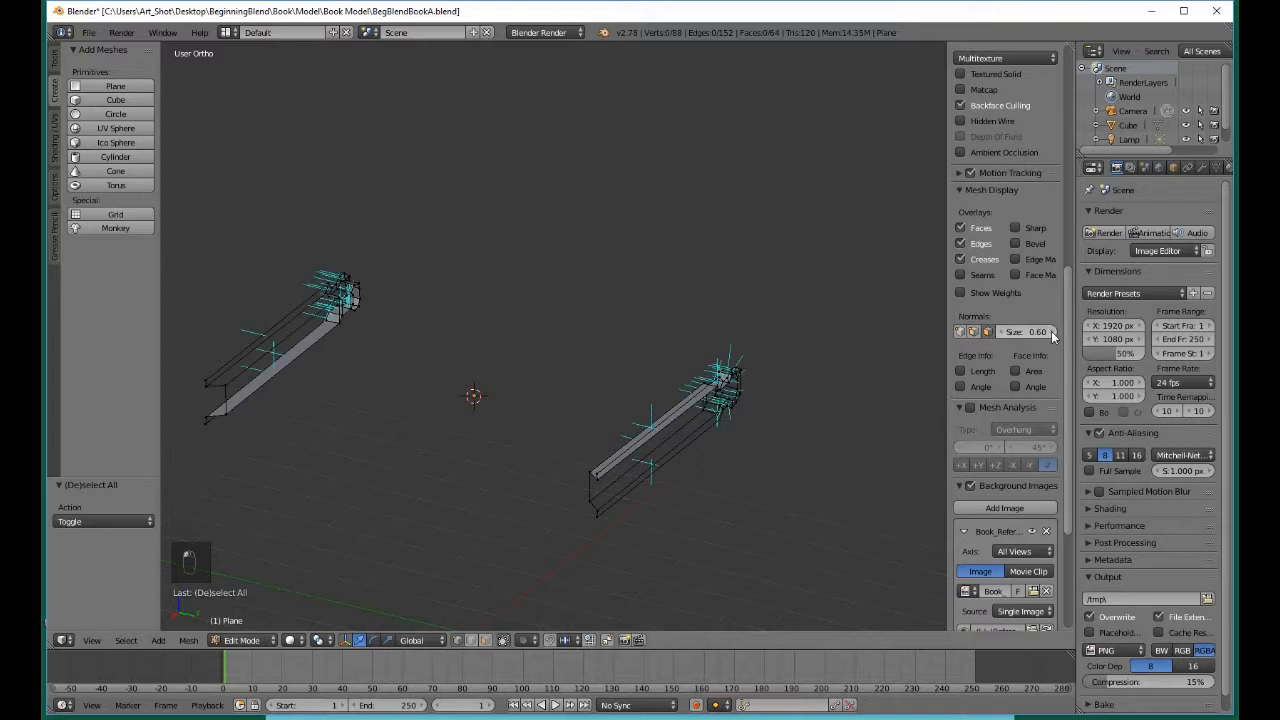
pyautogui.click(1051, 332)
pyautogui.moveTo(514, 499); pyautogui.dragTo(646, 492, button='middle')
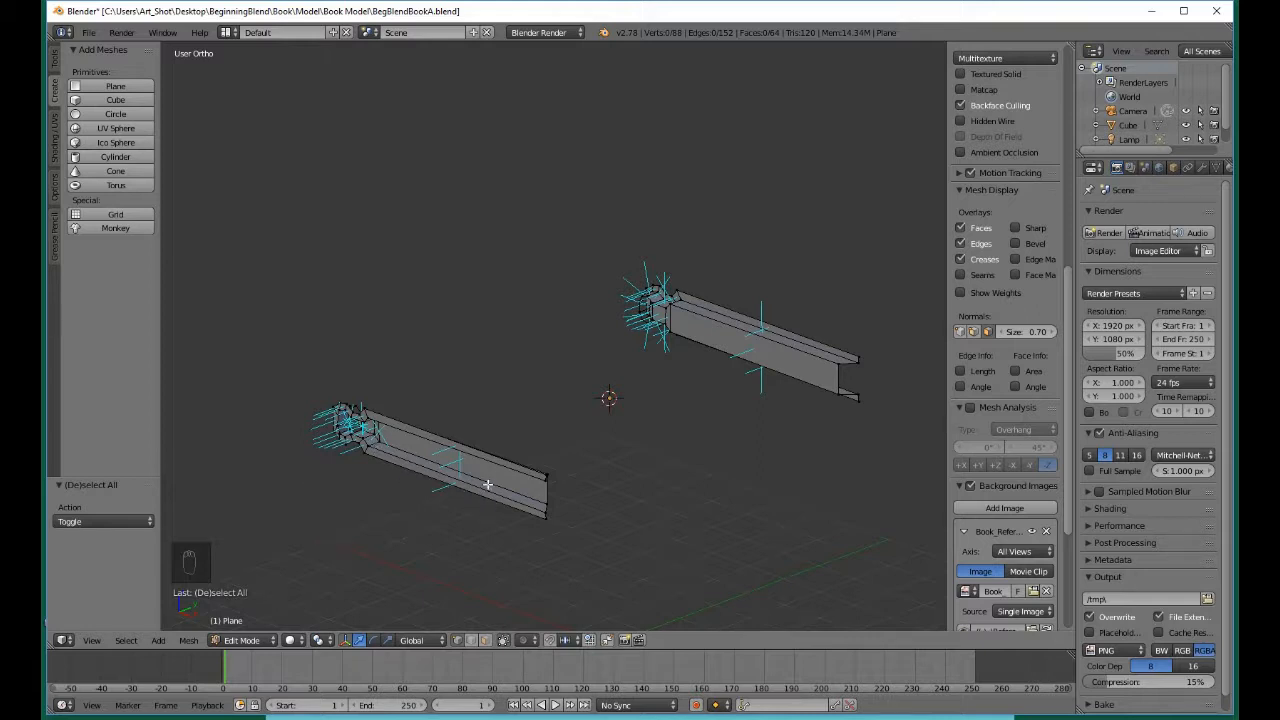
pyautogui.moveTo(487, 486); pyautogui.dragTo(403, 489, button='middle')
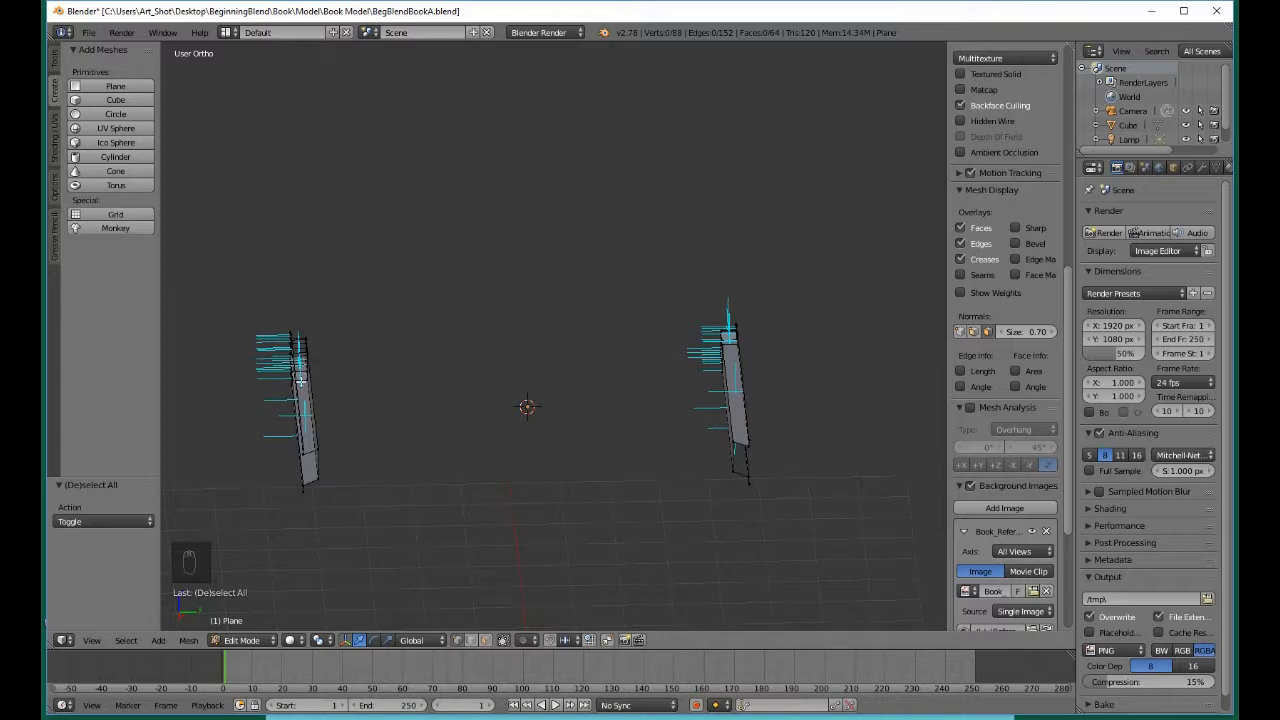
pyautogui.moveTo(312, 484); pyautogui.dragTo(425, 450, button='middle')
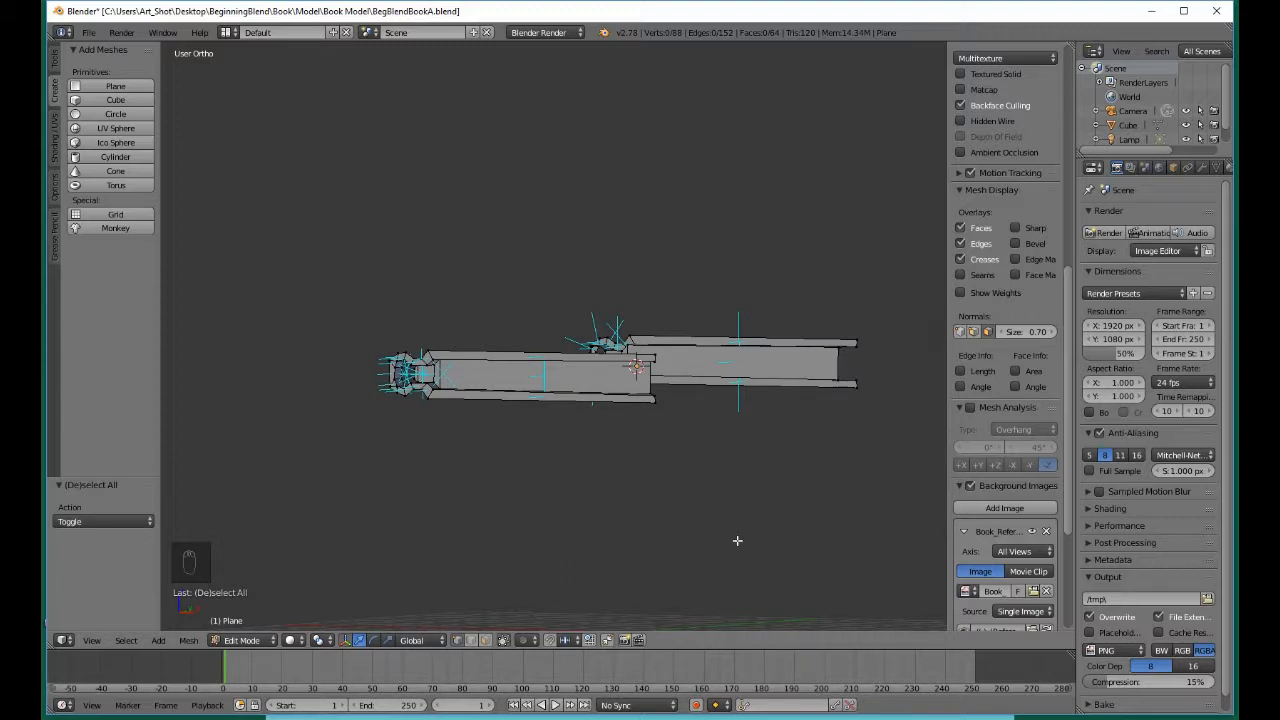
pyautogui.moveTo(737, 540); pyautogui.dragTo(665, 566, button='middle')
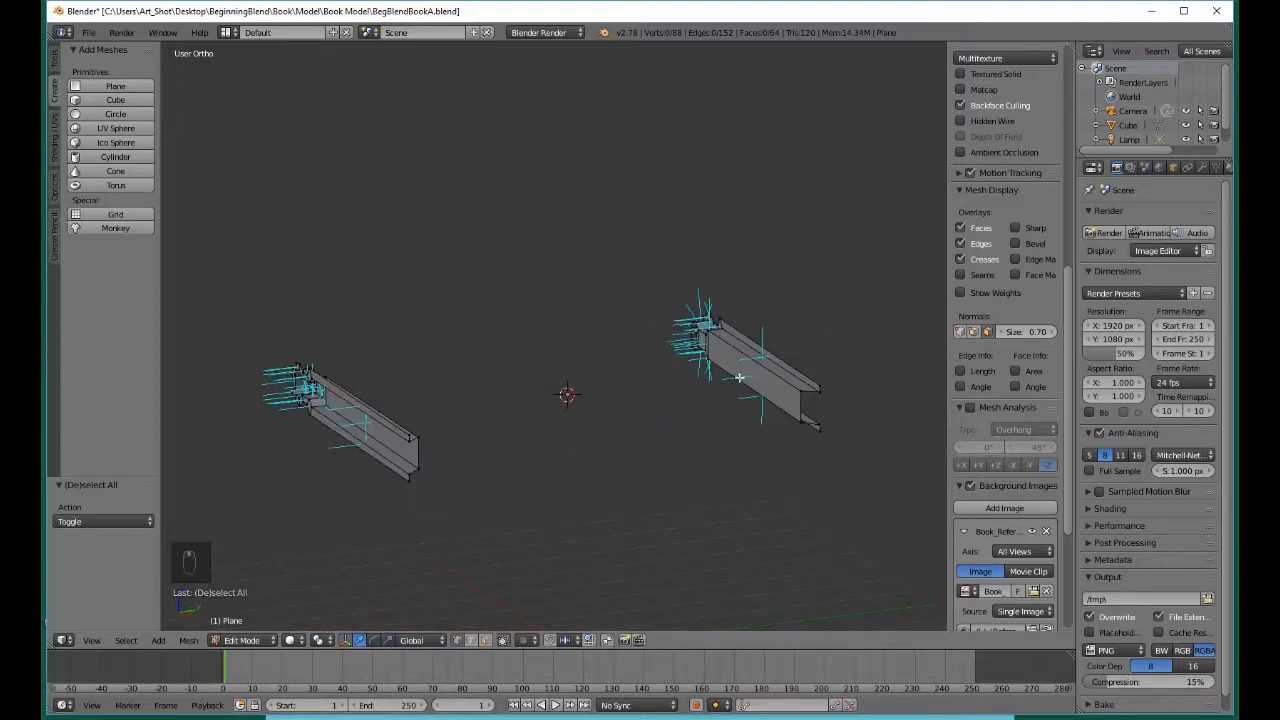
pyautogui.moveTo(779, 470); pyautogui.dragTo(567, 482, button='middle')
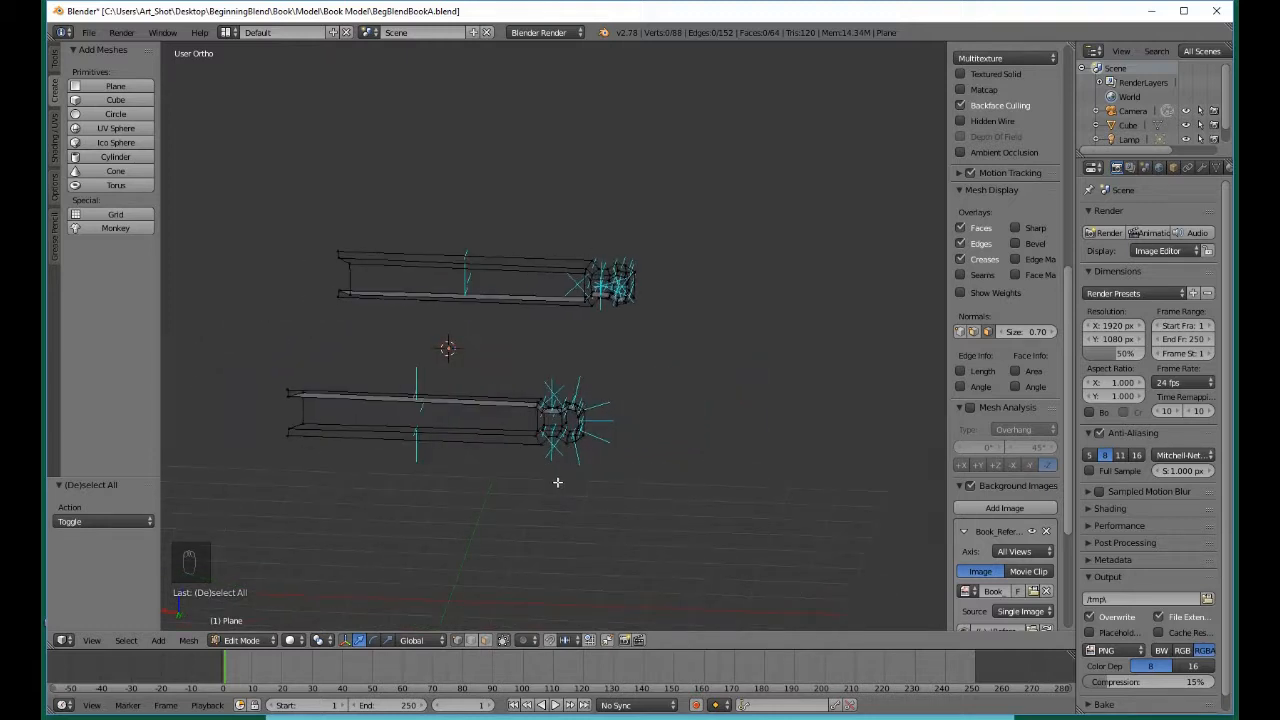
# Select the whole book end on the positive Y side in wireframe and flip its normals
pyautogui.press('z')
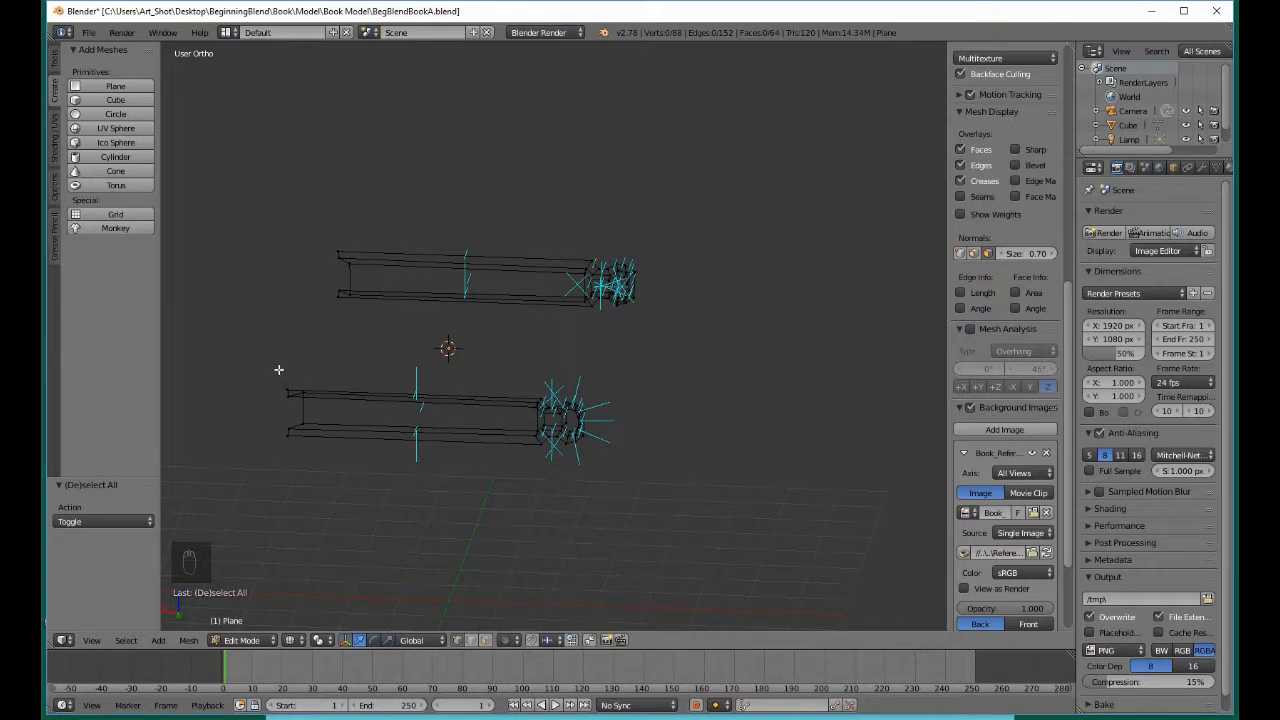
pyautogui.press('b')
pyautogui.moveTo(268, 364); pyautogui.dragTo(648, 528)
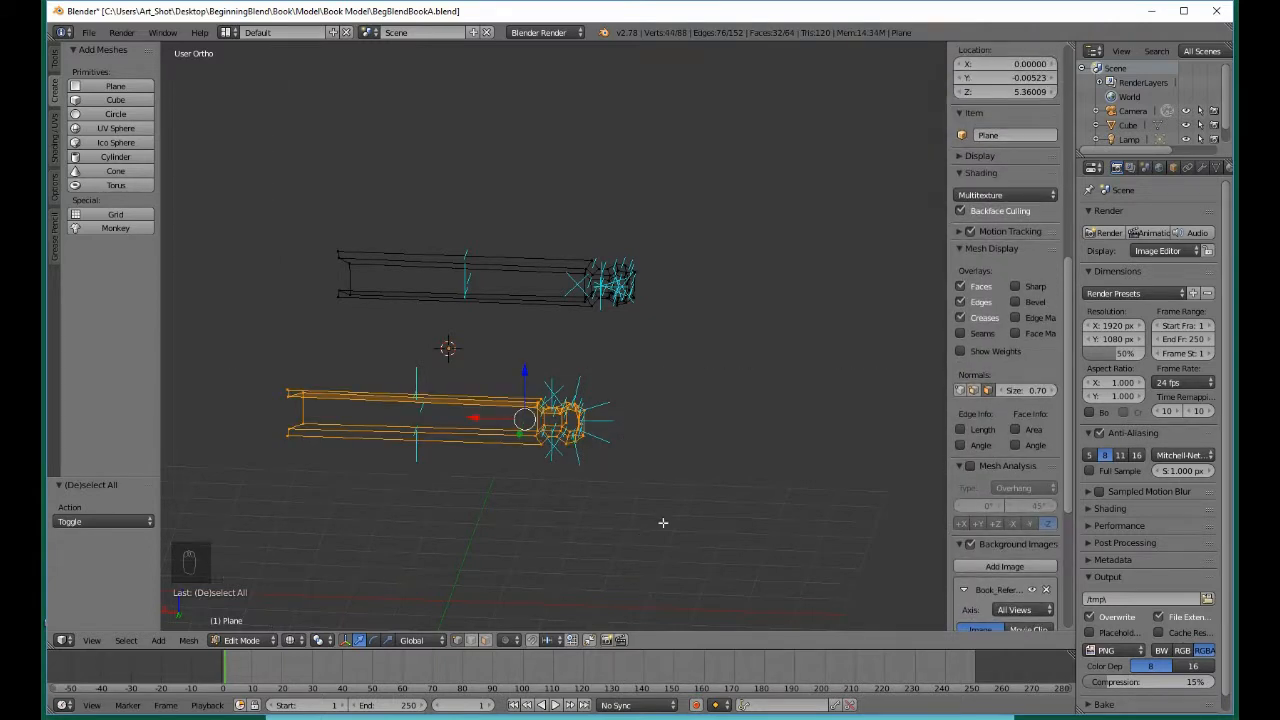
pyautogui.press('w')
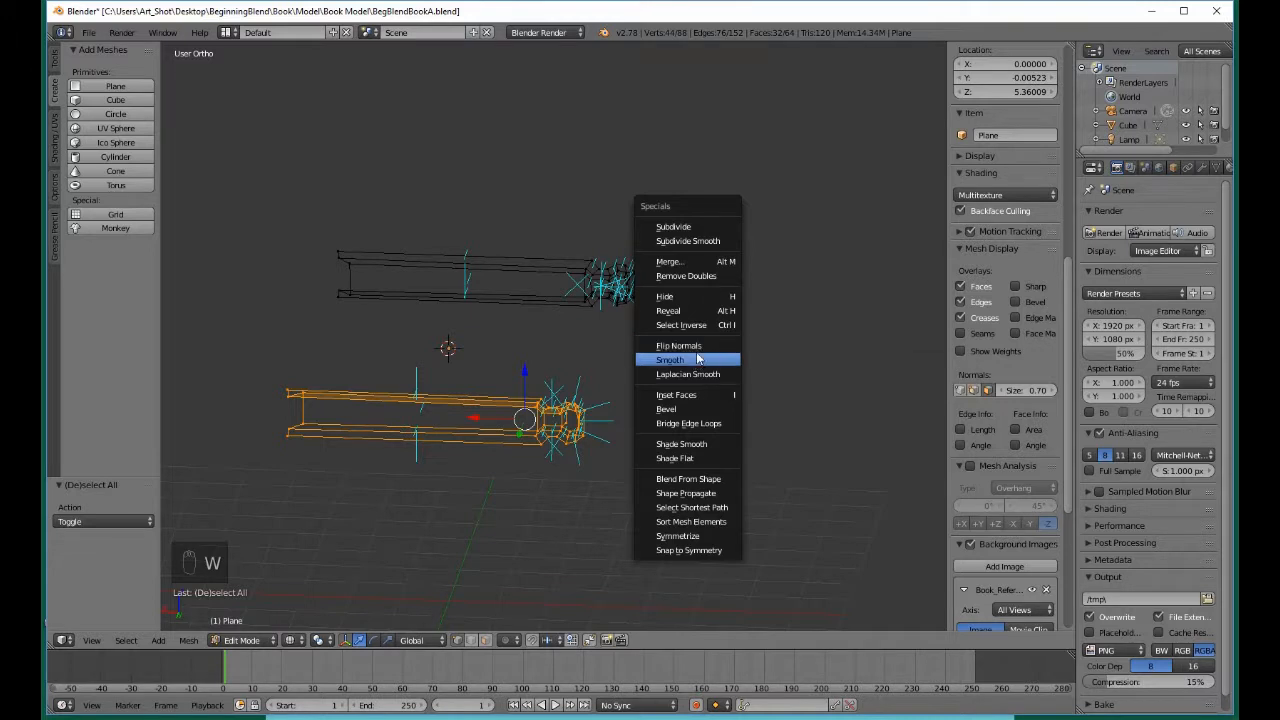
pyautogui.click(698, 345)
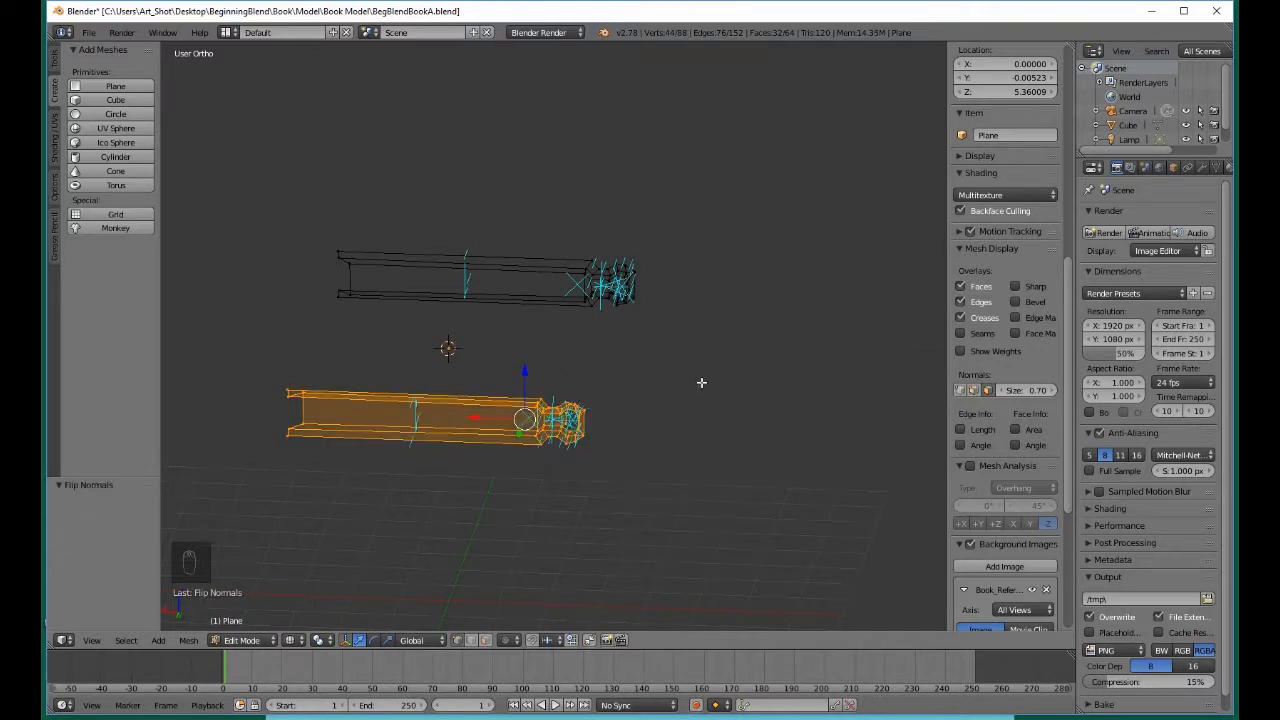
# Return to solid shading, inspect the flipped end in Object Mode, and hide the face normals in Edit Mode with everything deselected
pyautogui.press('z')
pyautogui.press('Tab')
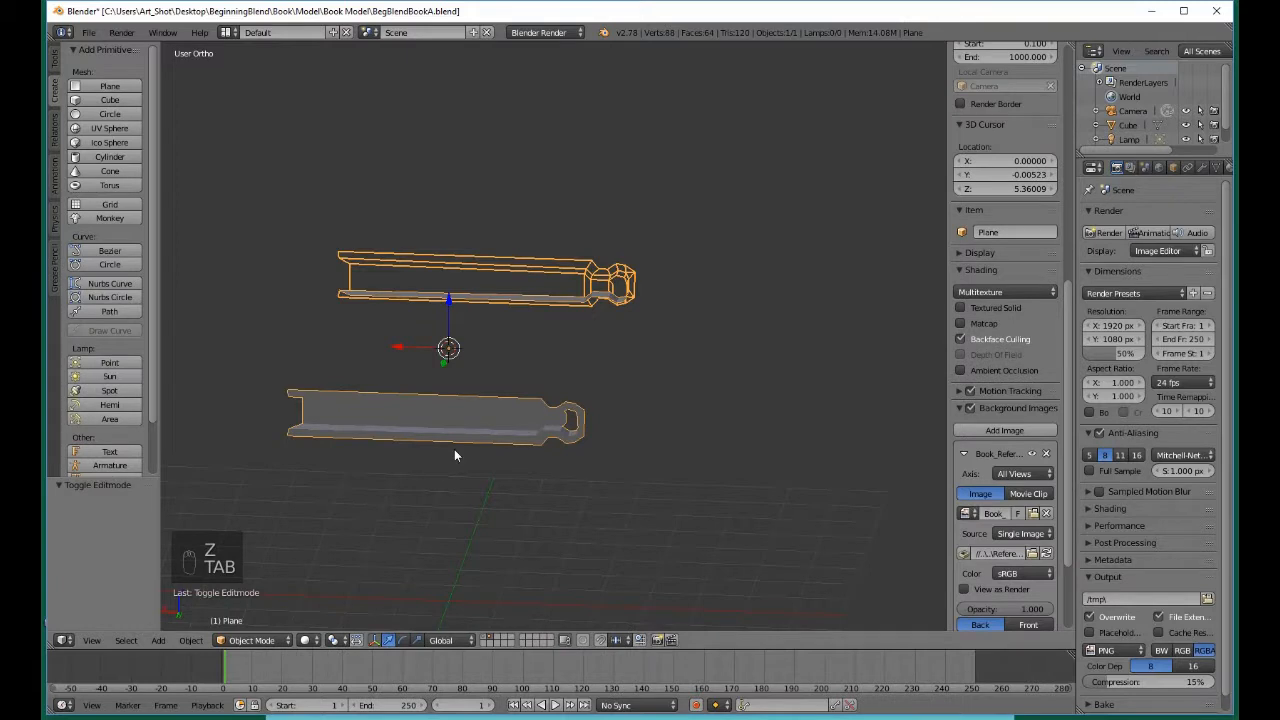
pyautogui.moveTo(454, 451); pyautogui.dragTo(554, 449, button='middle')
pyautogui.press('Tab')
pyautogui.press('a')
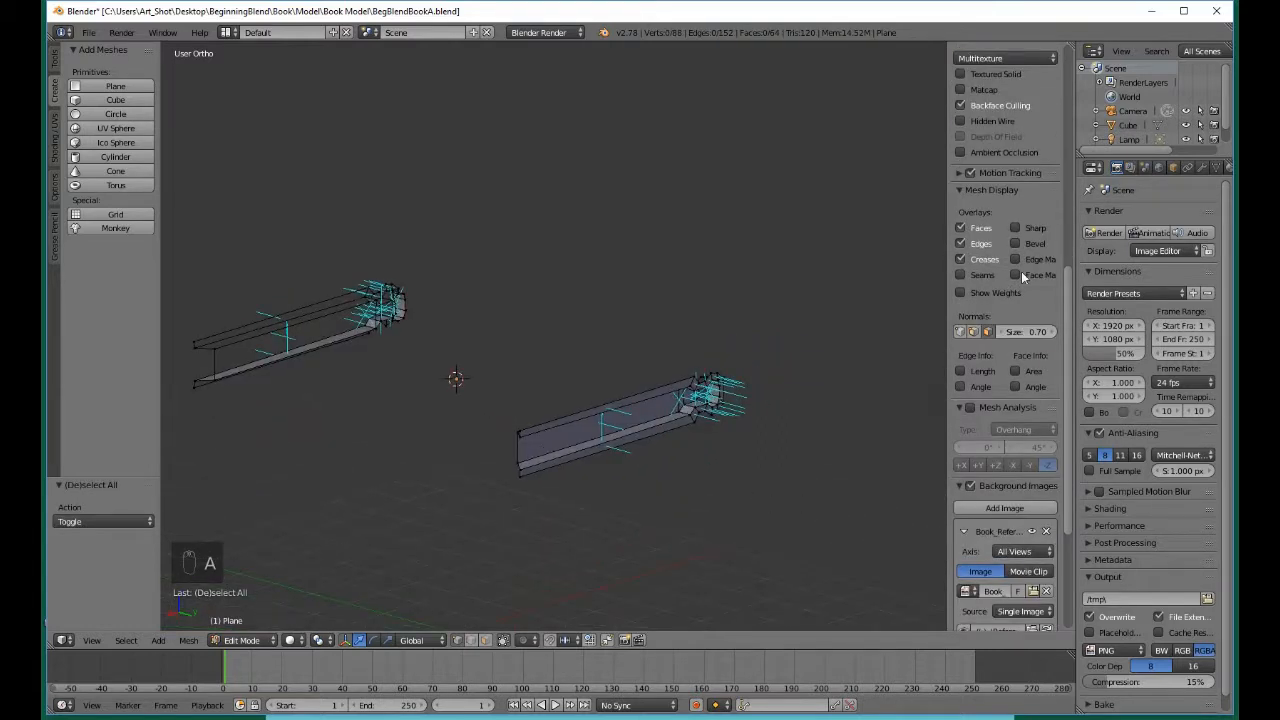
pyautogui.click(986, 331)
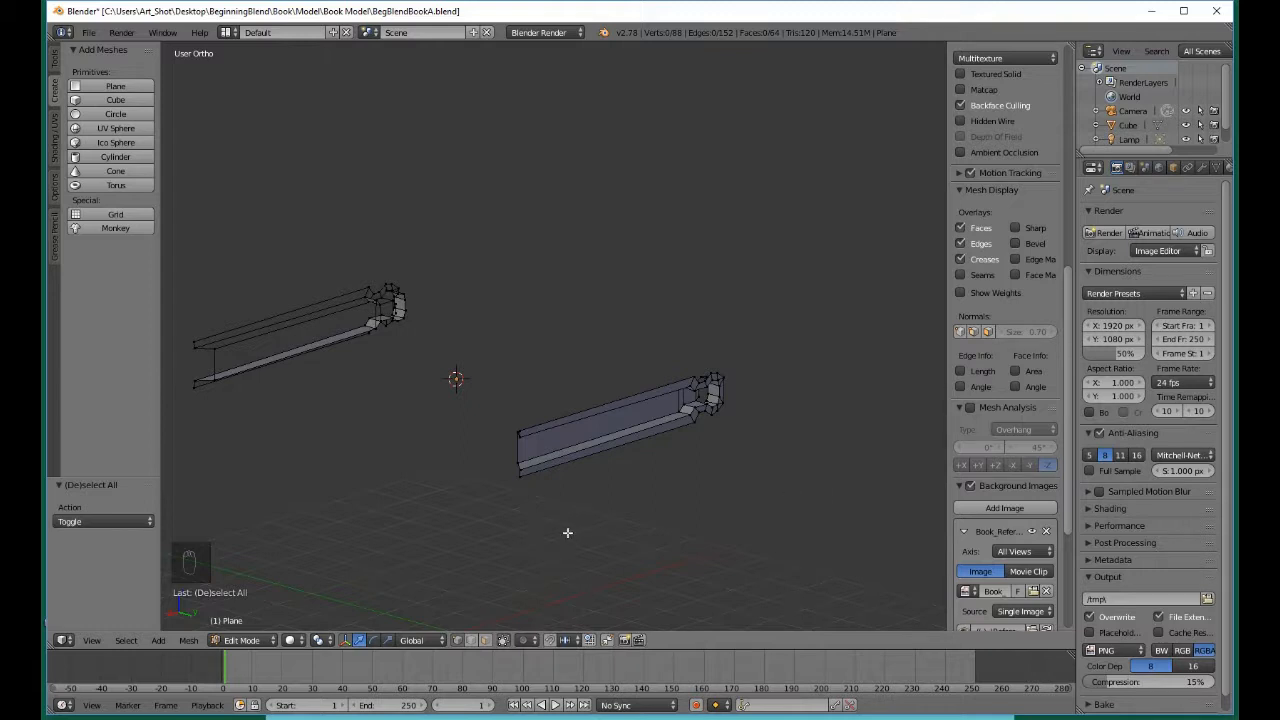
# Fill a face between the inner vertical edges at the open, non-spine side of both book ends, and deselect it
pyautogui.moveTo(514, 428); pyautogui.dragTo(532, 438, button='middle')
pyautogui.press('b')
pyautogui.moveTo(532, 438); pyautogui.dragTo(579, 487)
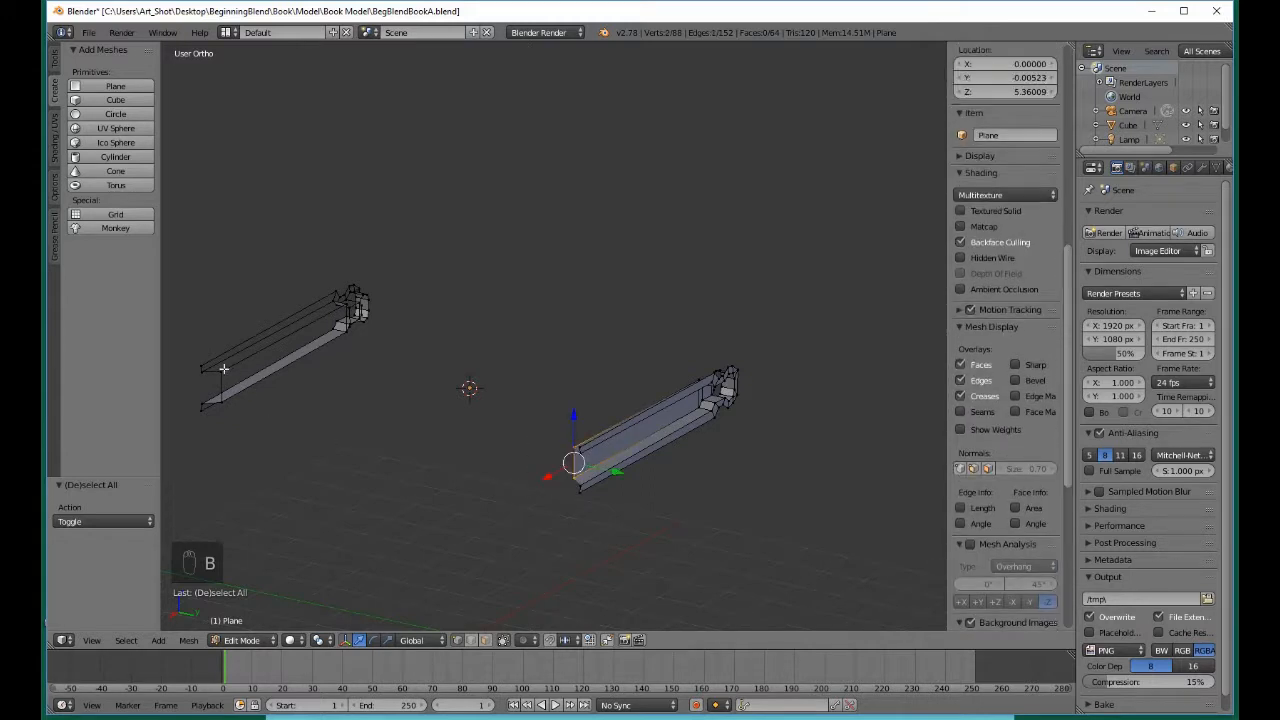
pyautogui.press('b')
pyautogui.moveTo(214, 366); pyautogui.dragTo(246, 418)
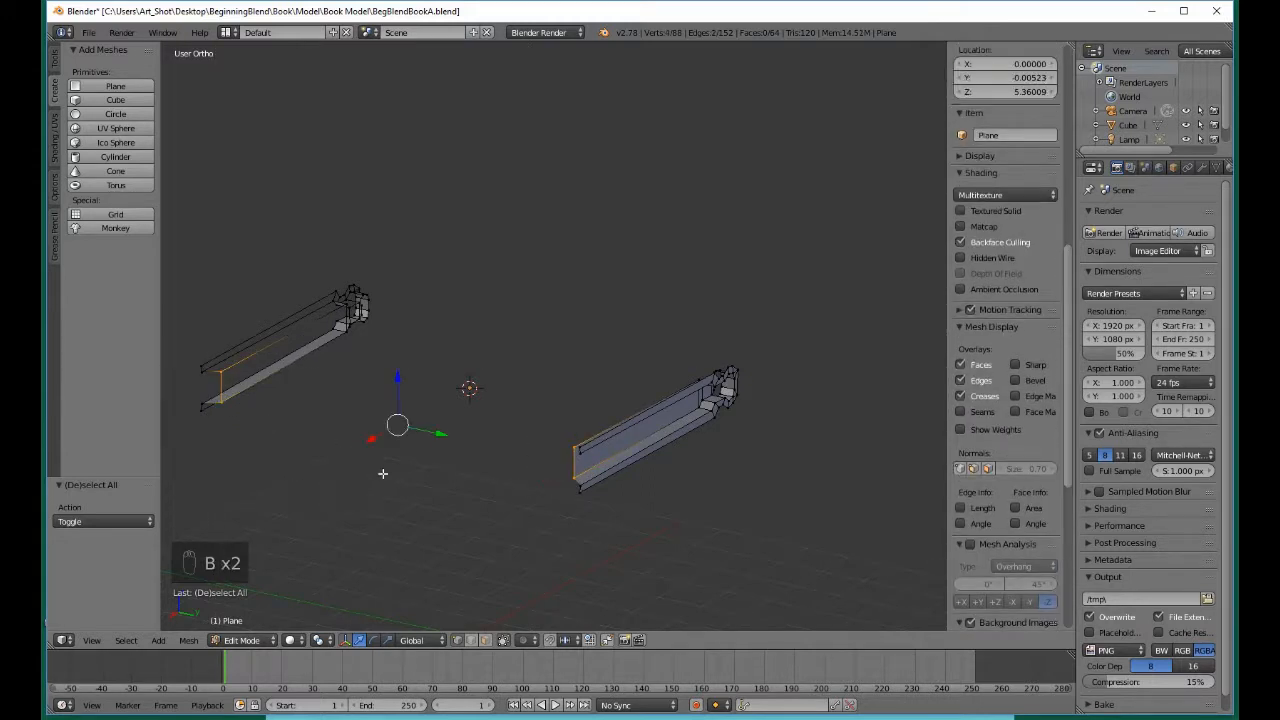
pyautogui.press('f')
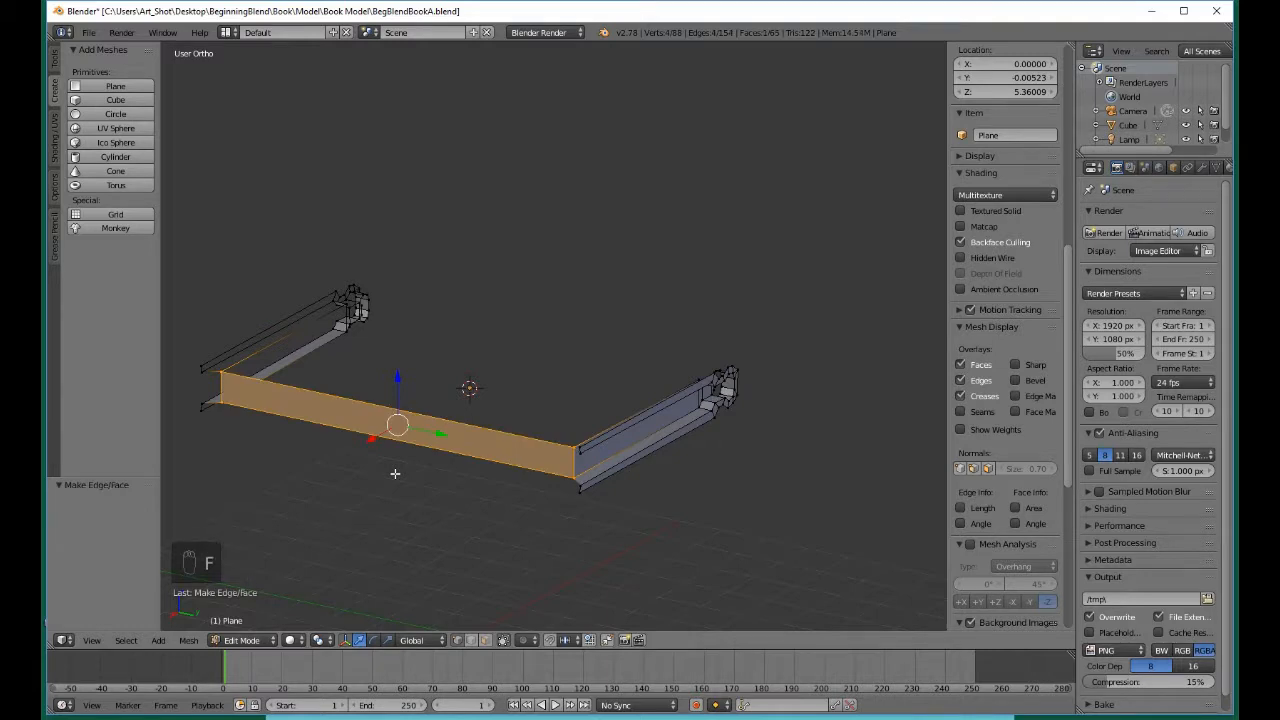
pyautogui.press('a')
# Fill the lower cover's inner ledge along the open side, joining the bottom corner edges of both book ends
pyautogui.press('b')
pyautogui.moveTo(197, 398); pyautogui.dragTo(244, 412)
pyautogui.press('b')
pyautogui.moveTo(558, 470); pyautogui.dragTo(598, 495)
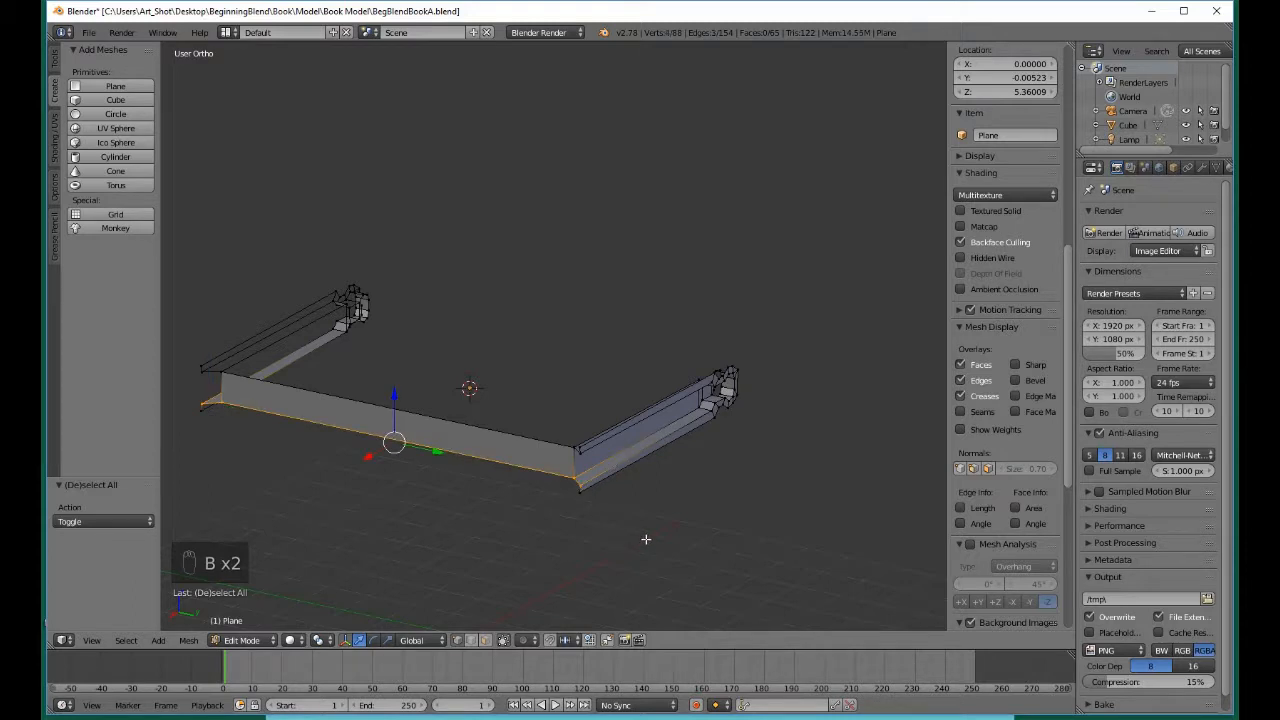
pyautogui.press('f')
pyautogui.press('a')
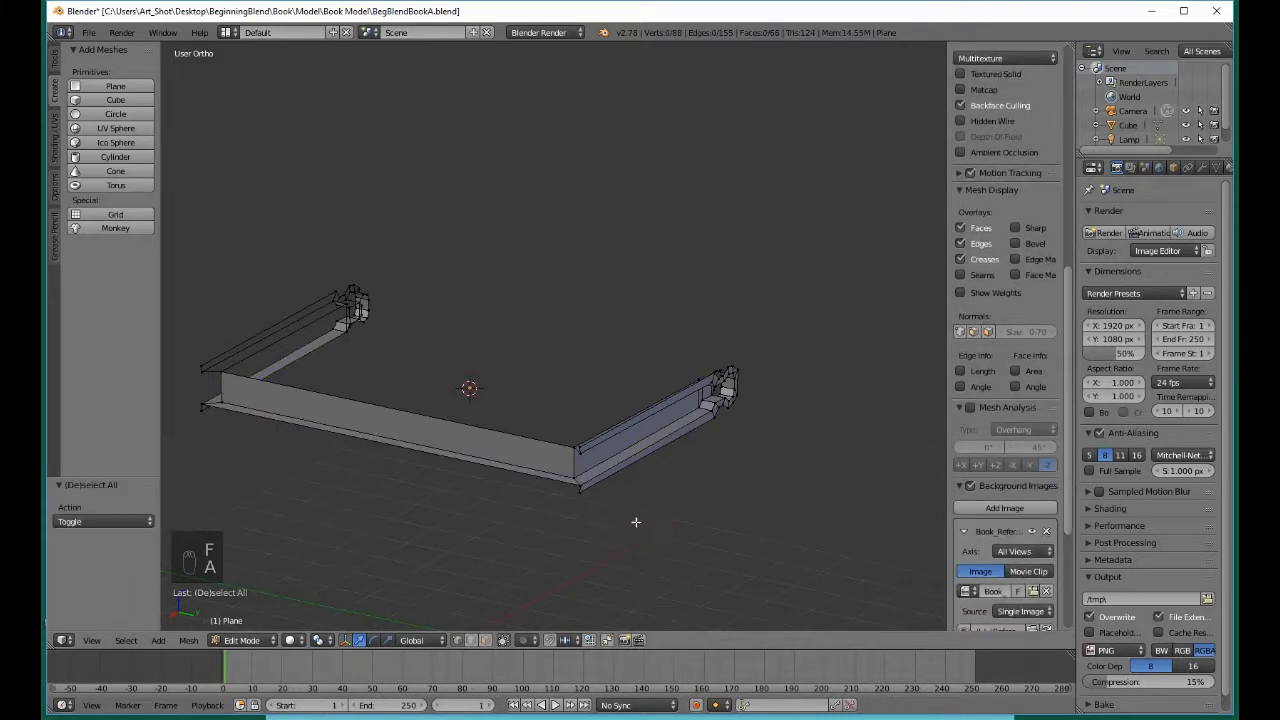
# Fill the lower cover's outer rim face along the open side between the two book ends, and deselect it
pyautogui.press('b')
pyautogui.moveTo(575, 483); pyautogui.dragTo(588, 494)
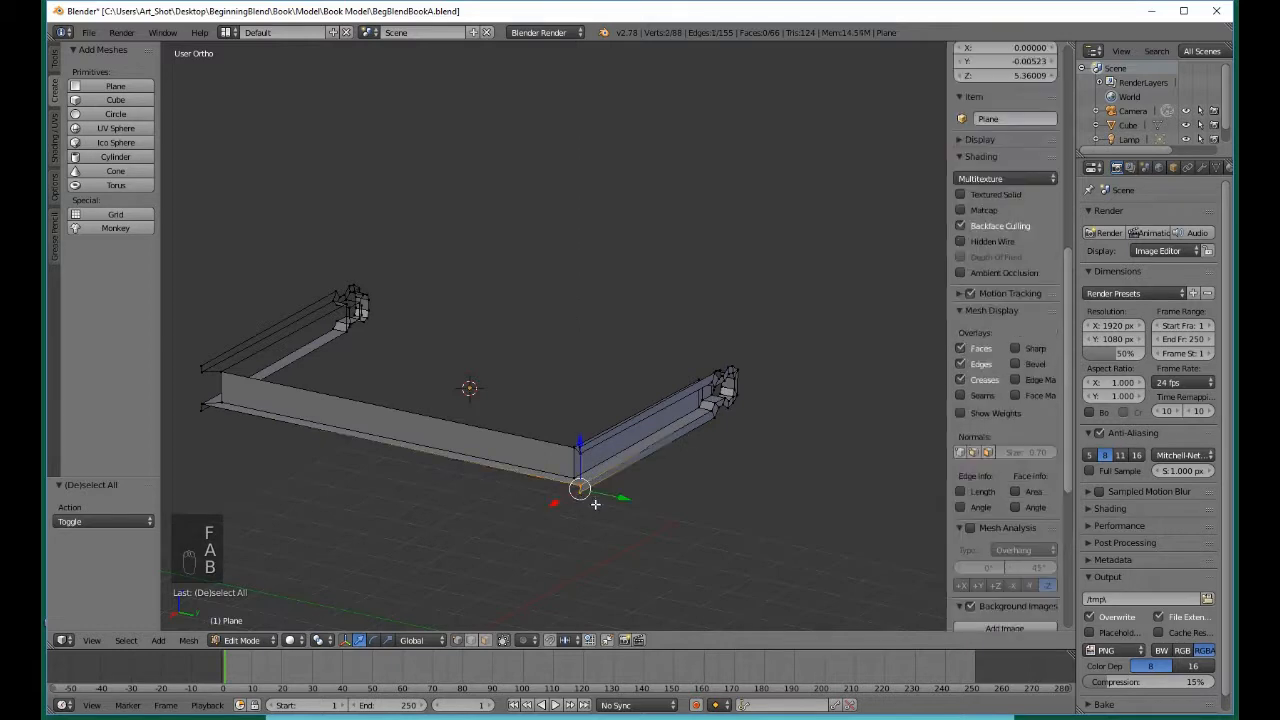
pyautogui.press('b')
pyautogui.moveTo(184, 386); pyautogui.dragTo(209, 430)
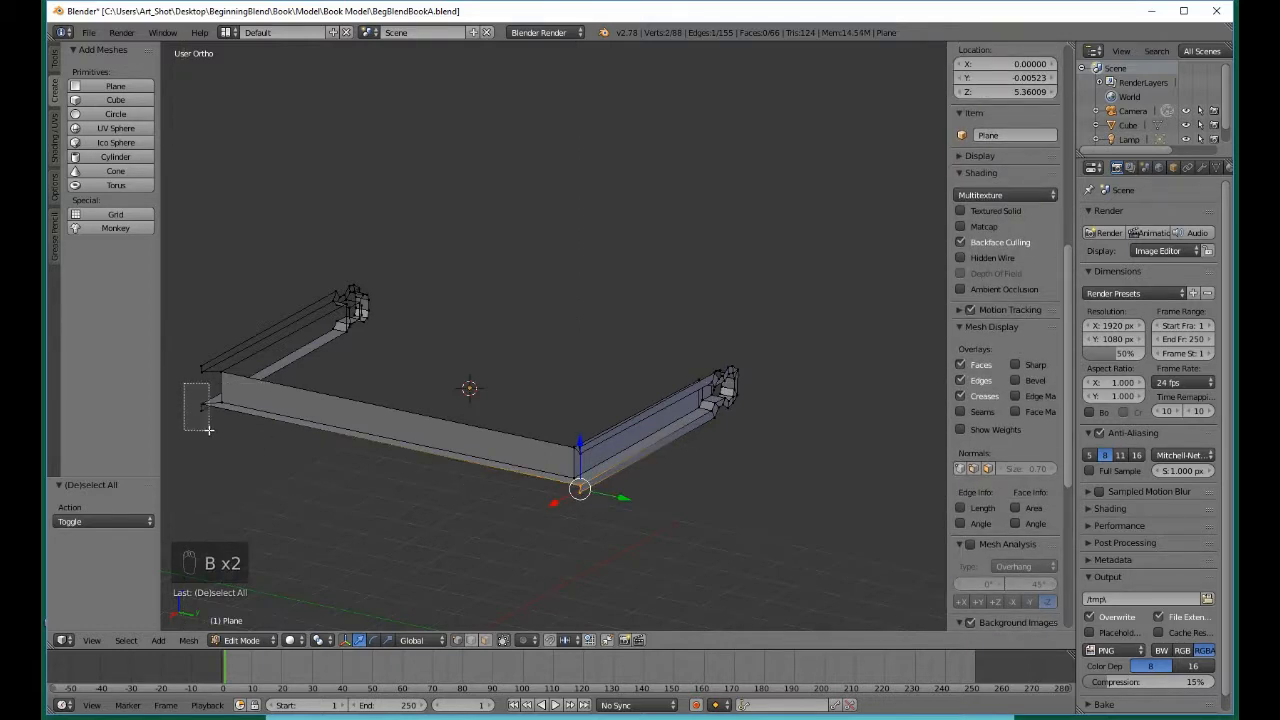
pyautogui.press('f')
pyautogui.press('a')
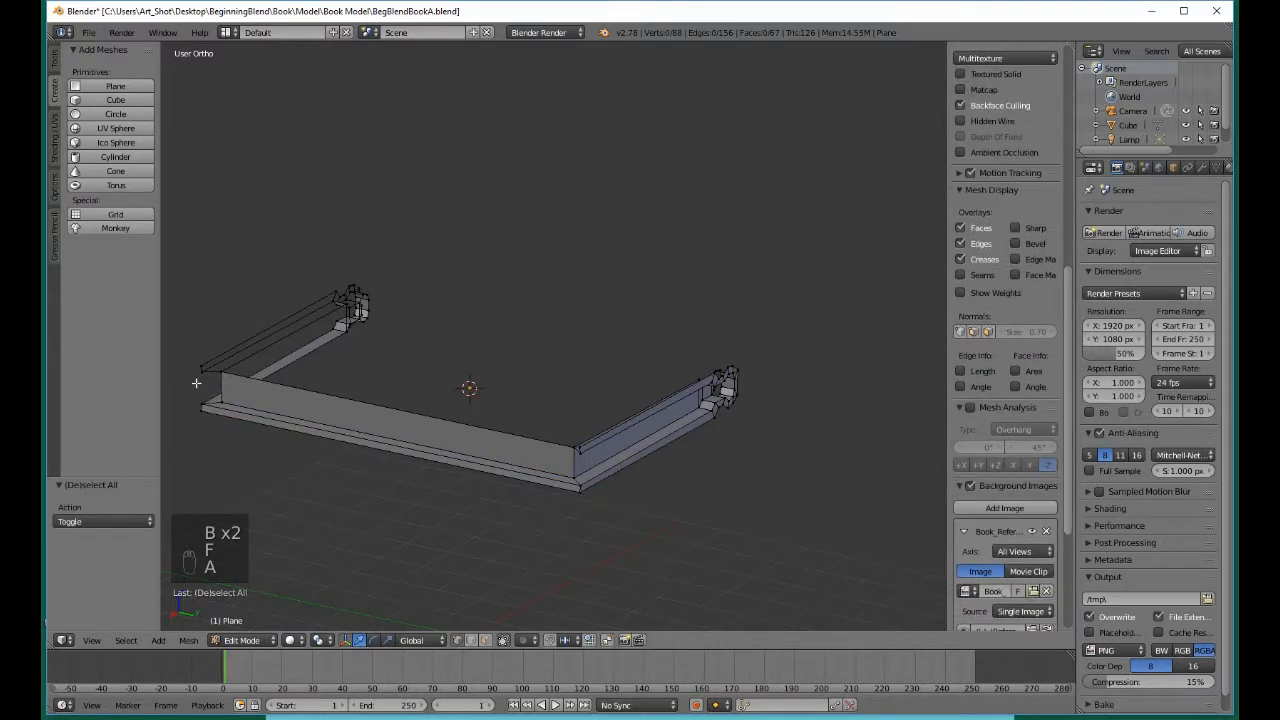
# Fill the upper cover's inner ledge along the open side, joining the top corner edges of both book ends
pyautogui.press('b')
pyautogui.moveTo(193, 371); pyautogui.dragTo(224, 386)
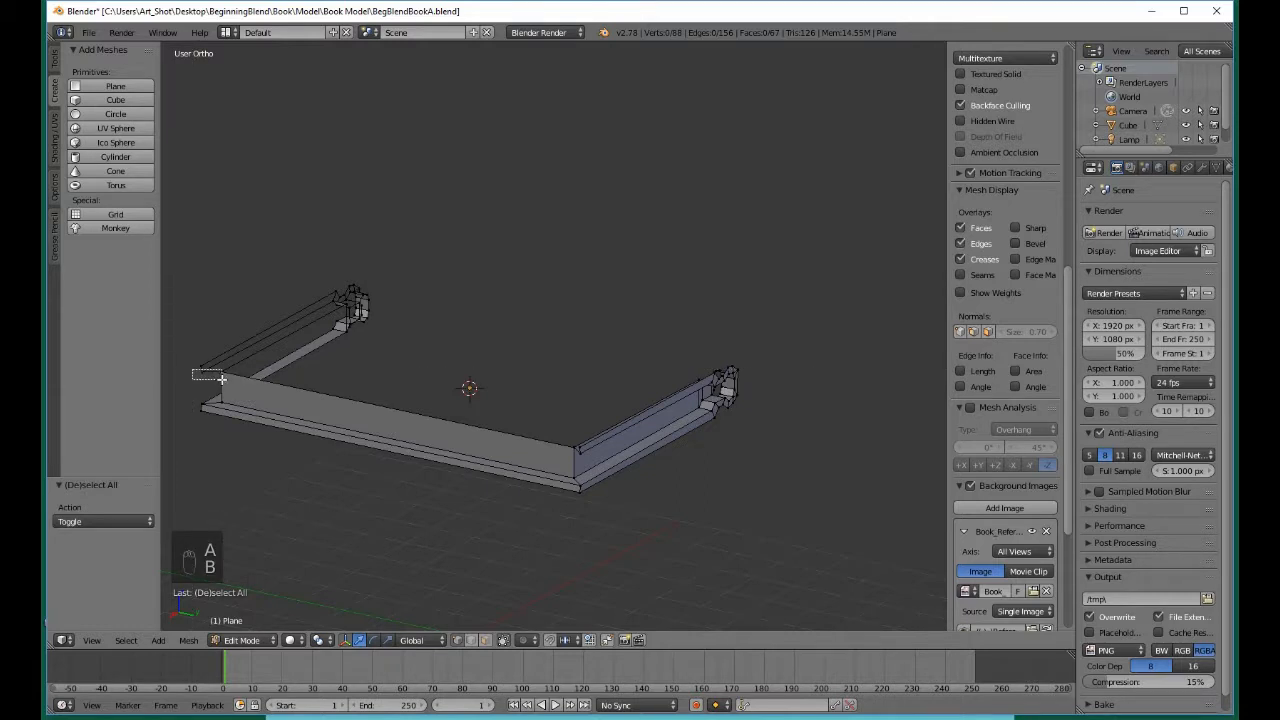
pyautogui.moveTo(550, 443); pyautogui.dragTo(578, 461)
pyautogui.press('b')
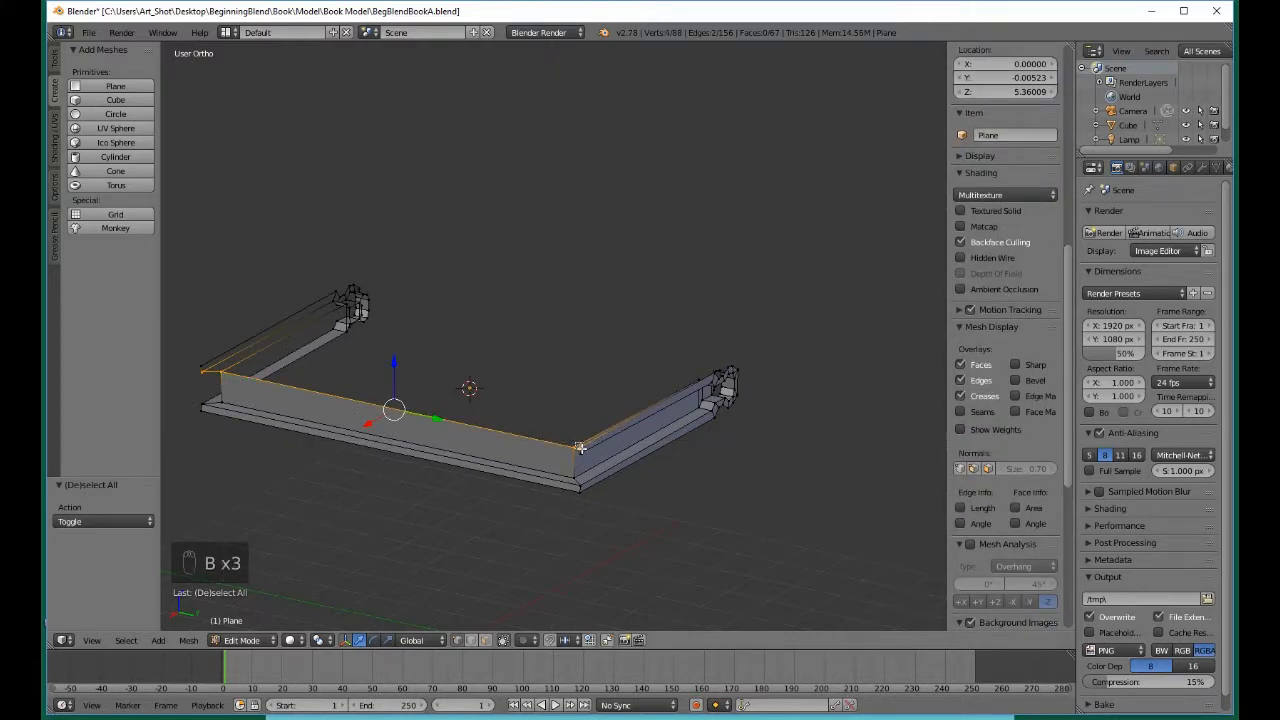
pyautogui.moveTo(580, 448); pyautogui.dragTo(581, 449, button='middle')
pyautogui.press('b')
pyautogui.moveTo(574, 449); pyautogui.dragTo(583, 458)
pyautogui.press('f')
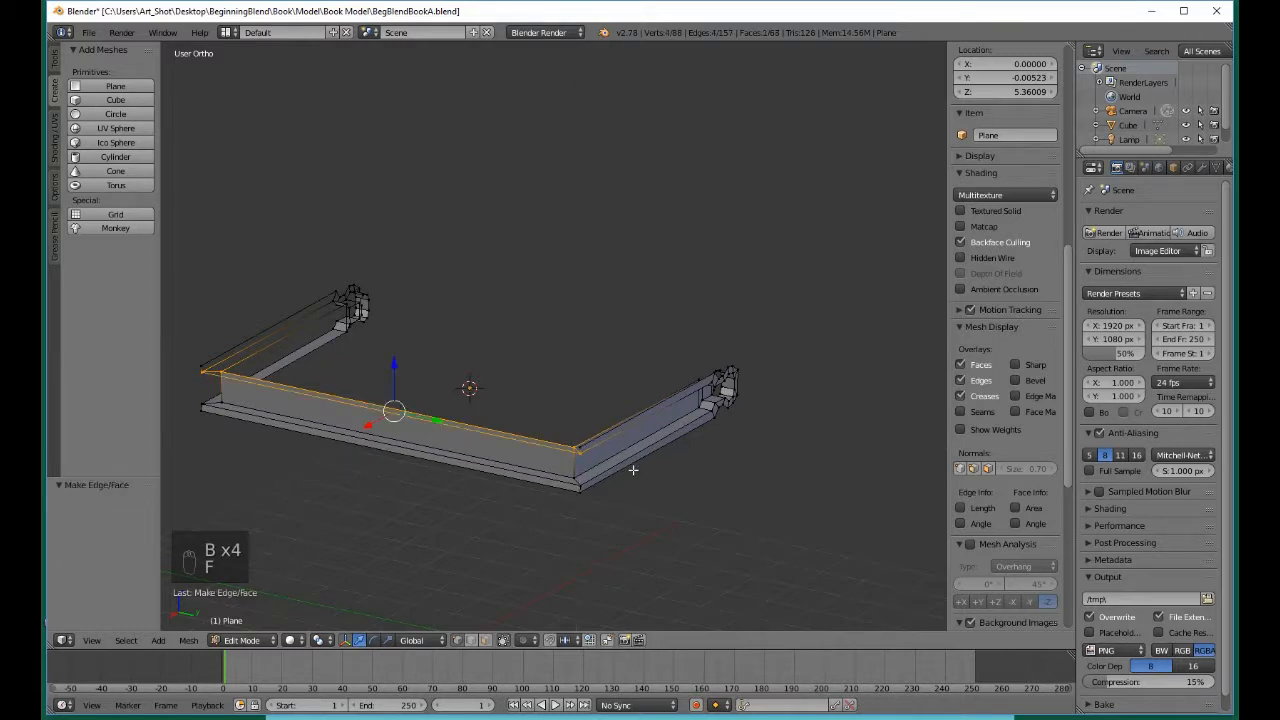
pyautogui.press('a')
# Fill the upper cover's outer rim face along the open side between the two book ends, and deselect it
pyautogui.press('b')
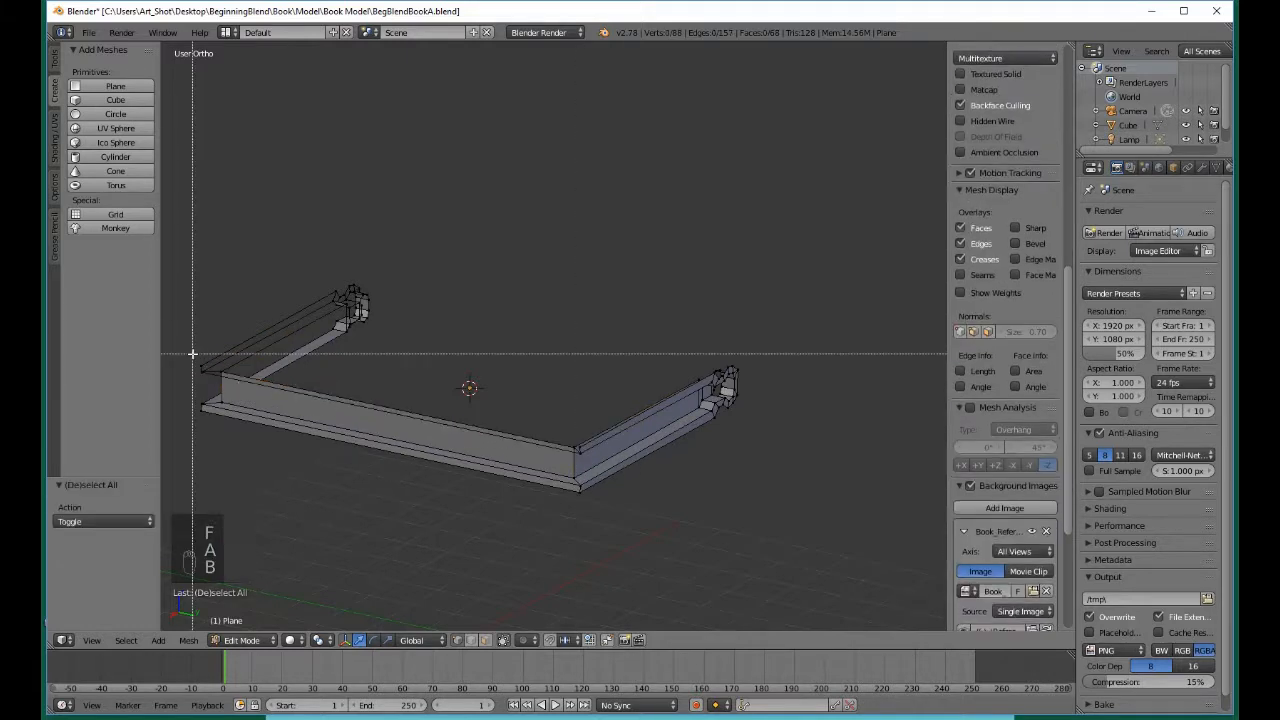
pyautogui.moveTo(191, 354); pyautogui.dragTo(212, 376)
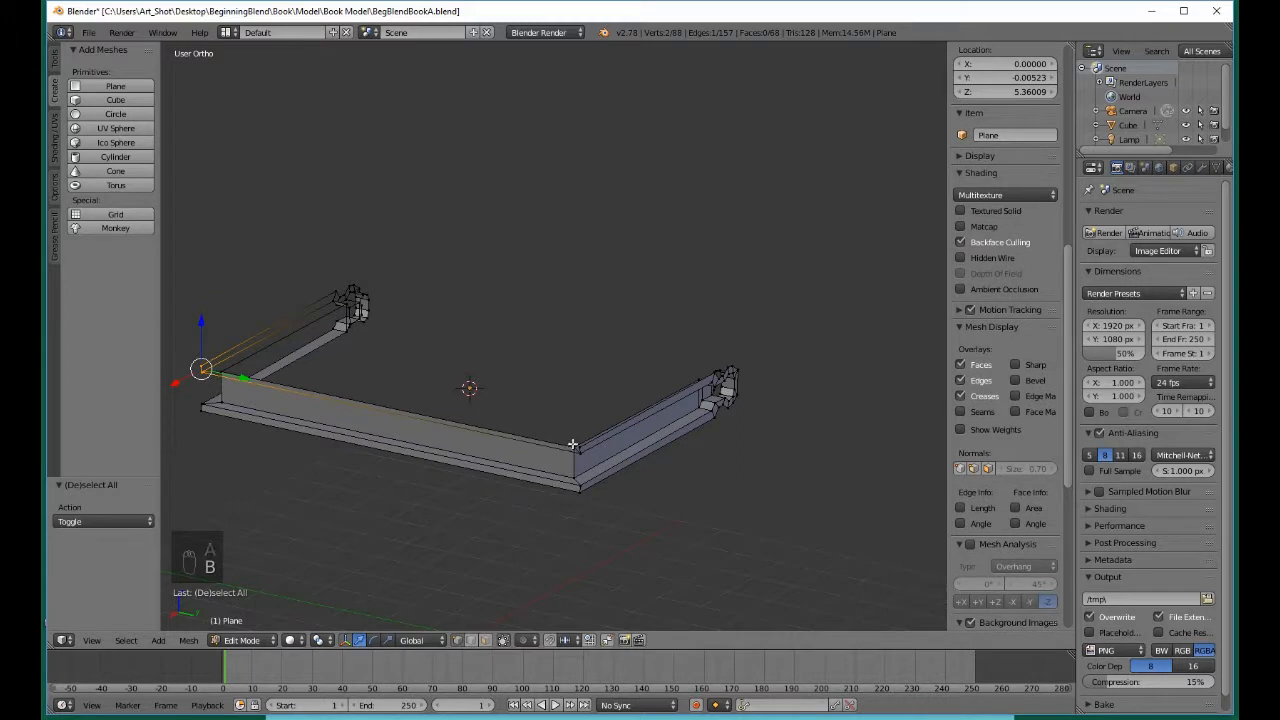
pyautogui.press('b')
pyautogui.moveTo(578, 437); pyautogui.dragTo(592, 460)
pyautogui.press('f')
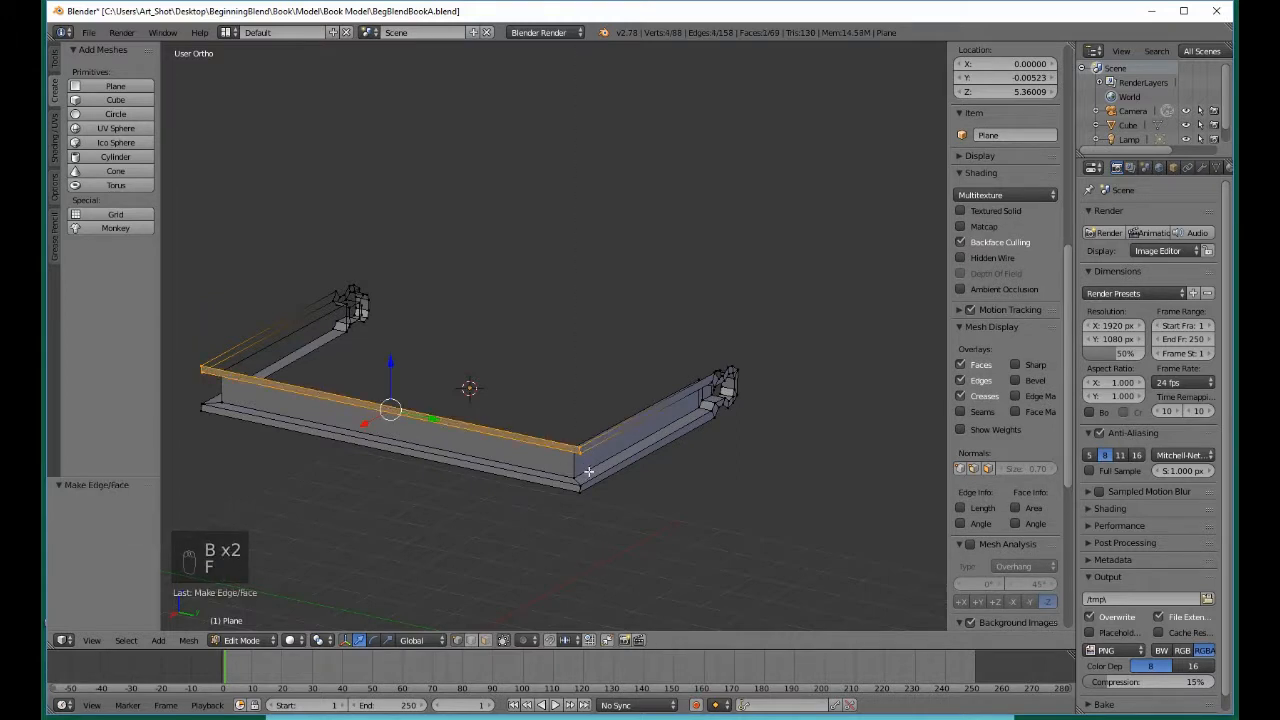
pyautogui.press('a')
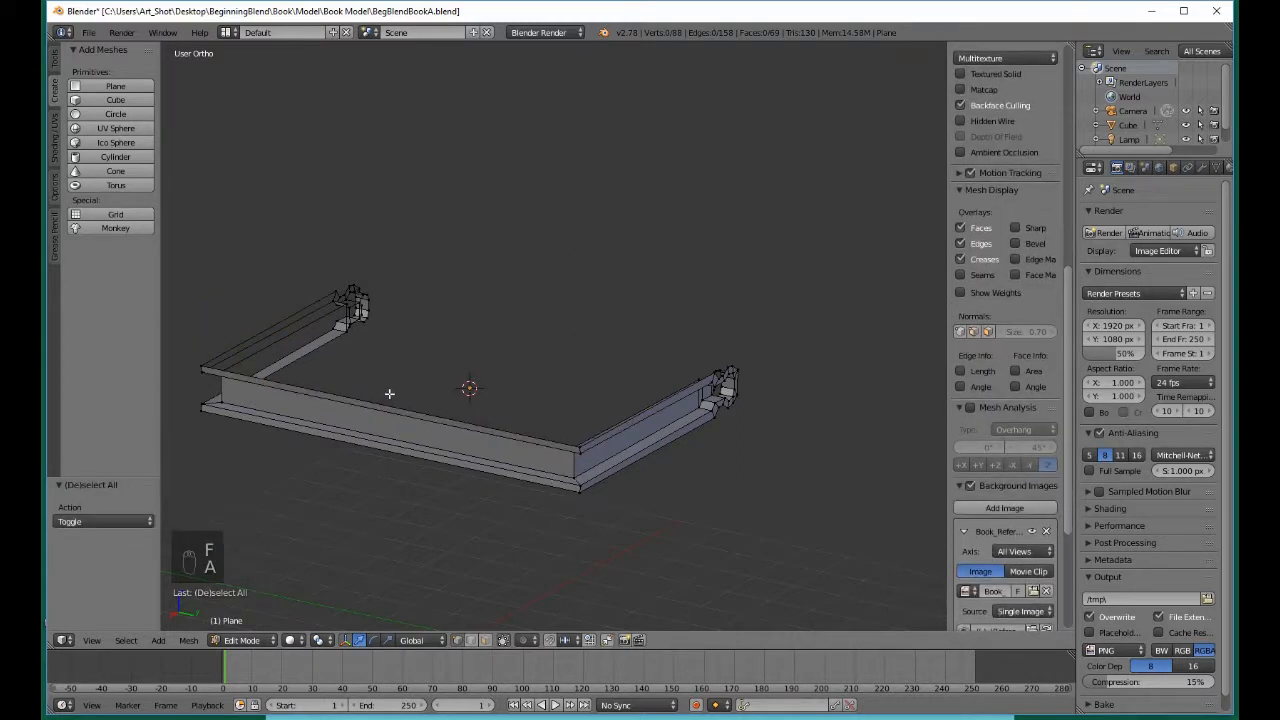
# At the spine, fill a face joining the short lower edges where the page block meets the hollow on both book ends
pyautogui.moveTo(404, 369); pyautogui.dragTo(291, 366, button='middle')
pyautogui.scroll(3, 291, 366)
pyautogui.scroll(3, 304, 395)
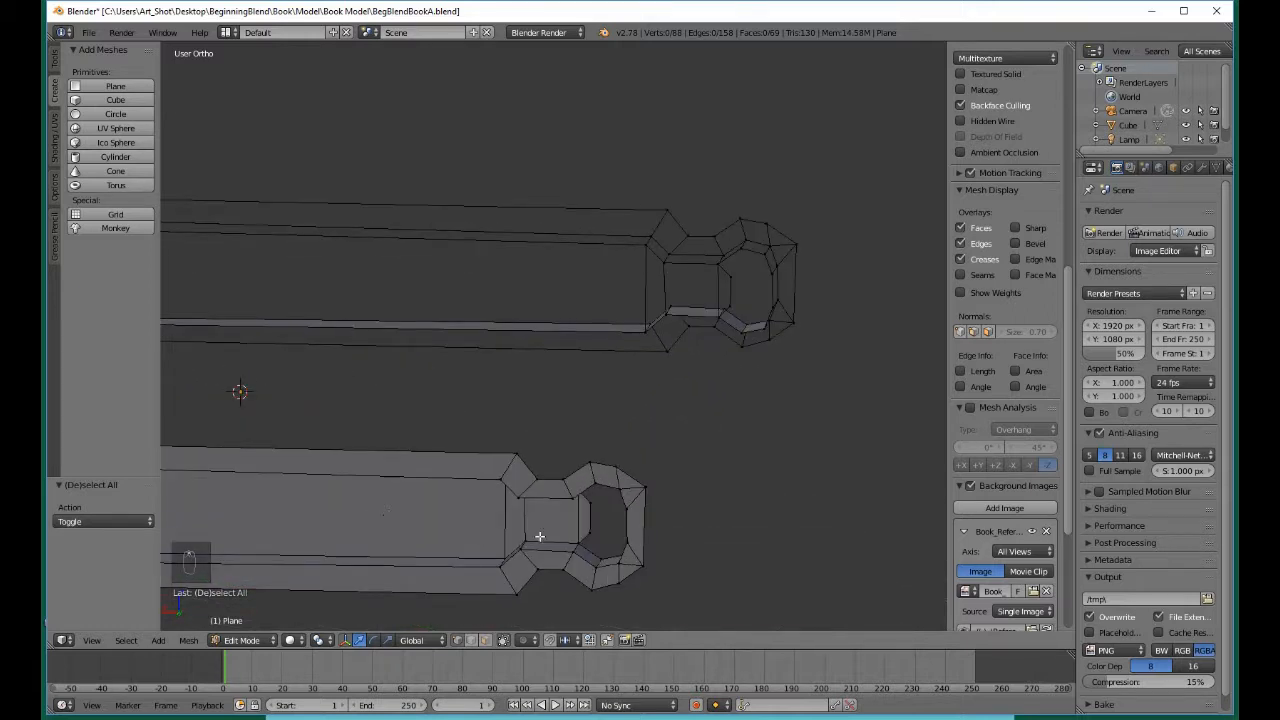
pyautogui.press('b')
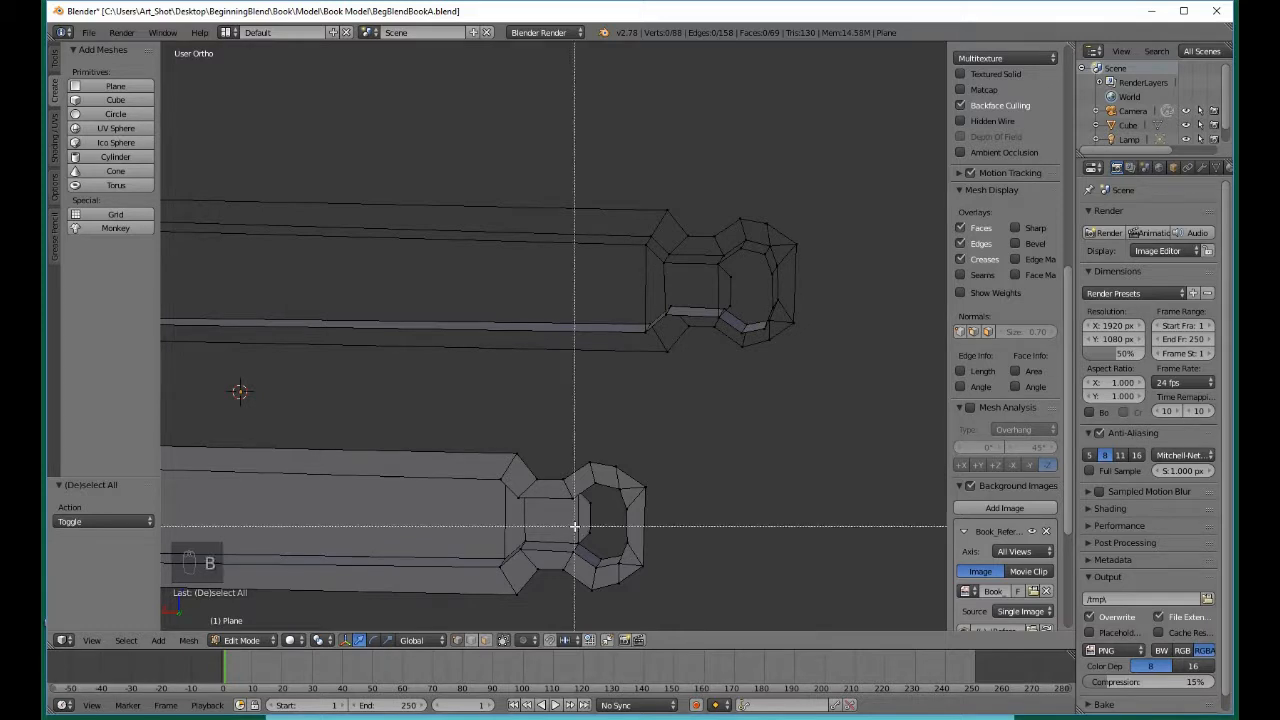
pyautogui.moveTo(575, 526); pyautogui.dragTo(599, 551)
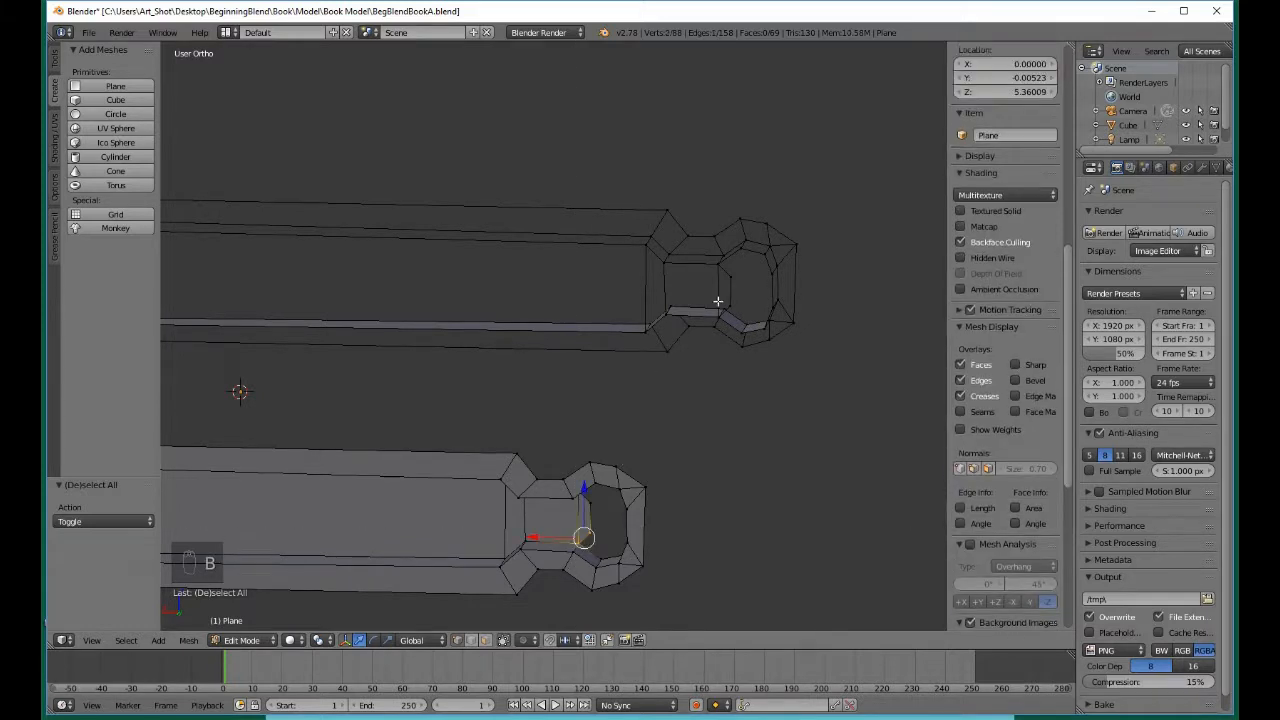
pyautogui.press('b')
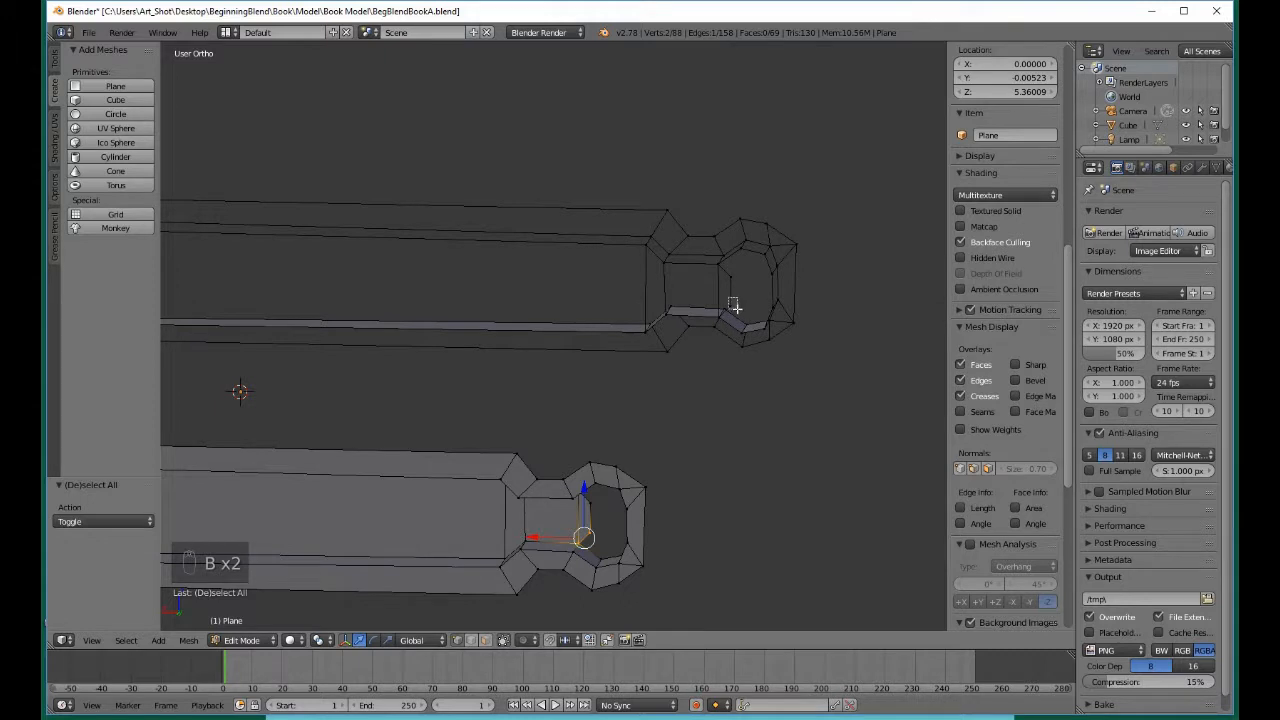
pyautogui.moveTo(735, 307); pyautogui.dragTo(723, 335)
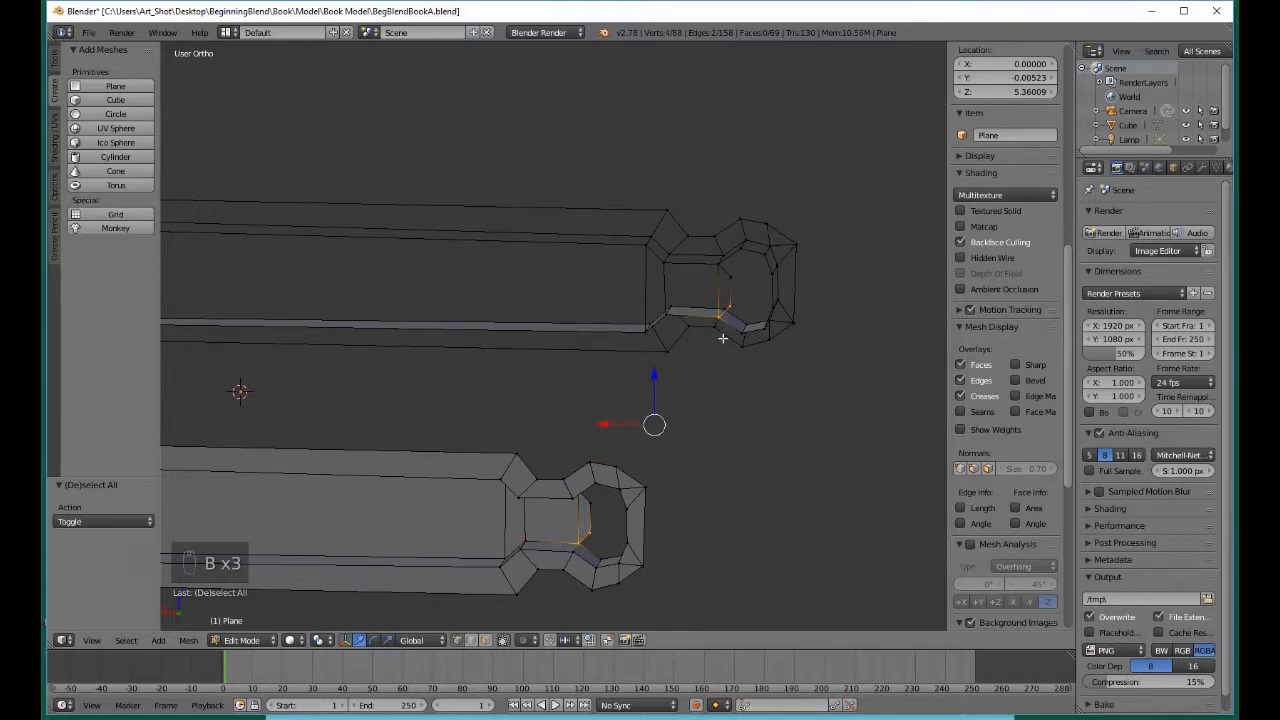
pyautogui.press('f')
pyautogui.press('b')
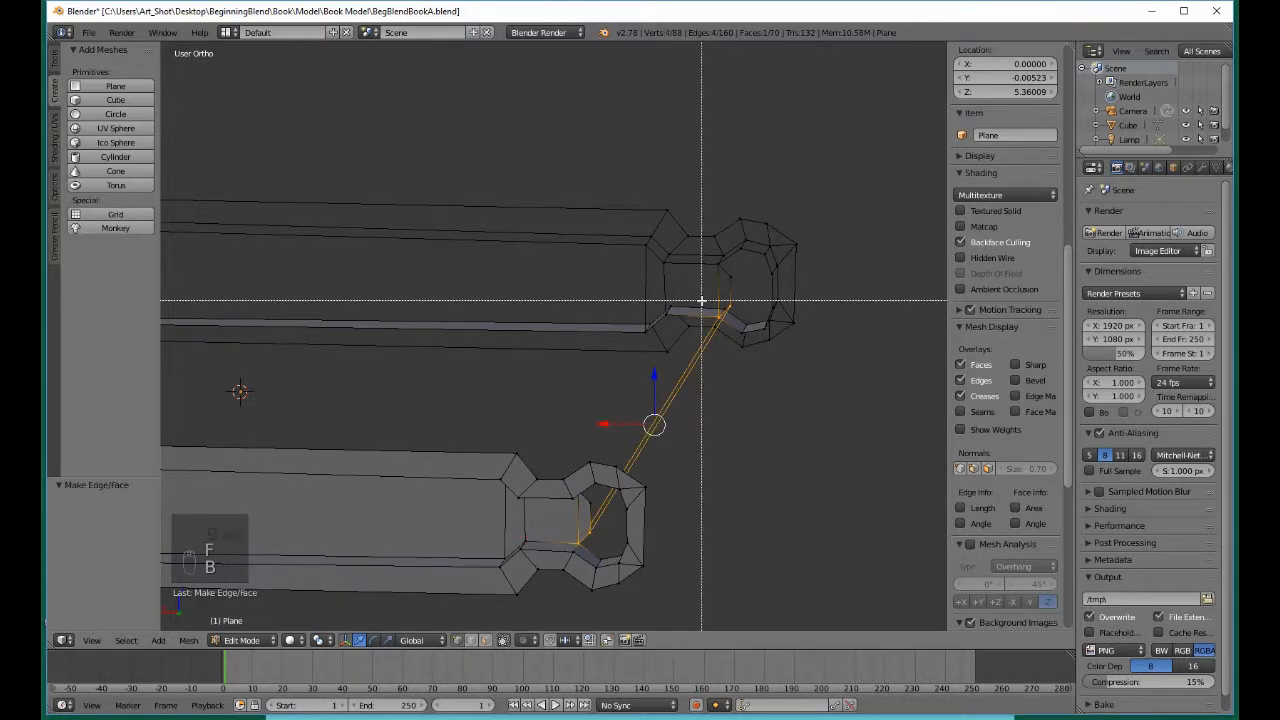
# Fill the spine hollow's lower sloped face next to the page block, joining the matching edges of both book ends, and deselect it
pyautogui.click(701, 300)
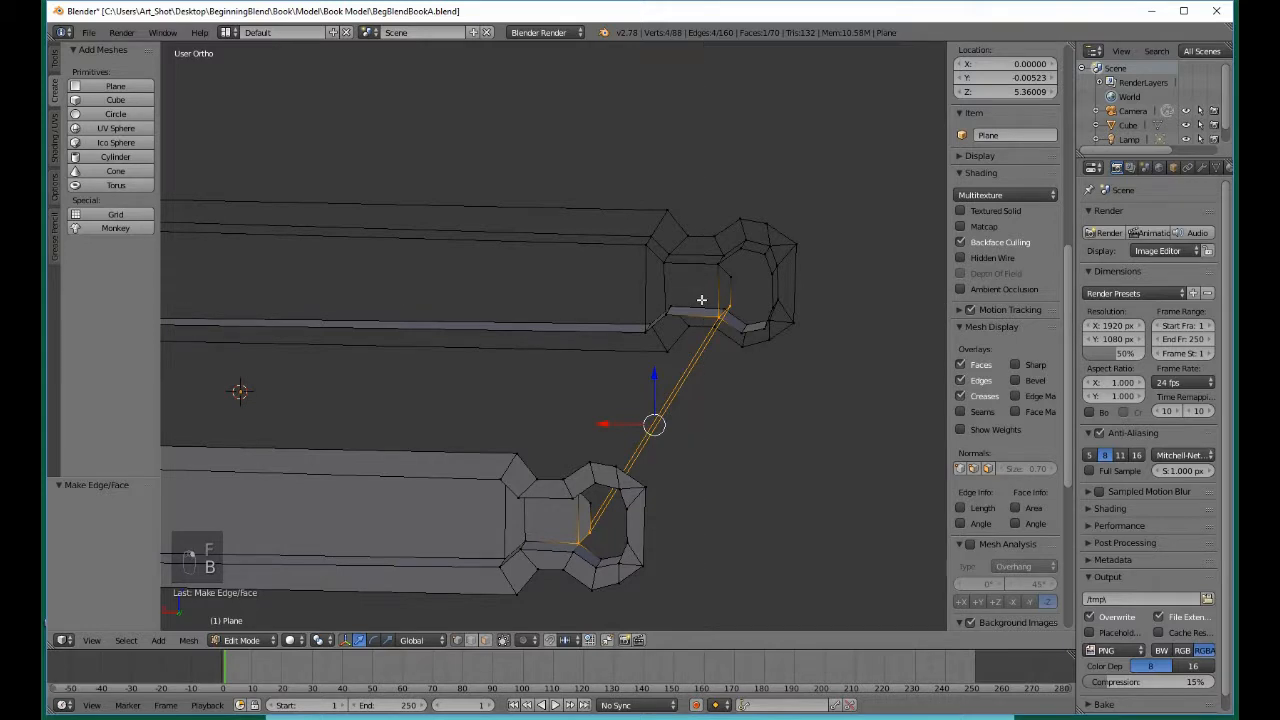
pyautogui.press('a')
pyautogui.moveTo(629, 583); pyautogui.dragTo(591, 543, button='middle')
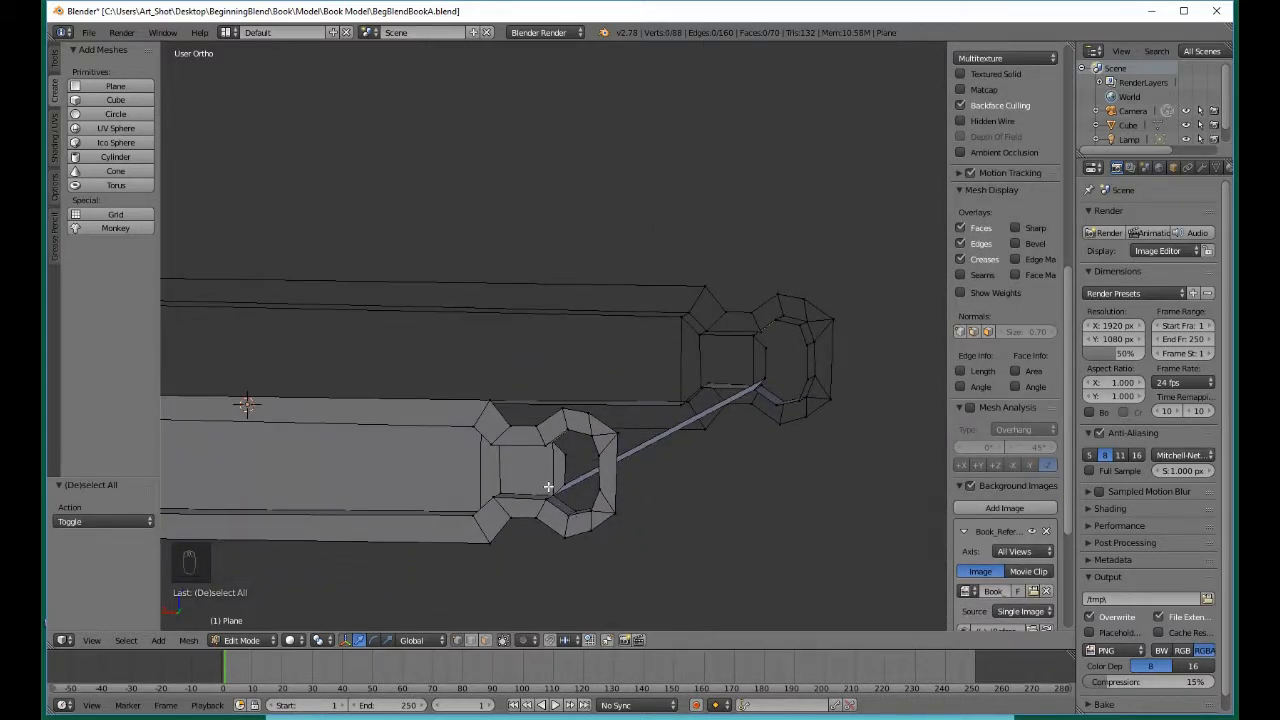
pyautogui.press('b')
pyautogui.moveTo(558, 495); pyautogui.dragTo(586, 518)
pyautogui.press('b')
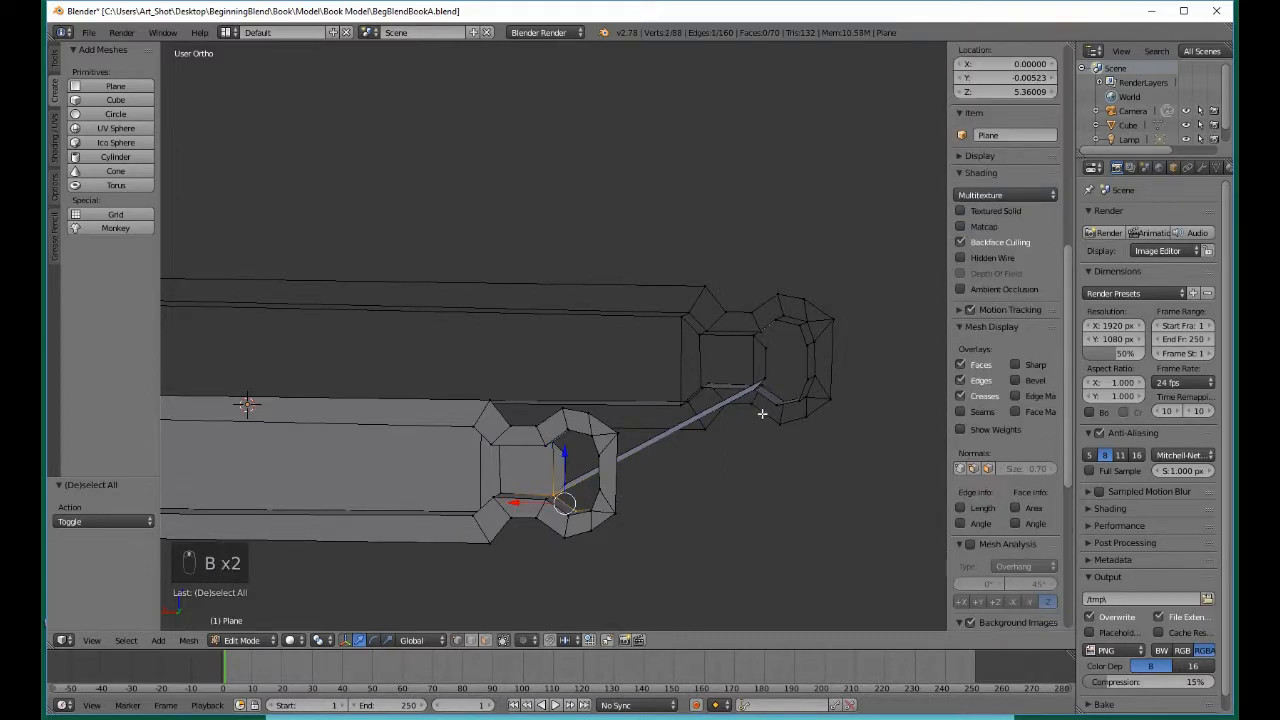
pyautogui.moveTo(762, 413); pyautogui.dragTo(743, 420, button='middle')
pyautogui.moveTo(831, 409); pyautogui.dragTo(474, 460, button='middle')
pyautogui.scroll(4, 575, 474)
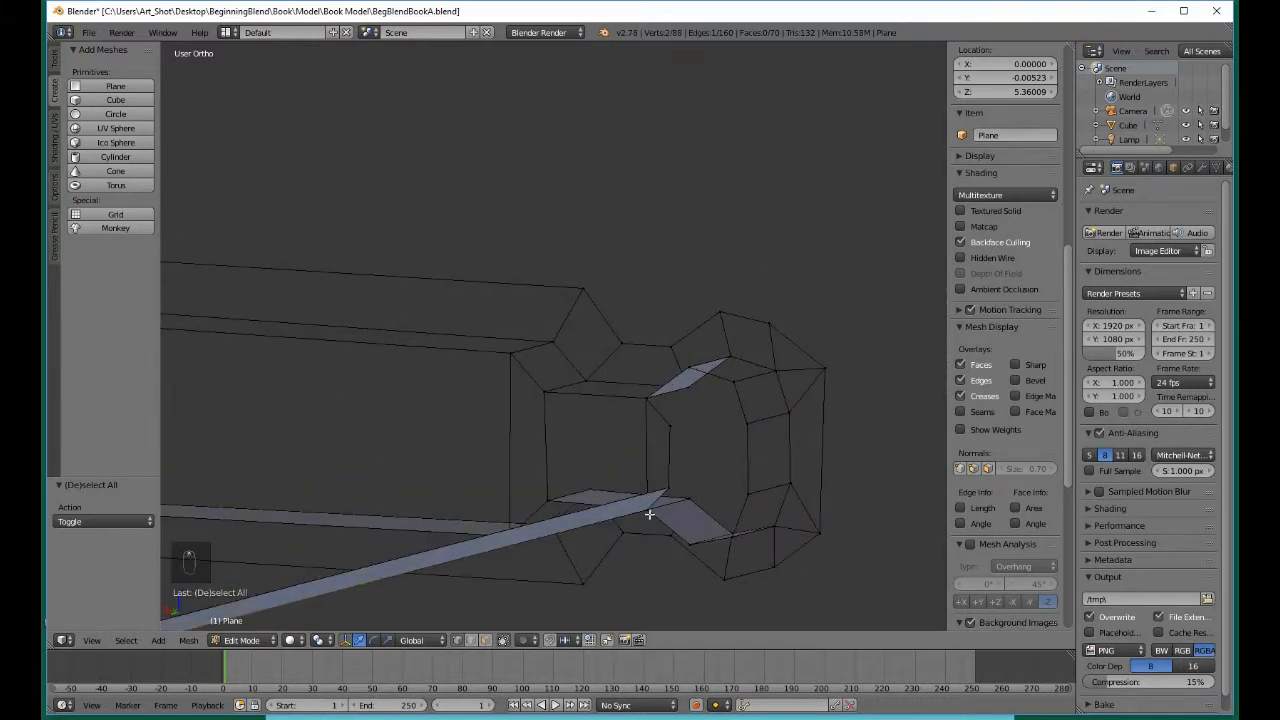
pyautogui.press('b')
pyautogui.moveTo(643, 504); pyautogui.dragTo(669, 529)
pyautogui.press('b')
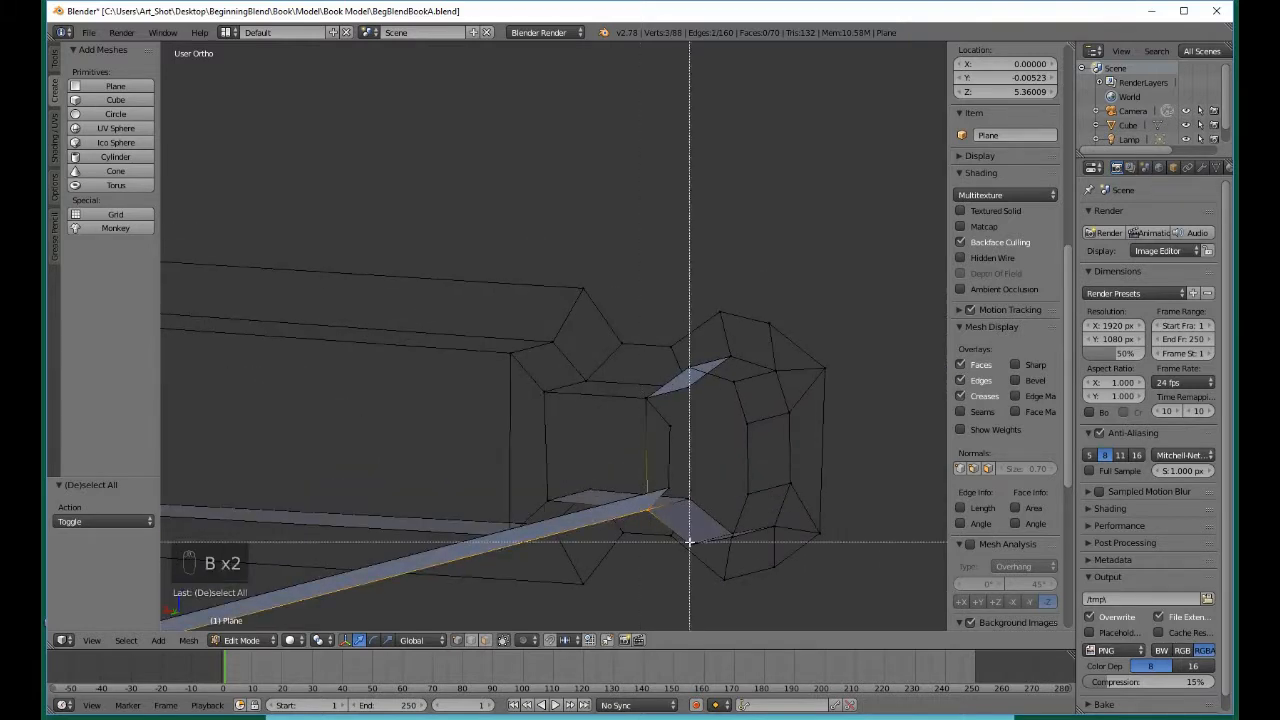
pyautogui.press('f')
pyautogui.press('a')
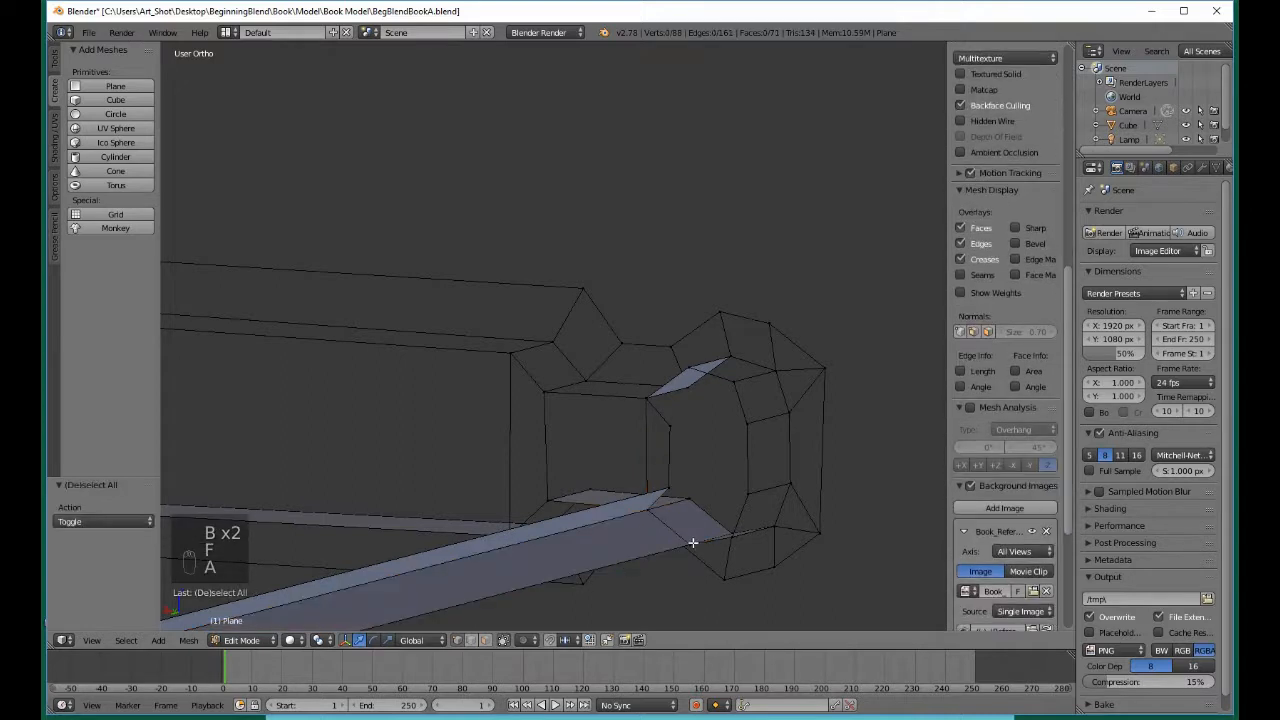
# Fill the floor face of the spine hollow between the matching bottom edges of both book ends, and deselect it
pyautogui.press('b')
pyautogui.moveTo(686, 532); pyautogui.dragTo(705, 558)
pyautogui.moveTo(706, 560); pyautogui.dragTo(715, 572, button='middle')
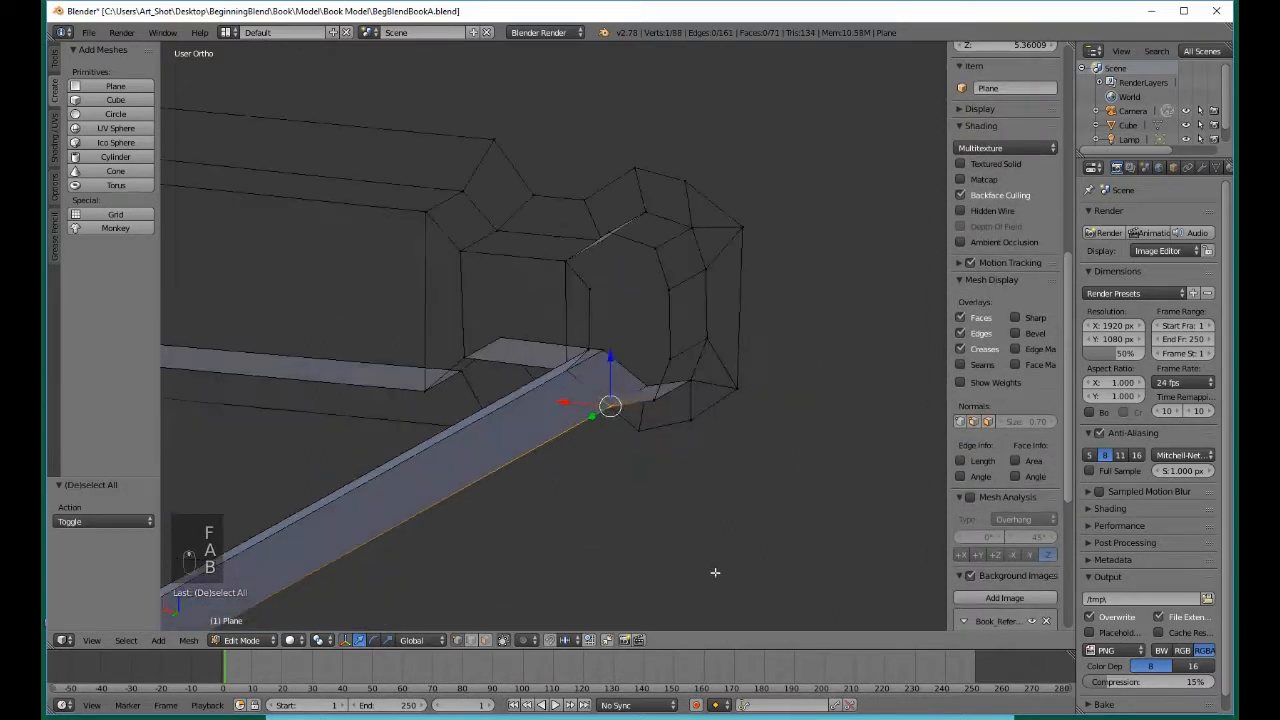
pyautogui.press('b')
pyautogui.moveTo(617, 348); pyautogui.dragTo(635, 388)
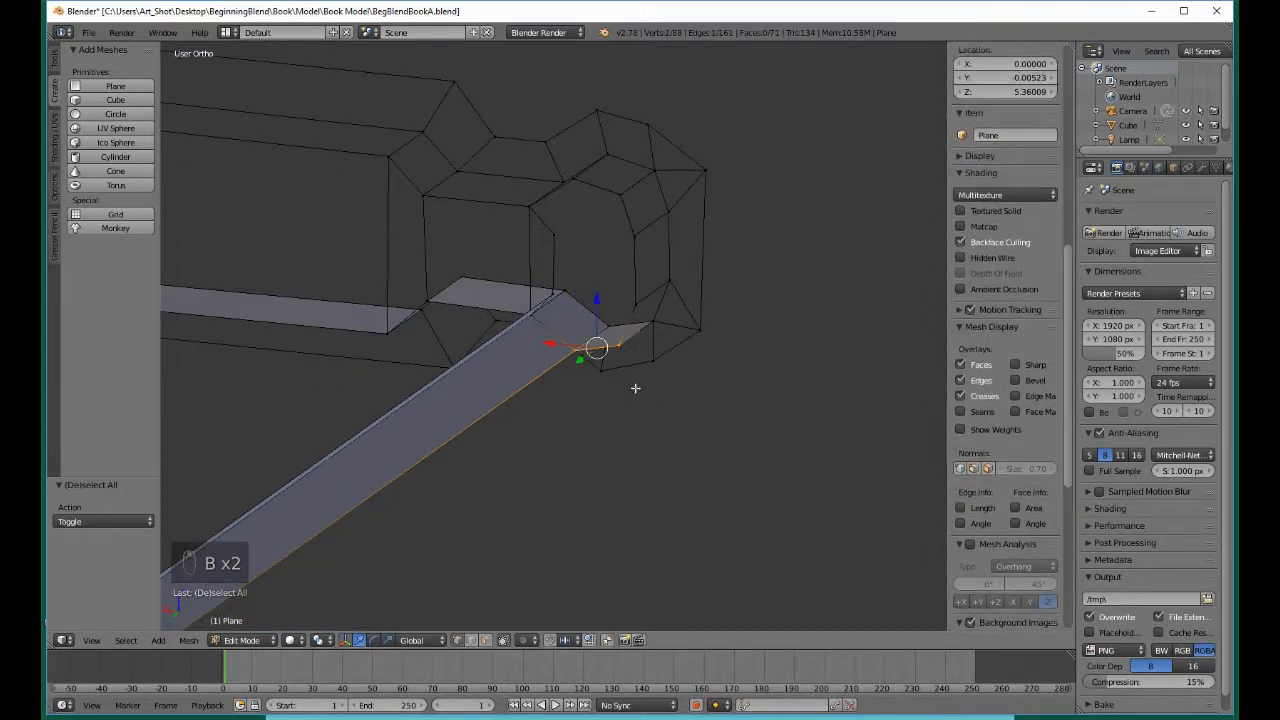
pyautogui.keyDown('shift'); pyautogui.moveTo(580, 519); pyautogui.dragTo(880, 314, button='middle'); pyautogui.keyUp('shift')
pyautogui.keyDown('shift'); pyautogui.moveTo(526, 508); pyautogui.dragTo(761, 309, button='middle'); pyautogui.keyUp('shift')
pyautogui.keyDown('shift'); pyautogui.moveTo(492, 556); pyautogui.dragTo(657, 518, button='middle'); pyautogui.keyUp('shift')
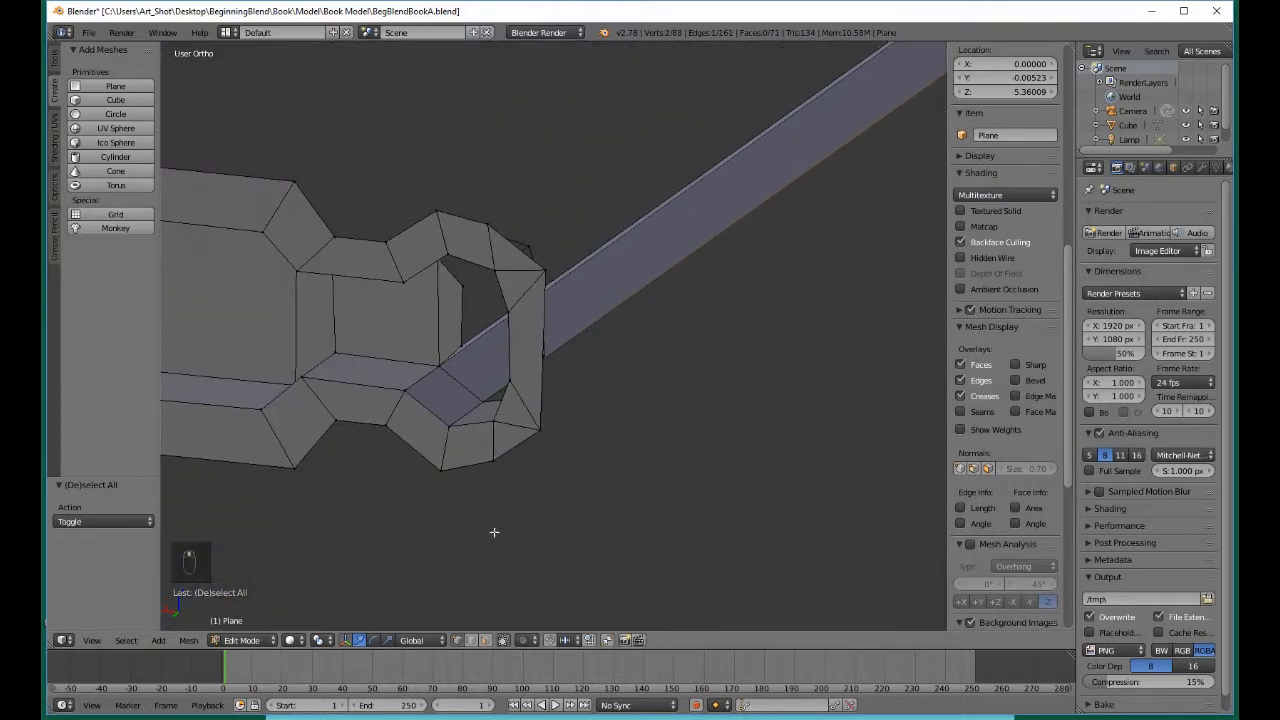
pyautogui.moveTo(466, 537); pyautogui.dragTo(516, 540, button='middle')
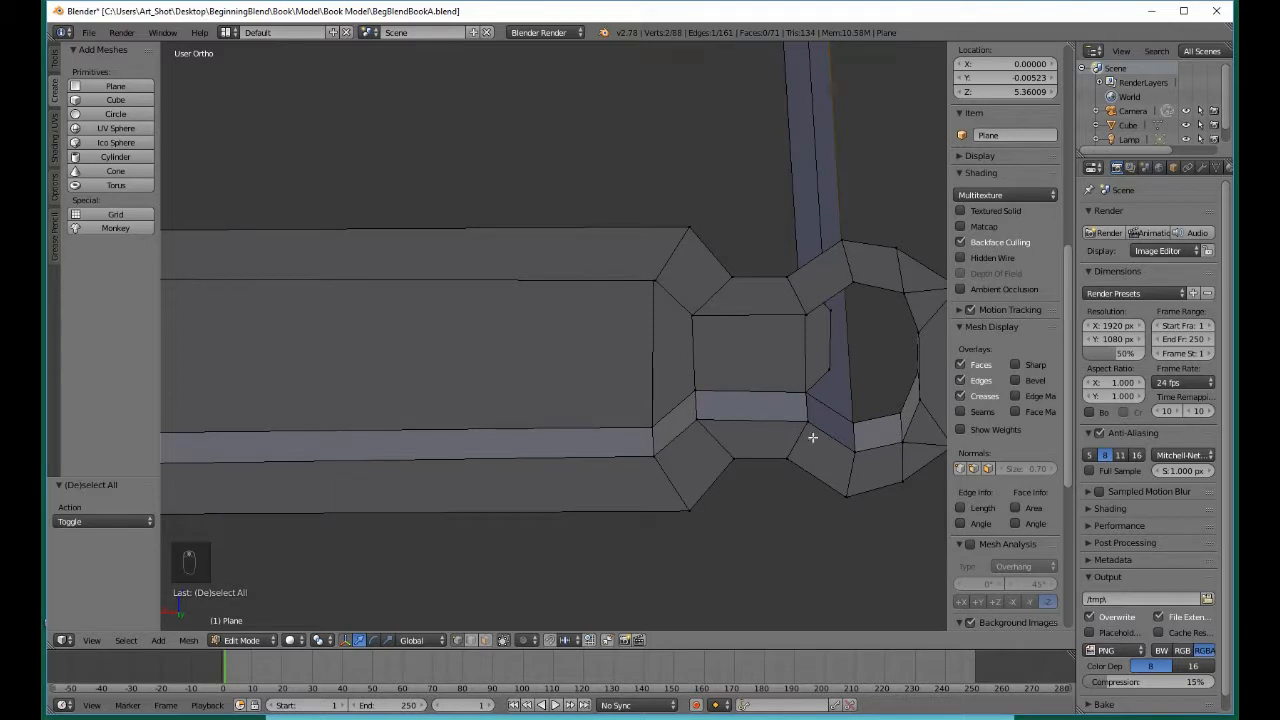
pyautogui.press('b')
pyautogui.moveTo(840, 404); pyautogui.dragTo(891, 431)
pyautogui.press('f')
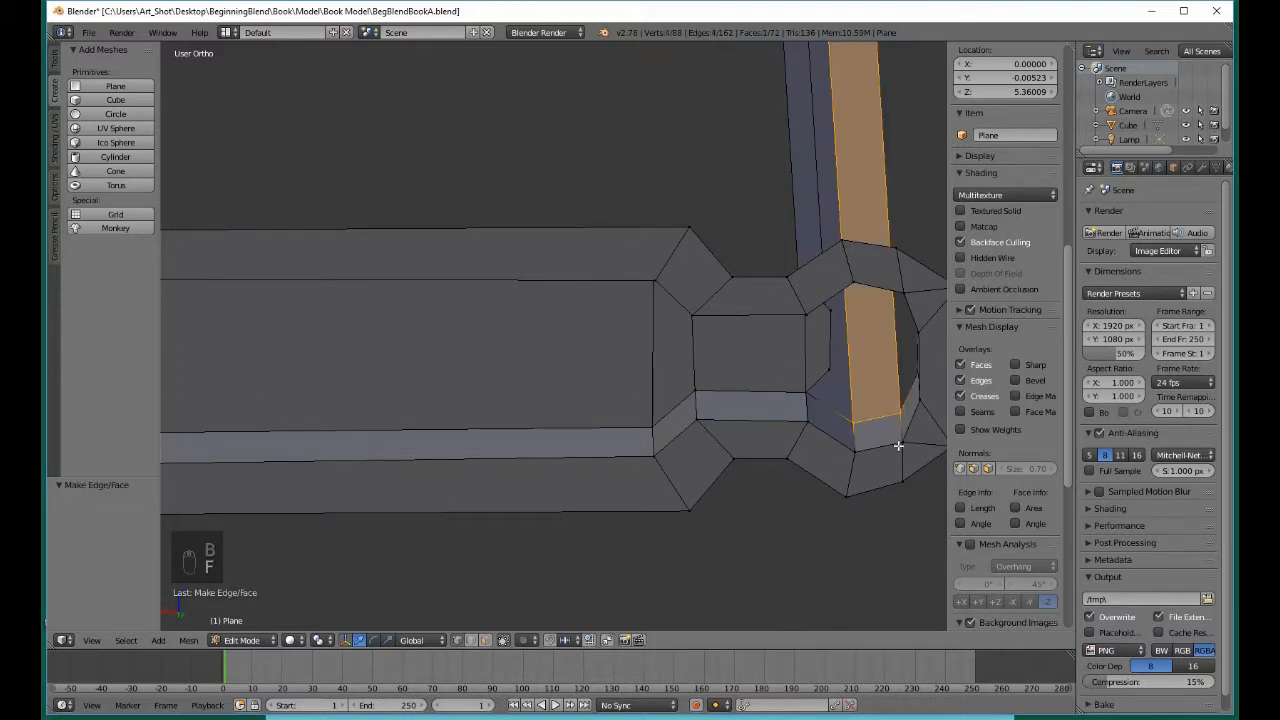
pyautogui.press('a')
# Fill the slanted face from the hollow's floor up to the outer spine wall between both book ends, and deselect it
pyautogui.moveTo(884, 459); pyautogui.dragTo(564, 507, button='middle')
pyautogui.press('b')
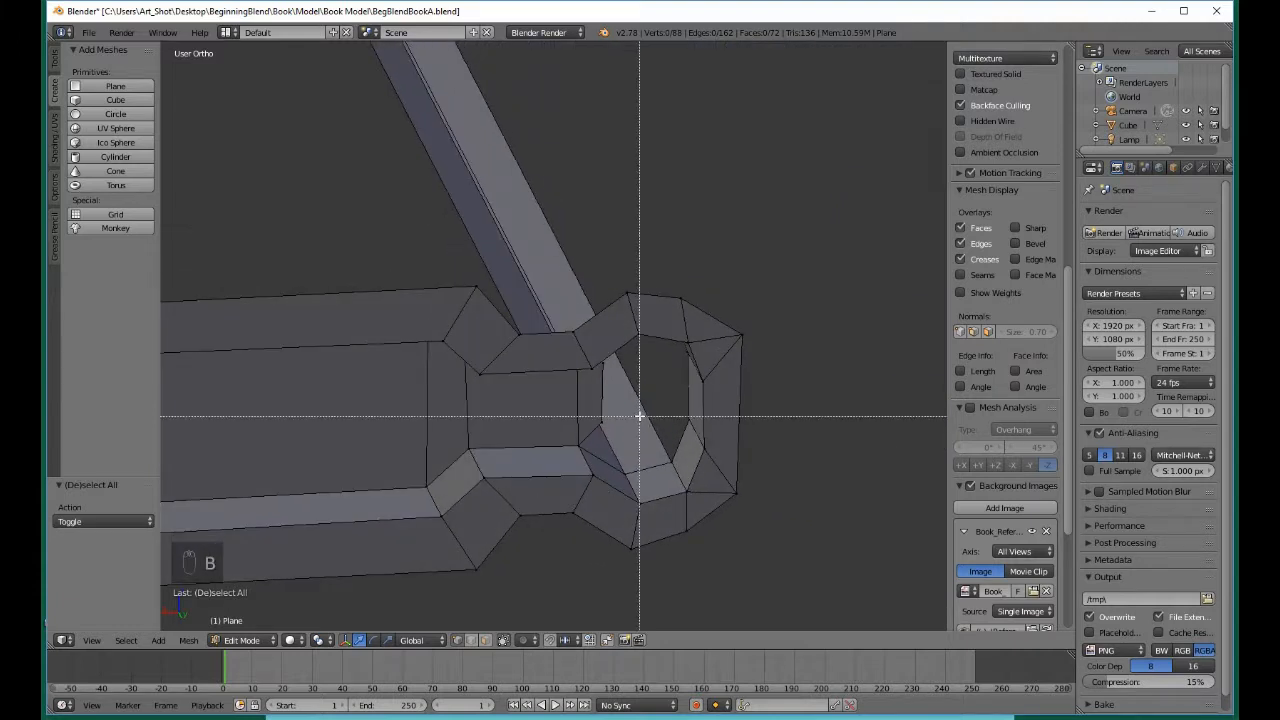
pyautogui.moveTo(639, 414); pyautogui.dragTo(694, 477)
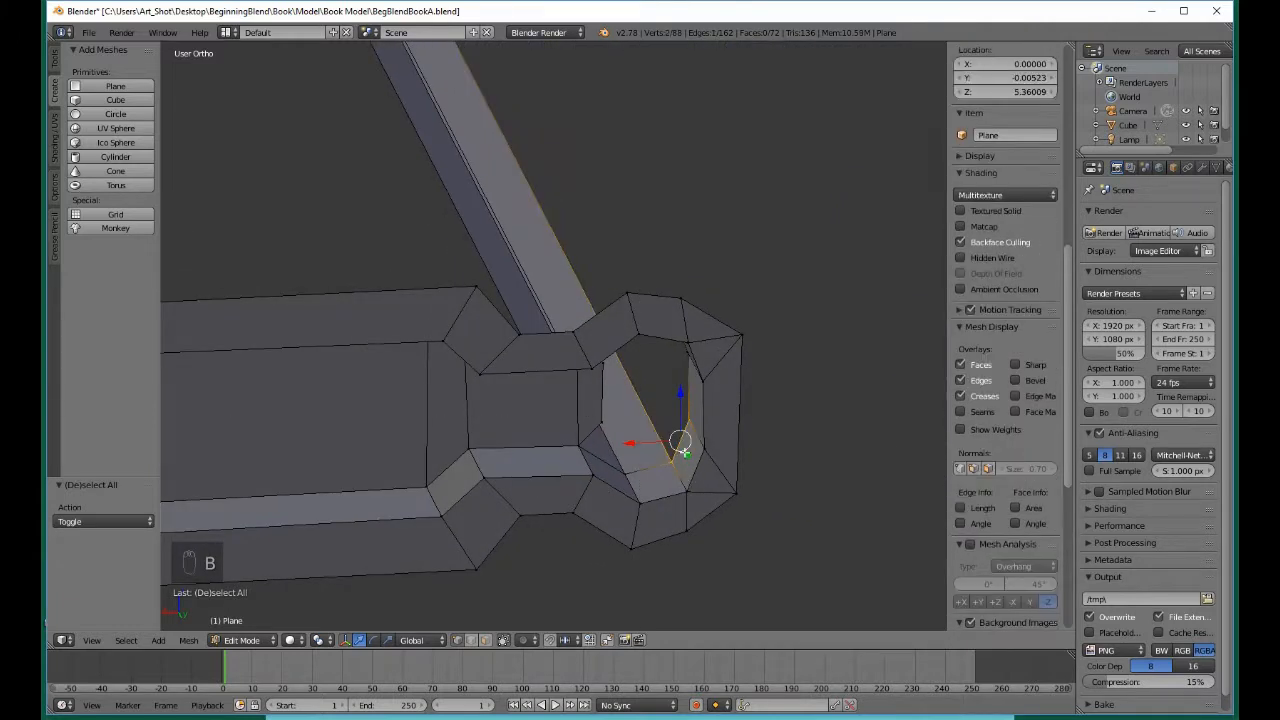
pyautogui.keyDown('shift'); pyautogui.moveTo(680, 434); pyautogui.dragTo(688, 608, button='middle'); pyautogui.keyUp('shift')
pyautogui.keyDown('shift'); pyautogui.moveTo(608, 372); pyautogui.dragTo(666, 570, button='middle'); pyautogui.keyUp('shift')
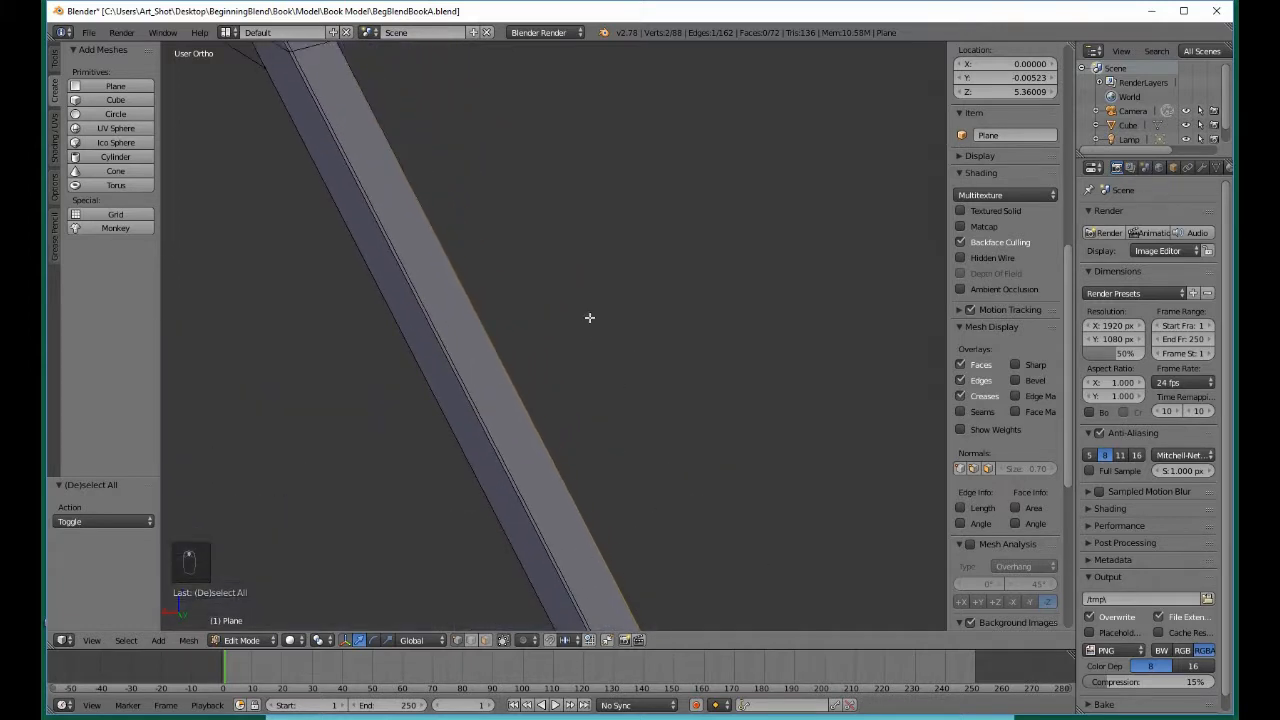
pyautogui.keyDown('shift'); pyautogui.moveTo(590, 318); pyautogui.dragTo(692, 554, button='middle'); pyautogui.keyUp('shift')
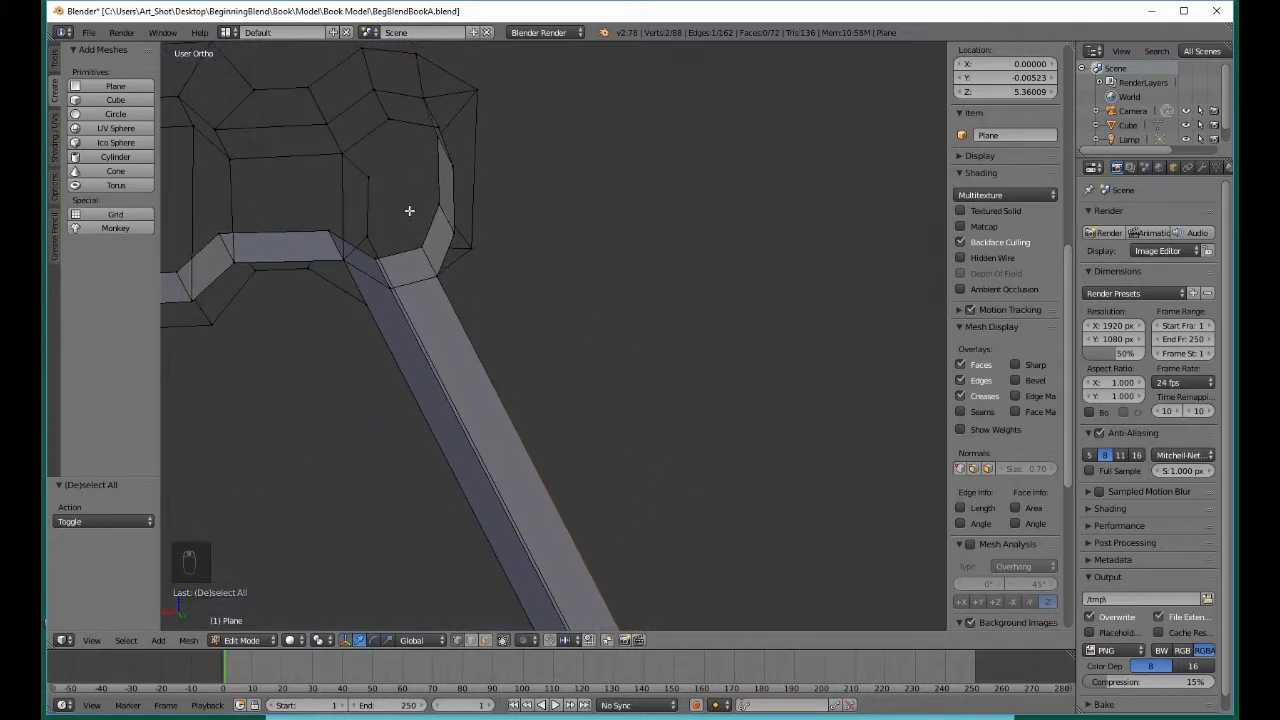
pyautogui.press('b')
pyautogui.moveTo(434, 224); pyautogui.dragTo(443, 294)
pyautogui.press('b')
pyautogui.press('f')
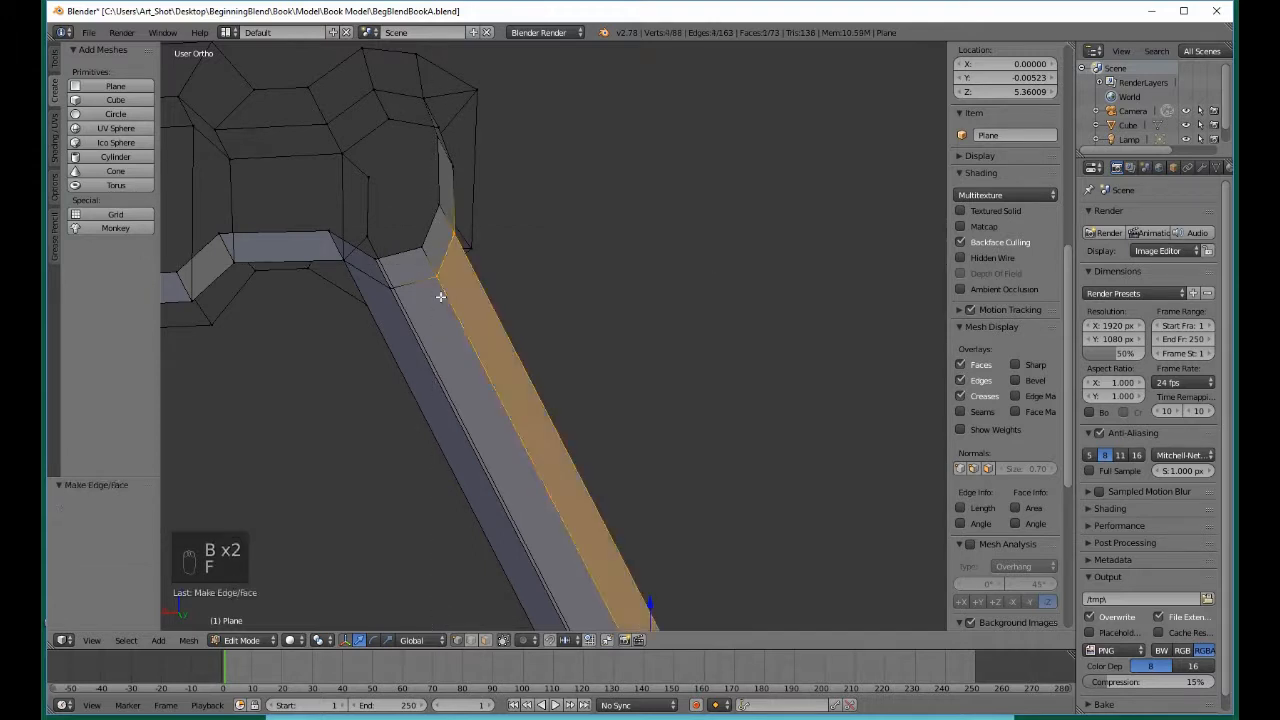
pyautogui.press('a')
# Fill the hollow's vertical outer spine wall between the upright edges of both book ends, and deselect it
pyautogui.press('b')
pyautogui.moveTo(448, 161); pyautogui.dragTo(468, 238)
pyautogui.press('b')
pyautogui.moveTo(468, 238); pyautogui.dragTo(497, 262, button='middle')
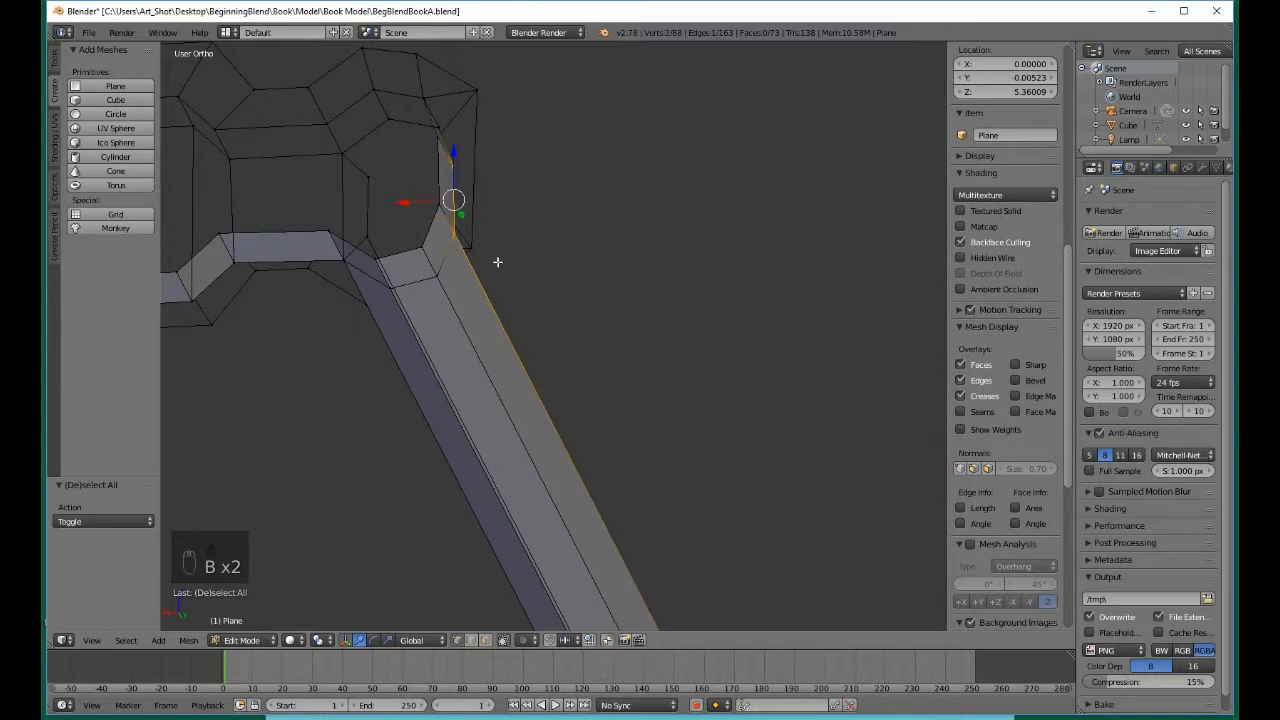
pyautogui.keyDown('shift'); pyautogui.moveTo(660, 457); pyautogui.dragTo(440, 180, button='middle'); pyautogui.keyUp('shift')
pyautogui.keyDown('shift'); pyautogui.moveTo(559, 428); pyautogui.dragTo(549, 323, button='middle'); pyautogui.keyUp('shift')
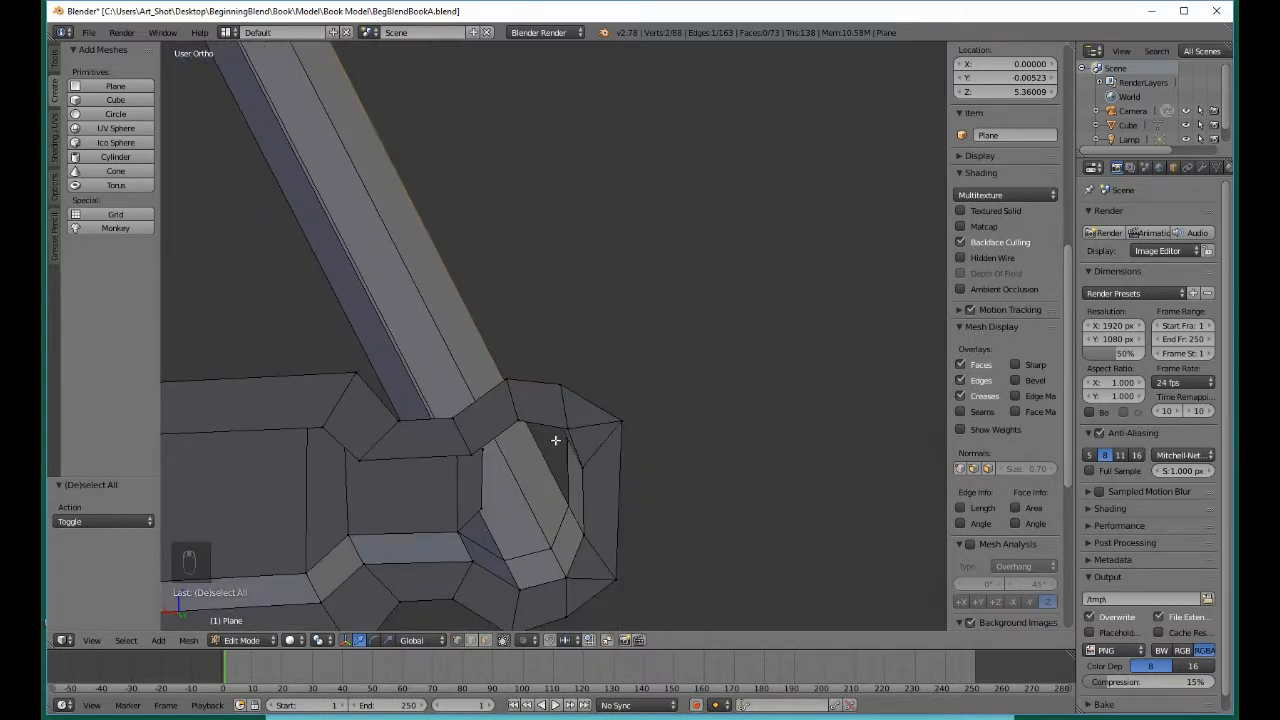
pyautogui.press('b')
pyautogui.moveTo(556, 432); pyautogui.dragTo(572, 517)
pyautogui.press('b')
pyautogui.press('f')
pyautogui.press('a')
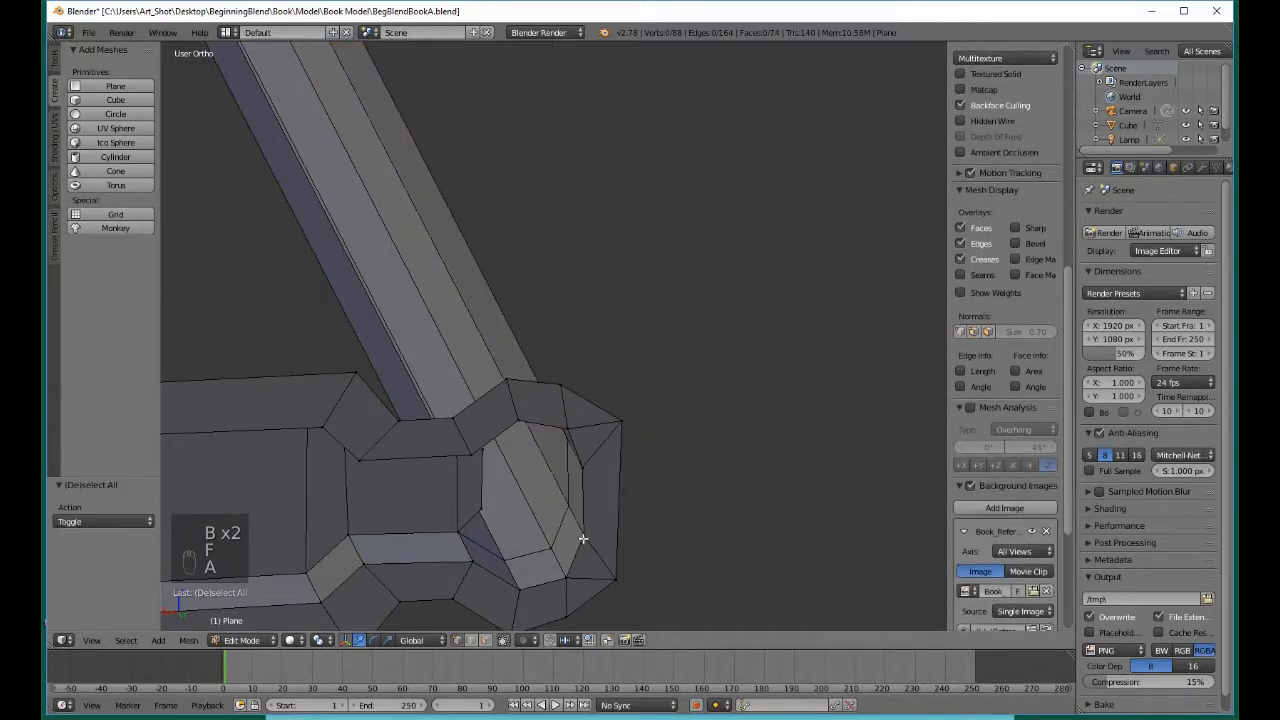
# Fill the upper slanted face of the hollow above the outer spine wall, joining both book ends, and deselect it
pyautogui.moveTo(580, 534); pyautogui.dragTo(577, 471, button='middle')
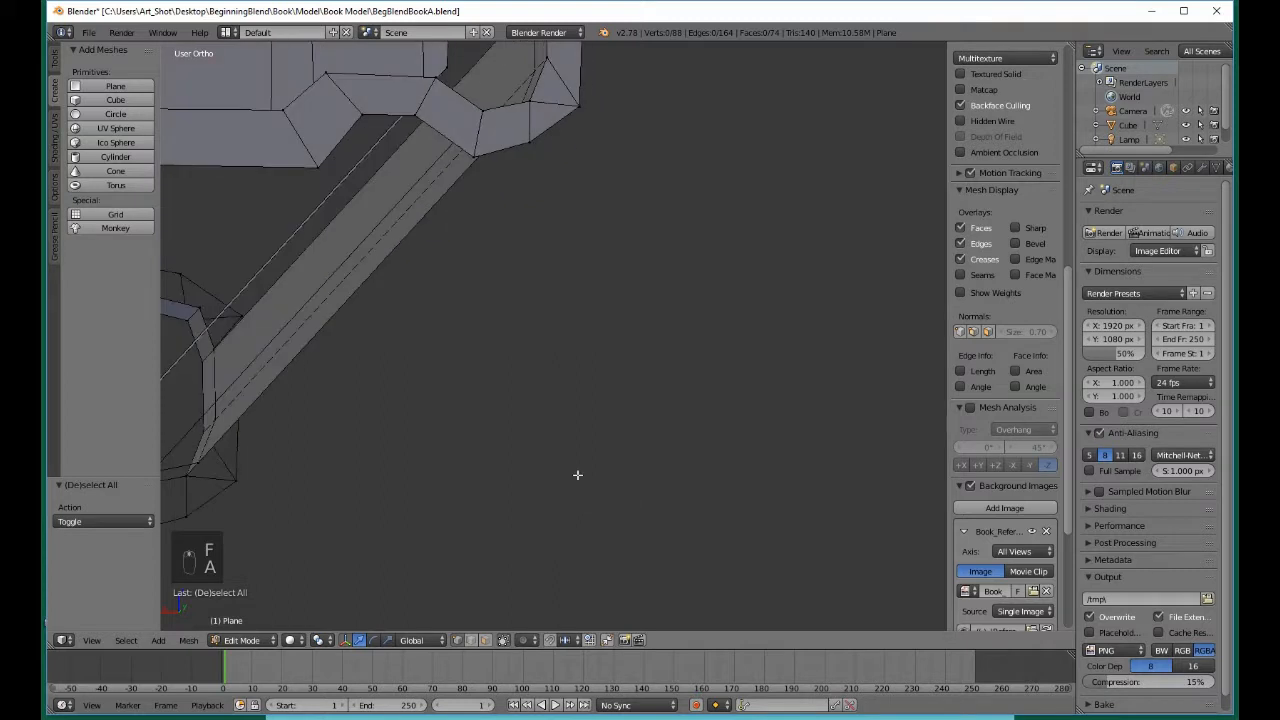
pyautogui.moveTo(526, 246); pyautogui.dragTo(590, 555, button='middle')
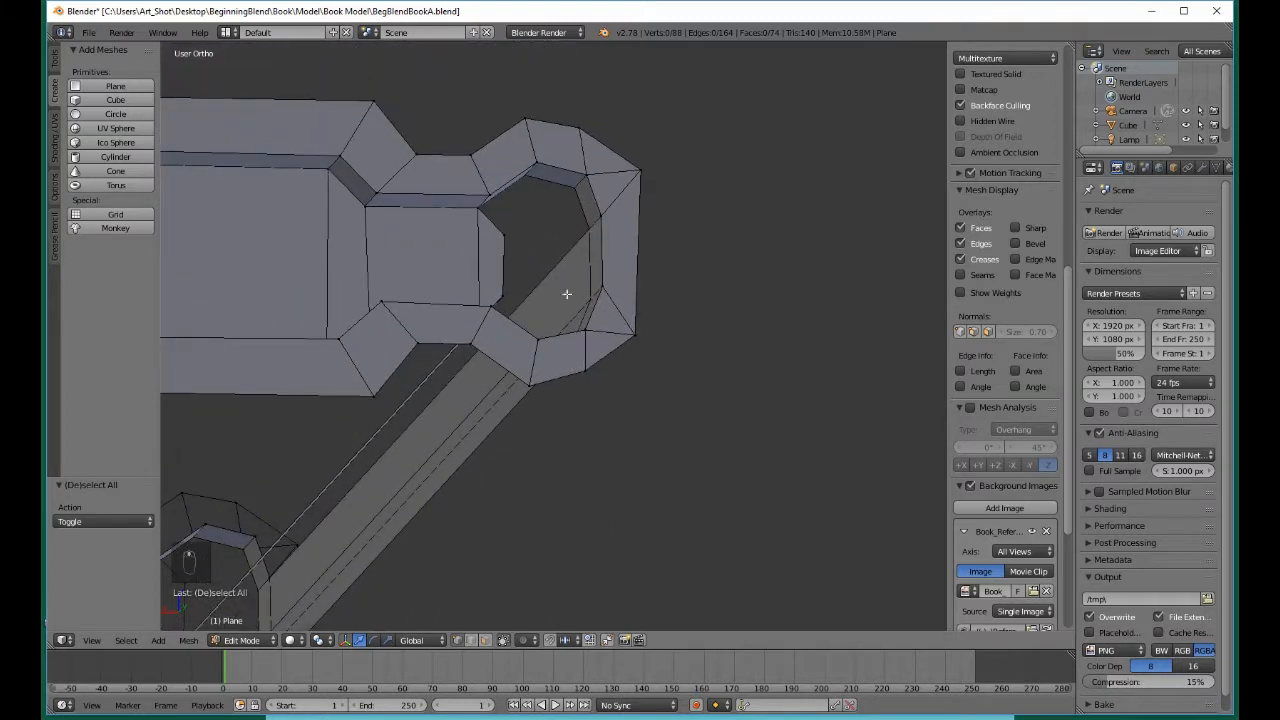
pyautogui.press('b')
pyautogui.moveTo(566, 178); pyautogui.dragTo(601, 244)
pyautogui.press('b')
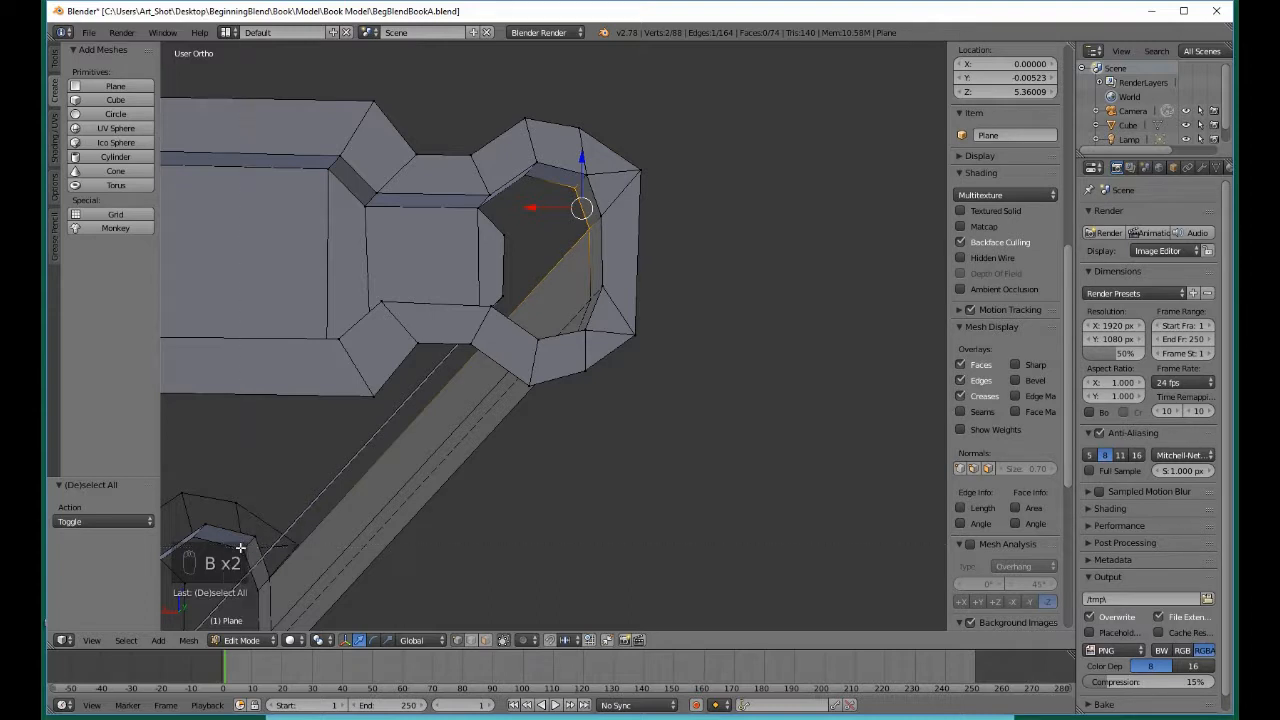
pyautogui.moveTo(245, 557); pyautogui.dragTo(265, 594)
pyautogui.press('b')
pyautogui.moveTo(394, 560); pyautogui.dragTo(406, 590, button='middle')
pyautogui.moveTo(398, 509); pyautogui.dragTo(384, 509, button='middle')
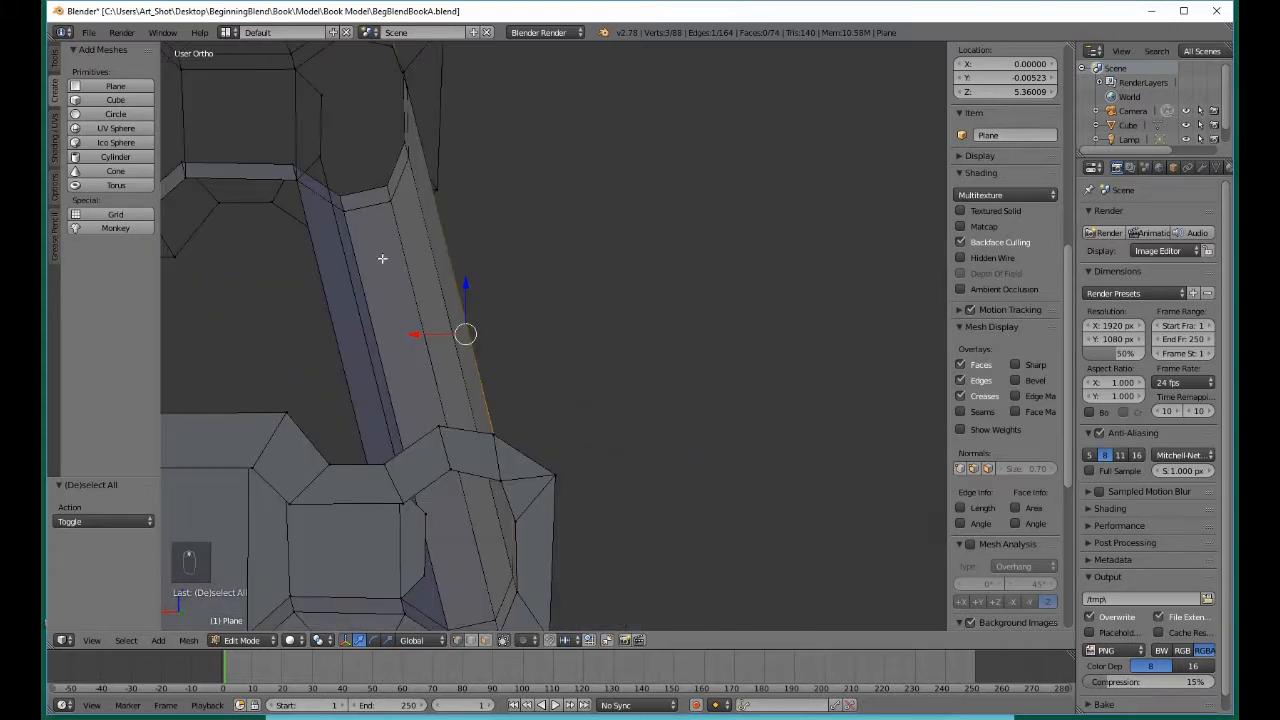
pyautogui.moveTo(385, 255); pyautogui.dragTo(633, 343, button='middle')
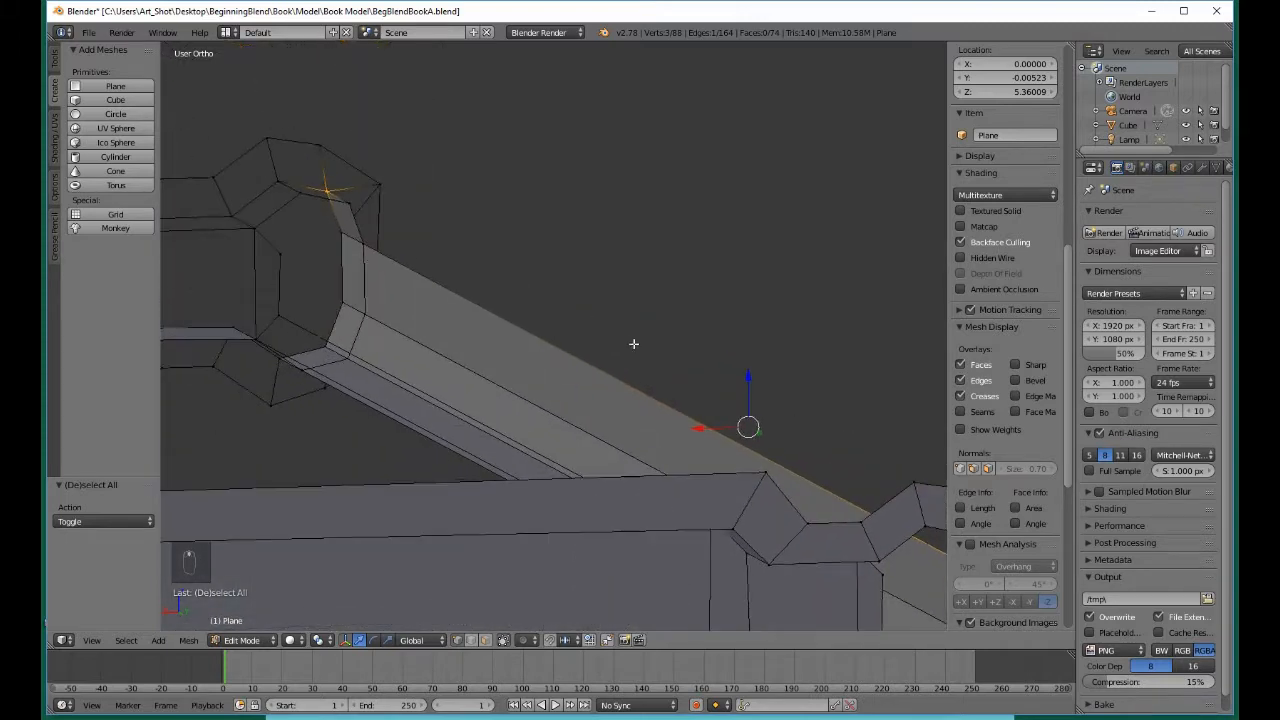
pyautogui.press('b')
pyautogui.moveTo(333, 228); pyautogui.dragTo(346, 248)
pyautogui.press('b')
pyautogui.moveTo(318, 188); pyautogui.dragTo(335, 201, button='middle')
pyautogui.press('b')
pyautogui.moveTo(342, 200); pyautogui.dragTo(370, 255)
pyautogui.press('b')
pyautogui.press('f')
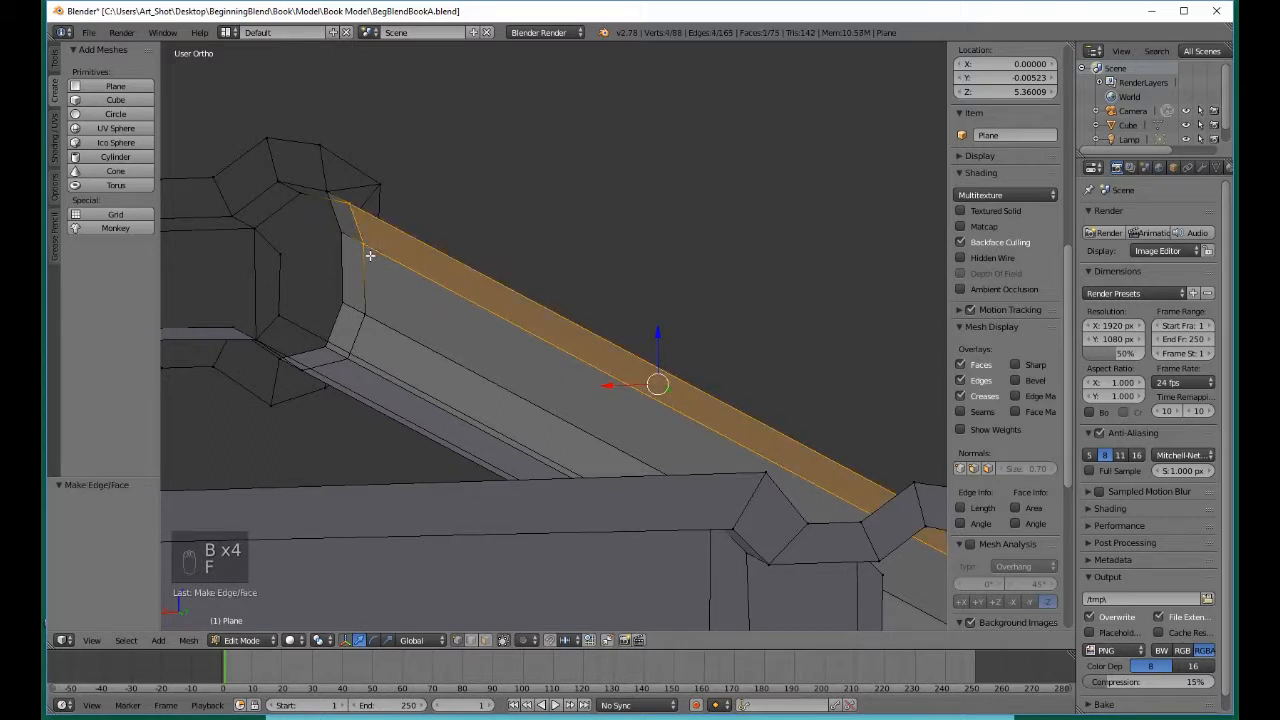
pyautogui.press('a')
# Select the two vertices of the hollow's short top edge on one book end
pyautogui.press('b')
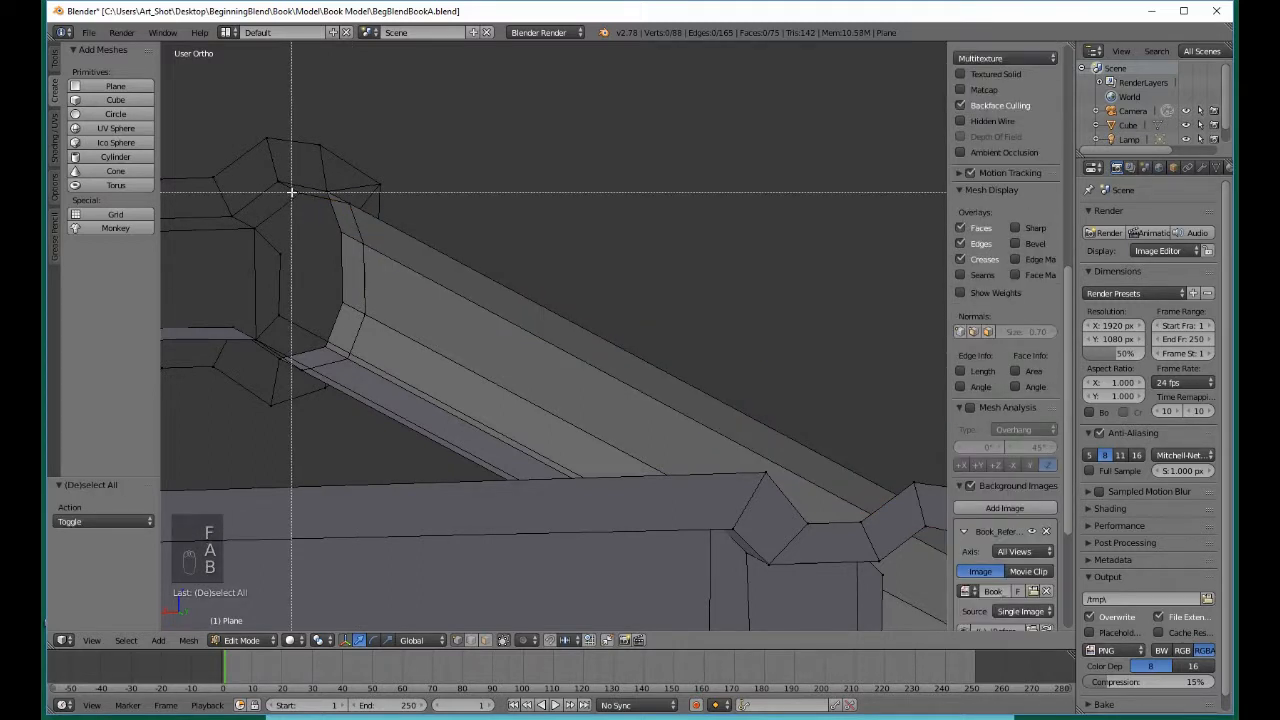
pyautogui.moveTo(289, 195); pyautogui.dragTo(334, 206)
pyautogui.press('b')
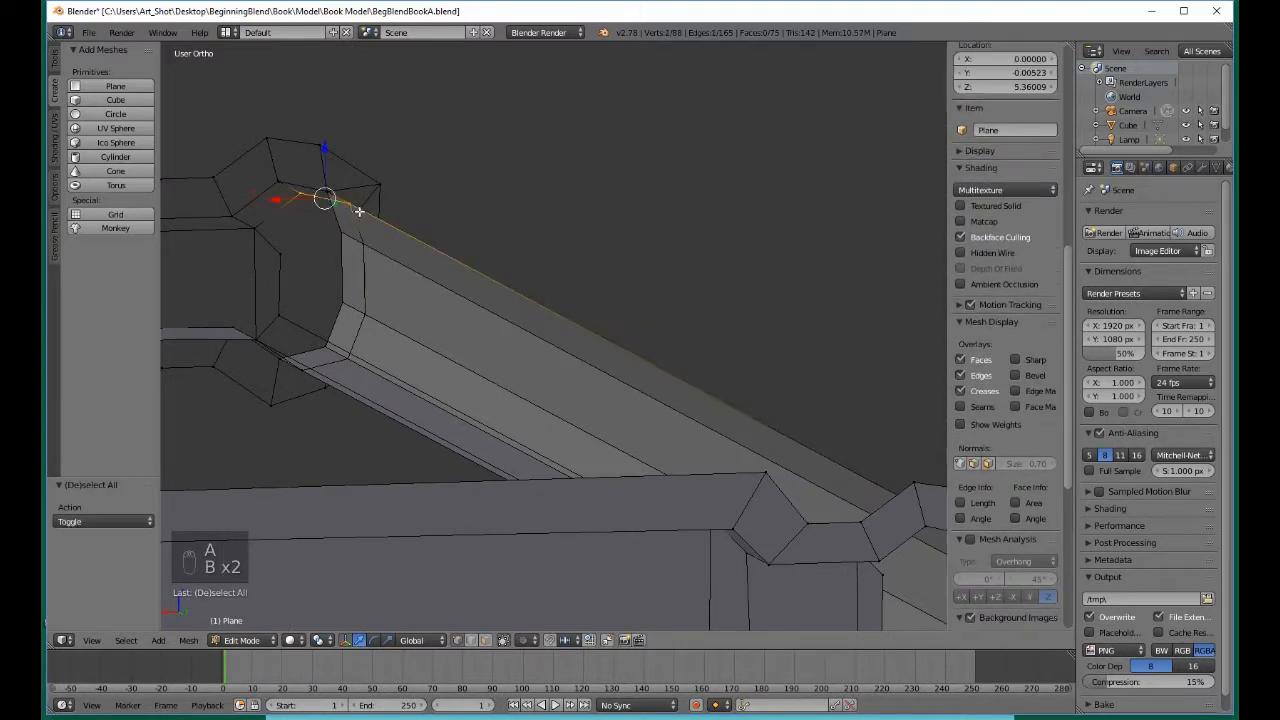
pyautogui.moveTo(768, 521); pyautogui.dragTo(581, 455, button='middle')
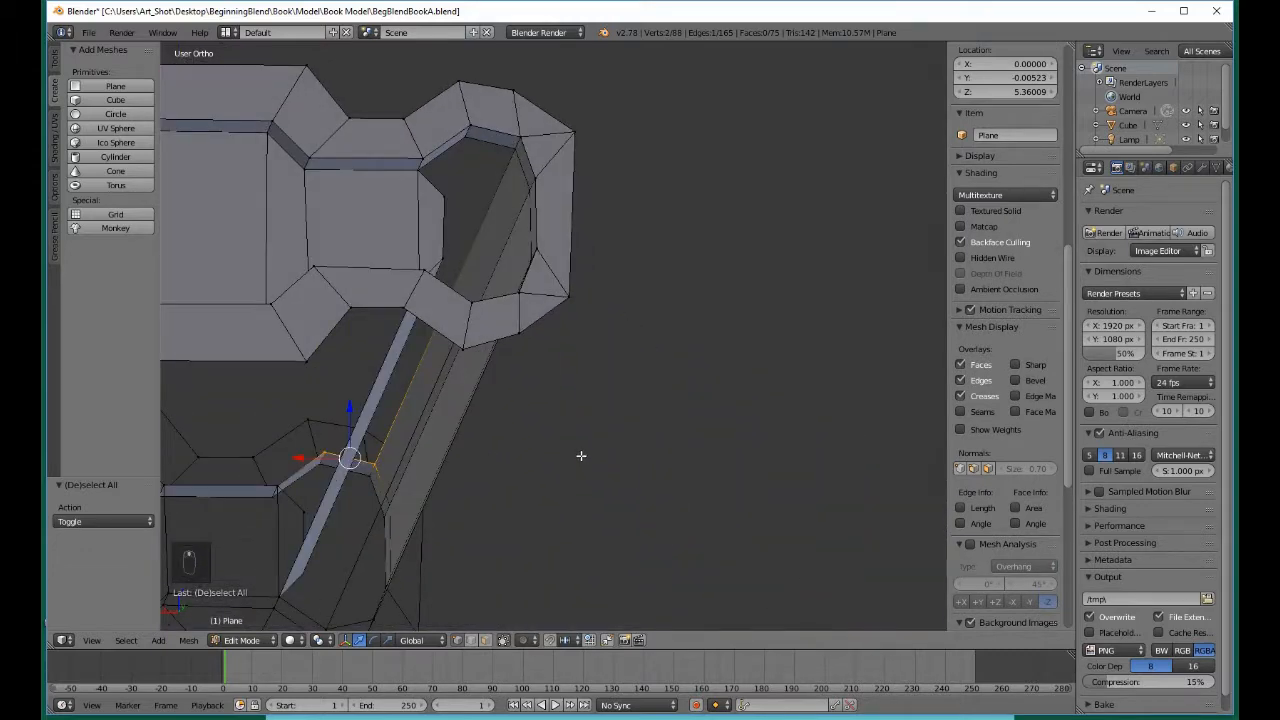
pyautogui.press('v')
pyautogui.click(460, 133)
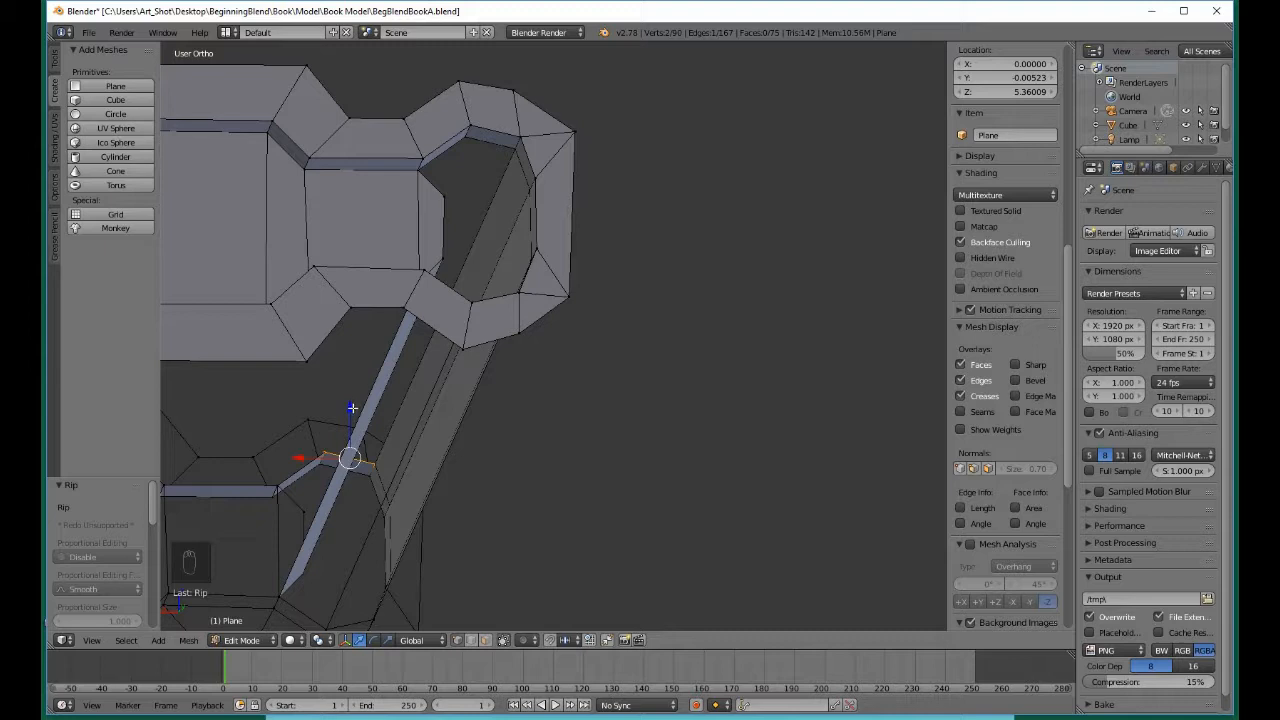
pyautogui.moveTo(352, 408); pyautogui.dragTo(345, 351)
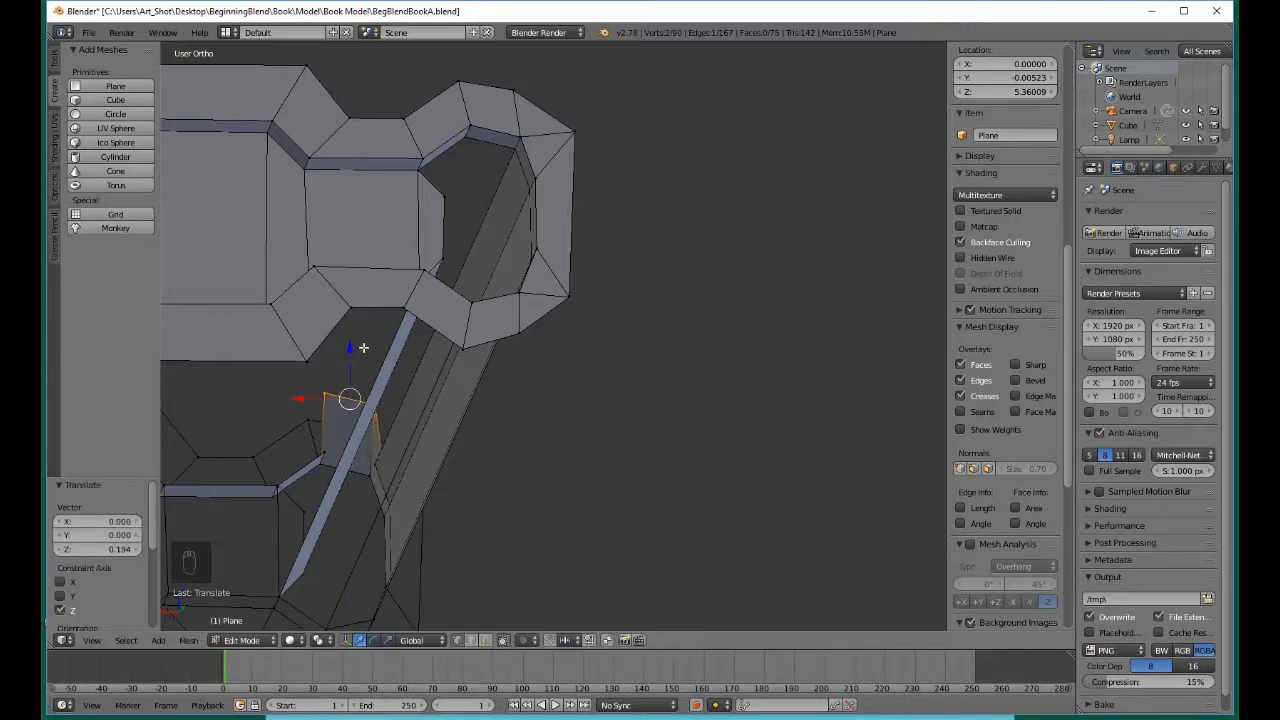
pyautogui.moveTo(365, 347); pyautogui.dragTo(334, 348, button='right')
pyautogui.rightClick(340, 352)
pyautogui.hotkey('ctrl', 'z')
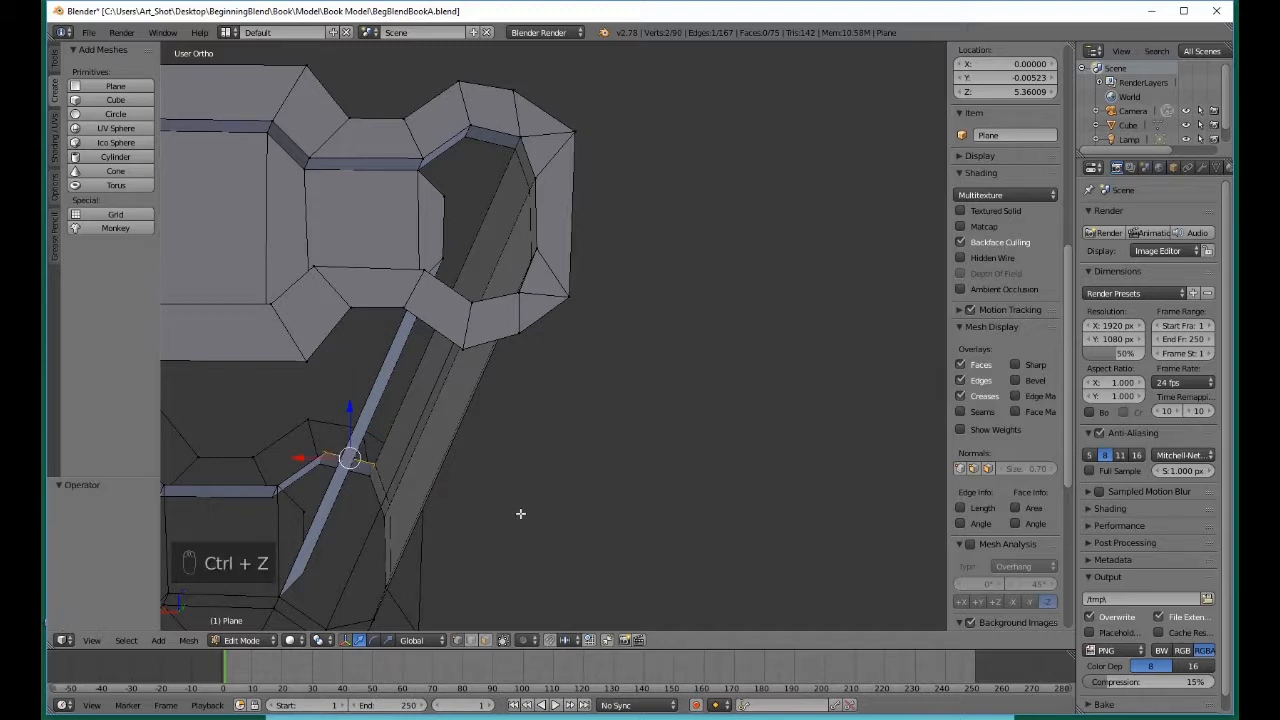
pyautogui.hotkey('ctrl', 'z')
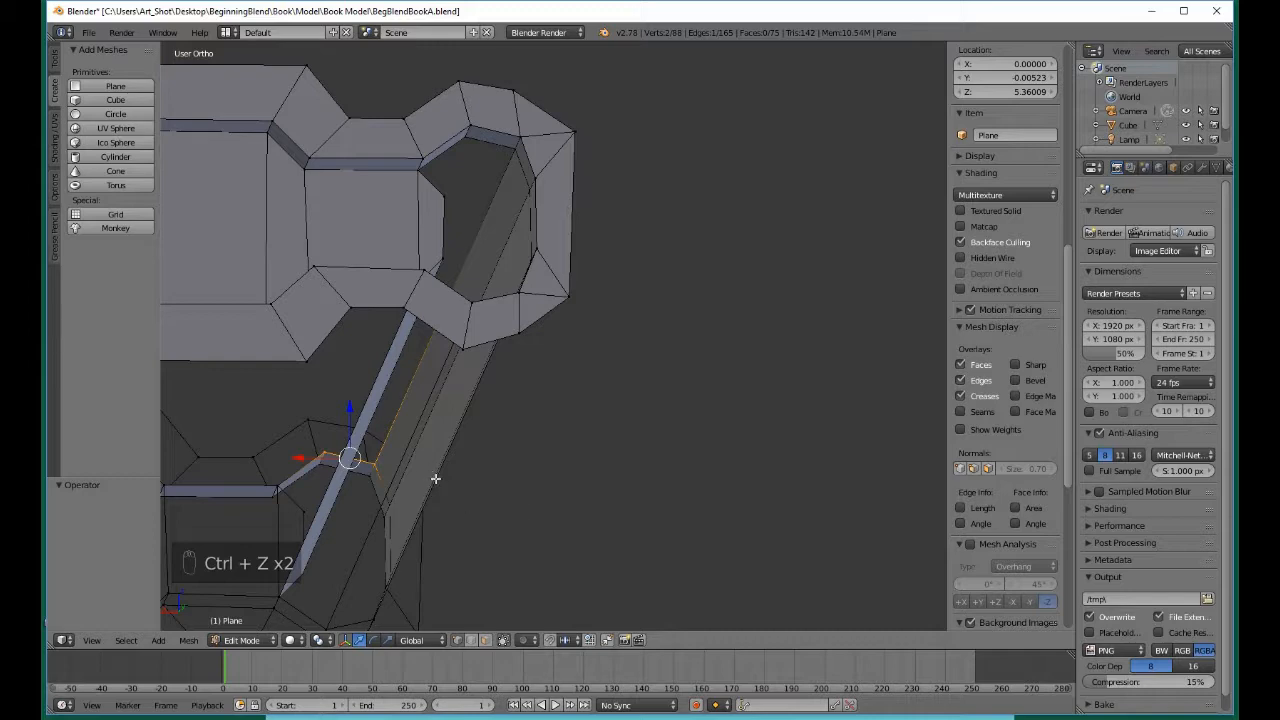
# Fill the hollow's top face between the short top edges of both book ends, and deselect it
pyautogui.moveTo(431, 482)
pyautogui.mouseDown(button='middle')
pyautogui.moveTo(457, 520)
pyautogui.moveTo(446, 529)
pyautogui.moveTo(430, 482)
pyautogui.mouseUp(button='middle')
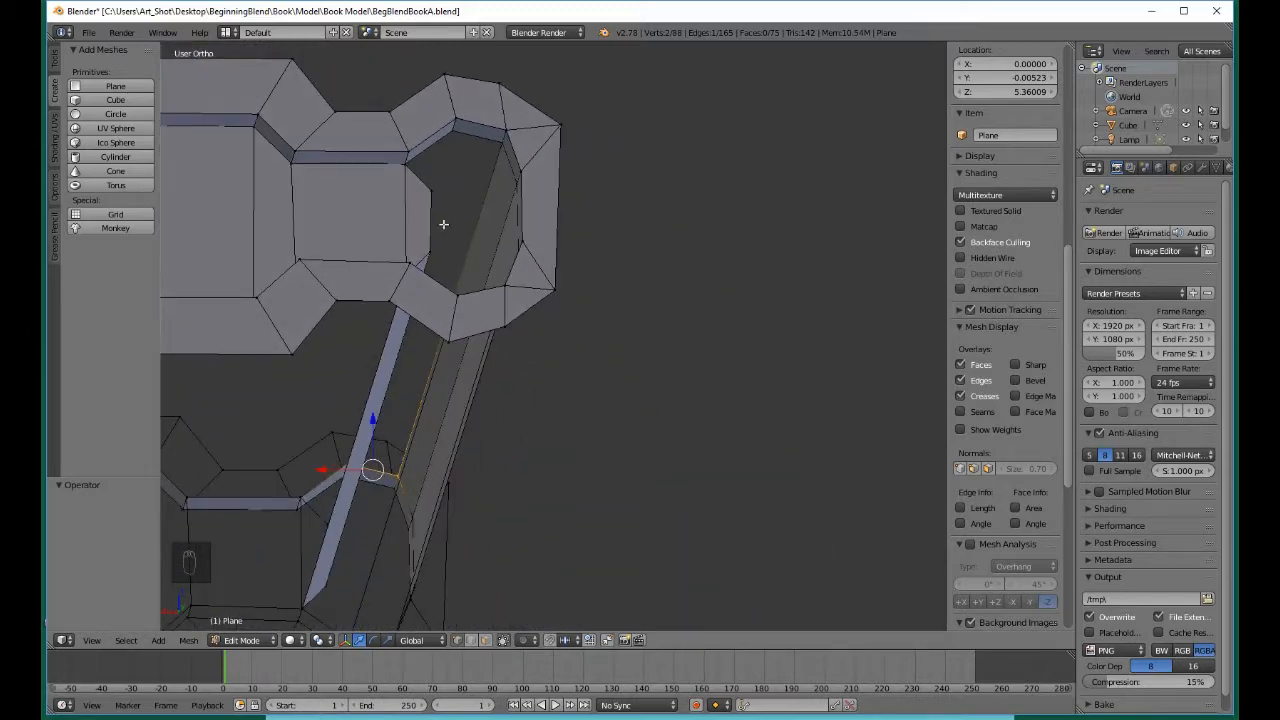
pyautogui.press('b')
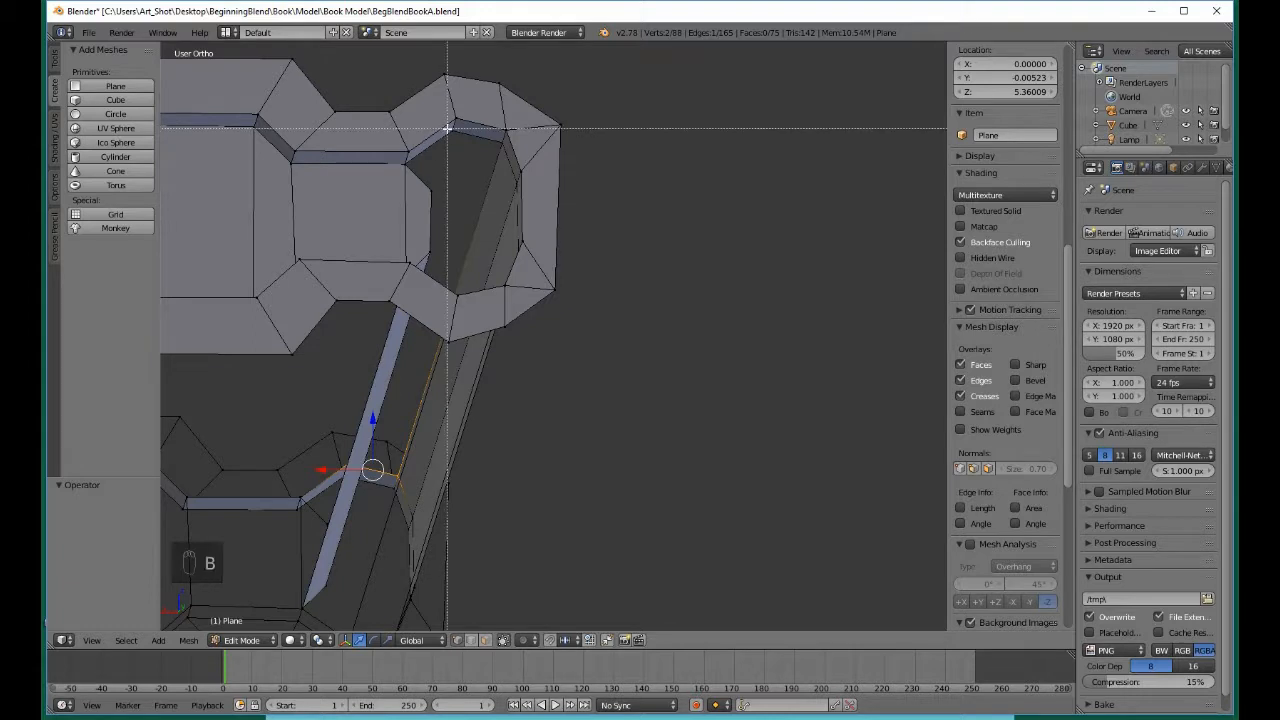
pyautogui.moveTo(440, 122); pyautogui.dragTo(505, 156)
pyautogui.press('b')
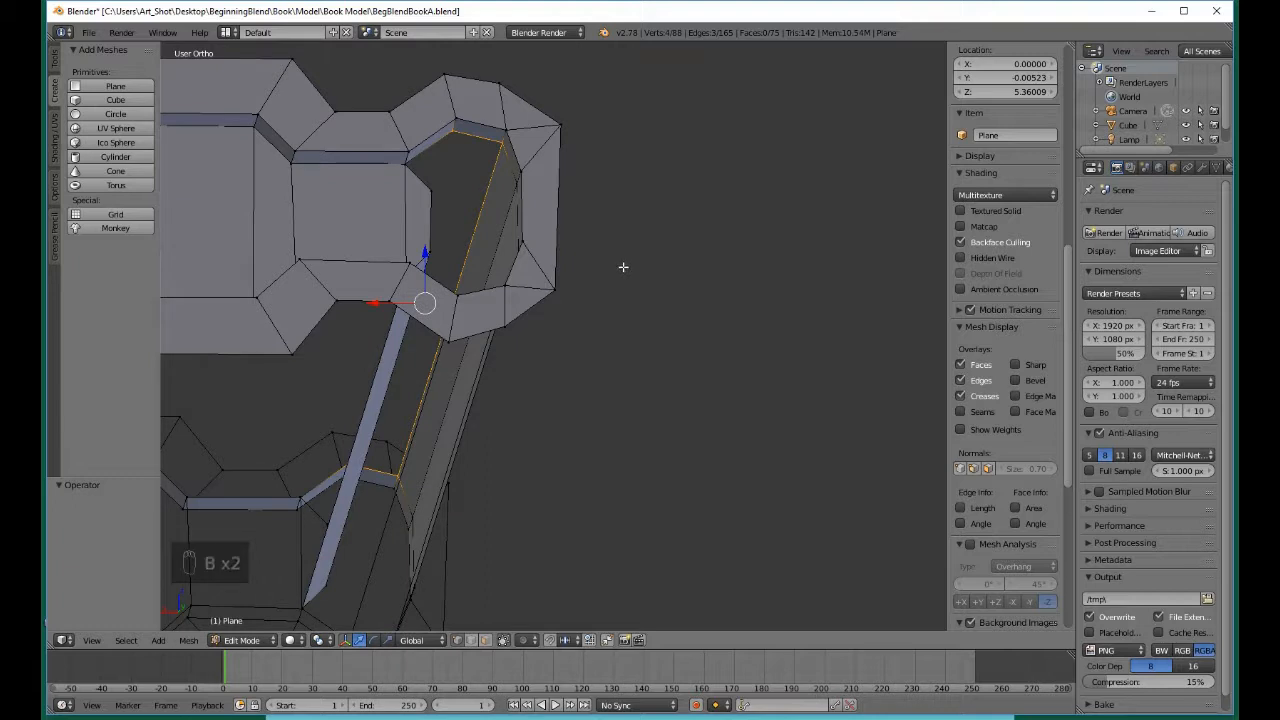
pyautogui.press('f')
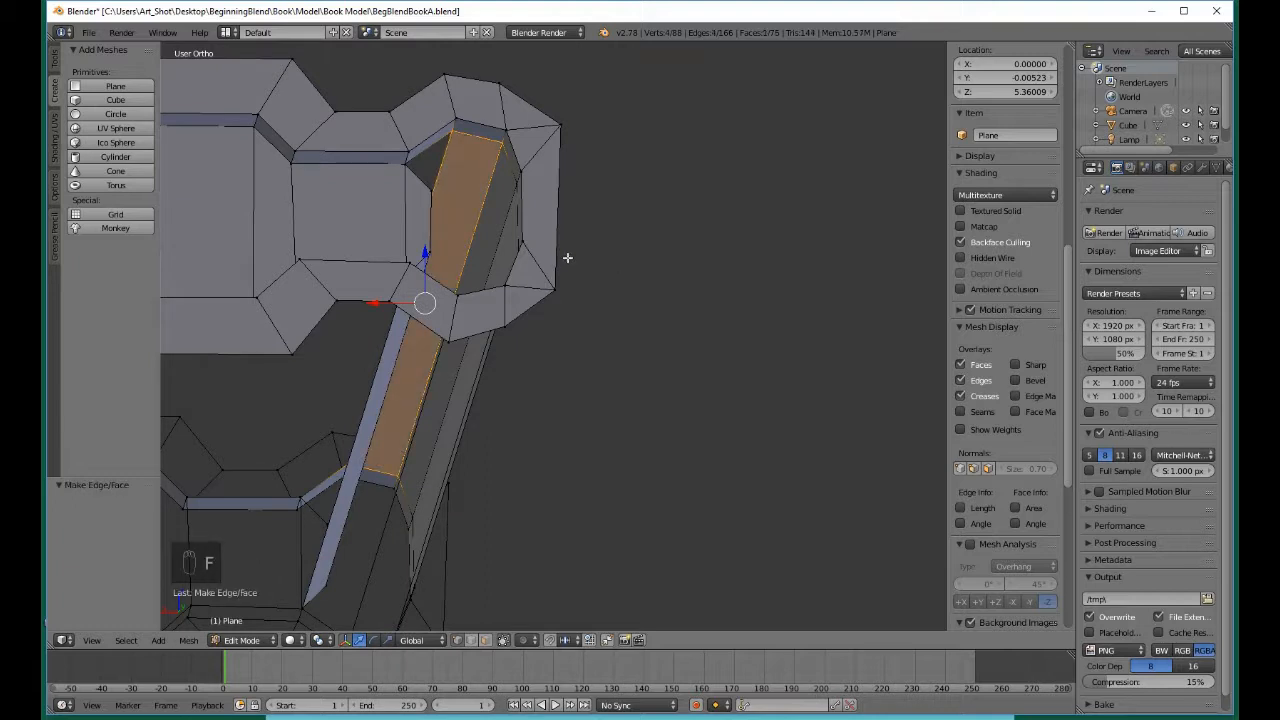
pyautogui.press('a')
# Fill the slanted face descending from the hollow's top toward the pages, joining both book ends, and deselect it
pyautogui.press('b')
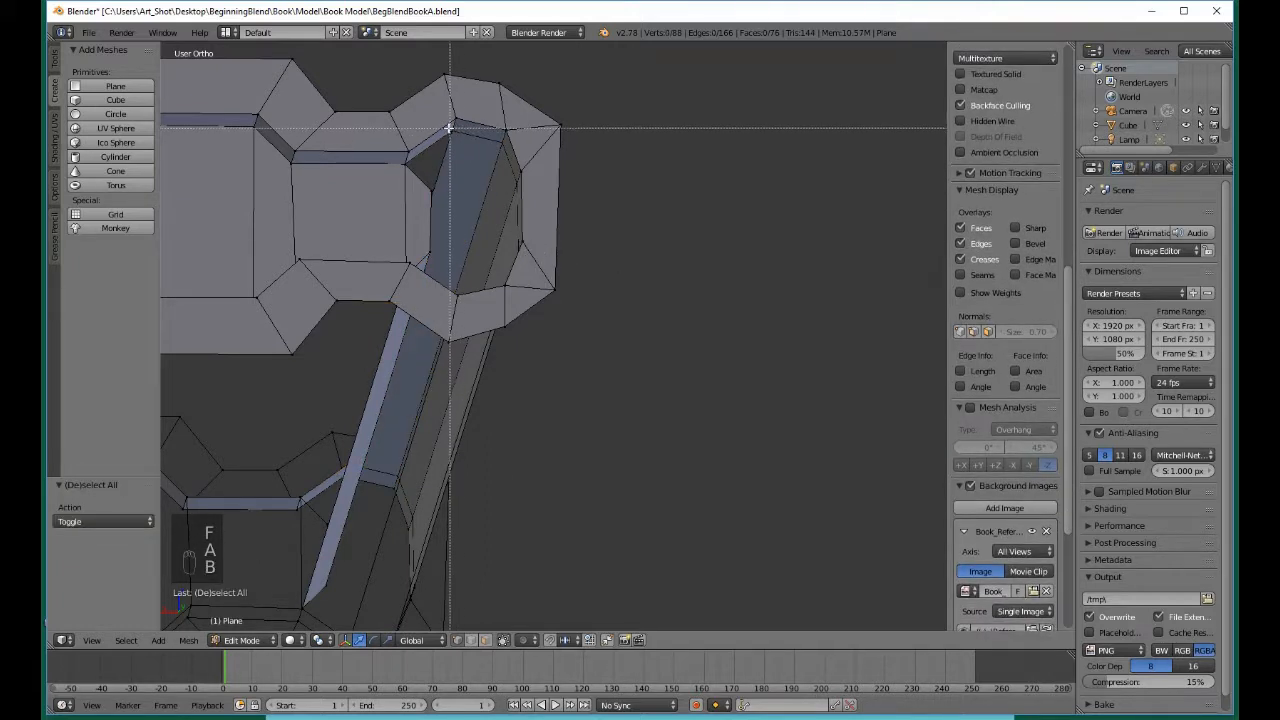
pyautogui.moveTo(444, 121); pyautogui.dragTo(412, 177)
pyautogui.press('b')
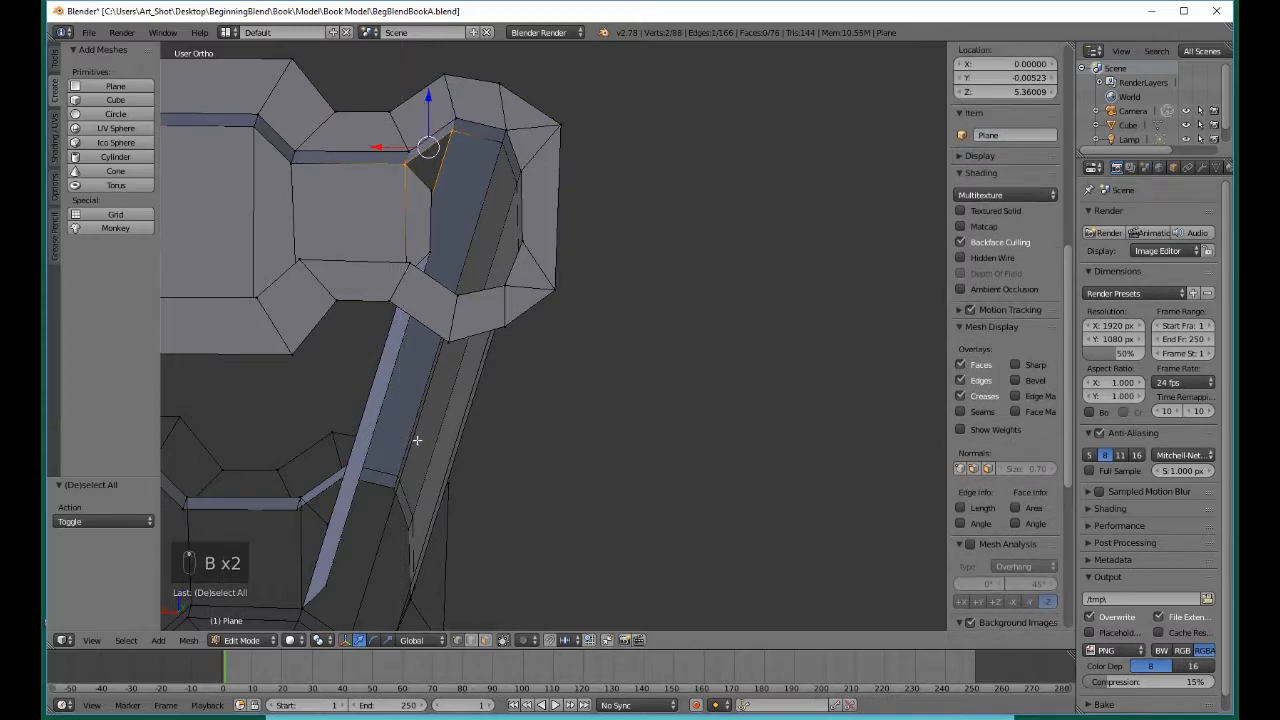
pyautogui.moveTo(417, 440)
pyautogui.mouseDown(button='middle')
pyautogui.moveTo(403, 437)
pyautogui.moveTo(449, 463)
pyautogui.moveTo(436, 457)
pyautogui.mouseUp(button='middle')
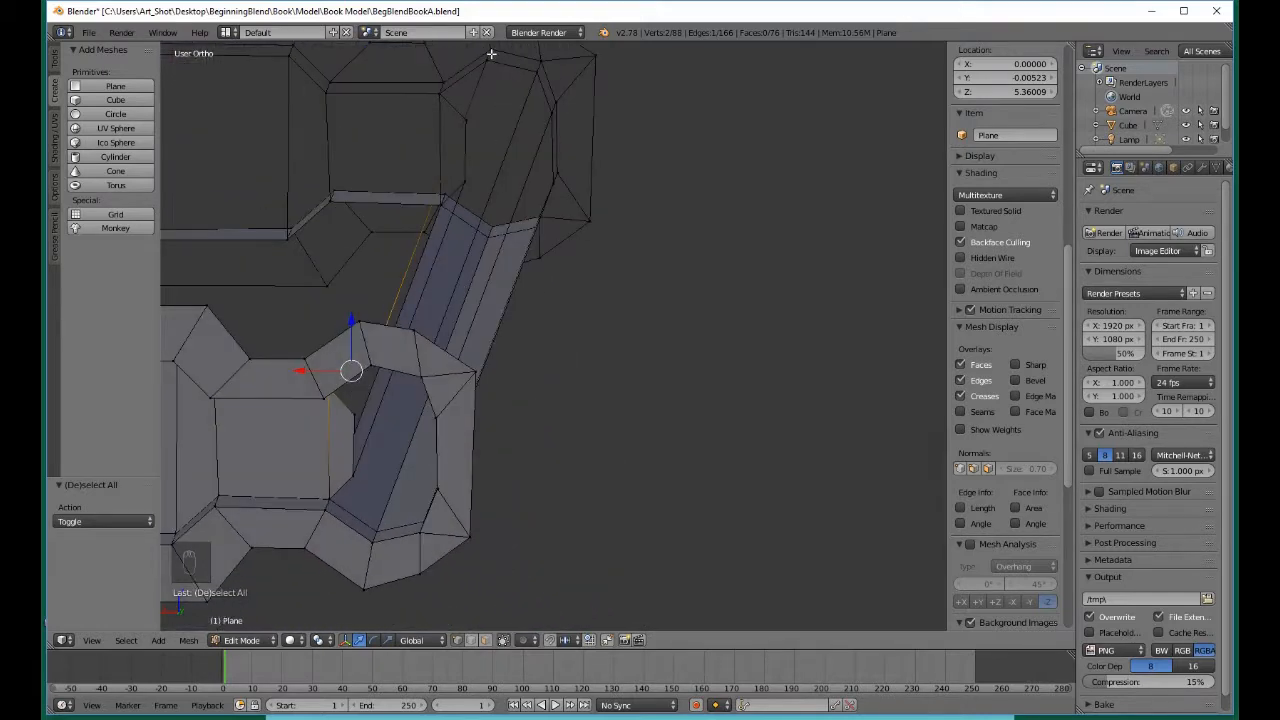
pyautogui.press('b')
pyautogui.moveTo(465, 98); pyautogui.dragTo(472, 122)
pyautogui.scroll(10, 474, 136)
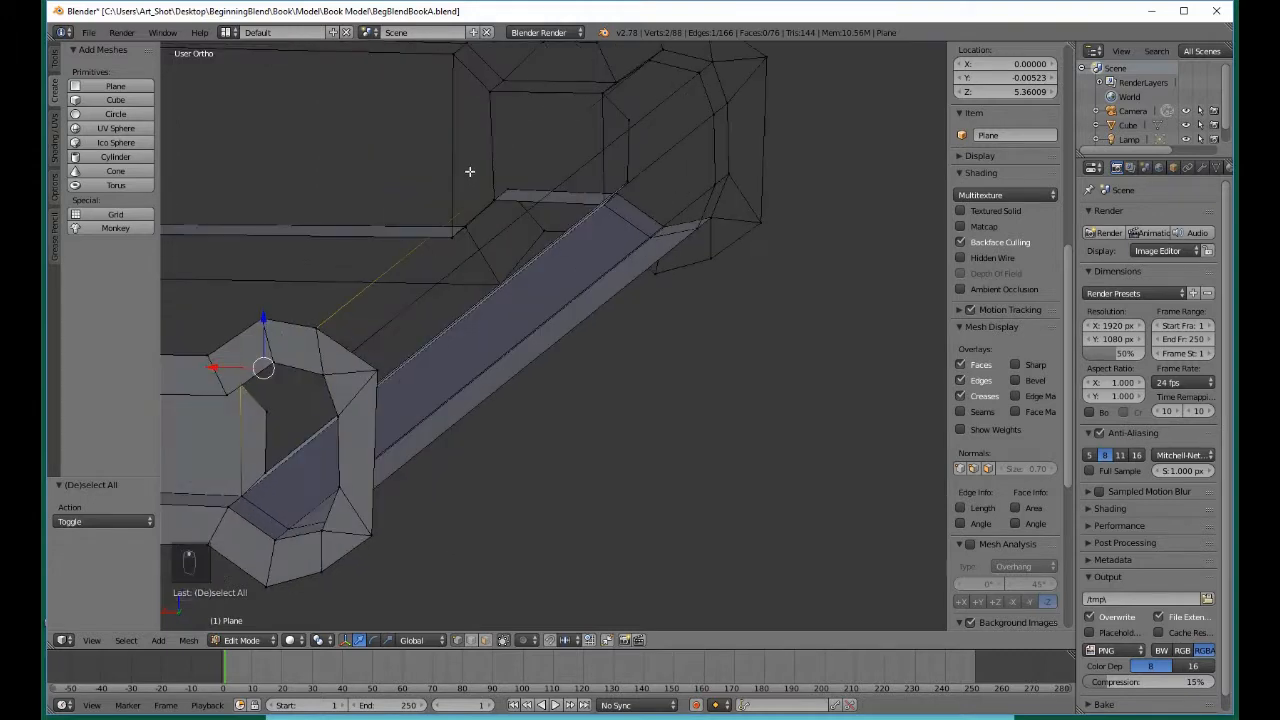
pyautogui.scroll(-8, 291, 170)
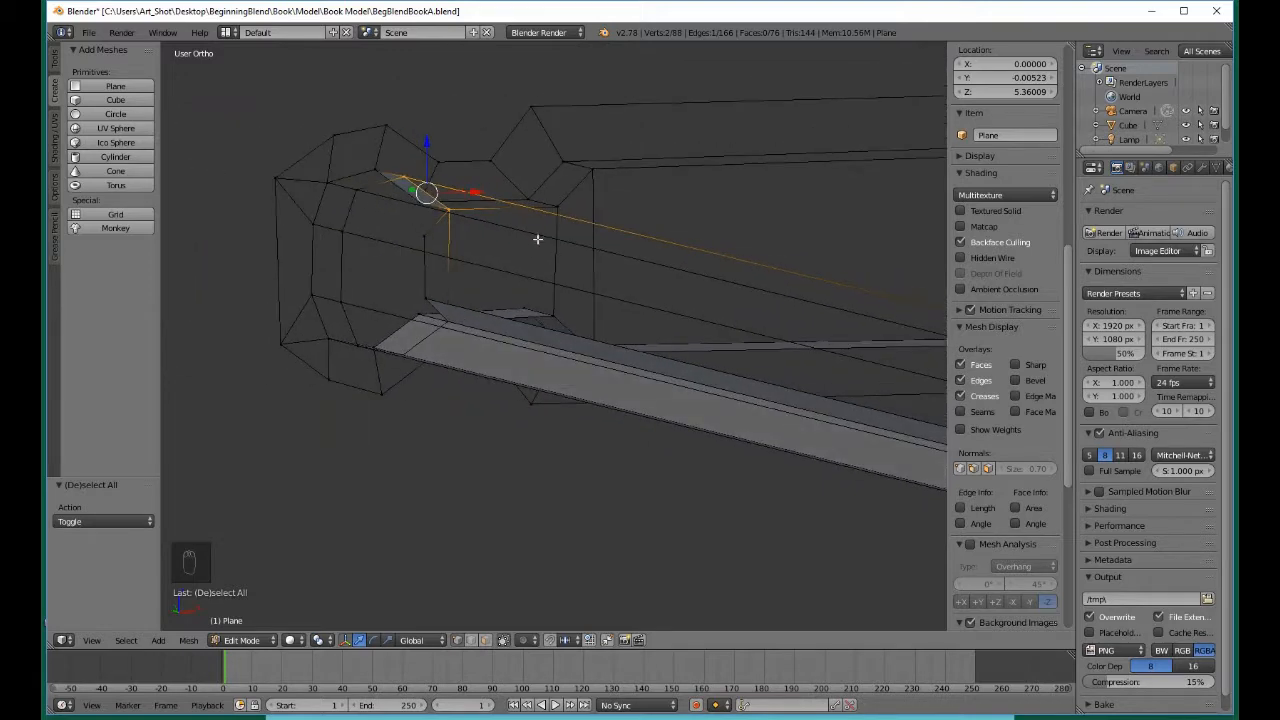
pyautogui.moveTo(537, 239); pyautogui.dragTo(514, 228, button='middle')
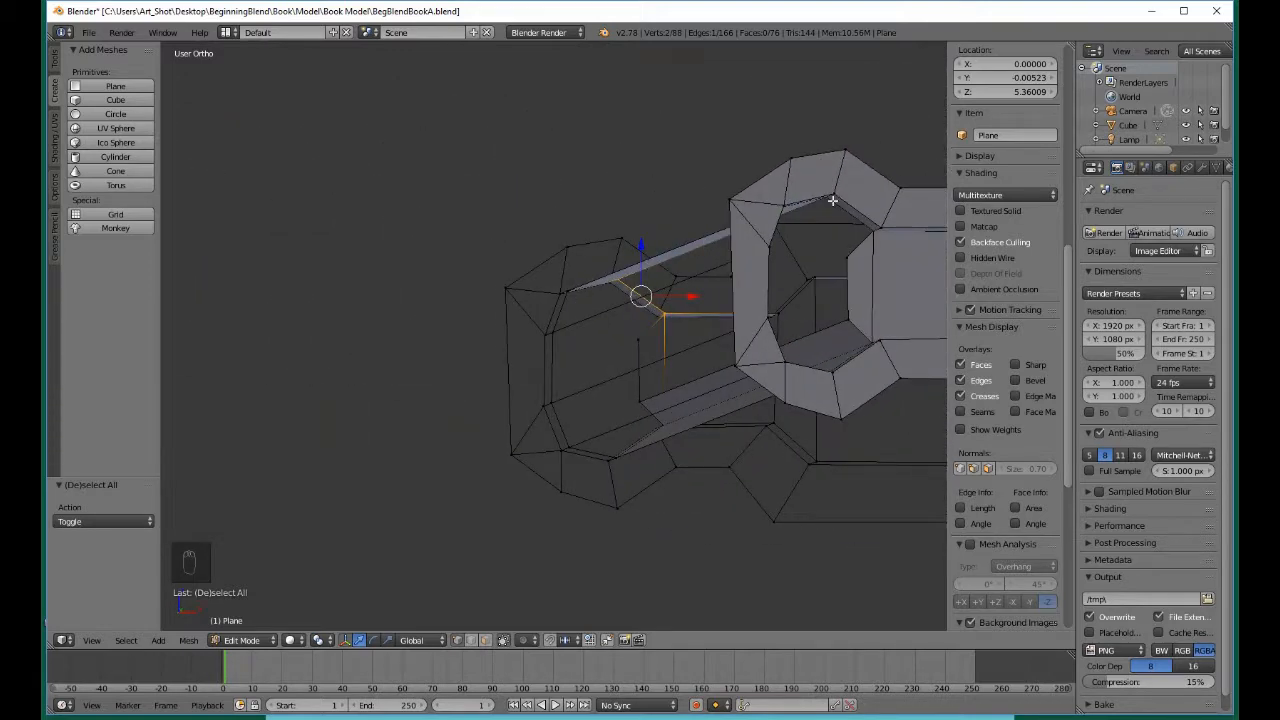
pyautogui.press('b')
pyautogui.moveTo(832, 200); pyautogui.dragTo(877, 240)
pyautogui.press('b')
pyautogui.press('f')
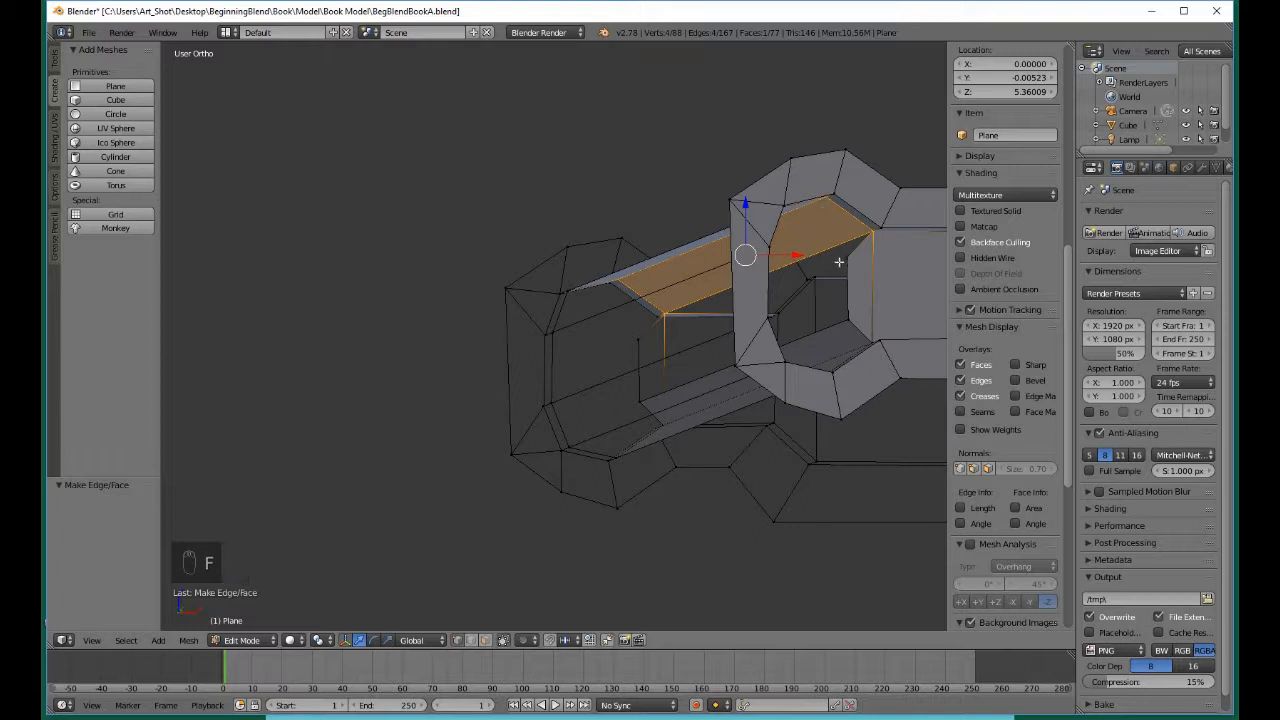
pyautogui.press('a')
# Using wireframe display, fill the narrow slanted face between the hollow's upper inner slope and its inner wall across both ends, and deselect it
pyautogui.press('z')
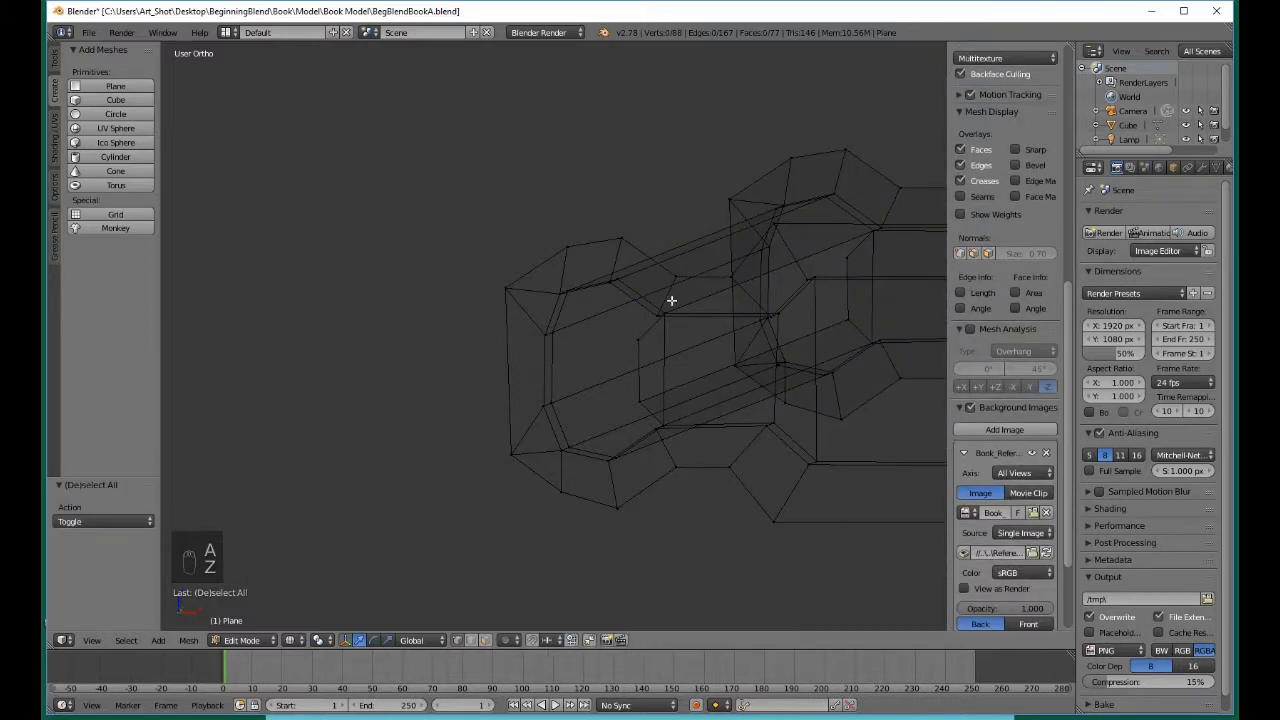
pyautogui.press('b')
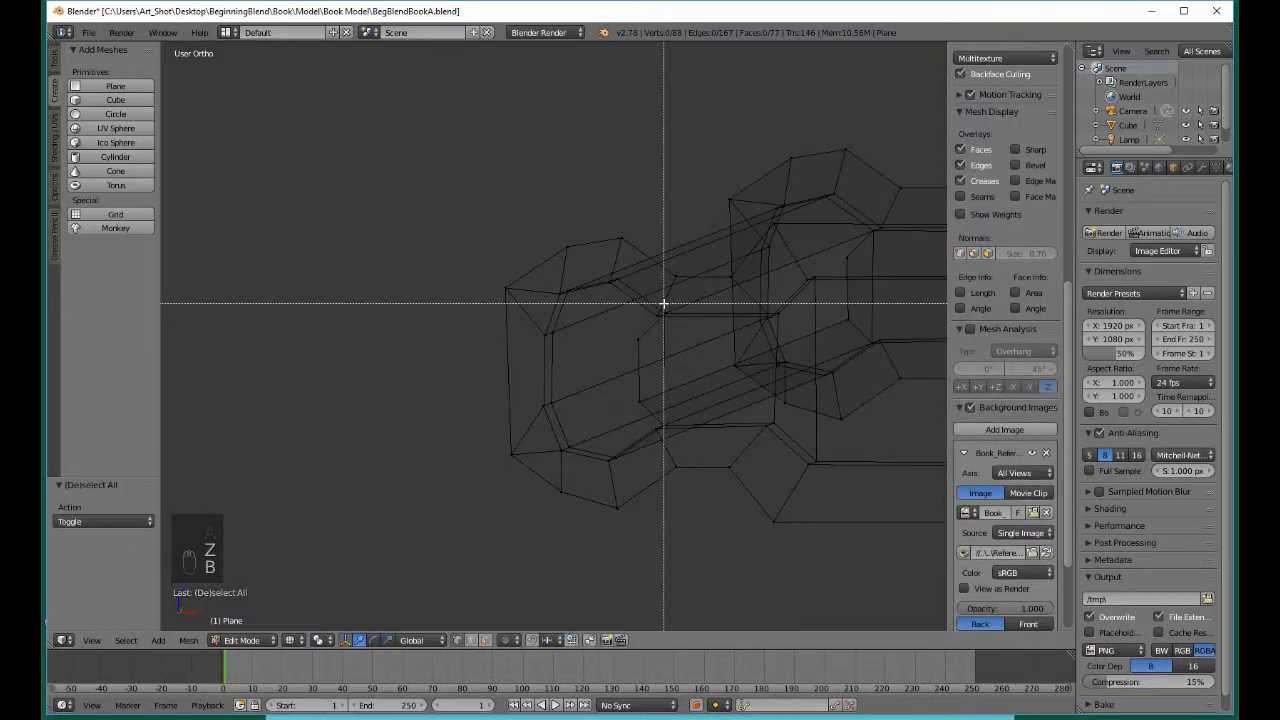
pyautogui.moveTo(663, 303); pyautogui.dragTo(679, 332)
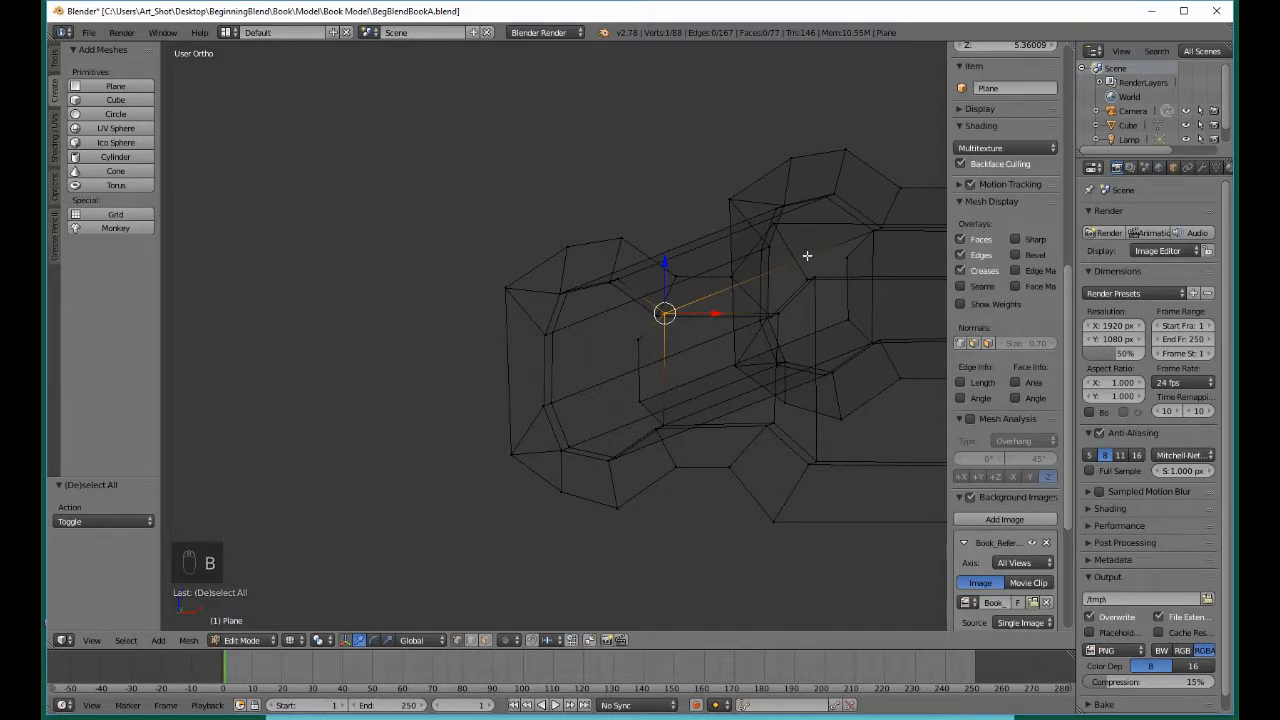
pyautogui.press('b')
pyautogui.moveTo(862, 225); pyautogui.dragTo(847, 262)
pyautogui.press('b')
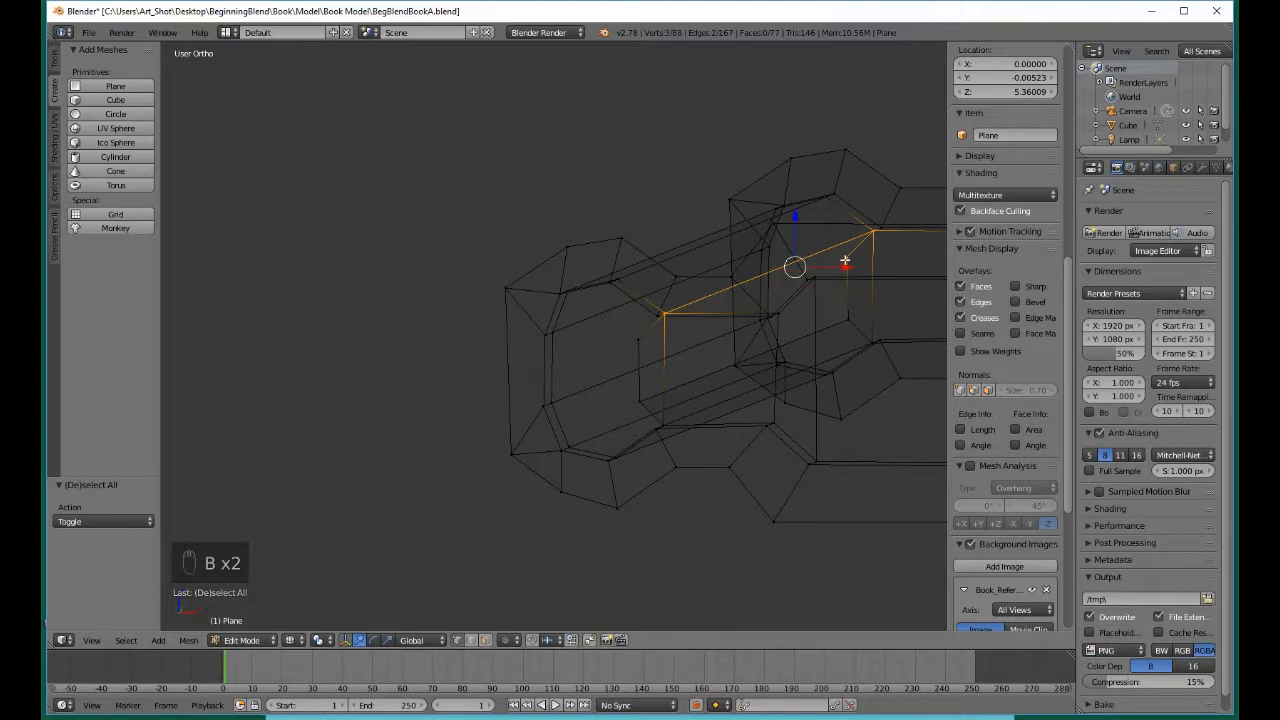
pyautogui.press('z')
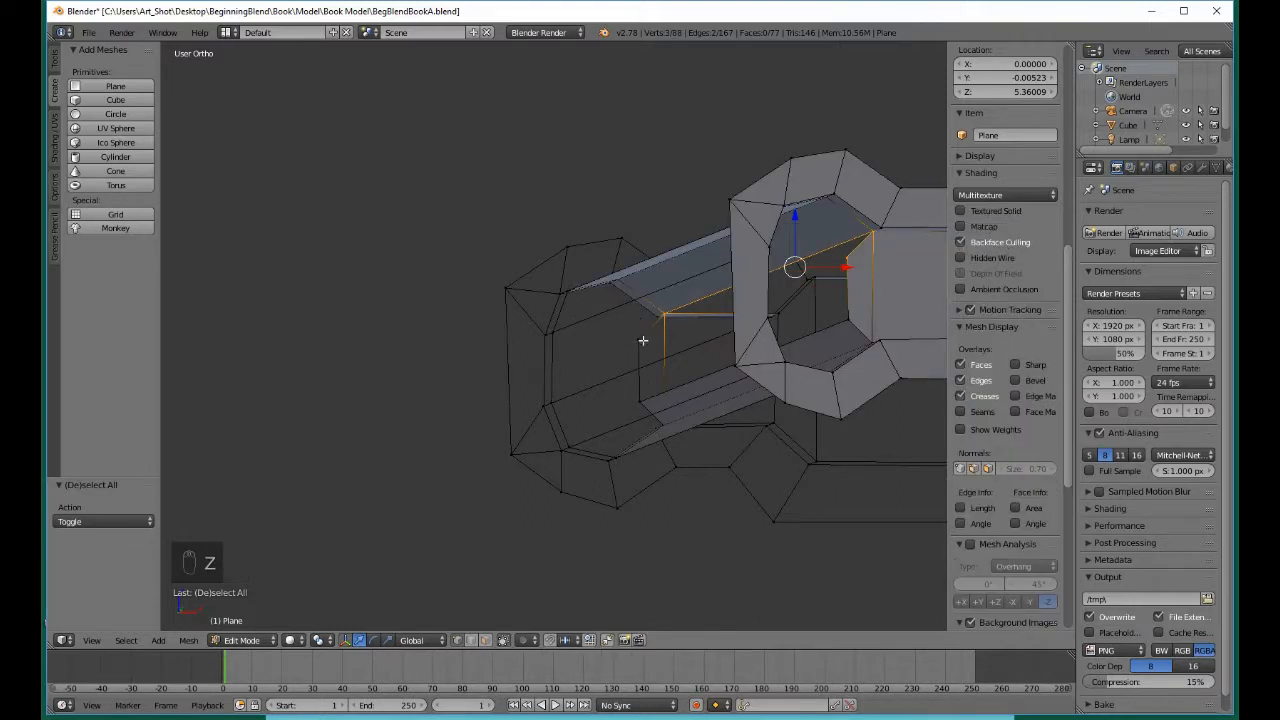
pyautogui.press('b')
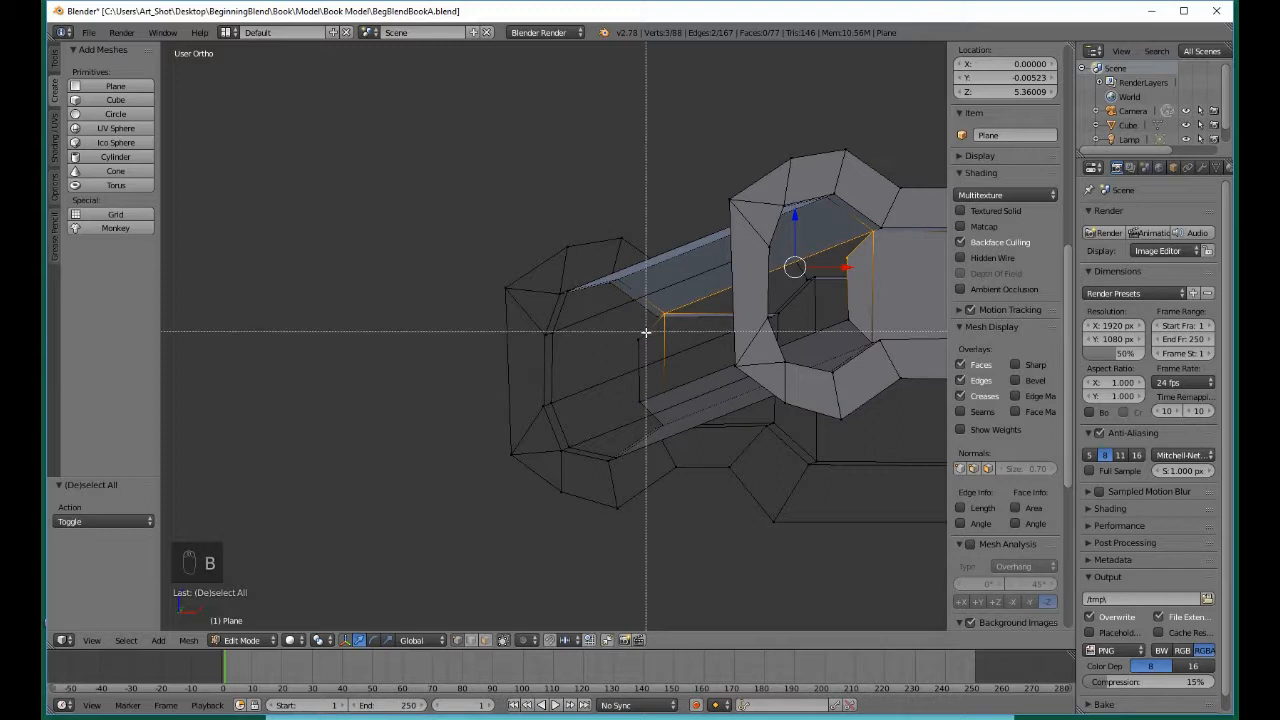
pyautogui.moveTo(621, 324); pyautogui.dragTo(650, 352)
pyautogui.press('b')
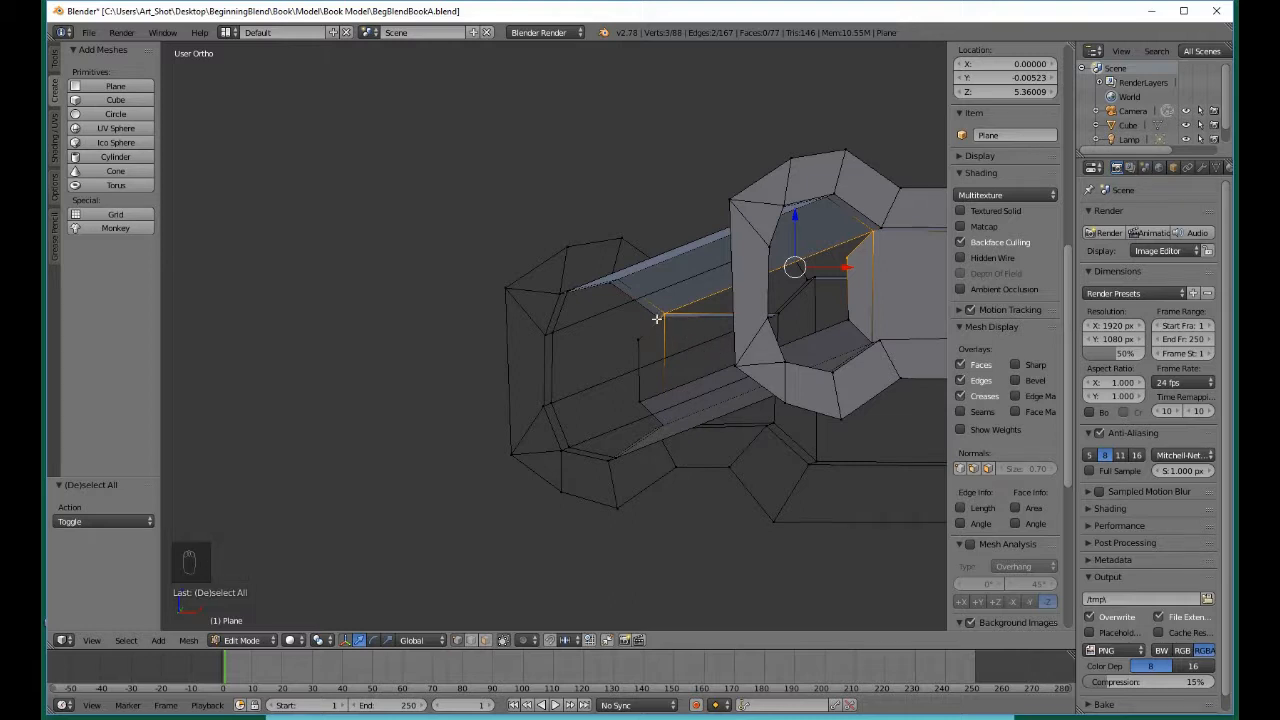
pyautogui.press('z')
pyautogui.press('b')
pyautogui.moveTo(634, 329); pyautogui.dragTo(653, 409)
pyautogui.press('f')
pyautogui.press('a')
# Fill the hollow's vertical inner wall between both book ends, return to solid display, and deselect the face
pyautogui.press('b')
pyautogui.press('b')
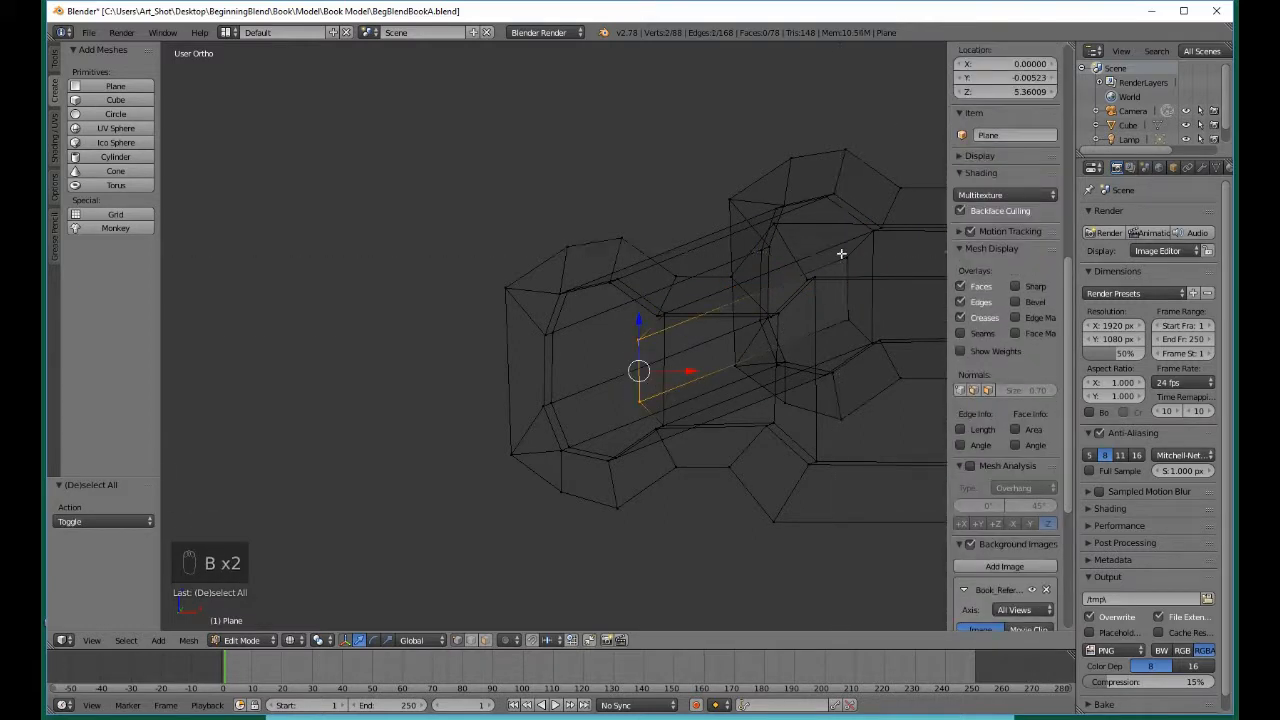
pyautogui.moveTo(842, 251); pyautogui.dragTo(858, 320)
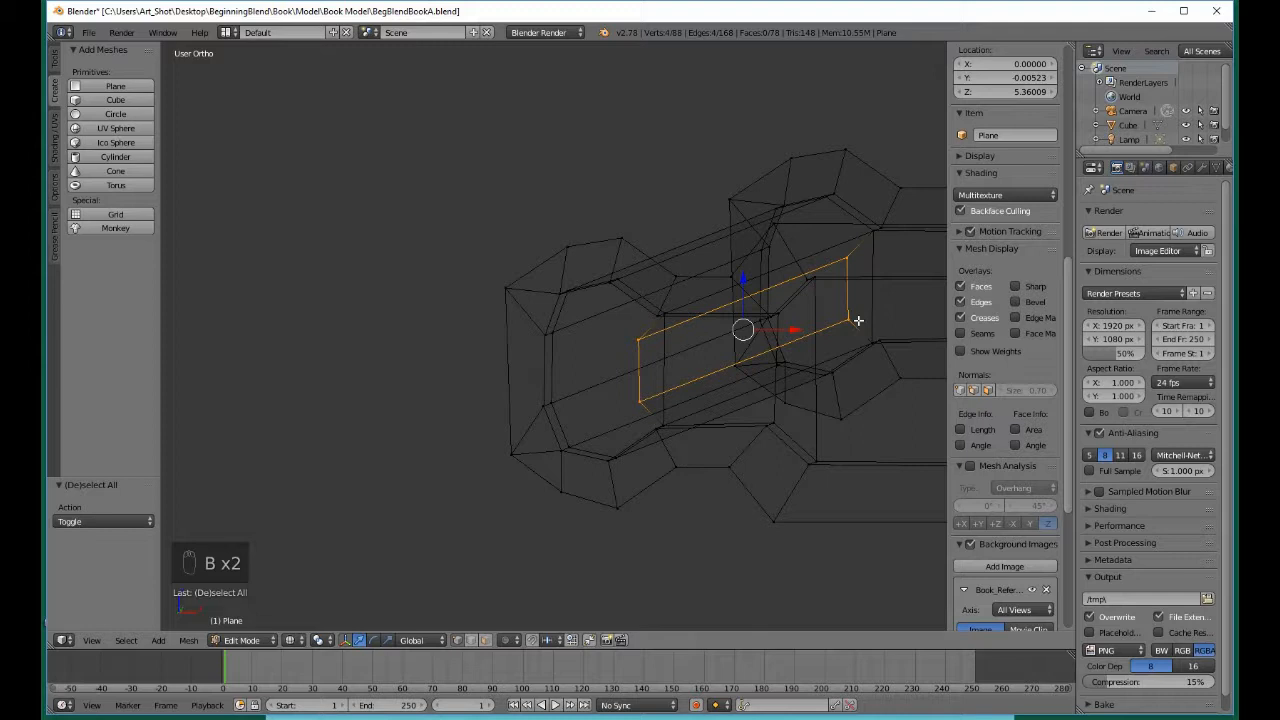
pyautogui.press('f')
pyautogui.press('z')
pyautogui.press('a')
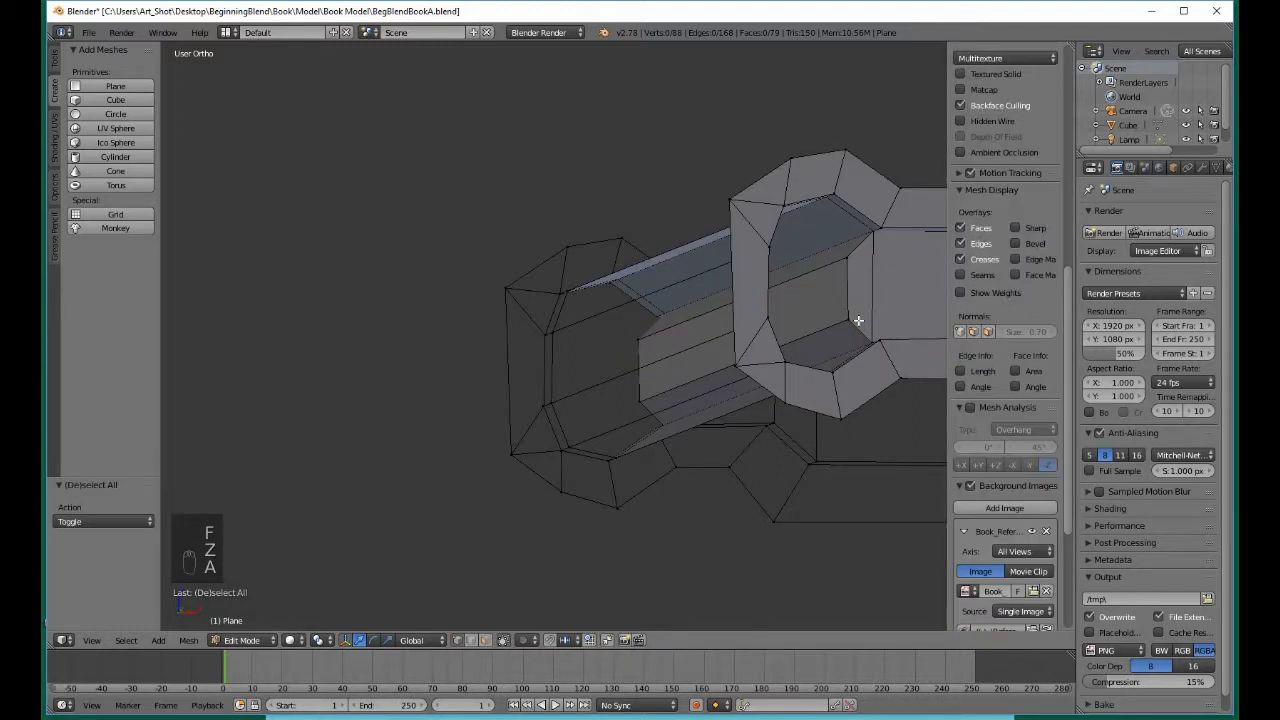
# Fill the large outer face of the upper cover between its four corner vertices across both book ends, and deselect it
pyautogui.scroll(-5, 858, 320)
pyautogui.scroll(3, 851, 325)
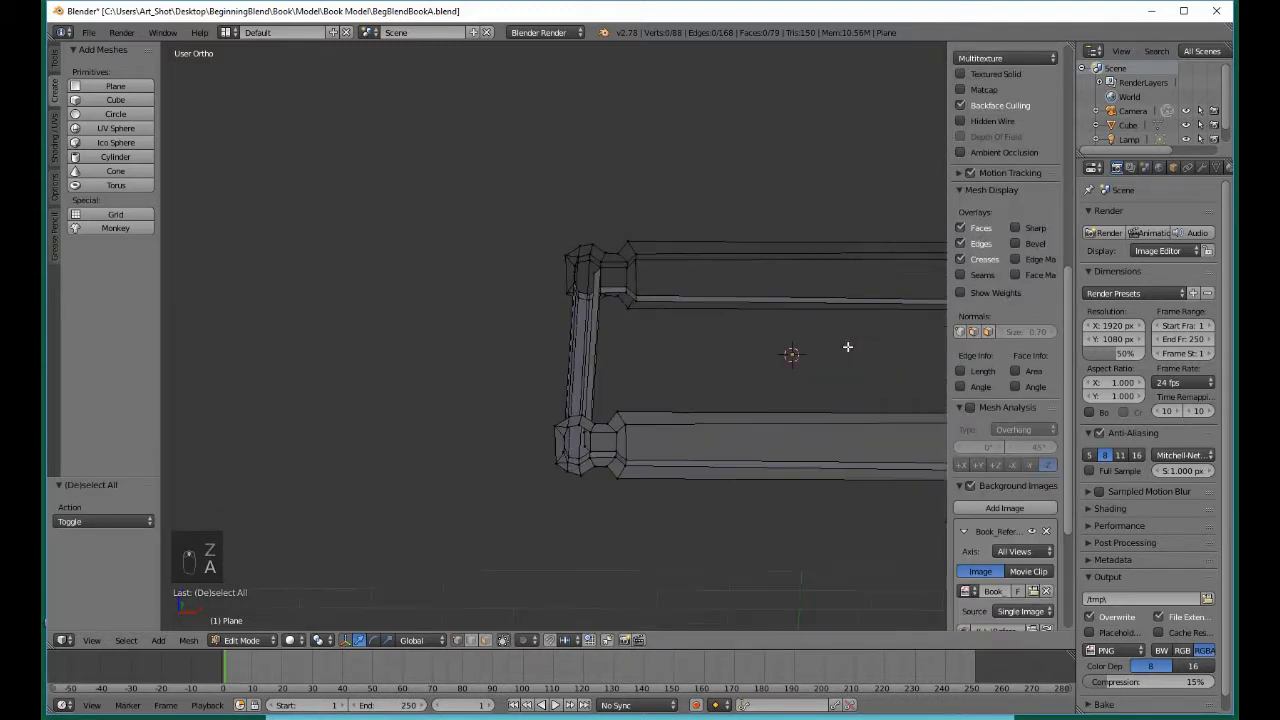
pyautogui.moveTo(847, 348); pyautogui.dragTo(765, 351, button='middle')
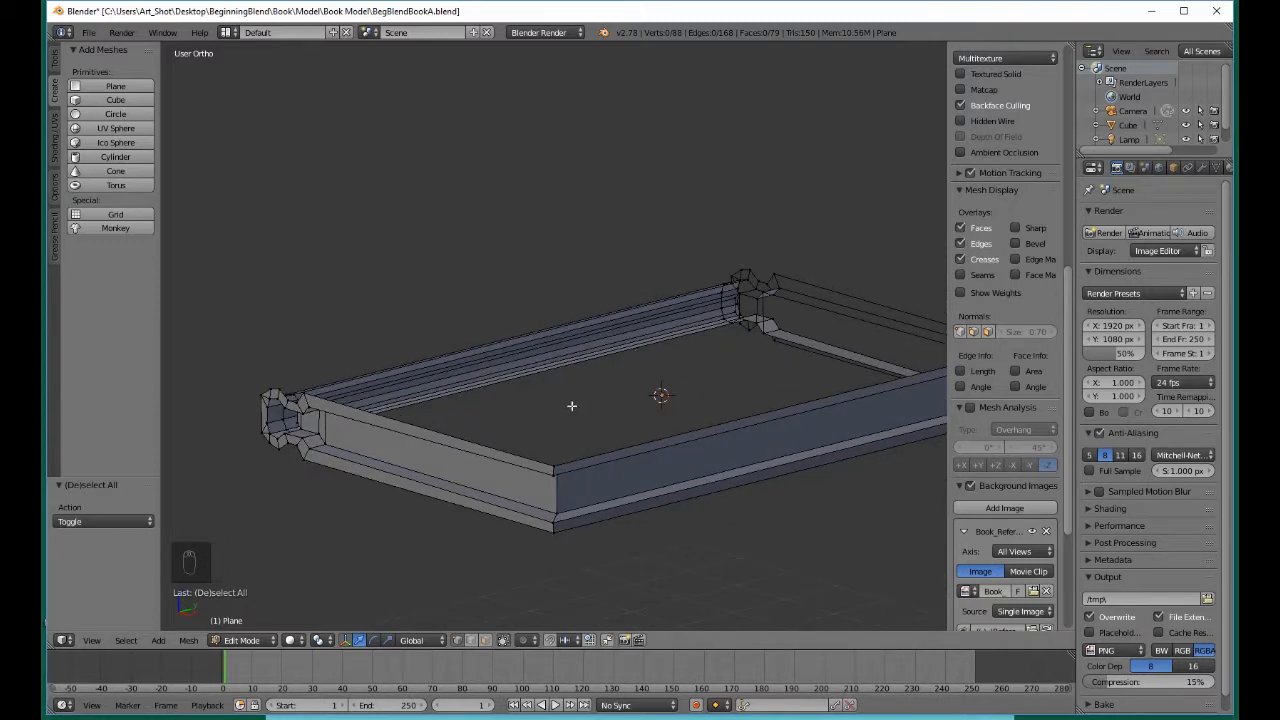
pyautogui.press('b')
pyautogui.moveTo(540, 447); pyautogui.dragTo(566, 478)
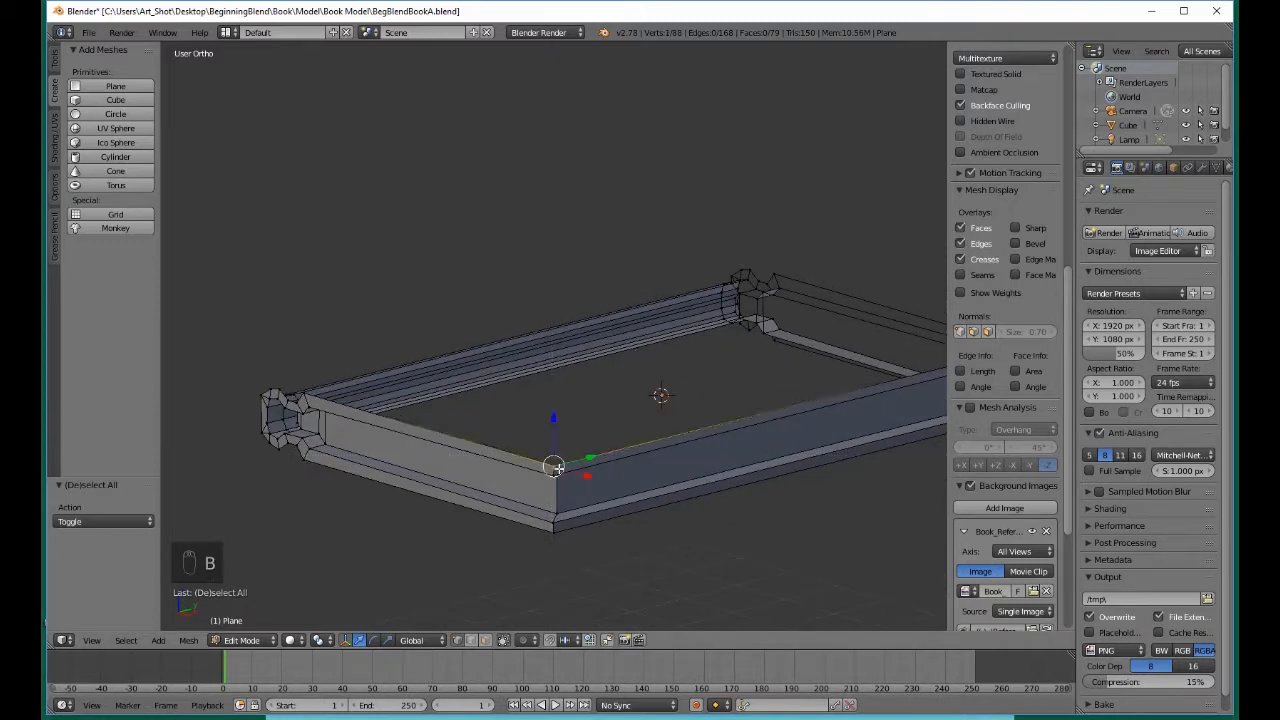
pyautogui.moveTo(733, 445); pyautogui.dragTo(680, 449, button='middle')
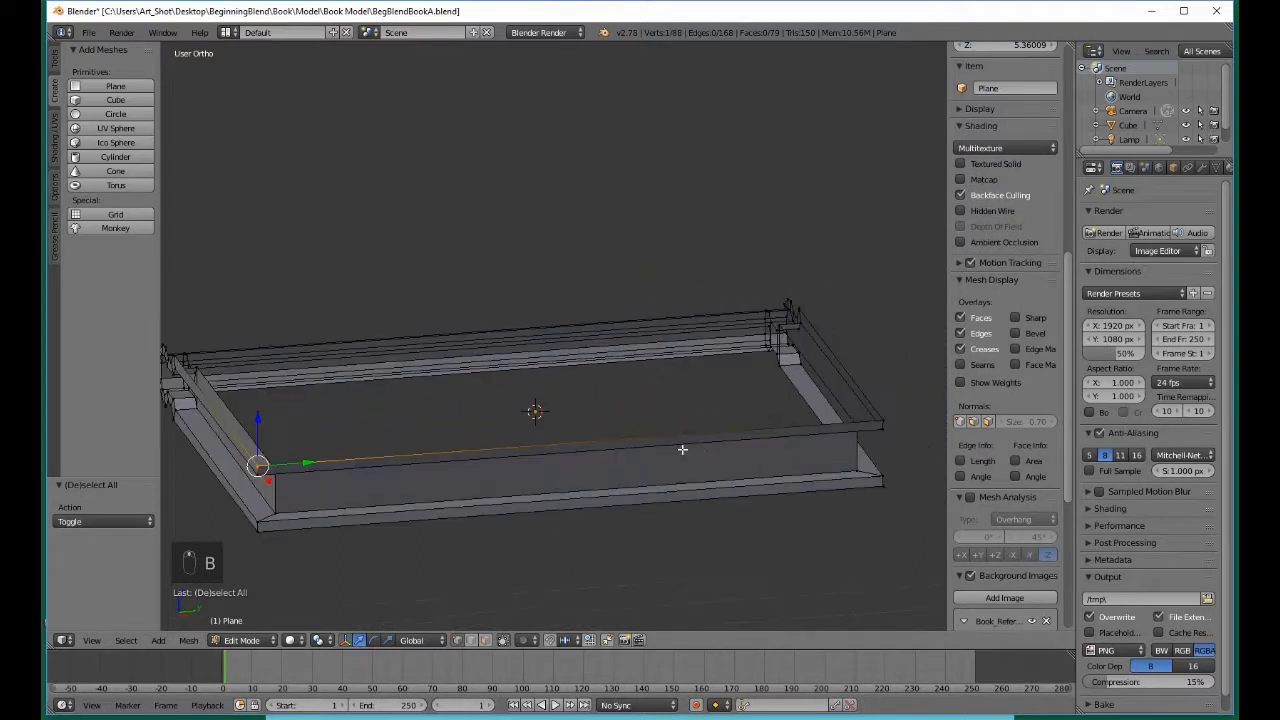
pyautogui.press('b')
pyautogui.moveTo(873, 400); pyautogui.dragTo(897, 432)
pyautogui.moveTo(702, 418); pyautogui.dragTo(843, 386, button='middle')
pyautogui.press('b')
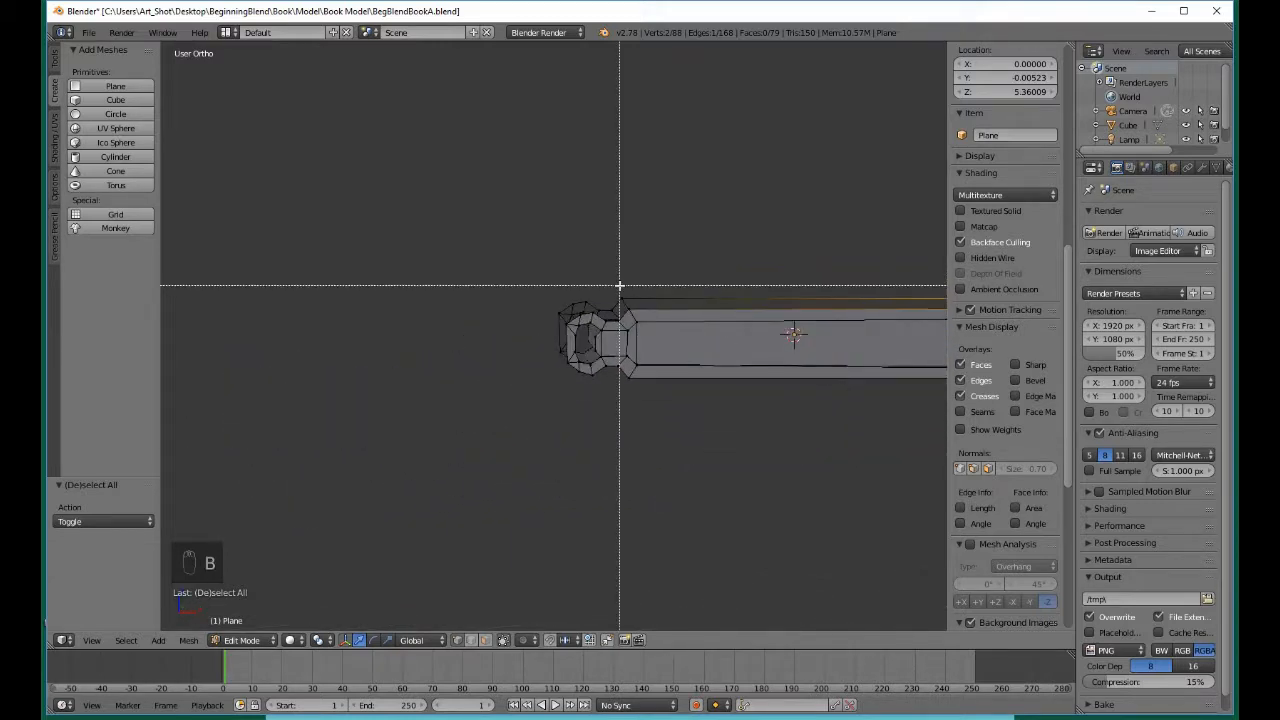
pyautogui.moveTo(620, 286); pyautogui.dragTo(638, 312)
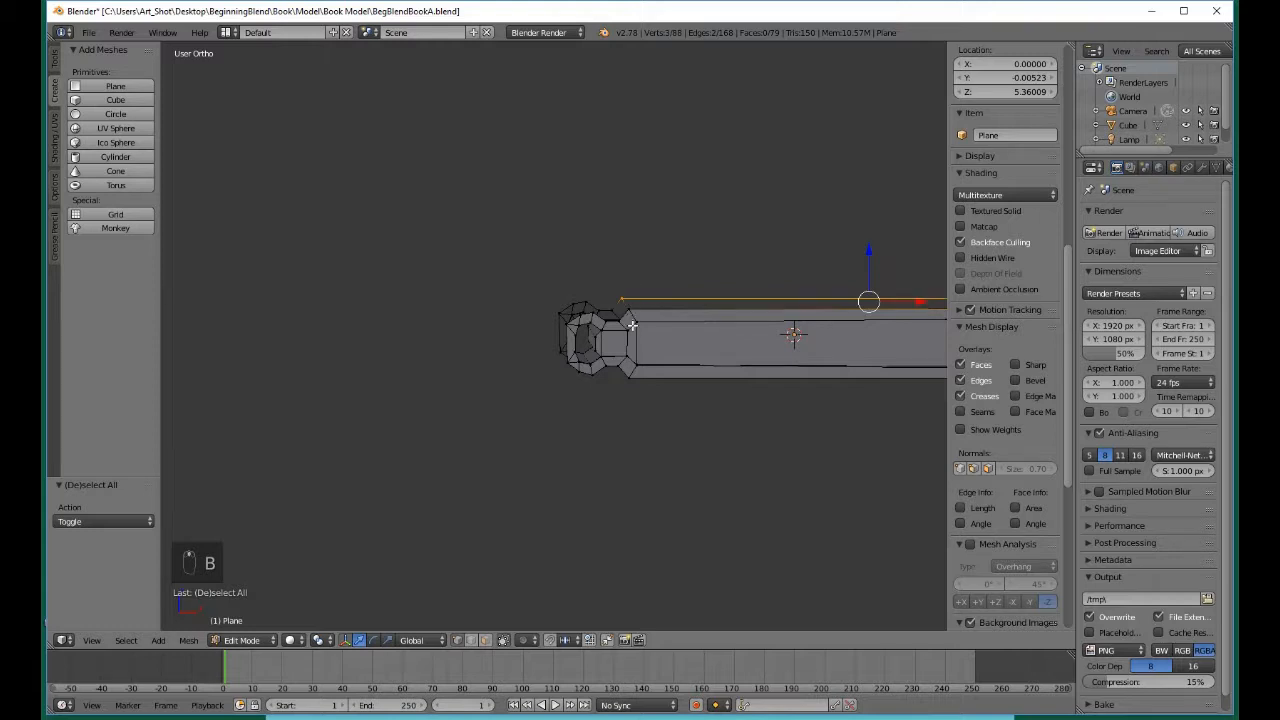
pyautogui.moveTo(632, 325); pyautogui.dragTo(633, 325, button='middle')
pyautogui.press('b')
pyautogui.moveTo(628, 300); pyautogui.dragTo(634, 308)
pyautogui.press('f')
pyautogui.press('a')
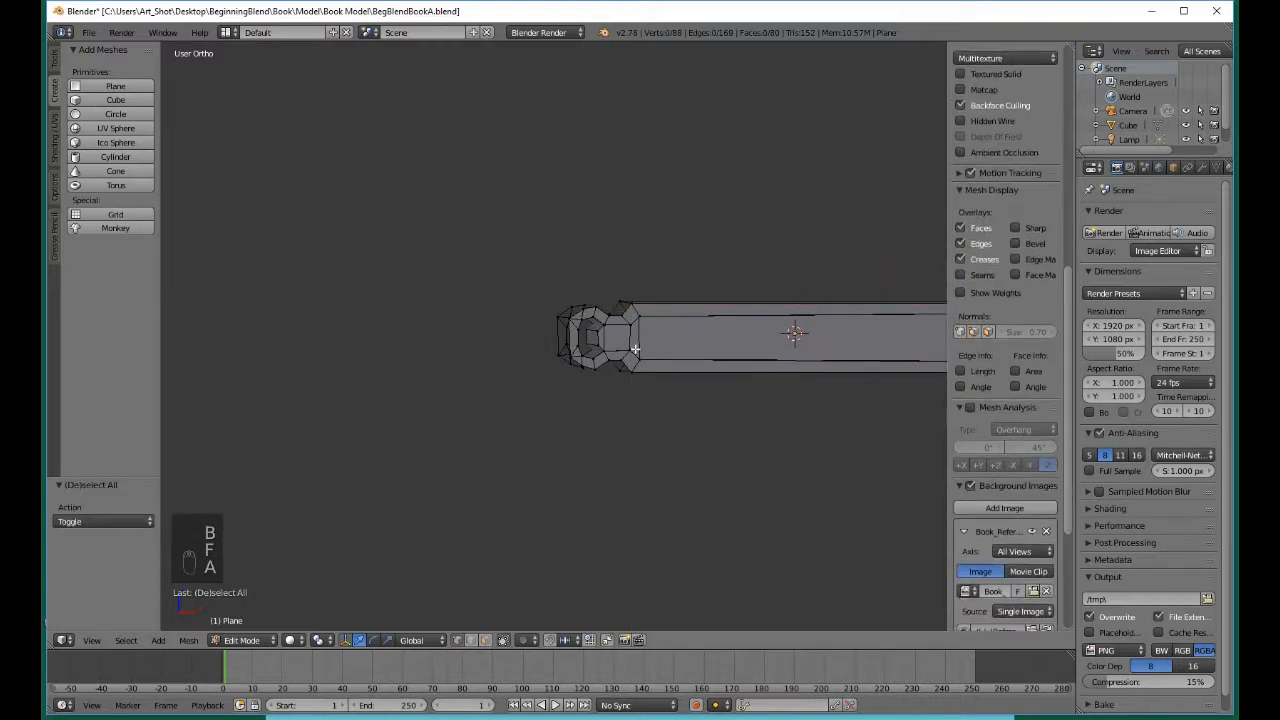
# Fill the slanted face from the upper cover's spine-side edge down to the groove, joining both book ends
pyautogui.scroll(3, 634, 348)
pyautogui.press('b')
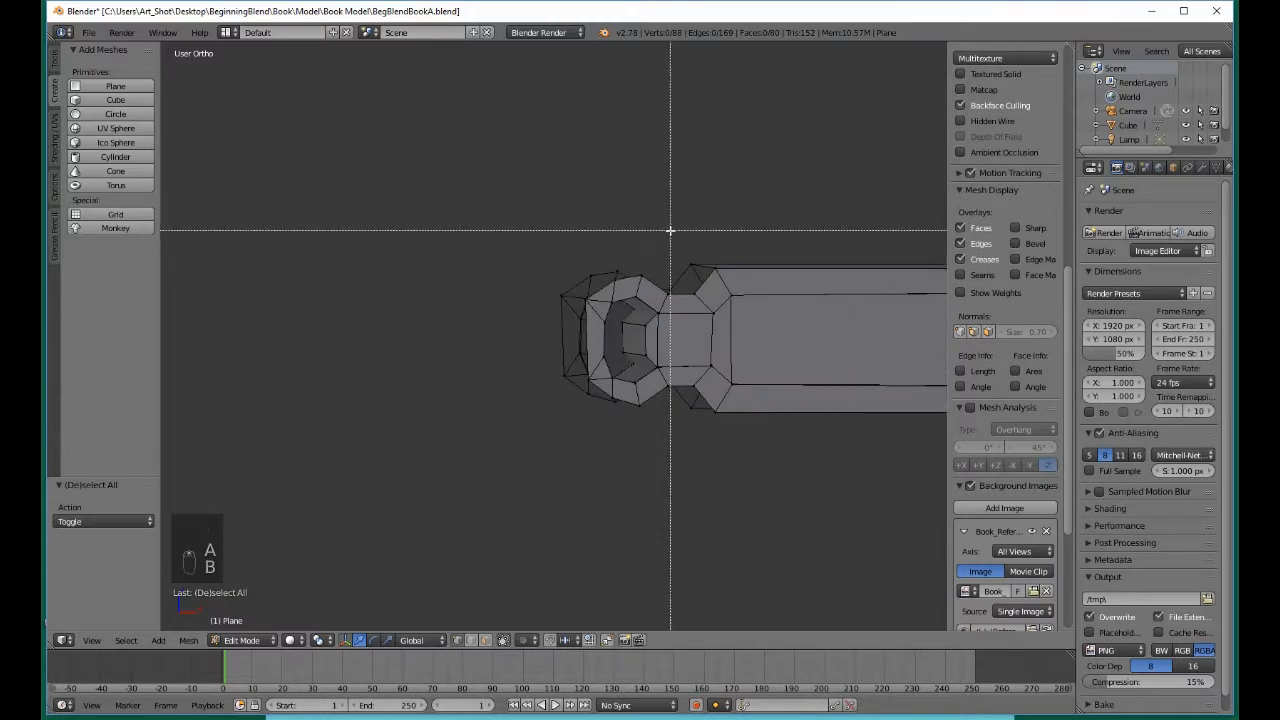
pyautogui.moveTo(670, 231); pyautogui.dragTo(669, 299)
pyautogui.press('b')
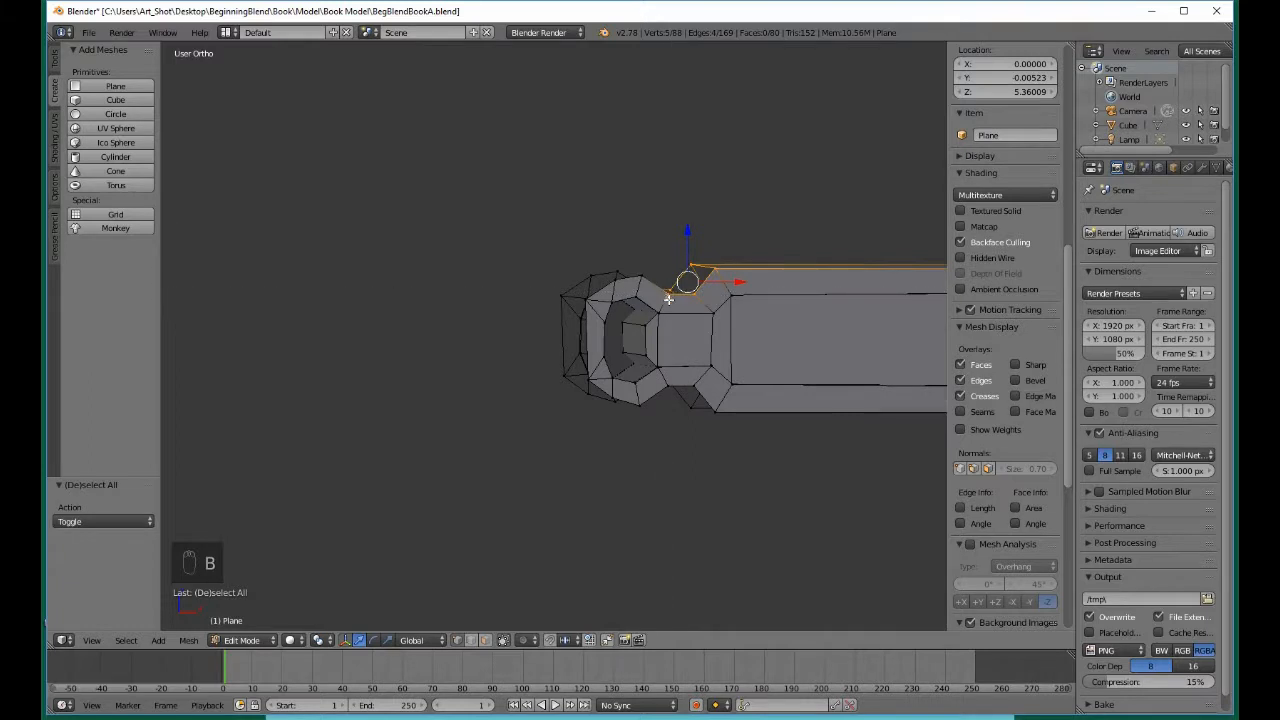
pyautogui.moveTo(669, 299); pyautogui.dragTo(683, 312, button='middle')
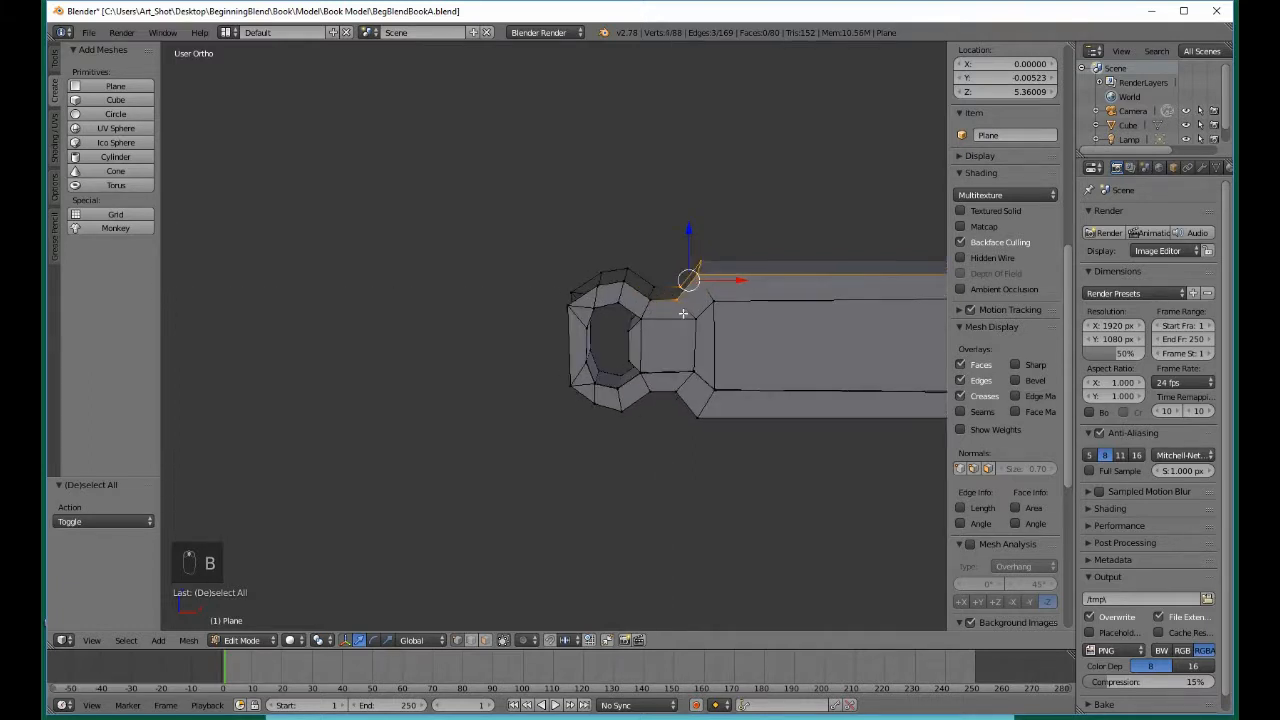
pyautogui.press('f')
# Fill the flat floor of the upper cover's groove between both book ends
pyautogui.press('b')
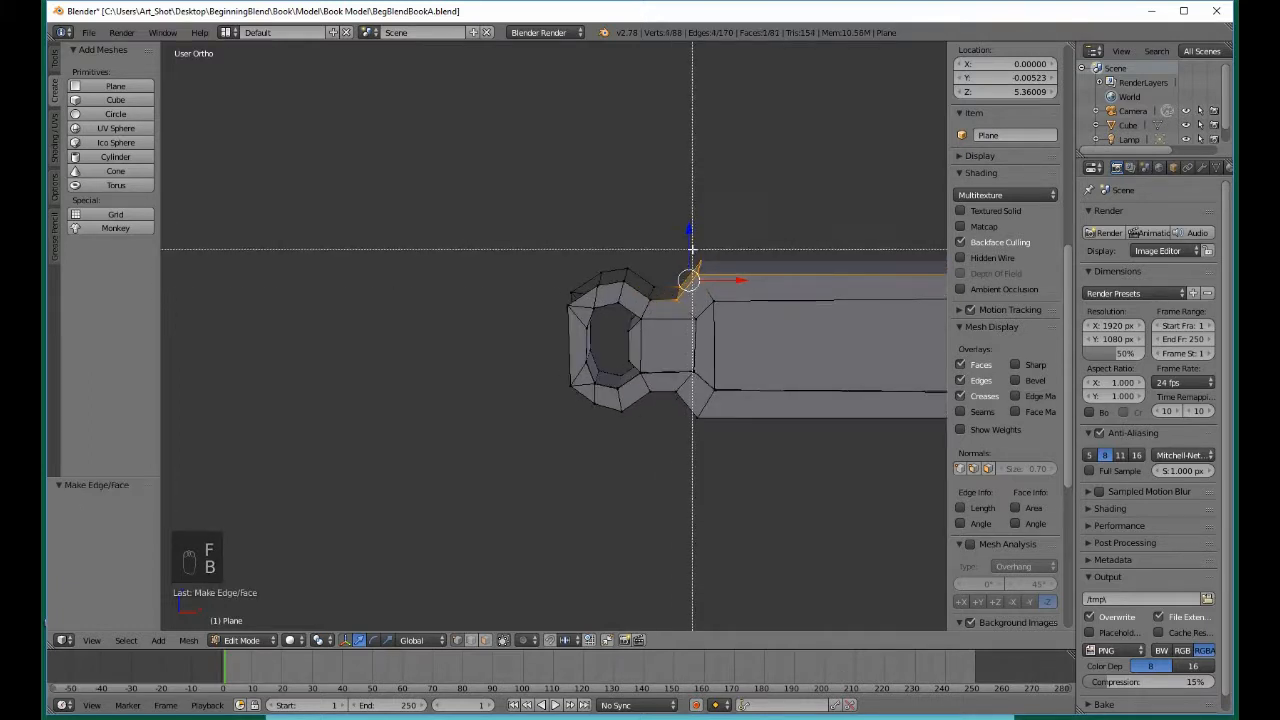
pyautogui.moveTo(690, 249); pyautogui.dragTo(672, 296)
pyautogui.press('b')
pyautogui.press('f')
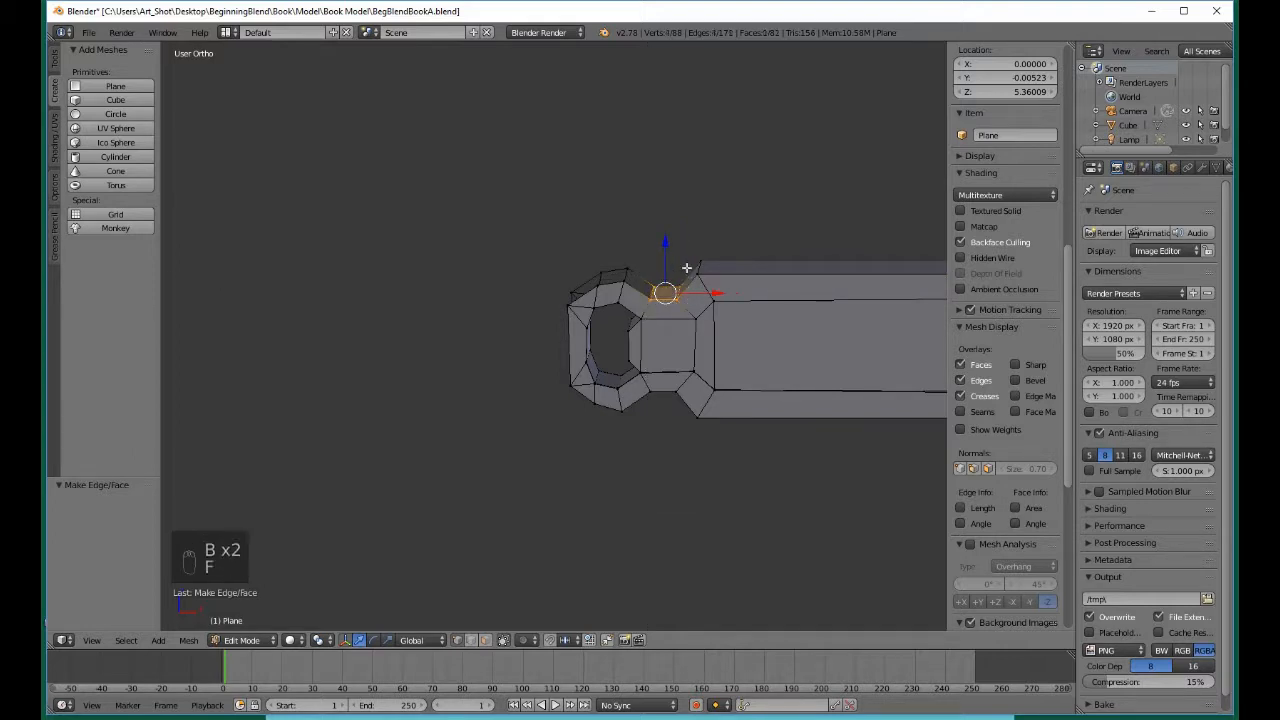
# Fill the slanted face rising from the upper groove floor to the top of the rounded spine, joining both book ends
pyautogui.press('b')
pyautogui.moveTo(673, 271); pyautogui.dragTo(704, 308, button='middle')
pyautogui.press('b')
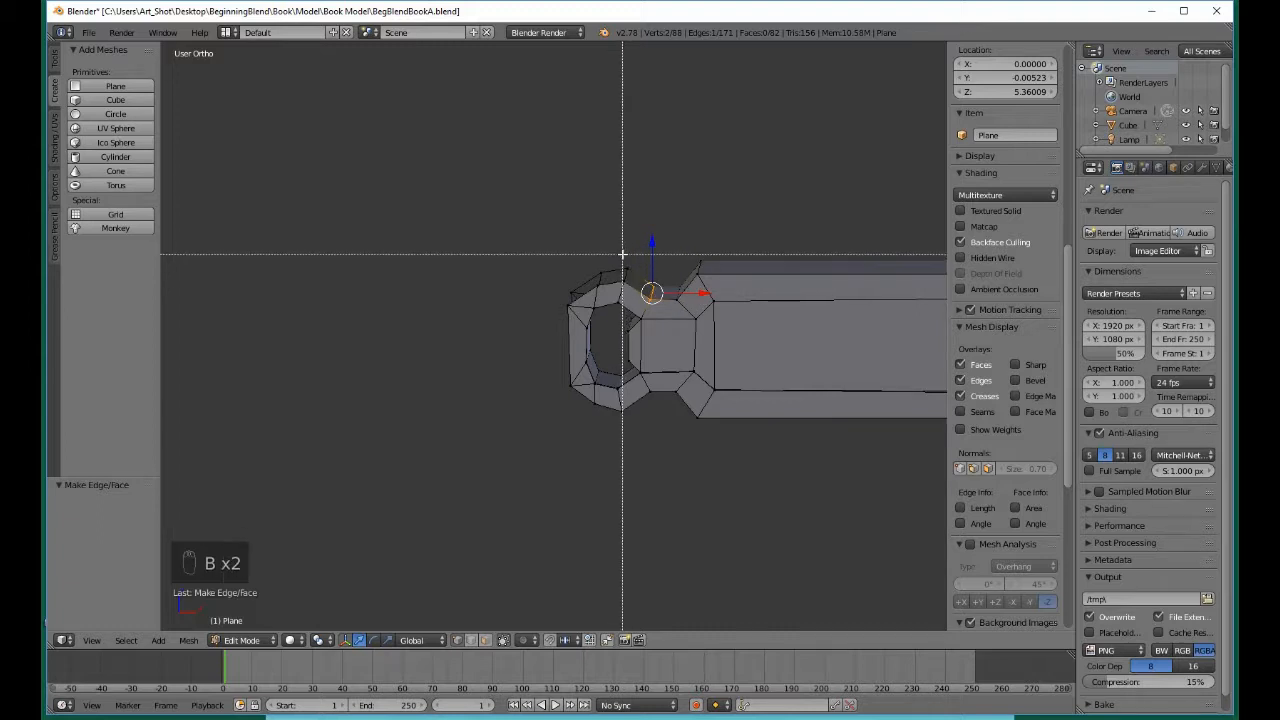
pyautogui.moveTo(618, 252); pyautogui.dragTo(640, 287)
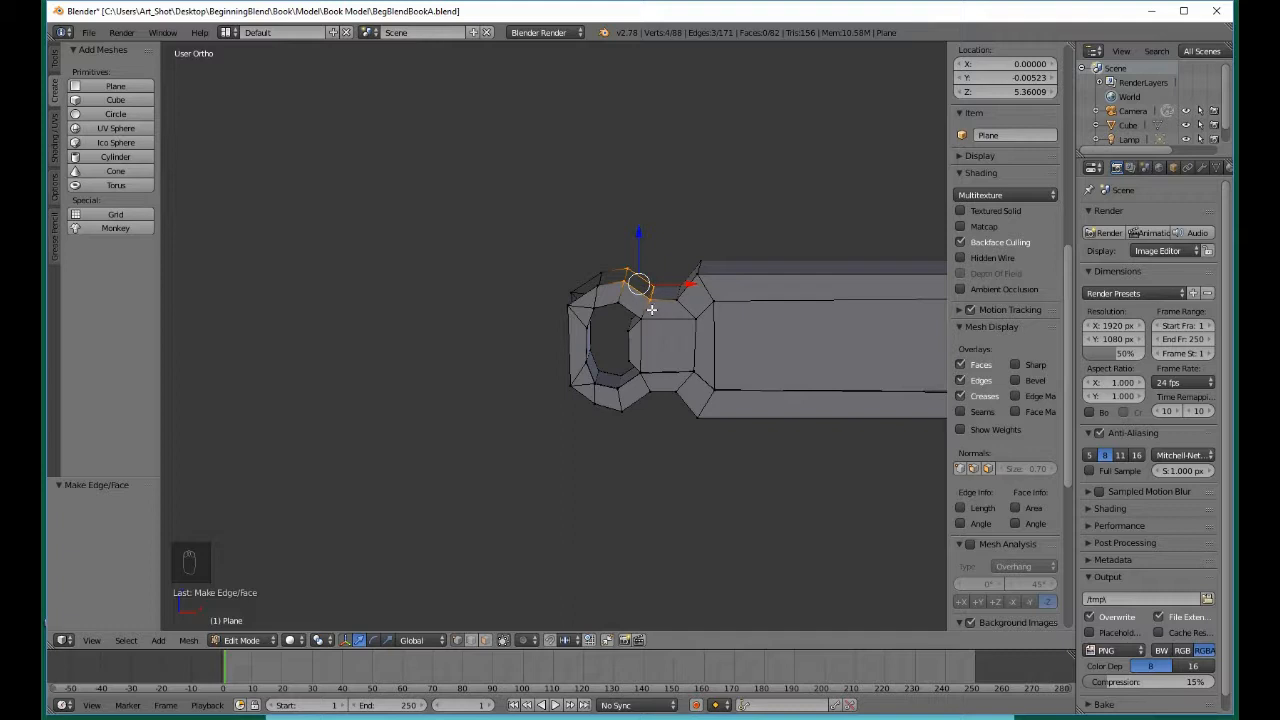
pyautogui.press('f')
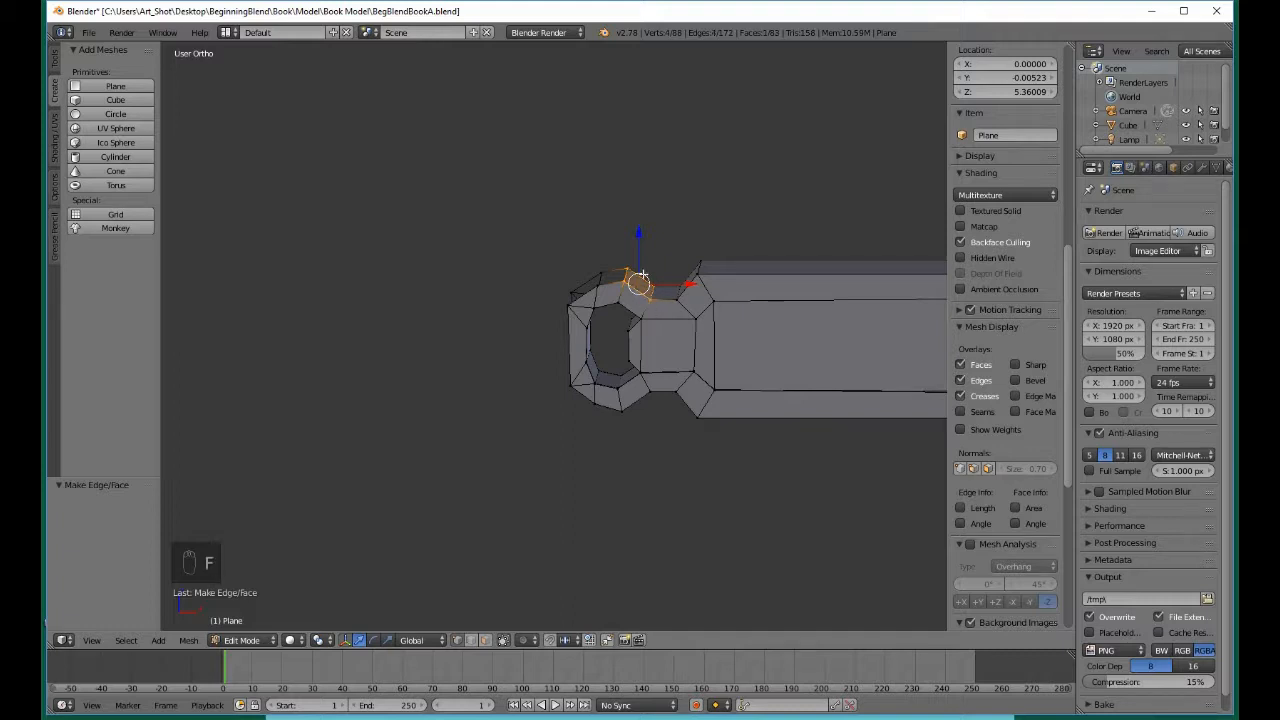
# Fill the top face of the rounded spine between its two upper vertex pairs across both book ends
pyautogui.press('b')
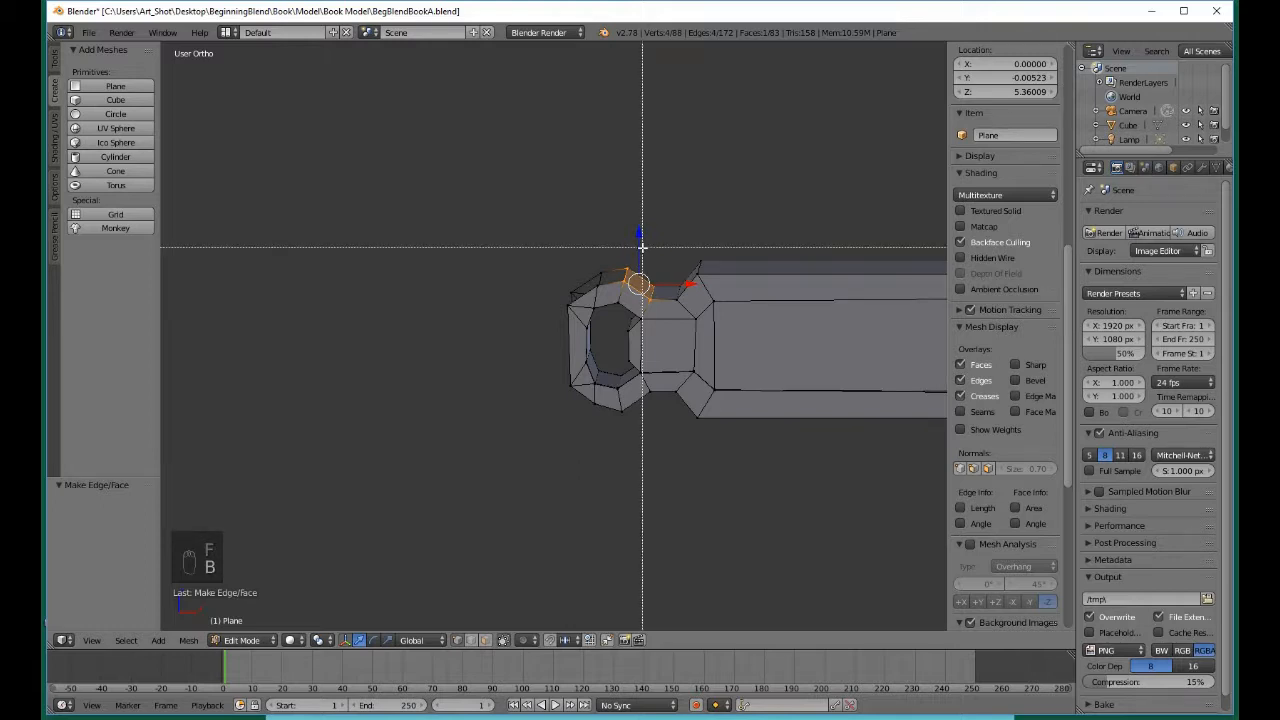
pyautogui.moveTo(642, 247); pyautogui.dragTo(677, 319)
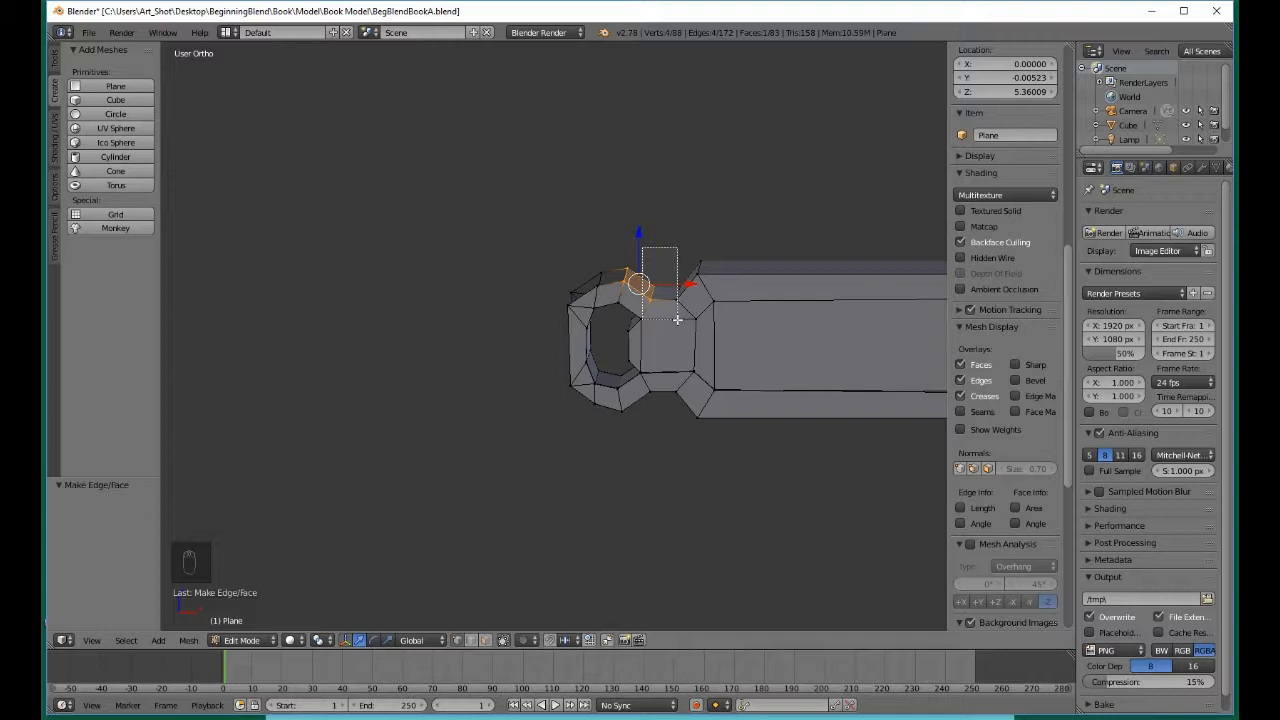
pyautogui.moveTo(677, 319); pyautogui.dragTo(676, 319)
pyautogui.moveTo(676, 319); pyautogui.dragTo(676, 319, button='middle')
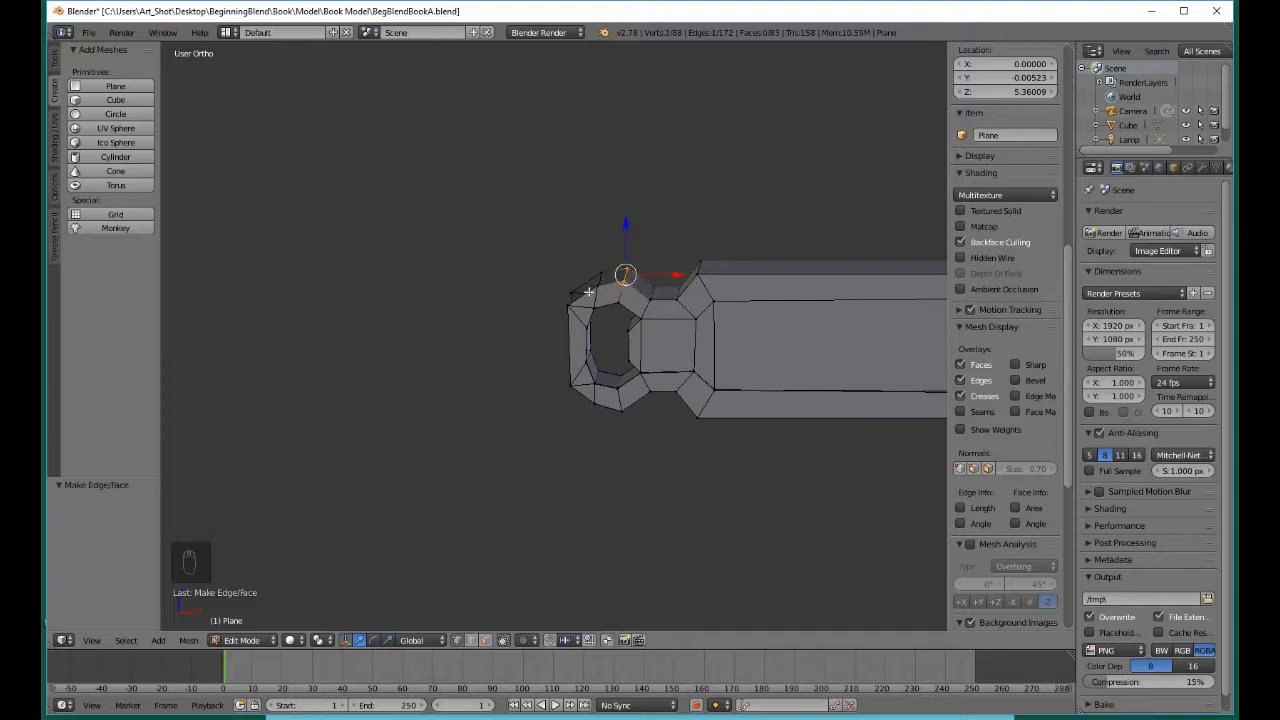
pyautogui.press('b')
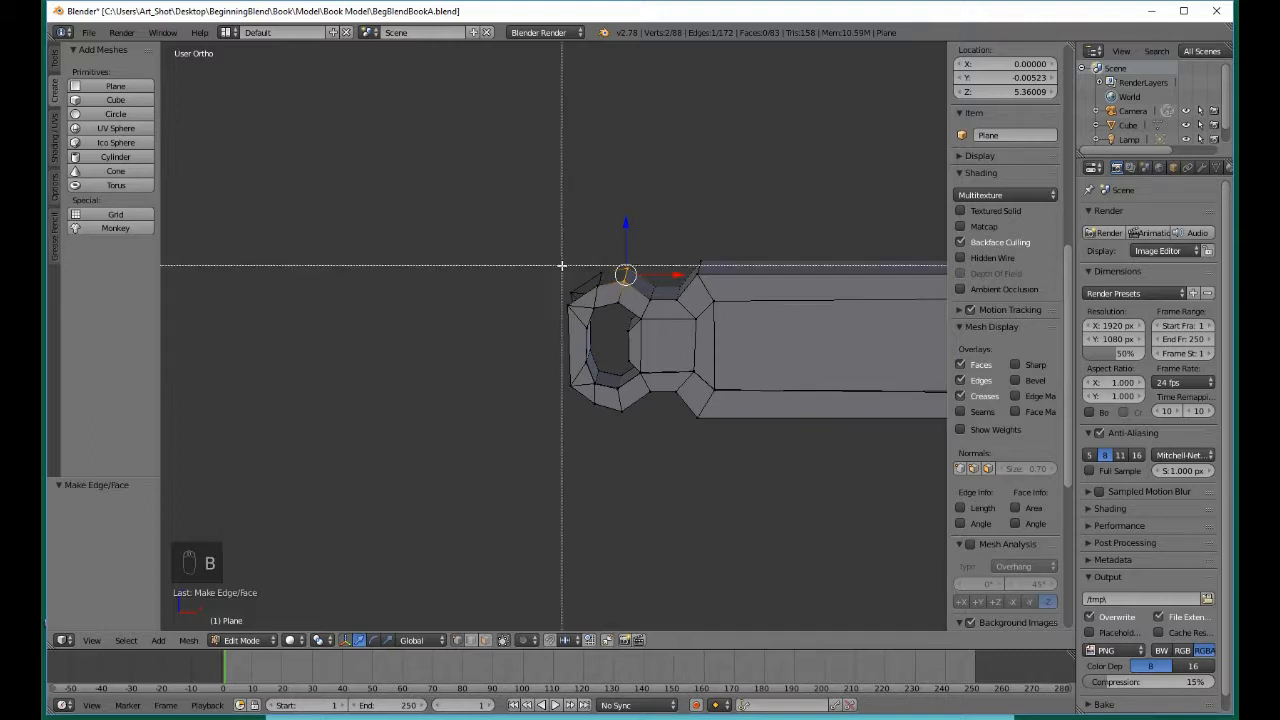
pyautogui.moveTo(594, 257); pyautogui.dragTo(613, 288)
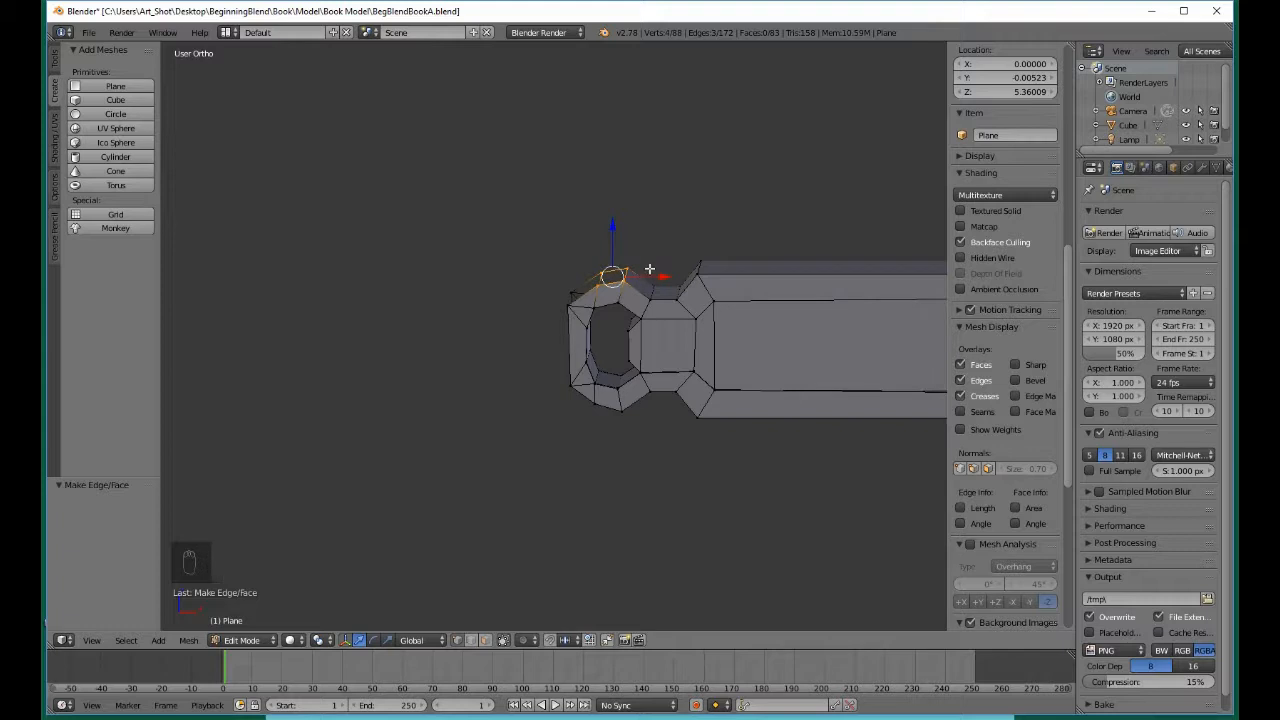
pyautogui.press('f')
# Fill the slanted upper corner face of the spine, from its top face down to its outermost edge
pyautogui.press('b')
pyautogui.moveTo(611, 259); pyautogui.dragTo(641, 289, button='middle')
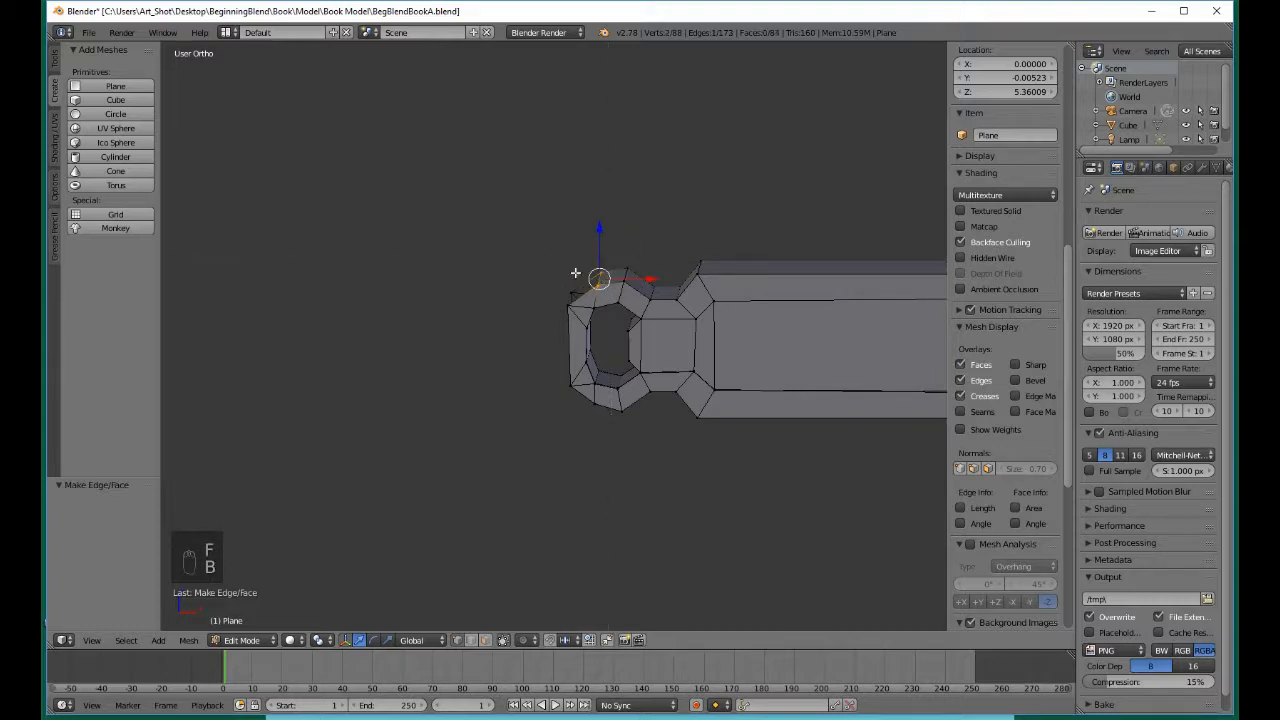
pyautogui.press('b')
pyautogui.moveTo(555, 274); pyautogui.dragTo(584, 316)
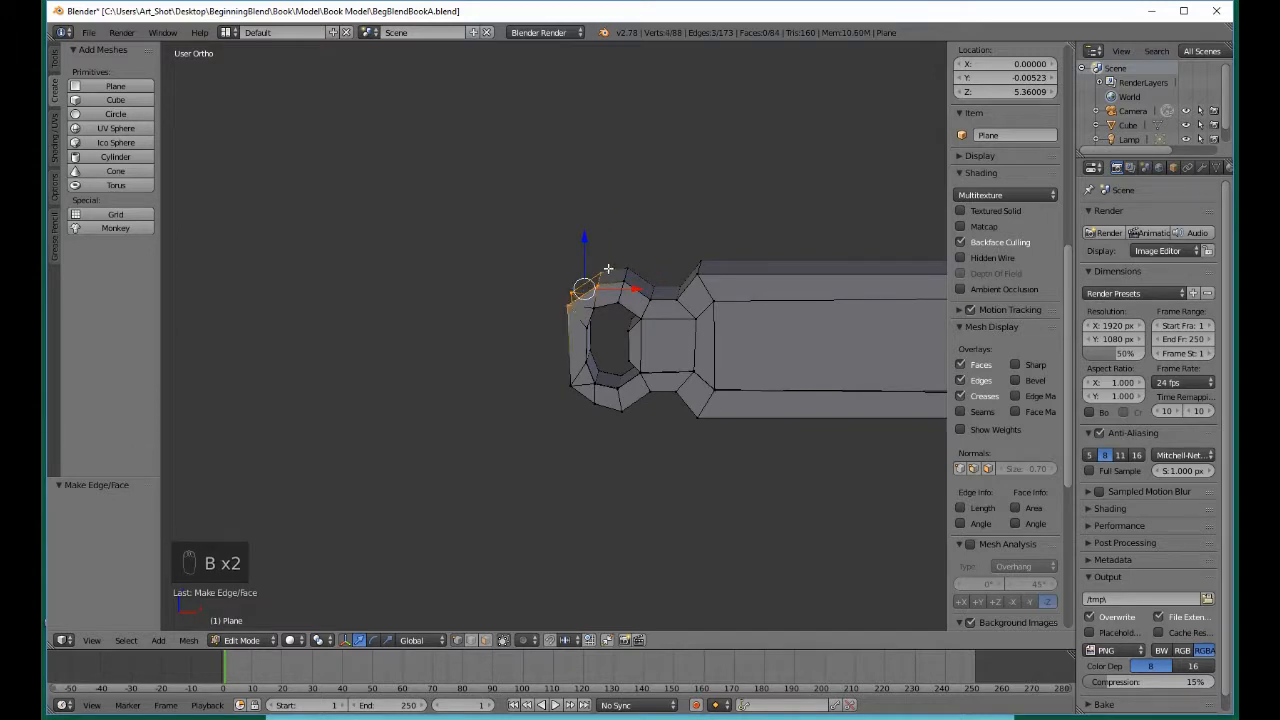
pyautogui.press('f')
# Fill the spine's vertical outermost face between its upper and lower outer corners, joining both book ends
pyautogui.press('b')
pyautogui.moveTo(598, 266); pyautogui.dragTo(636, 308, button='middle')
pyautogui.moveTo(623, 394); pyautogui.dragTo(624, 396, button='middle')
pyautogui.press('b')
pyautogui.moveTo(559, 364); pyautogui.dragTo(587, 394)
pyautogui.press('f')
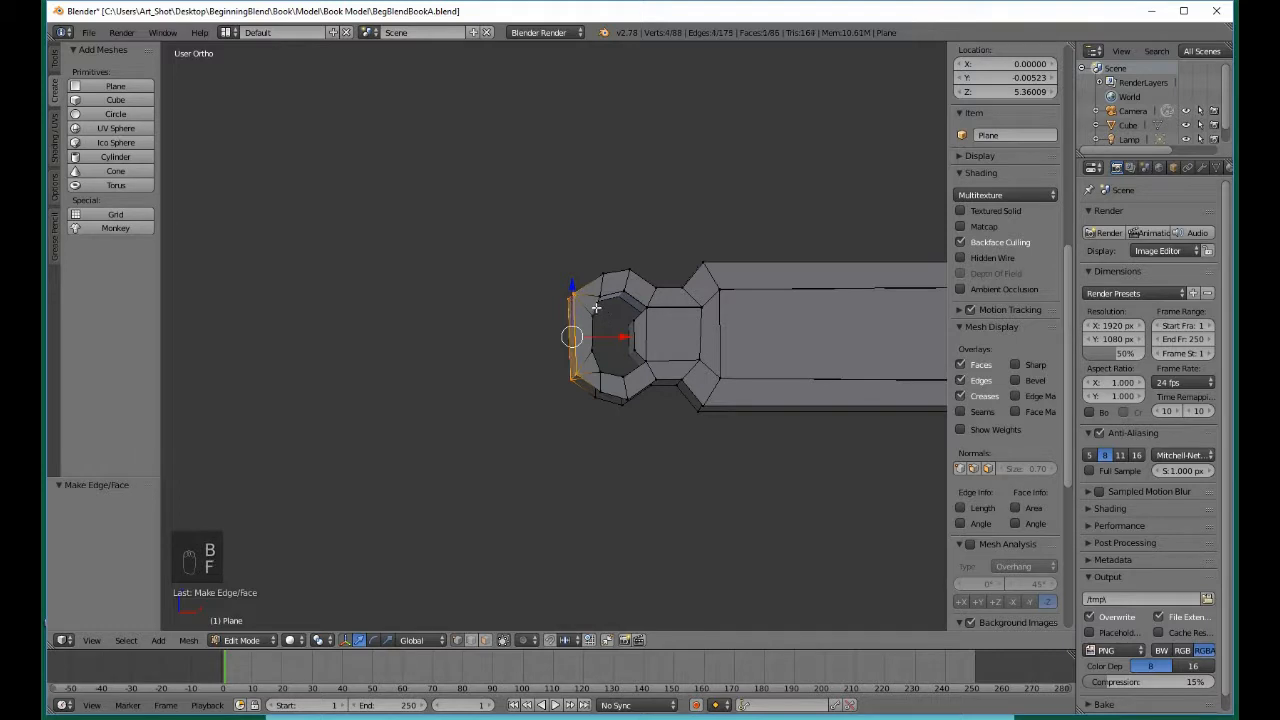
# Fill the slanted lower corner face of the spine, running from its vertical outer face down to its underside
pyautogui.moveTo(541, 265); pyautogui.dragTo(605, 320, button='middle')
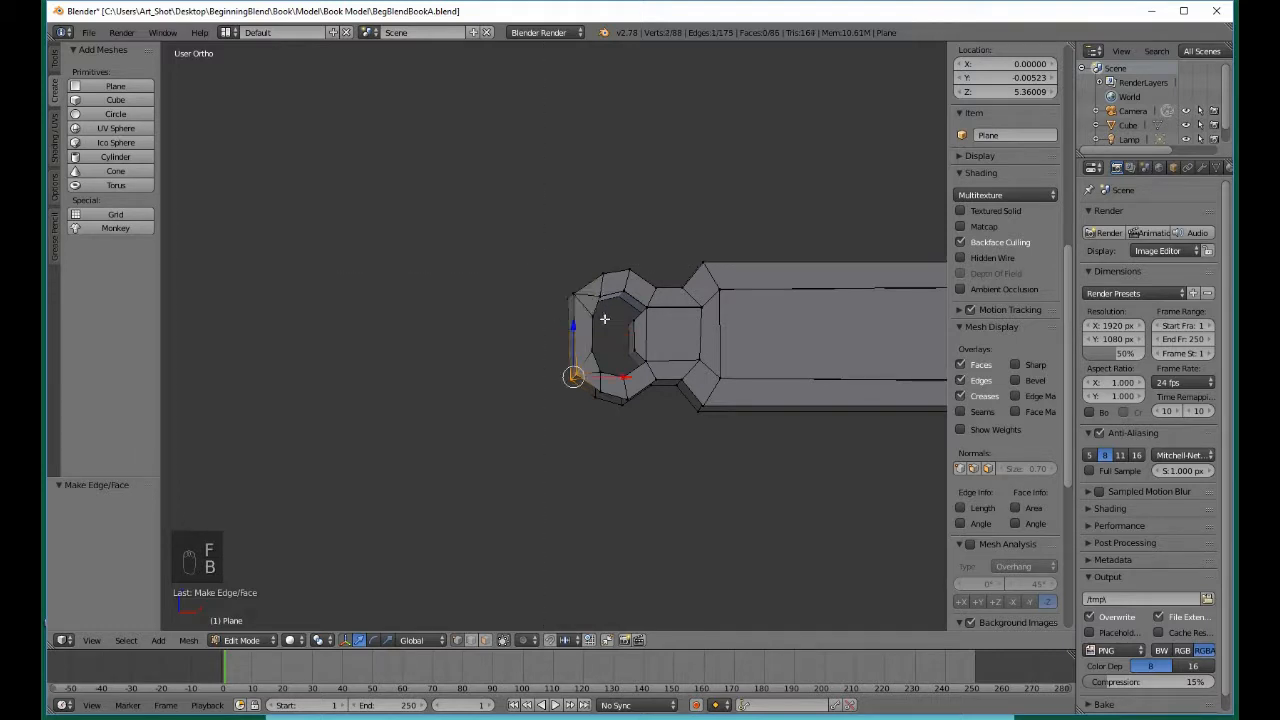
pyautogui.press('b')
pyautogui.moveTo(573, 377); pyautogui.dragTo(600, 420)
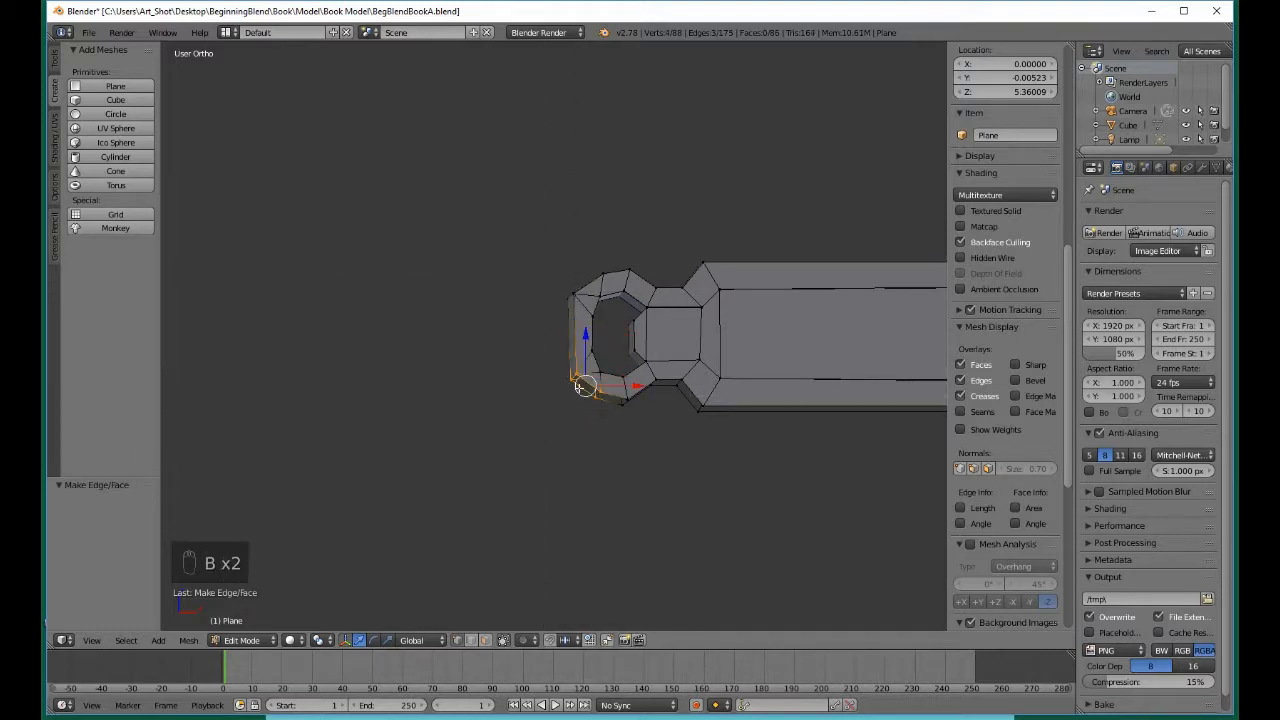
pyautogui.press('f')
# Fill the underside face of the rounded spine between its two lowest vertex pairs across both book ends
pyautogui.press('b')
pyautogui.moveTo(559, 362); pyautogui.dragTo(590, 400, button='middle')
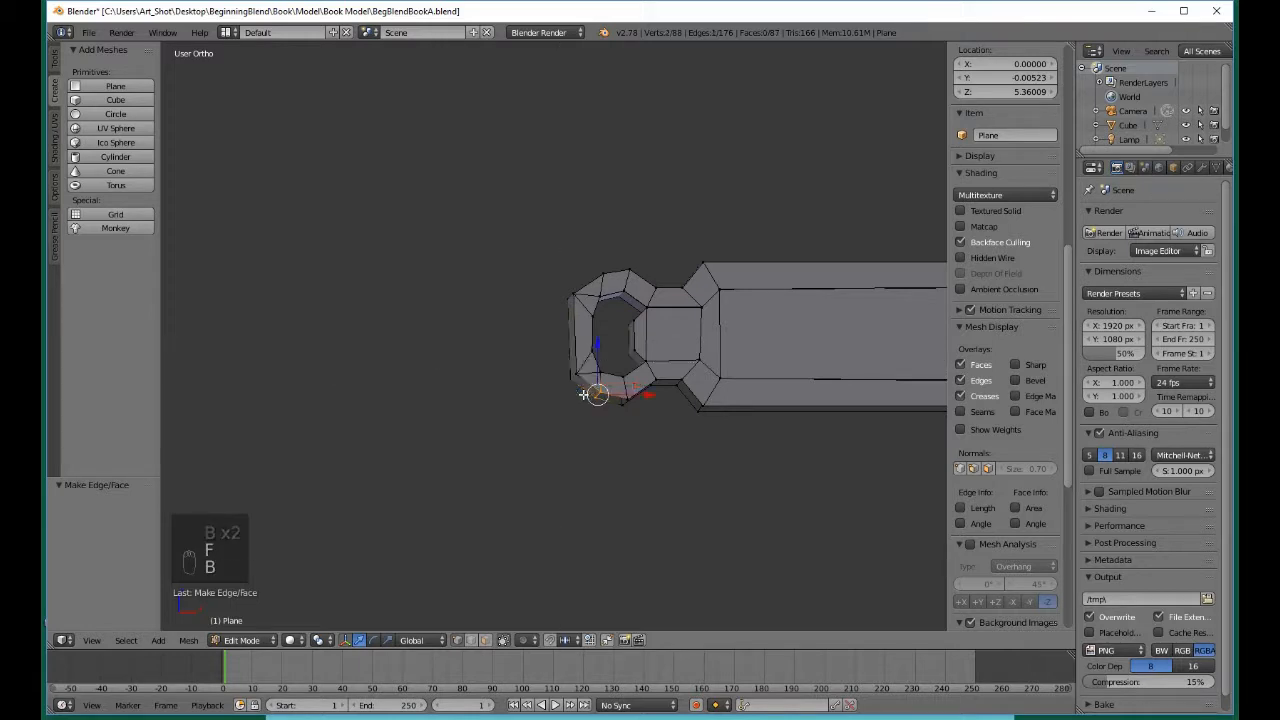
pyautogui.press('b')
pyautogui.moveTo(617, 395); pyautogui.dragTo(634, 423)
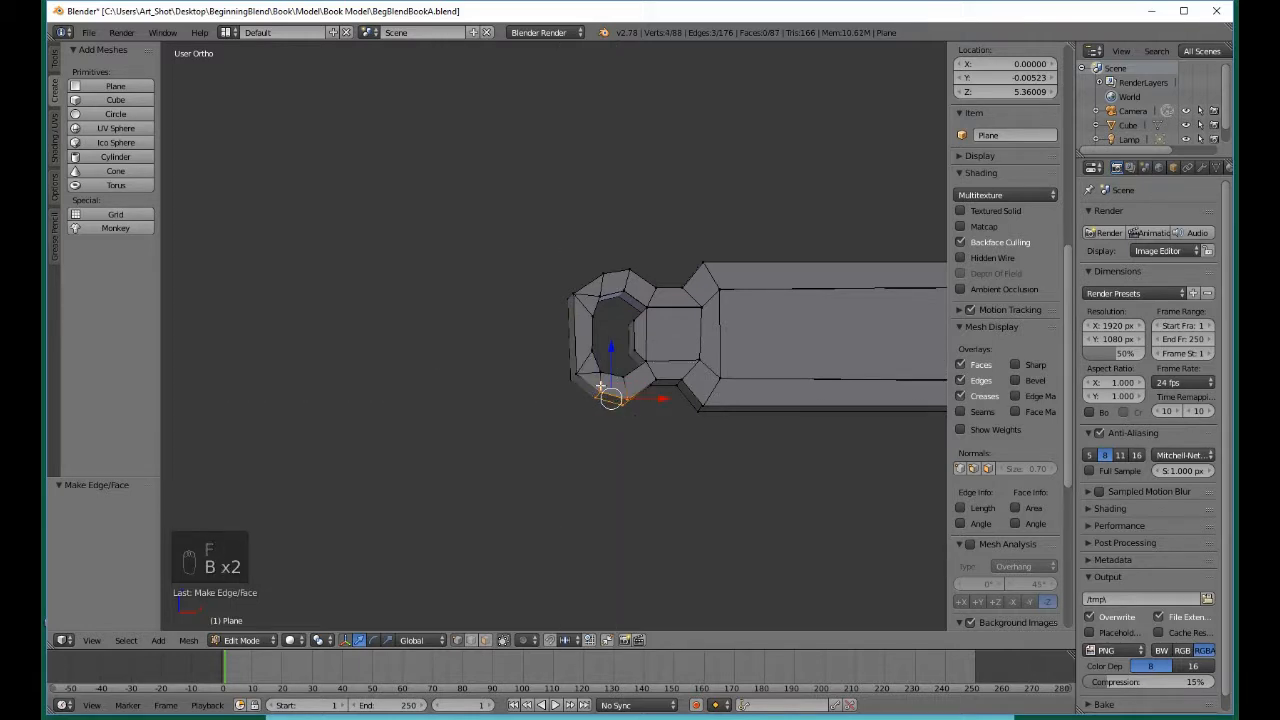
pyautogui.press('f')
# Fill the slanted face from the spine's underside up to the lower cover's groove, joining both book ends
pyautogui.press('b')
pyautogui.moveTo(600, 392); pyautogui.dragTo(623, 404, button='middle')
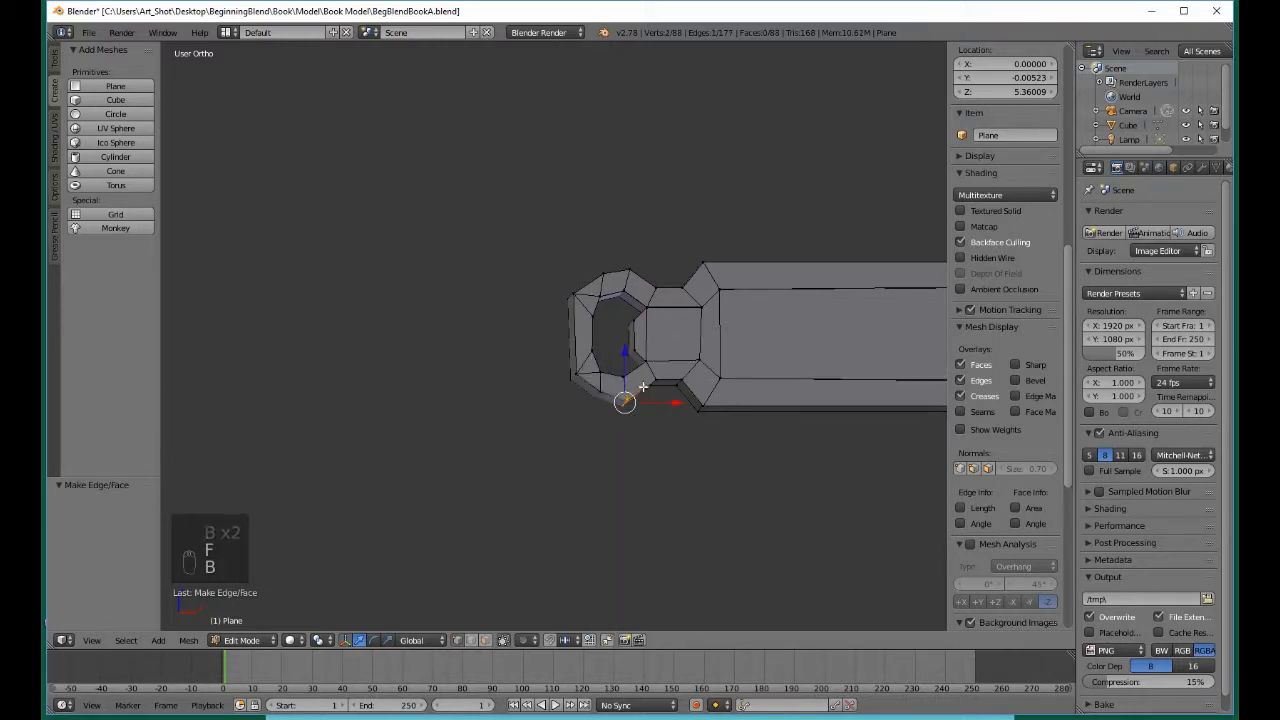
pyautogui.press('b')
pyautogui.moveTo(663, 392); pyautogui.dragTo(664, 393)
pyautogui.press('f')
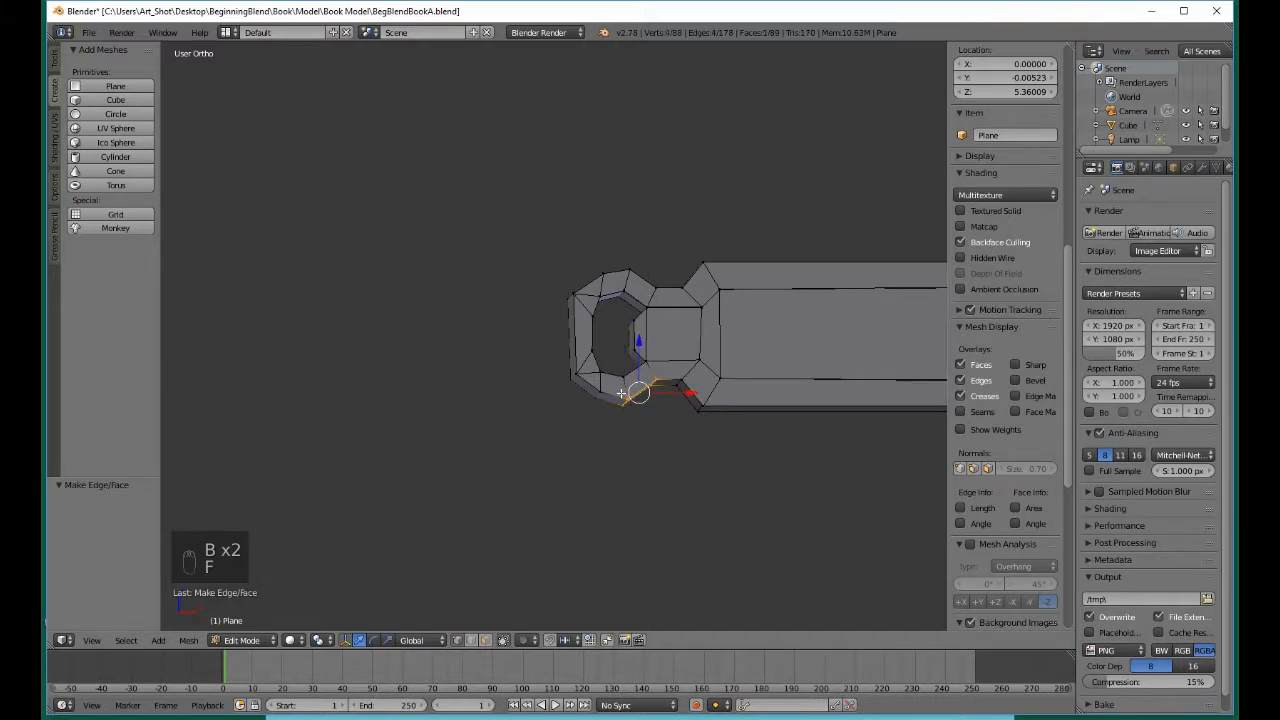
# Fill the flat face of the lower cover's groove between both book ends
pyautogui.press('b')
pyautogui.moveTo(620, 393); pyautogui.dragTo(630, 410, button='middle')
pyautogui.press('b')
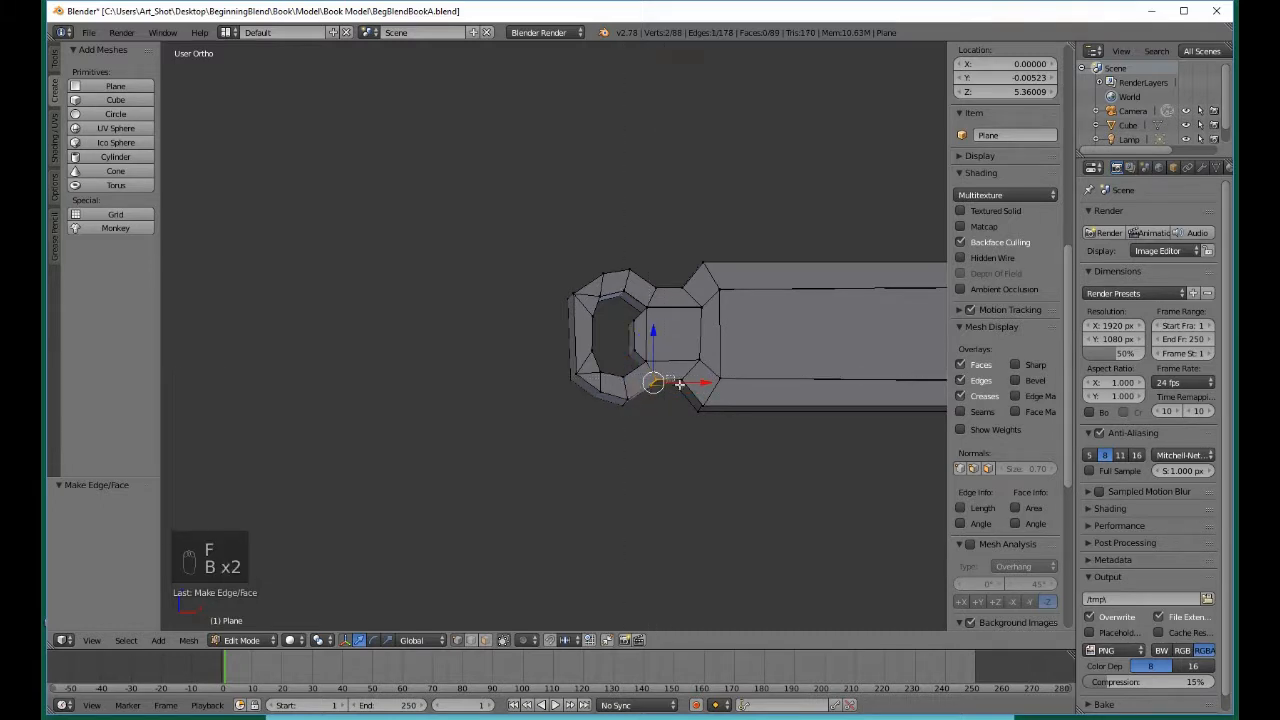
pyautogui.moveTo(664, 373); pyautogui.dragTo(690, 392)
pyautogui.press('f')
# Fill the slanted face from the lower groove down to the lower cover's spine-side edge, joining both book ends
pyautogui.press('b')
pyautogui.moveTo(651, 373); pyautogui.dragTo(664, 402, button='middle')
pyautogui.press('b')
pyautogui.moveTo(691, 399); pyautogui.dragTo(722, 425)
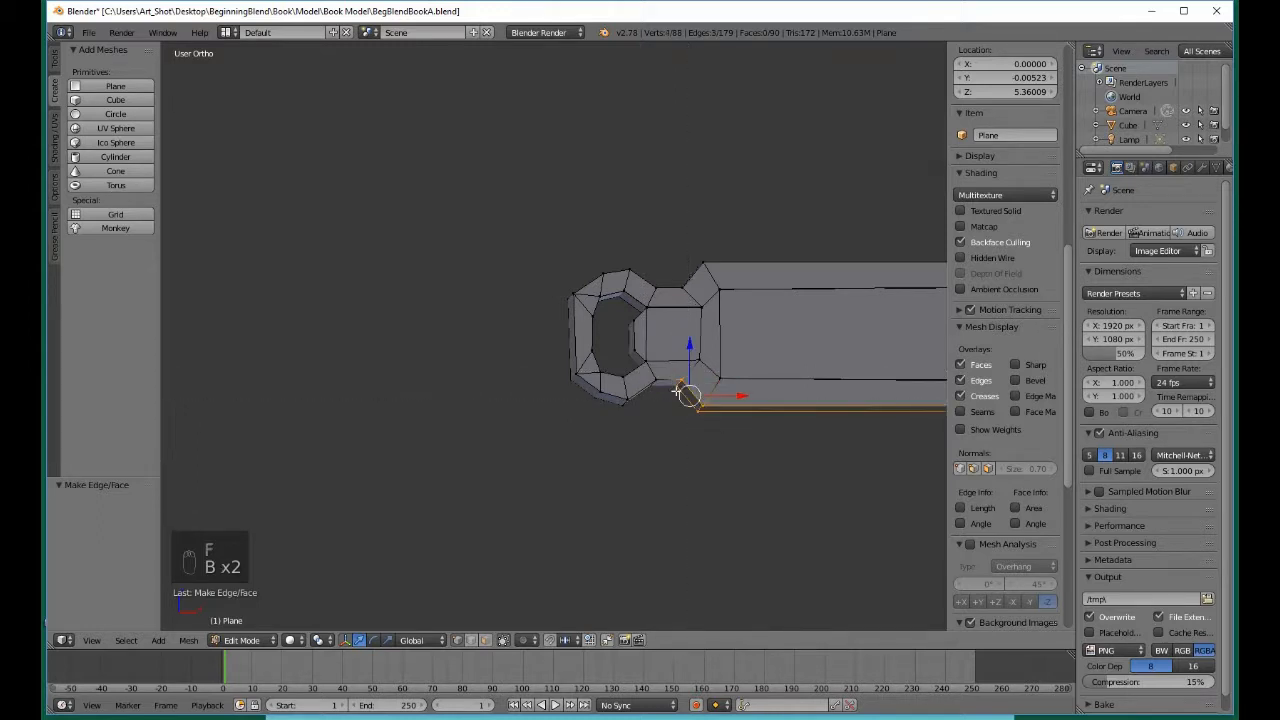
pyautogui.press('f')
# Fill the large outer face of the lower cover between its four corner vertices across both book ends, and deselect it
pyautogui.press('b')
pyautogui.moveTo(668, 376); pyautogui.dragTo(690, 405, button='middle')
pyautogui.moveTo(717, 457); pyautogui.dragTo(487, 405, button='middle')
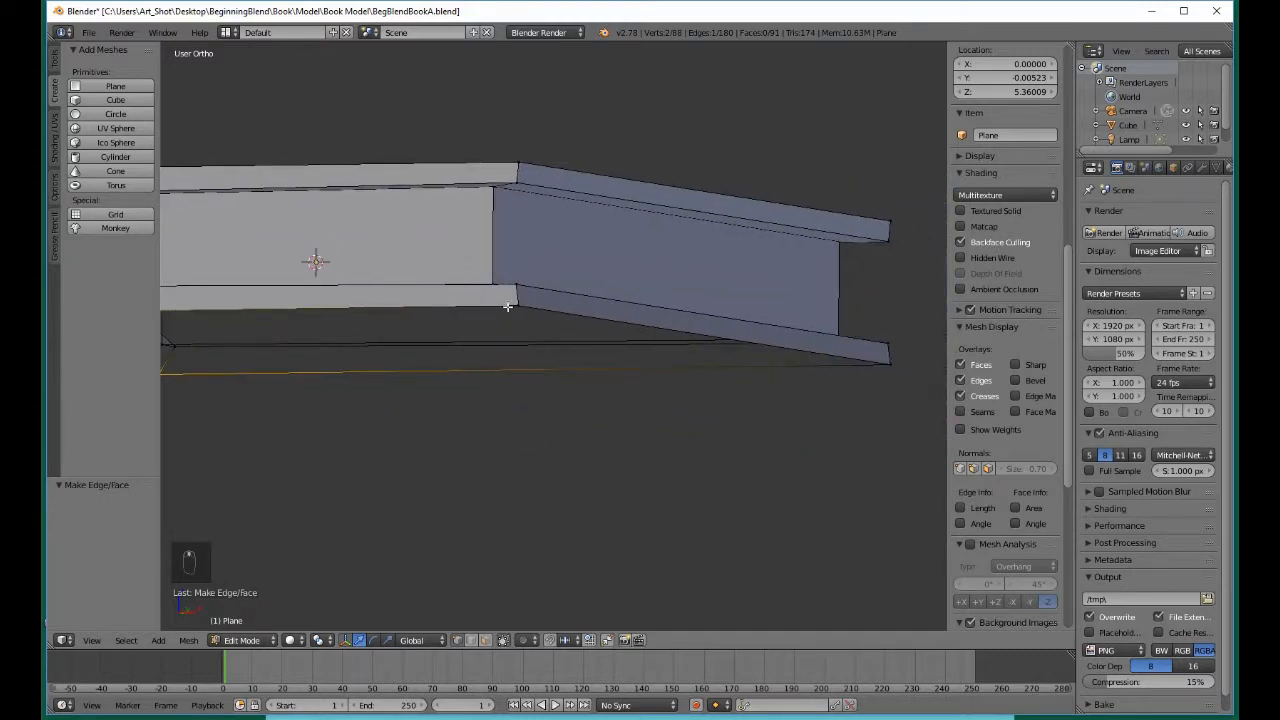
pyautogui.press('b')
pyautogui.moveTo(507, 306); pyautogui.dragTo(531, 317)
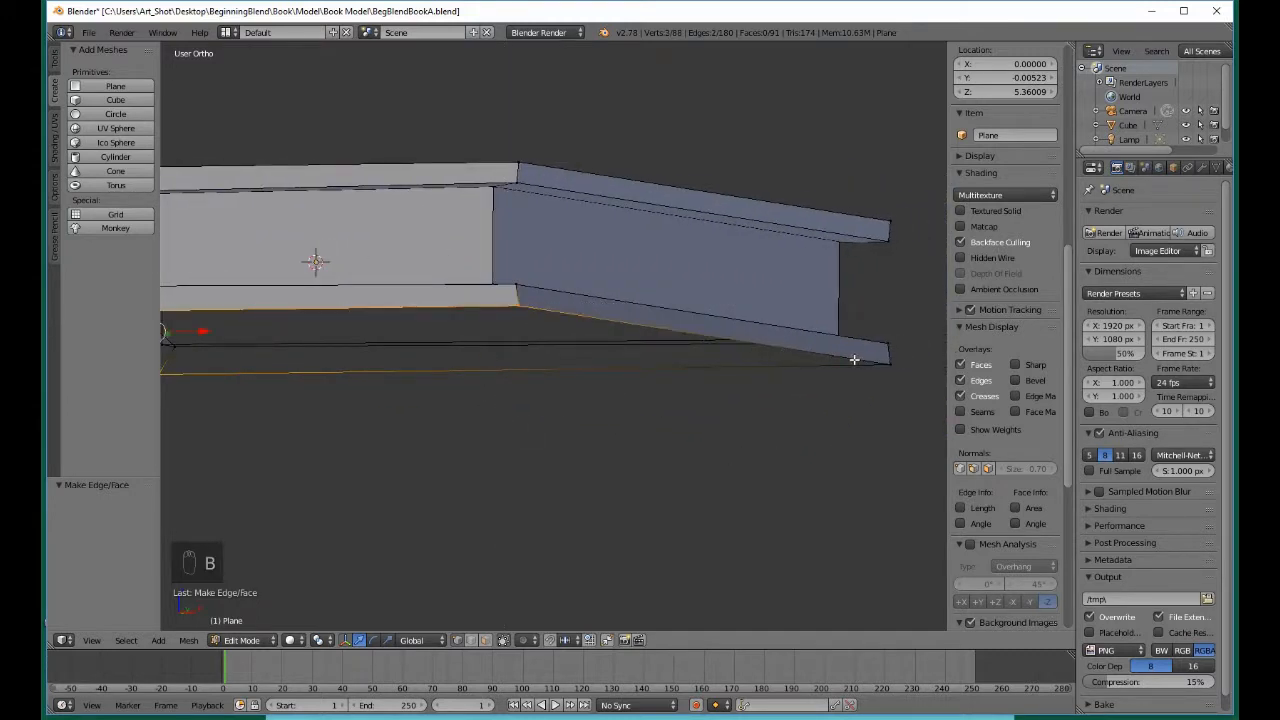
pyautogui.press('b')
pyautogui.moveTo(868, 354); pyautogui.dragTo(896, 384)
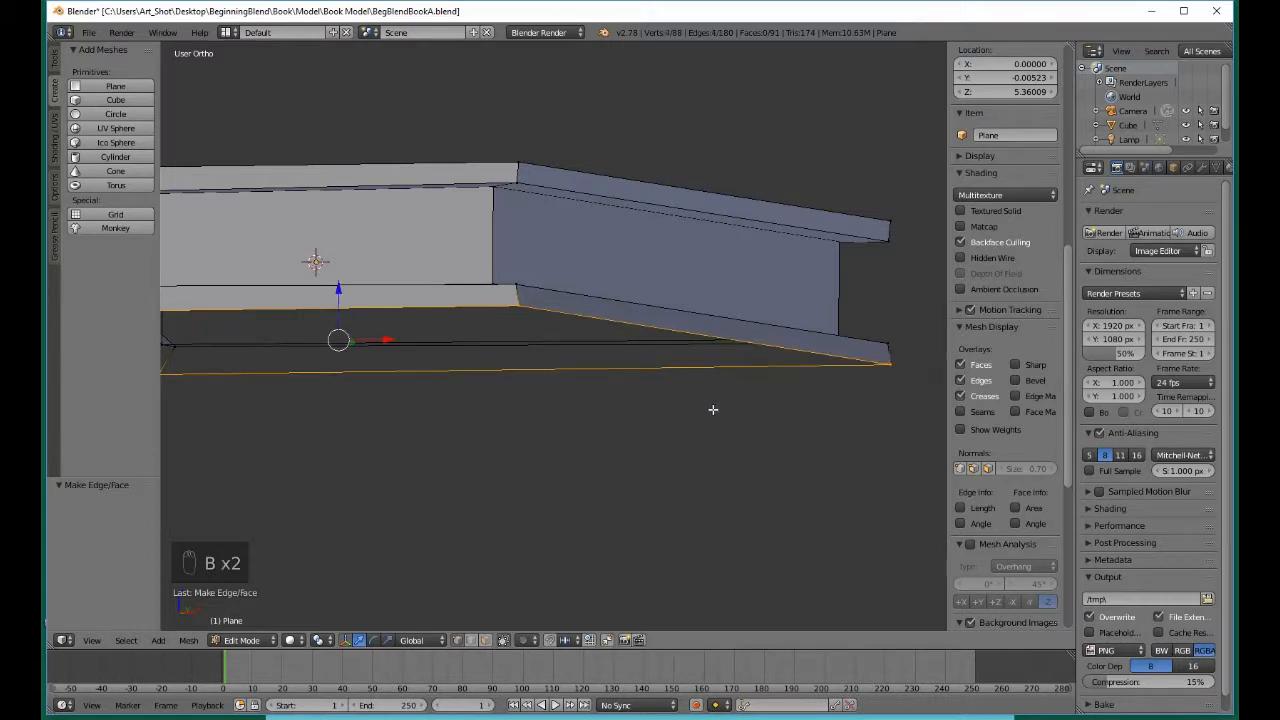
pyautogui.press('f')
pyautogui.scroll(-5, 651, 428)
pyautogui.press('a')
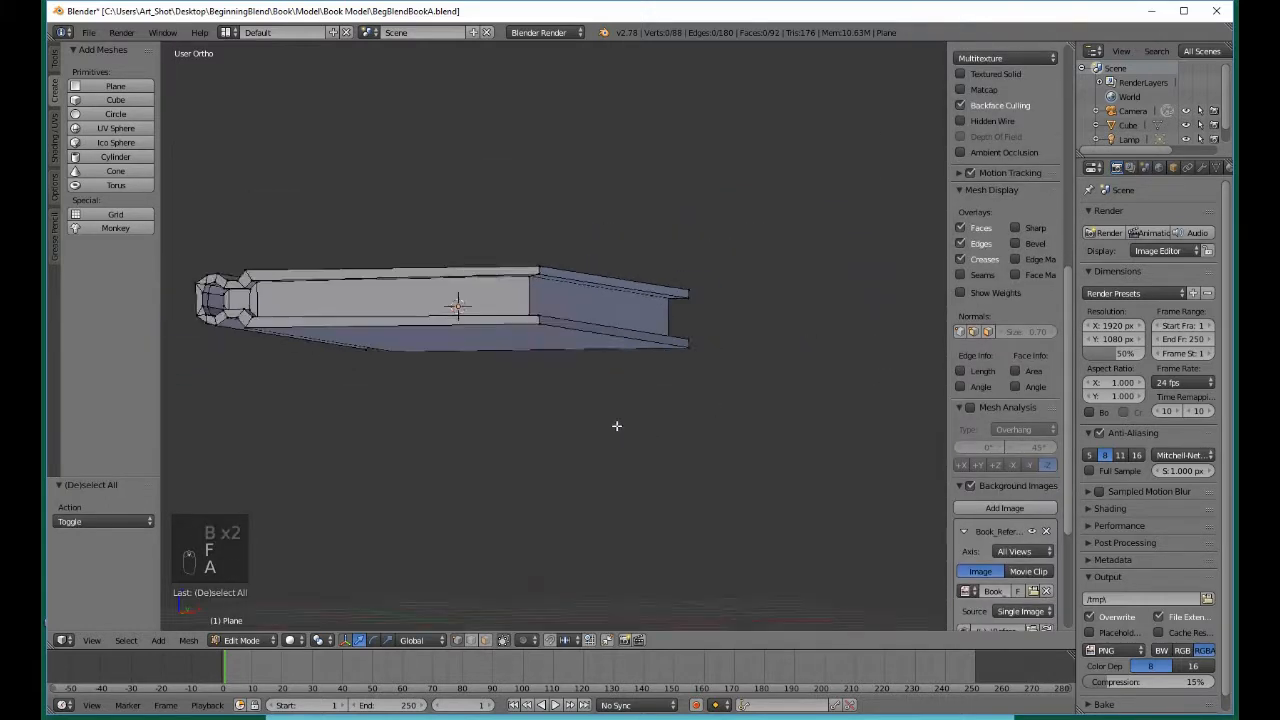
# In wireframe front view, flatten the lower cover's inner-edge vertices at both the fore-edge and spine side by scaling them to 0 along Z, then deselect
pyautogui.scroll(3, 593, 391)
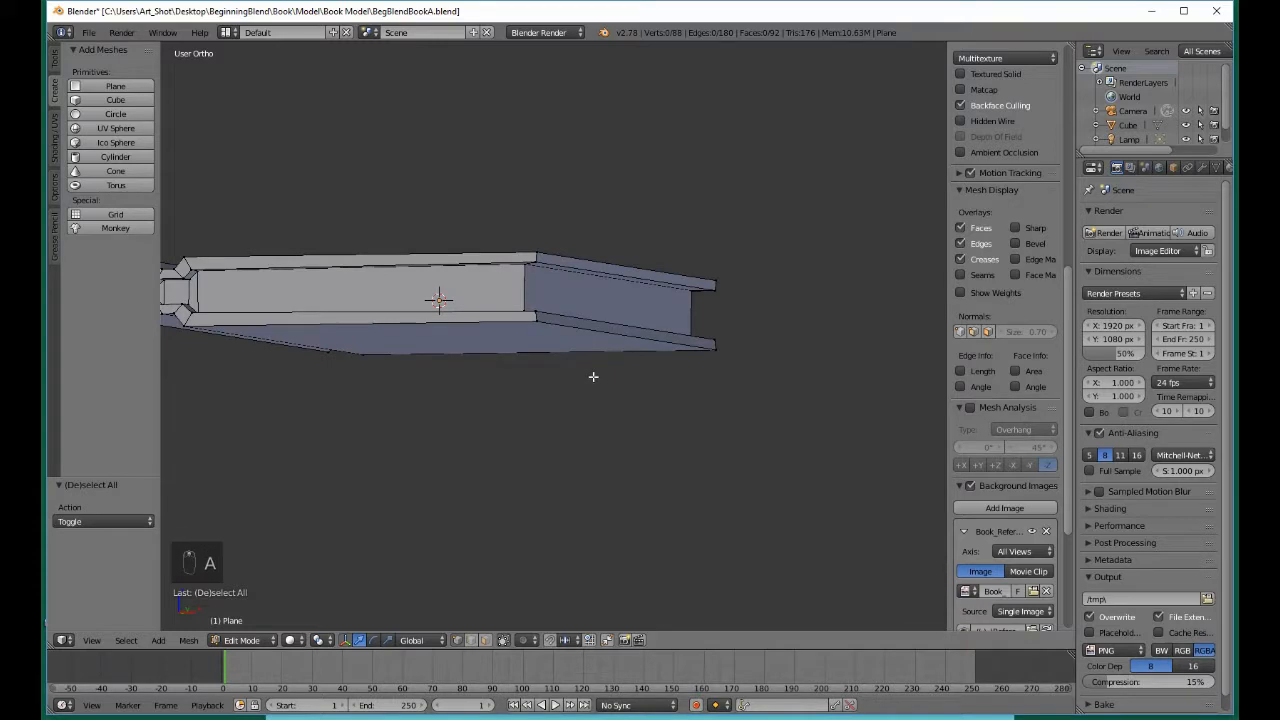
pyautogui.press('KP_1')
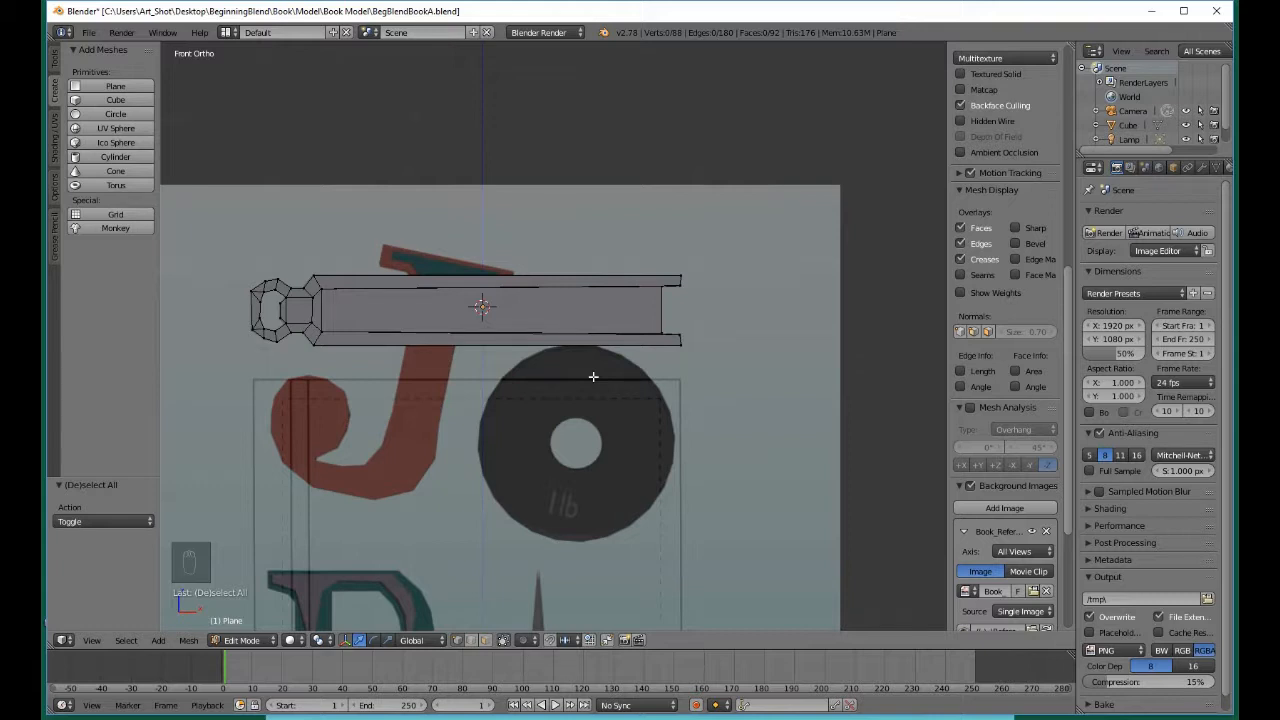
pyautogui.scroll(3, 533, 390)
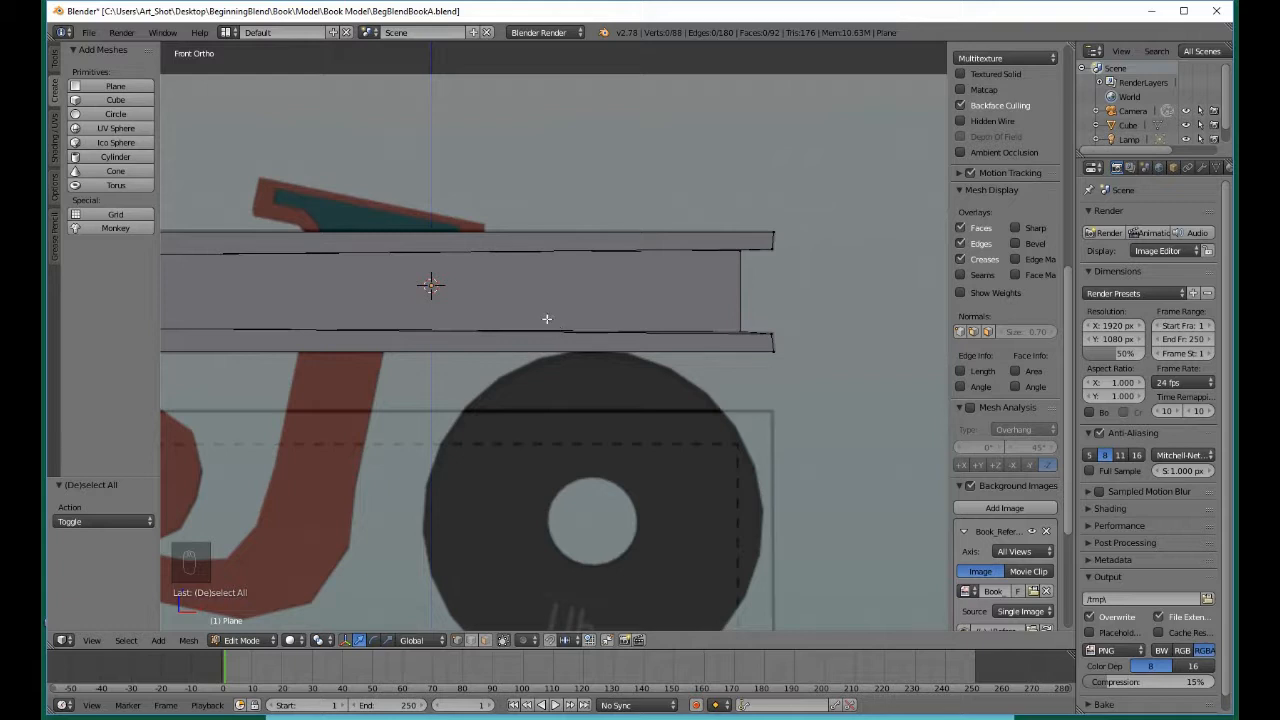
pyautogui.press('z')
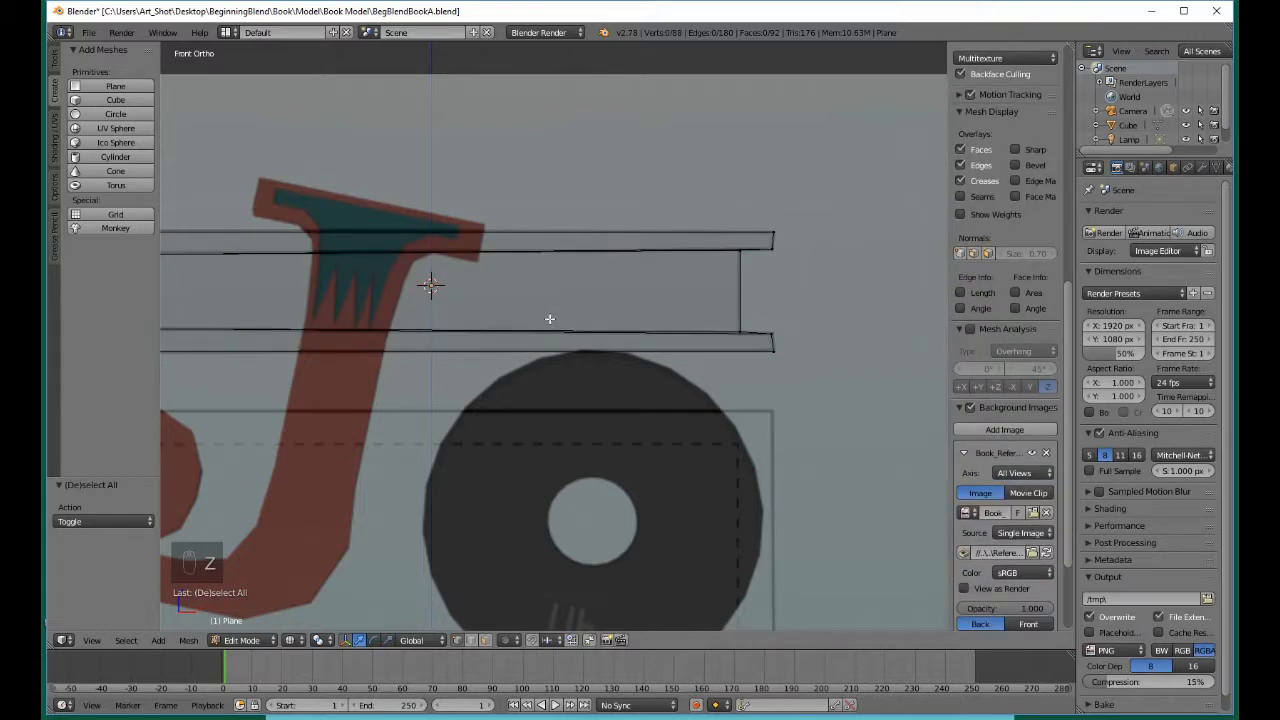
pyautogui.press('b')
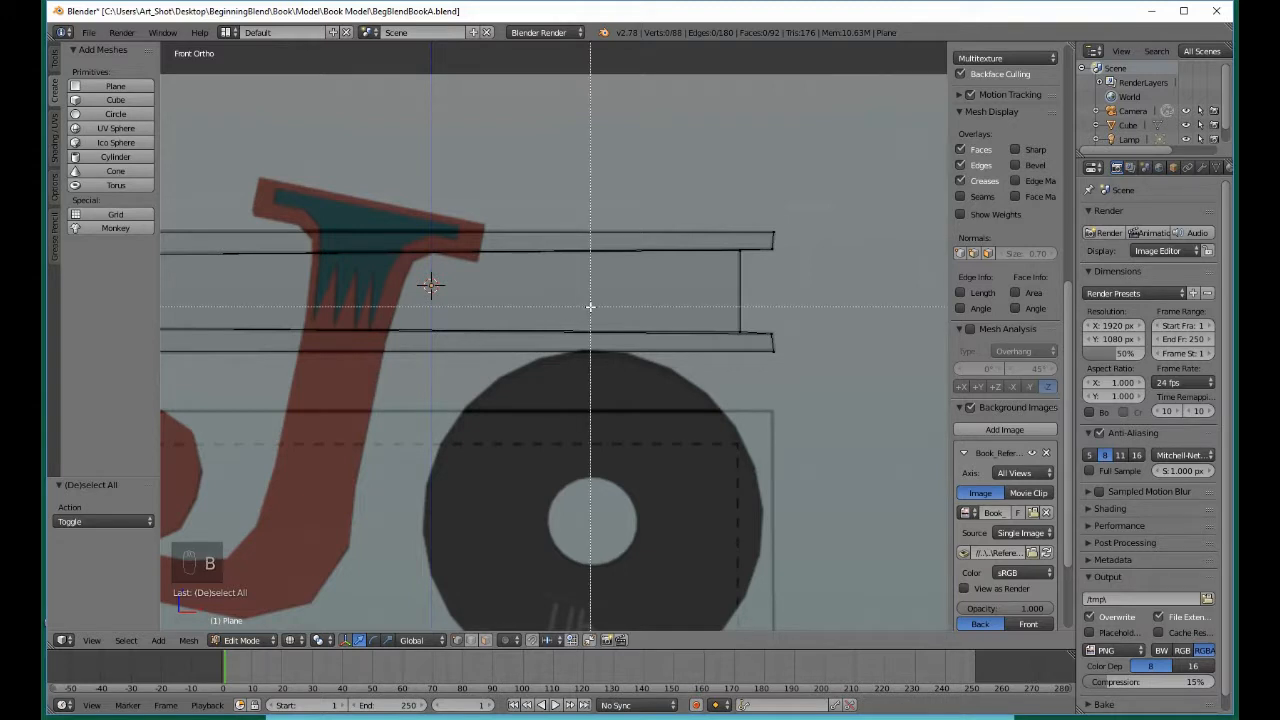
pyautogui.moveTo(589, 305); pyautogui.dragTo(781, 342)
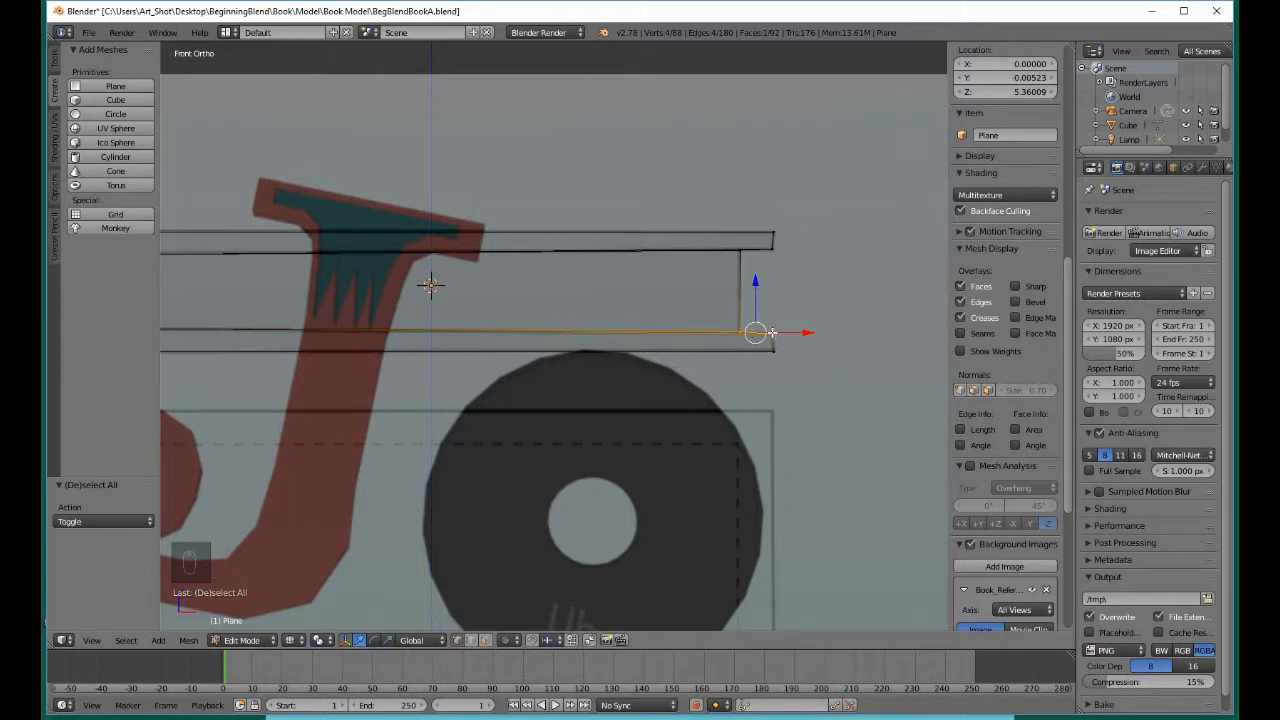
pyautogui.keyDown('shift'); pyautogui.moveTo(463, 500); pyautogui.dragTo(848, 504, button='middle'); pyautogui.keyUp('shift')
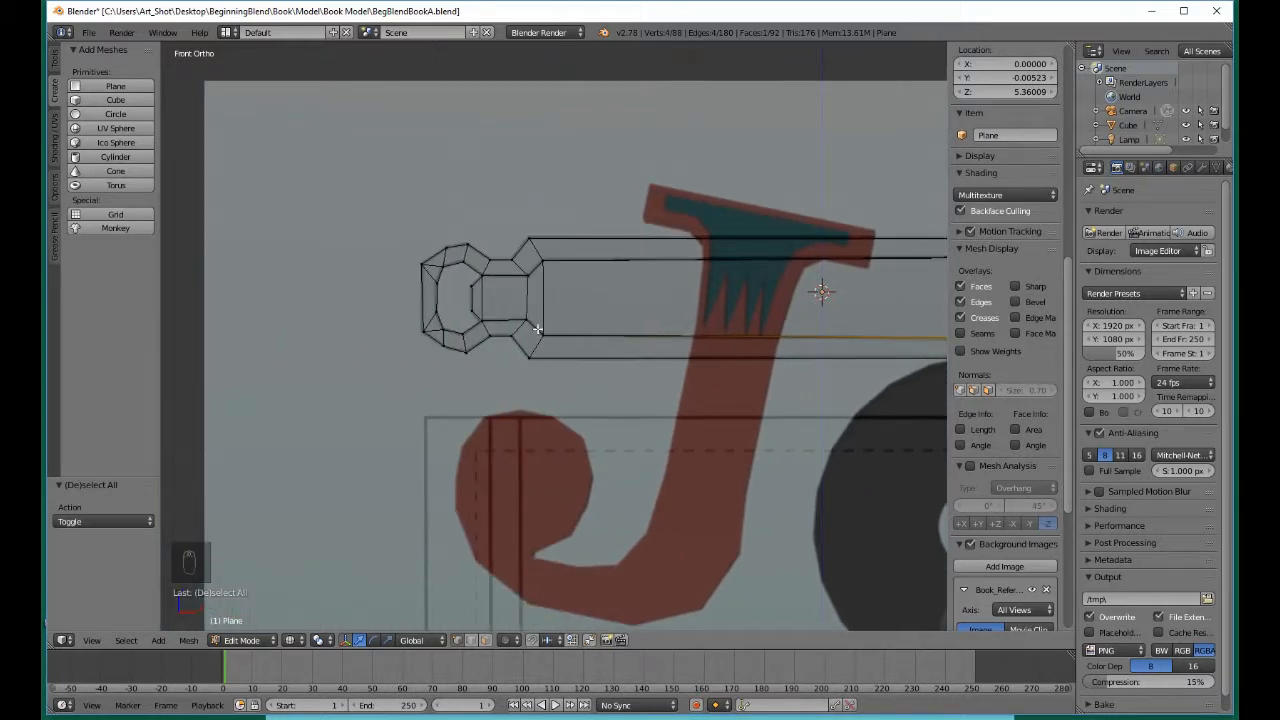
pyautogui.press('b')
pyautogui.moveTo(531, 325); pyautogui.dragTo(553, 343)
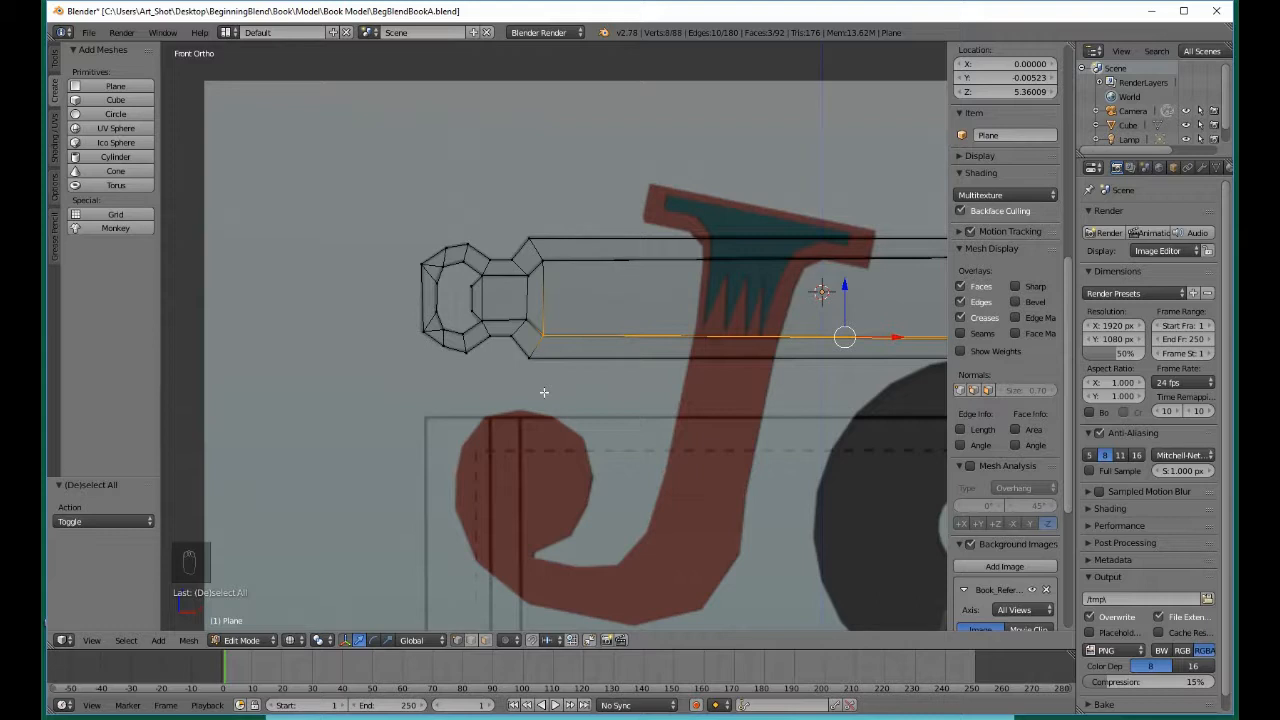
pyautogui.press('s')
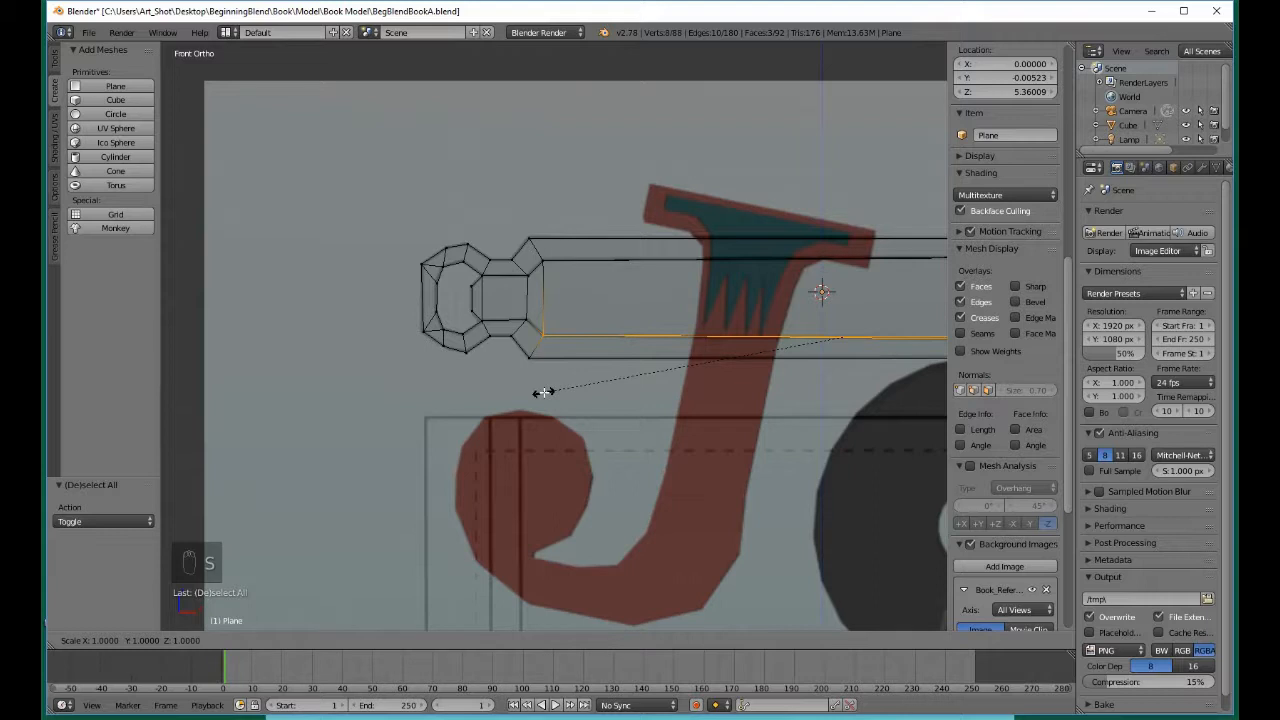
pyautogui.press('z')
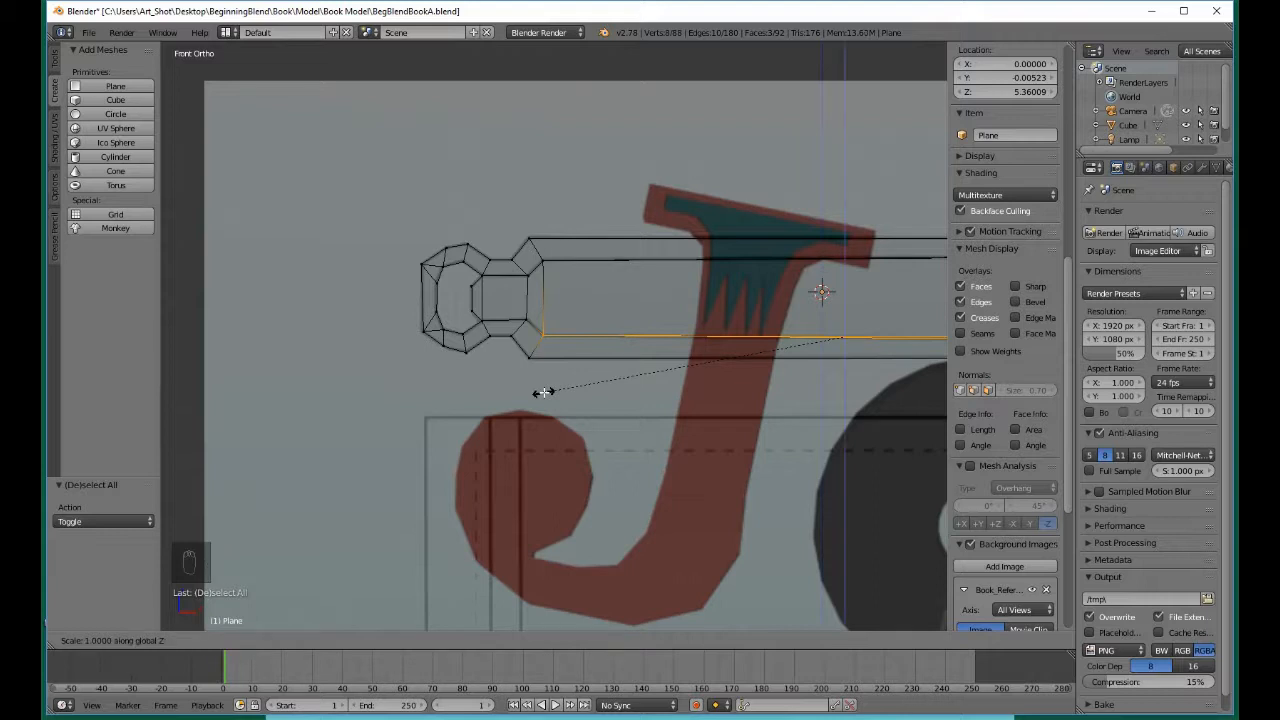
pyautogui.write('0')
pyautogui.press('Return')
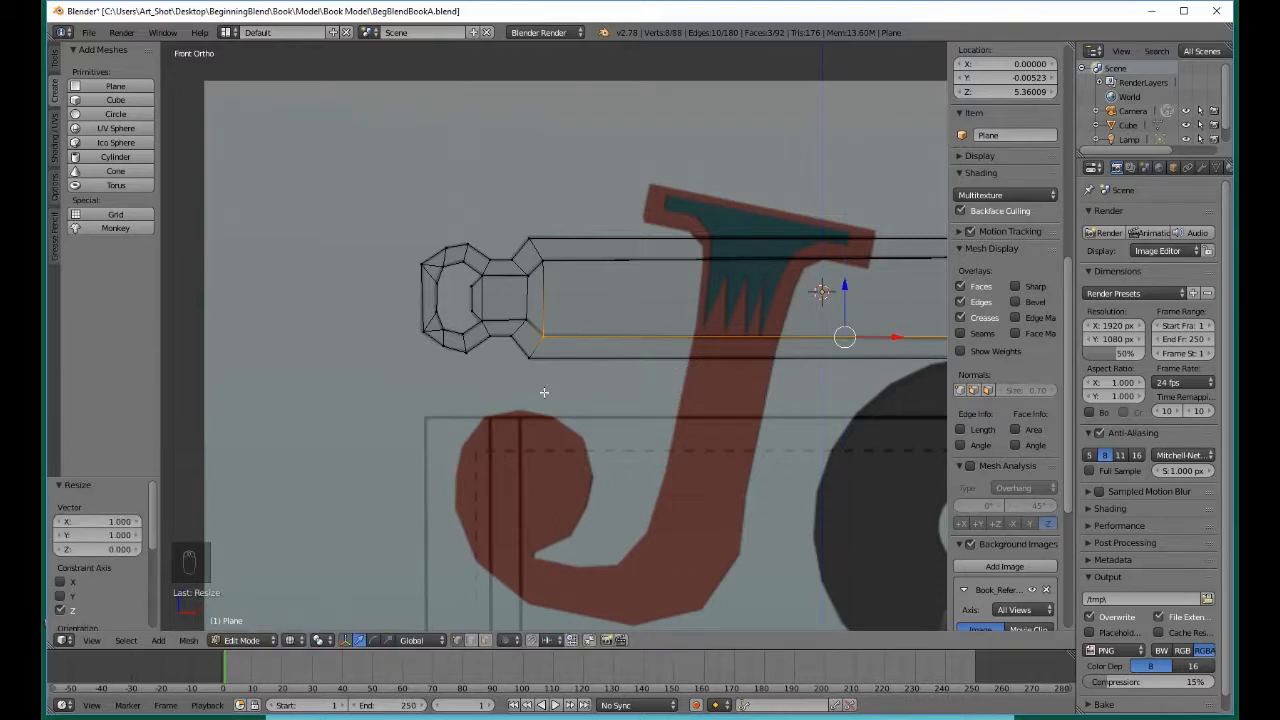
pyautogui.press('a')
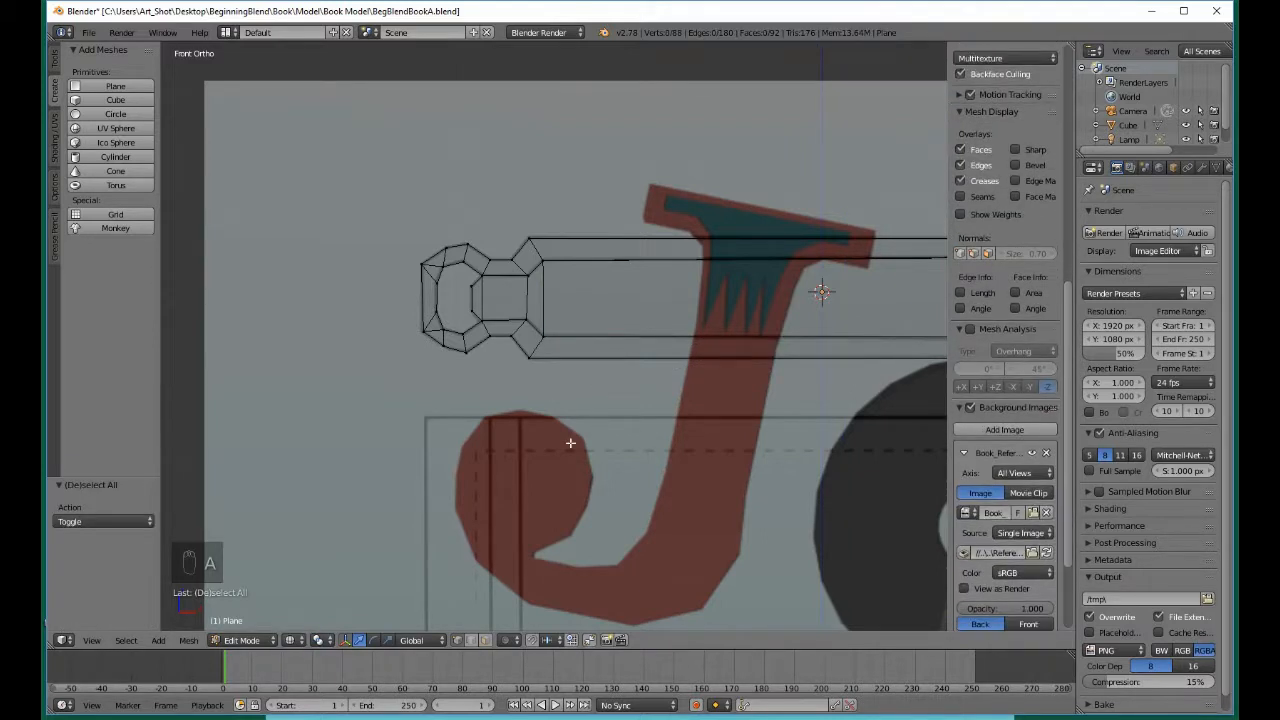
# In wireframe front view, flatten the upper cover's inner-edge vertices at the spine side and fore-edge by scaling them to 0 along Z, then deselect
pyautogui.press('Tab')
pyautogui.press('z')
pyautogui.keyDown('shift'); pyautogui.moveTo(590, 438); pyautogui.dragTo(429, 462, button='middle'); pyautogui.keyUp('shift')
pyautogui.press('z')
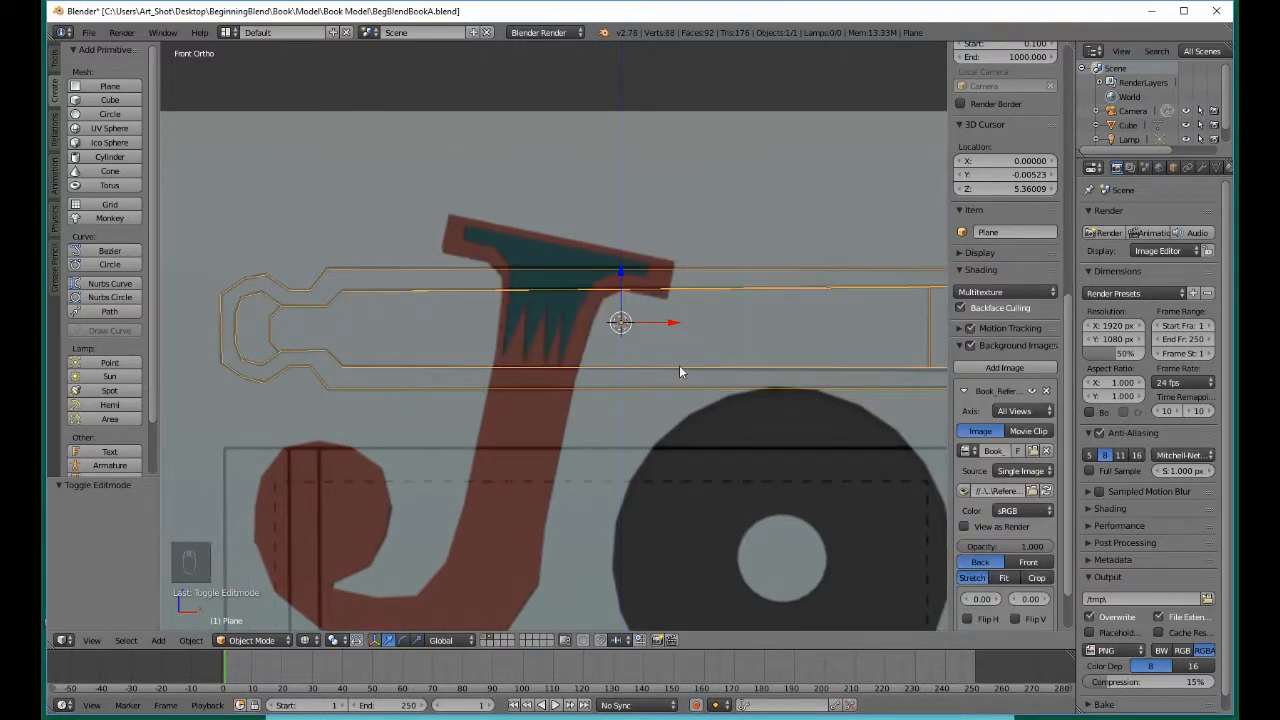
pyautogui.press('Tab')
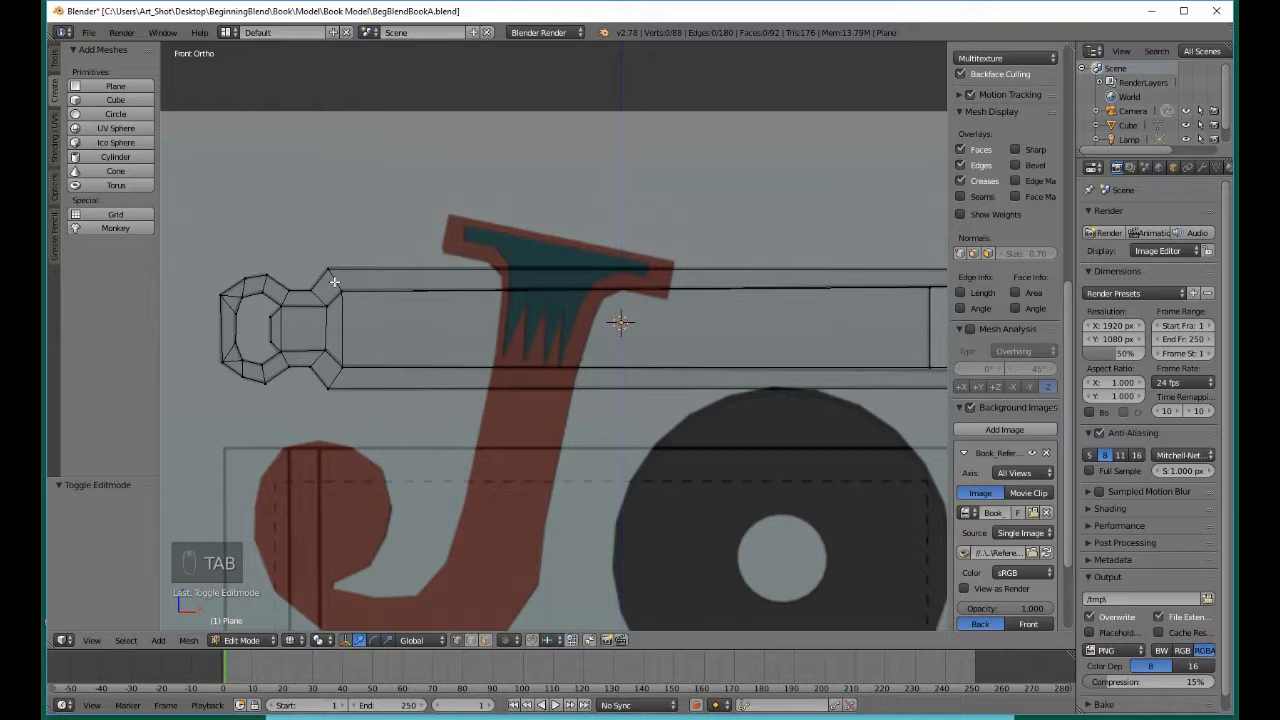
pyautogui.press('b')
pyautogui.press('b')
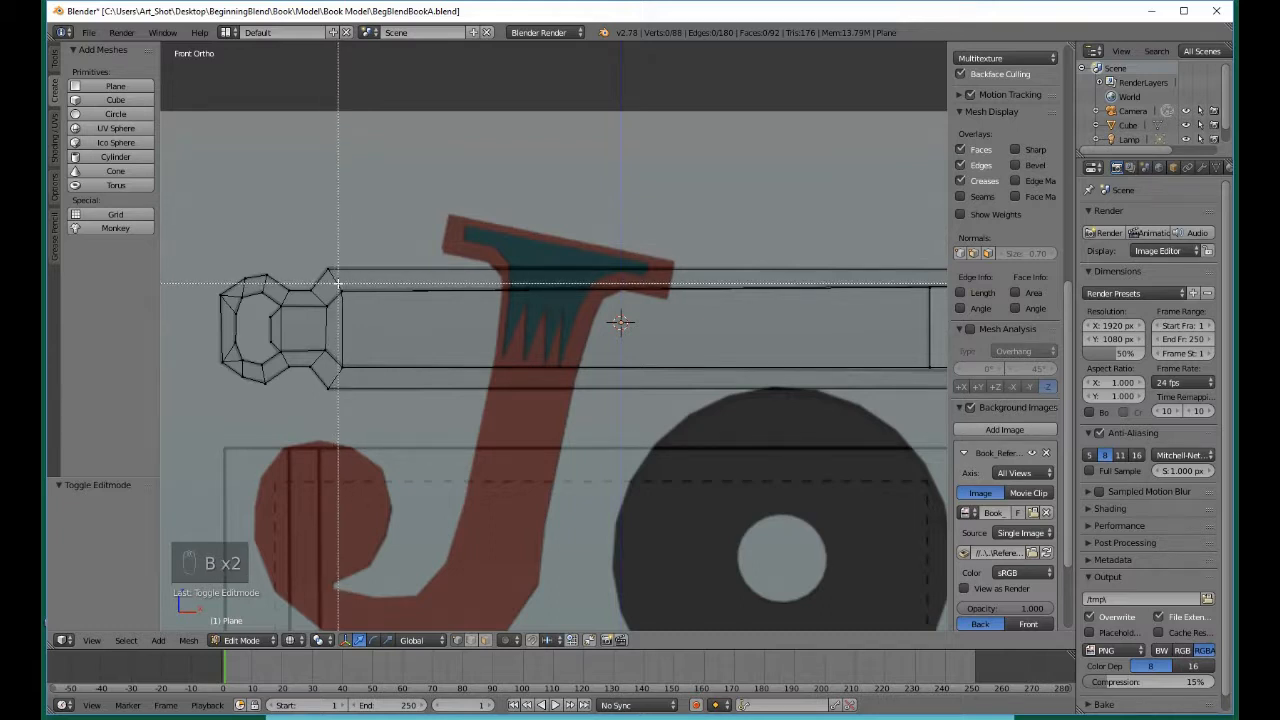
pyautogui.moveTo(338, 283); pyautogui.dragTo(362, 331)
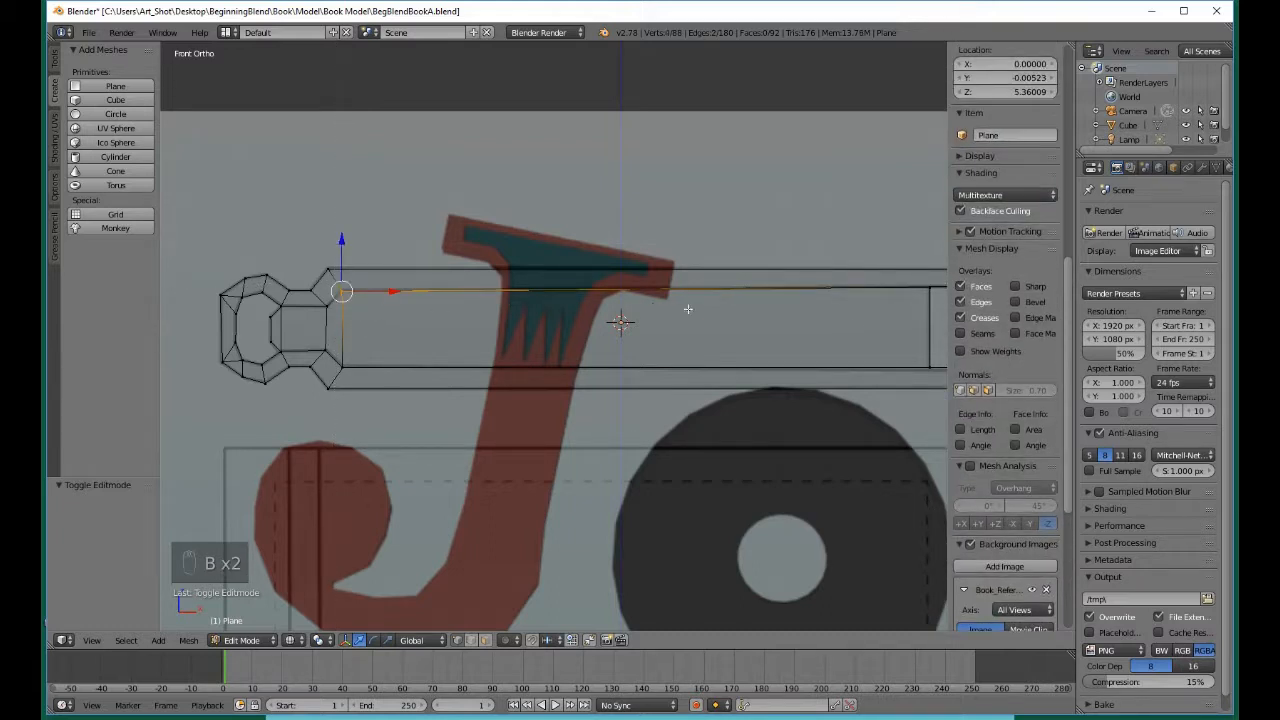
pyautogui.keyDown('shift'); pyautogui.moveTo(873, 331); pyautogui.dragTo(679, 381, button='middle'); pyautogui.keyUp('shift')
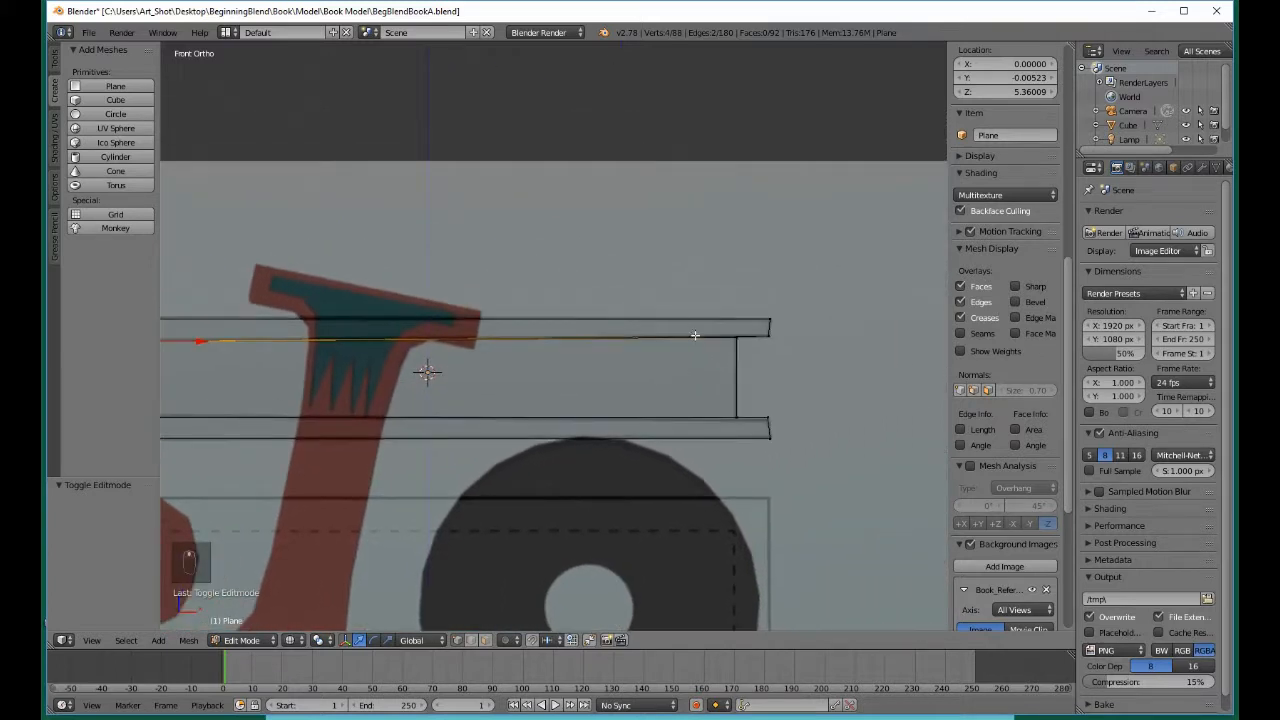
pyautogui.press('b')
pyautogui.moveTo(704, 327); pyautogui.dragTo(768, 364)
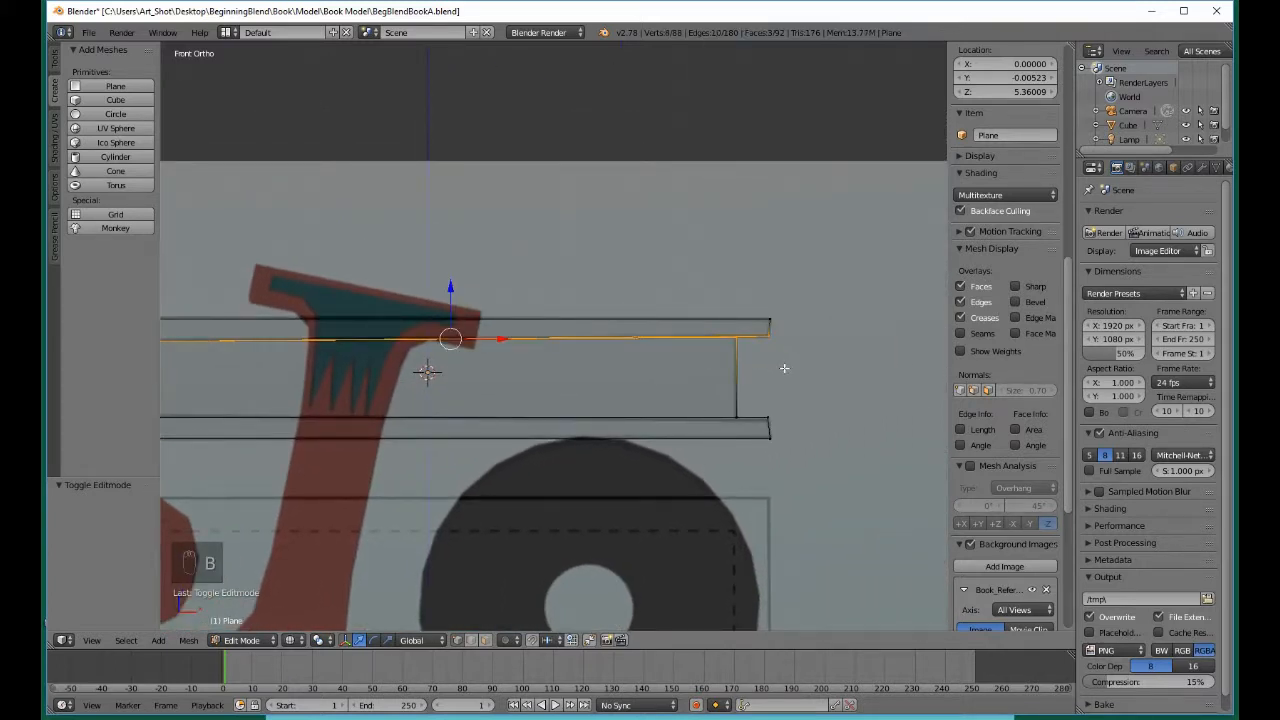
pyautogui.press('s')
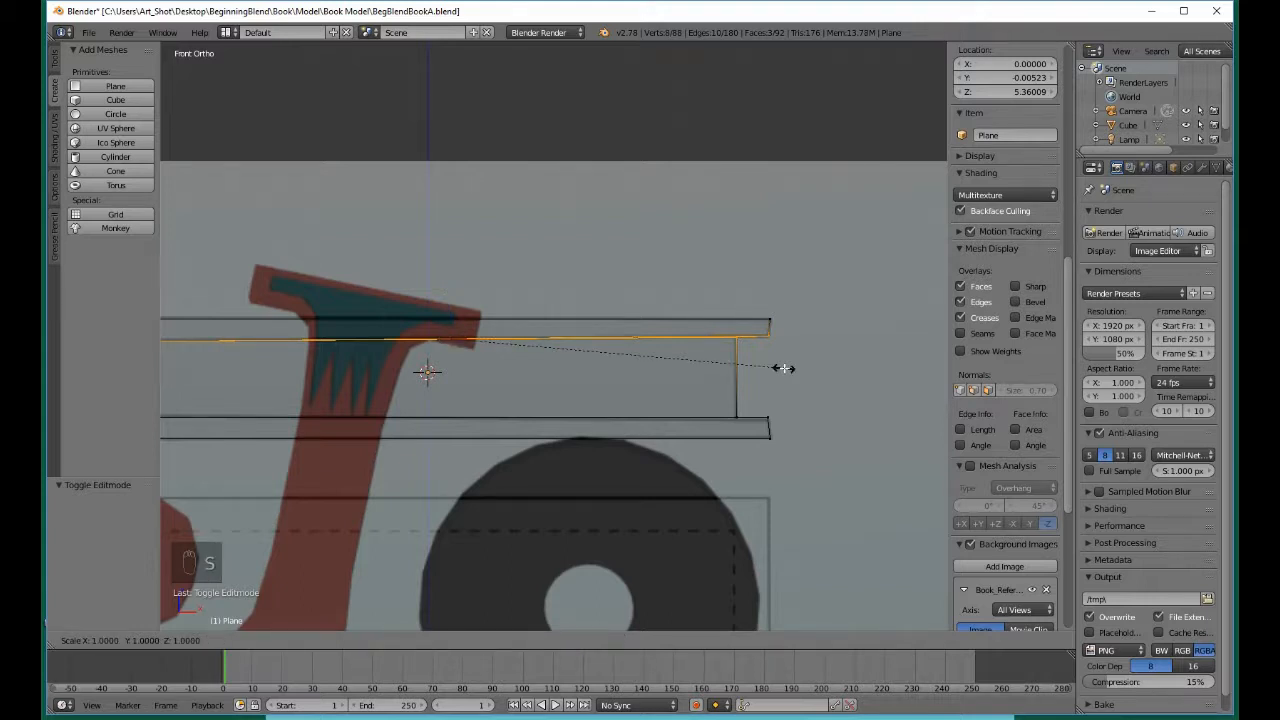
pyautogui.press('z')
pyautogui.press('0')
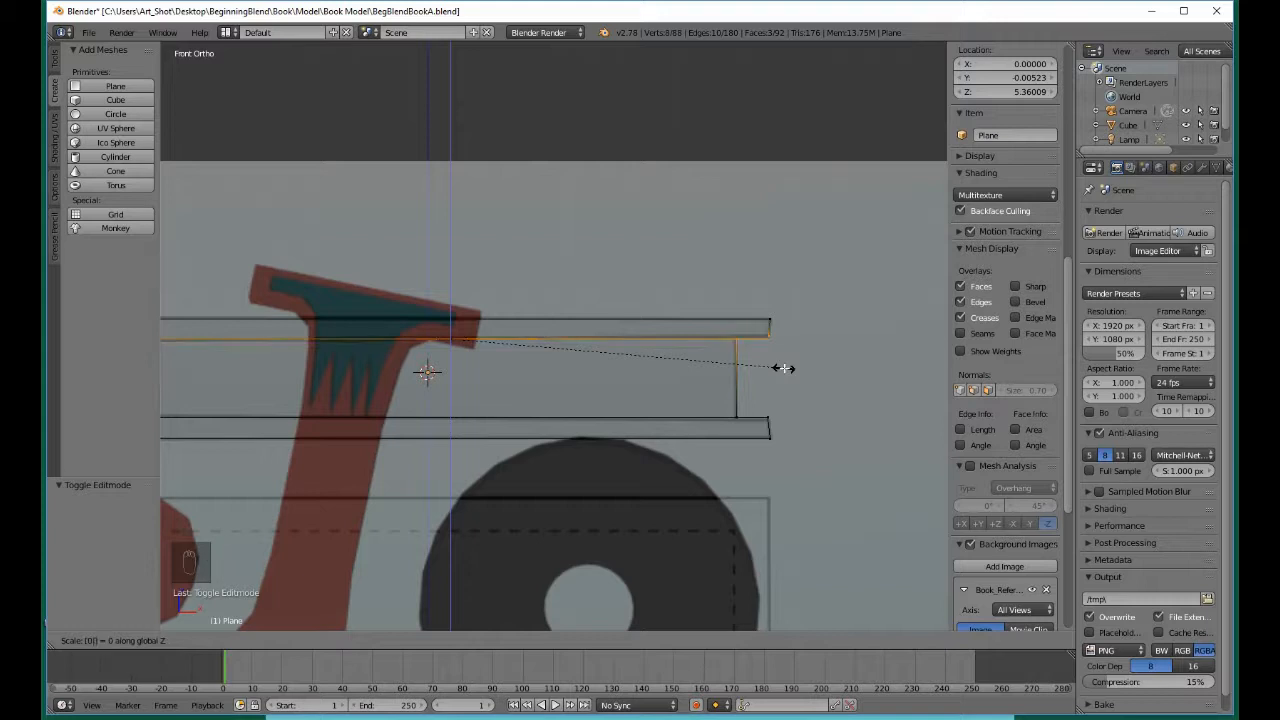
pyautogui.click(783, 368)
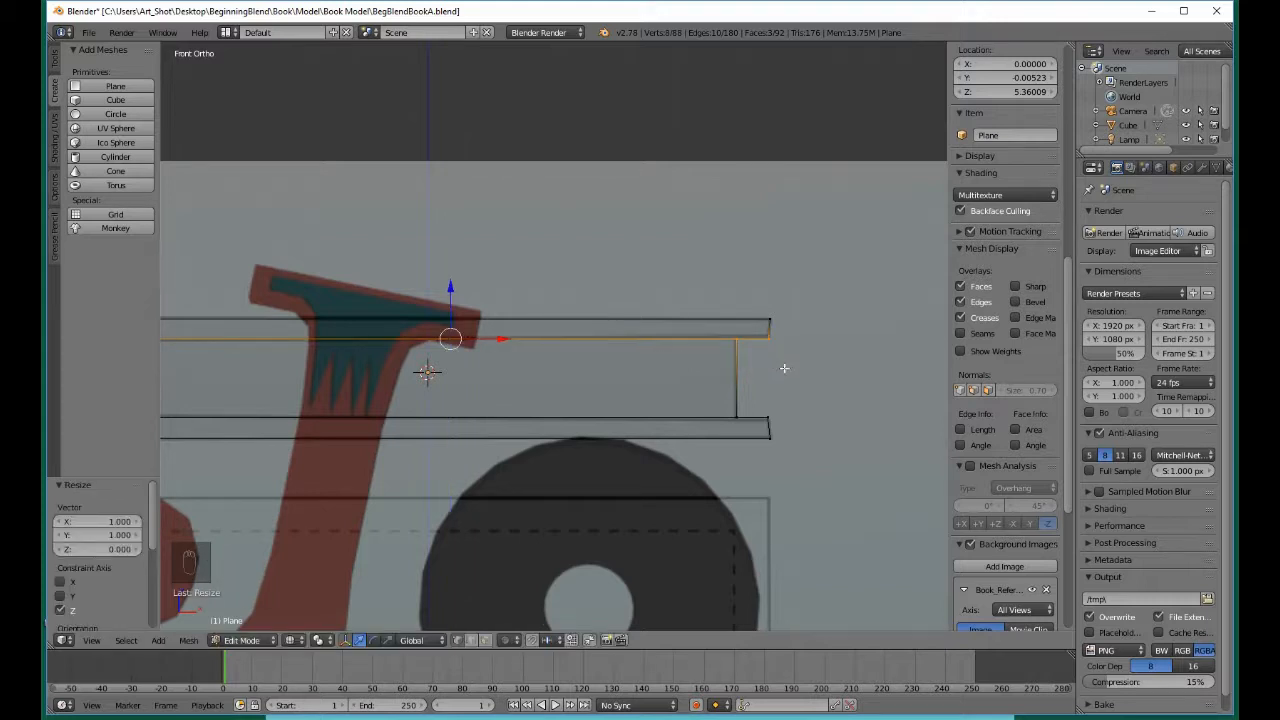
pyautogui.press('a')
pyautogui.scroll(-2, 784, 368)
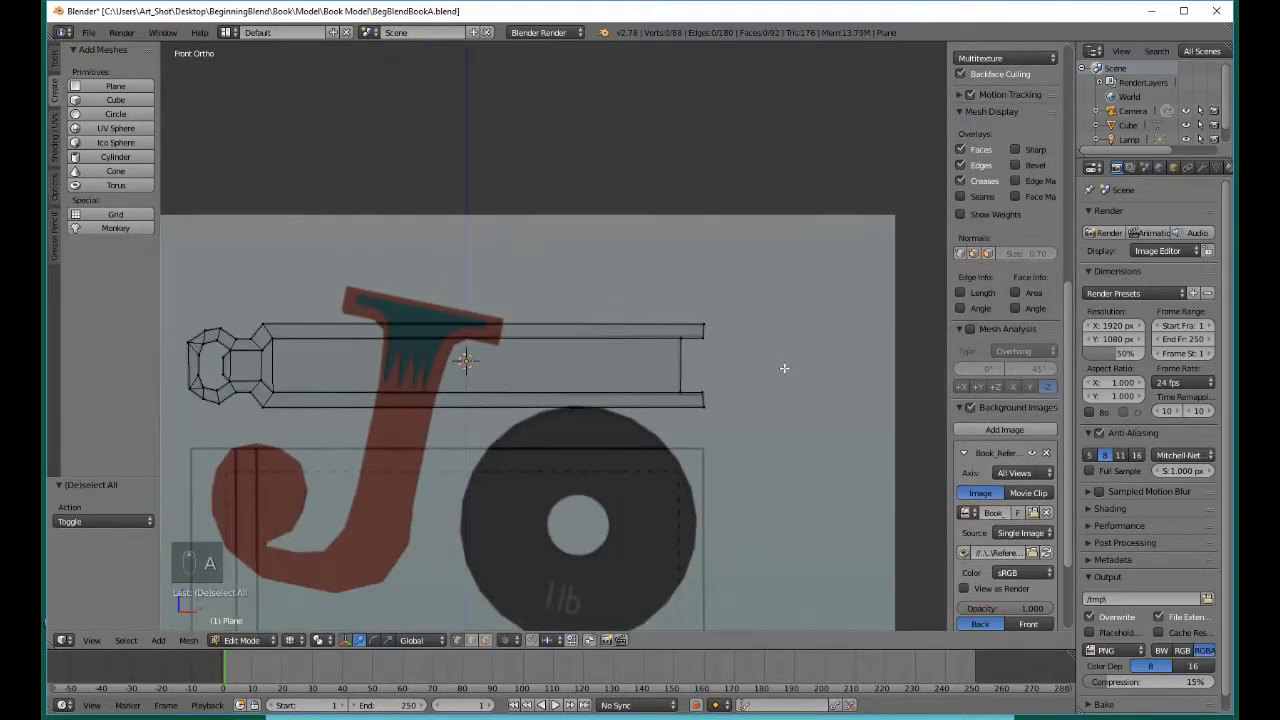
# Return to Object Mode with solid shading, deselect the book, and view the whole model at an angle
pyautogui.press('Tab')
pyautogui.press('z')
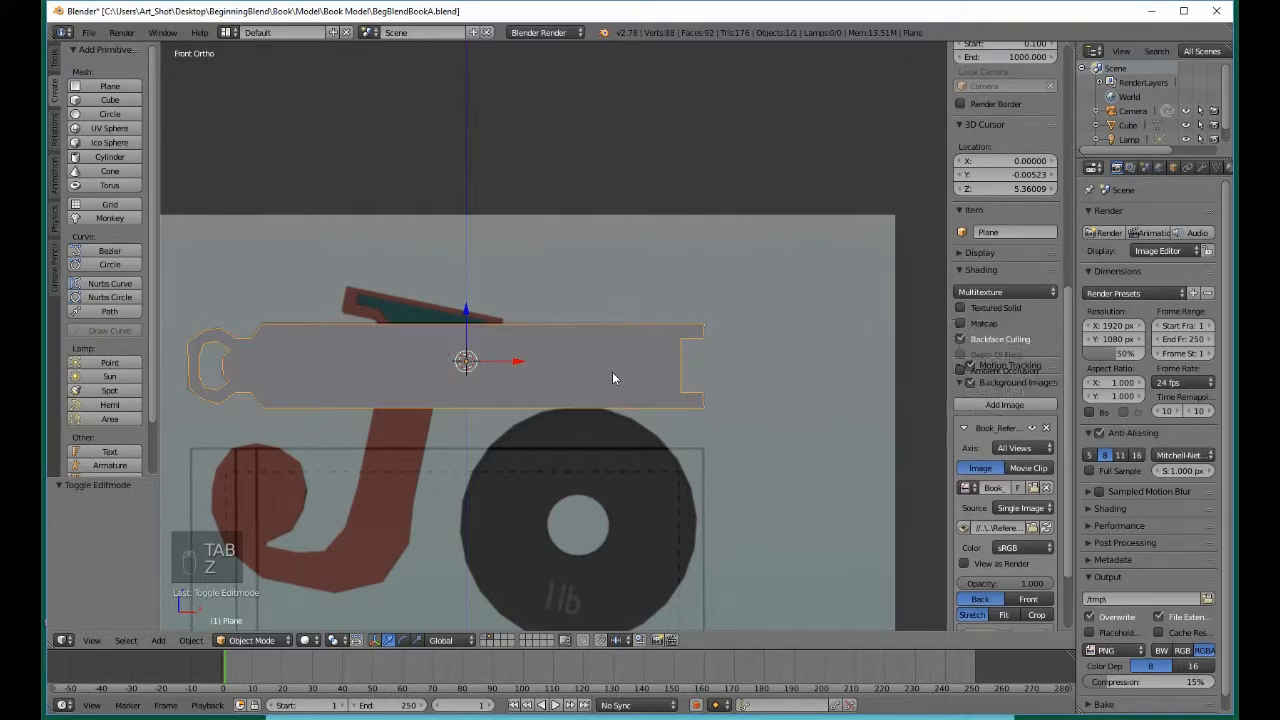
pyautogui.press('a')
pyautogui.moveTo(591, 390); pyautogui.dragTo(663, 461, button='middle')
pyautogui.scroll(-4, 684, 416)
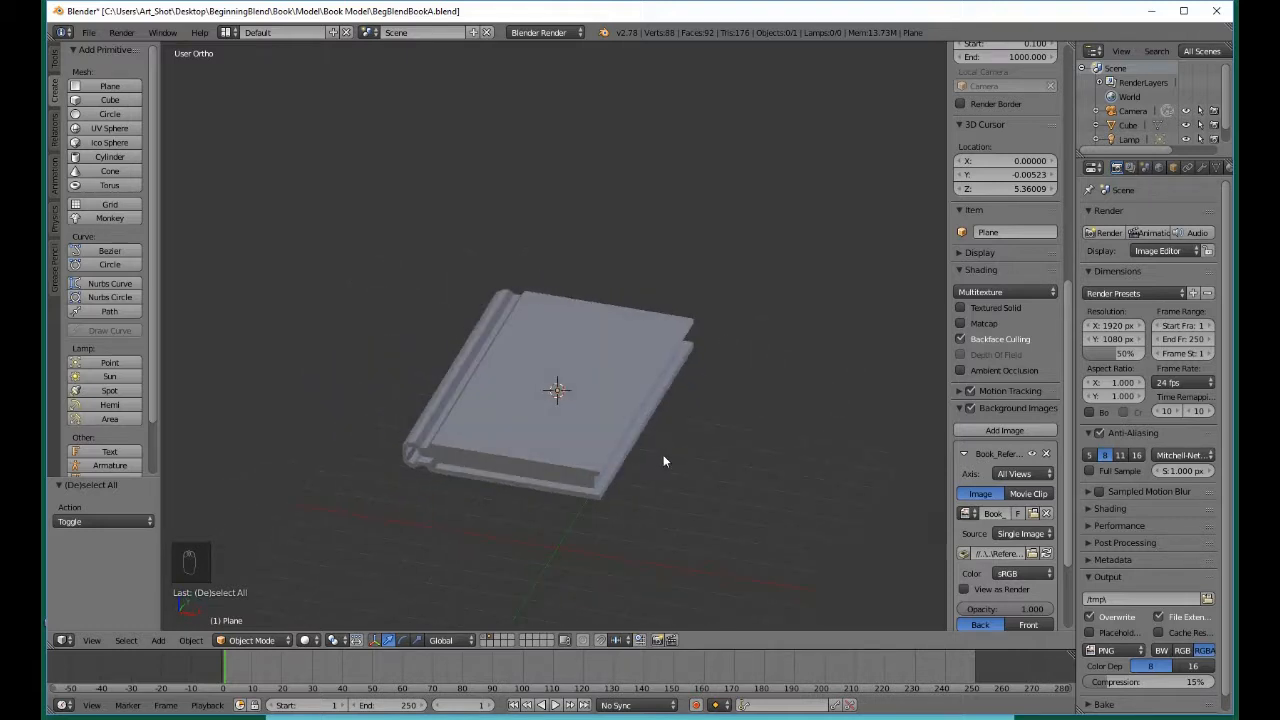
# Show the first layer as well, and move the grooved book about 6.7 units along X to stand beside the simpler book
pyautogui.keyDown('shift'); pyautogui.click(485, 637); pyautogui.keyUp('shift')
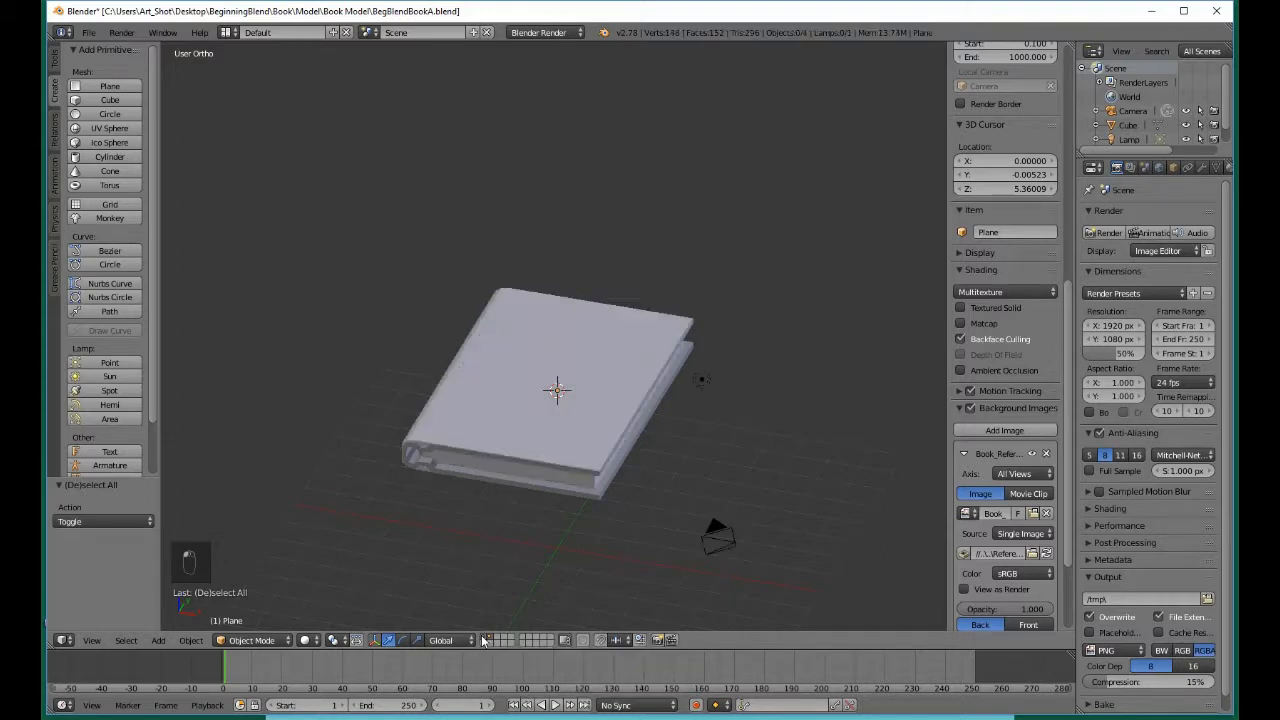
pyautogui.rightClick(606, 451)
pyautogui.moveTo(612, 403); pyautogui.dragTo(820, 515)
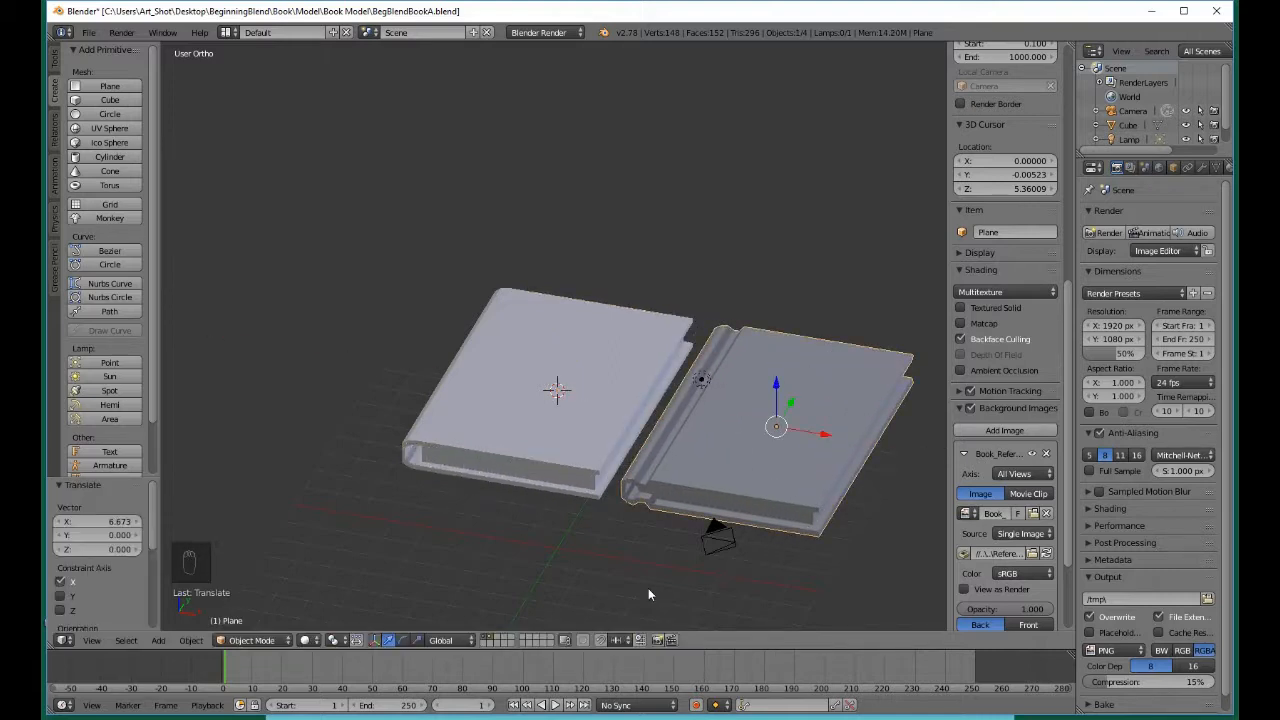
# Examine the two books side by side from front and raised angles, comparing their spines and covers
pyautogui.moveTo(648, 588); pyautogui.dragTo(680, 547, button='middle')
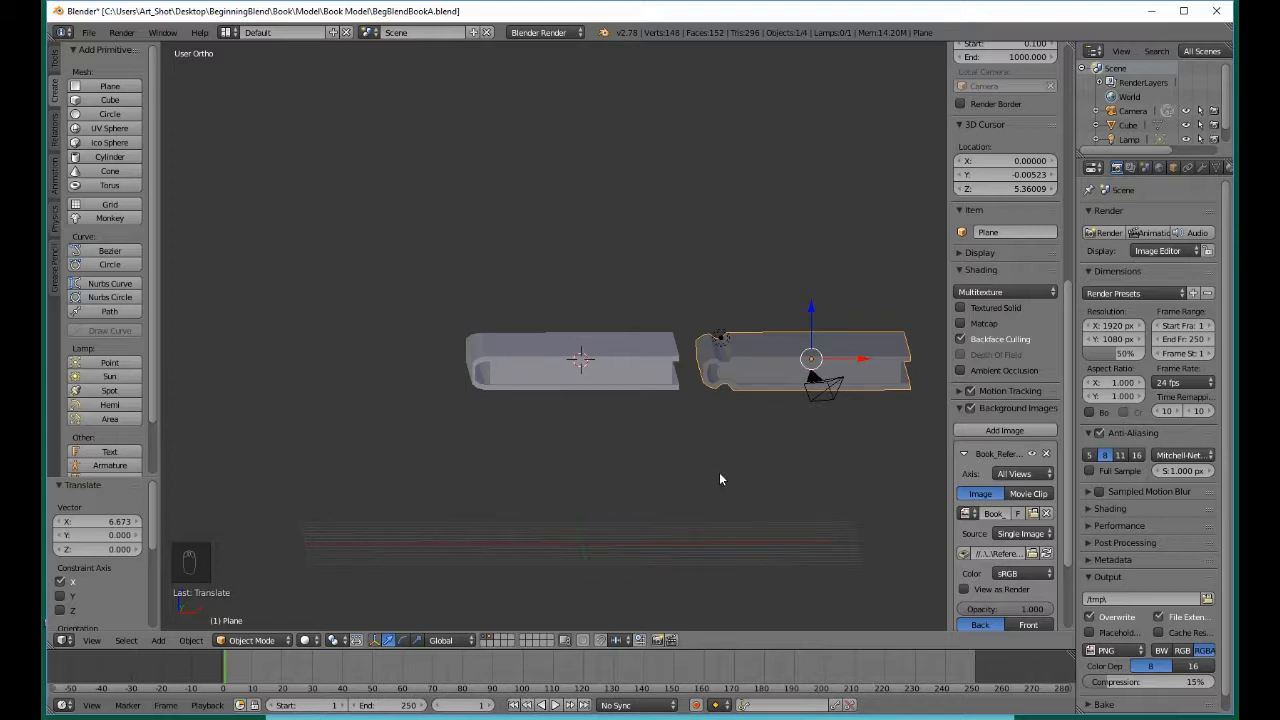
pyautogui.keyDown('shift'); pyautogui.moveTo(720, 477); pyautogui.dragTo(521, 516, button='middle'); pyautogui.keyUp('shift')
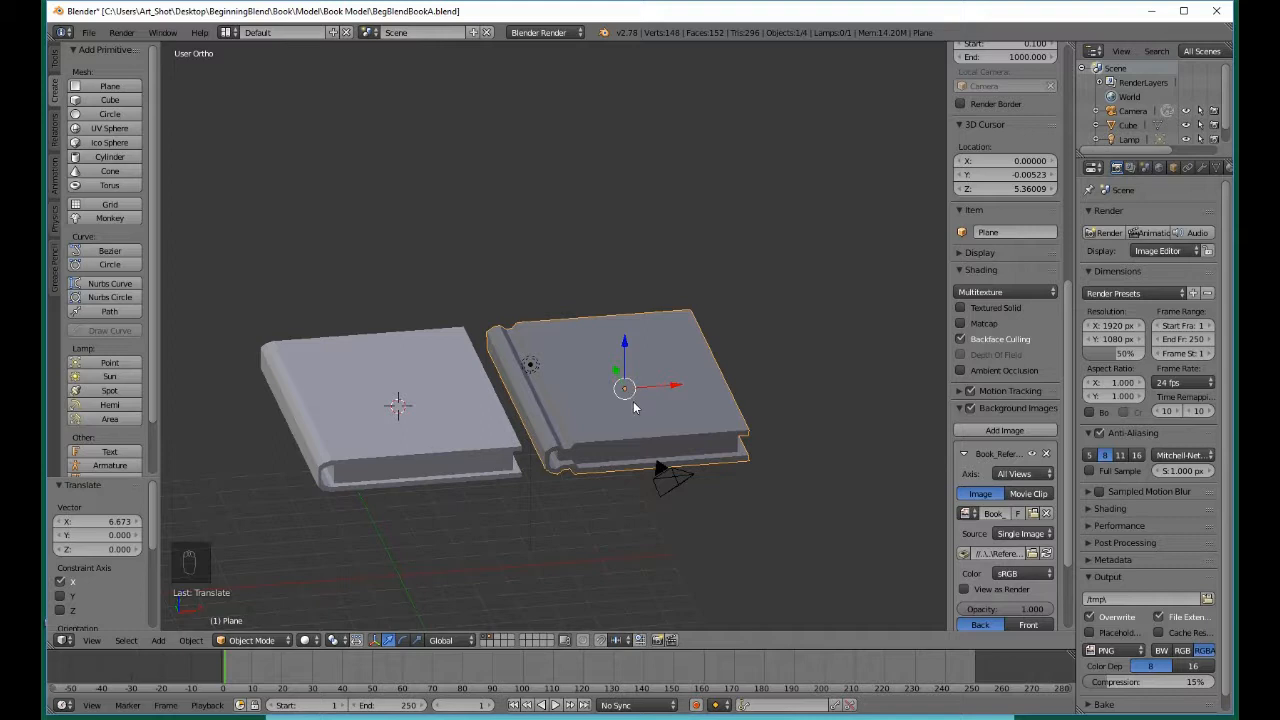
pyautogui.moveTo(642, 406)
pyautogui.mouseDown(button='middle')
pyautogui.moveTo(586, 400)
pyautogui.moveTo(642, 392)
pyautogui.mouseUp(button='middle')
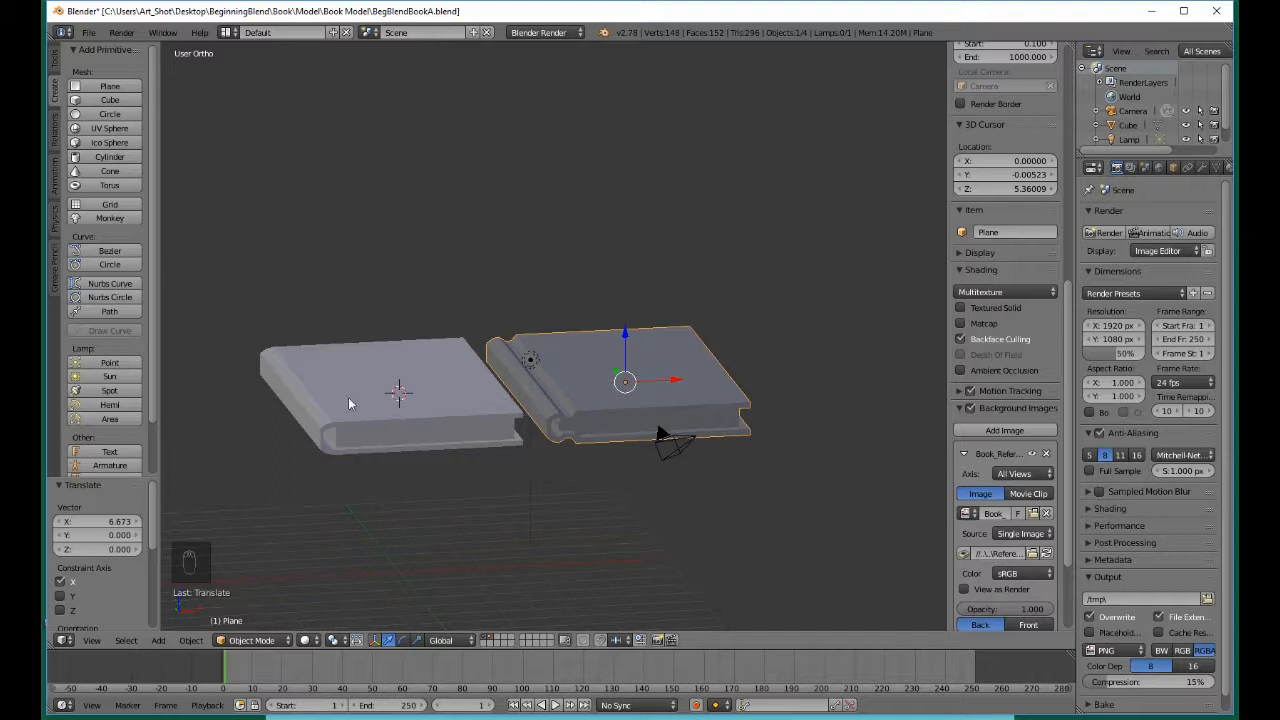
pyautogui.moveTo(372, 484); pyautogui.dragTo(351, 461, button='middle')
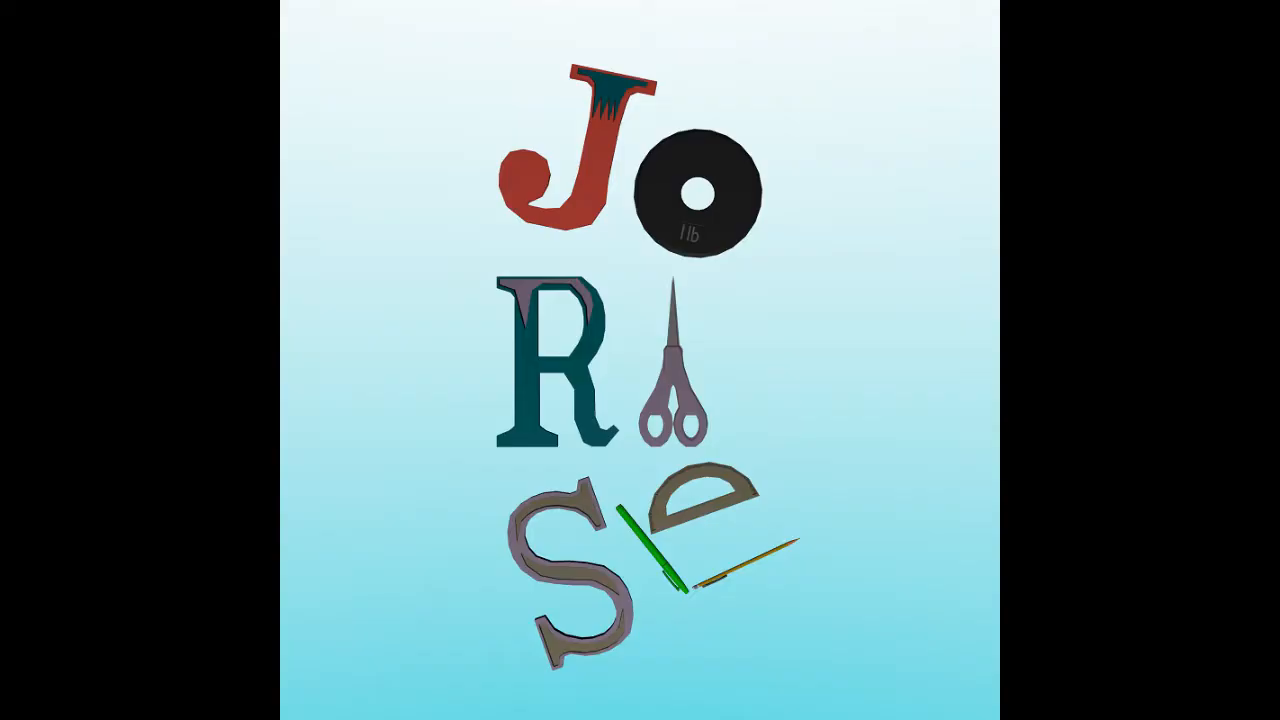